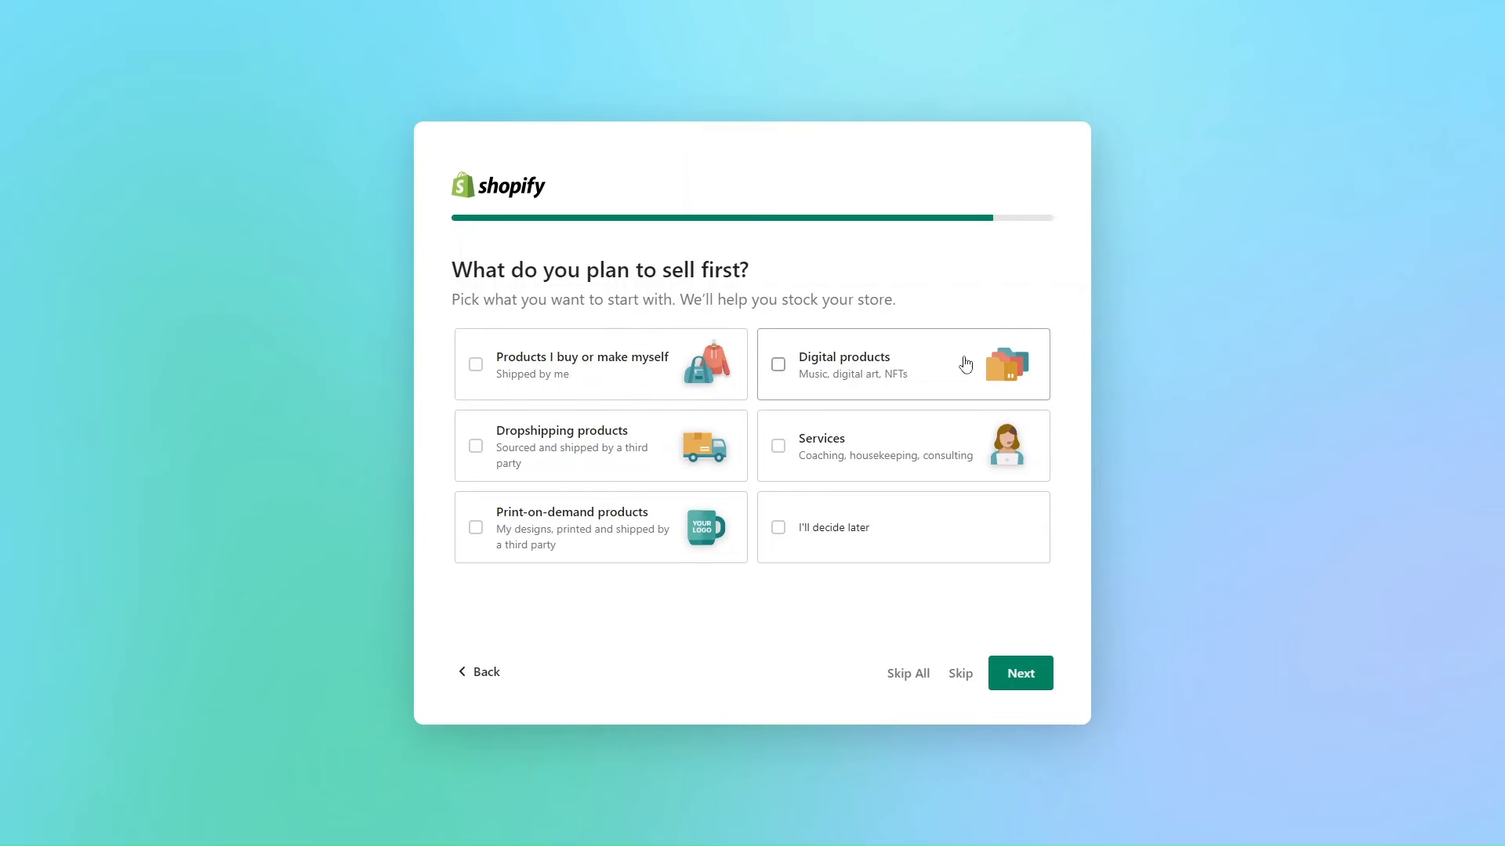
Step: Choose "Products I buy or make myself" as what to sell first and continue with the existing account
left_click(598, 392)
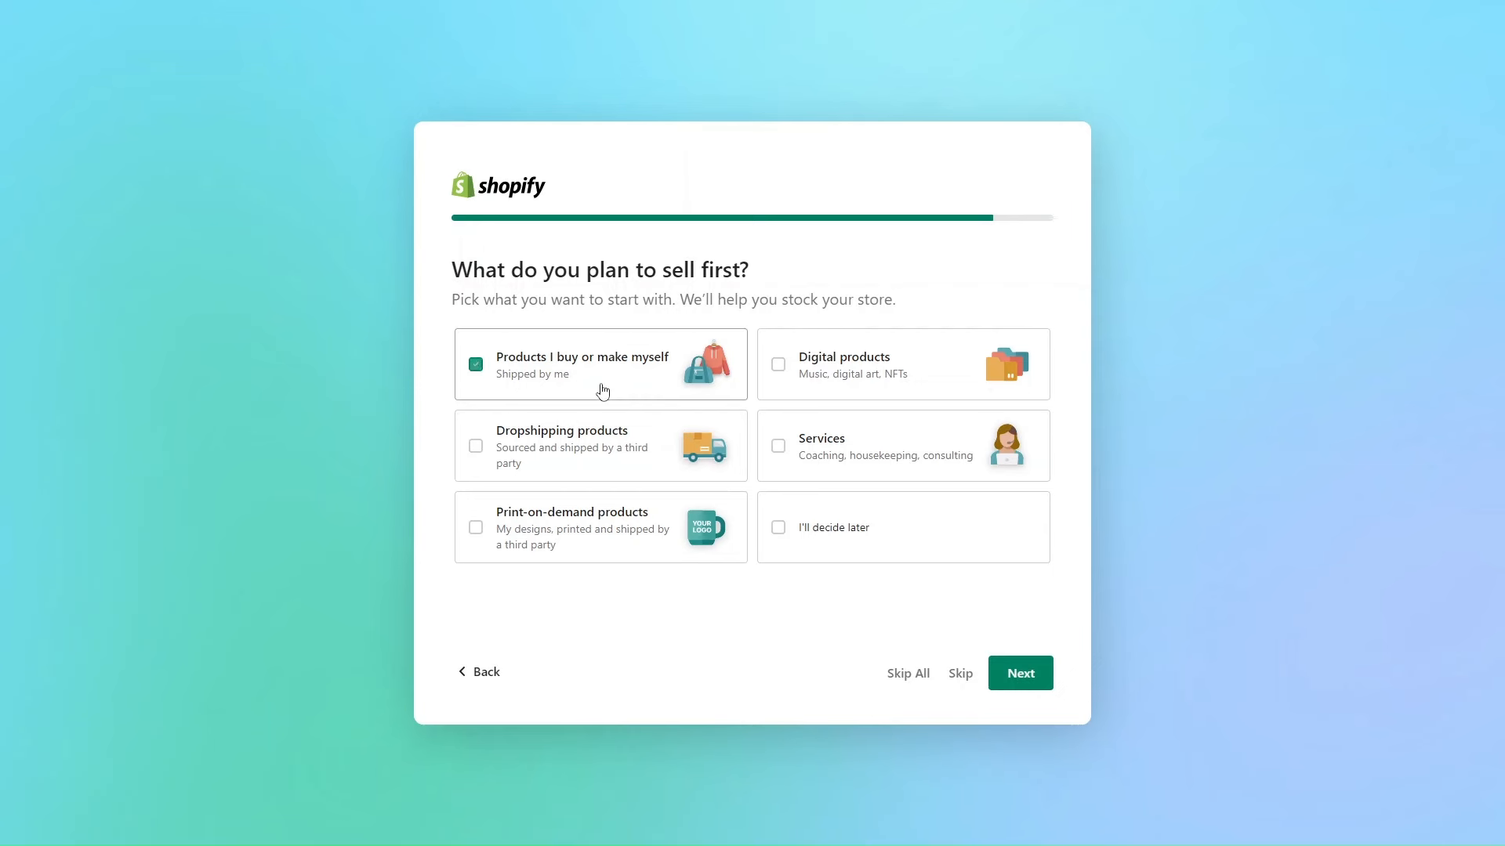
left_click(1028, 690)
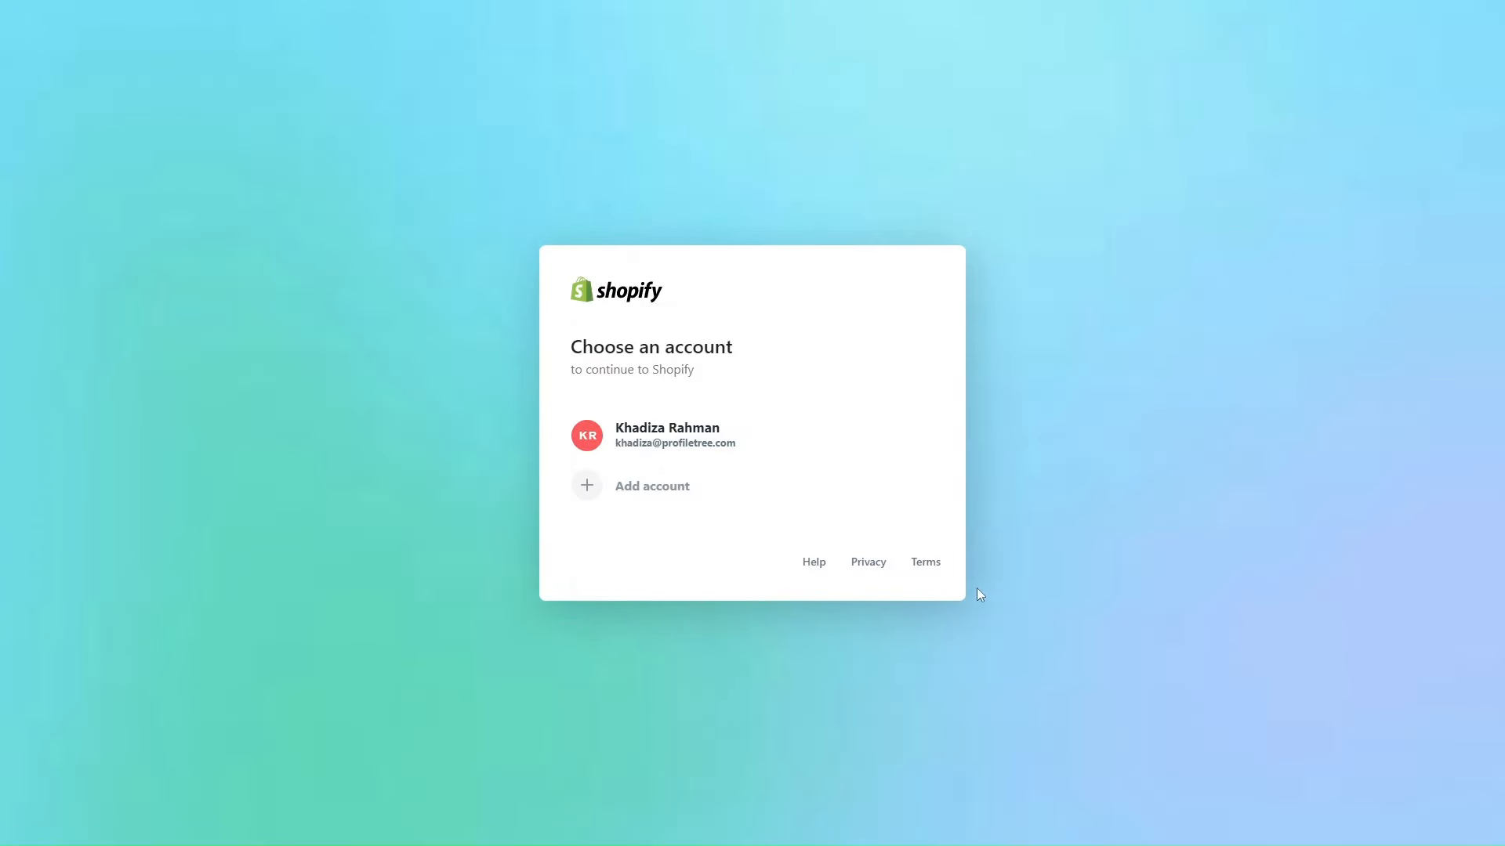
left_click(757, 443)
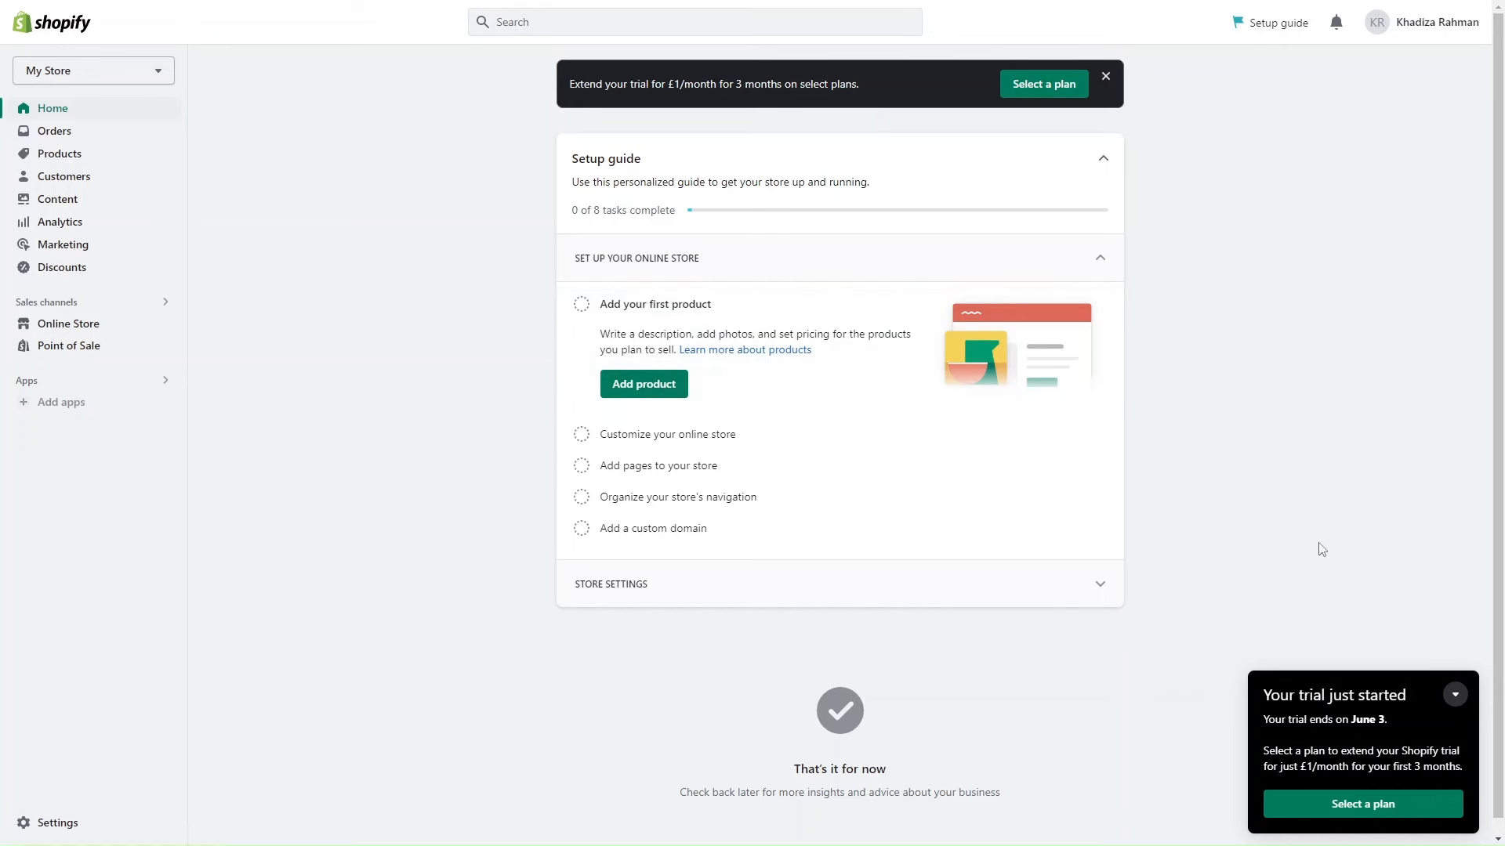
Step: Collapse the trial notice and start adding a new product to the store
left_click(1455, 696)
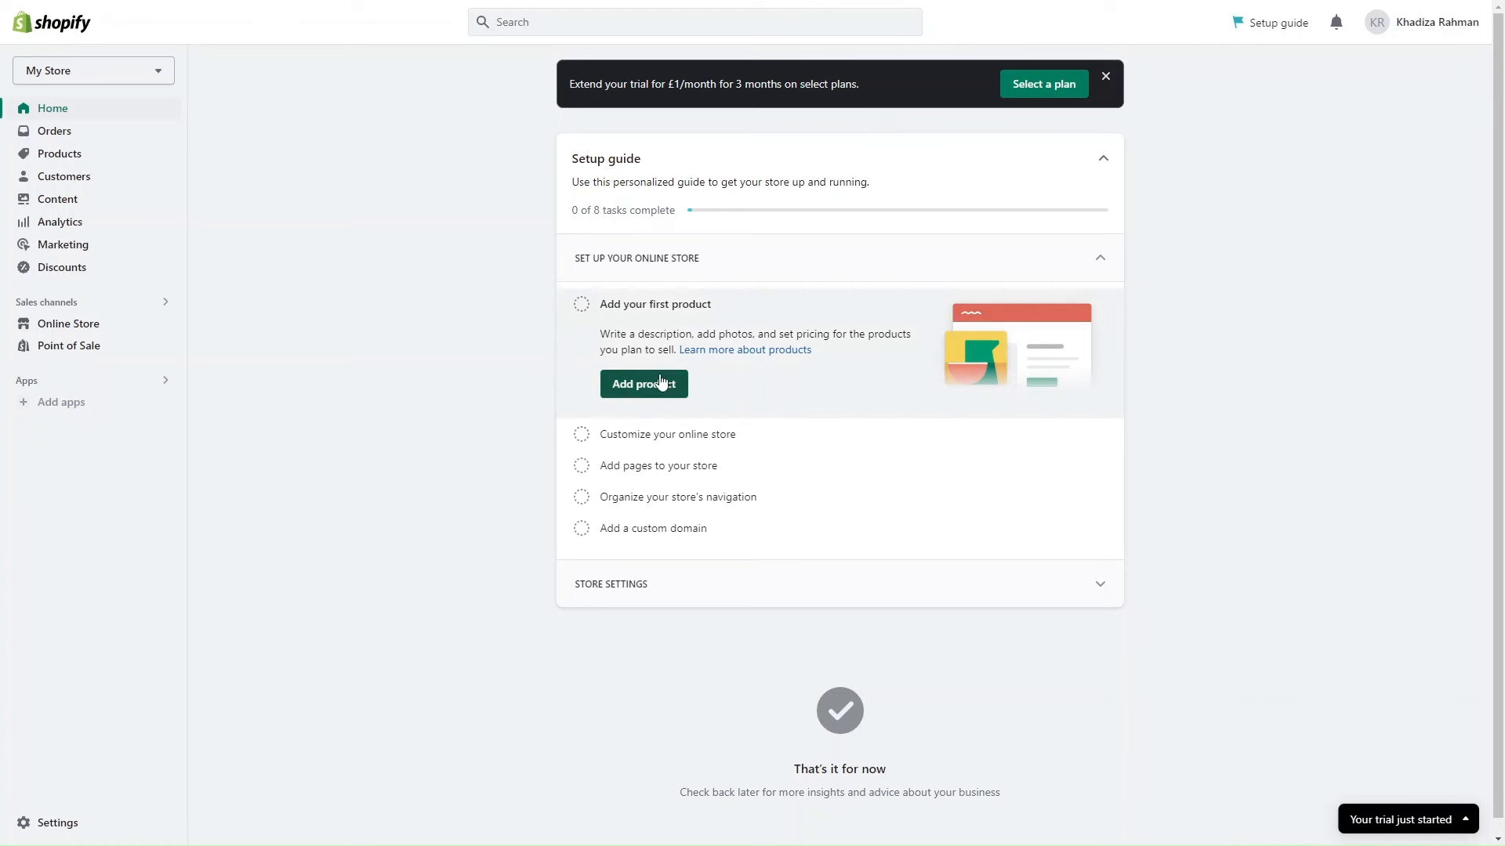
left_click(63, 154)
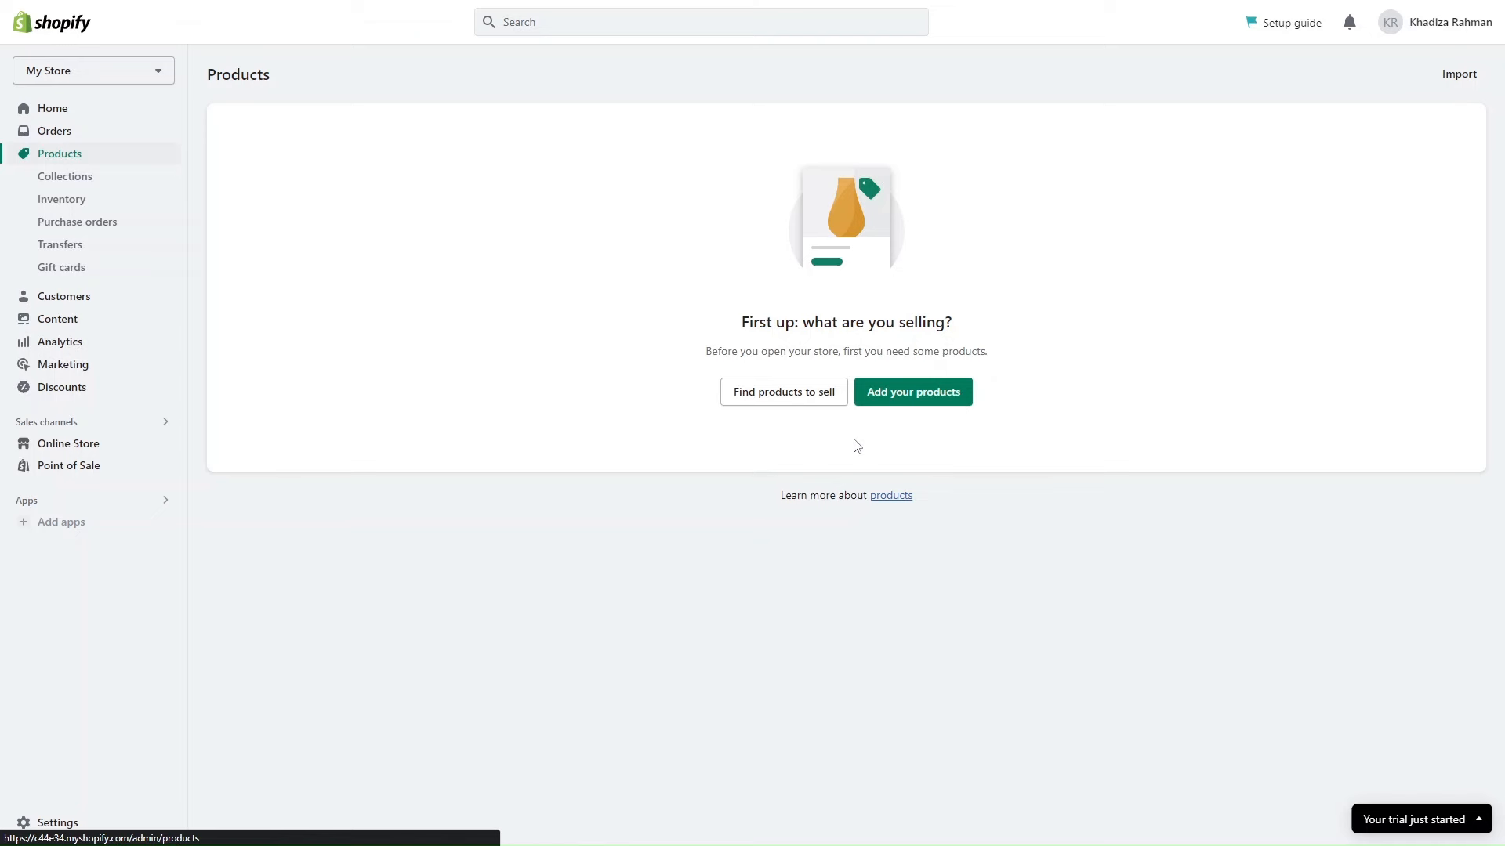
left_click(897, 393)
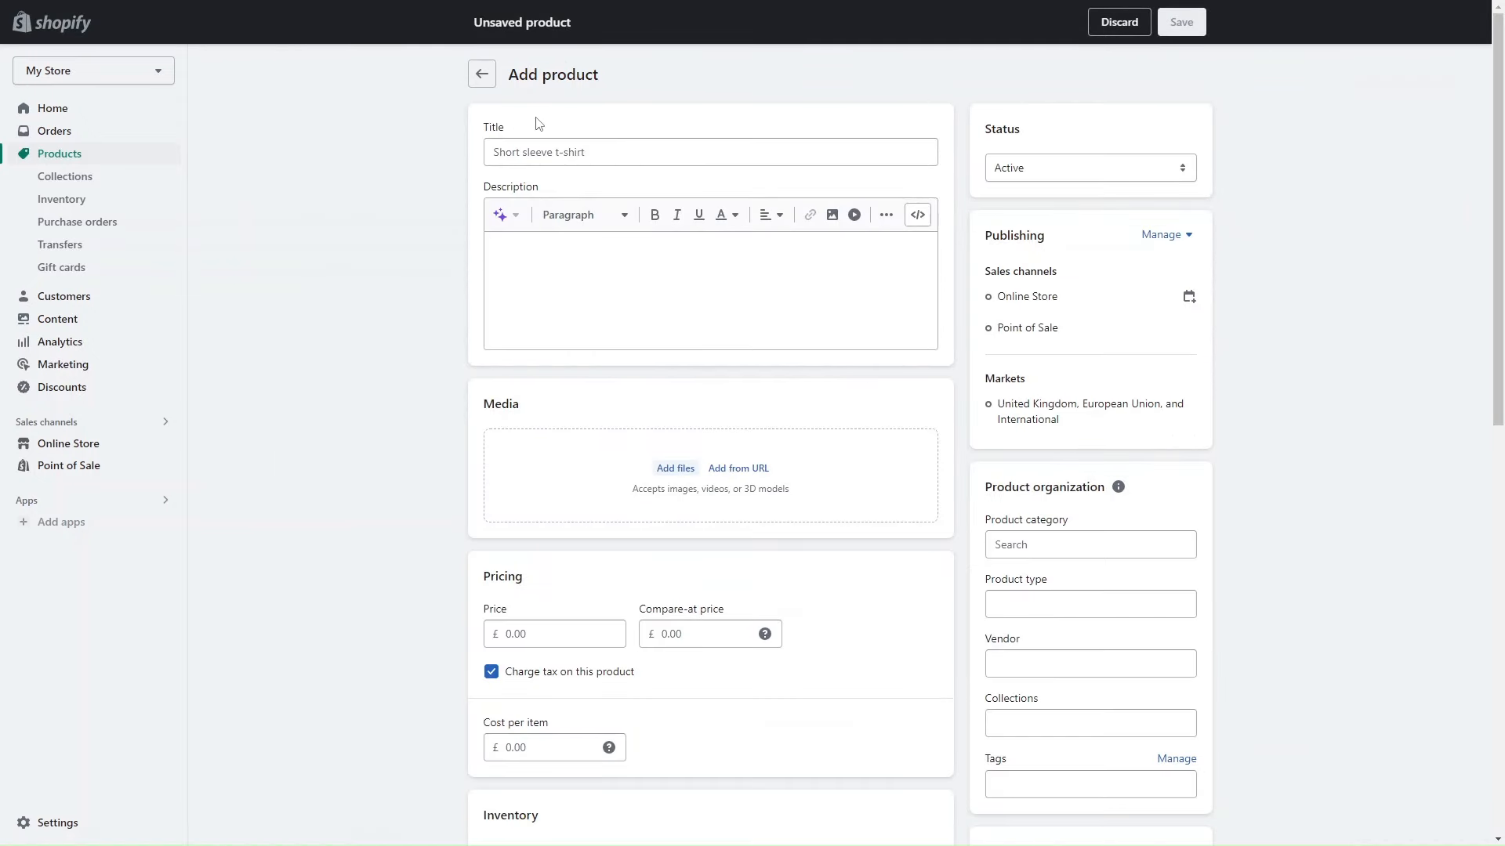
Step: Title the new product "White Sneakers"
left_click(540, 153)
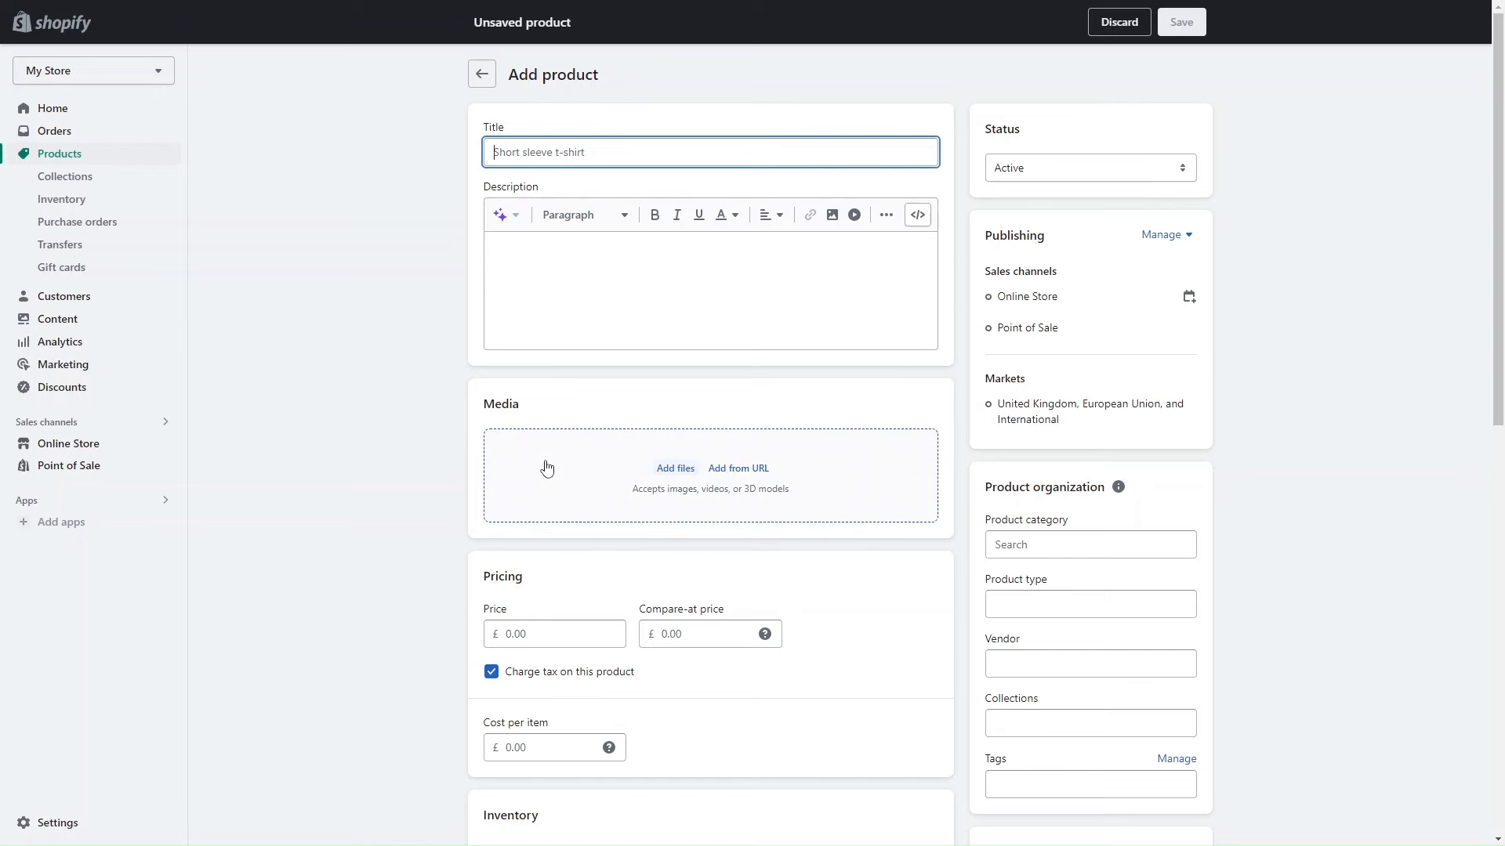
scroll(562, 582, "down", 3)
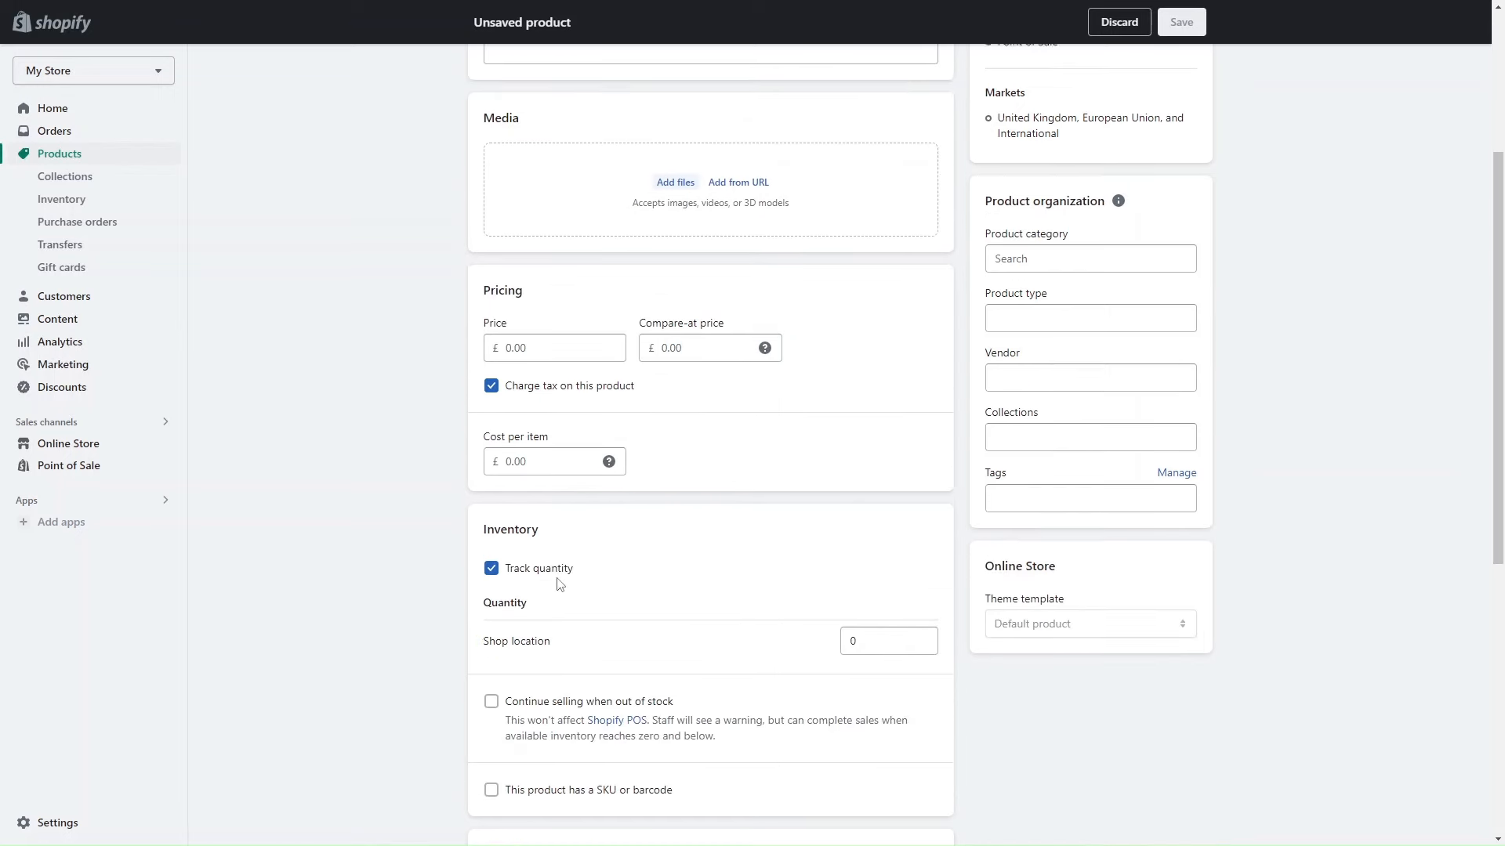
scroll(562, 581, "up", 3)
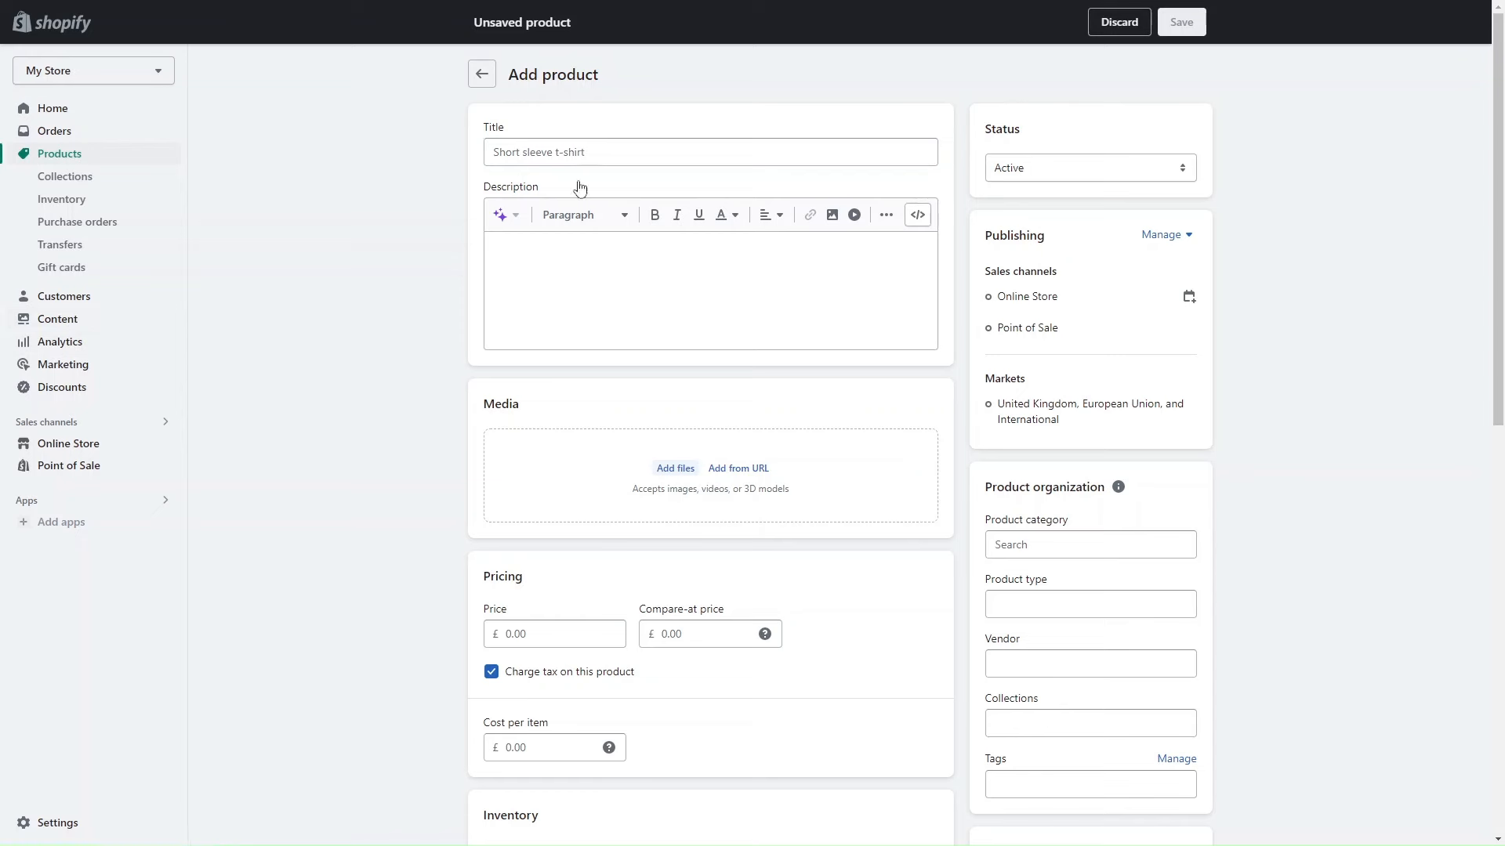
left_click(586, 147)
type("White ")
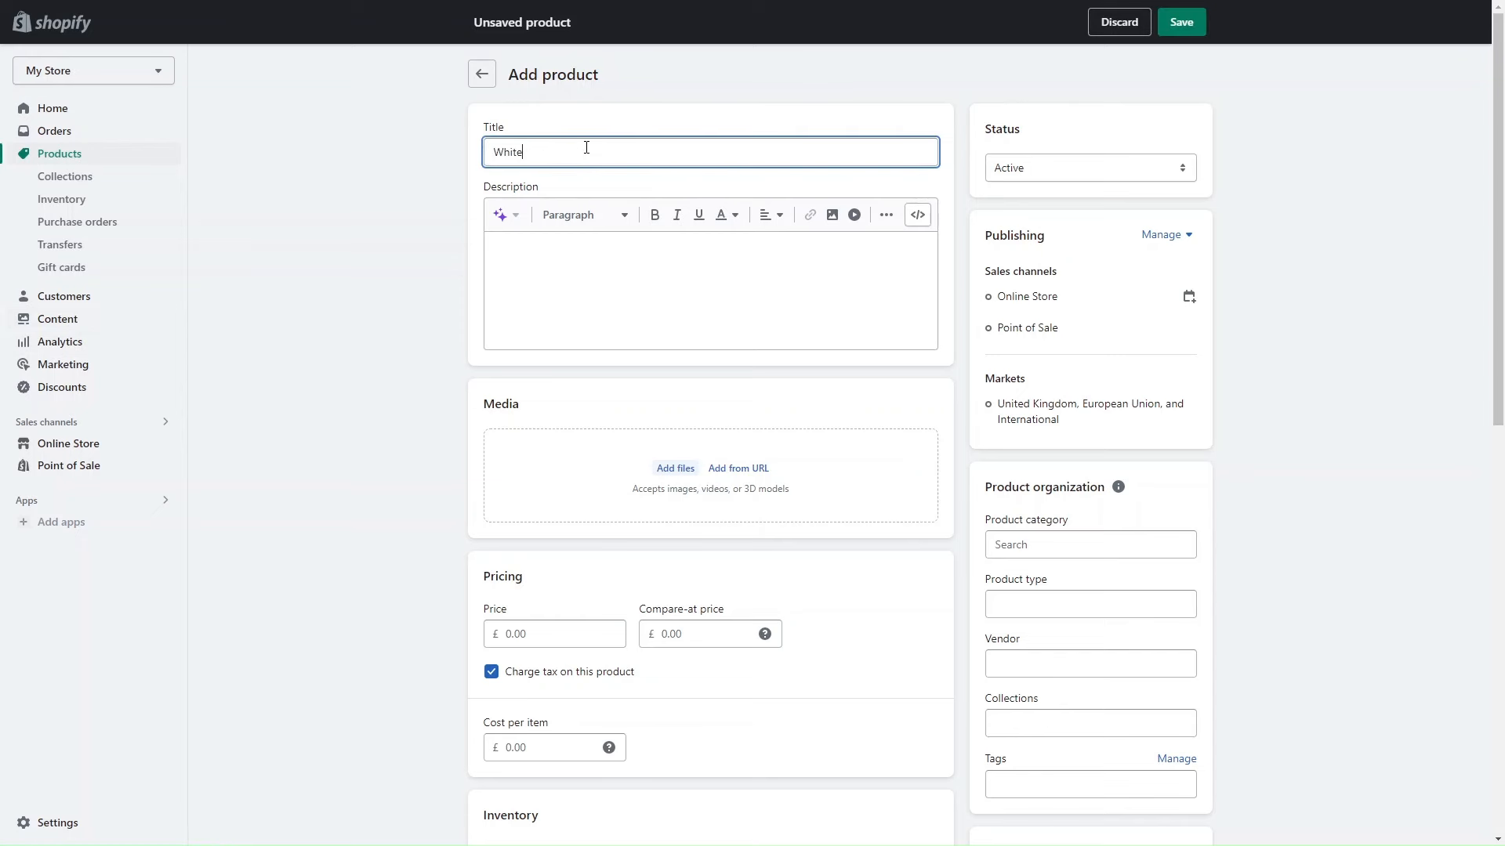
type("Sneakers")
Step: Upload the sneaker photo from the Downloads folder as the product's media
left_click(675, 469)
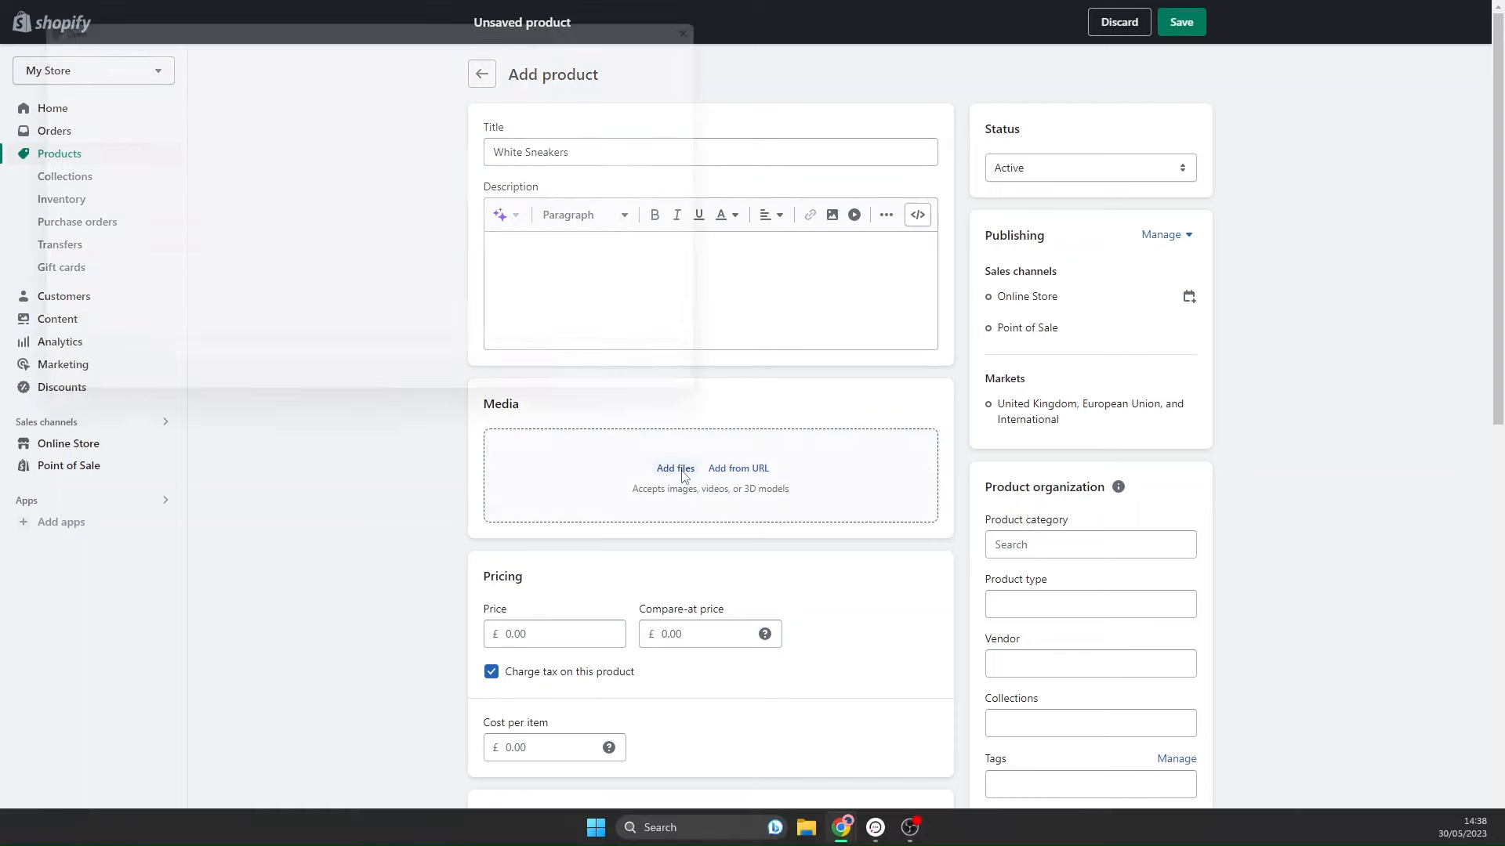
scroll(546, 290, "down", 6)
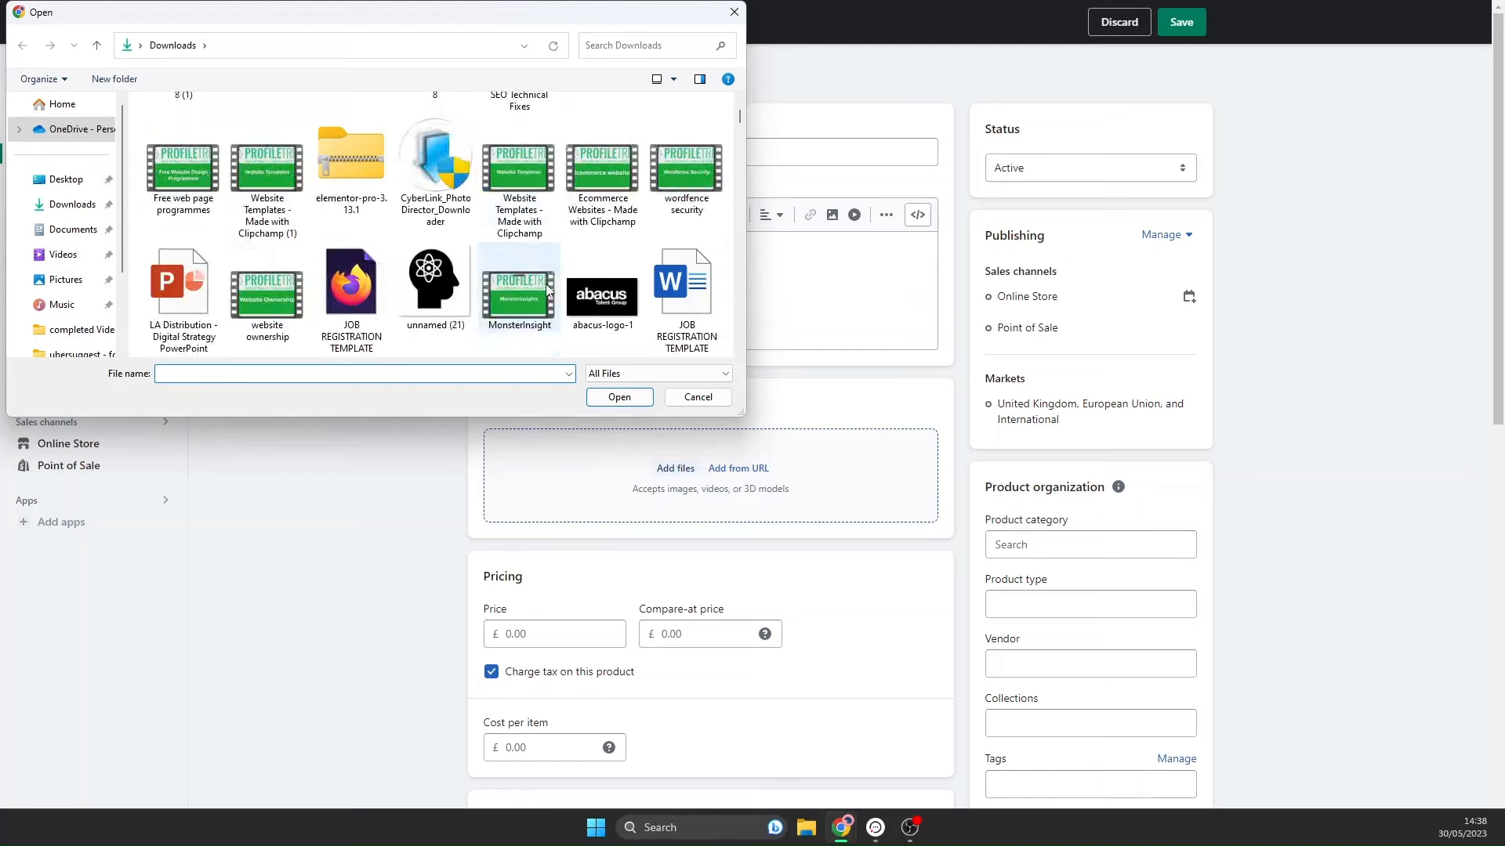
left_click(547, 206)
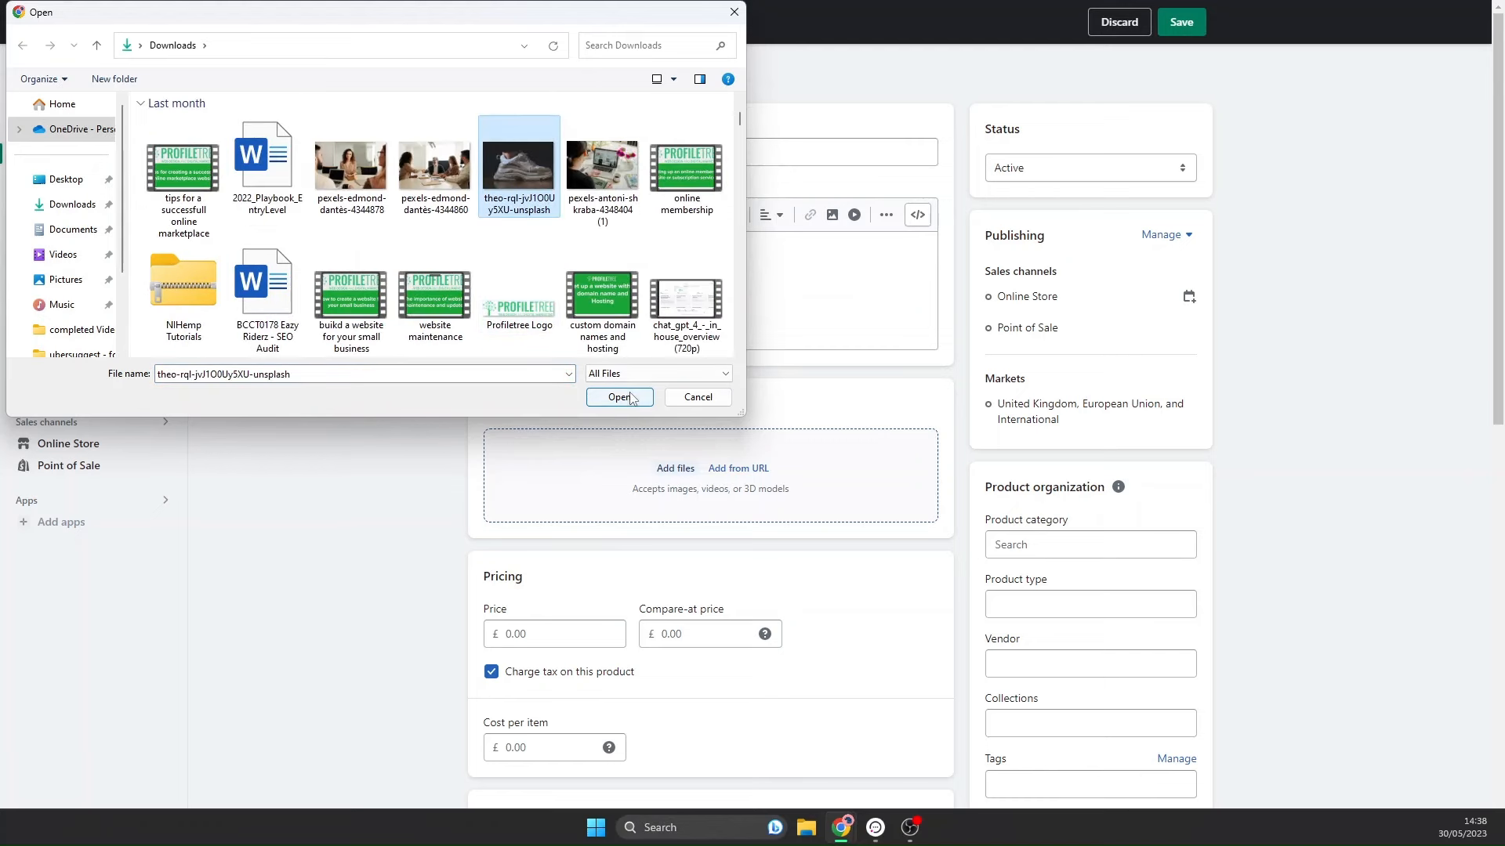
left_click(625, 399)
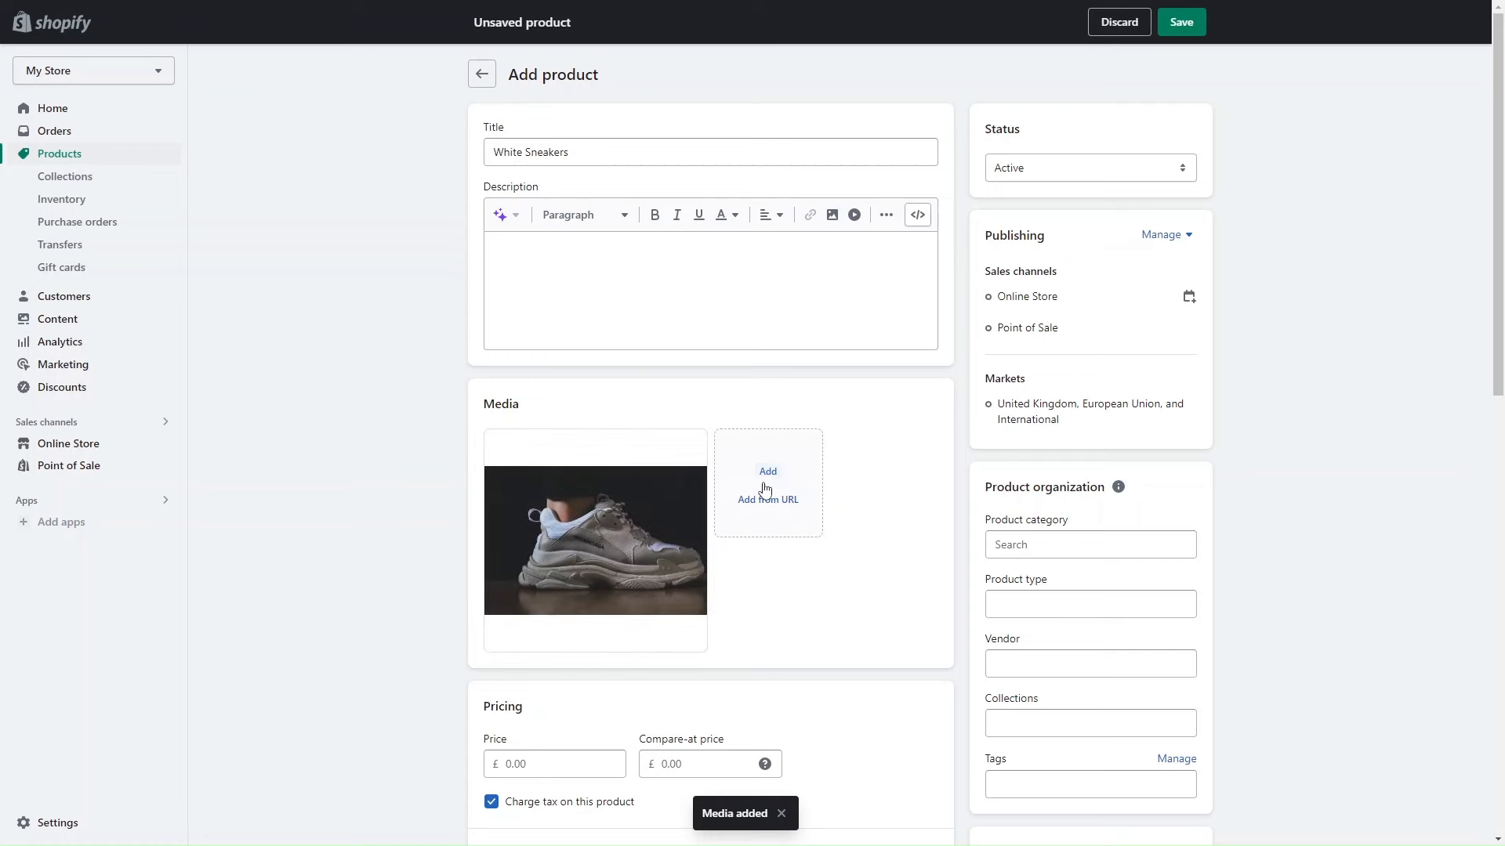
Step: Generate and keep an AI product description from the keywords "white sneakers, mens, comfy, on trend" with an Expert tone
scroll(703, 604, "down", 2)
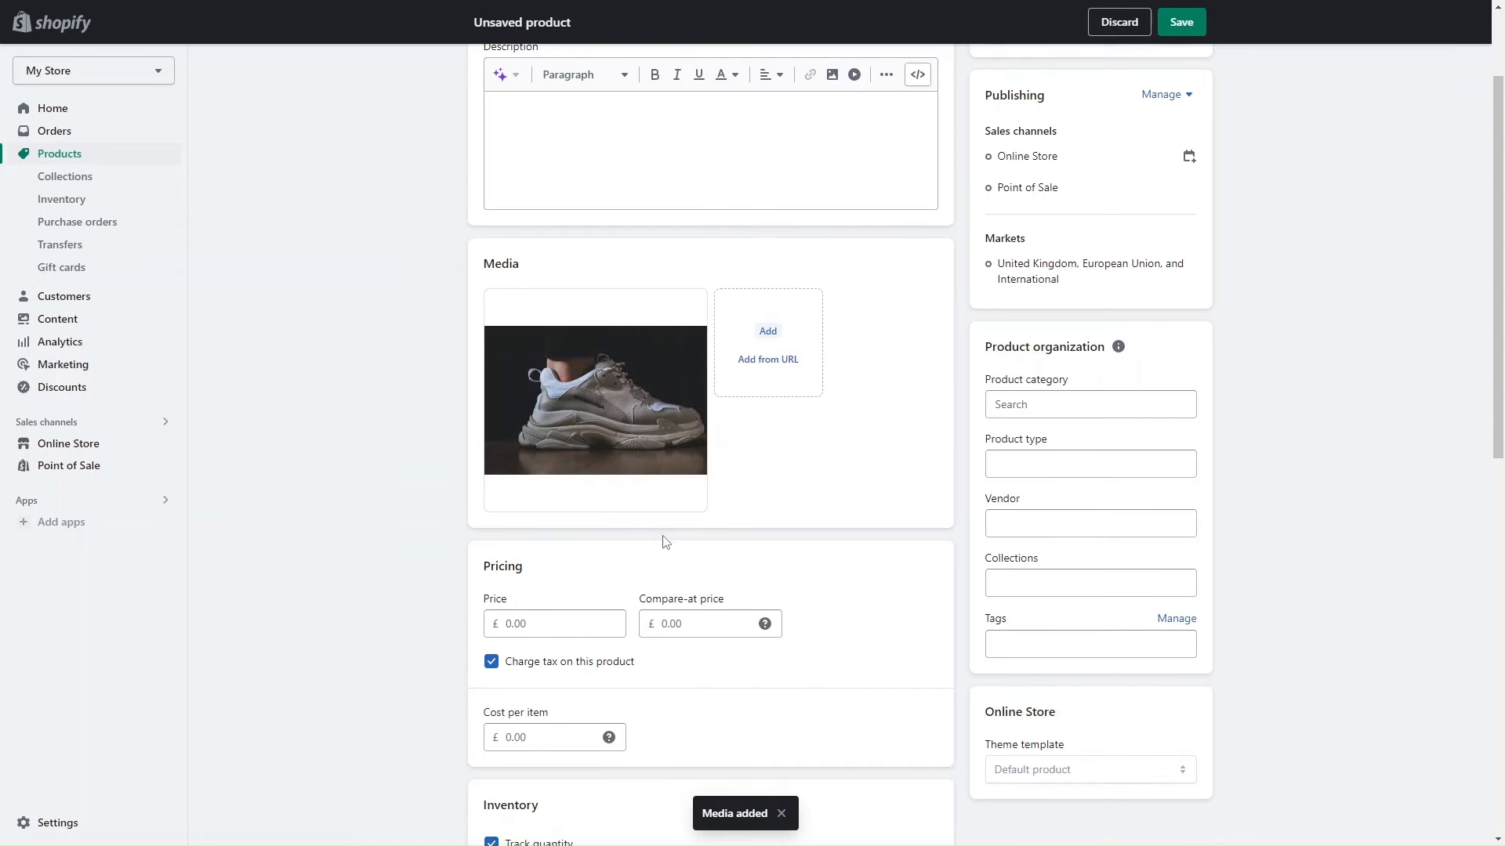
scroll(662, 541, "up", 2)
left_click(594, 254)
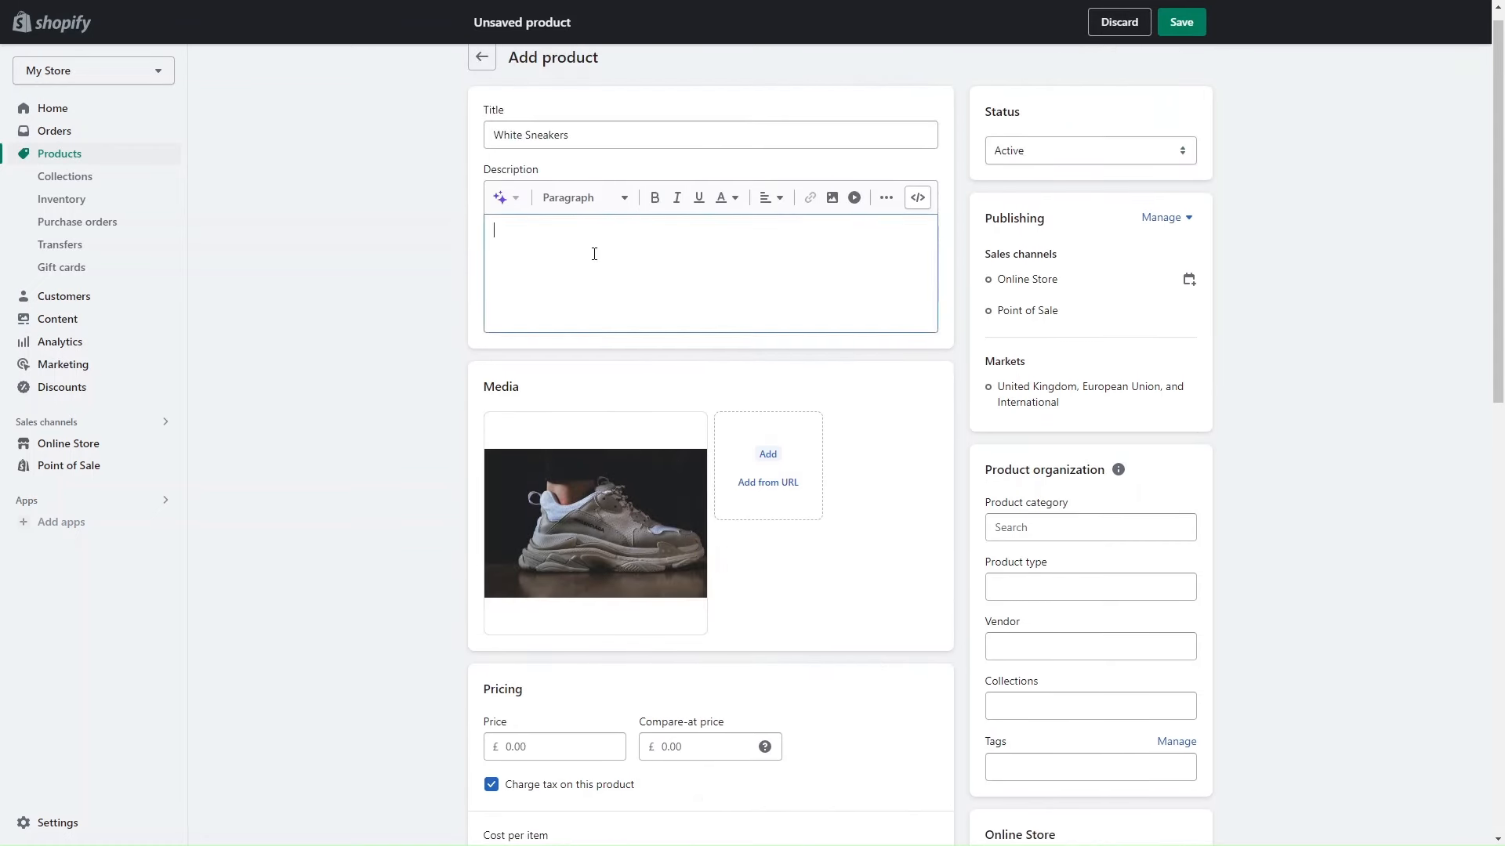
left_click(501, 197)
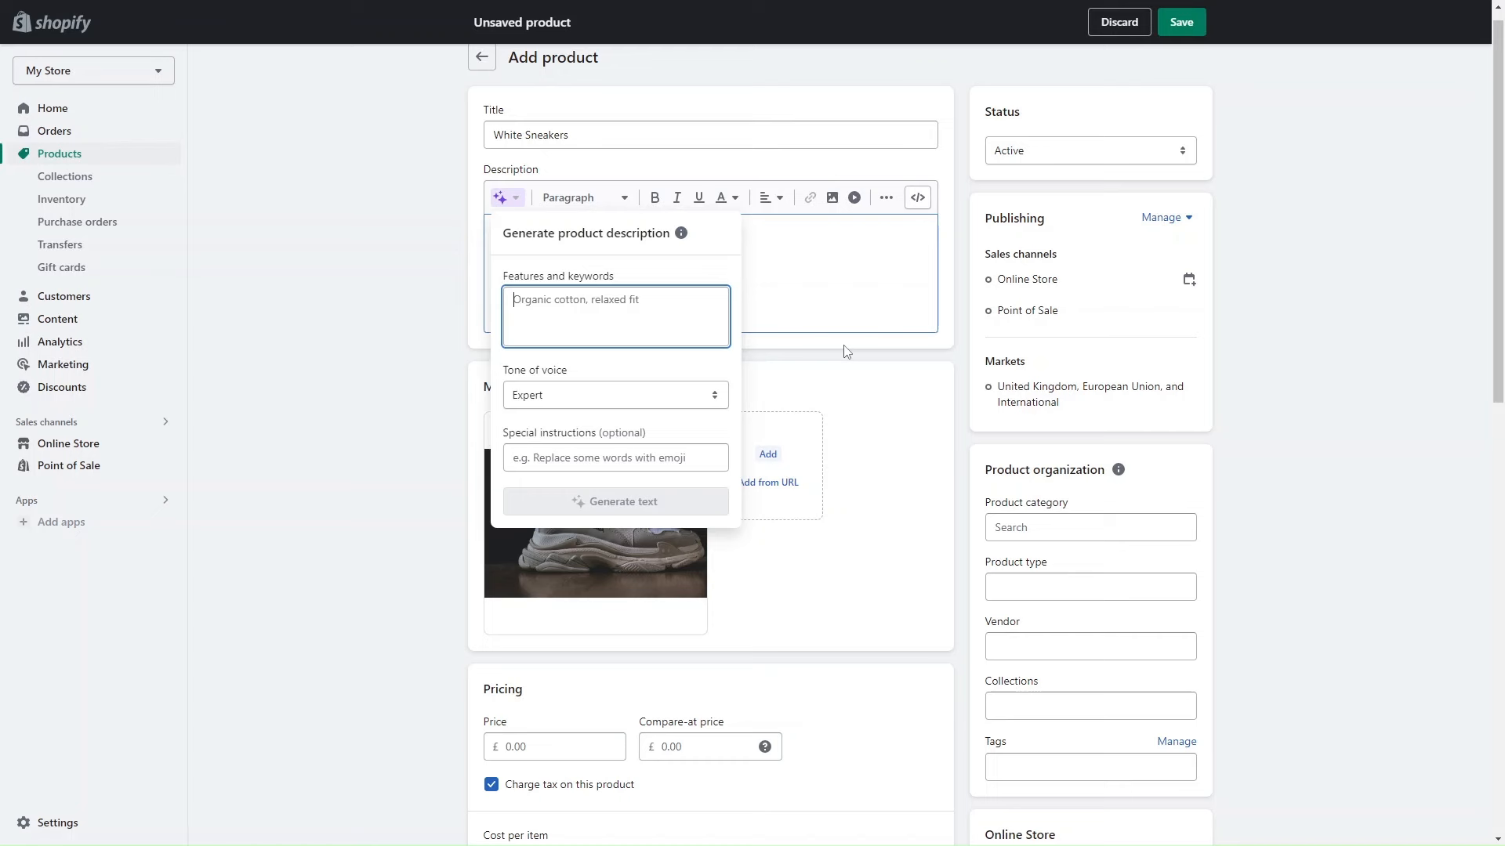
type("whi")
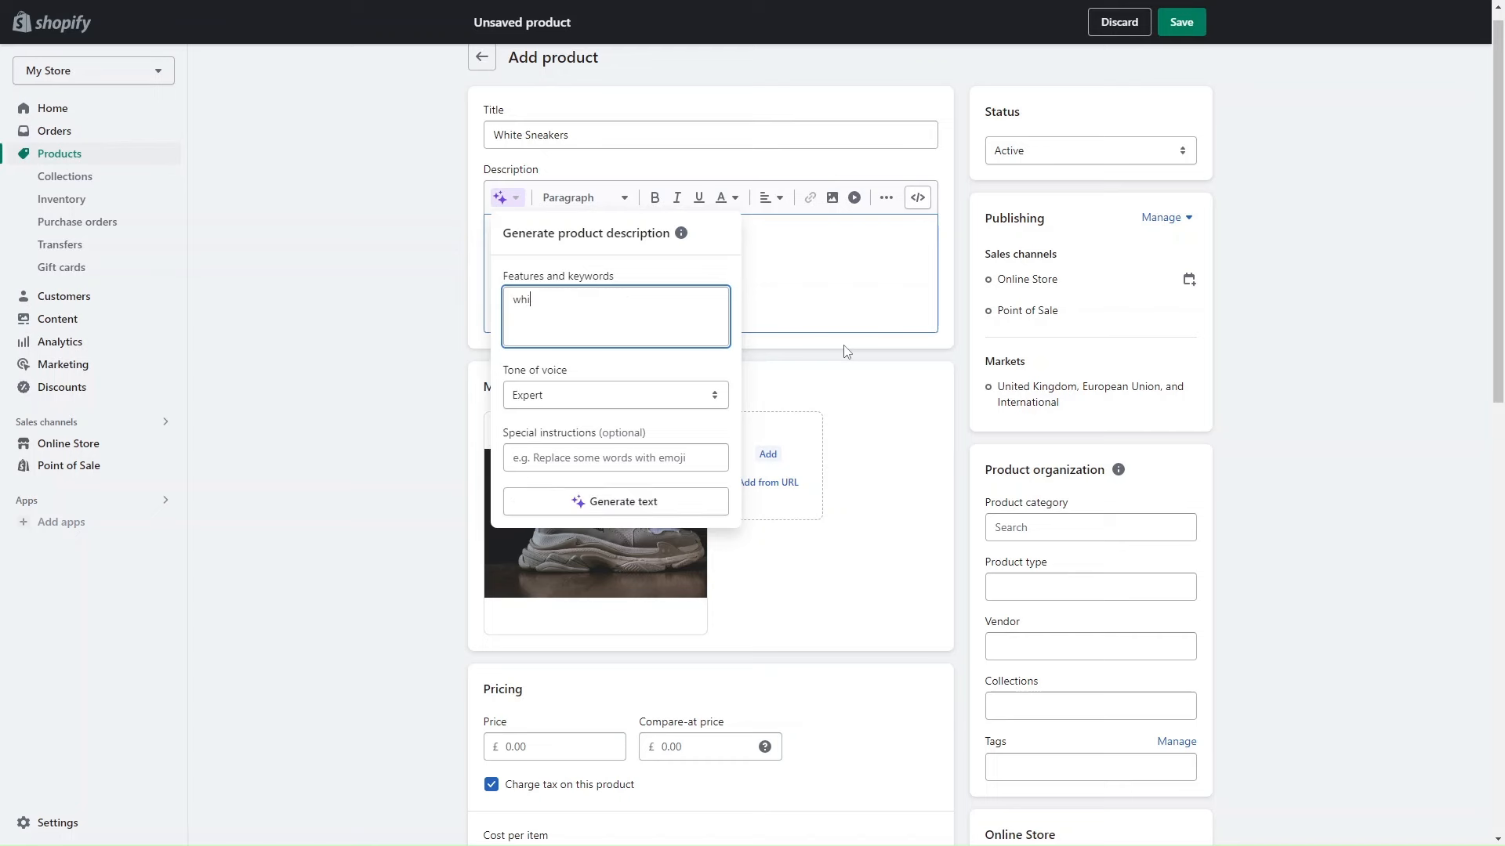
type("te sneakers, mens, comfy, on trend")
left_click(582, 399)
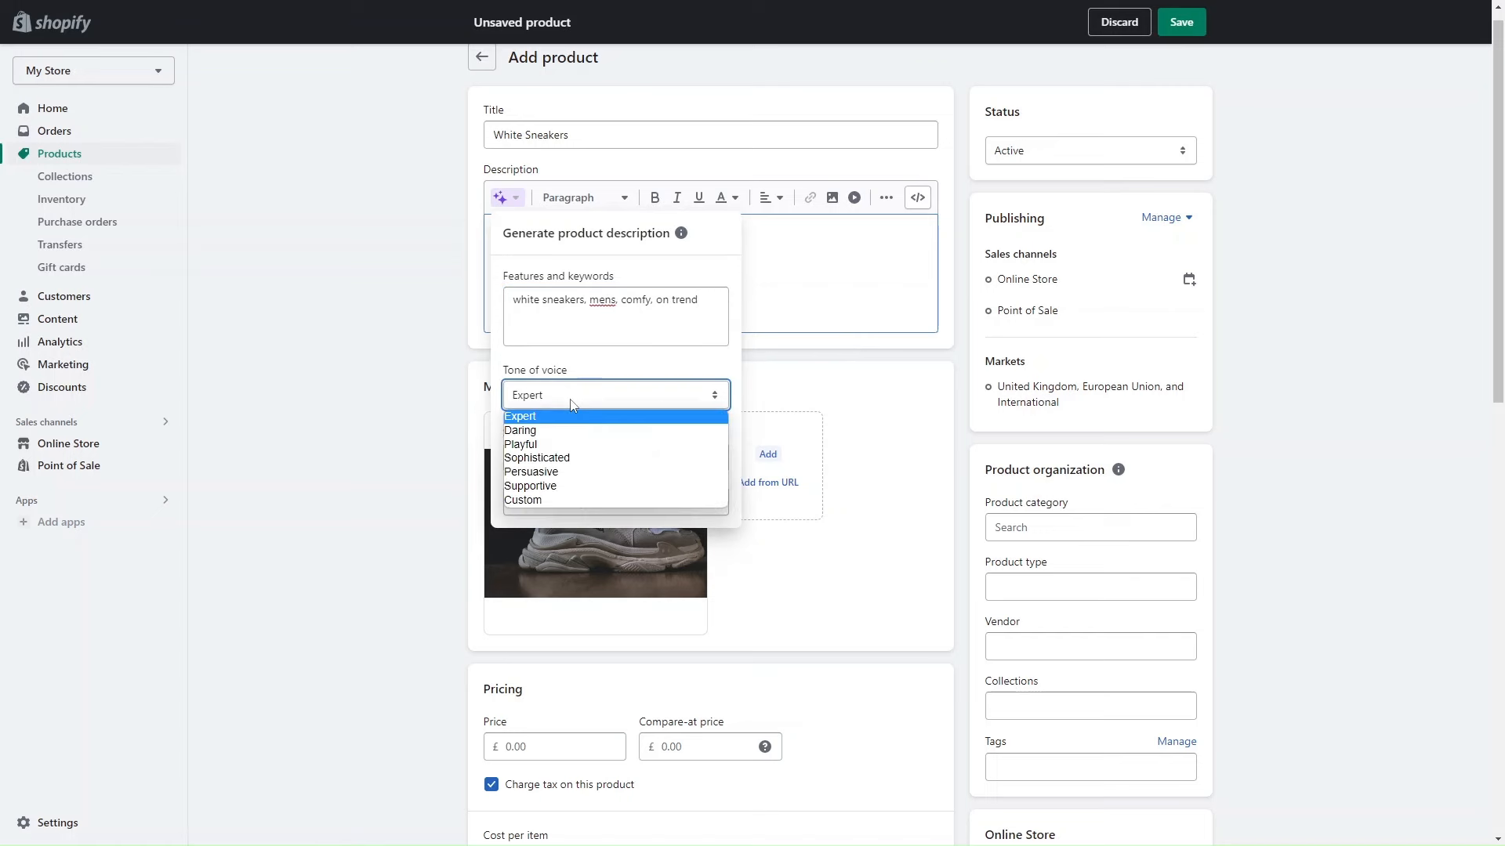
left_click(571, 403)
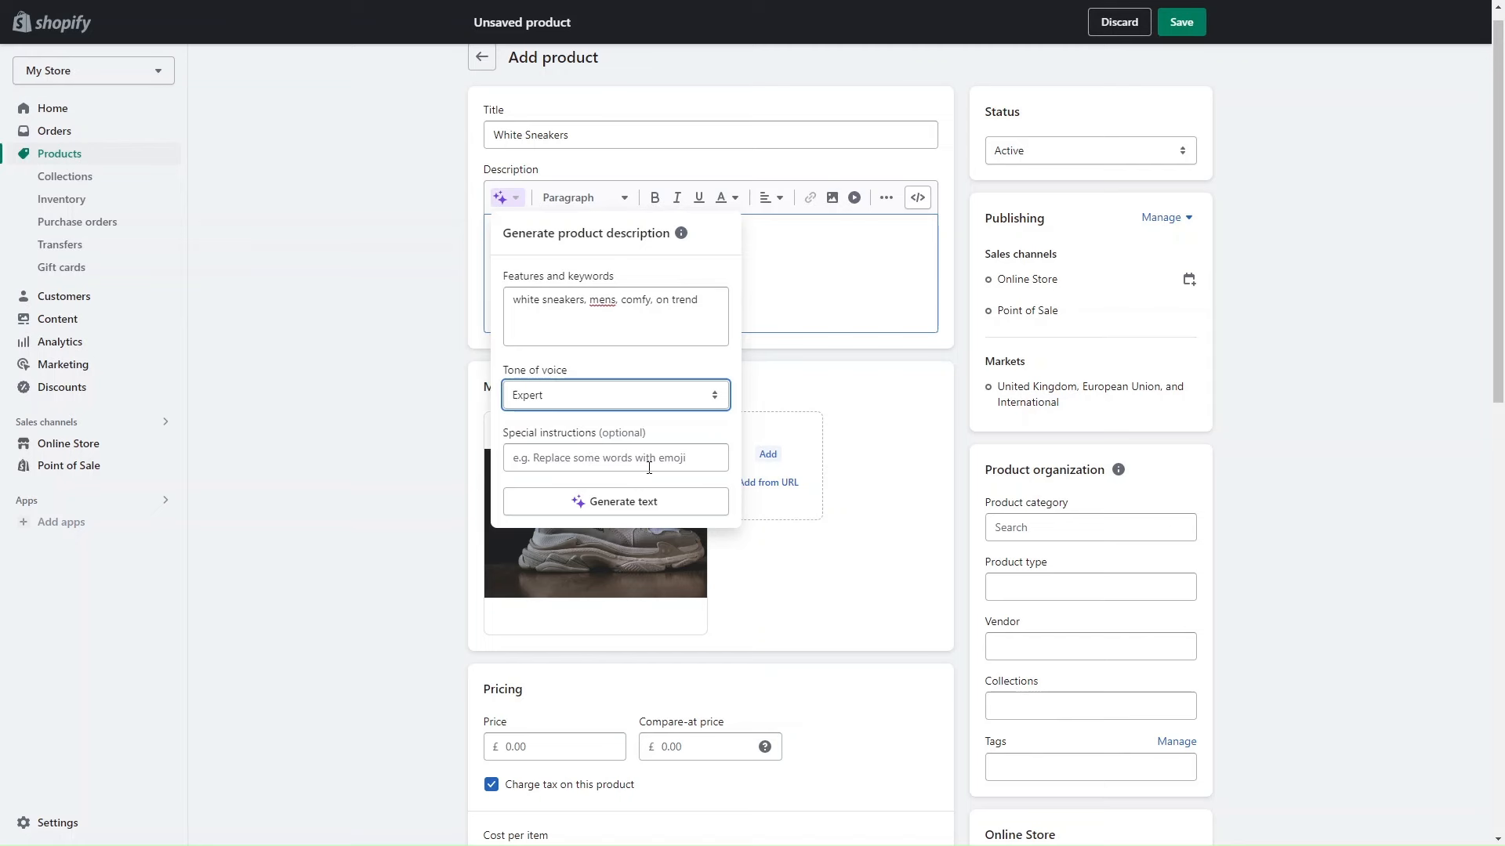
left_click(662, 508)
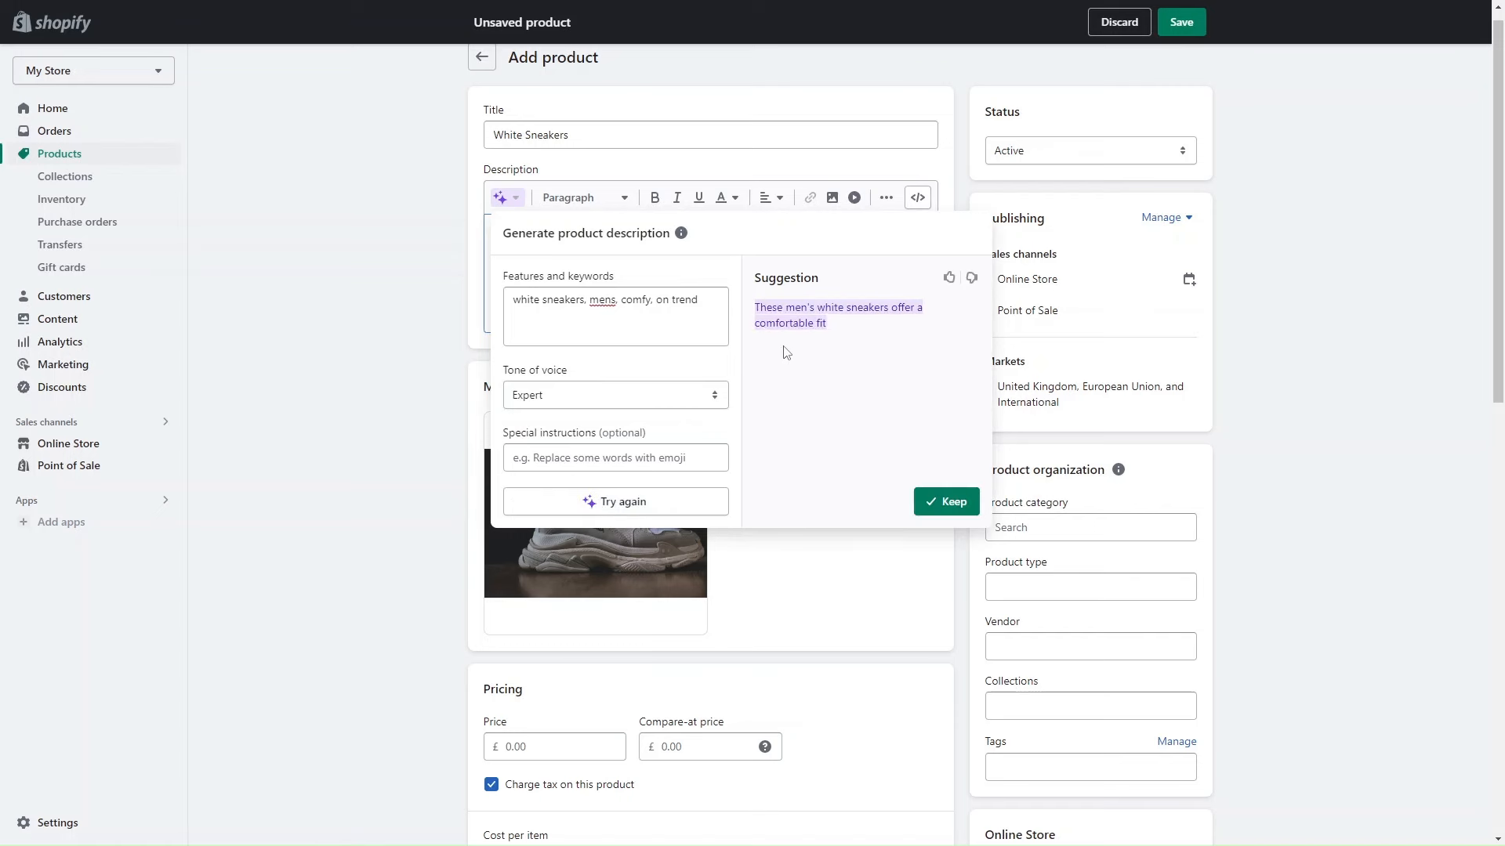
left_click(951, 503)
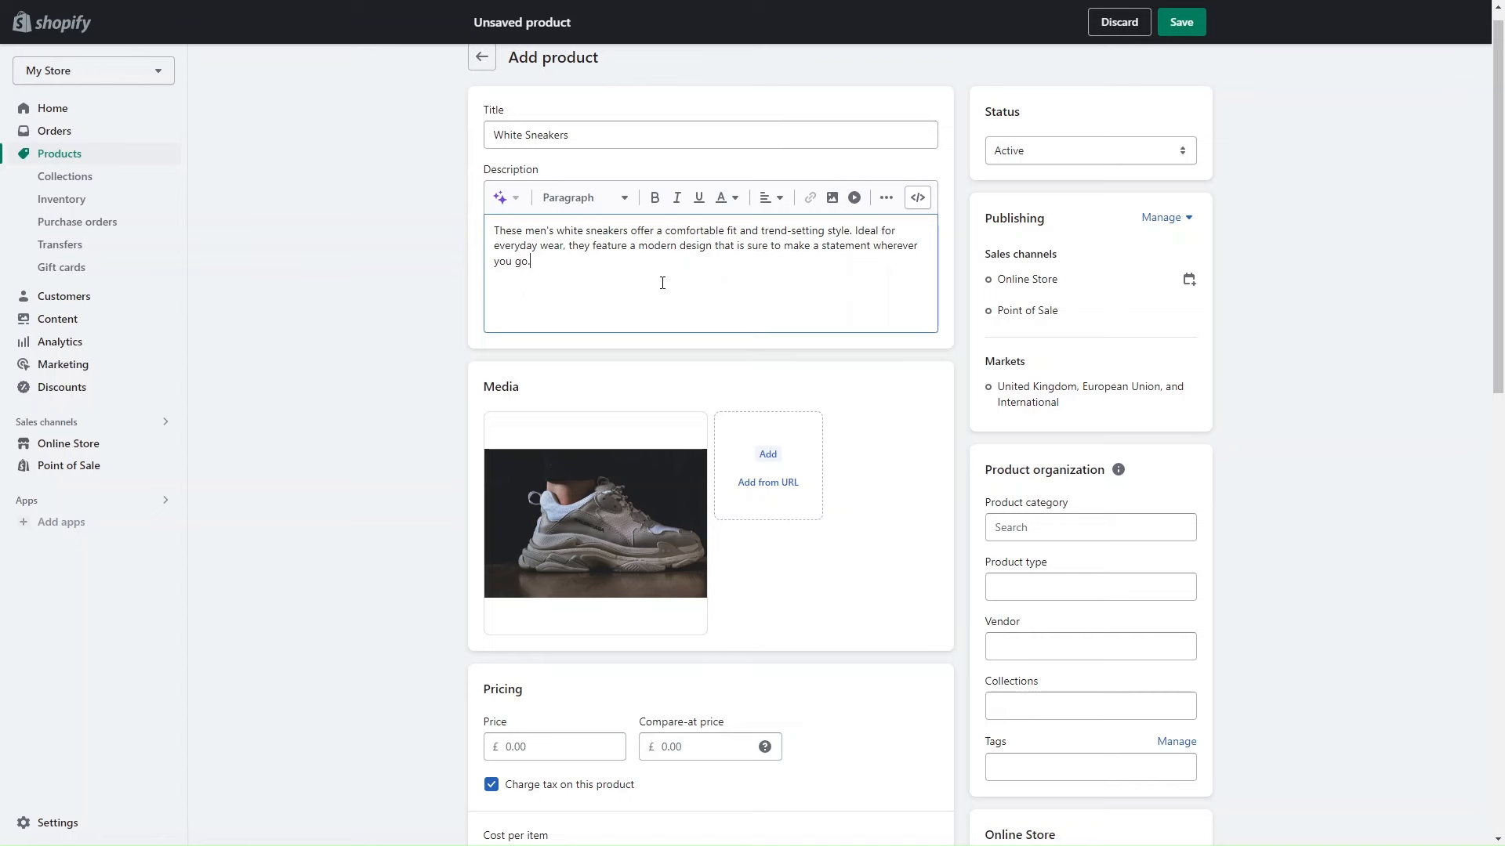
Step: Set the product's price to £25.00
scroll(663, 283, "down", 5)
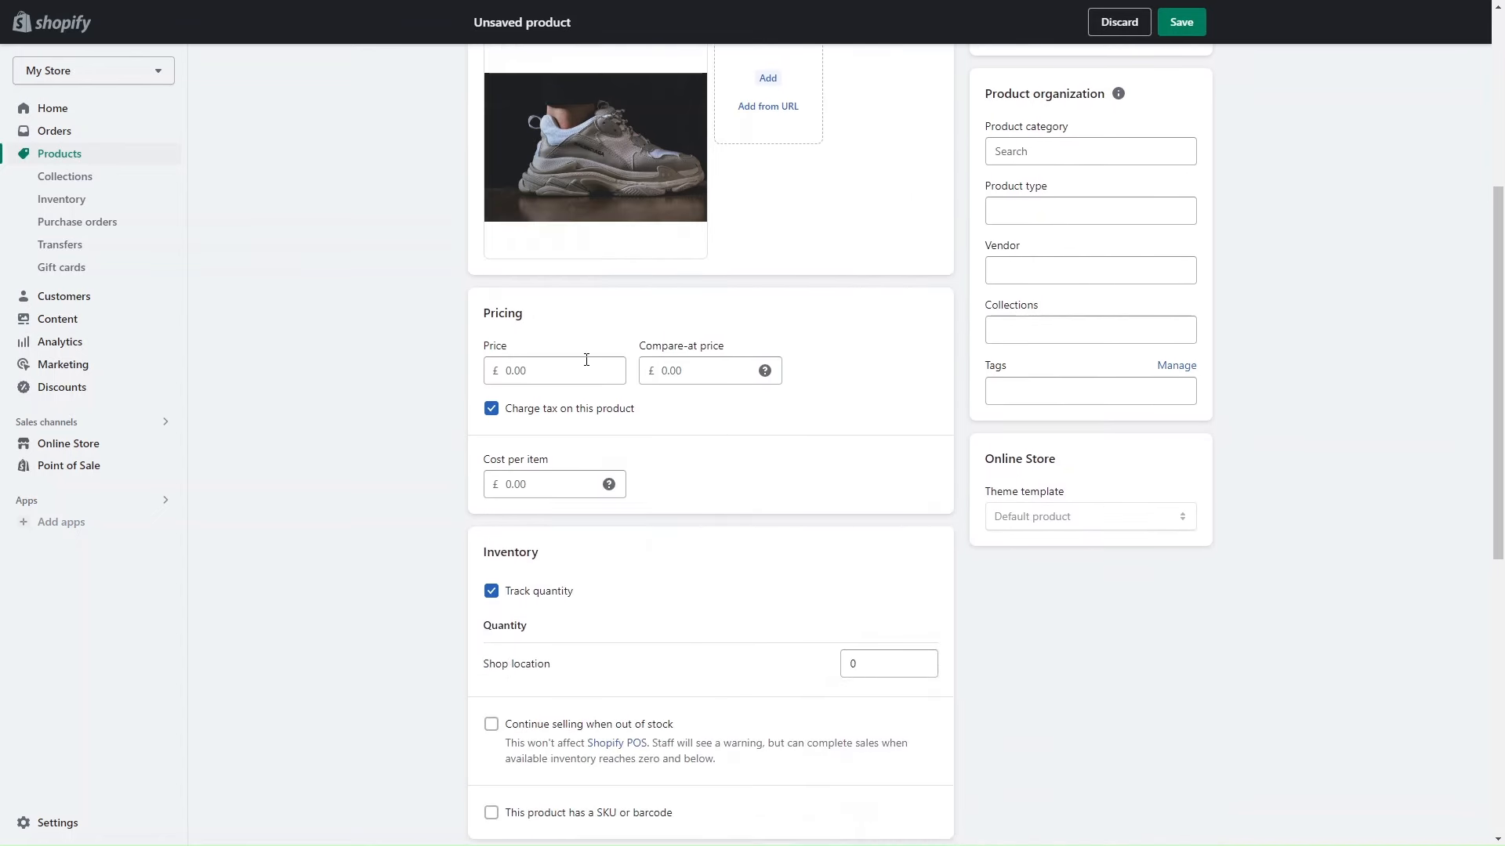
left_click(586, 360)
type("25.00")
left_click(699, 431)
left_click(672, 369)
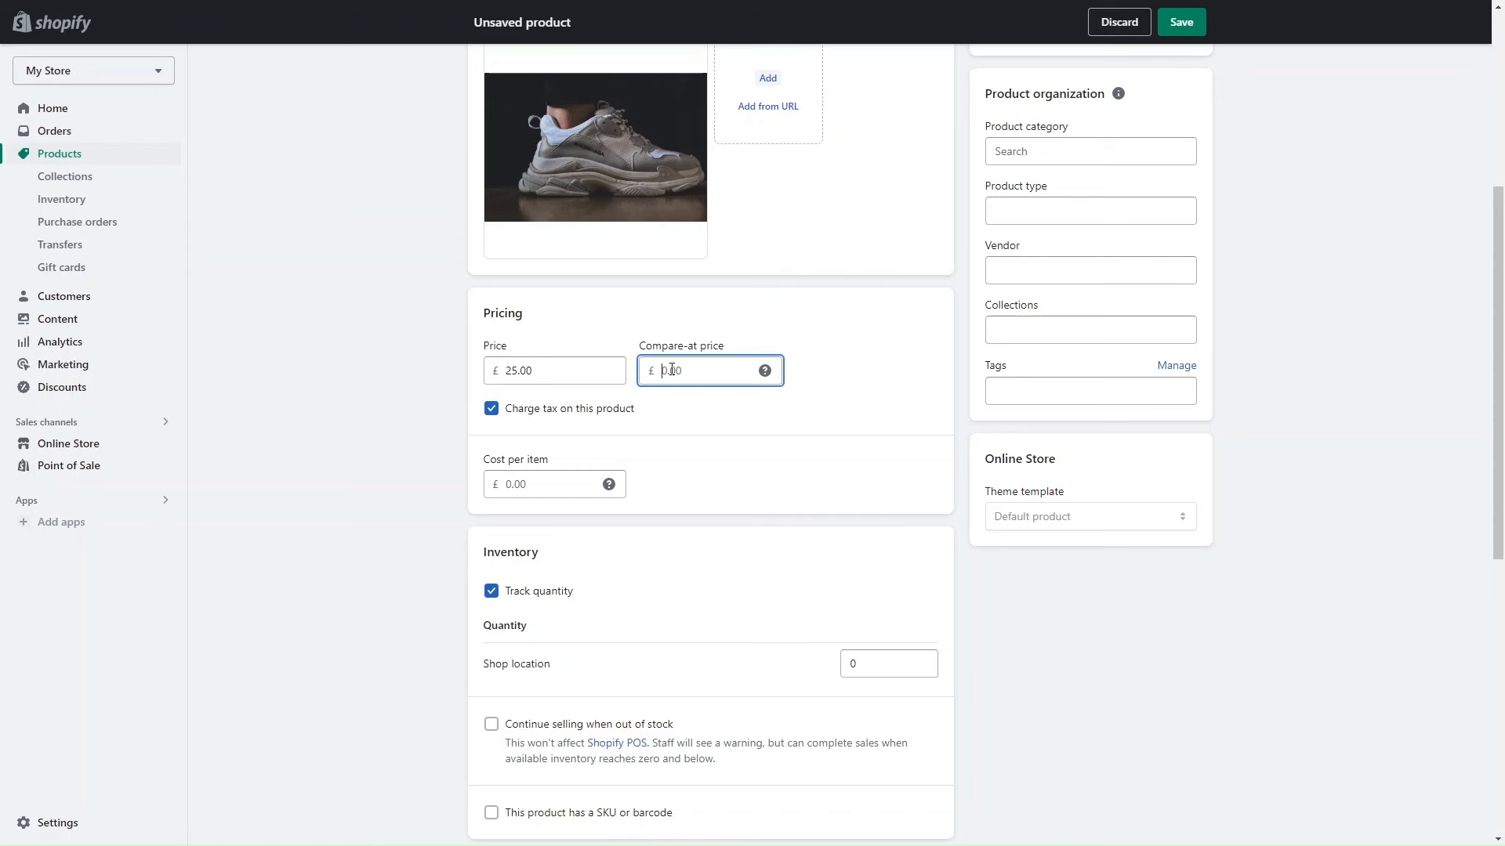
type("15.00")
left_click(710, 434)
scroll(710, 434, "up", 3)
scroll(696, 362, "down", 2)
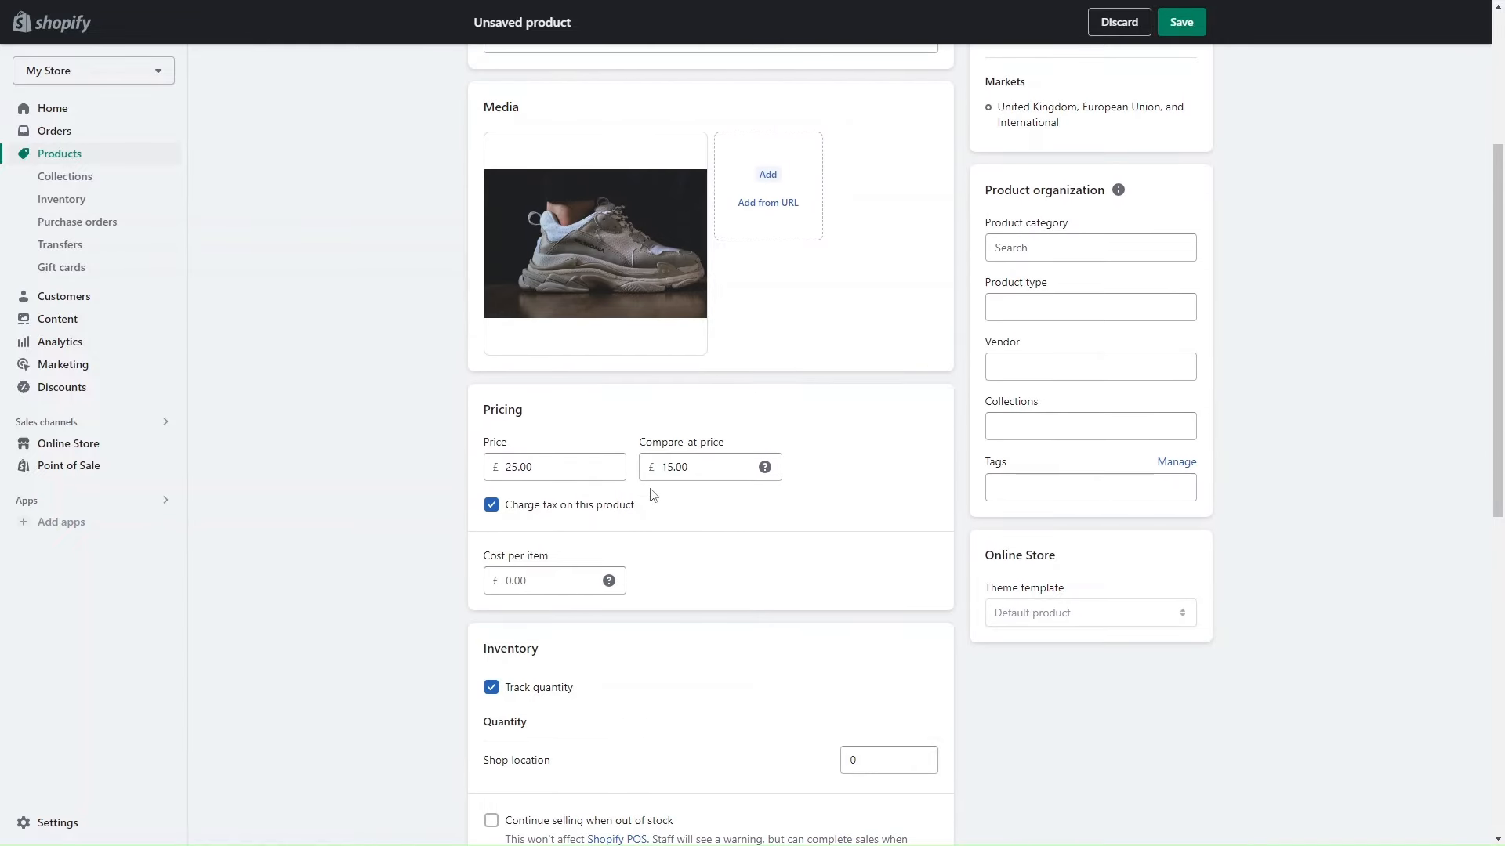
left_click(693, 468)
key("ctrl+a")
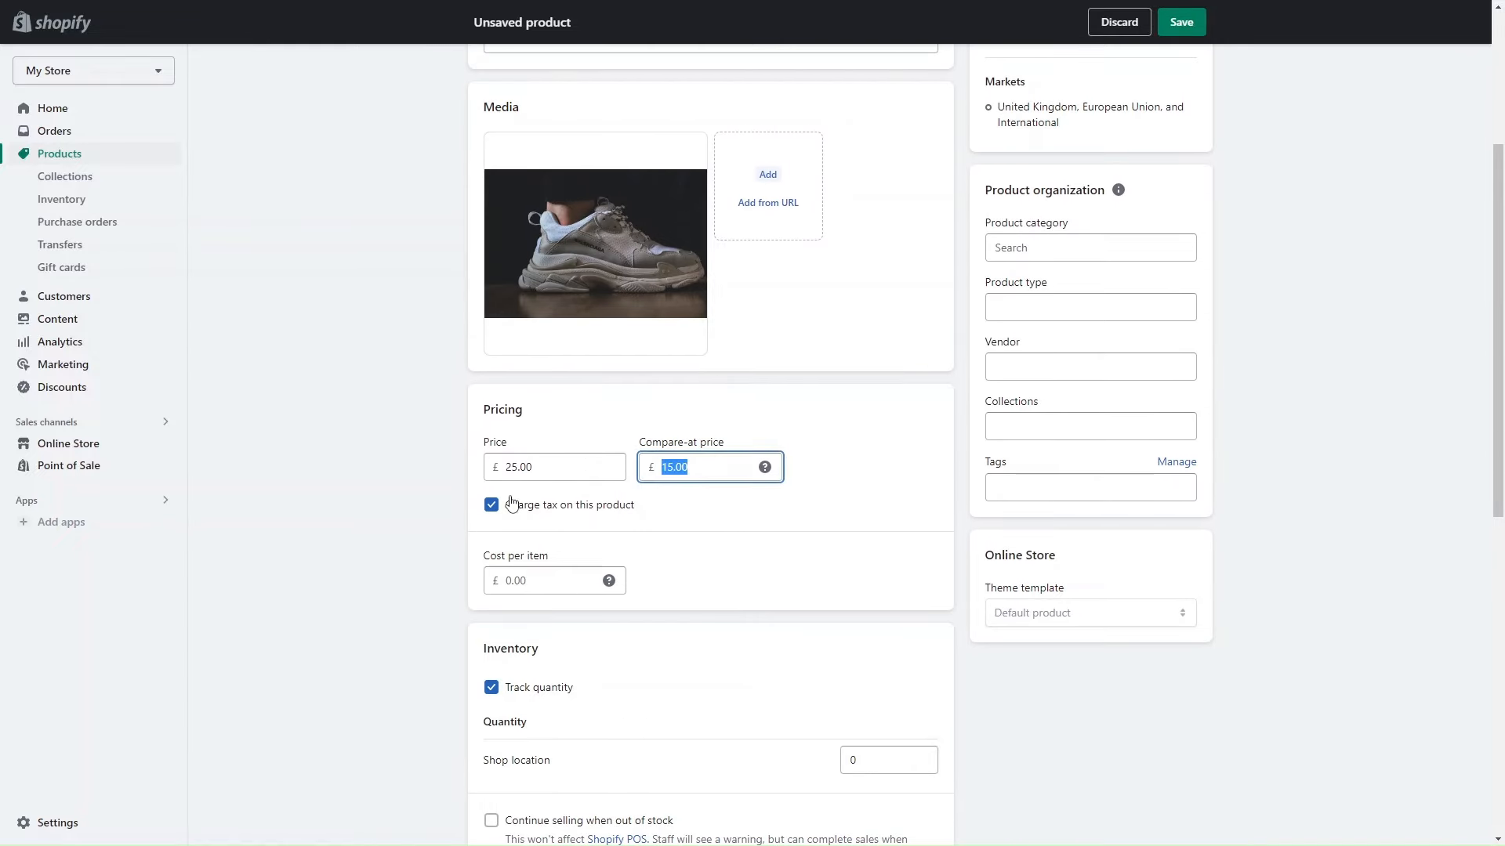
key("BackSpace")
left_click(373, 549)
Step: Set the quantity at the shop location to 50, with quantity tracking on and selling when out of stock off
scroll(549, 631, "down", 3)
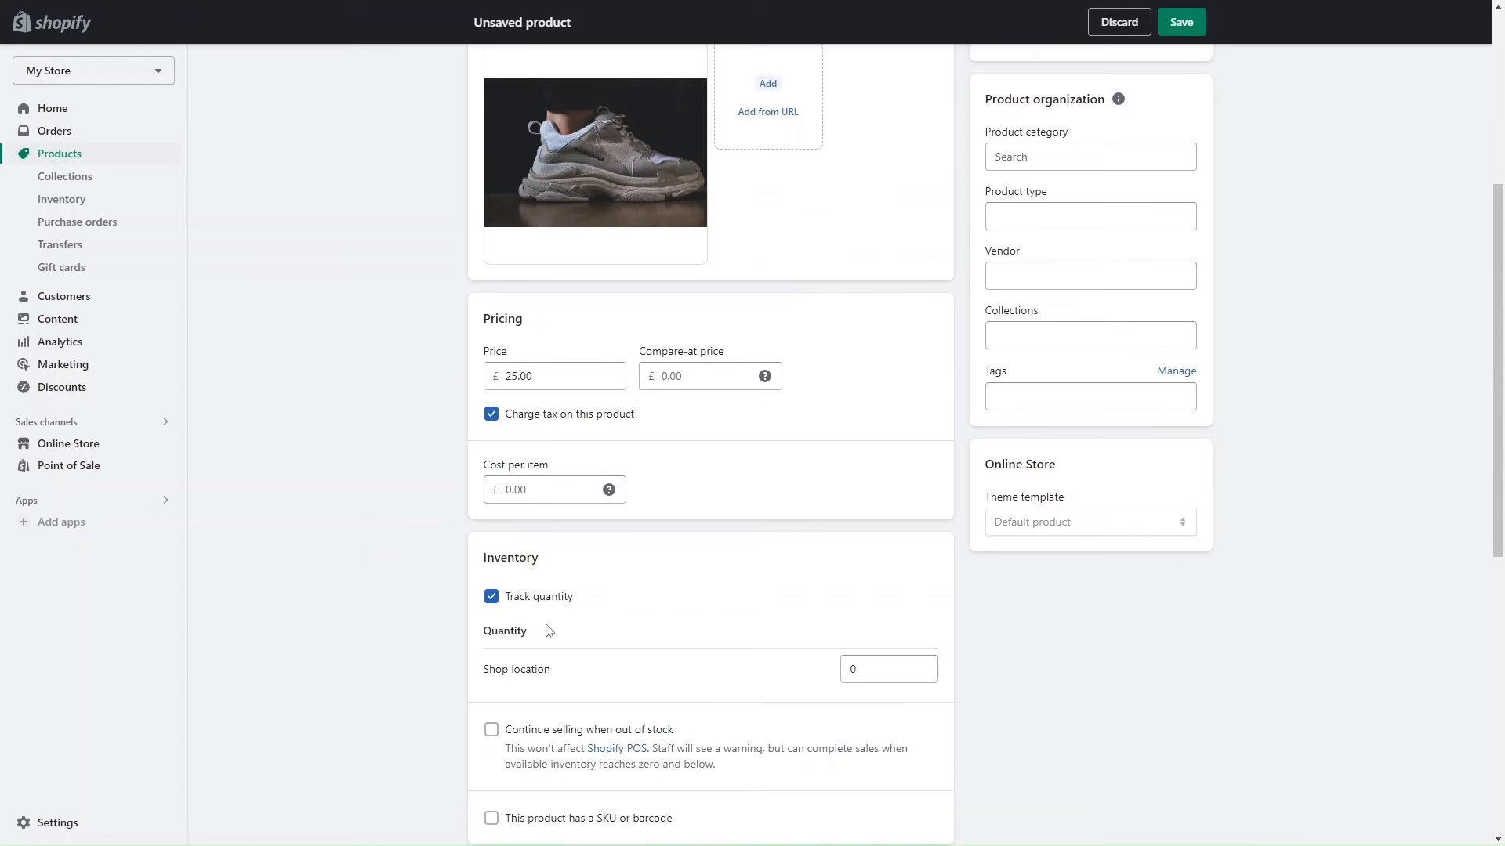
scroll(549, 631, "down", 1)
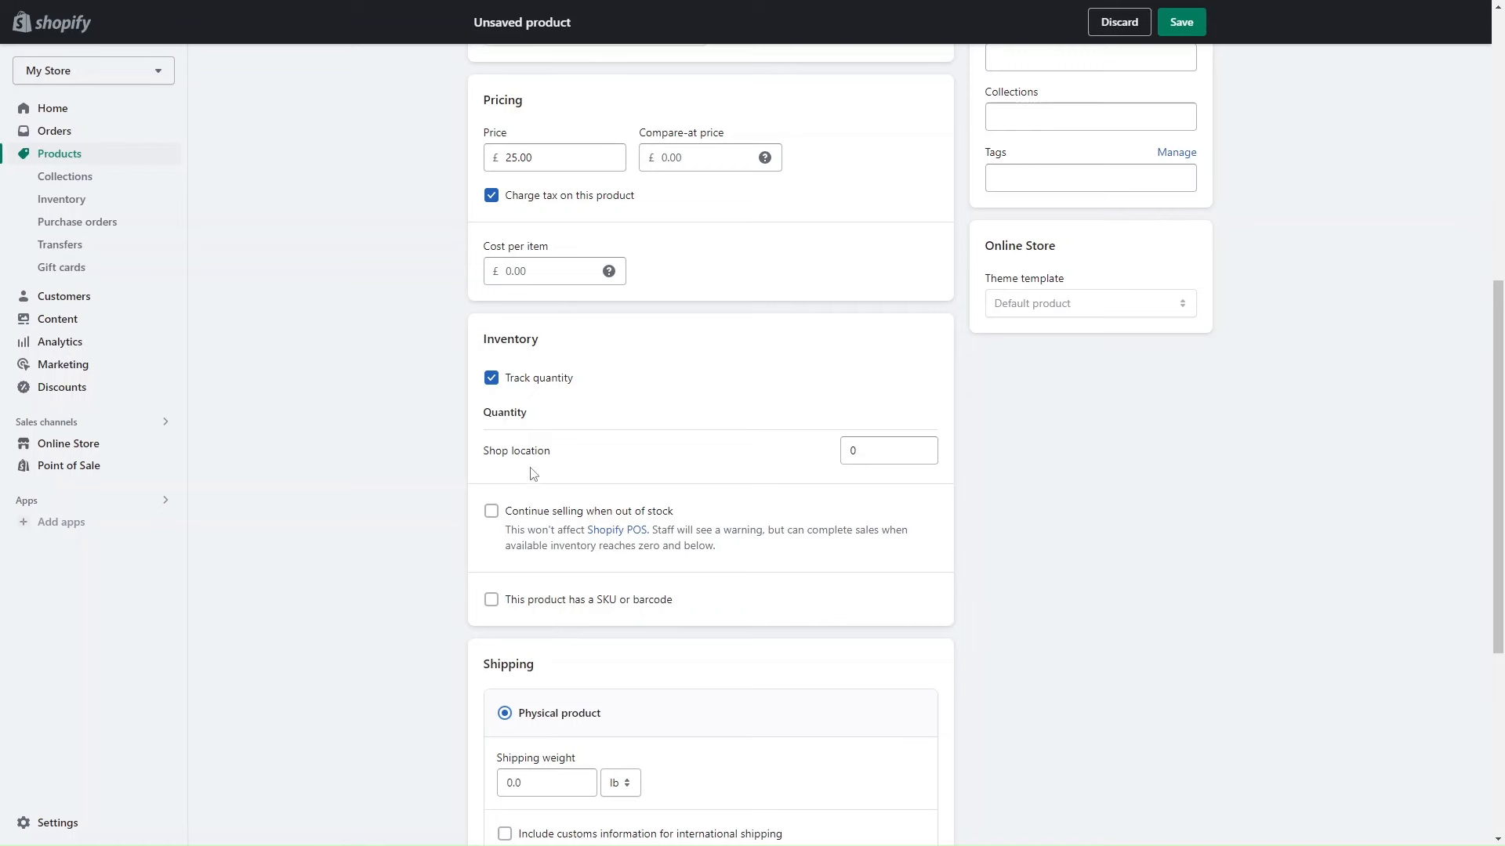
left_click(491, 380)
left_click(491, 381)
left_click(872, 445)
type("50")
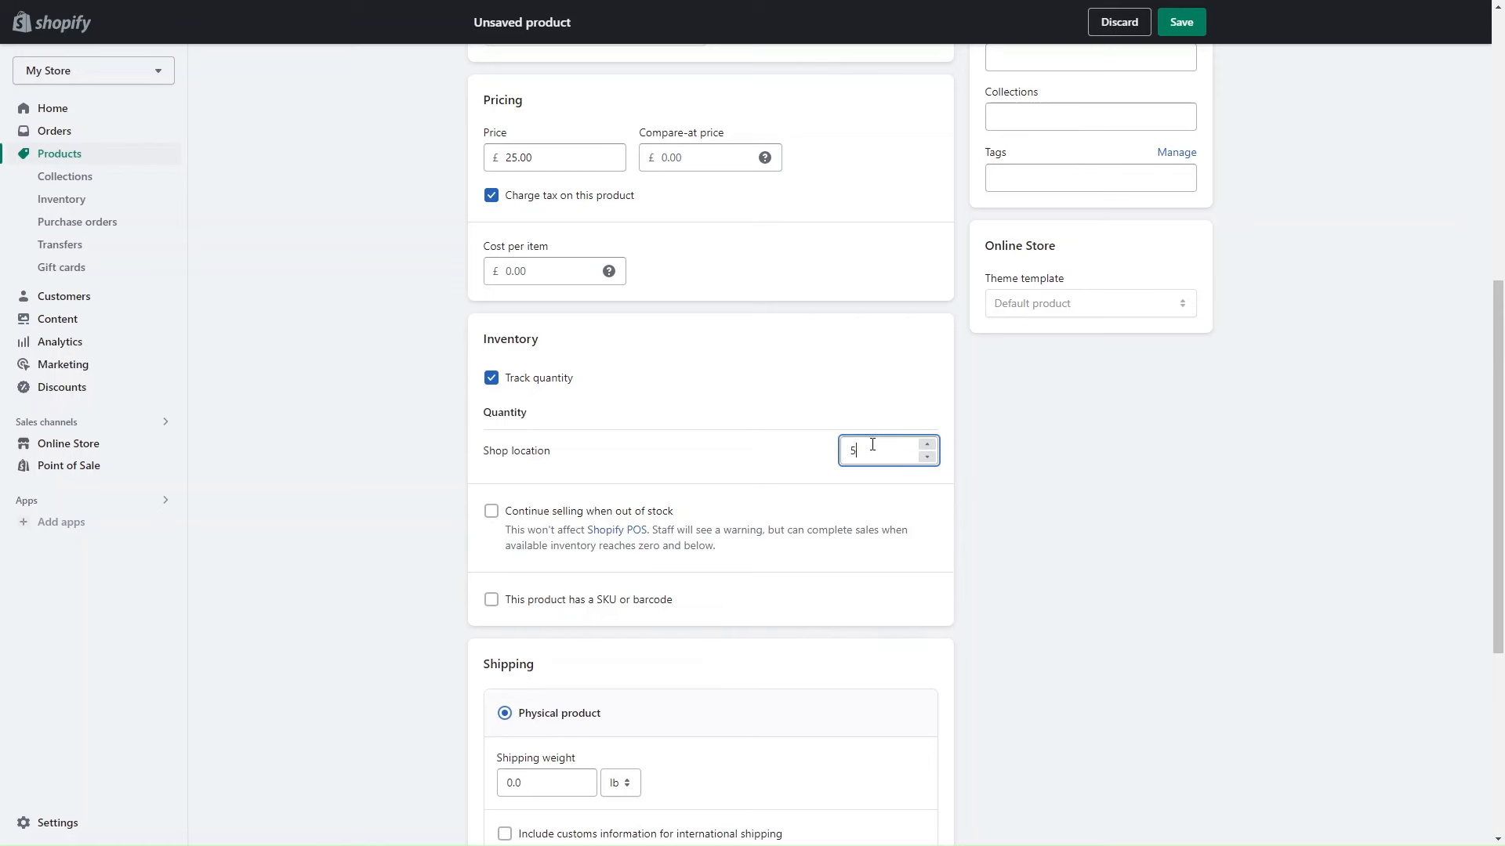
left_click(491, 516)
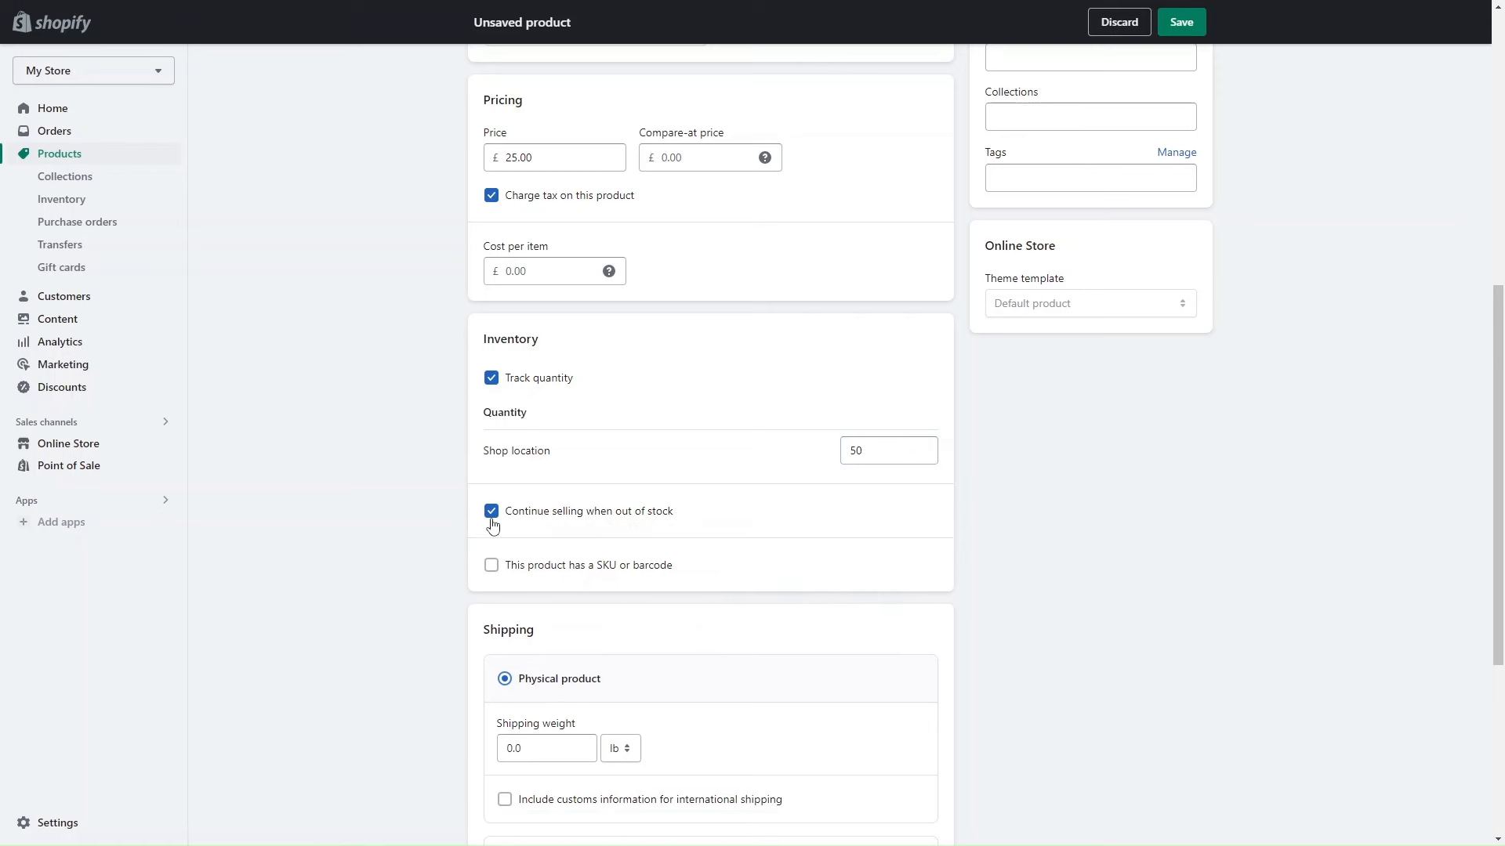
left_click(492, 520)
Step: Add a Size option to the product's variants with the values 8, 9 and 10
scroll(492, 524, "down", 4)
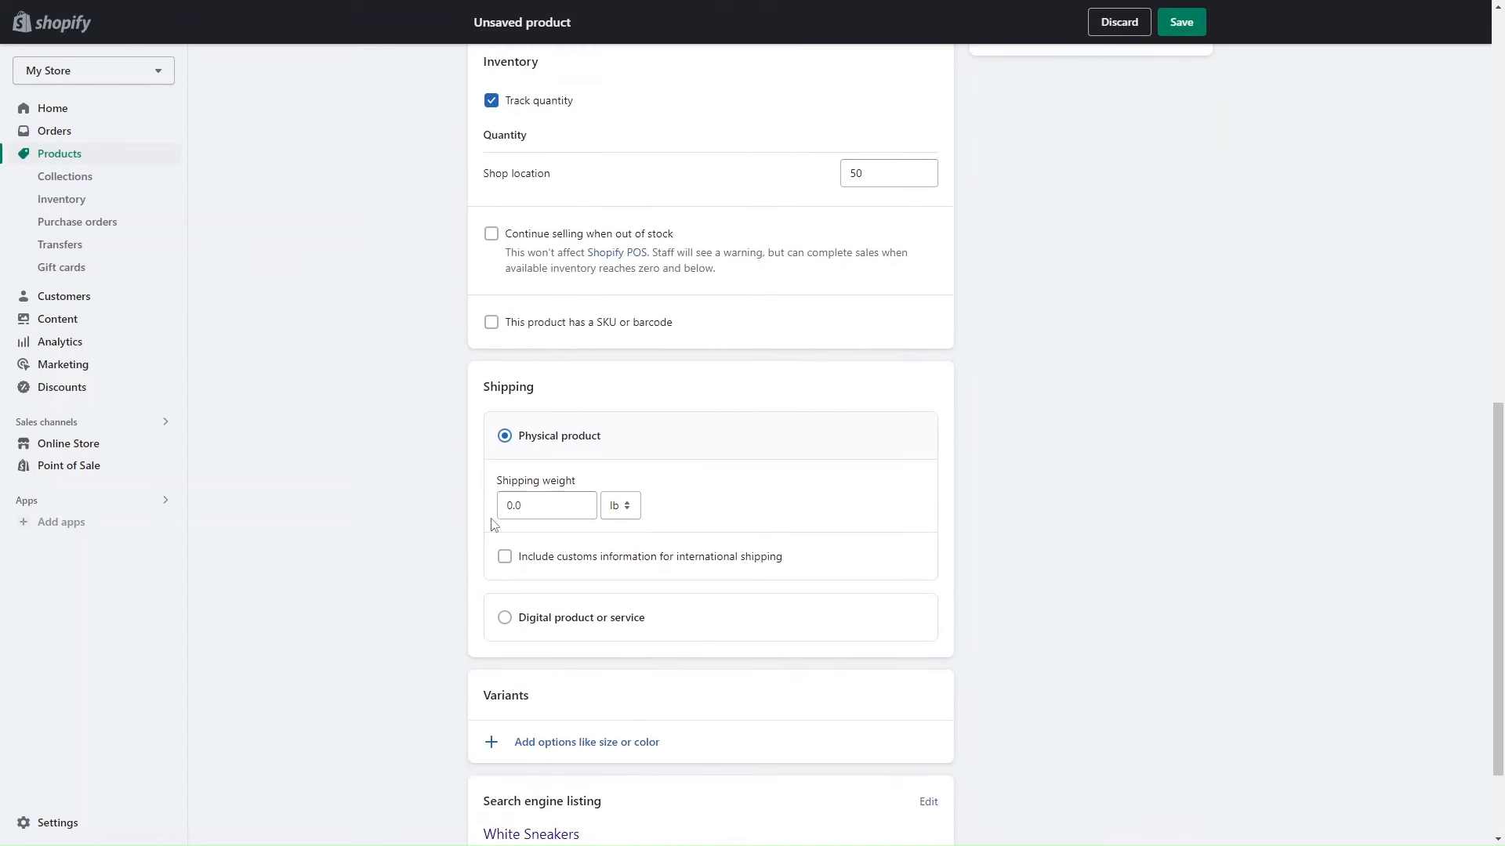
scroll(494, 523, "down", 2)
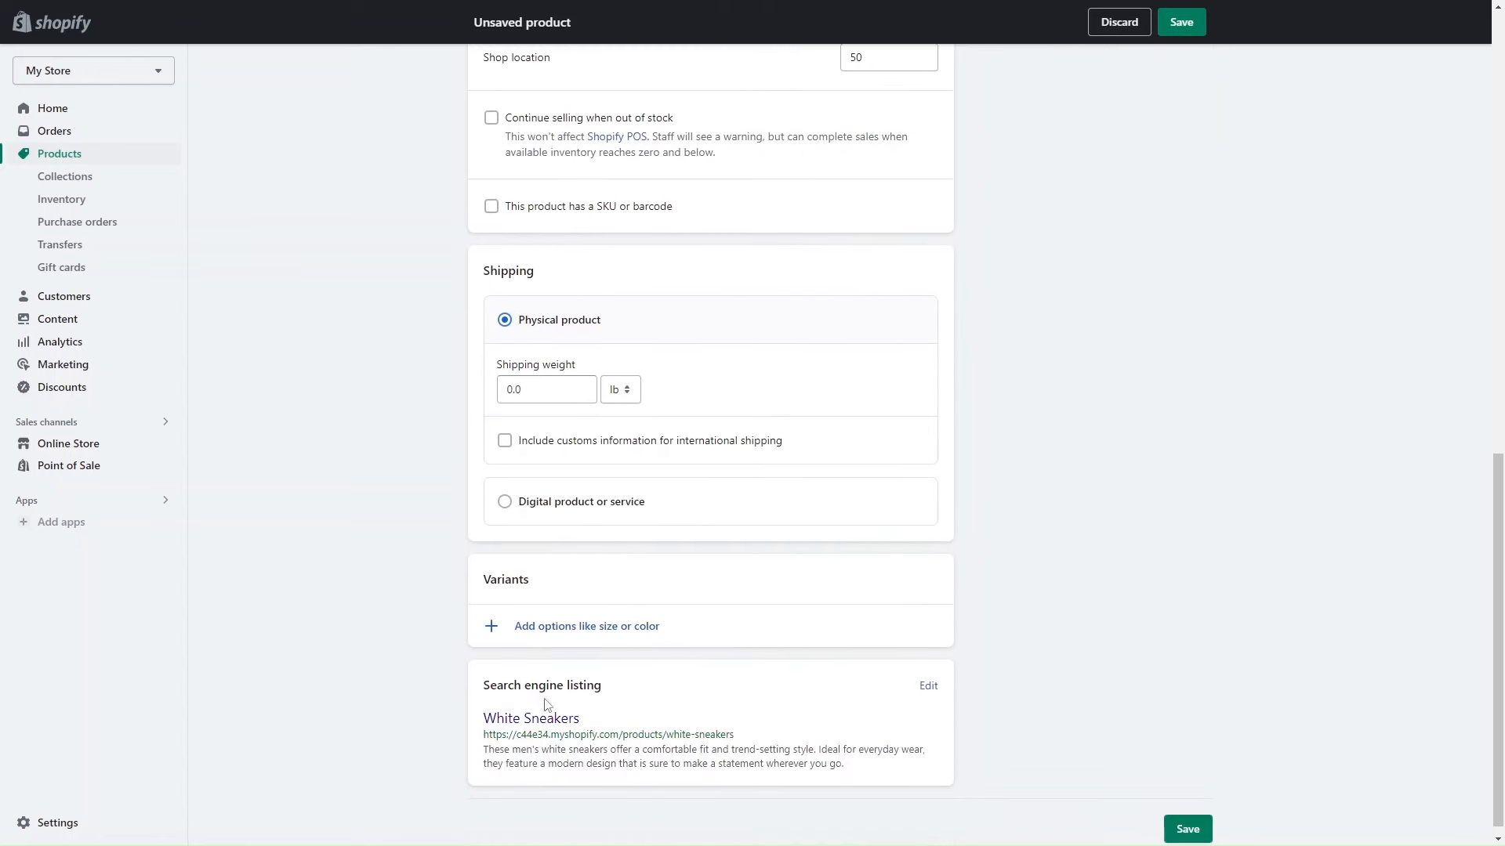
left_click(501, 643)
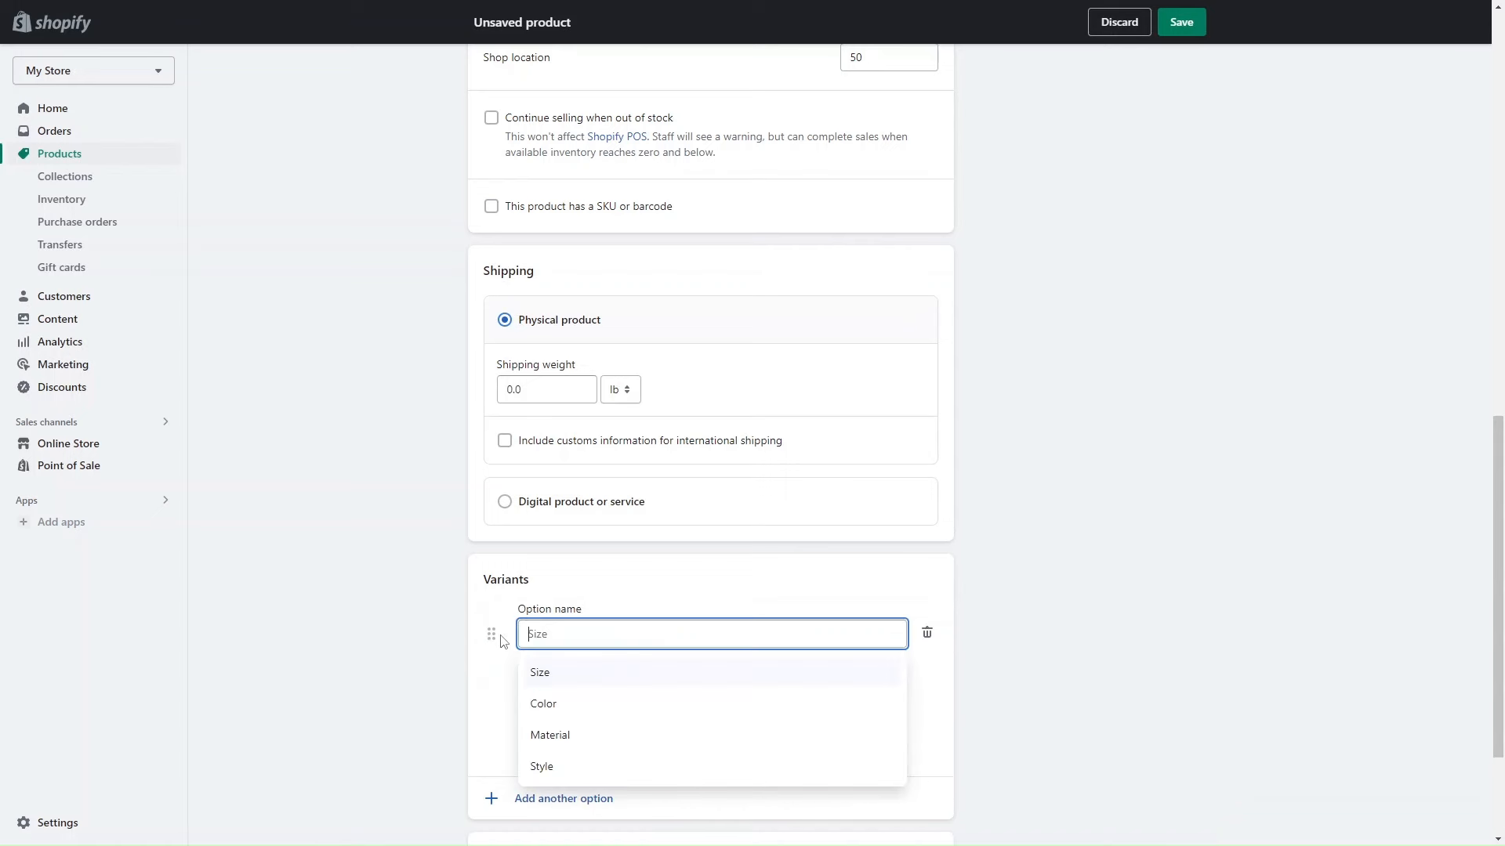
left_click(565, 677)
left_click(559, 704)
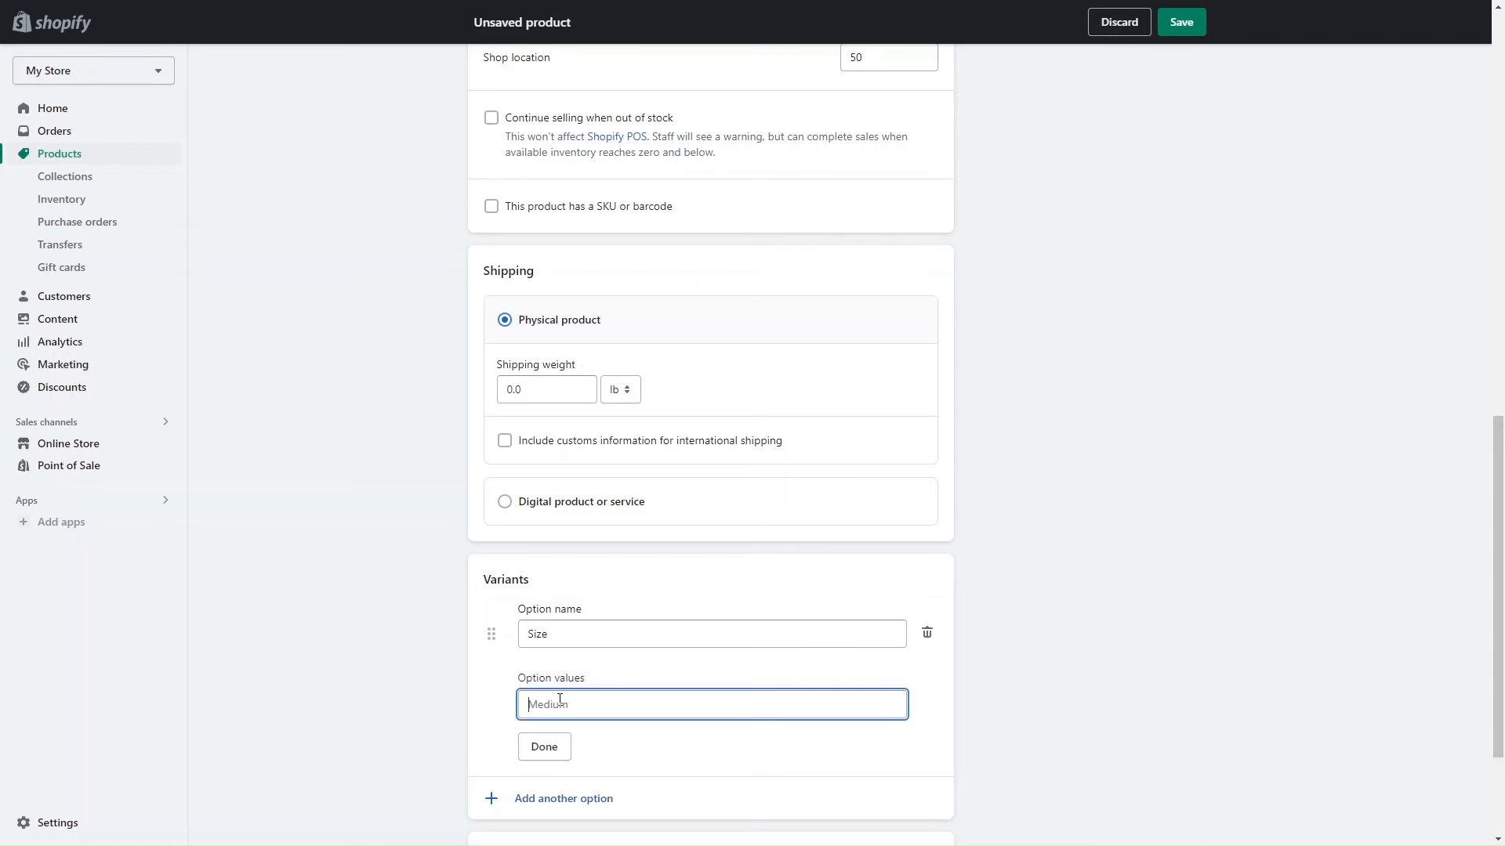
type("8")
key("Return")
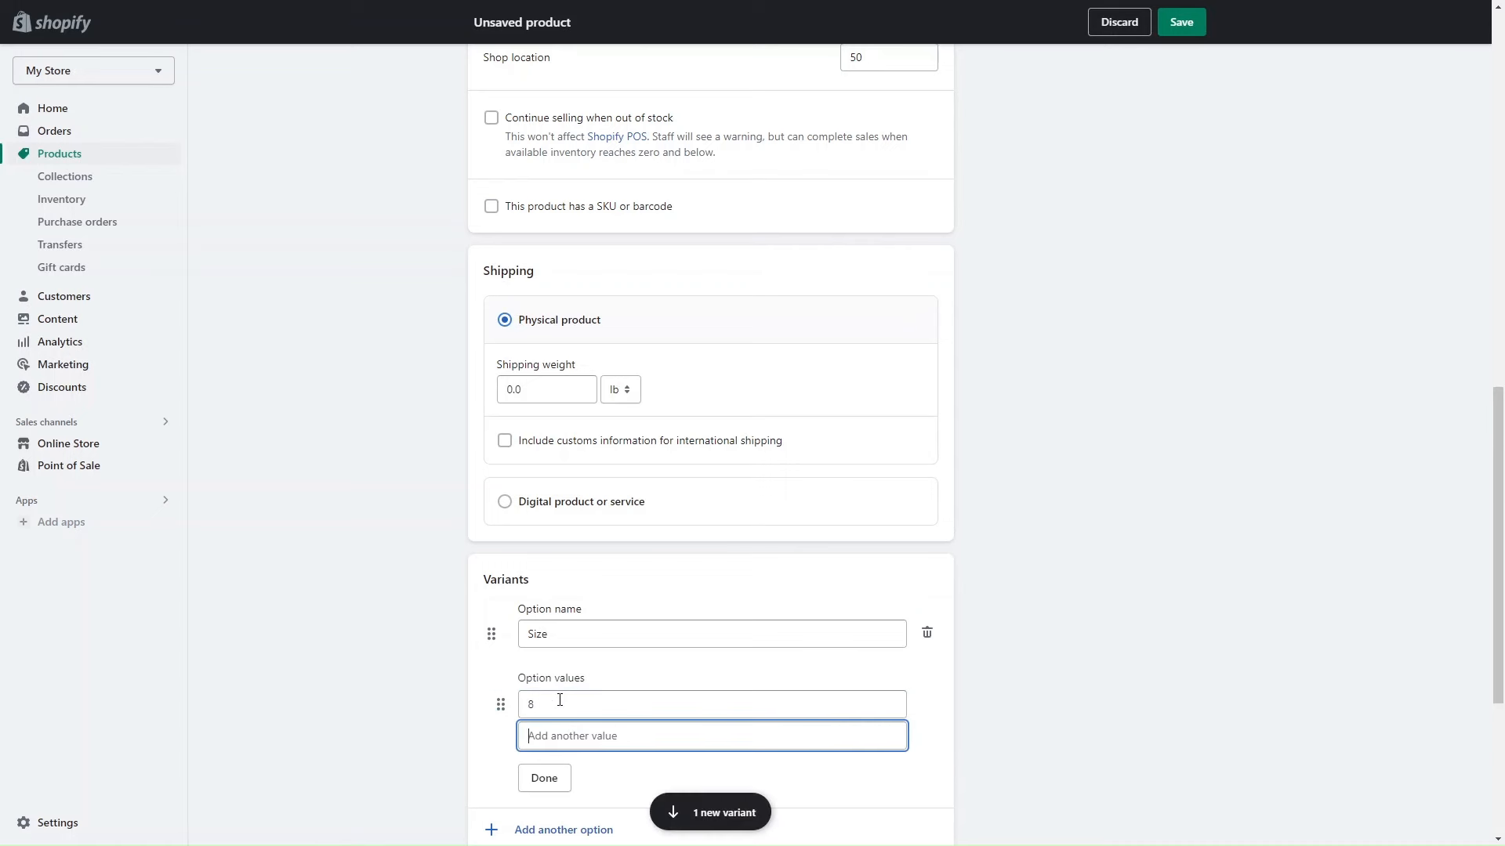
type("9")
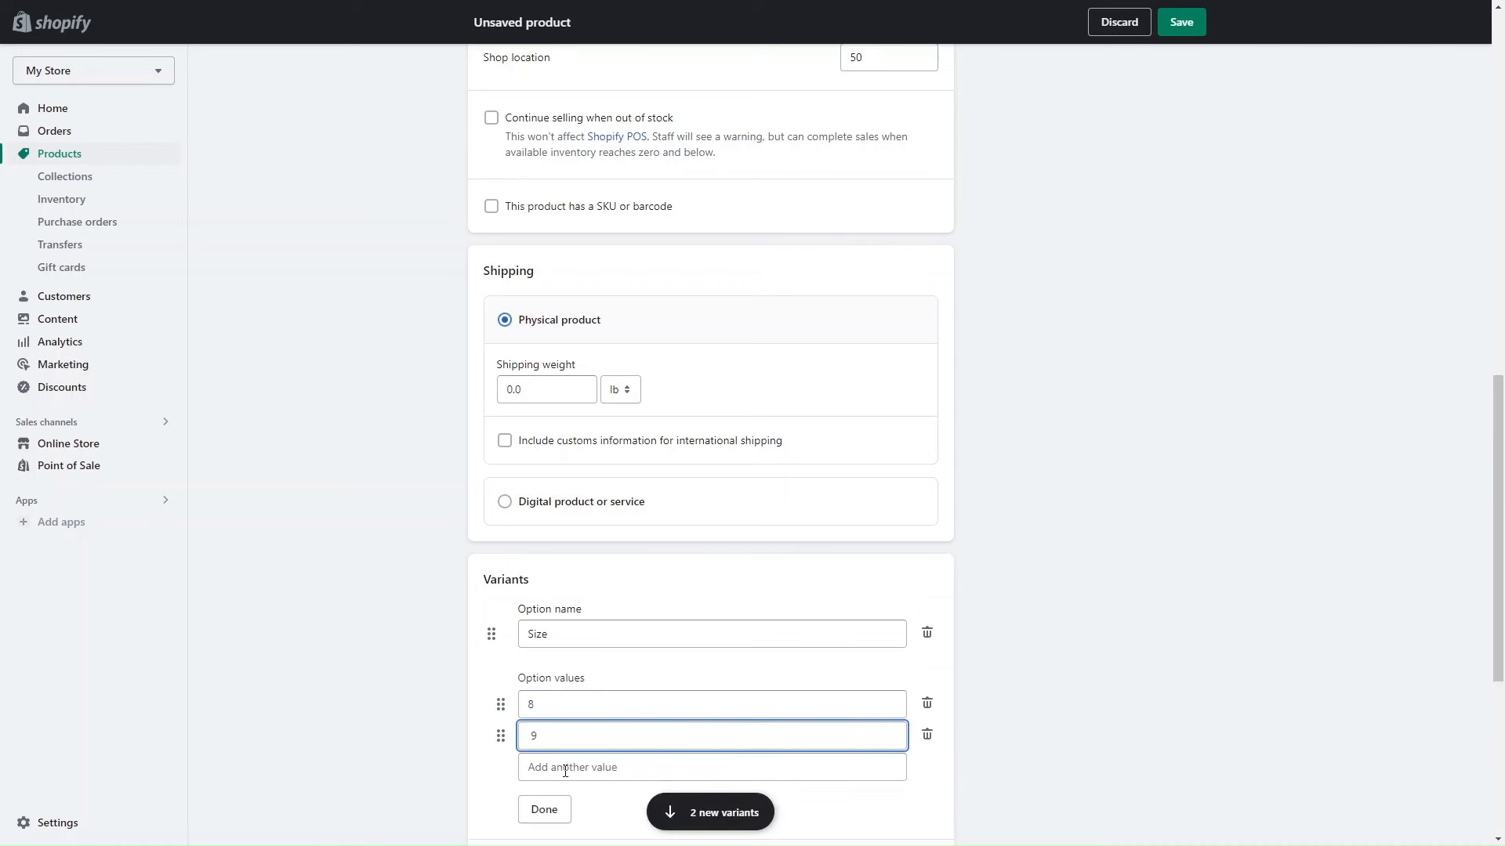
key("Return")
type("10")
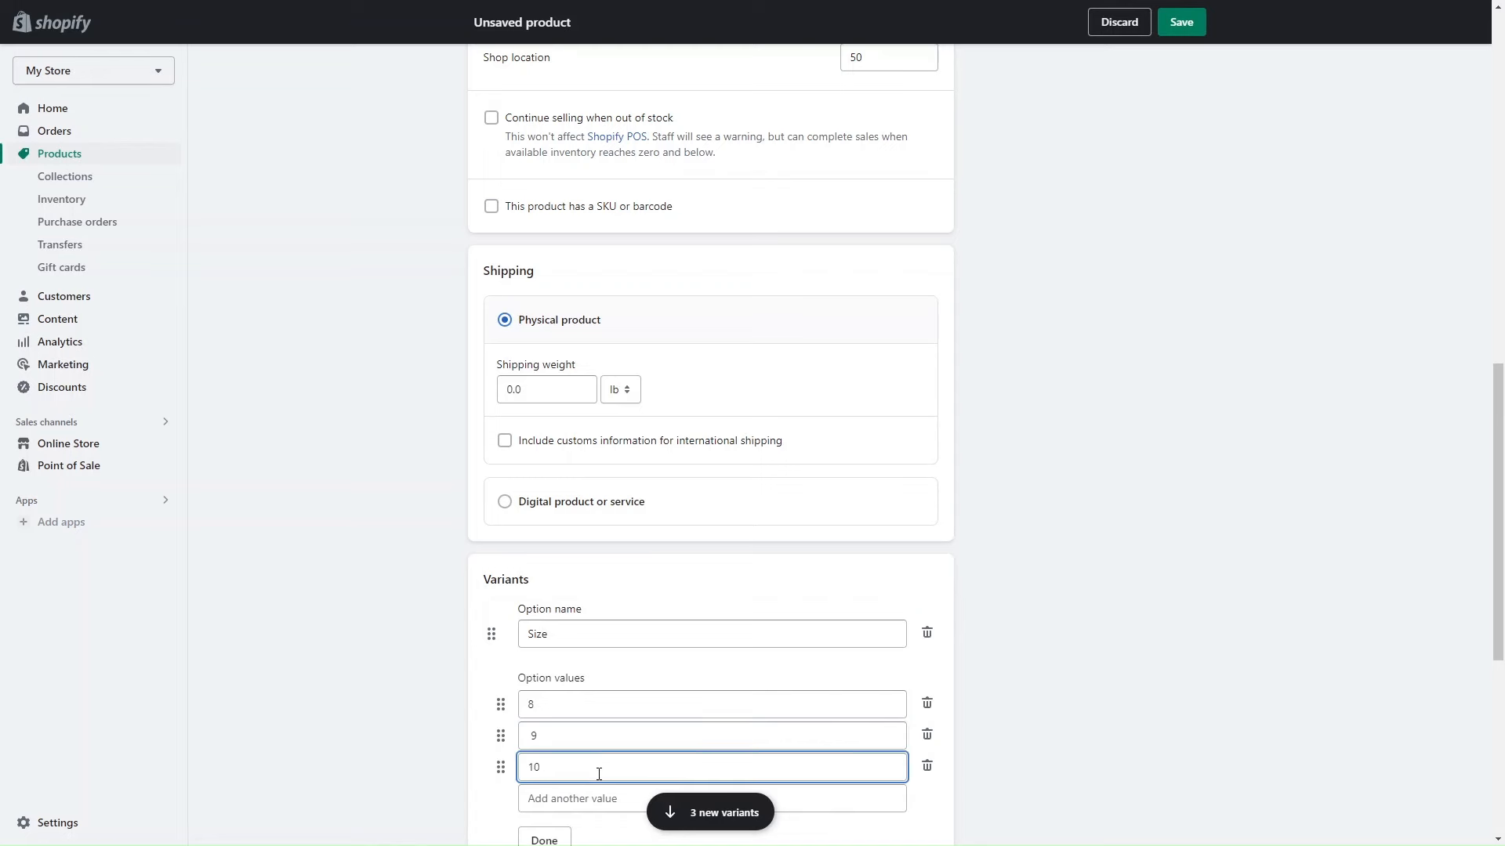
scroll(599, 775, "down", 2)
left_click(550, 696)
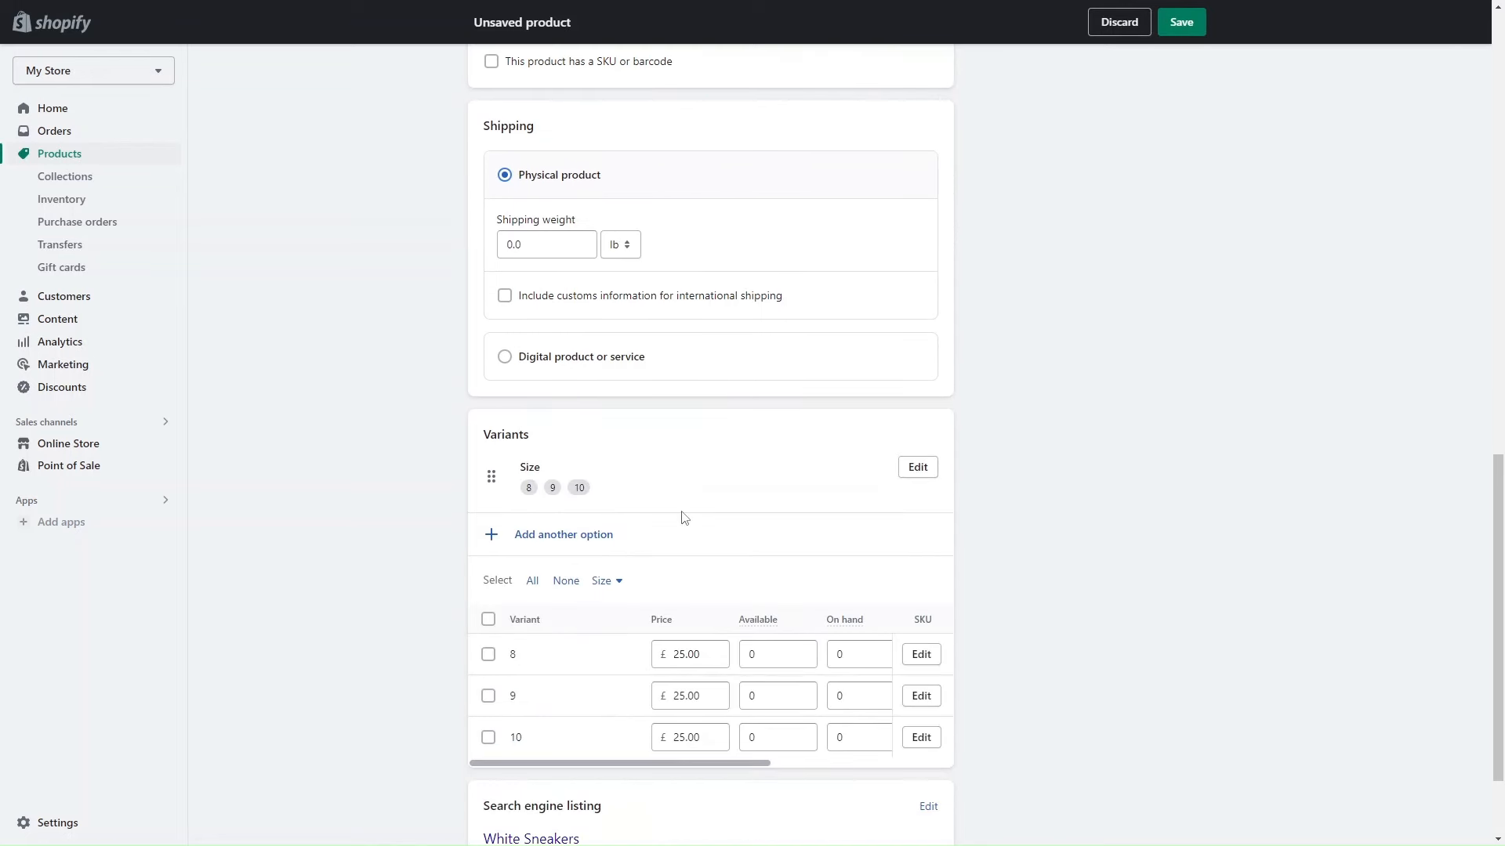
Step: Set the available quantities to 12 for size 8, 5 for size 9 and 20 for size 10
scroll(682, 517, "down", 2)
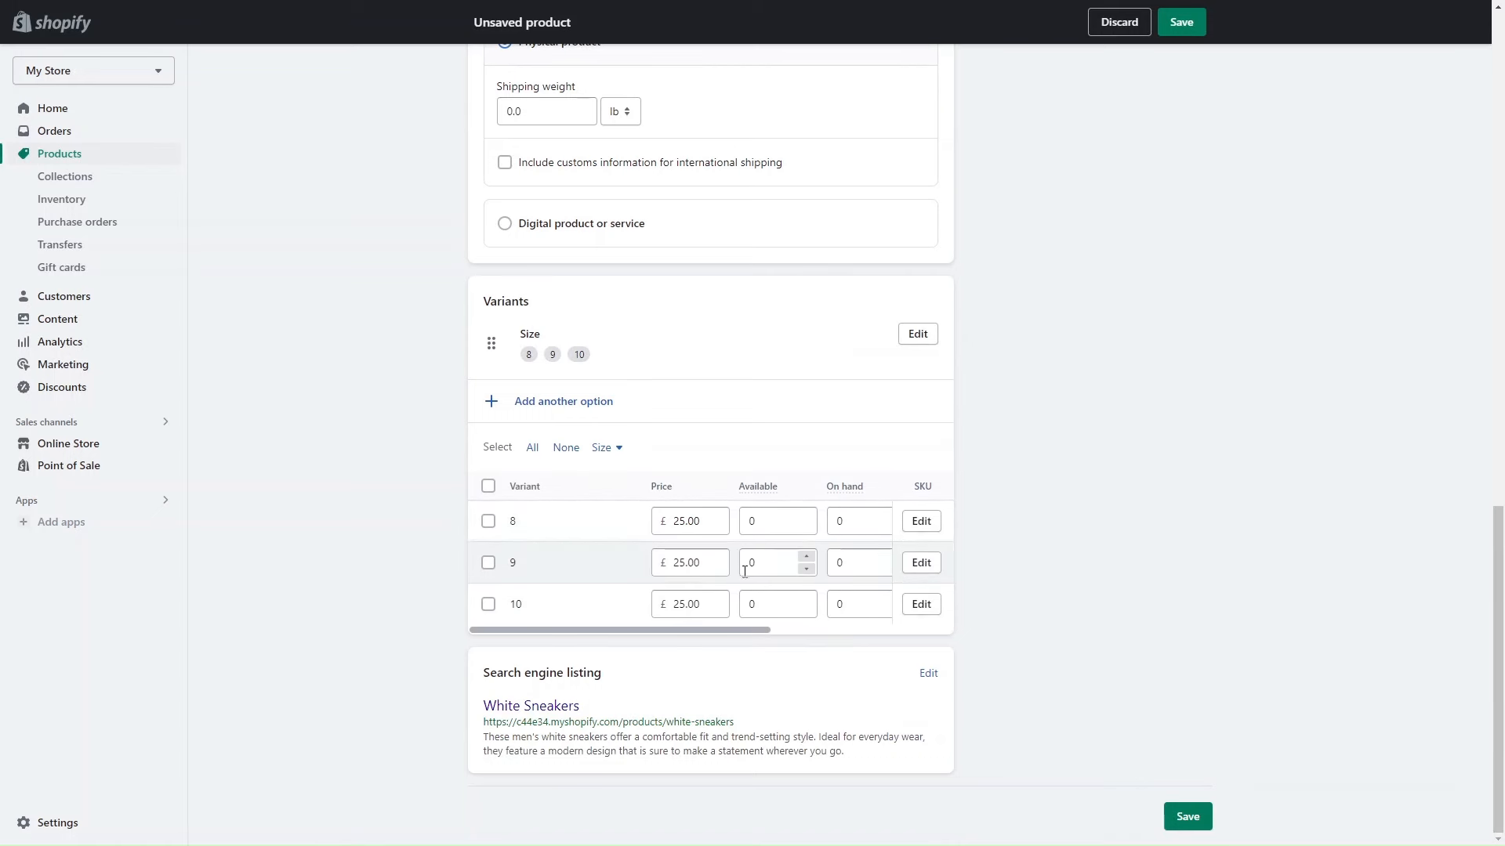
left_click(767, 521)
left_click(694, 530)
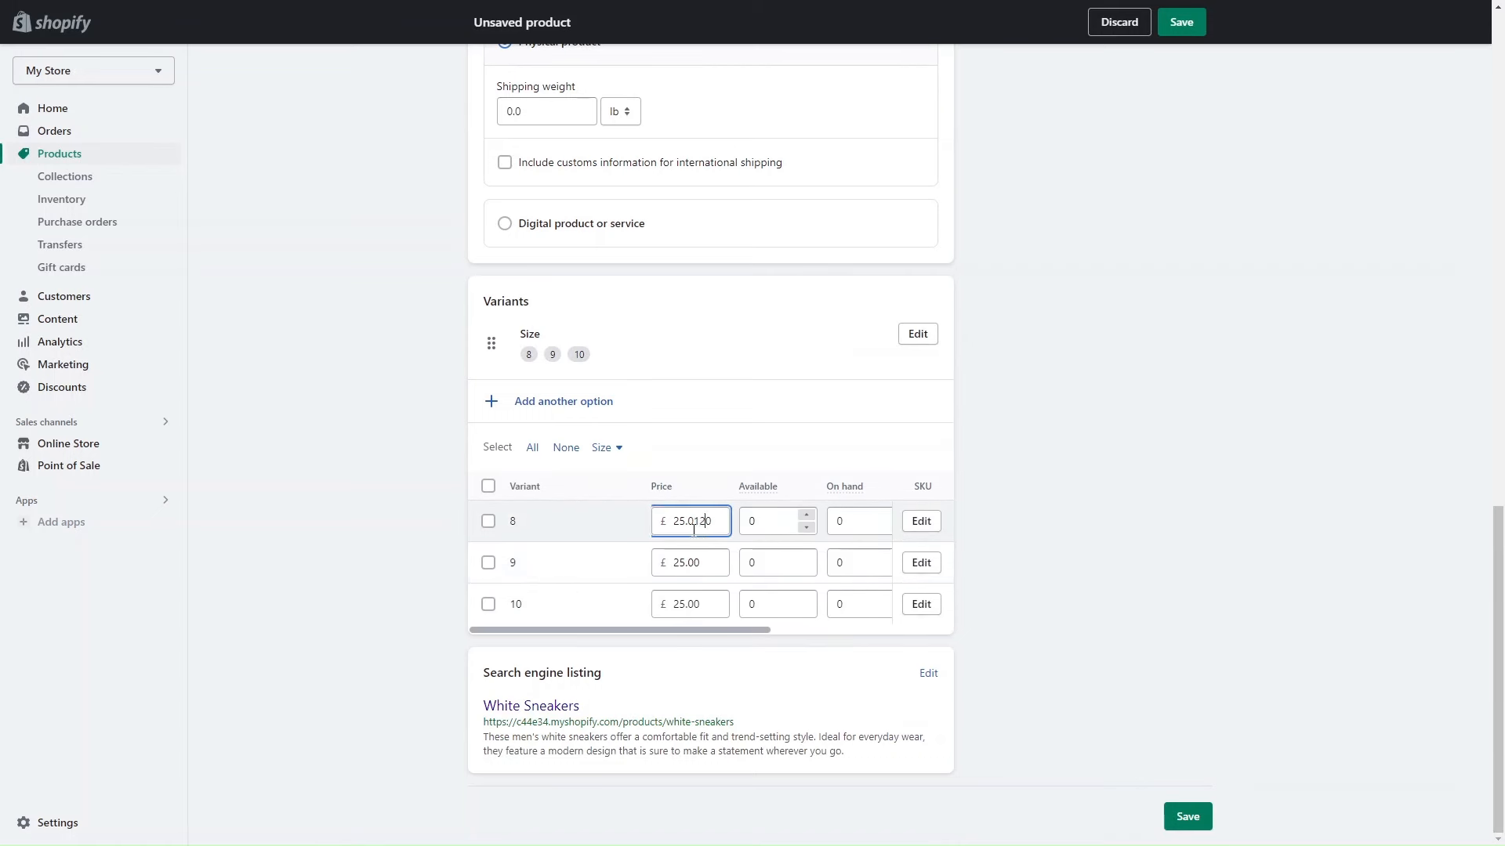
left_click(764, 524)
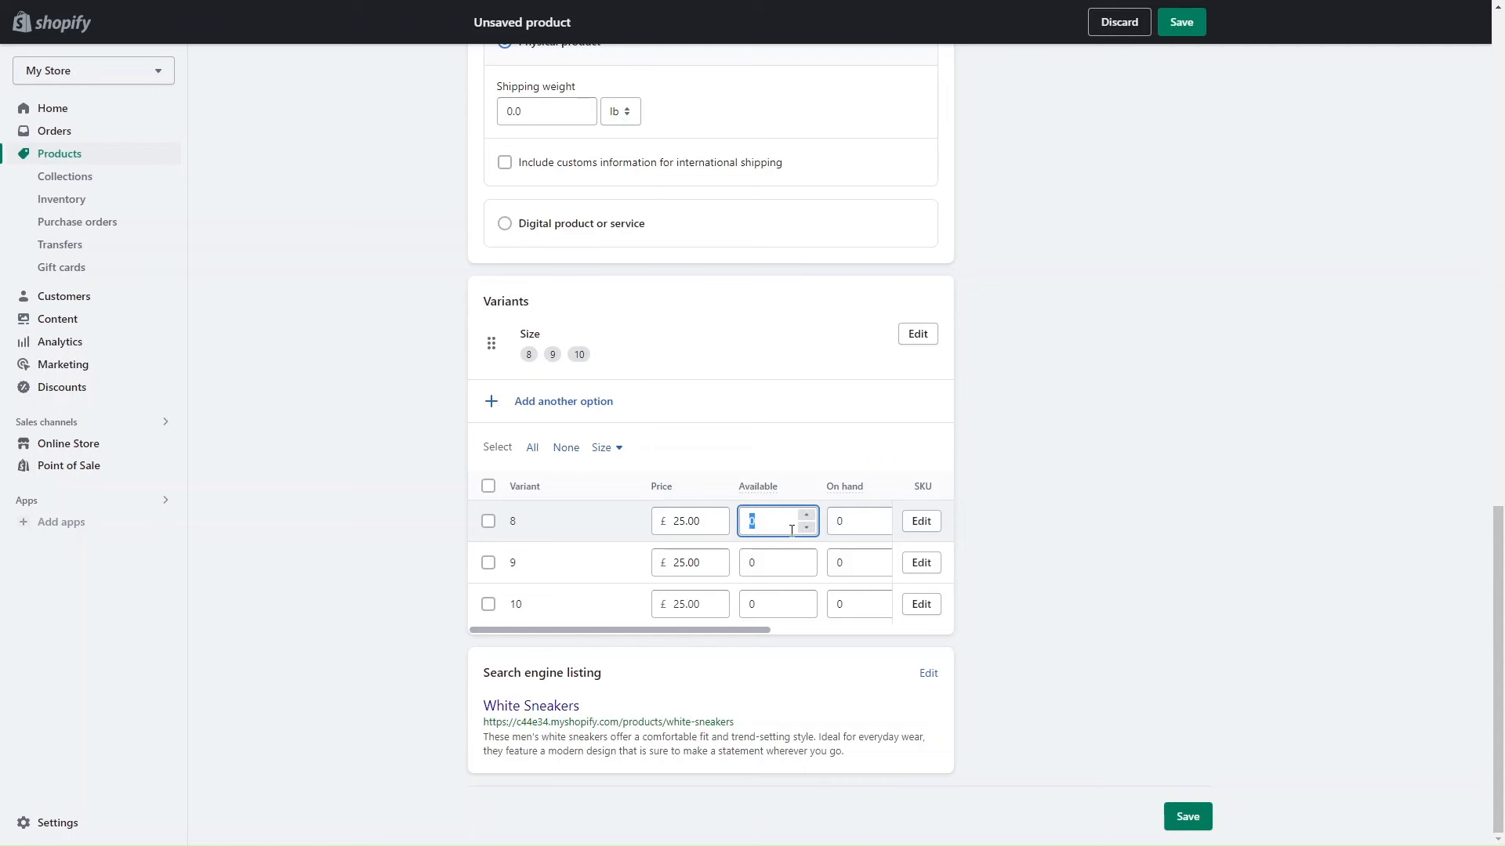
type("12")
left_click(785, 565)
type("5")
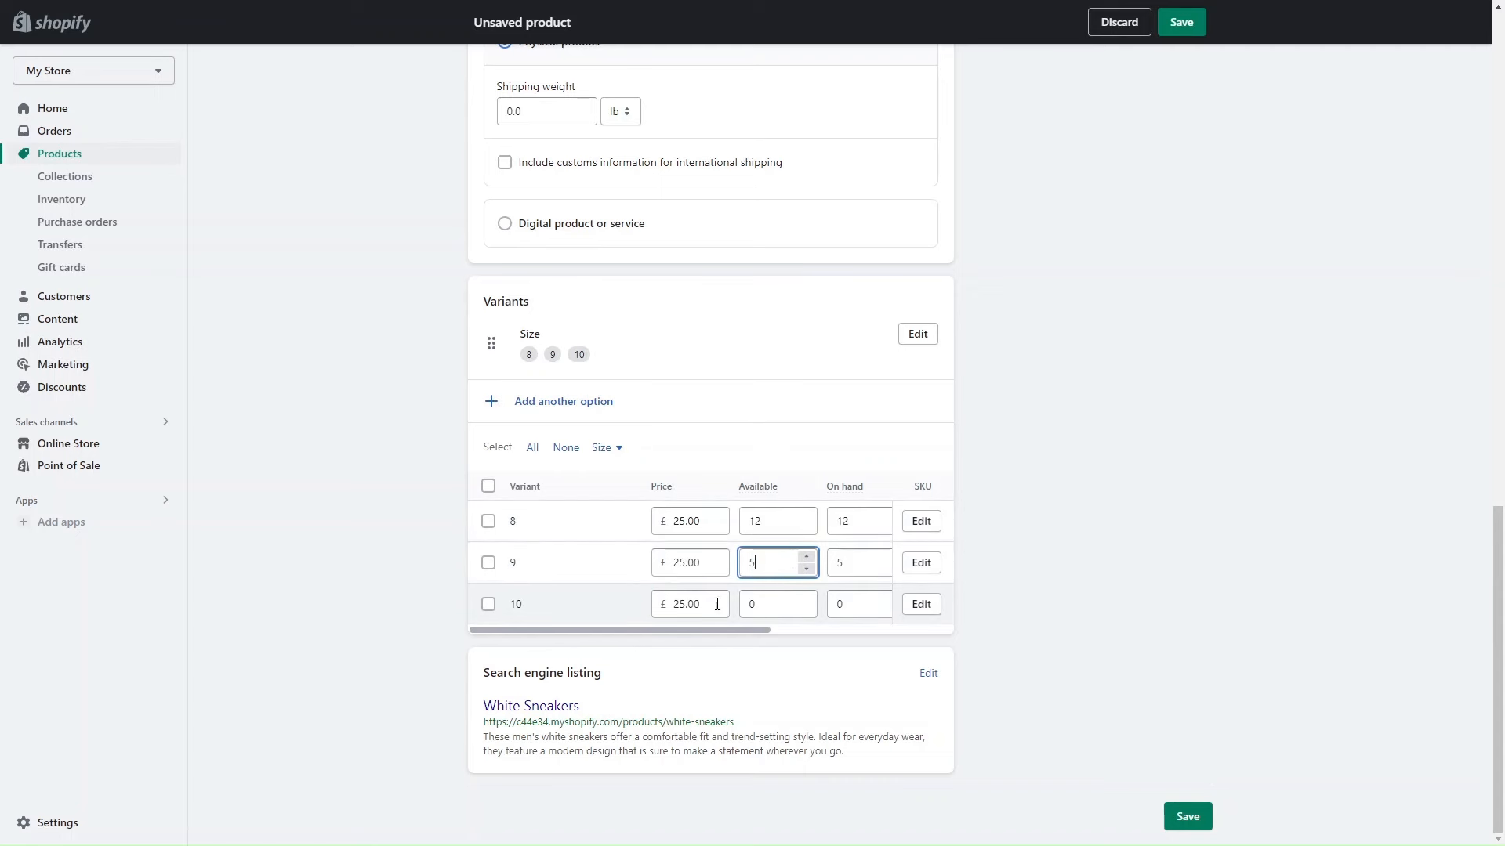
left_click(750, 604)
type("20")
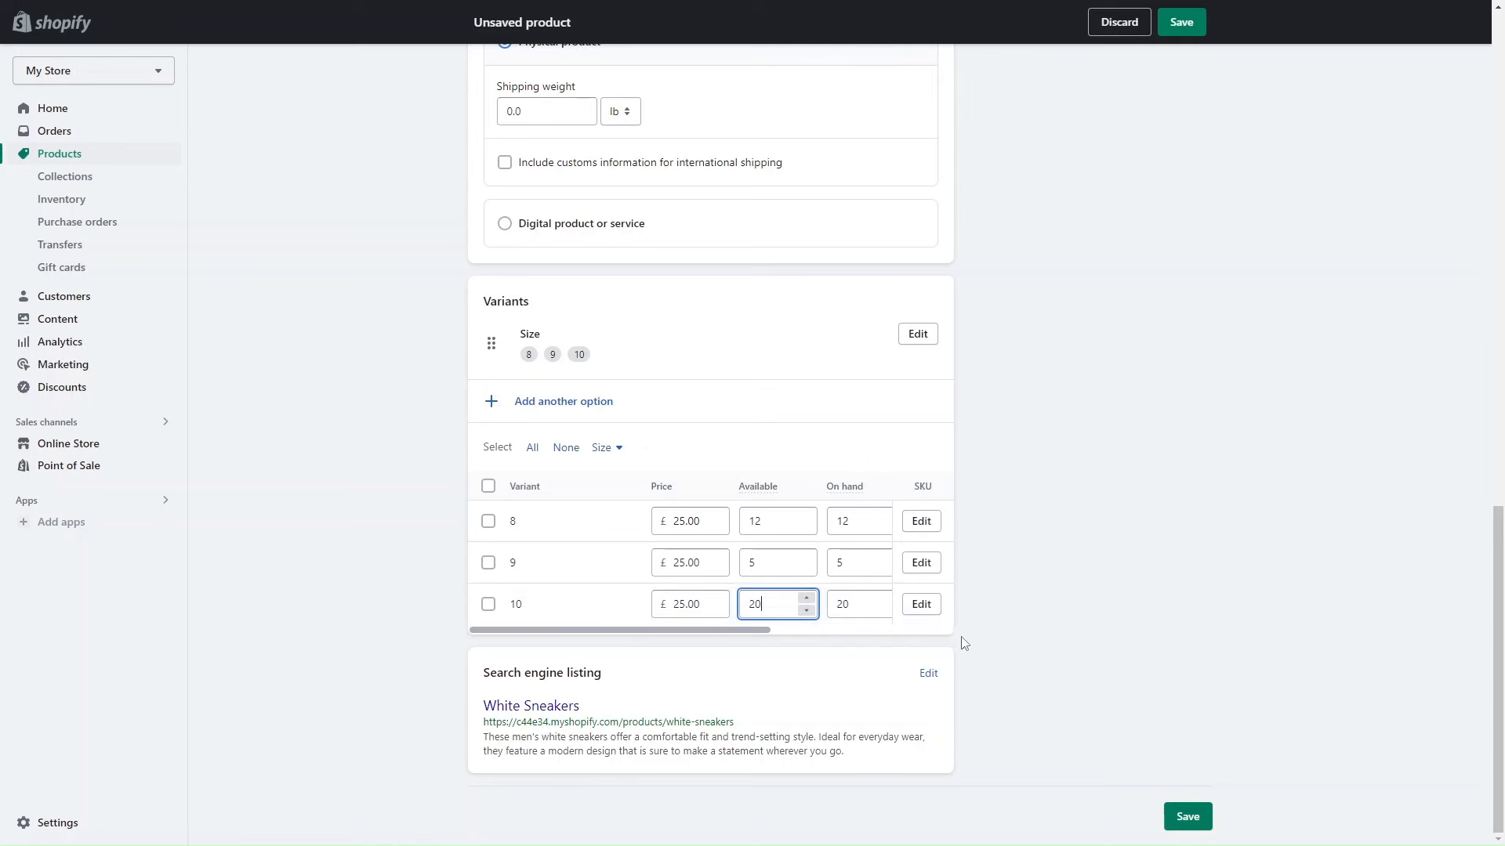
left_click(965, 643)
Step: Open the search engine listing for editing and review its page title, meta description and URL handle
left_click(930, 674)
scroll(706, 658, "down", 4)
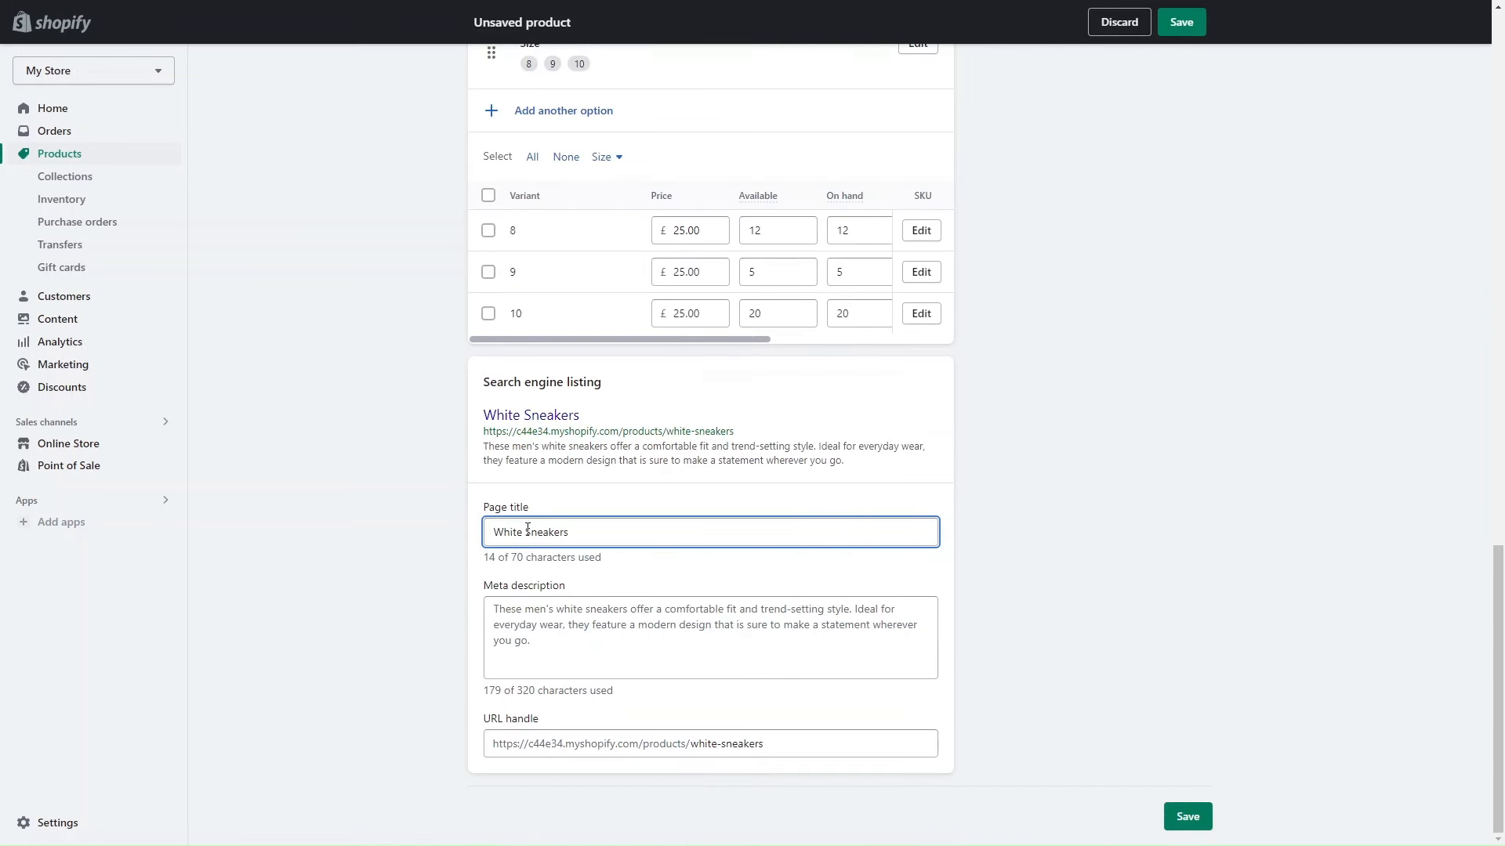
left_click(612, 669)
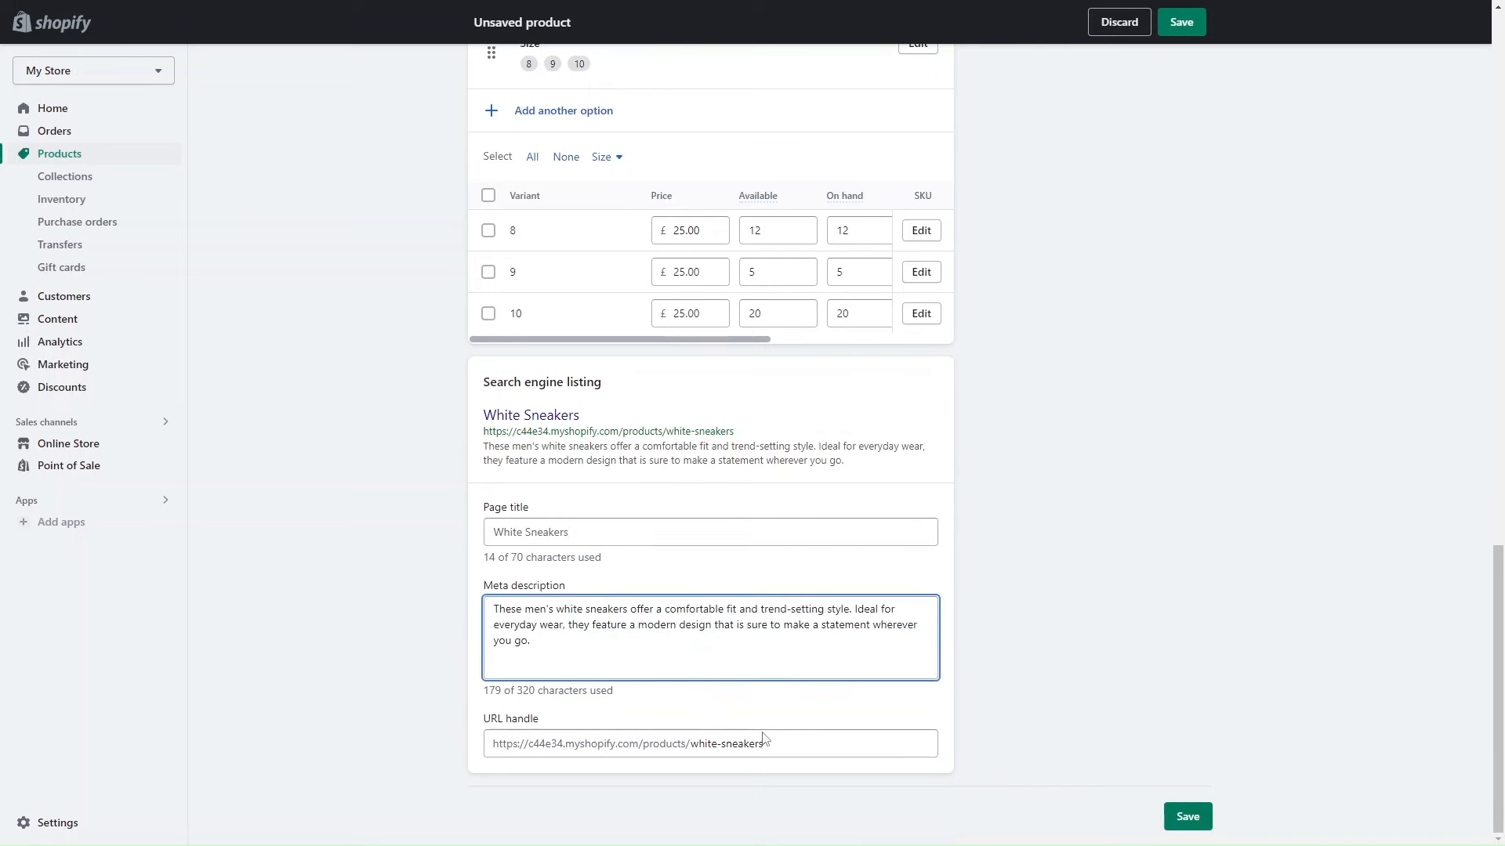
left_click(1017, 688)
Step: Try to find a product category by searching for "Men's", and clear the search
scroll(1126, 695, "up", 20)
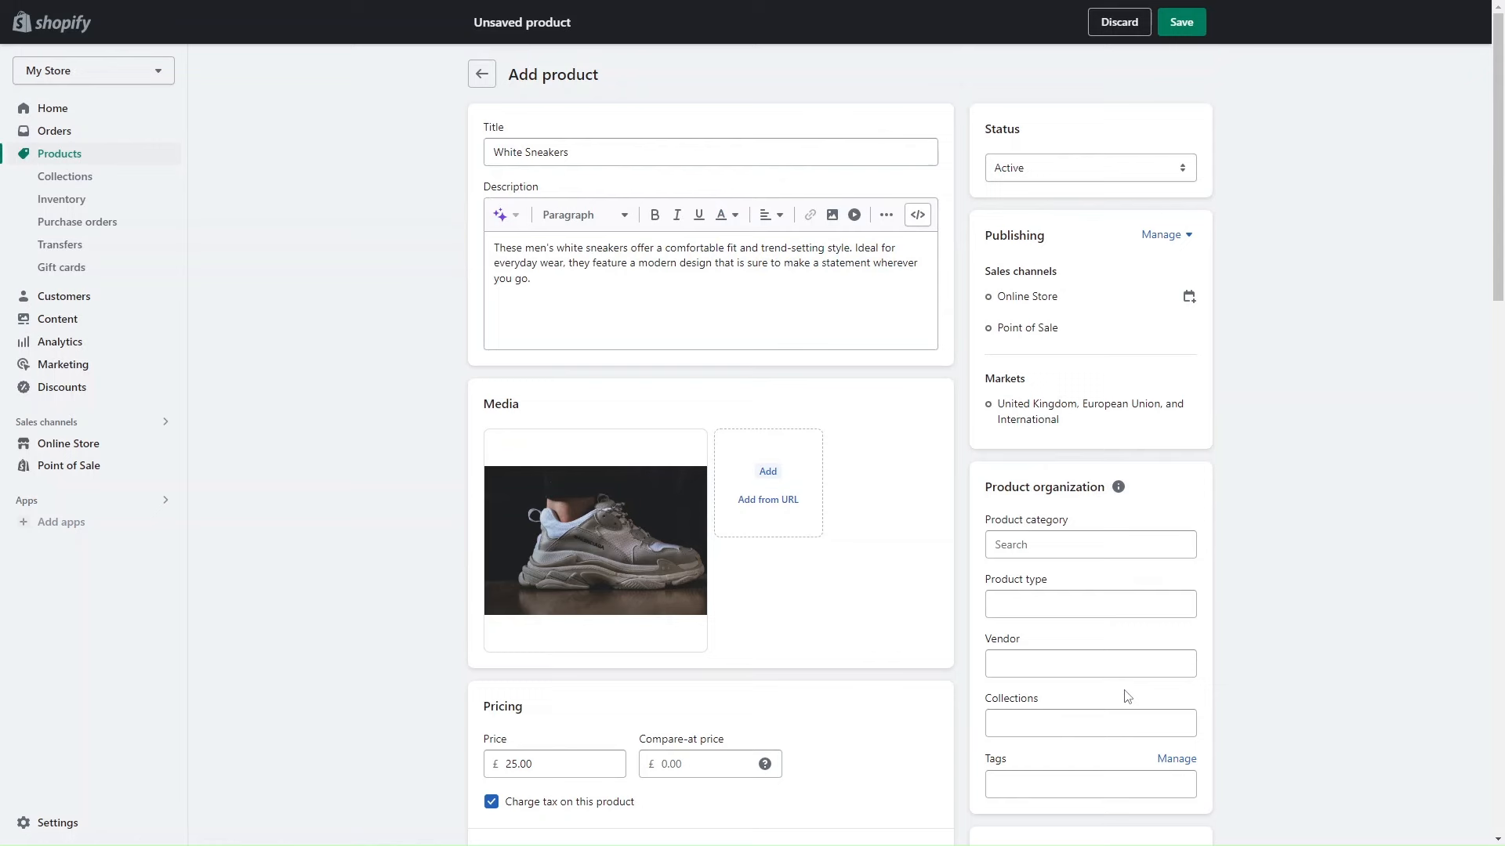
scroll(1127, 696, "down", 2)
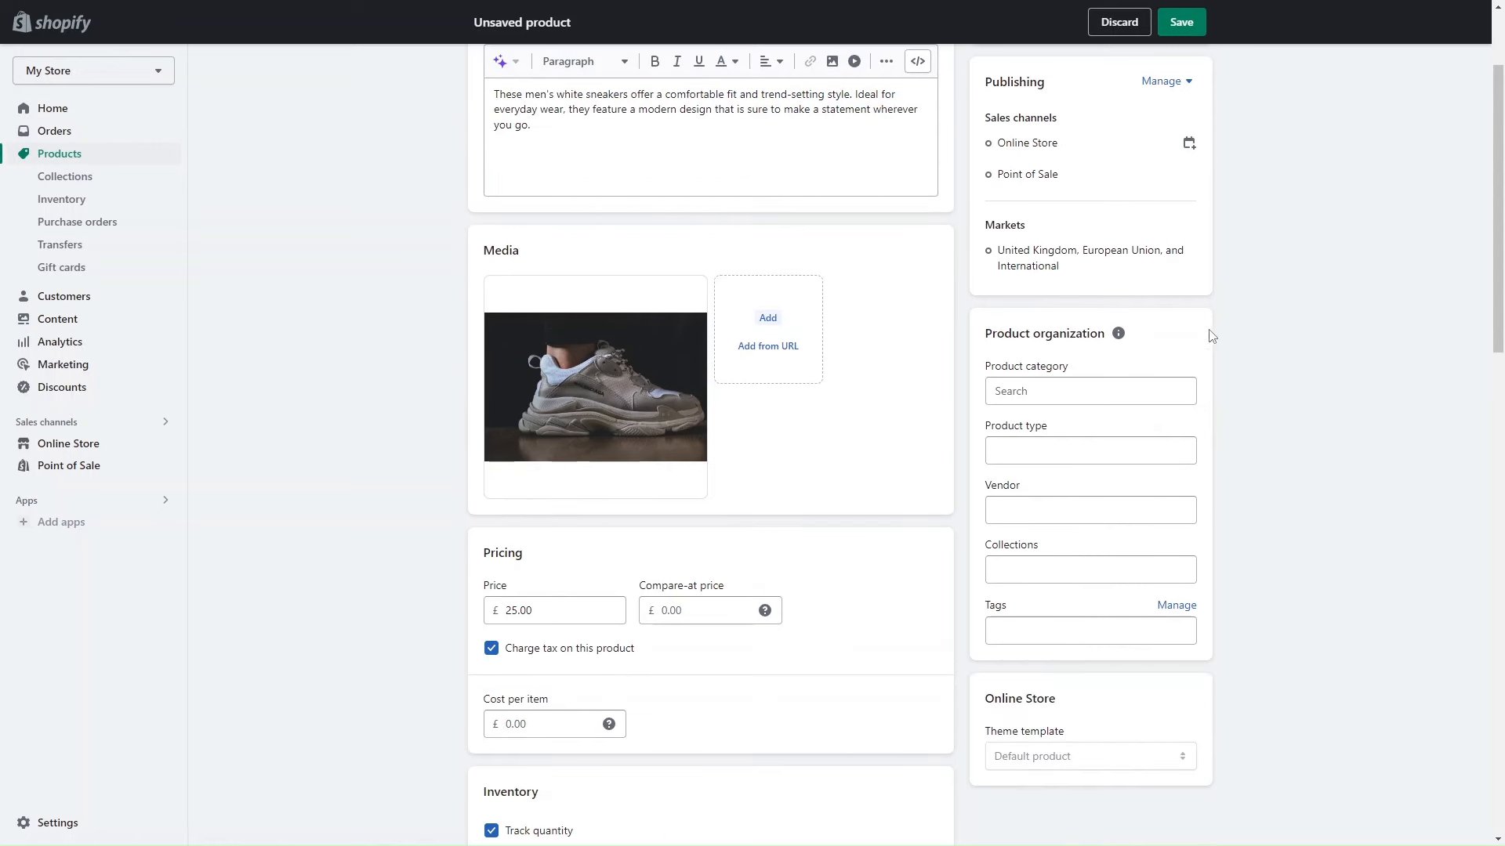
mouse_move(1111, 342)
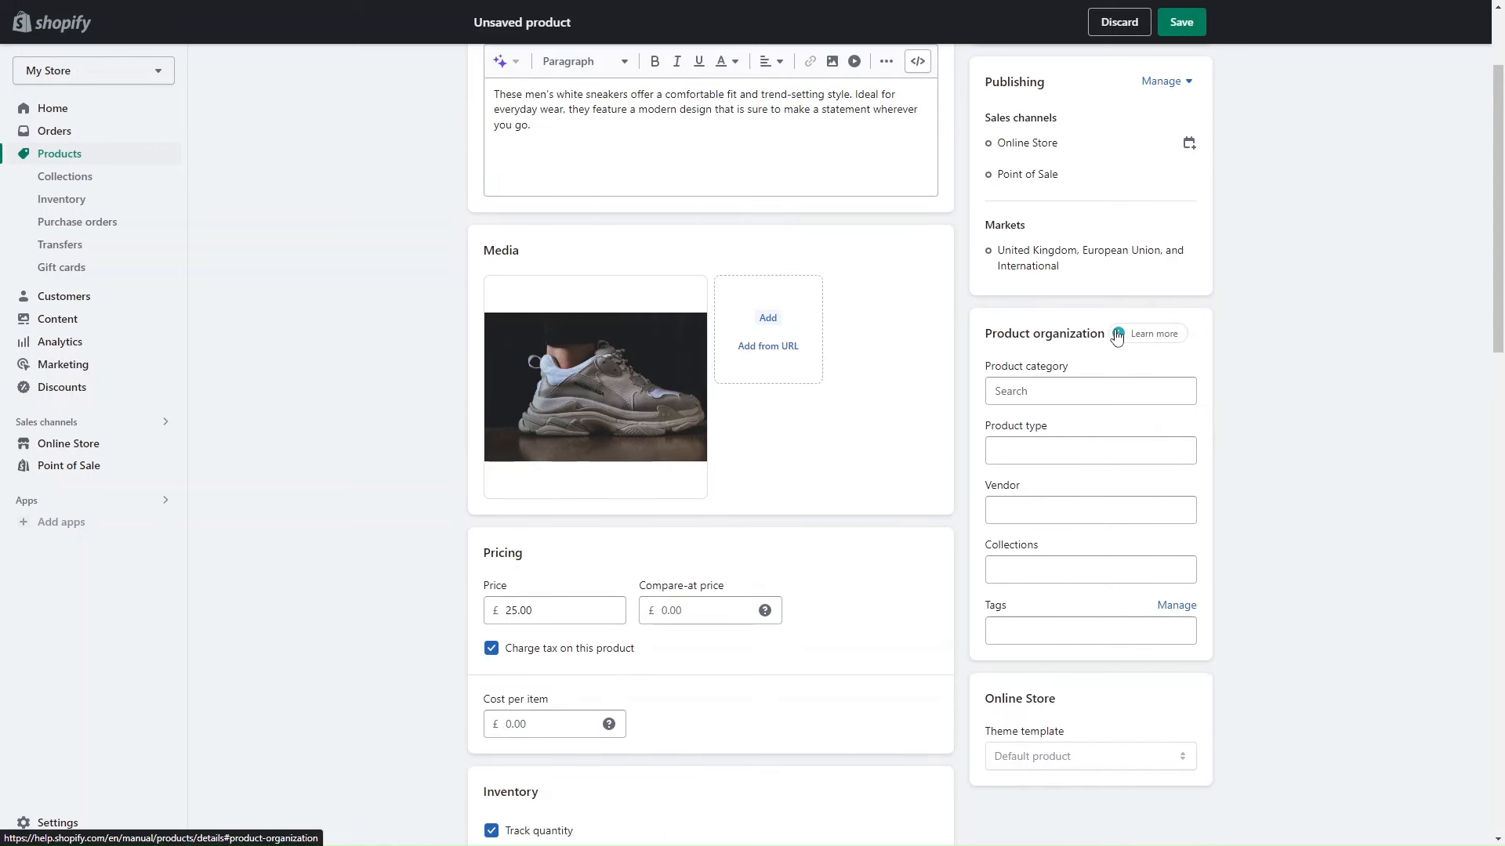
left_click(1074, 392)
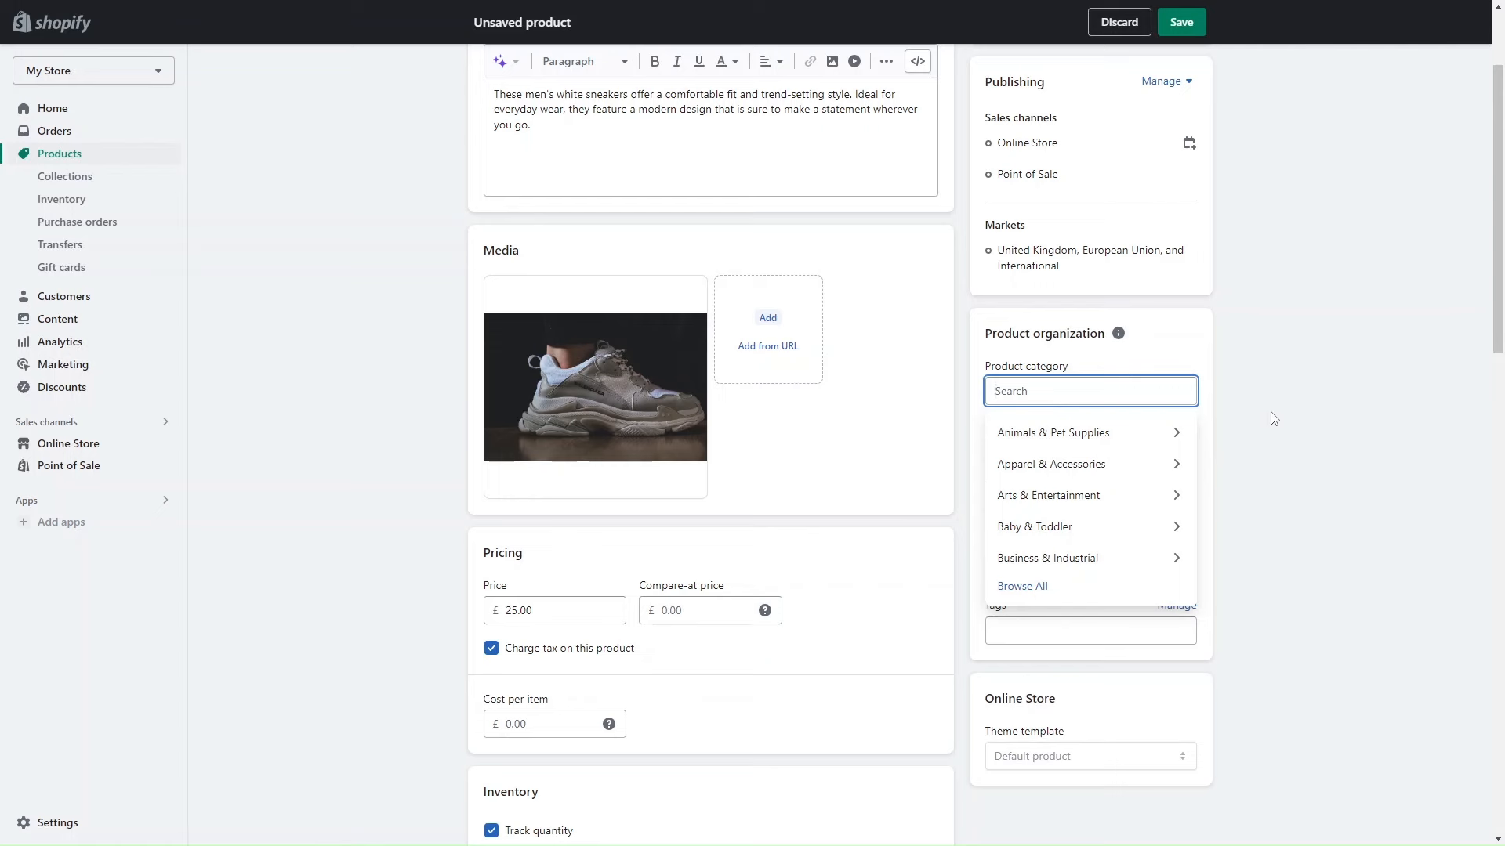
left_click(1274, 418)
left_click(1079, 391)
type("Men")
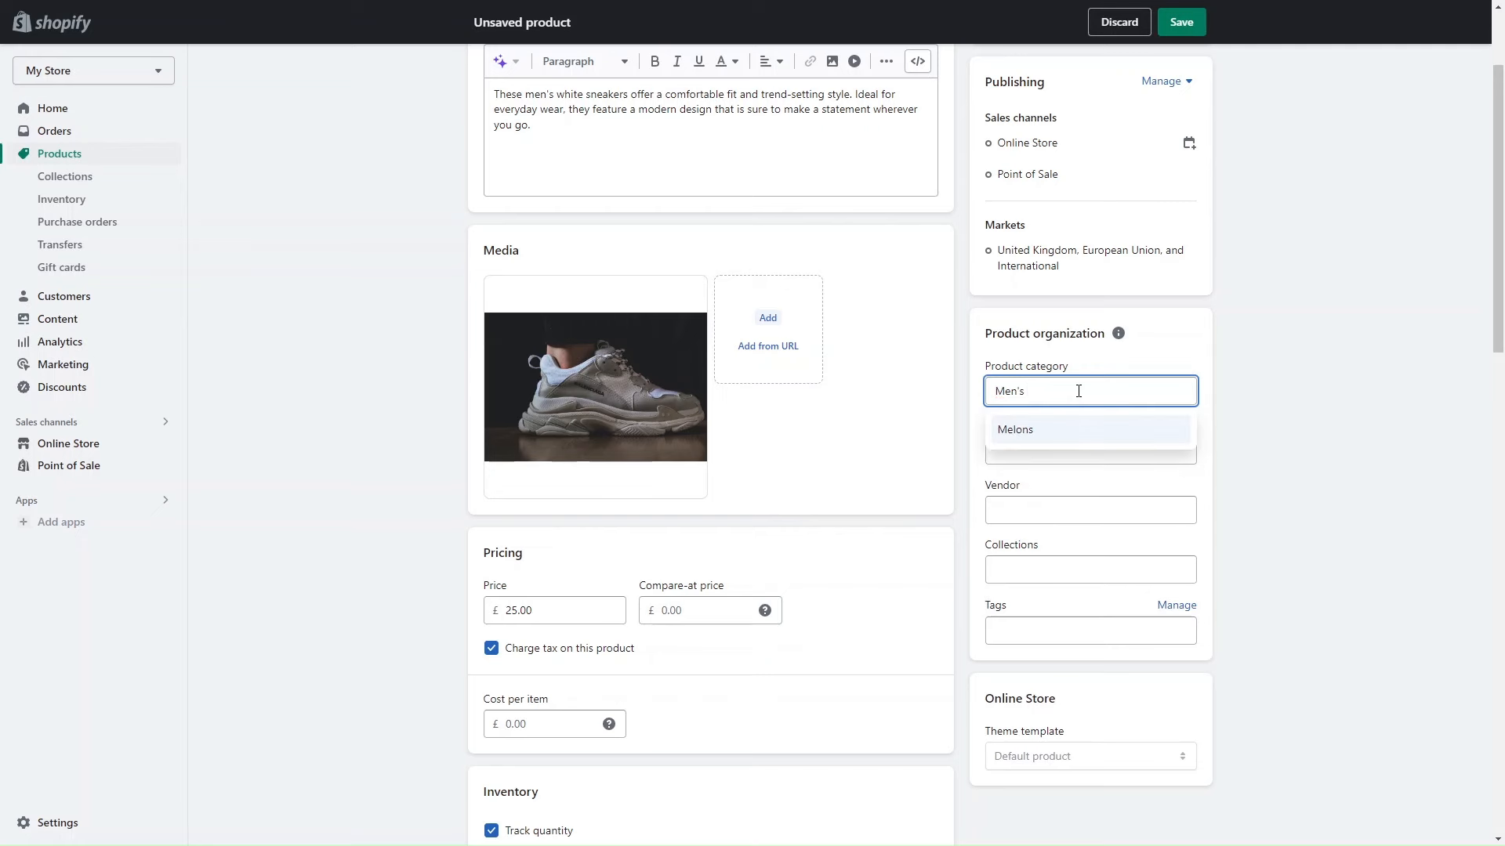
type("'s")
key("BackSpace")
key("BackSpace")
key("BackSpace")
key("BackSpace")
key("BackSpace")
key("BackSpace")
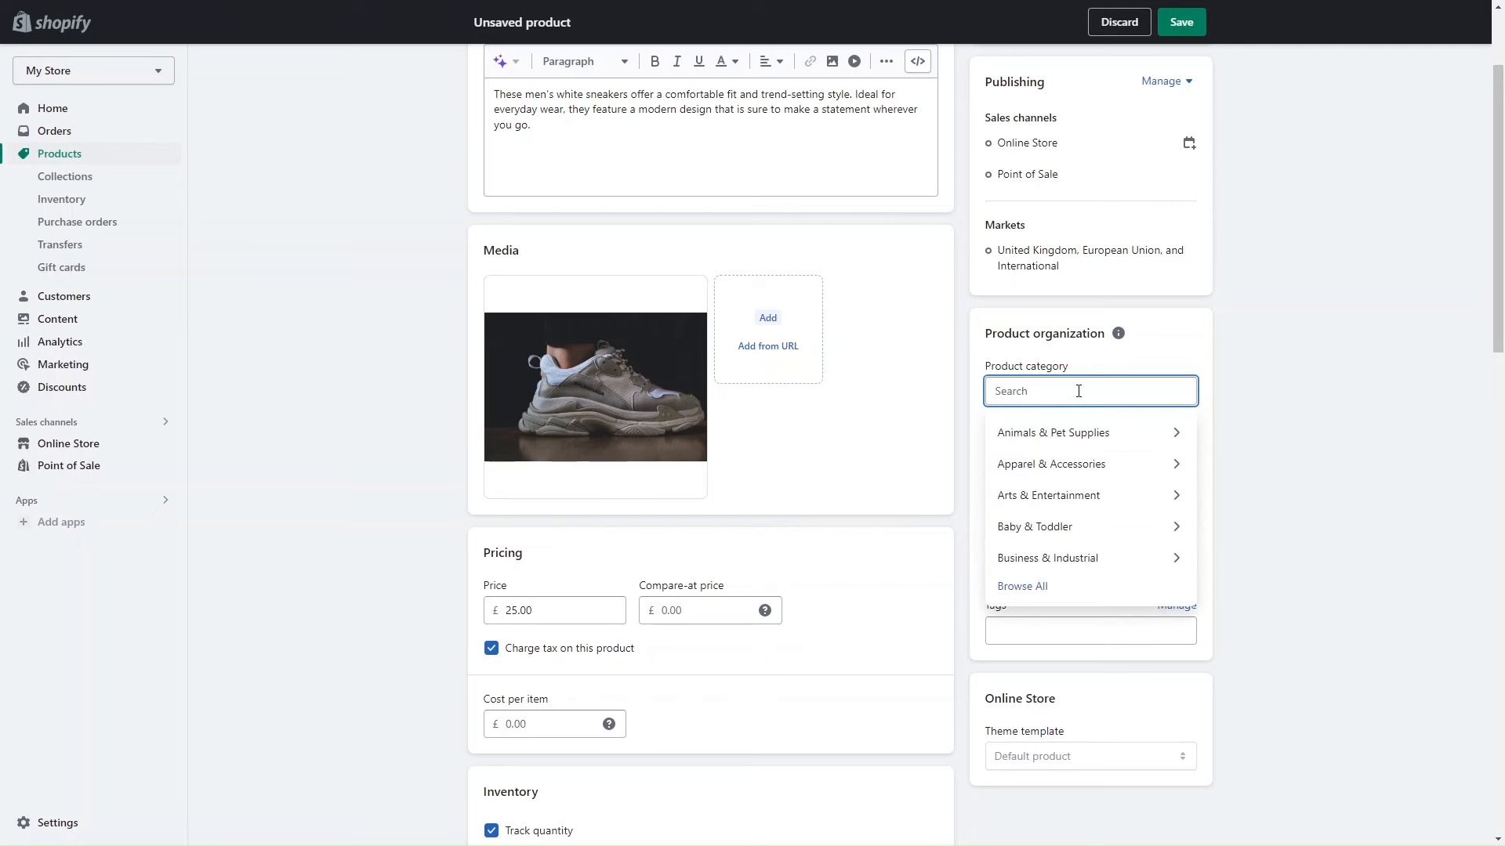
Step: Set the product category to Shoes
type("shoes")
key("BackSpace")
key("BackSpace")
key("BackSpace")
key("BackSpace")
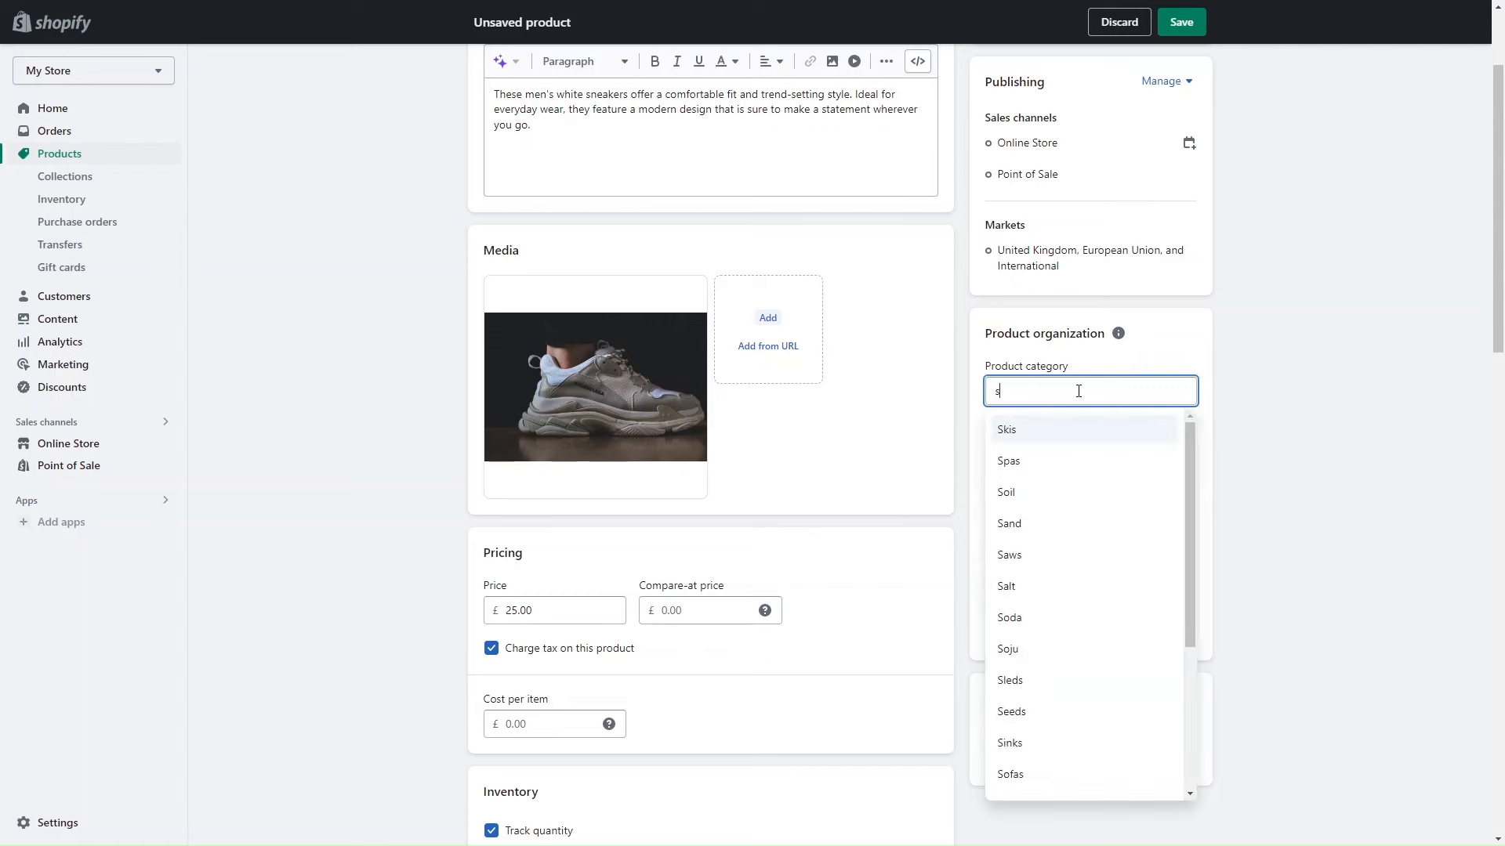
key("BackSpace")
type("Shoes")
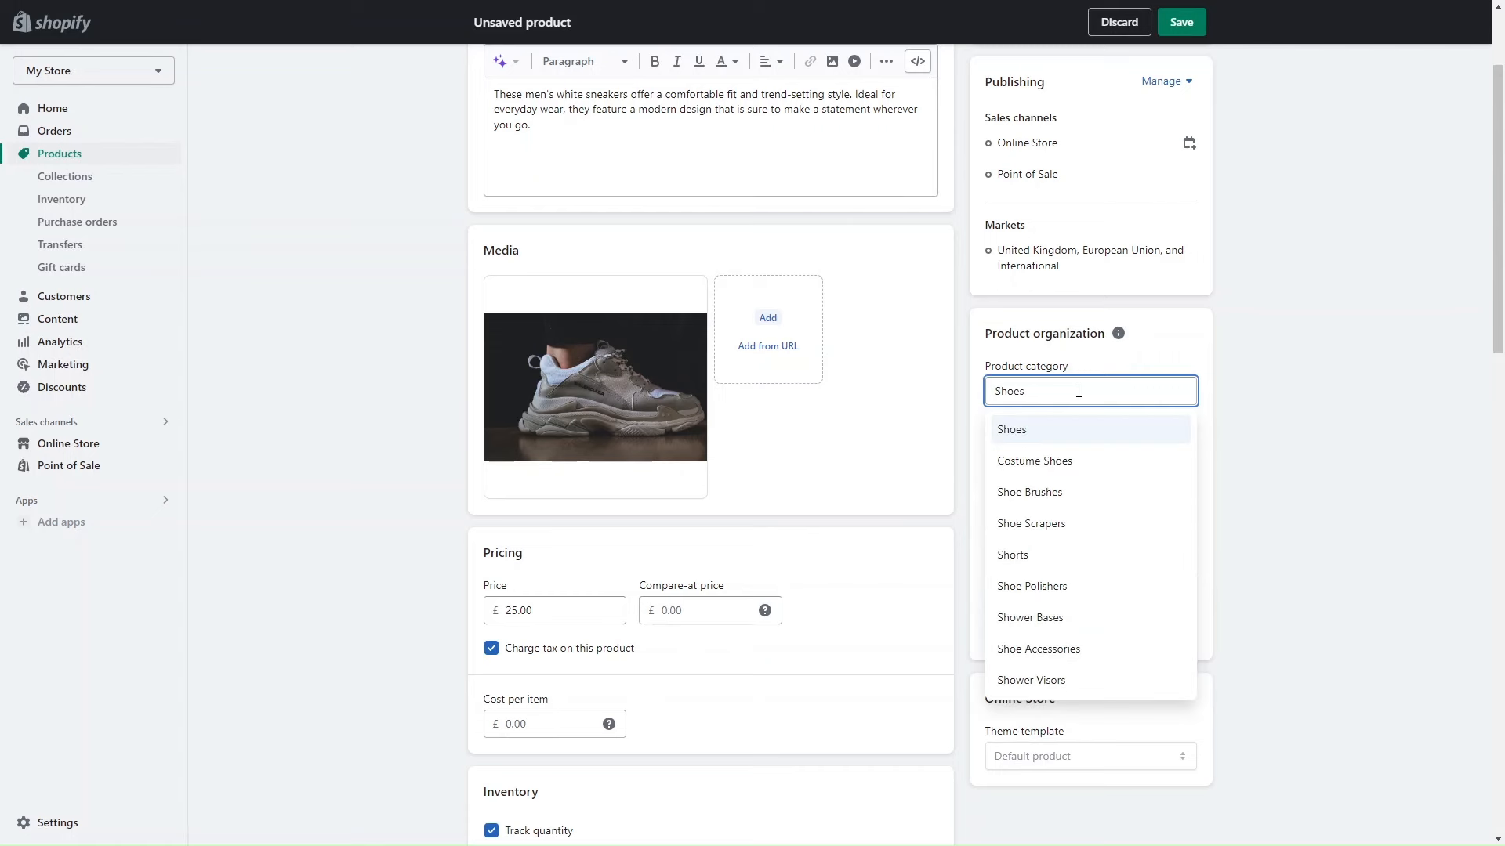
left_click(1054, 434)
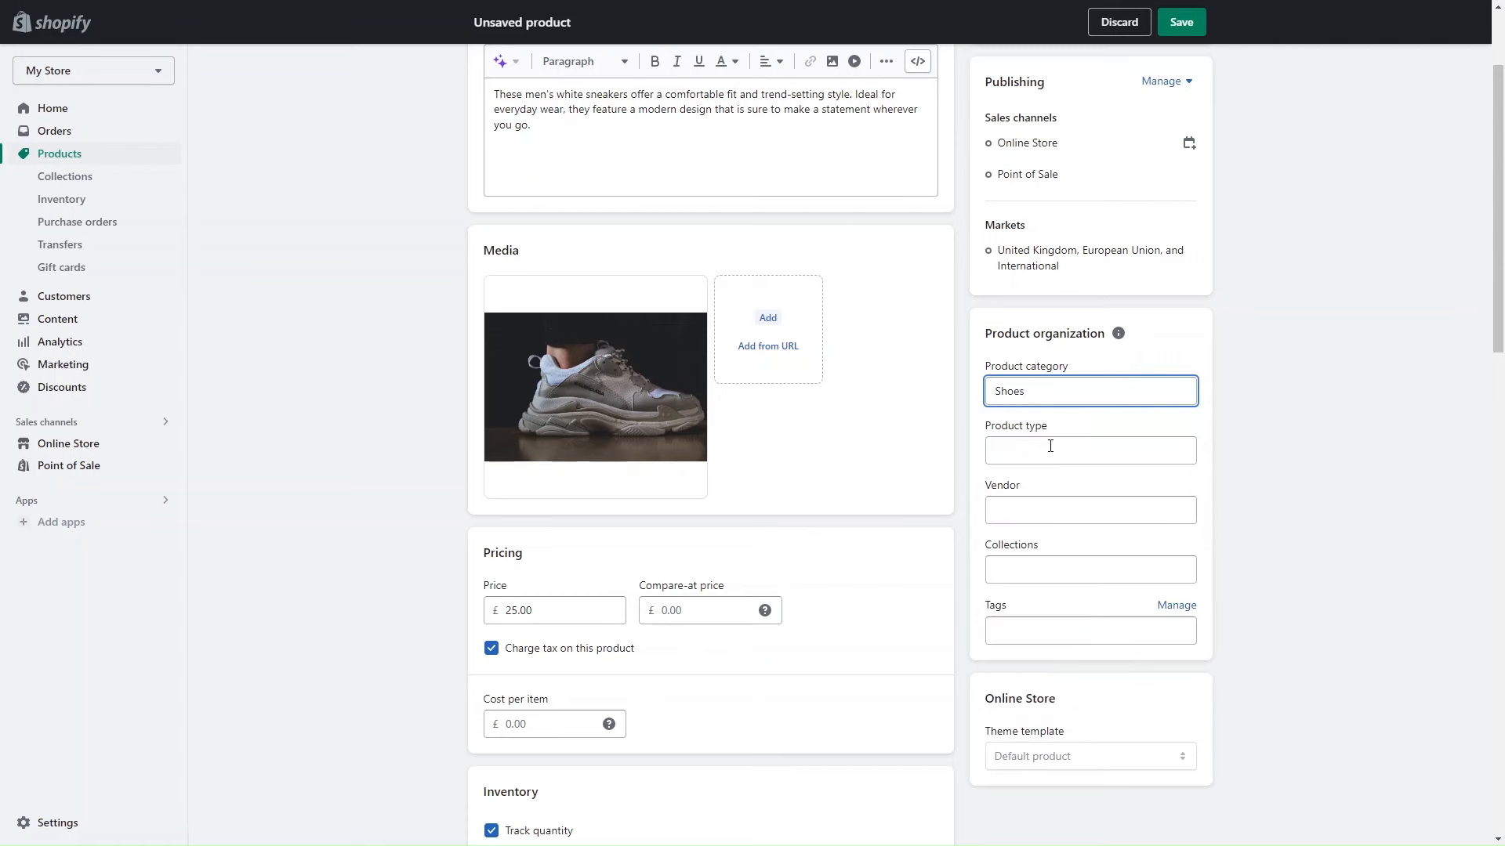
Step: Try to create a Mens collection from the unsaved product, choosing to stay on the product page
left_click(1051, 560)
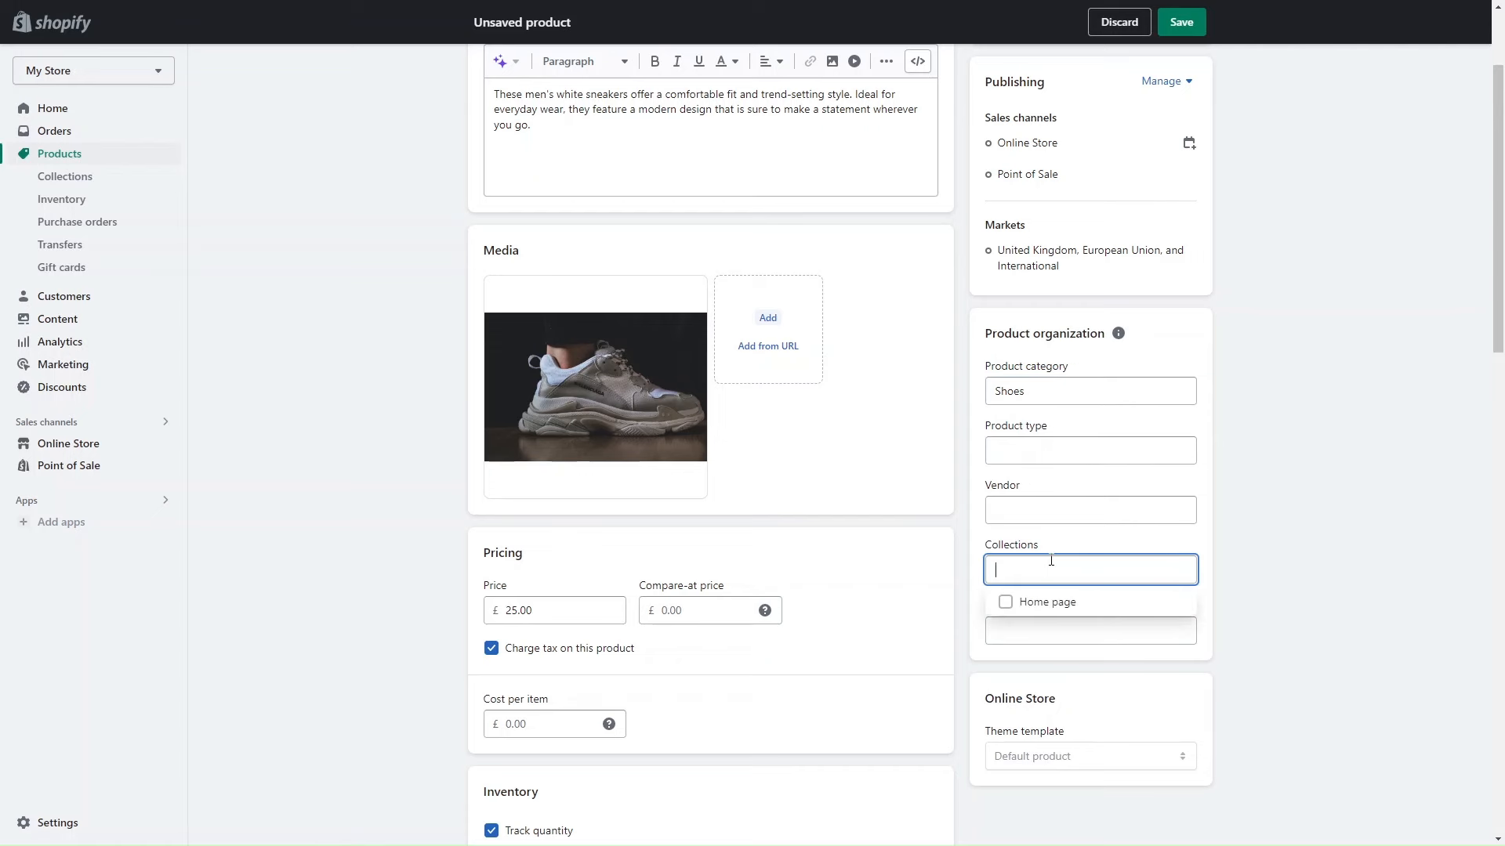
type("Mens")
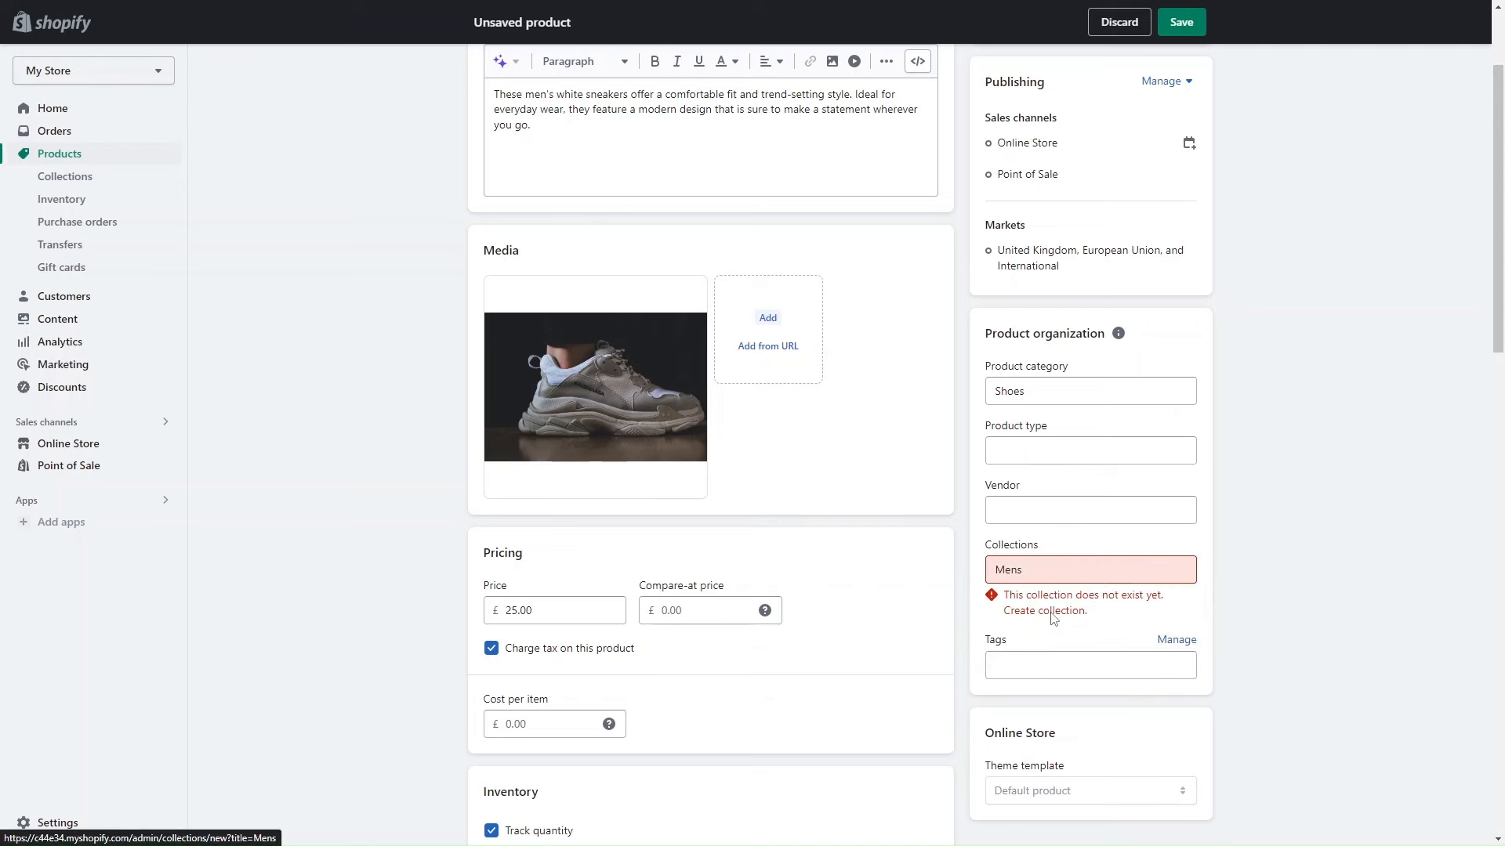
left_click(1050, 613)
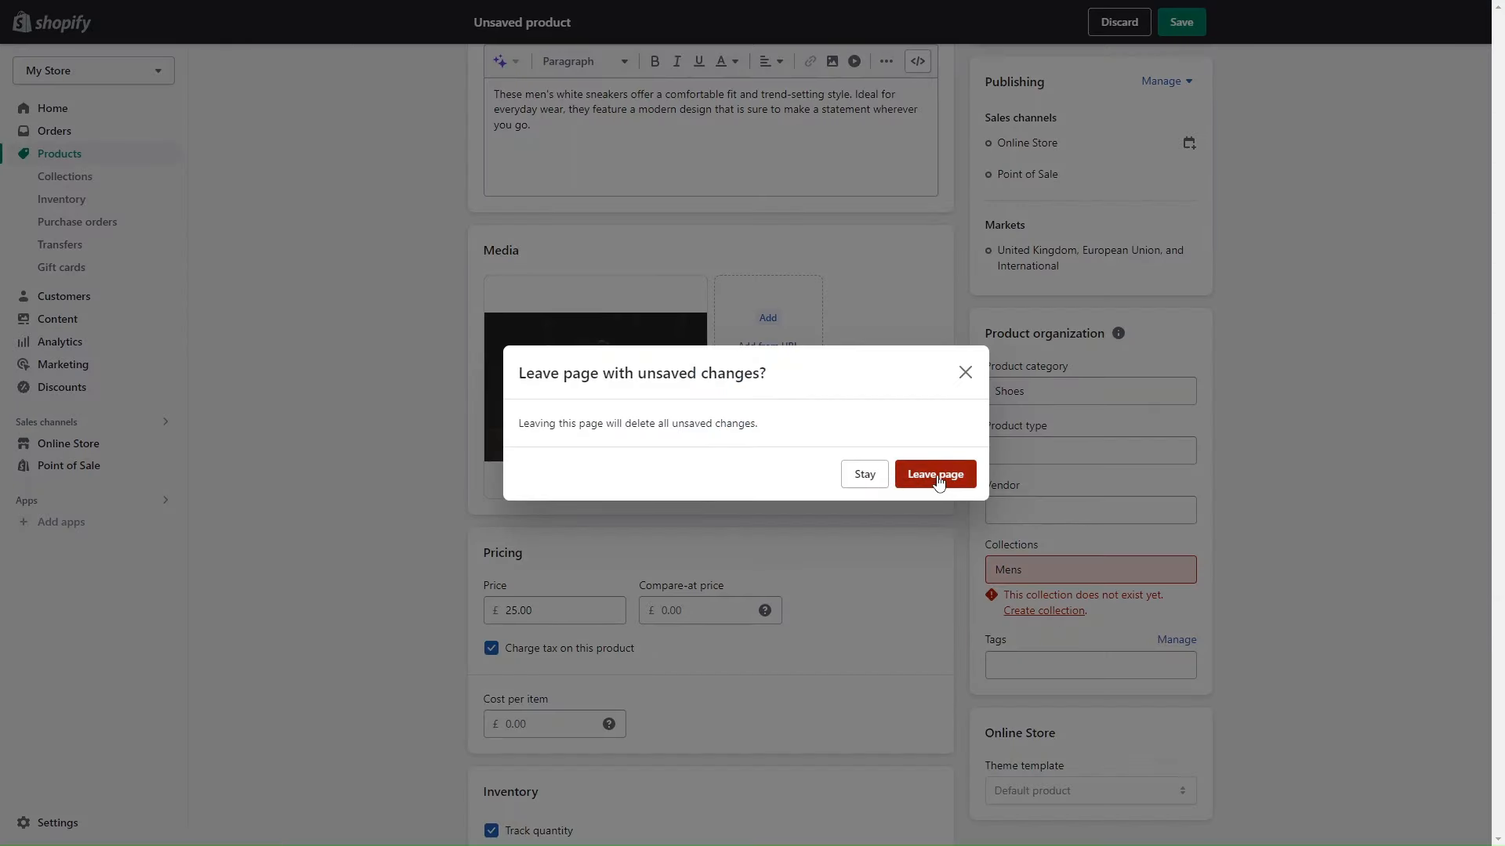
left_click(865, 476)
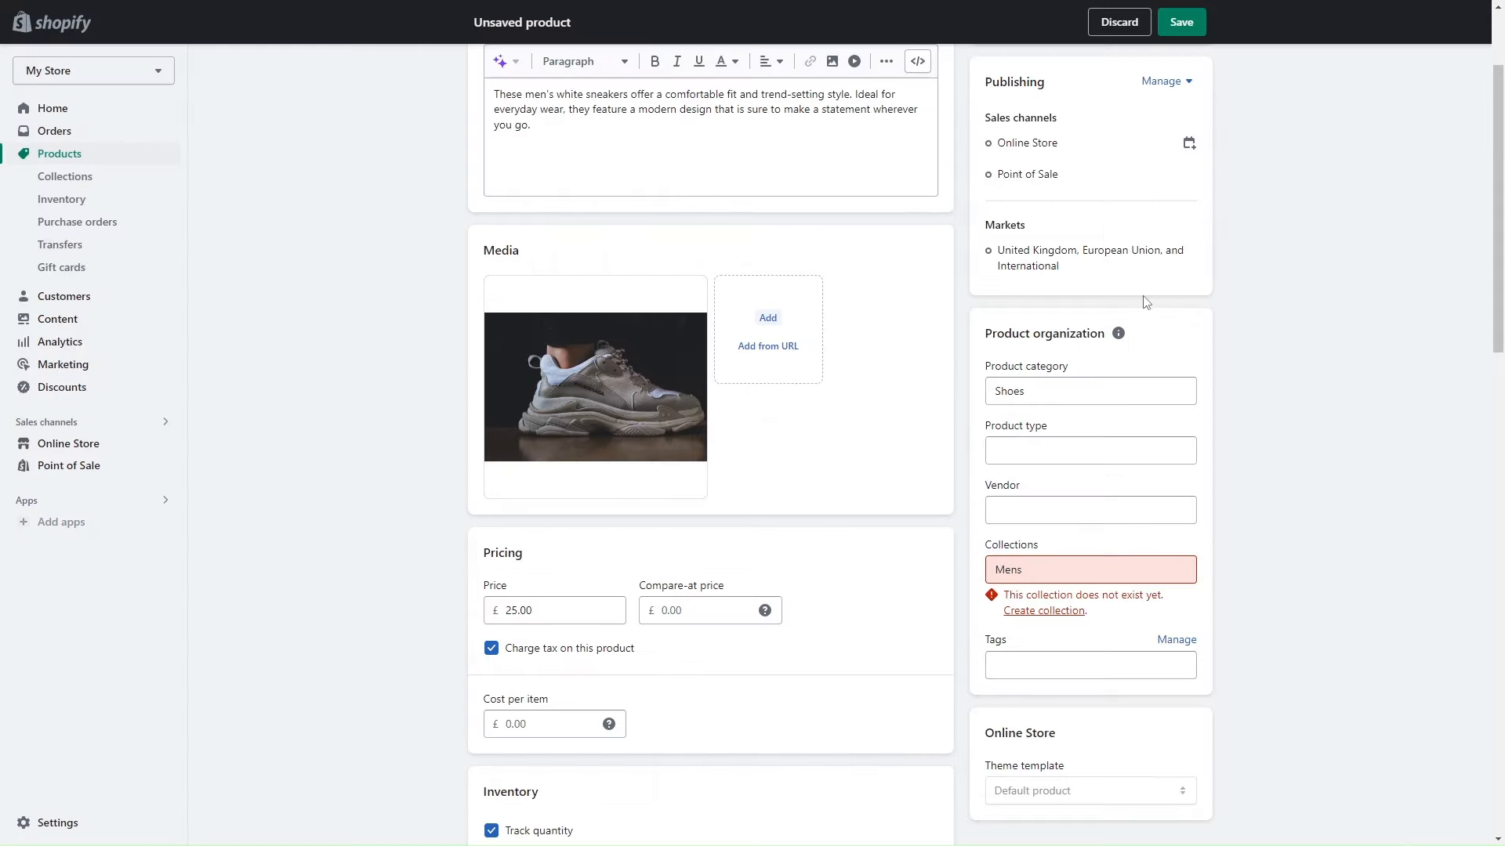
Step: Save the new White Sneakers product
left_click(1181, 22)
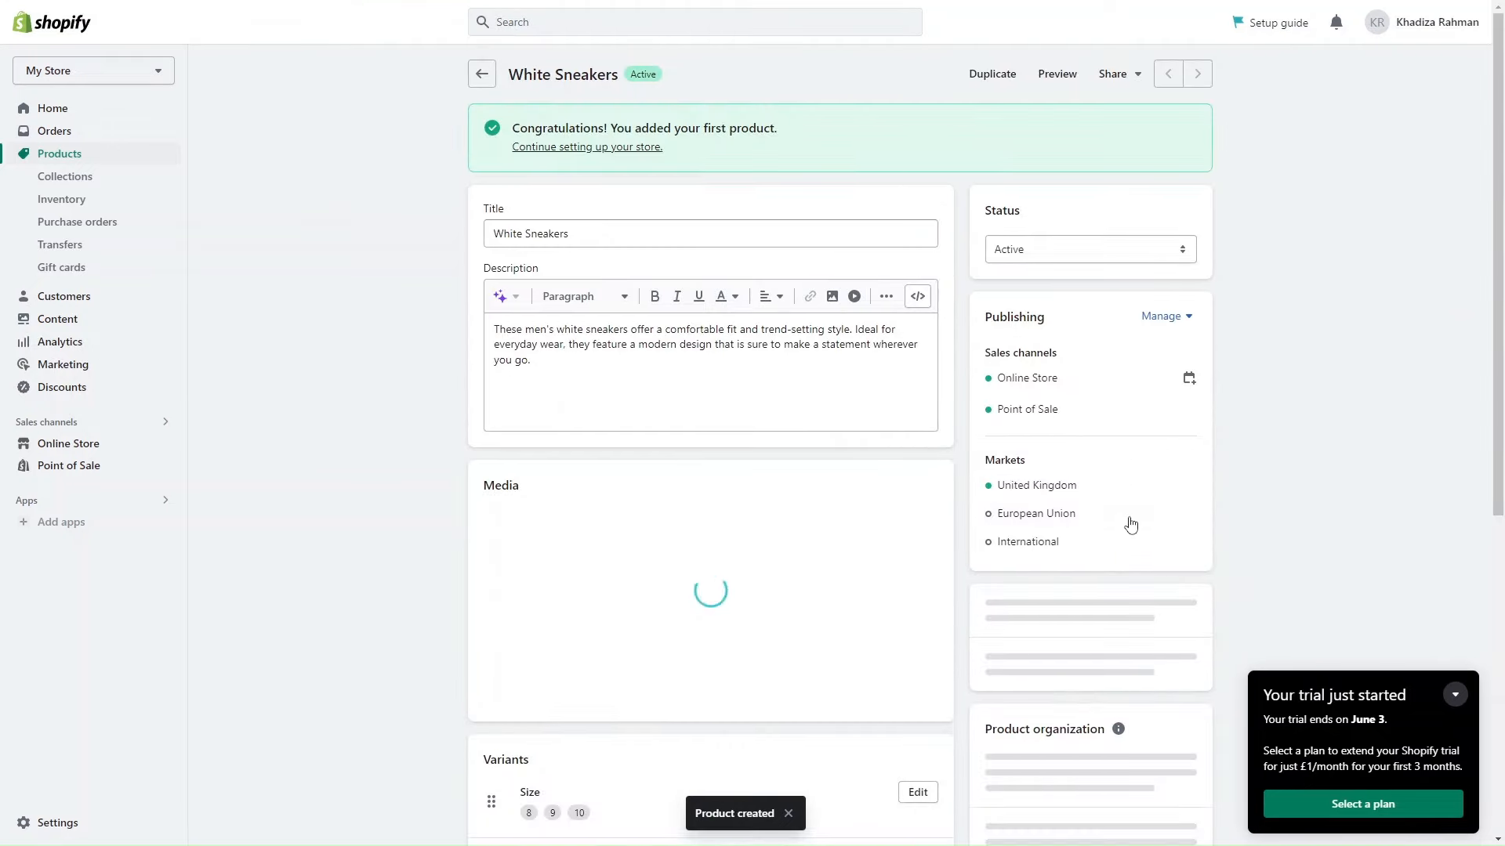
scroll(1095, 582, "down", 2)
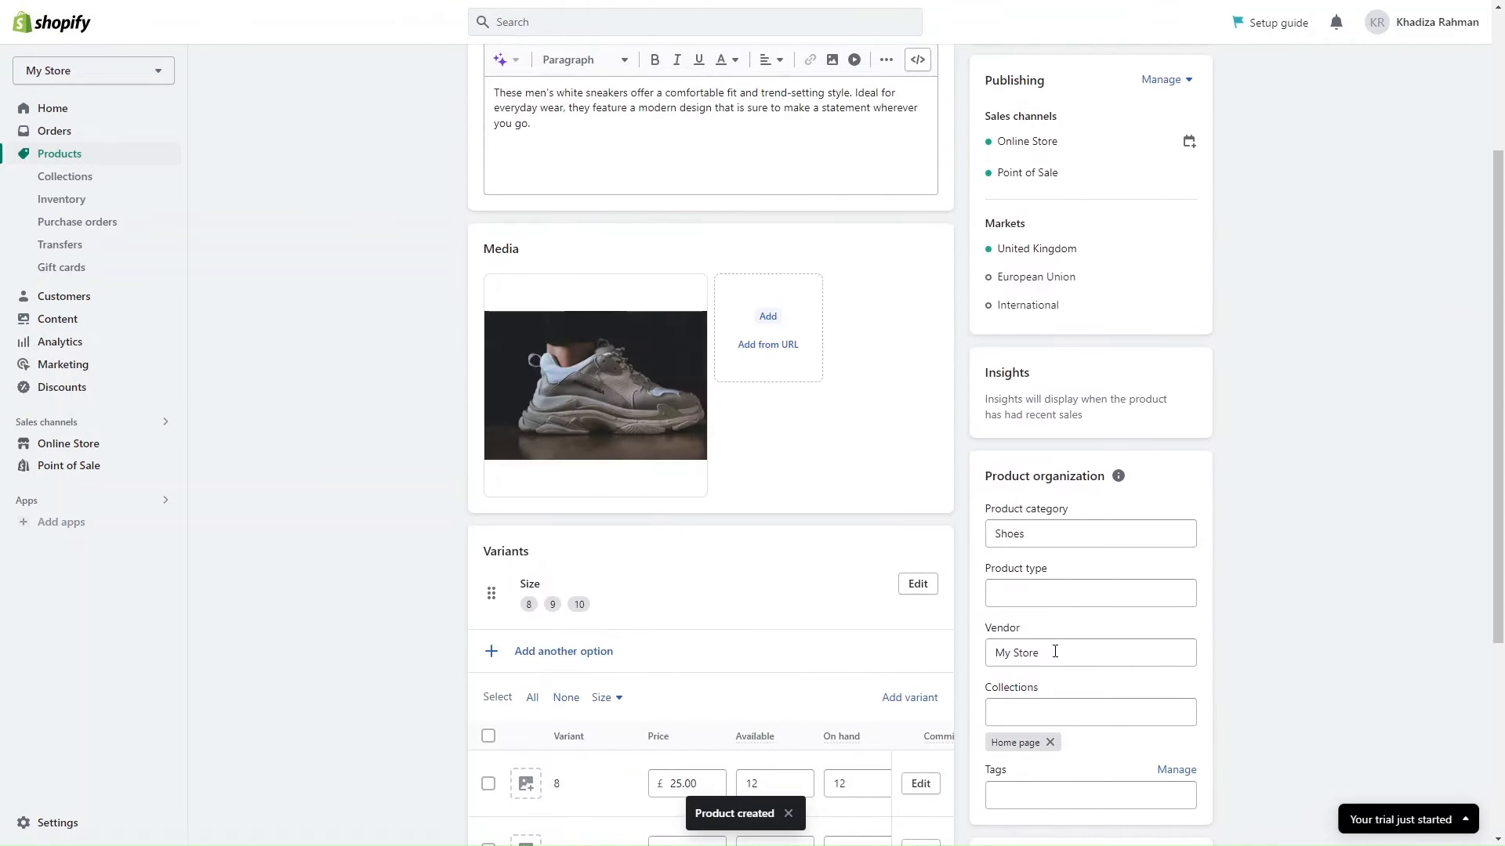
scroll(1051, 698, "down", 1)
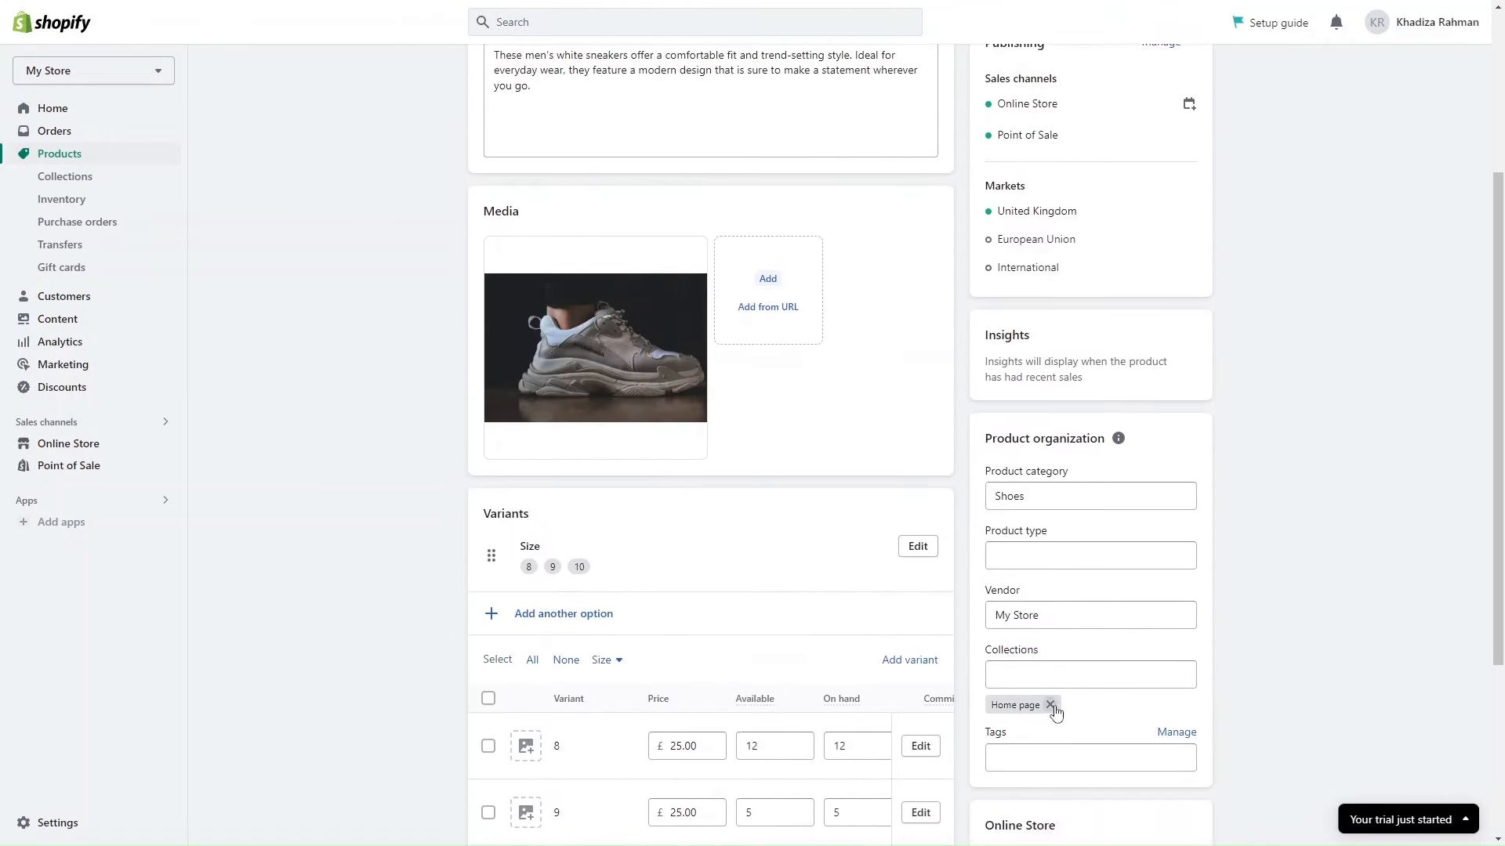
Step: Start a new collection titled Mens from the saved product's collections field, leaving the product page without keeping unsaved changes
left_click(1050, 705)
left_click(1044, 677)
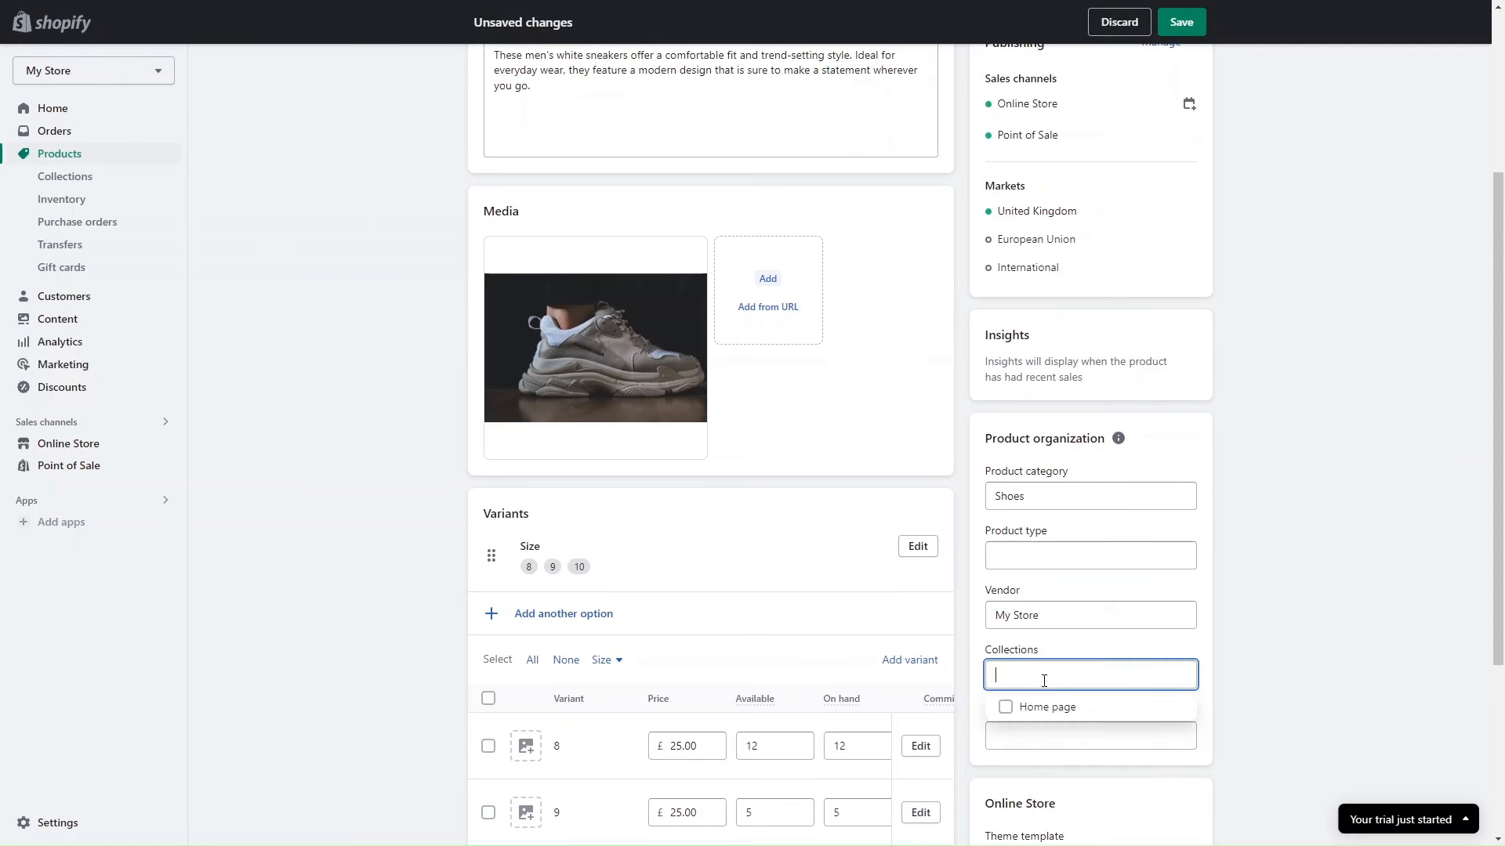
type("Mens")
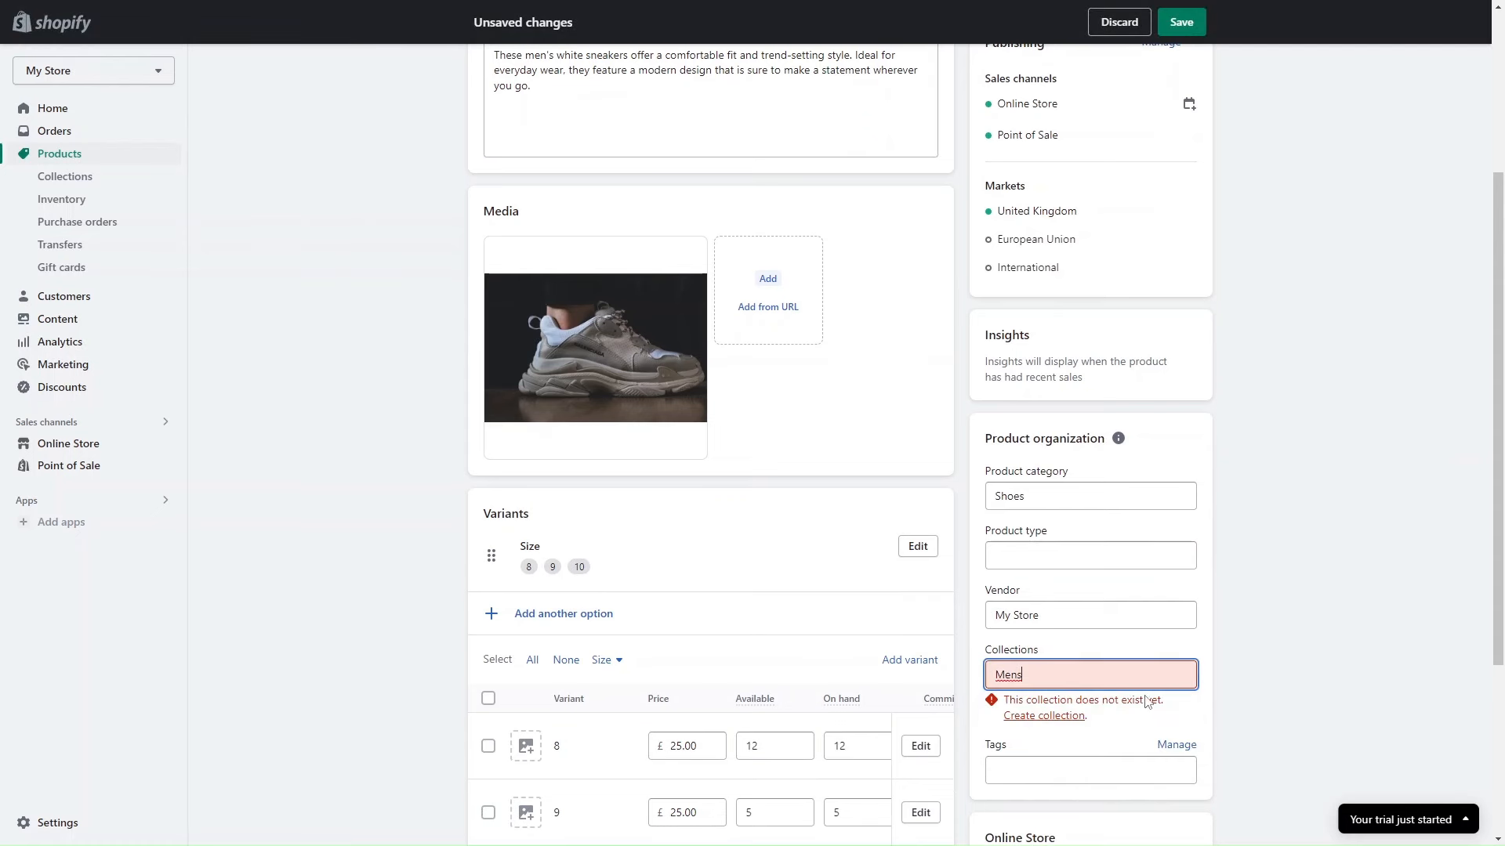
left_click(1066, 721)
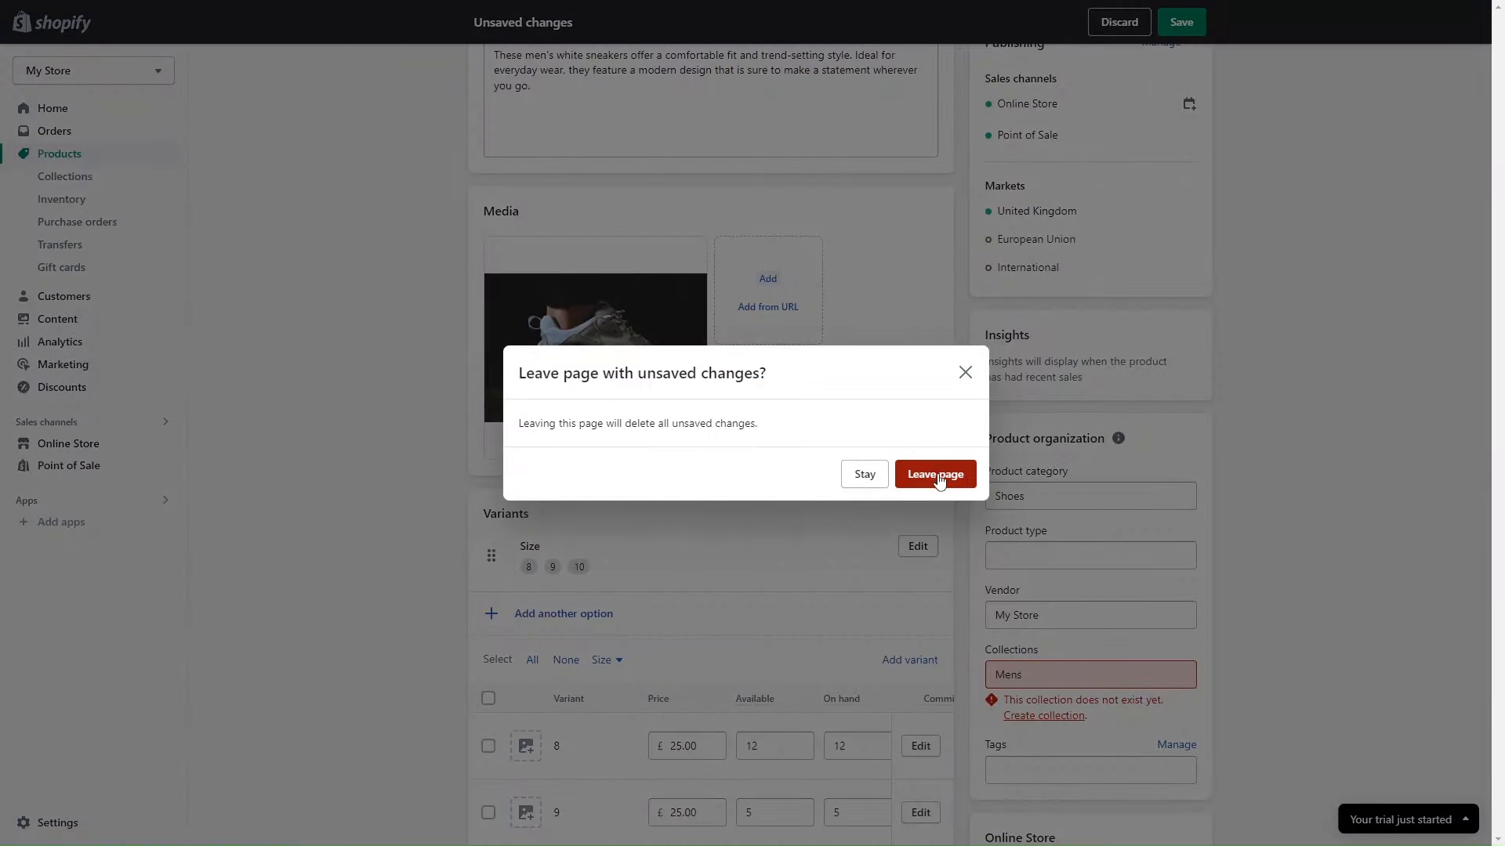
left_click(936, 473)
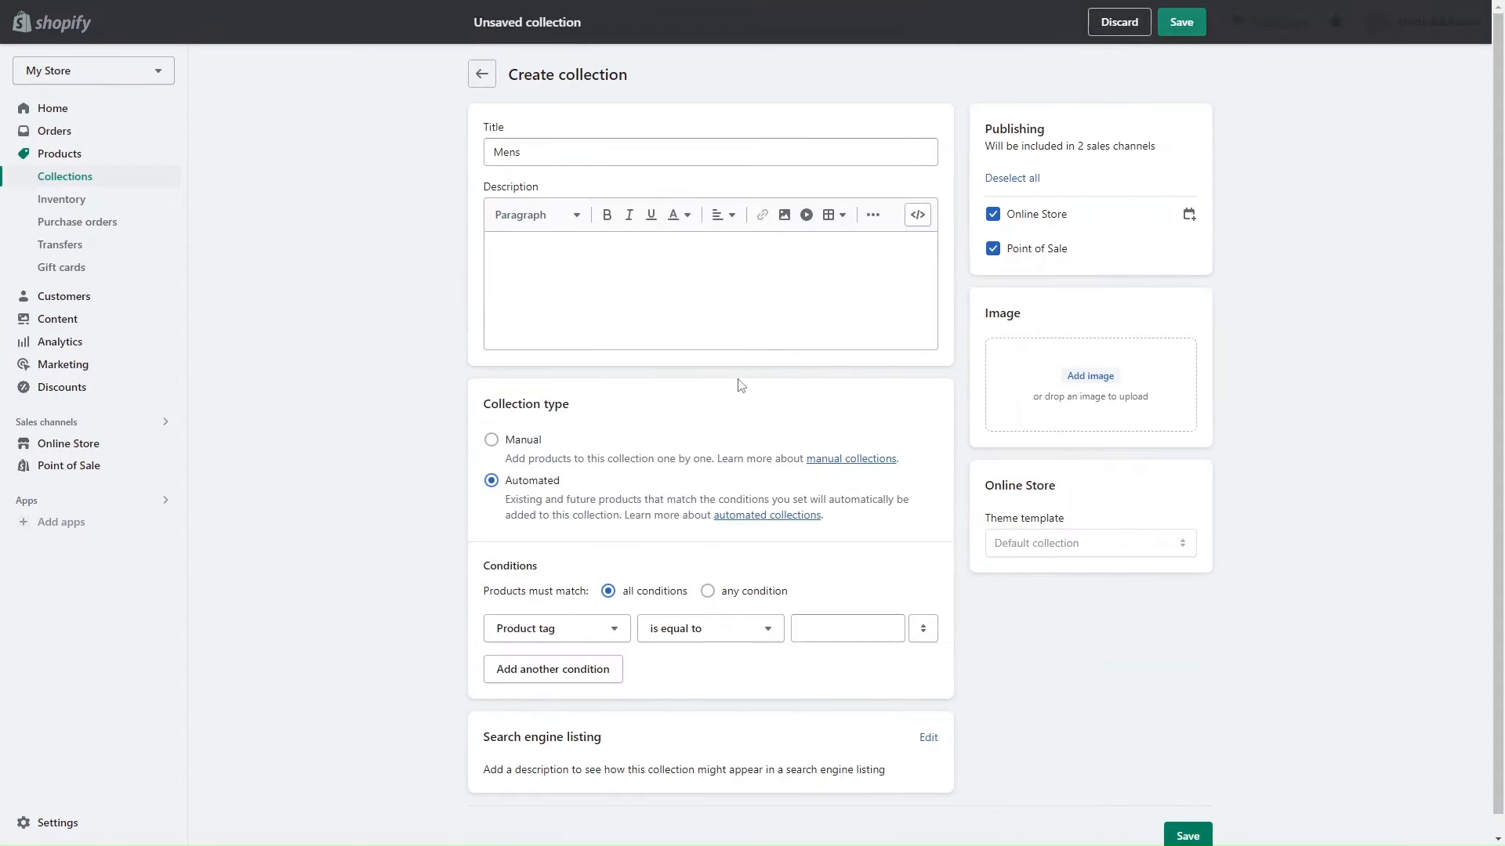
Step: Try to save the Mens collection as automated with an empty condition, dismissing the request to leave the page
left_click(559, 291)
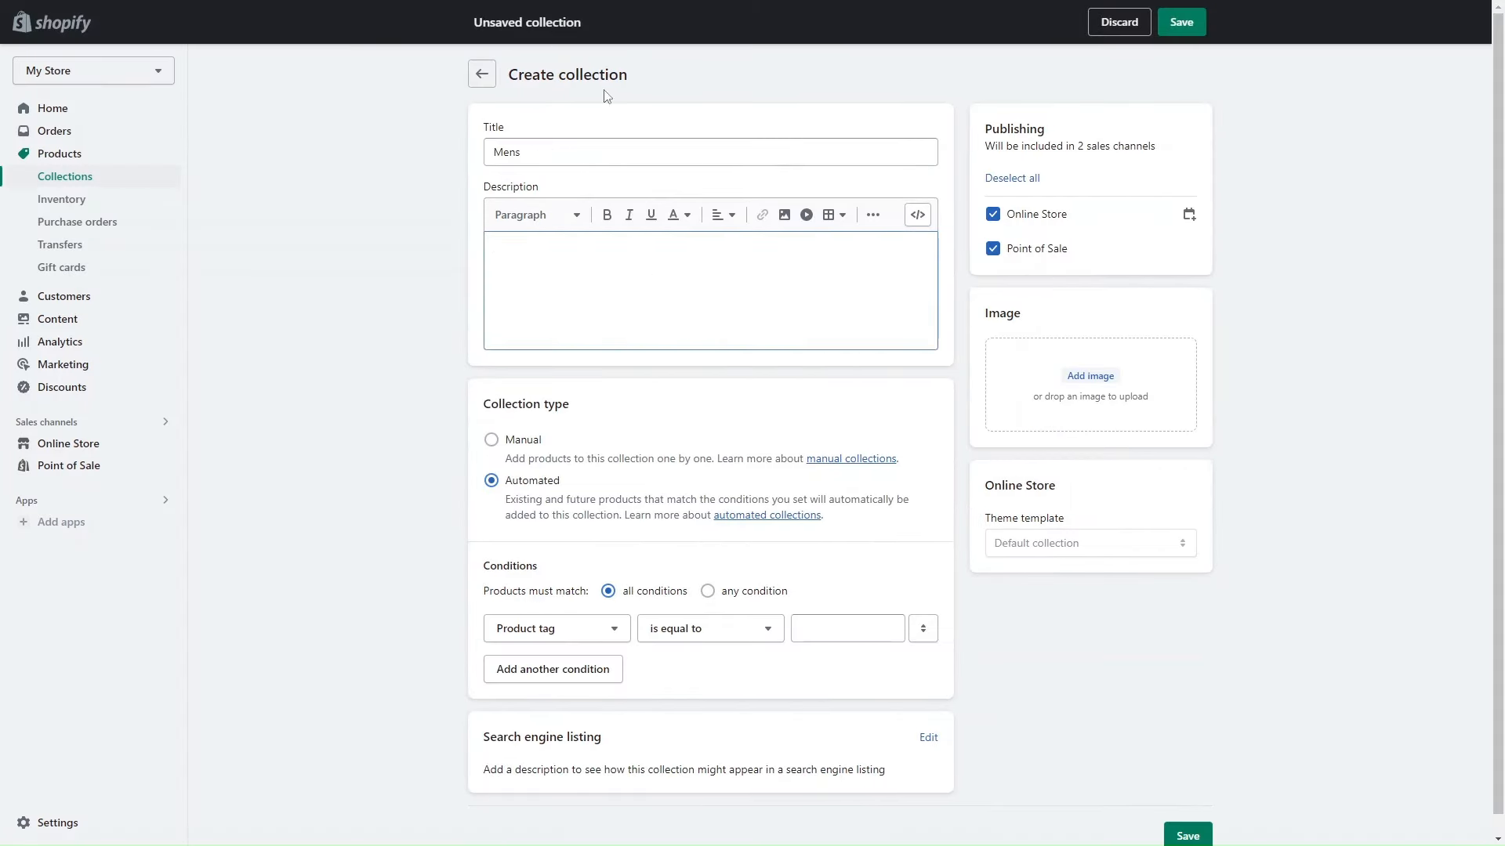
left_click(1181, 22)
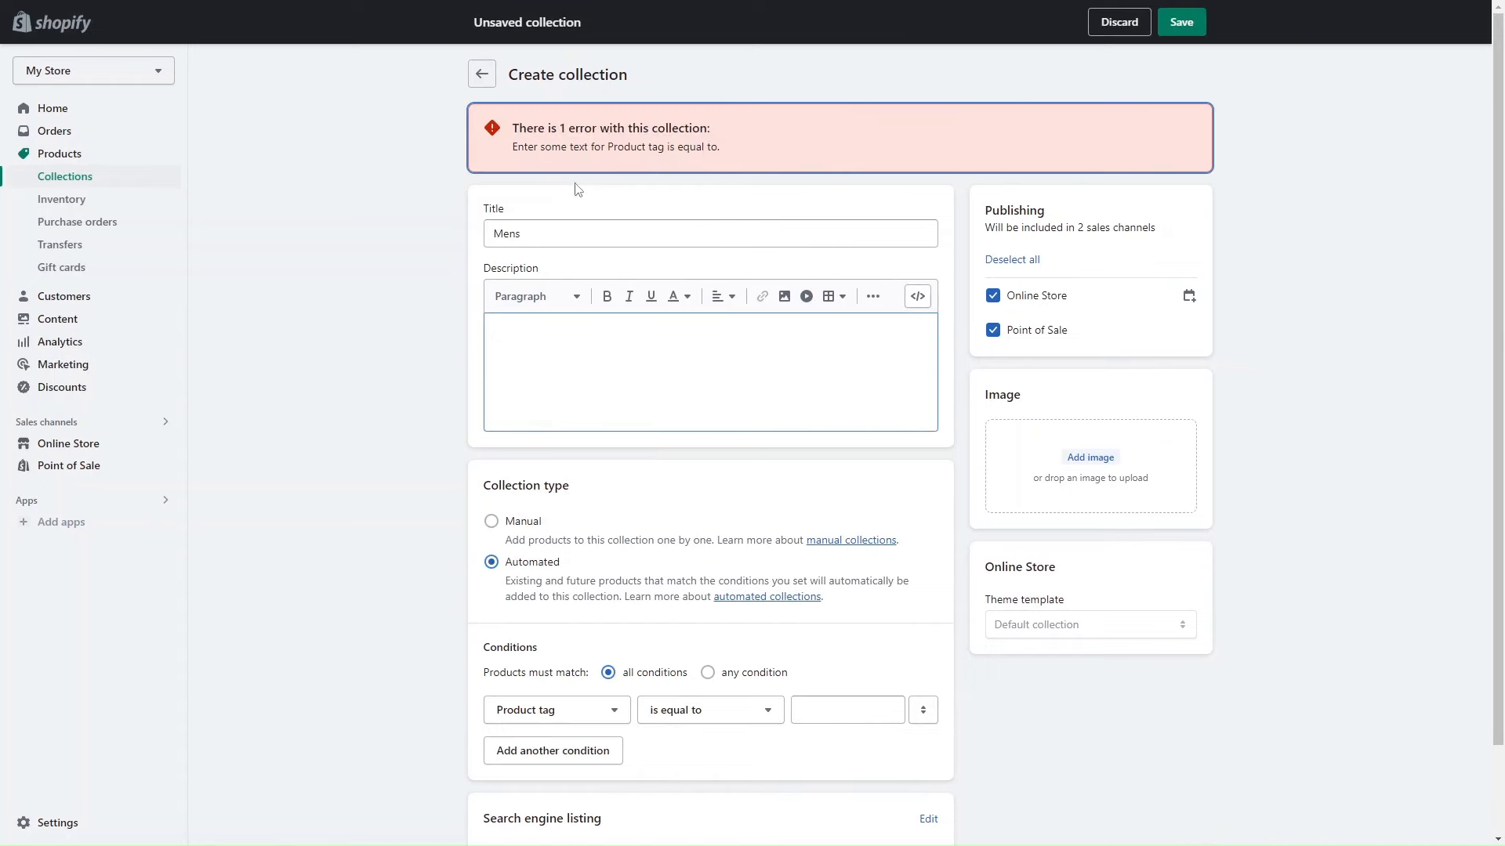
left_click(481, 74)
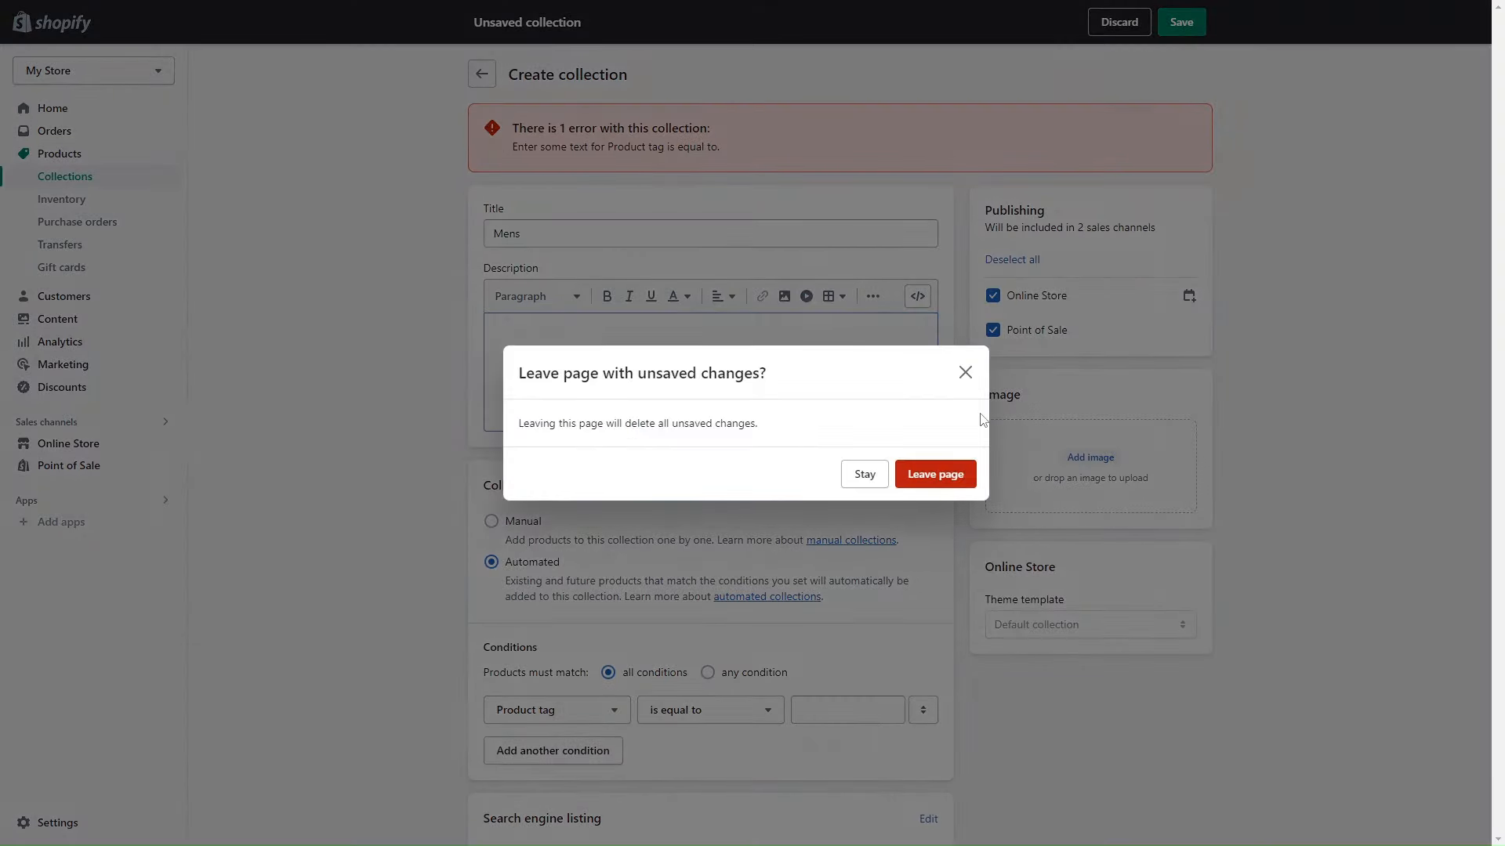
left_click(965, 373)
Step: Set the Mens collection type to Manual and save the collection
scroll(580, 525, "down", 1)
left_click(491, 441)
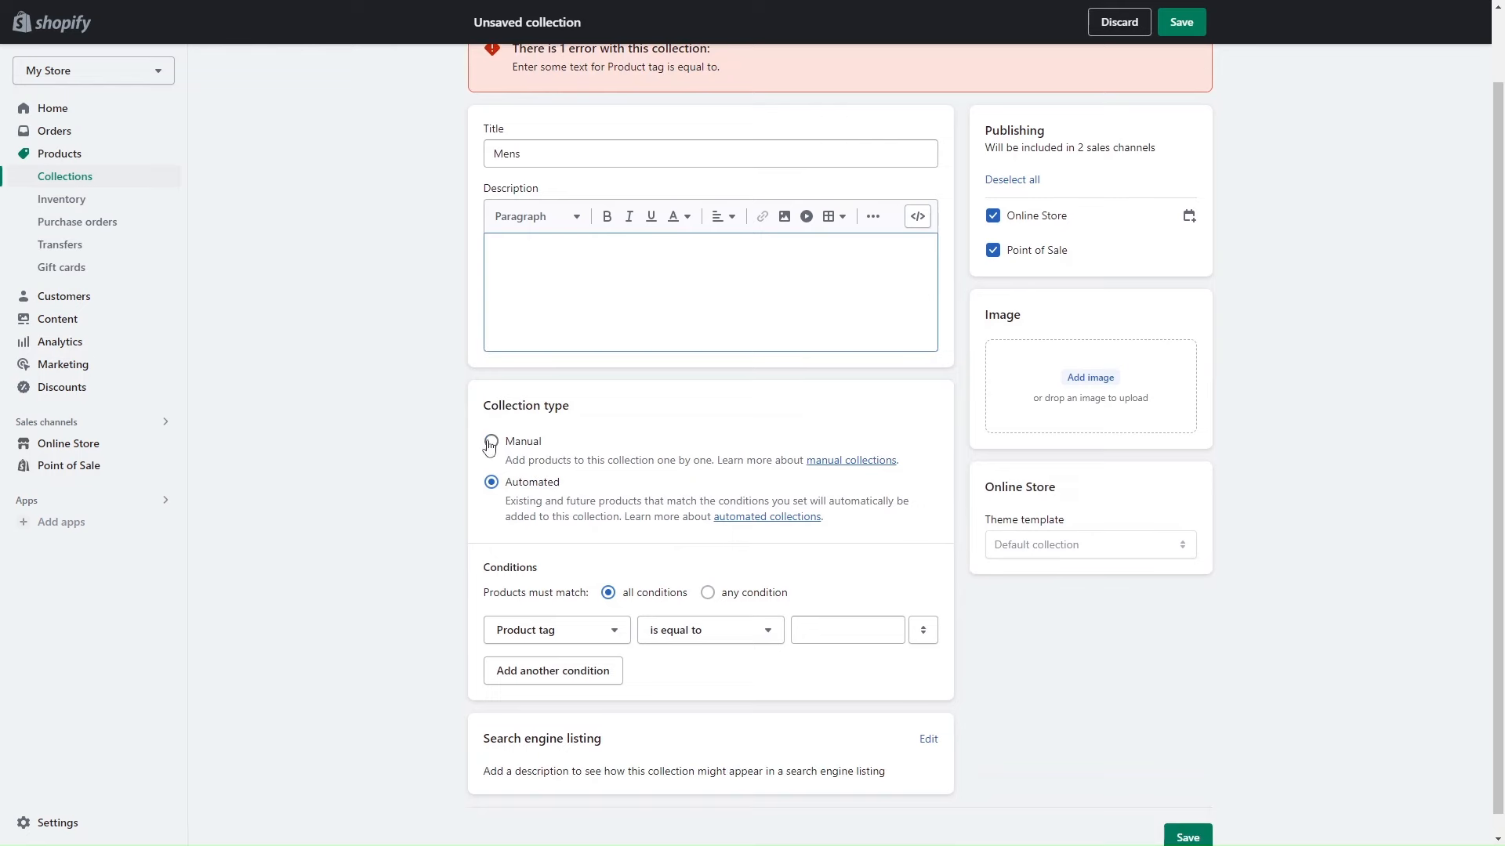
left_click(1189, 22)
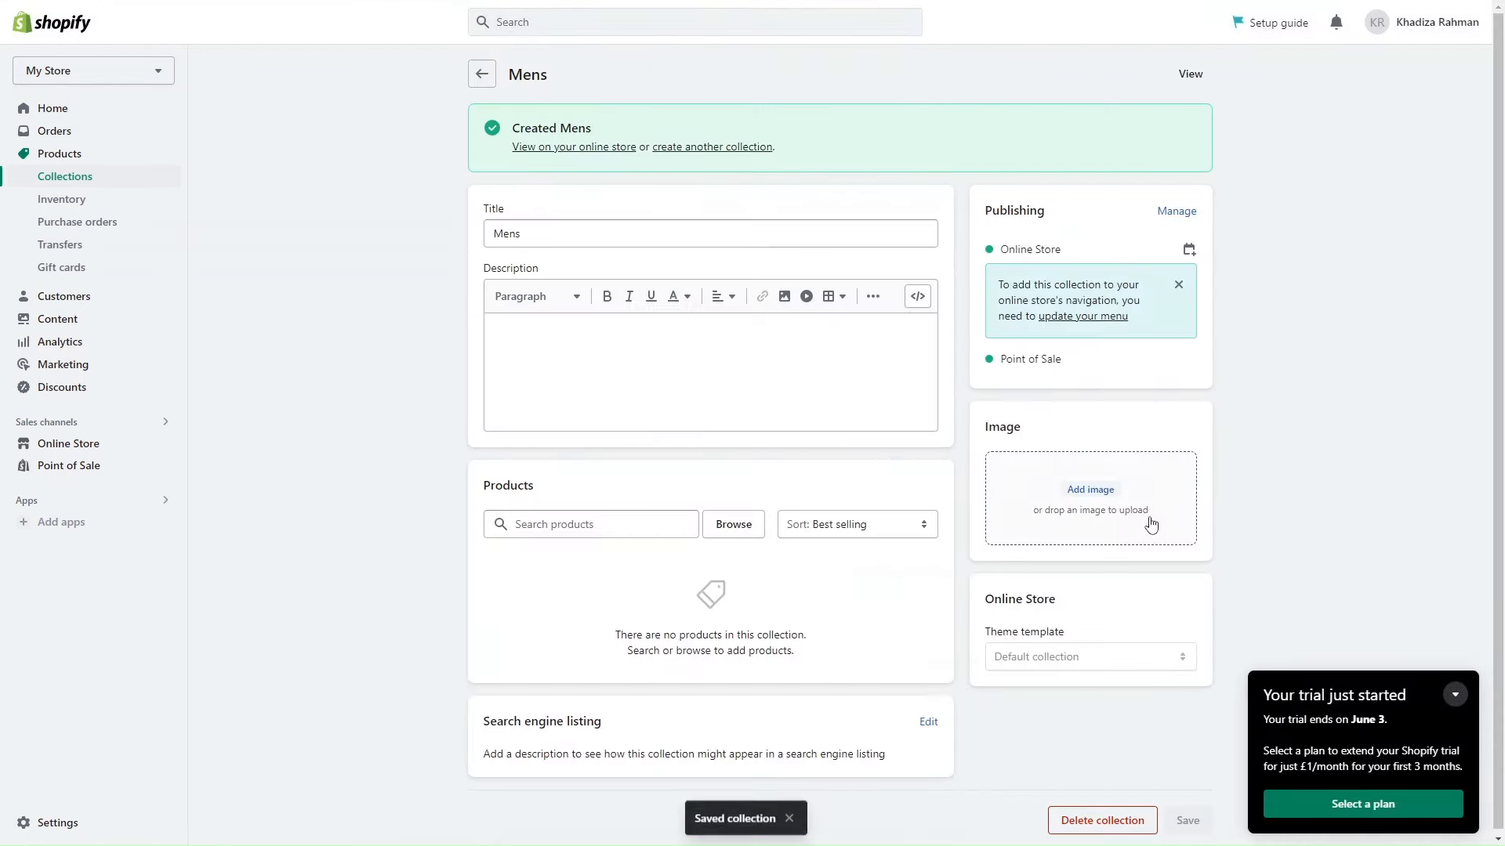
Step: Leave the Mens collection, review the saved White Sneakers product page, and return to the product list
left_click(481, 74)
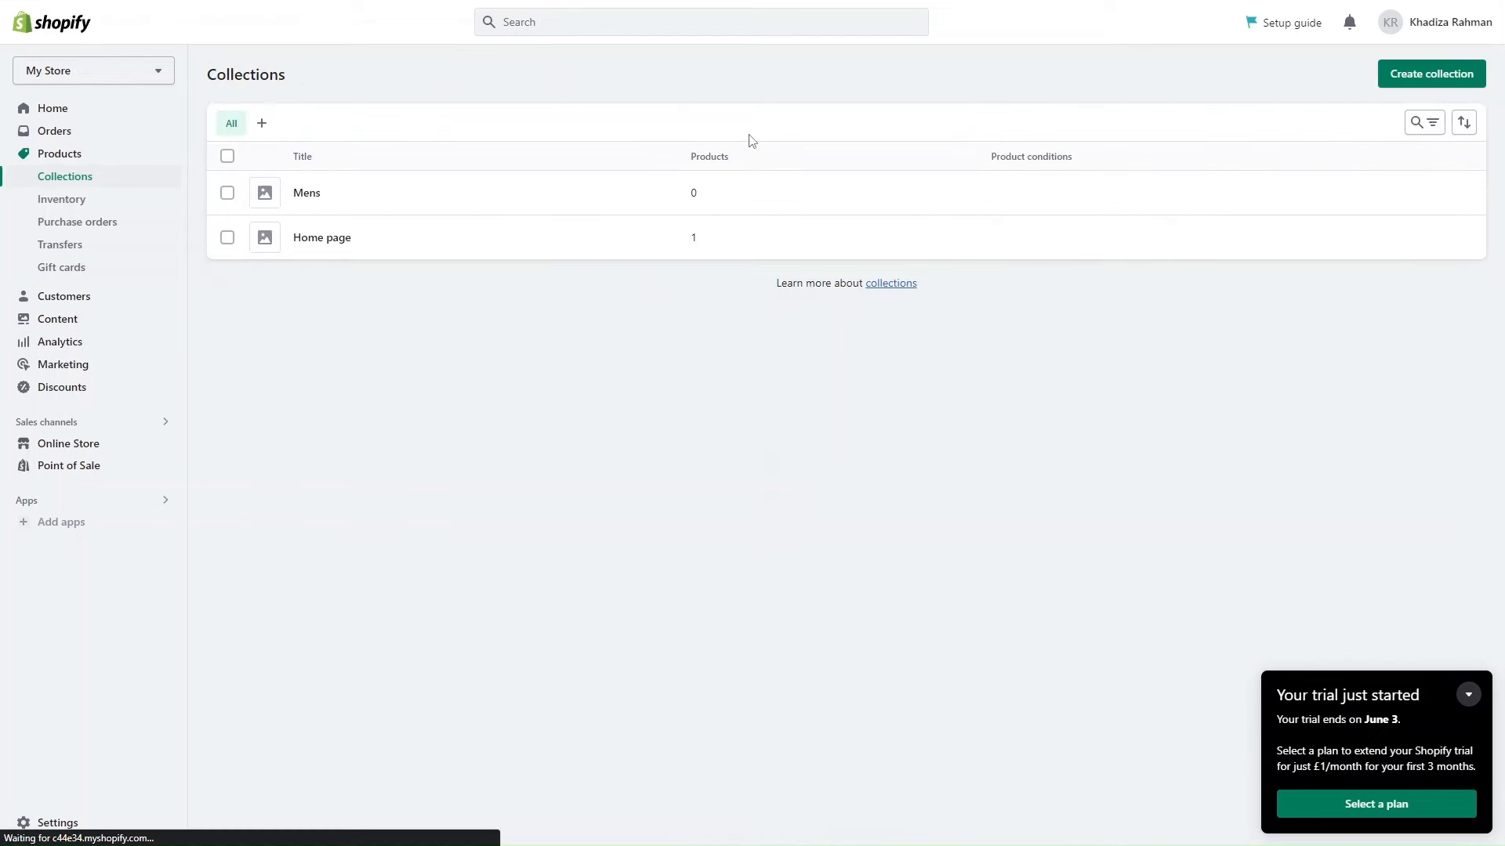
left_click(51, 155)
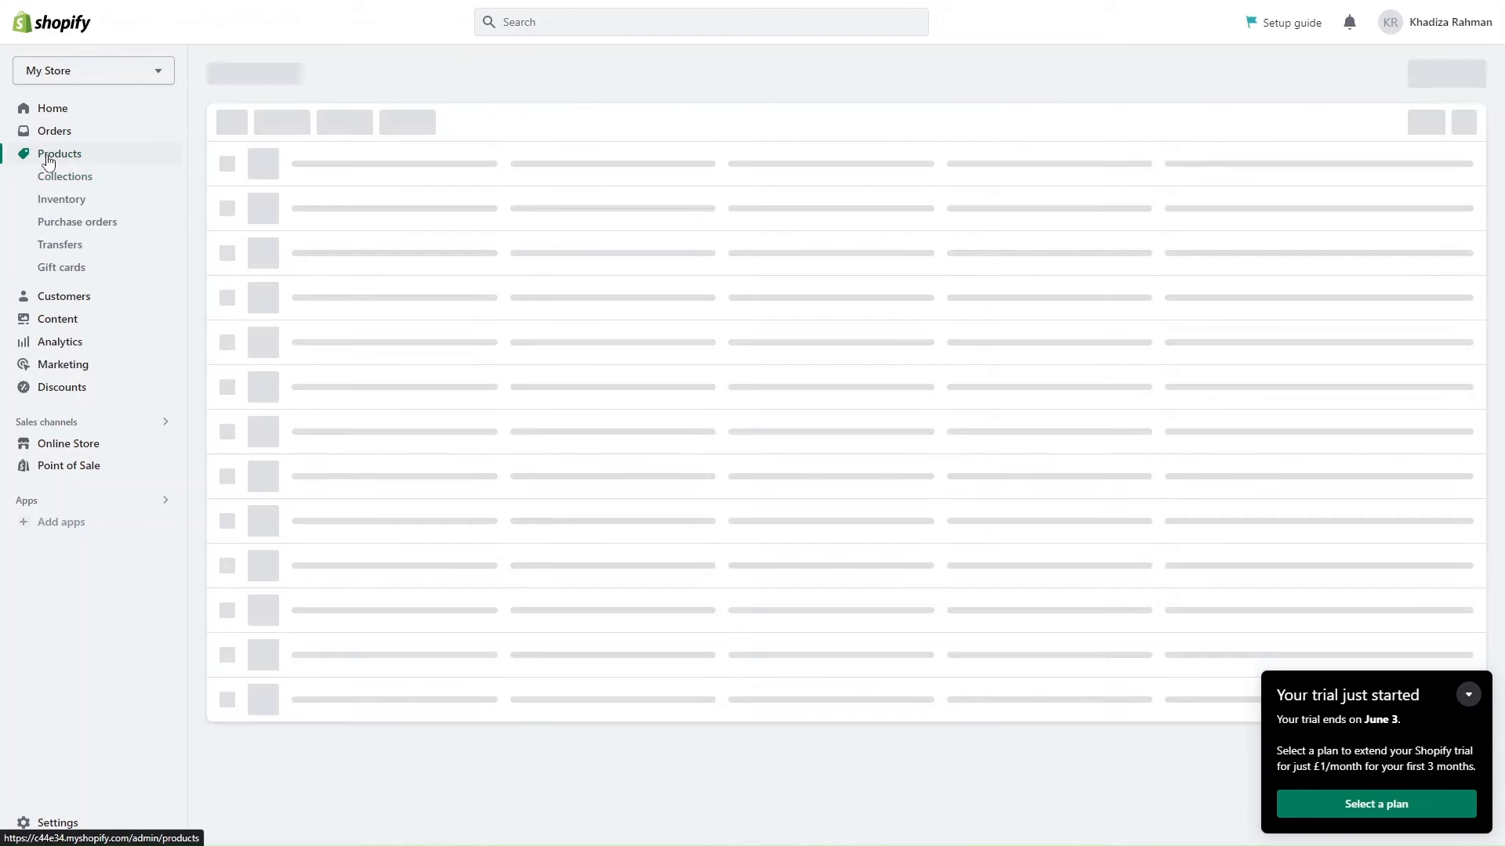
left_click(358, 196)
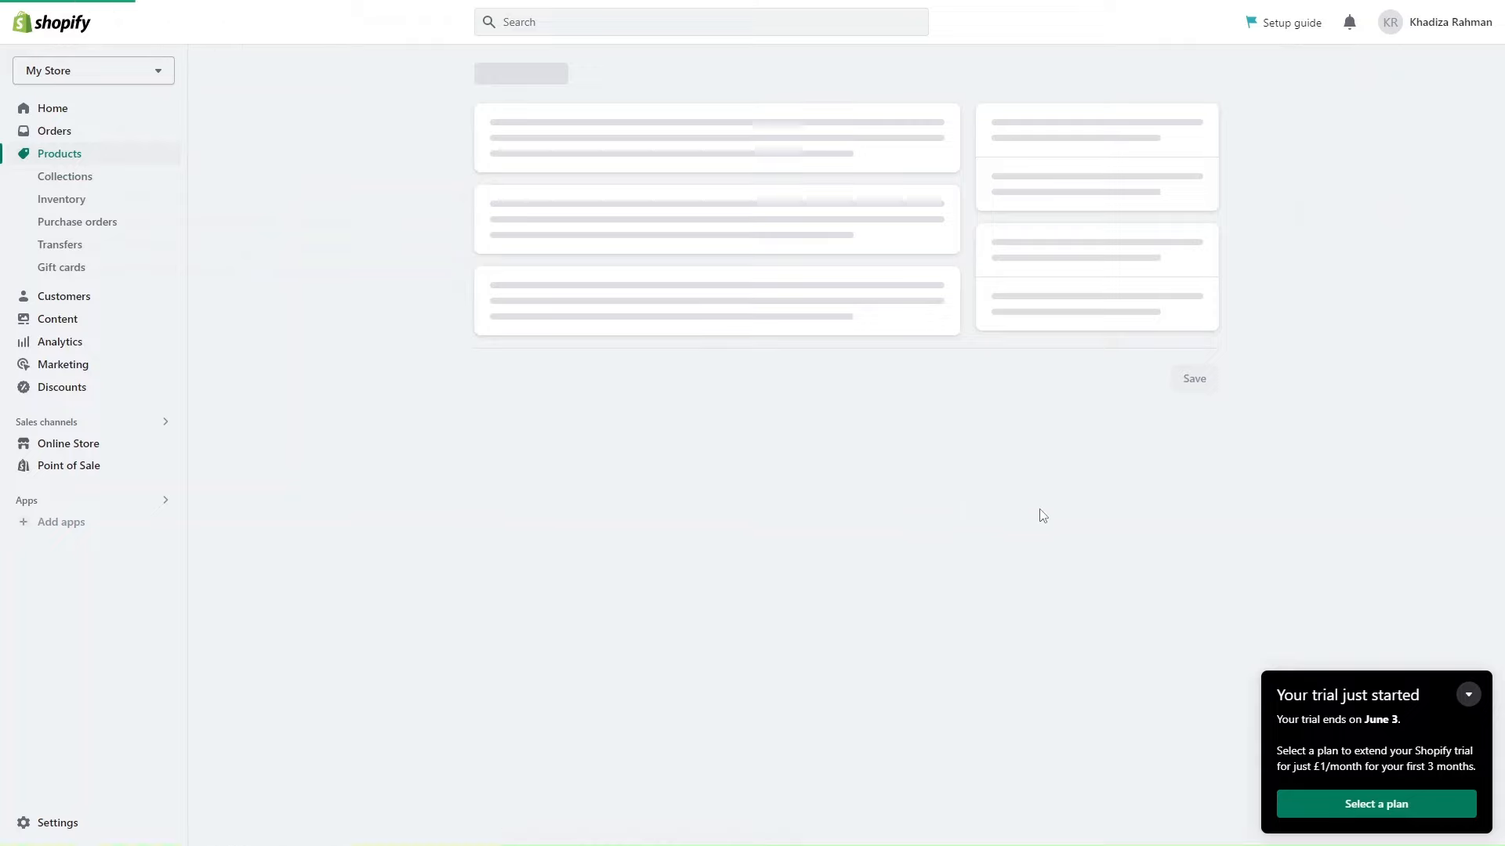
scroll(1045, 739, "down", 6)
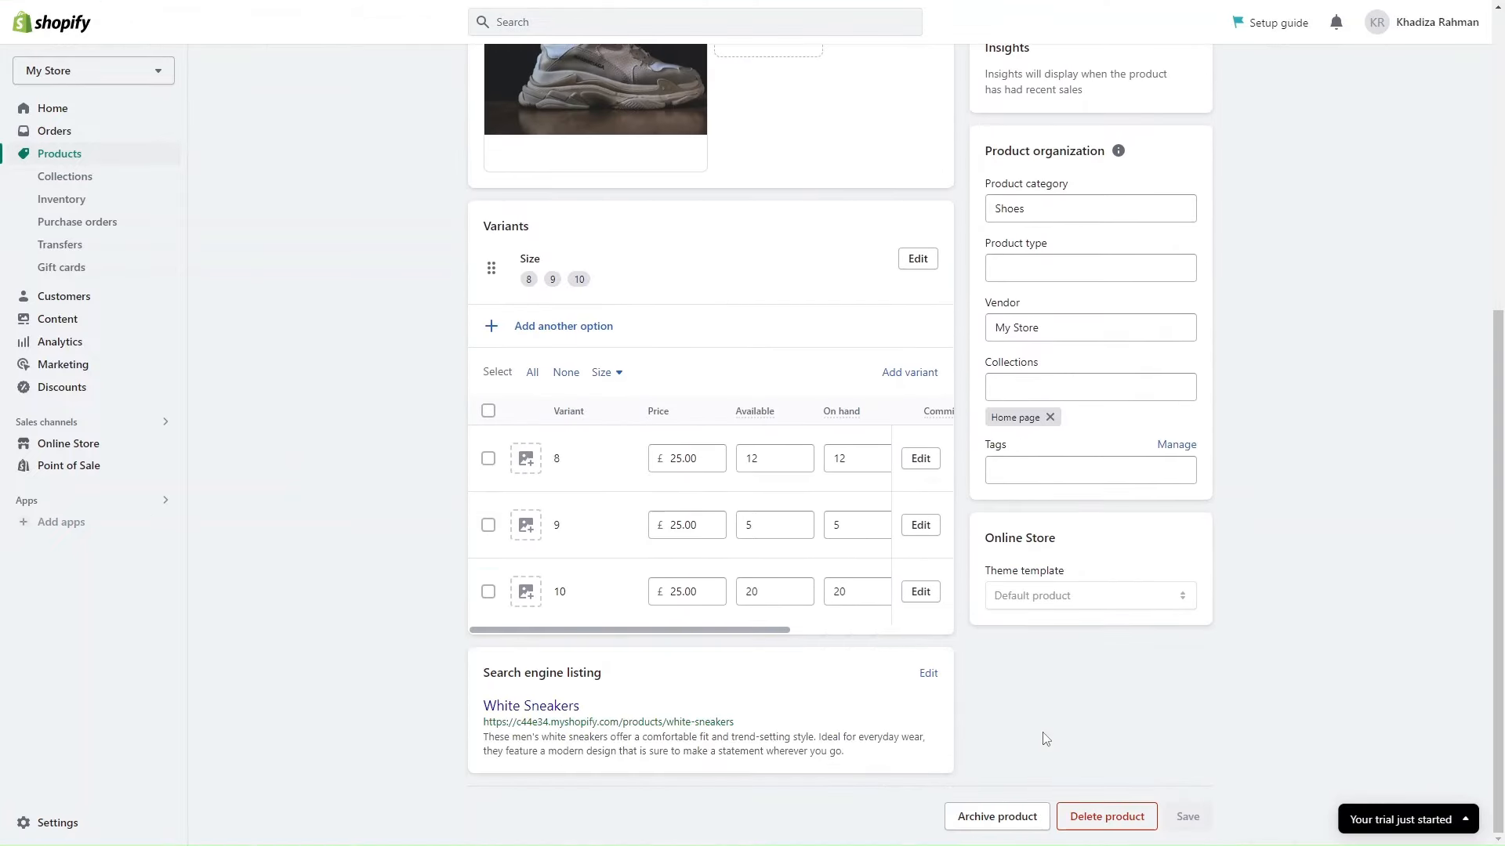
scroll(1045, 739, "up", 6)
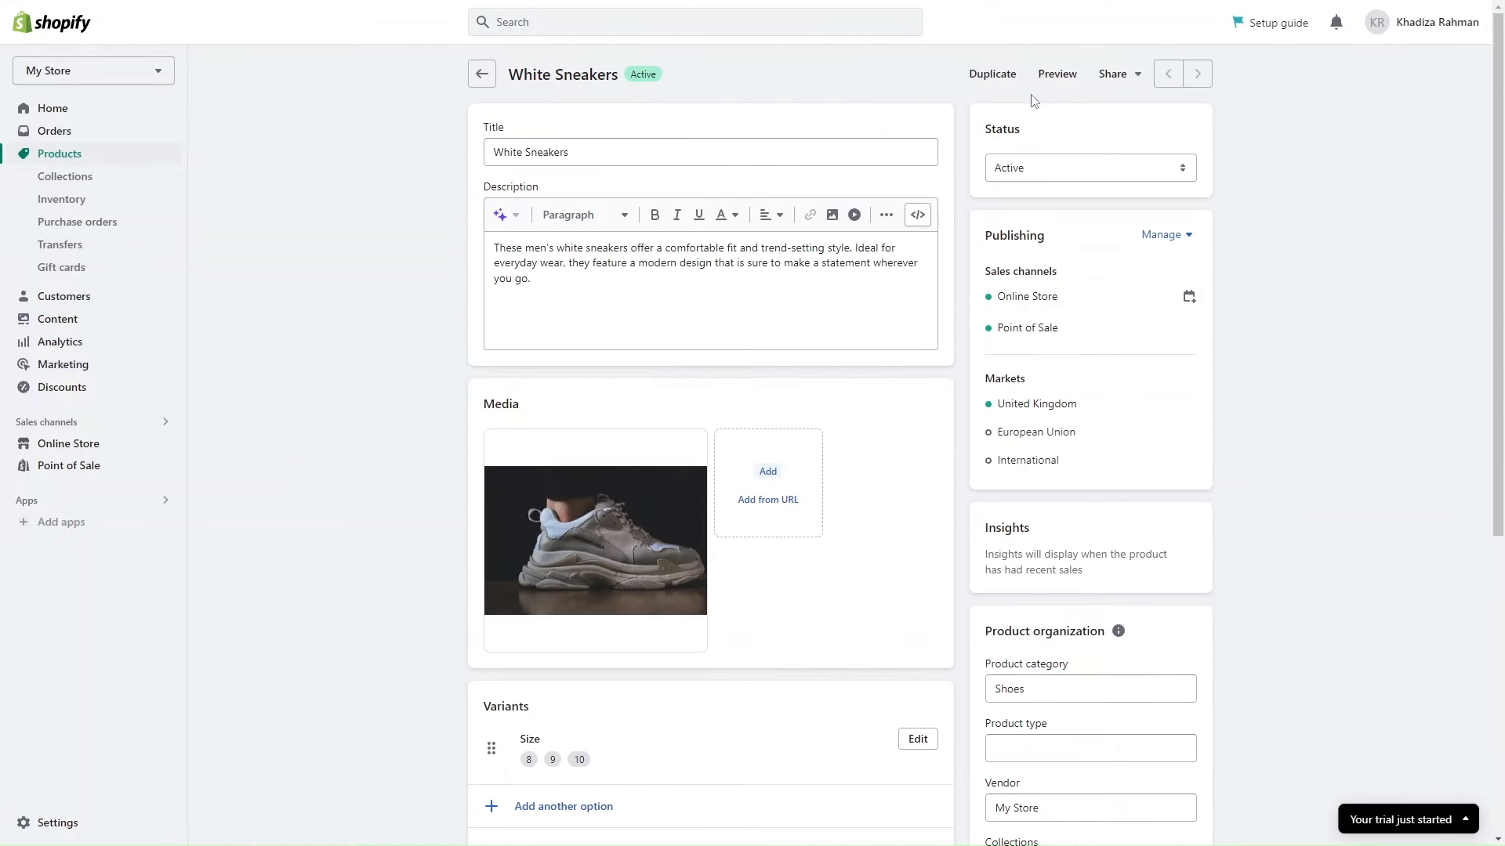
left_click(489, 82)
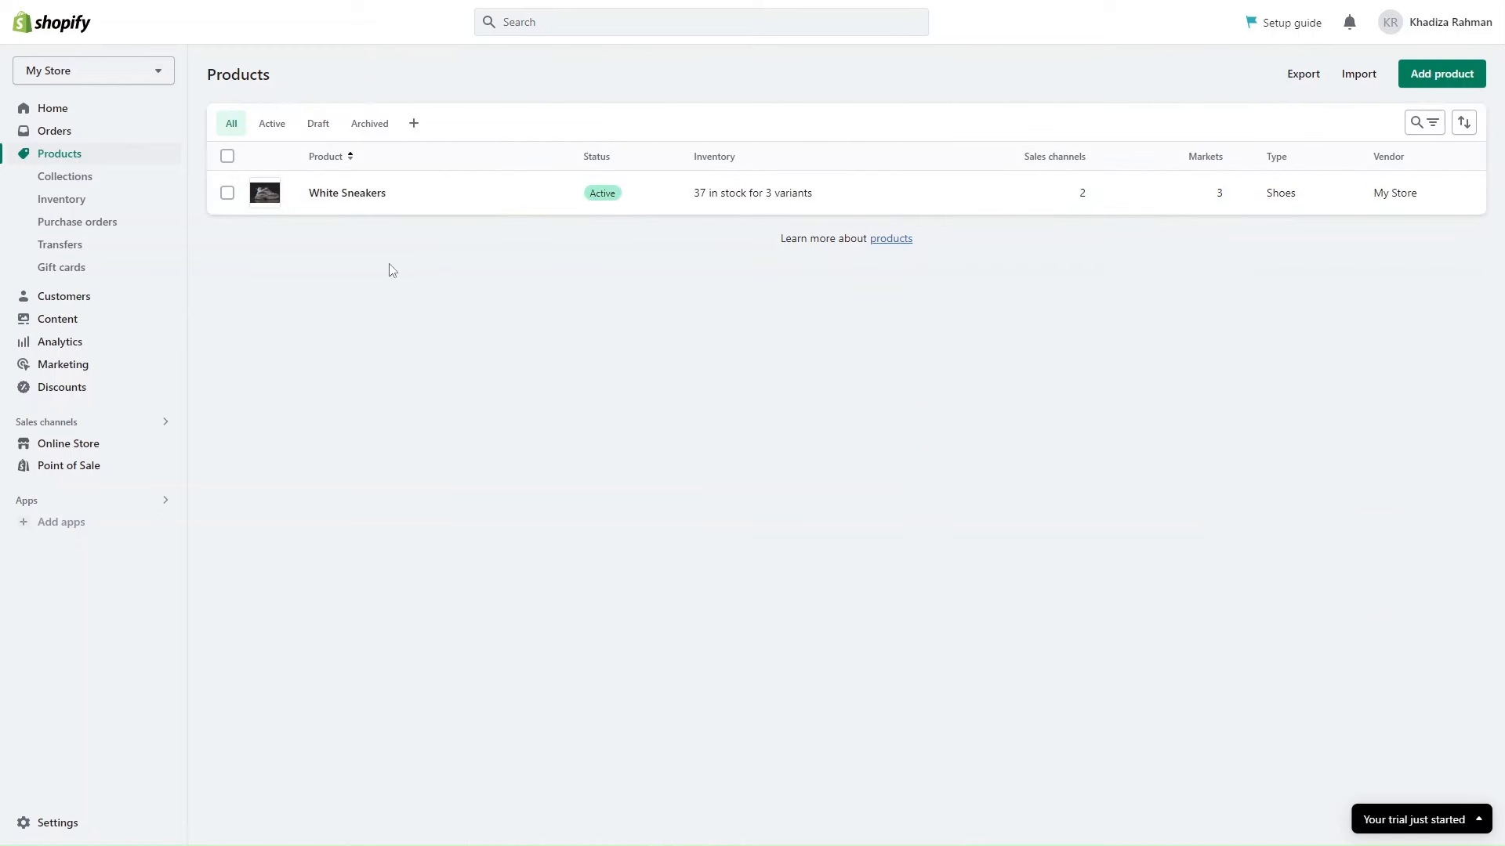
Step: Open the store's themes from the home setup guide's customization task and look through the popular free themes
left_click(51, 109)
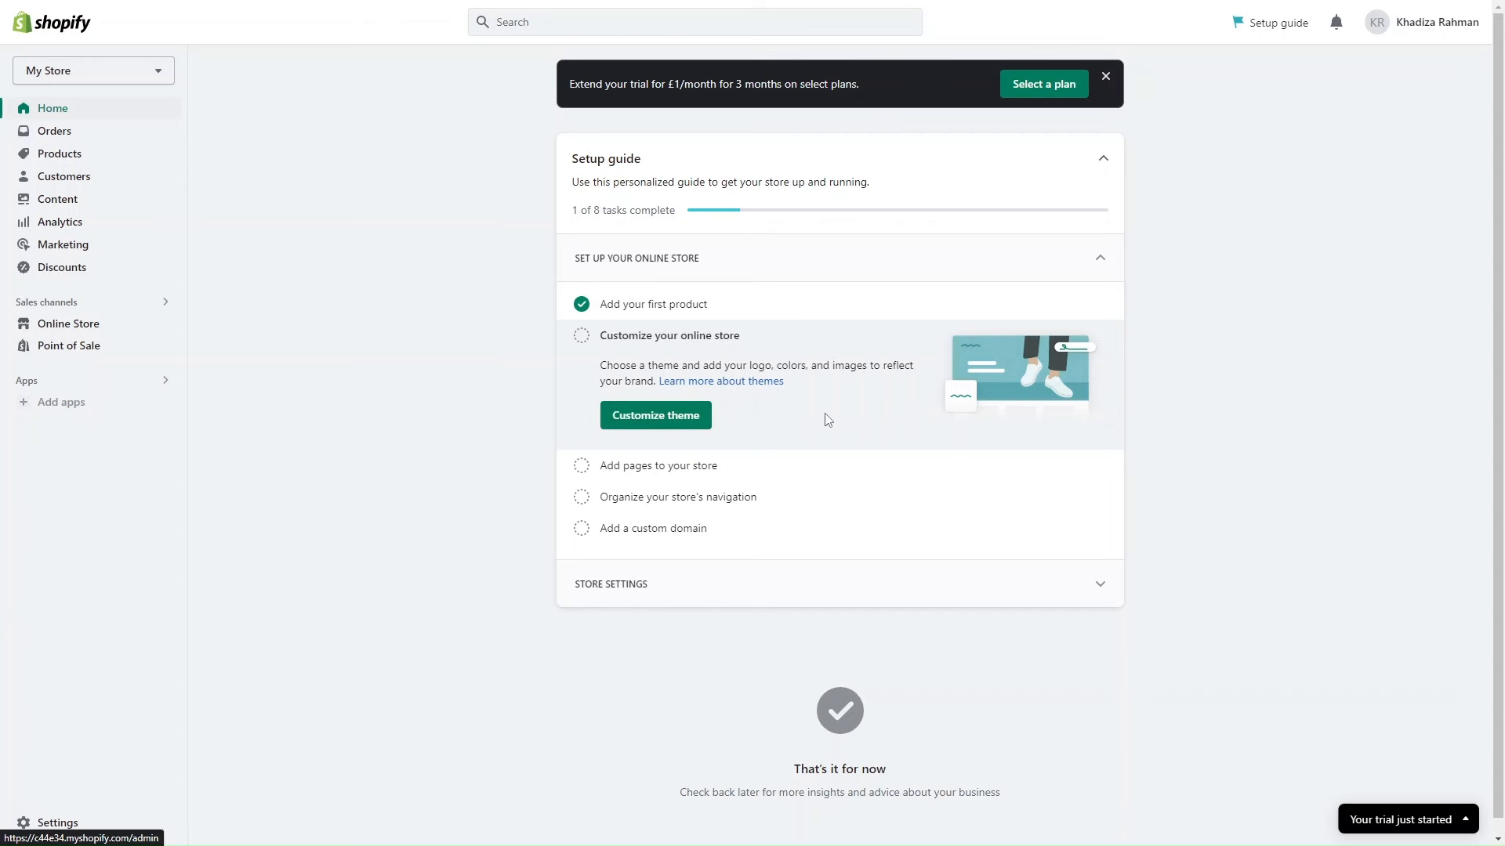
left_click(650, 418)
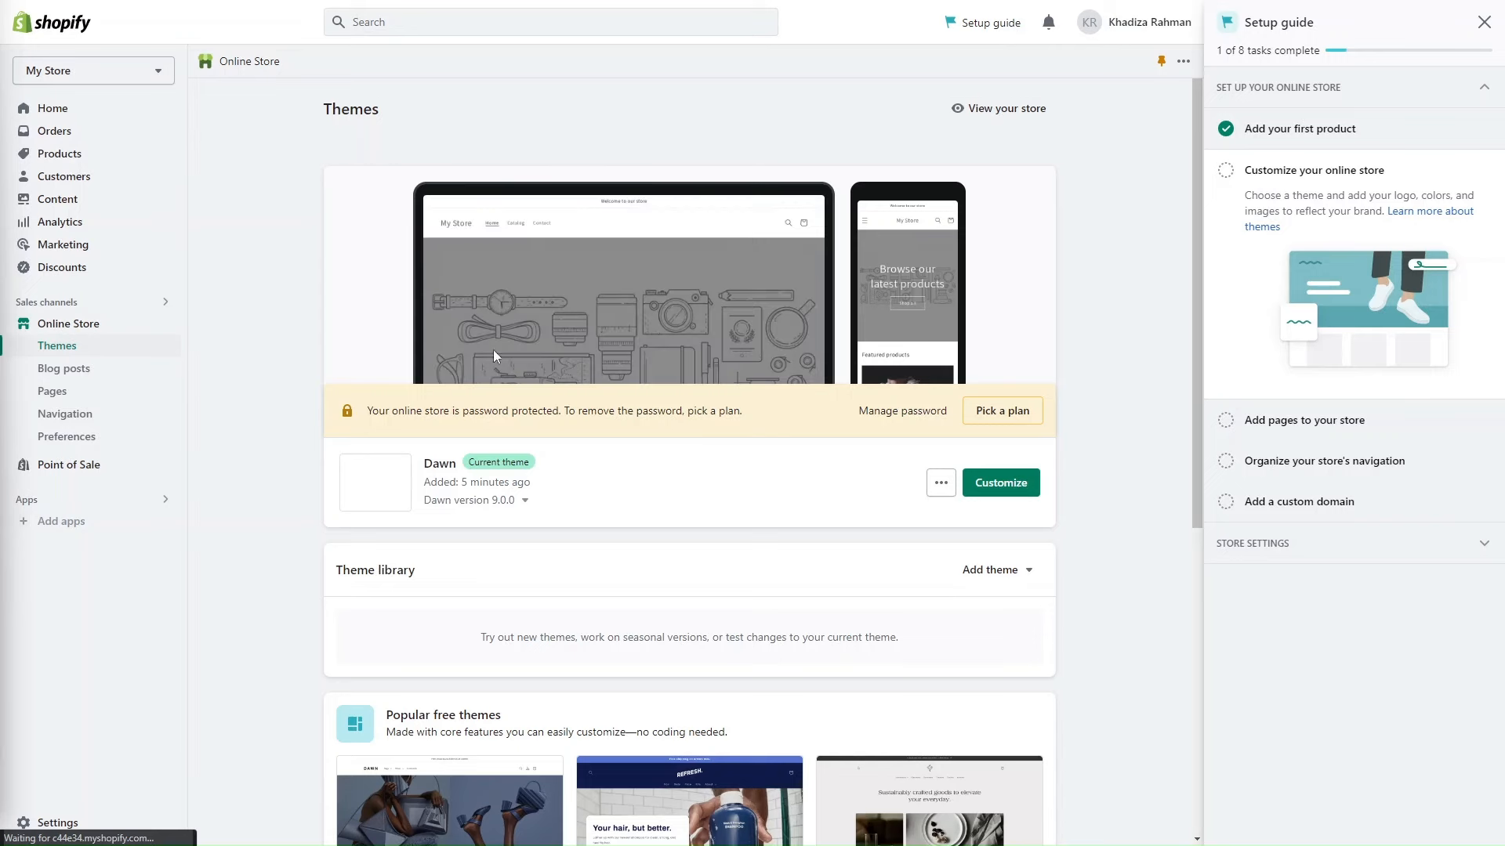
scroll(797, 572, "down", 4)
scroll(796, 574, "down", 1)
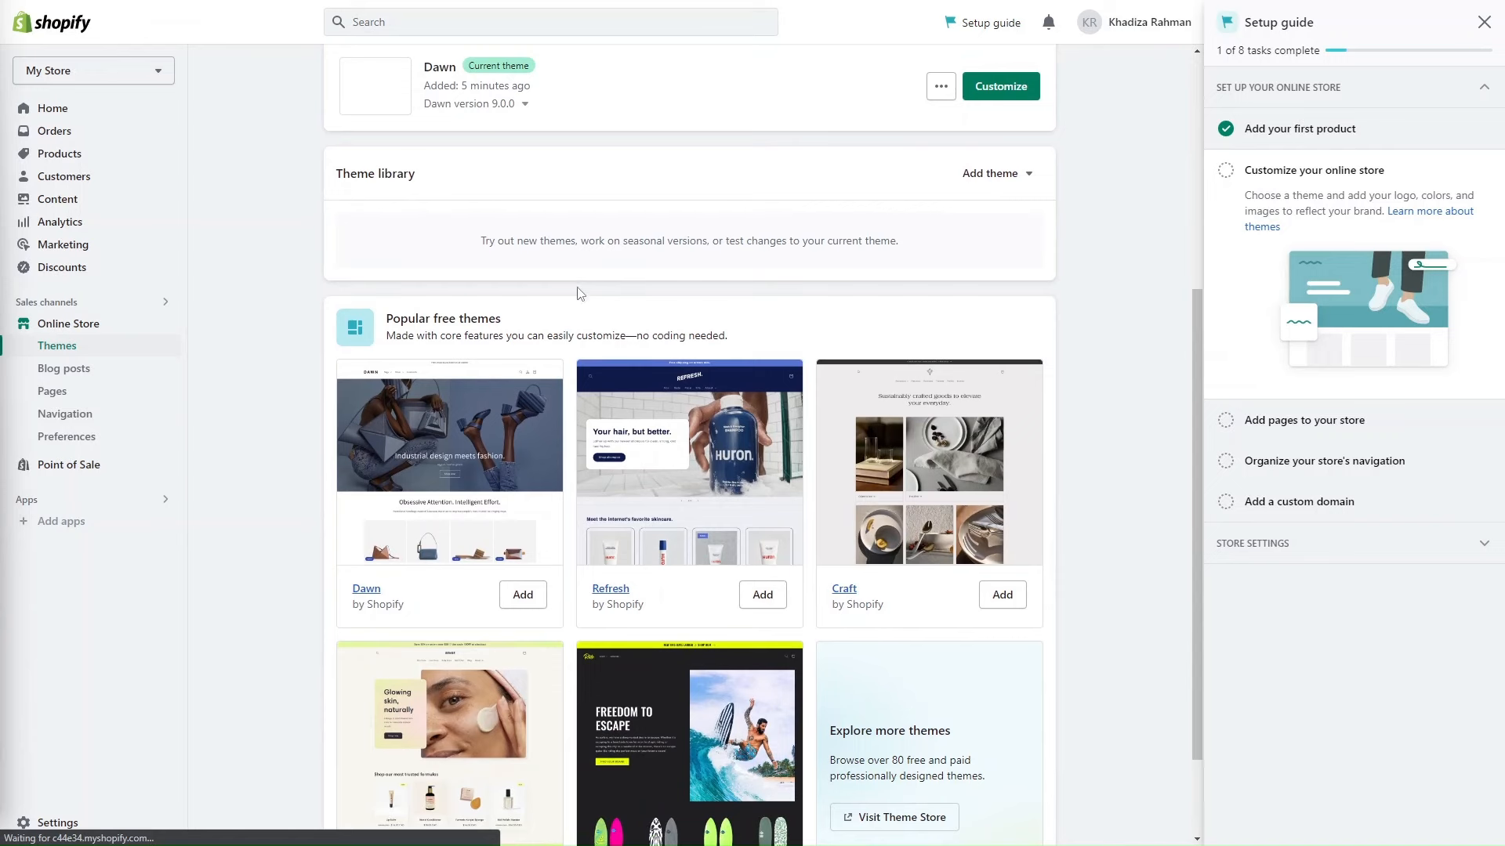
scroll(576, 406, "down", 1)
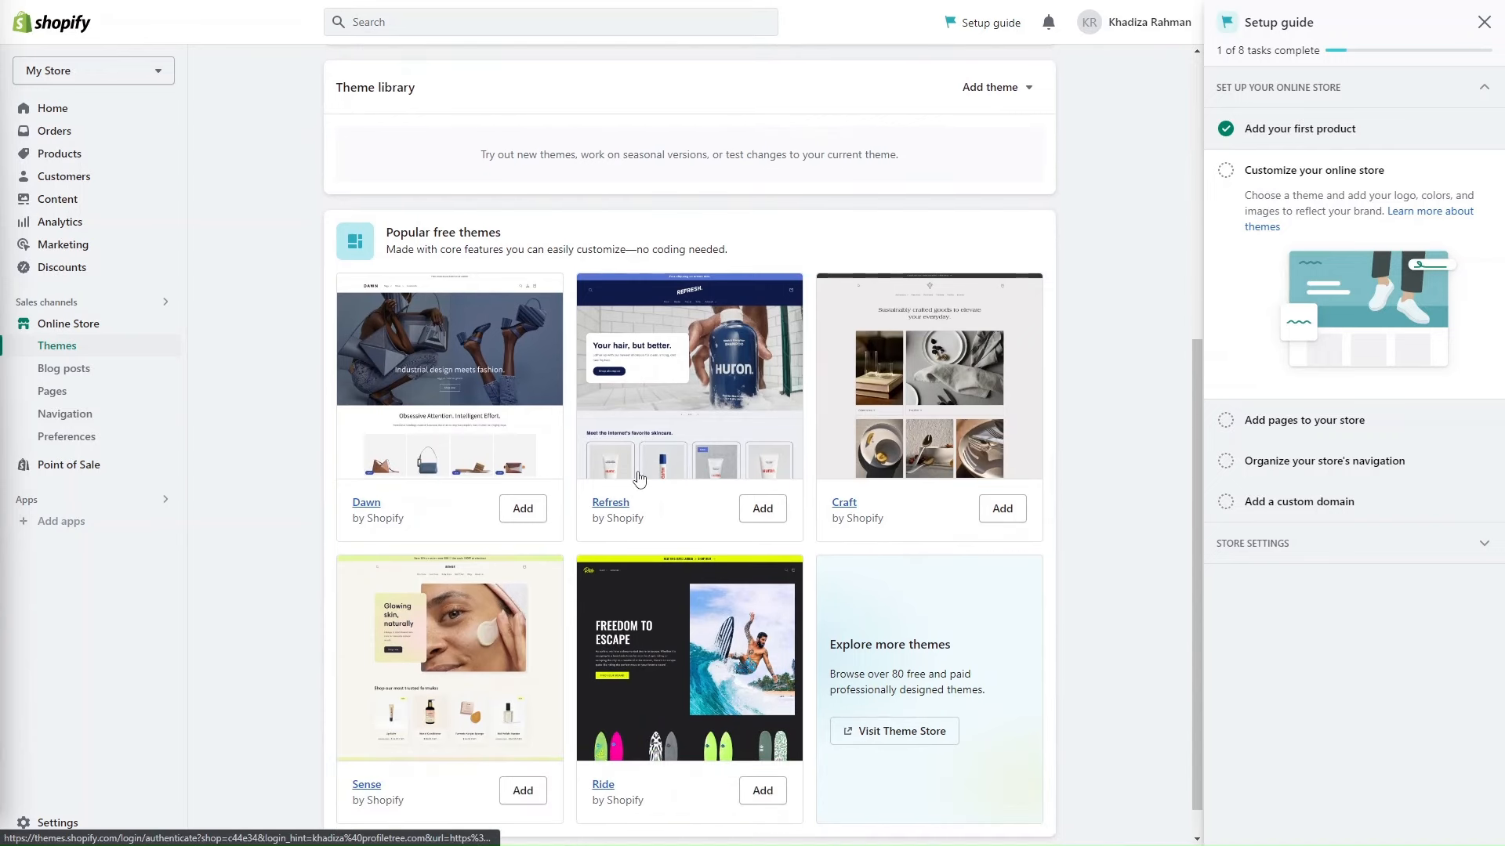
scroll(631, 548, "down", 1)
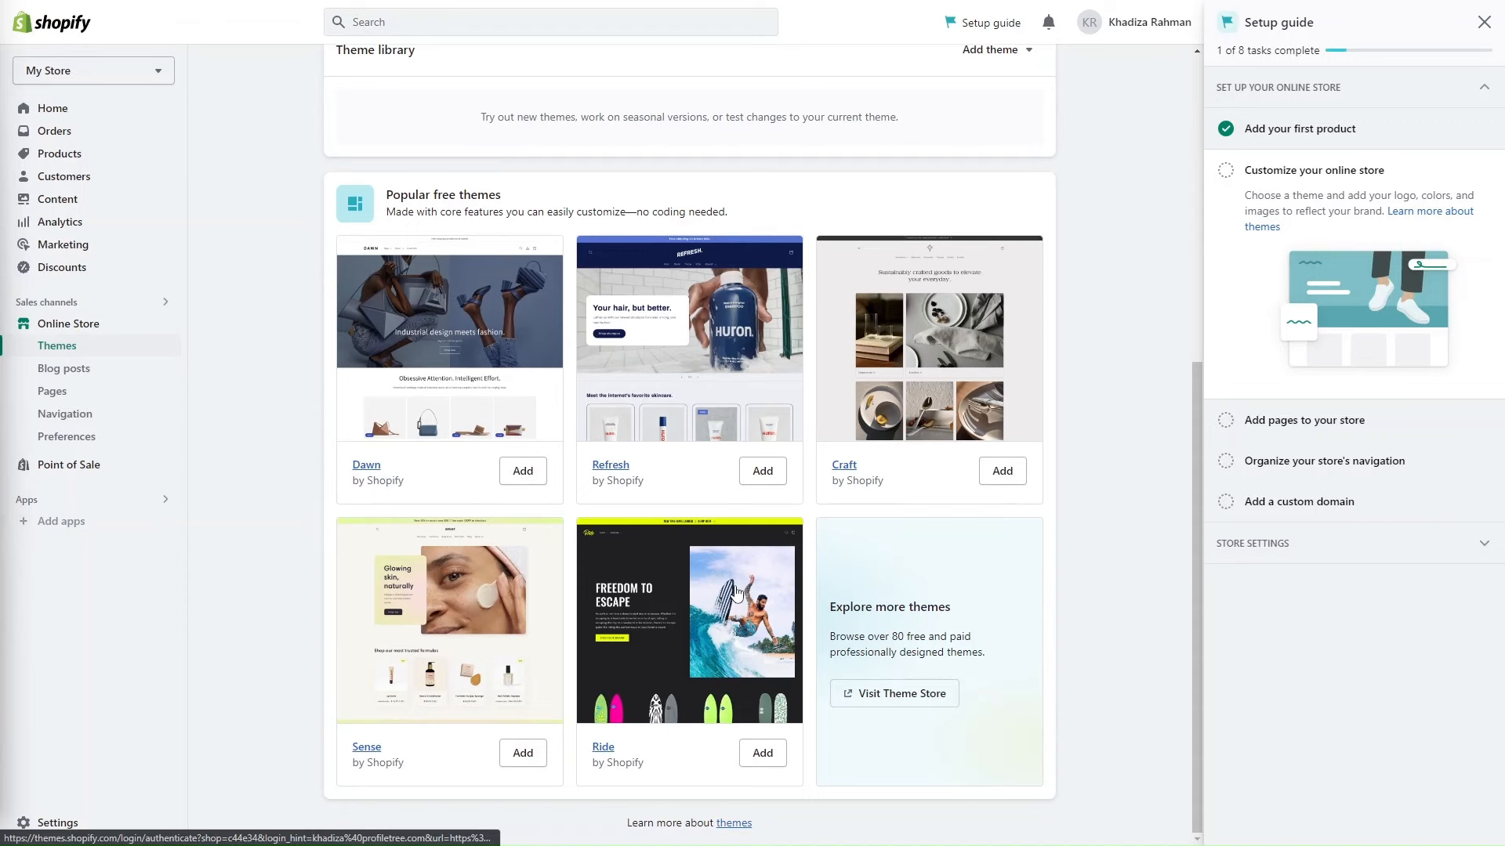
scroll(737, 594, "up", 1)
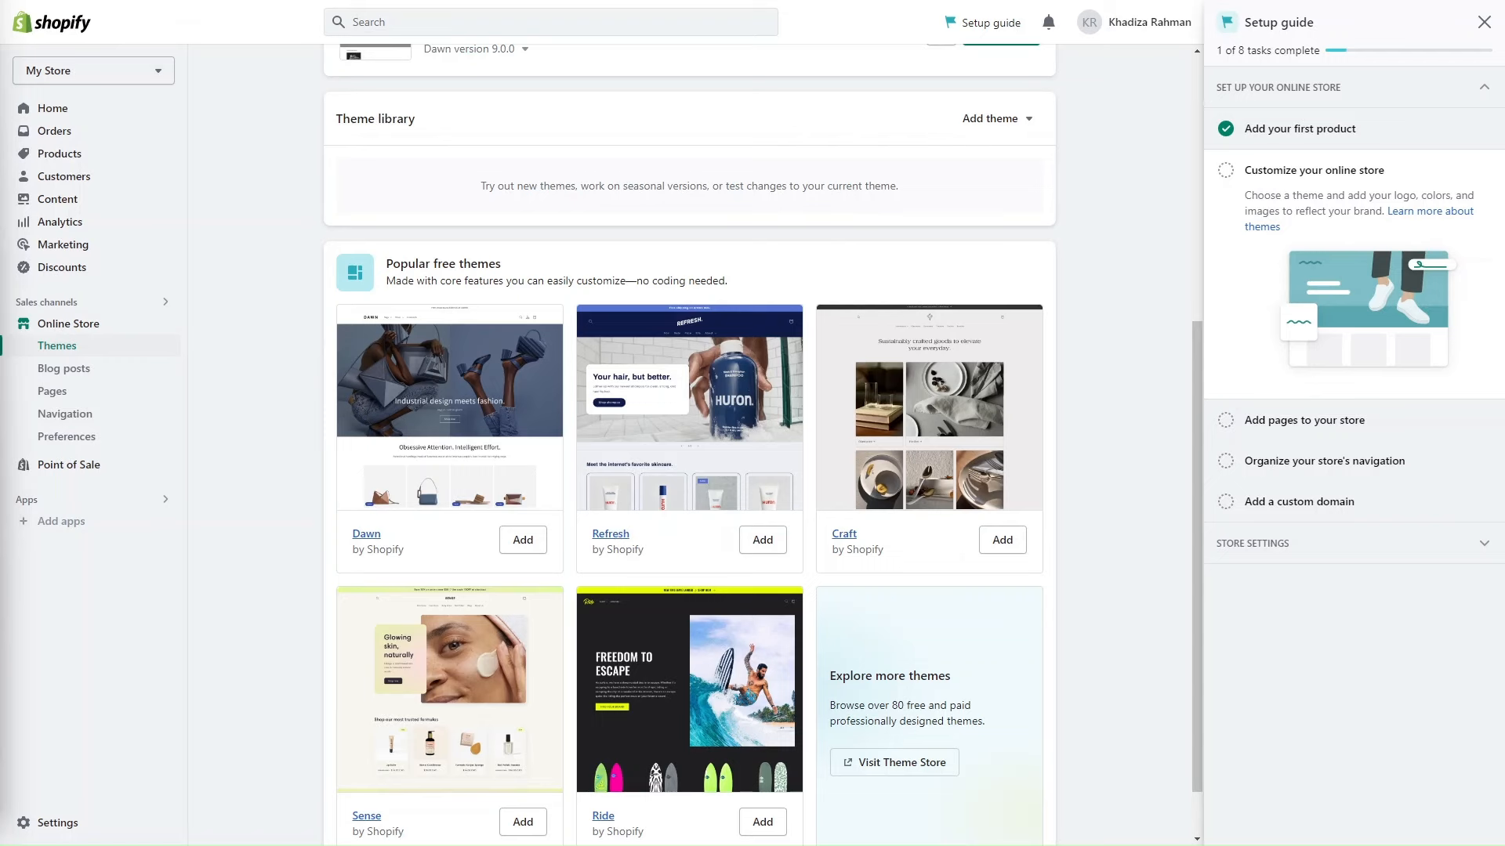
scroll(611, 339, "up", 5)
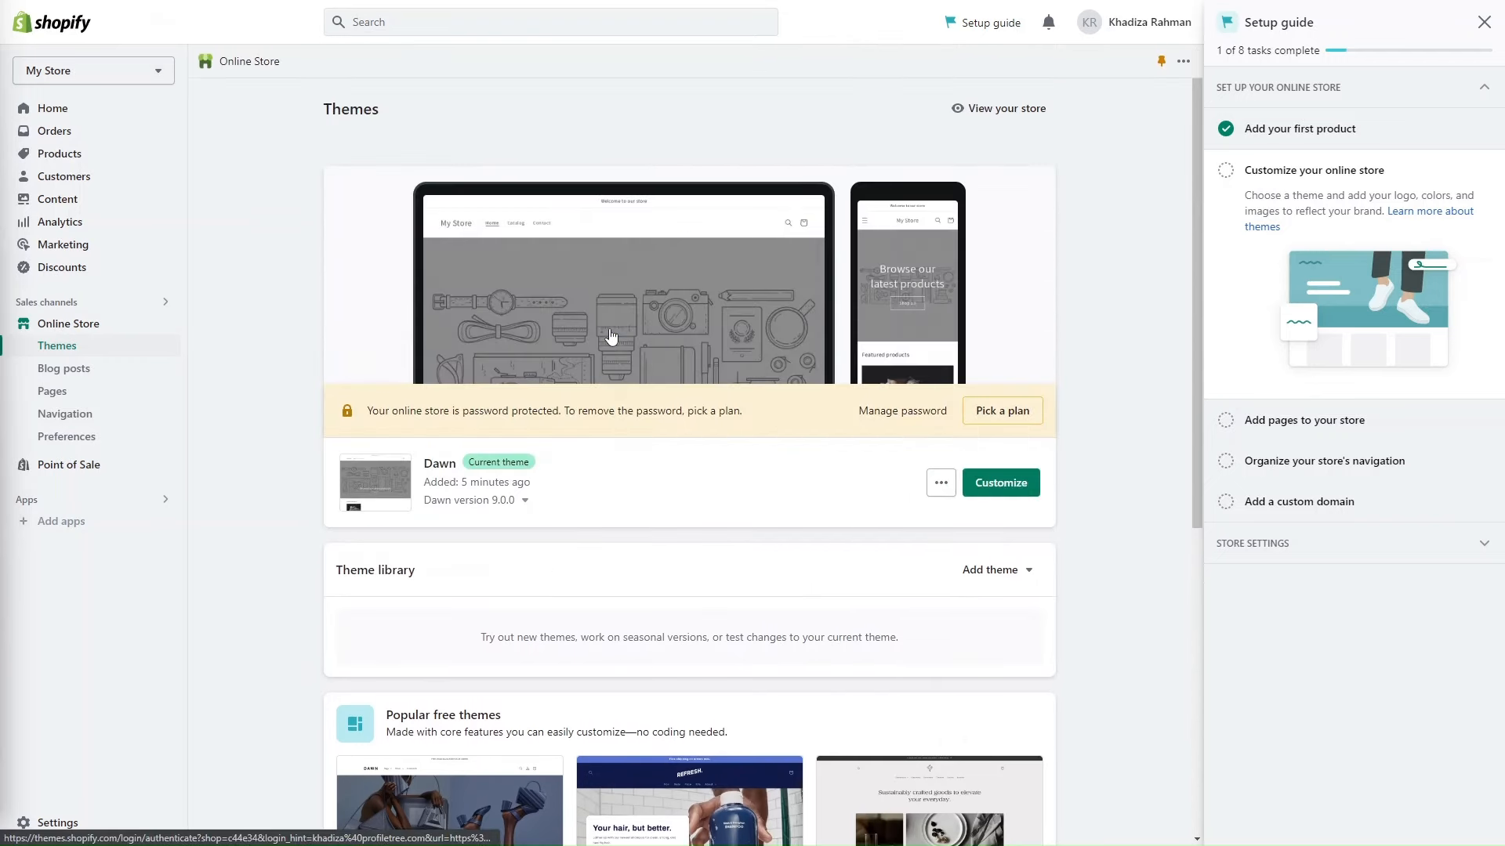
Step: Open the current Dawn theme for customization and look over its home page preview
left_click(989, 486)
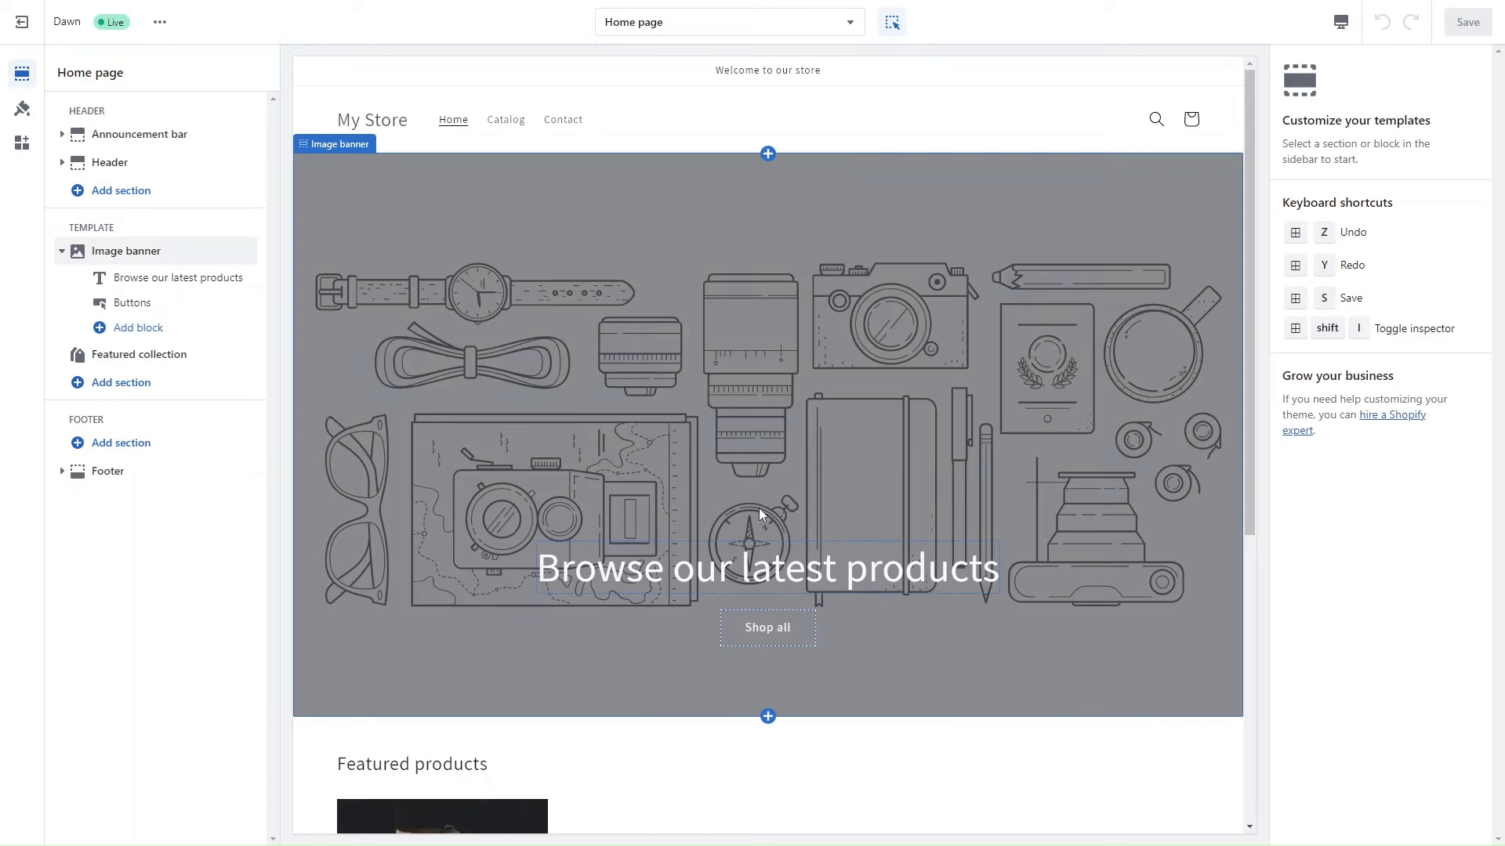
scroll(759, 513, "down", 6)
scroll(759, 514, "up", 6)
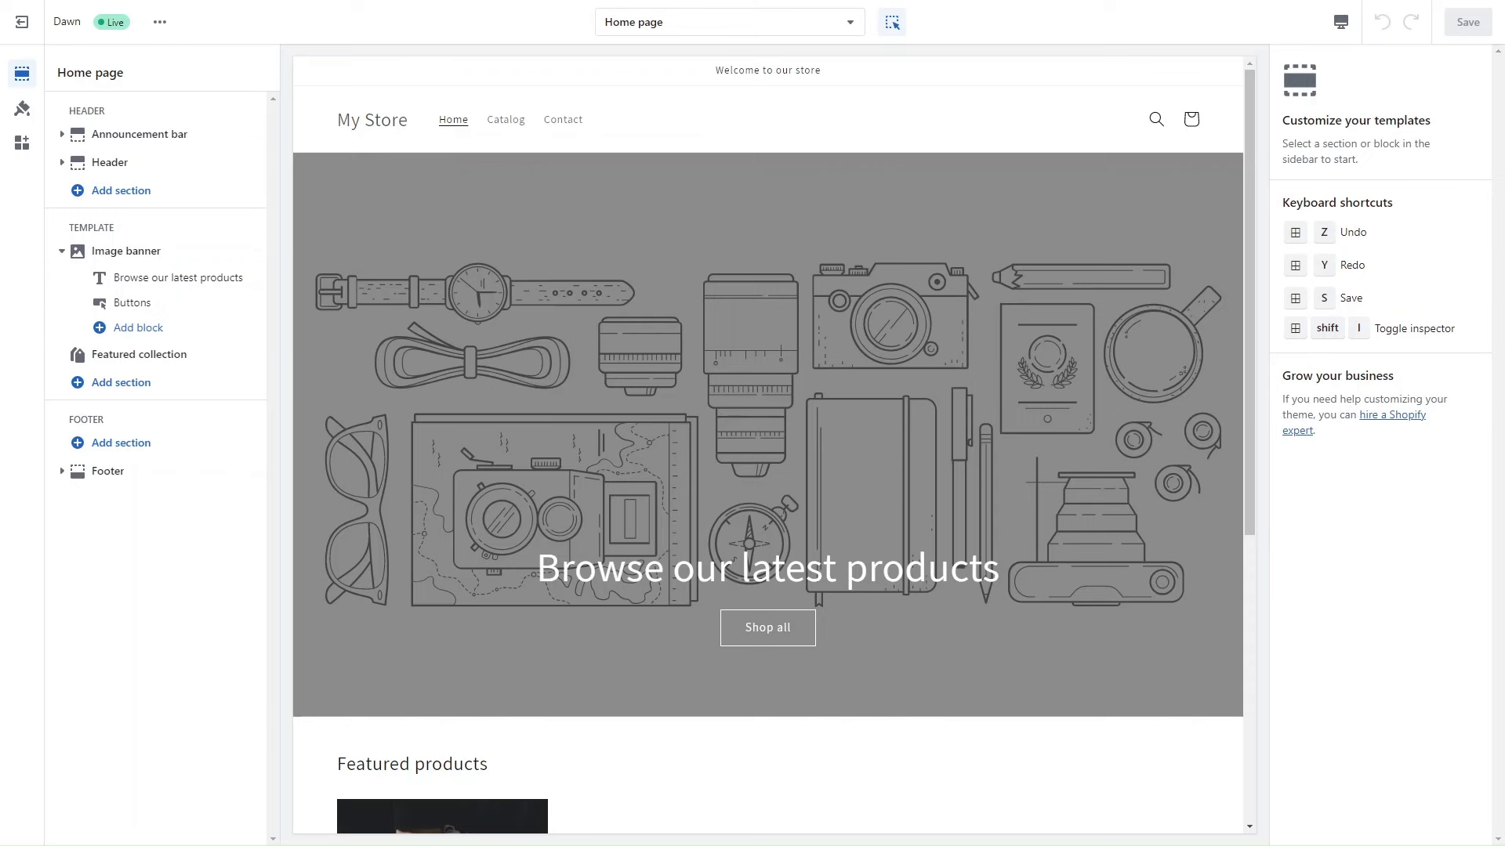
Step: Examine the theme settings for logo, colors, typography and layout
left_click(17, 116)
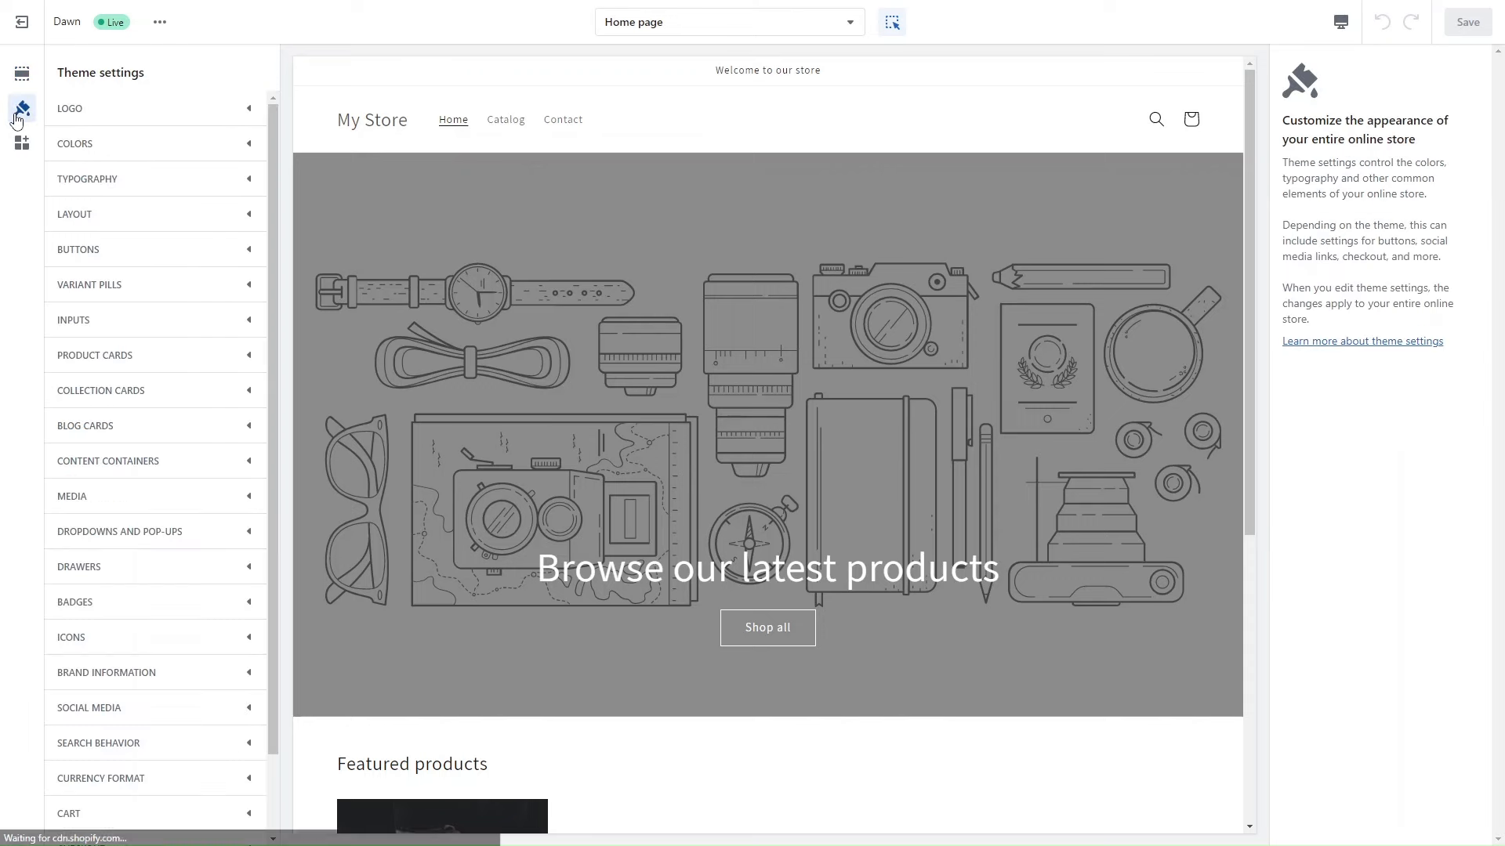
left_click(85, 115)
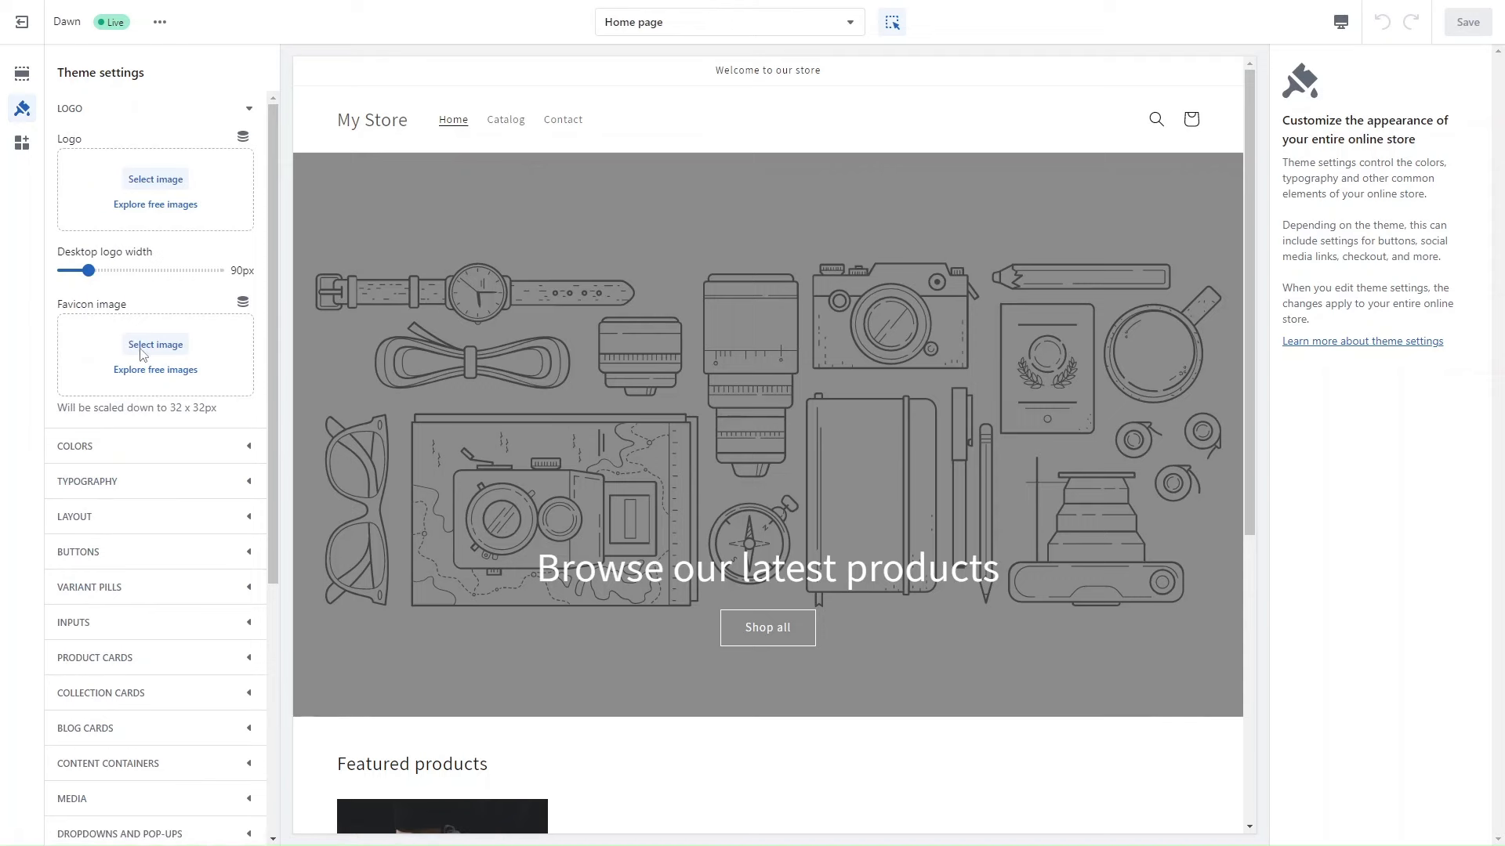
left_click(123, 453)
scroll(119, 412, "down", 3)
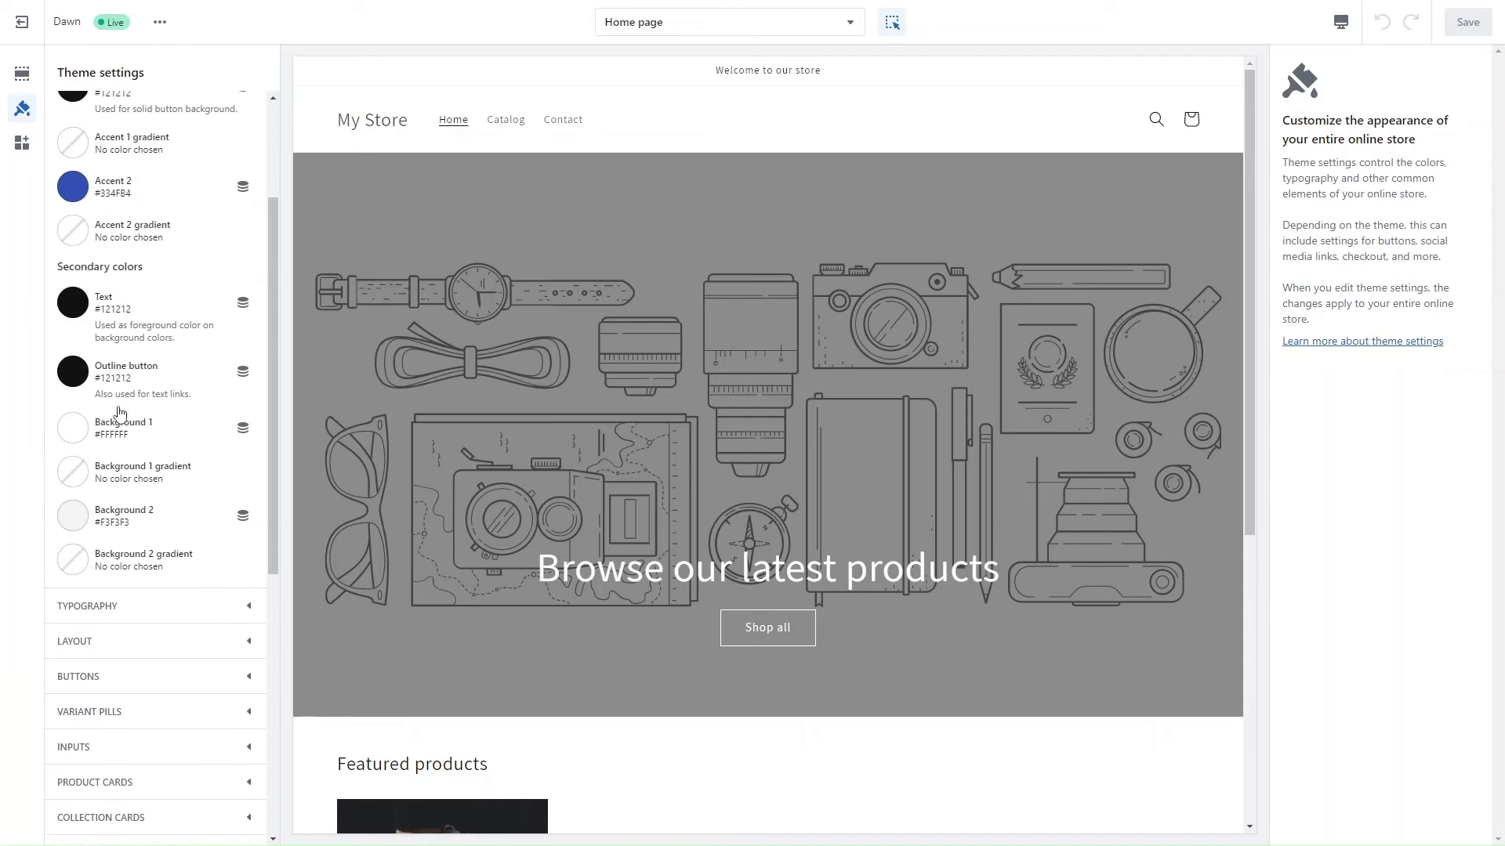
left_click(136, 542)
scroll(138, 544, "down", 8)
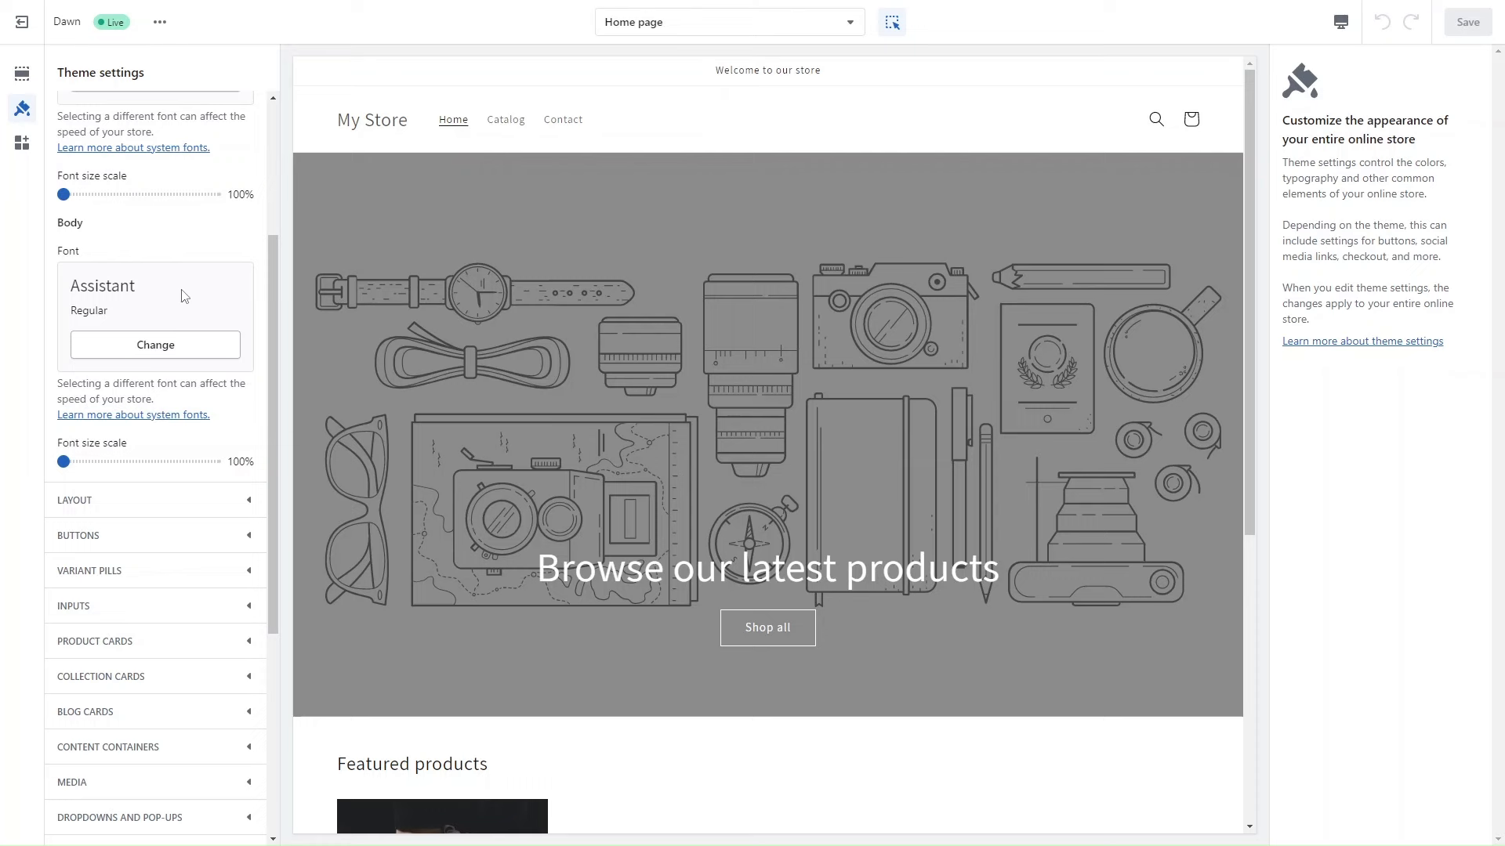
left_click(164, 506)
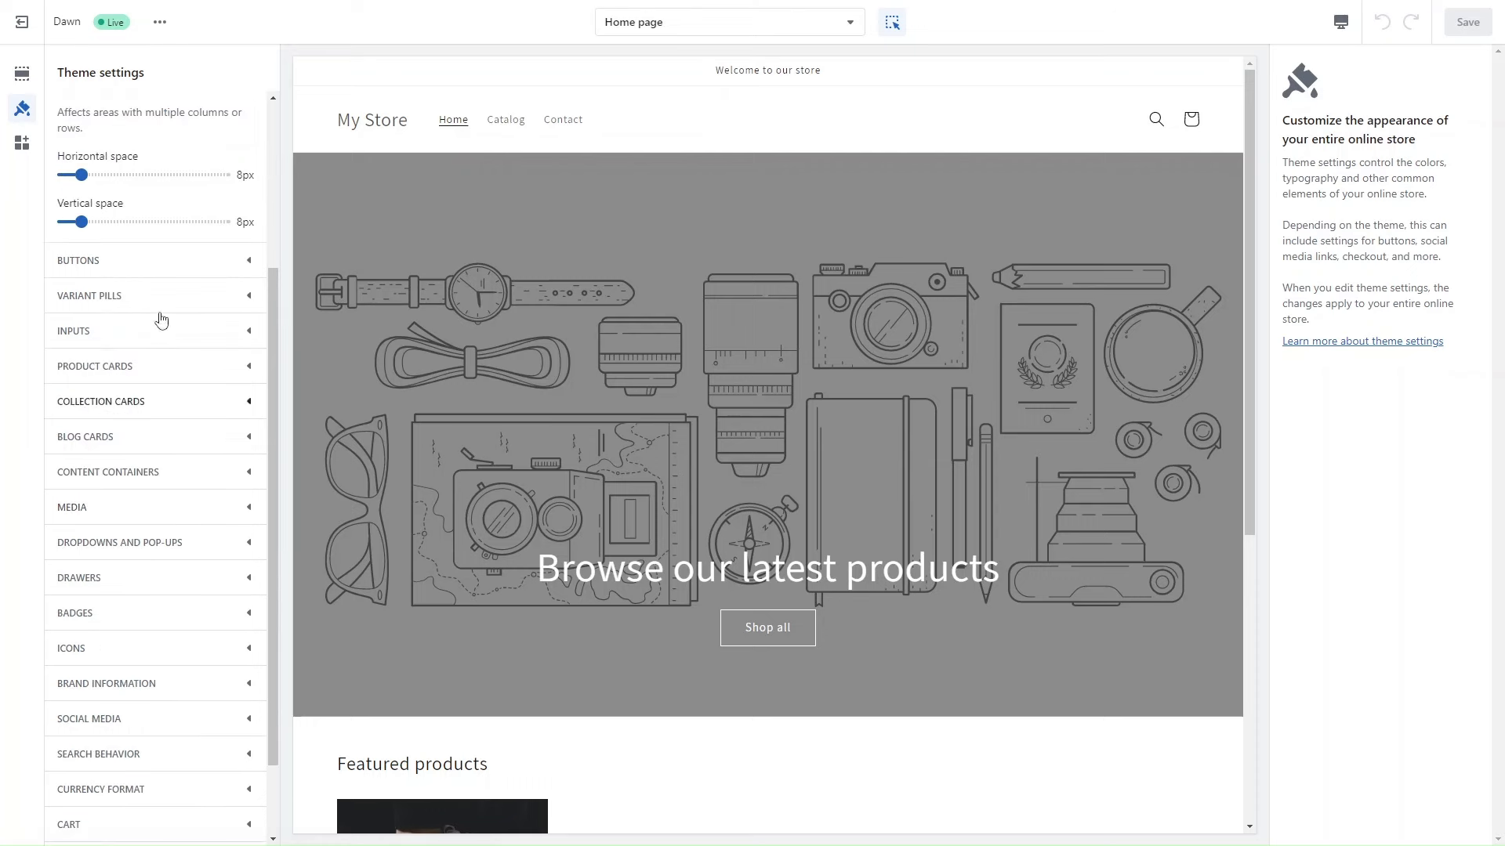
scroll(153, 468, "up", 1)
scroll(141, 403, "up", 4)
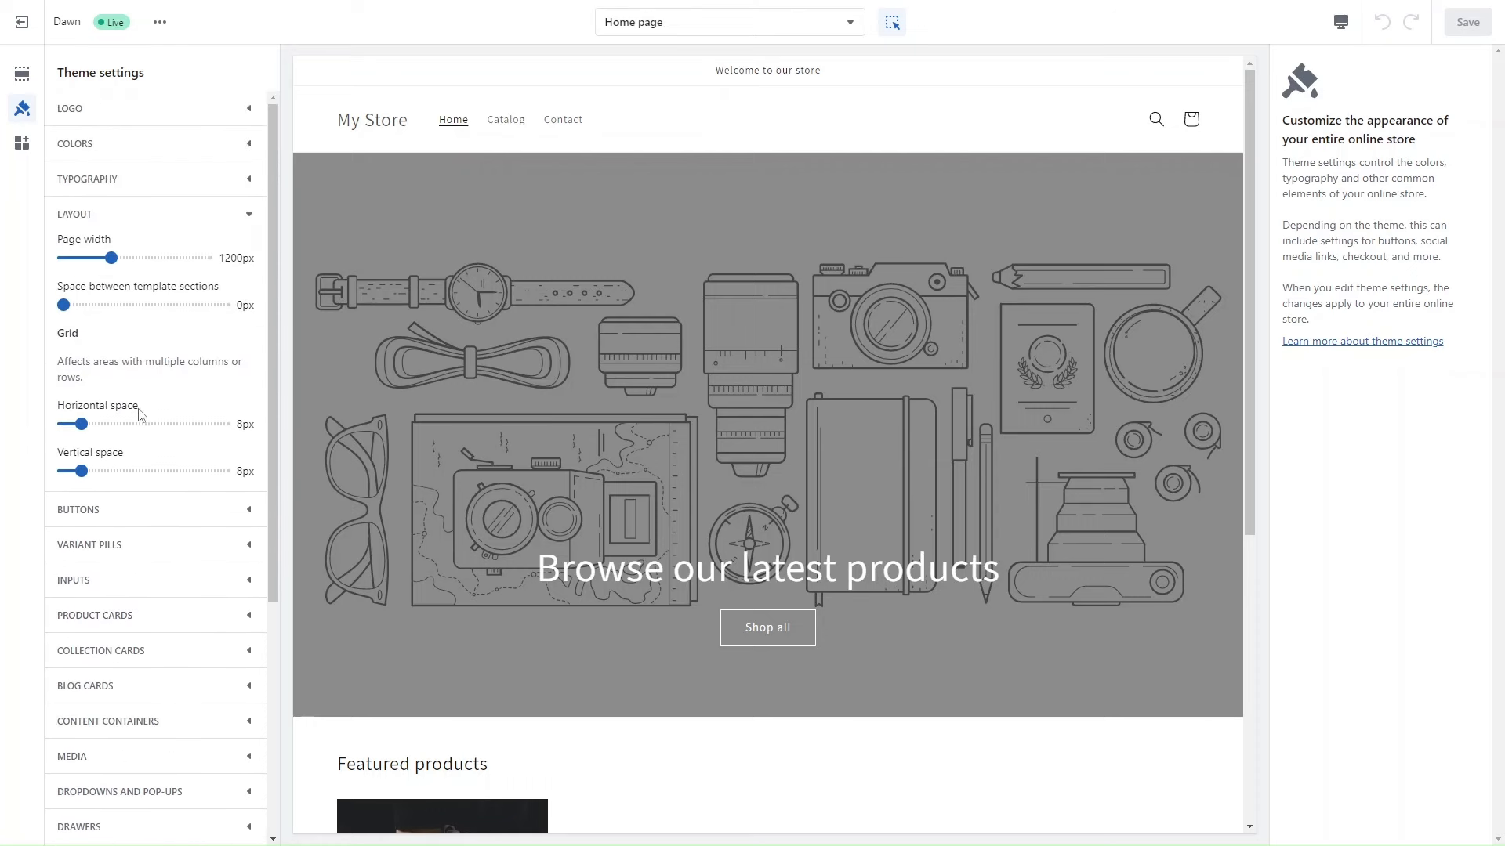
left_click(137, 186)
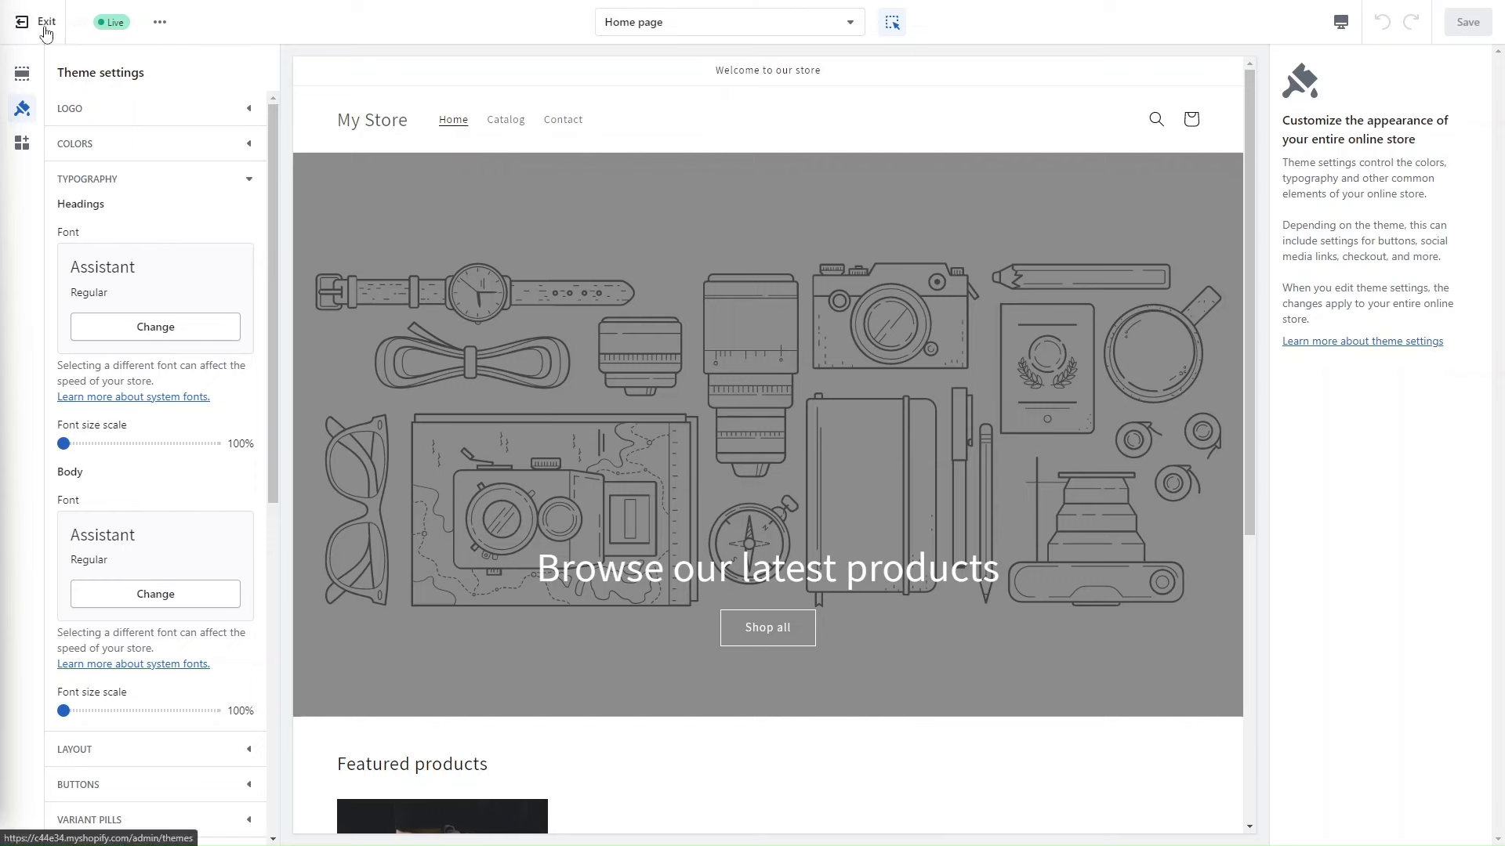
Step: Inspect the settings of the image banner's button and heading, and view the featured products below
left_click(728, 631)
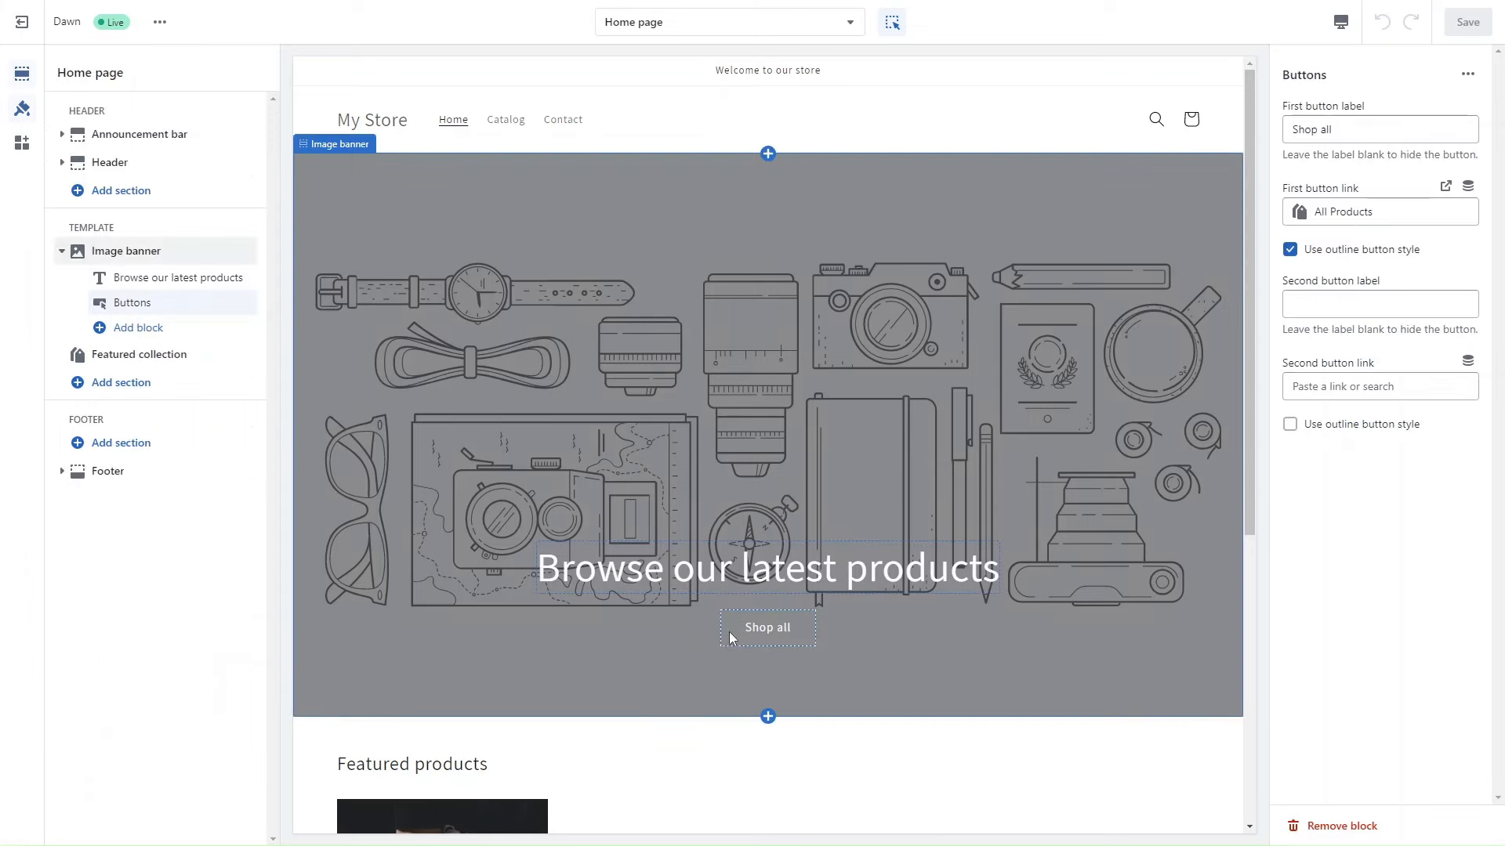
left_click(781, 574)
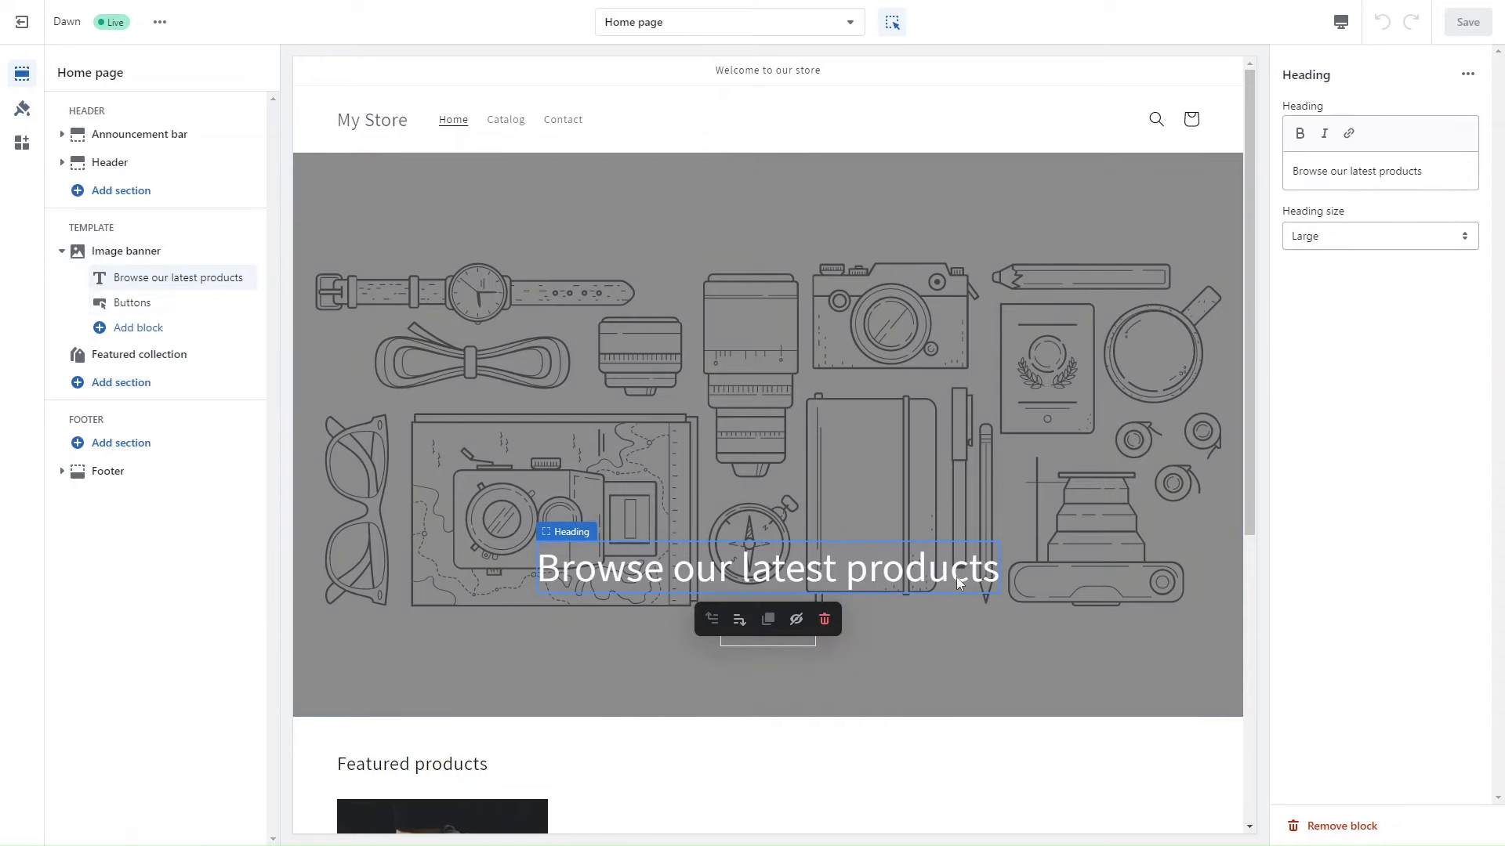
scroll(709, 585, "down", 3)
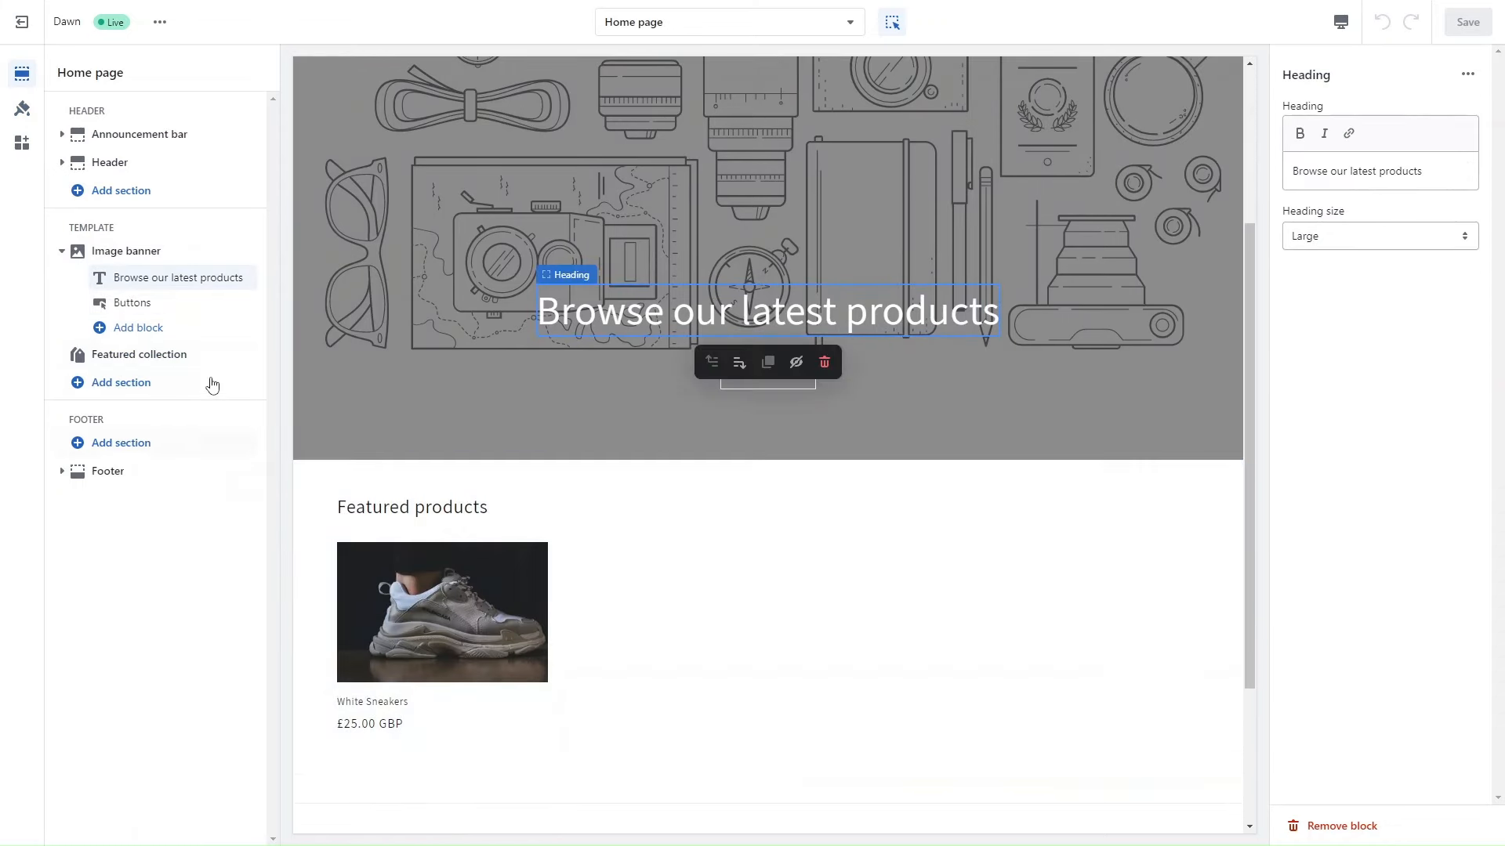
Step: Set the theme's solid button label color to #DD1D1D, save the theme, and exit the theme editor
left_click(19, 108)
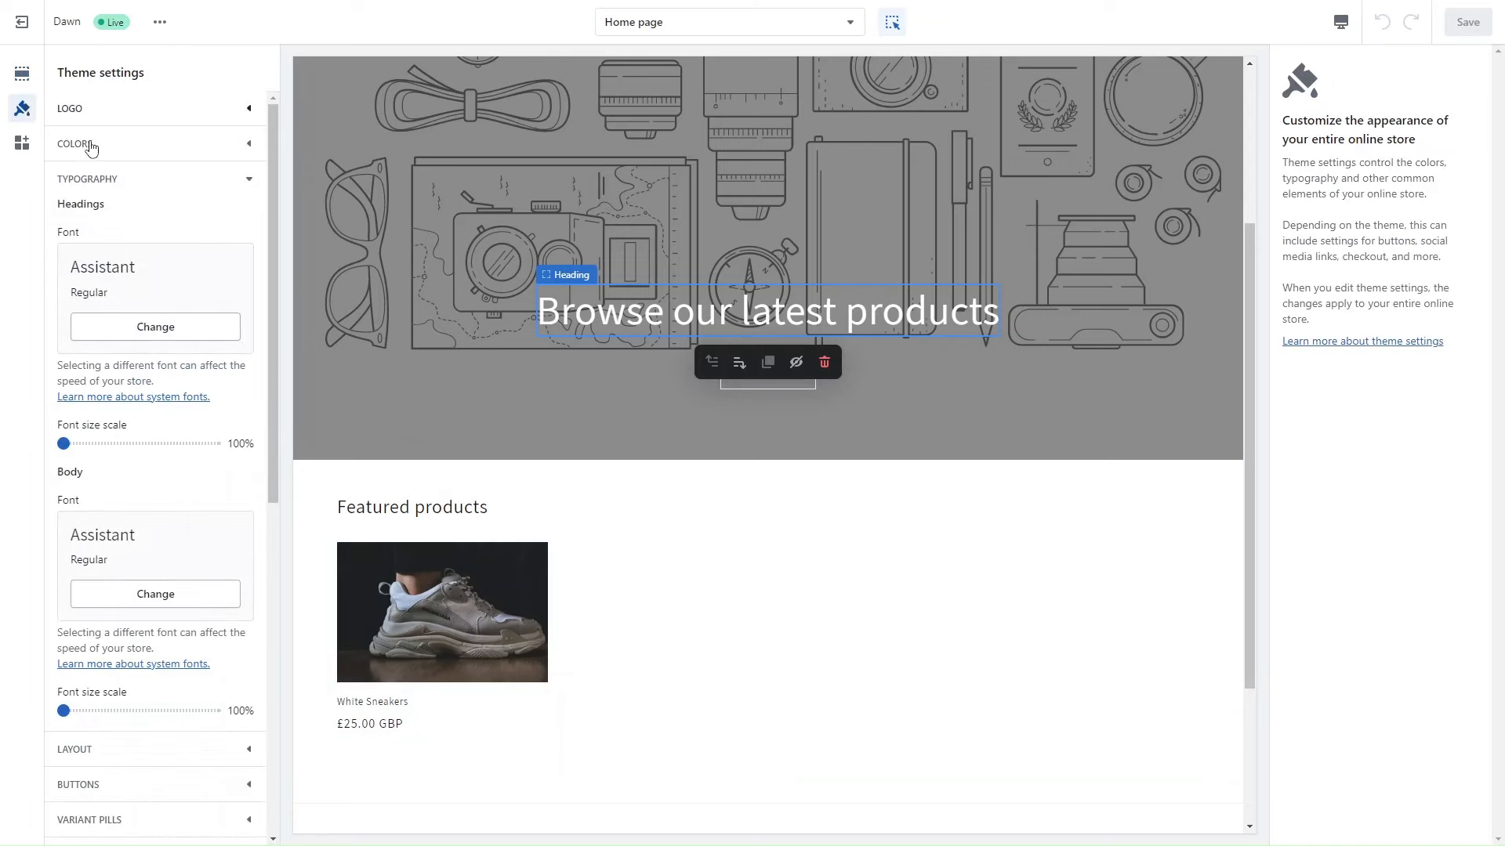
left_click(87, 144)
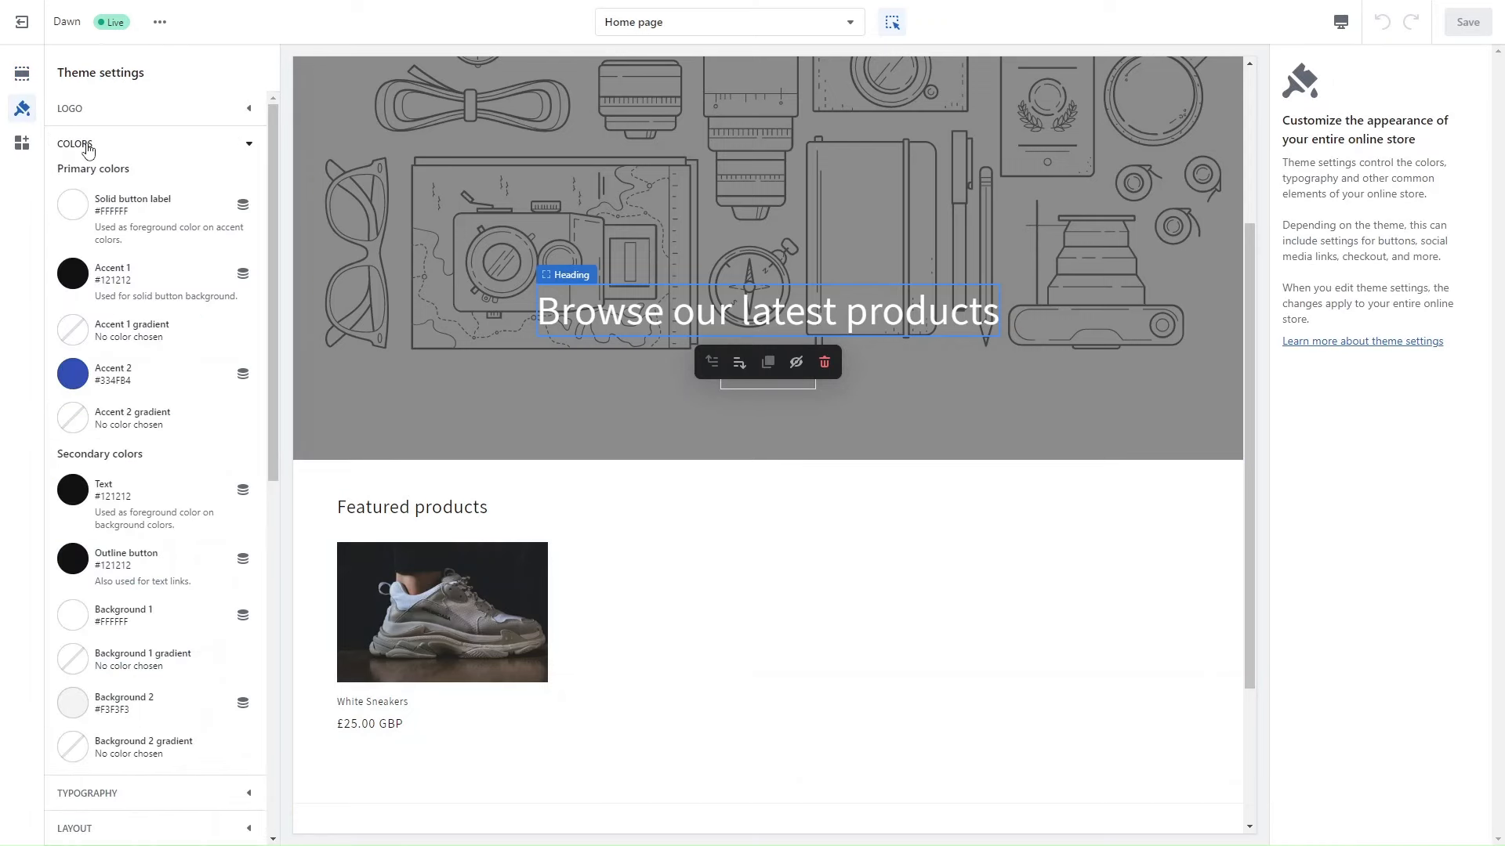
left_click(73, 217)
left_click(100, 449)
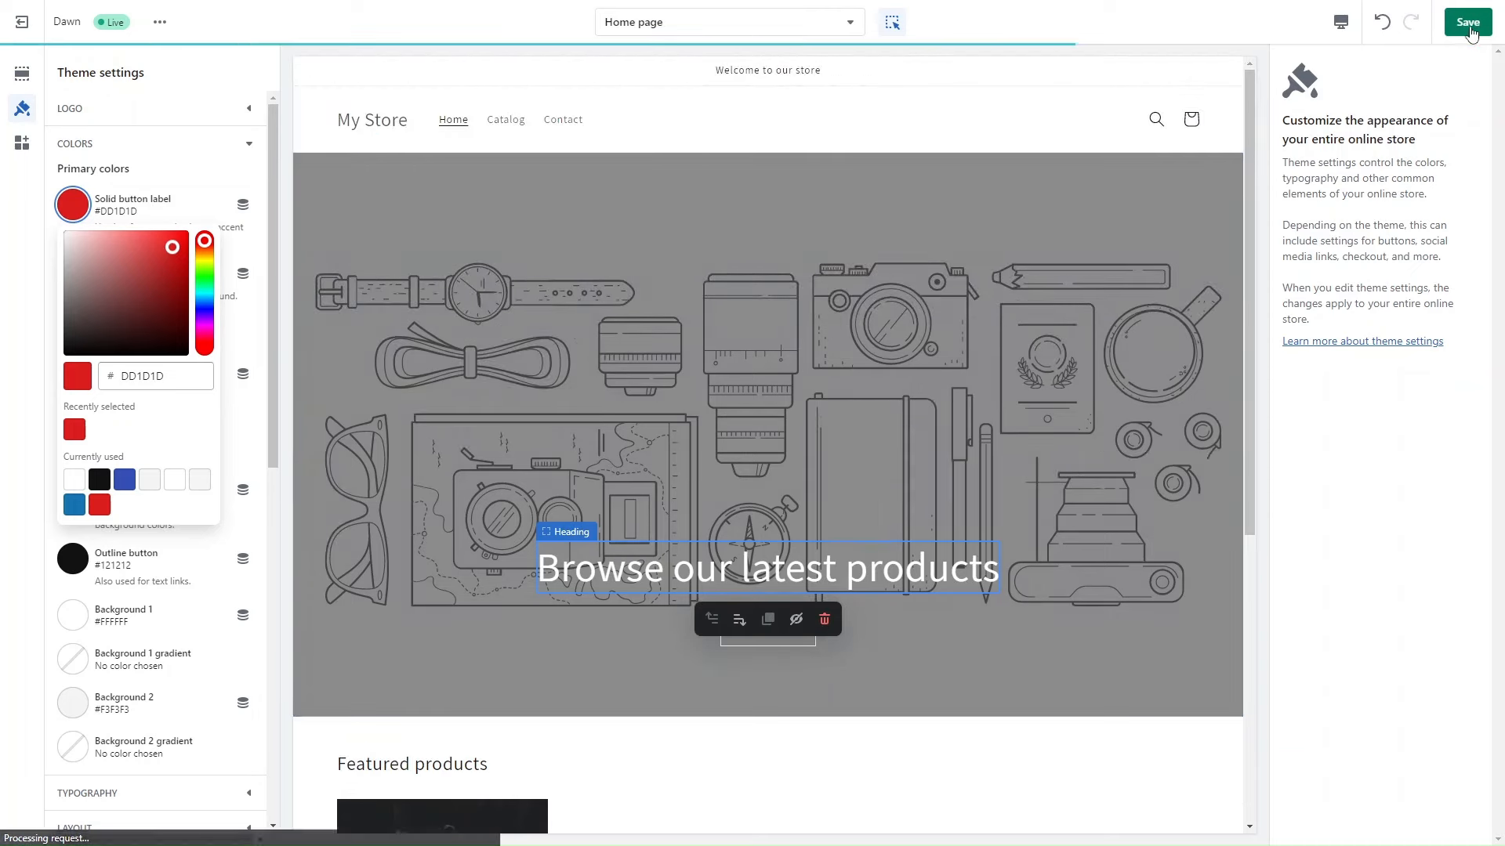
left_click(1469, 24)
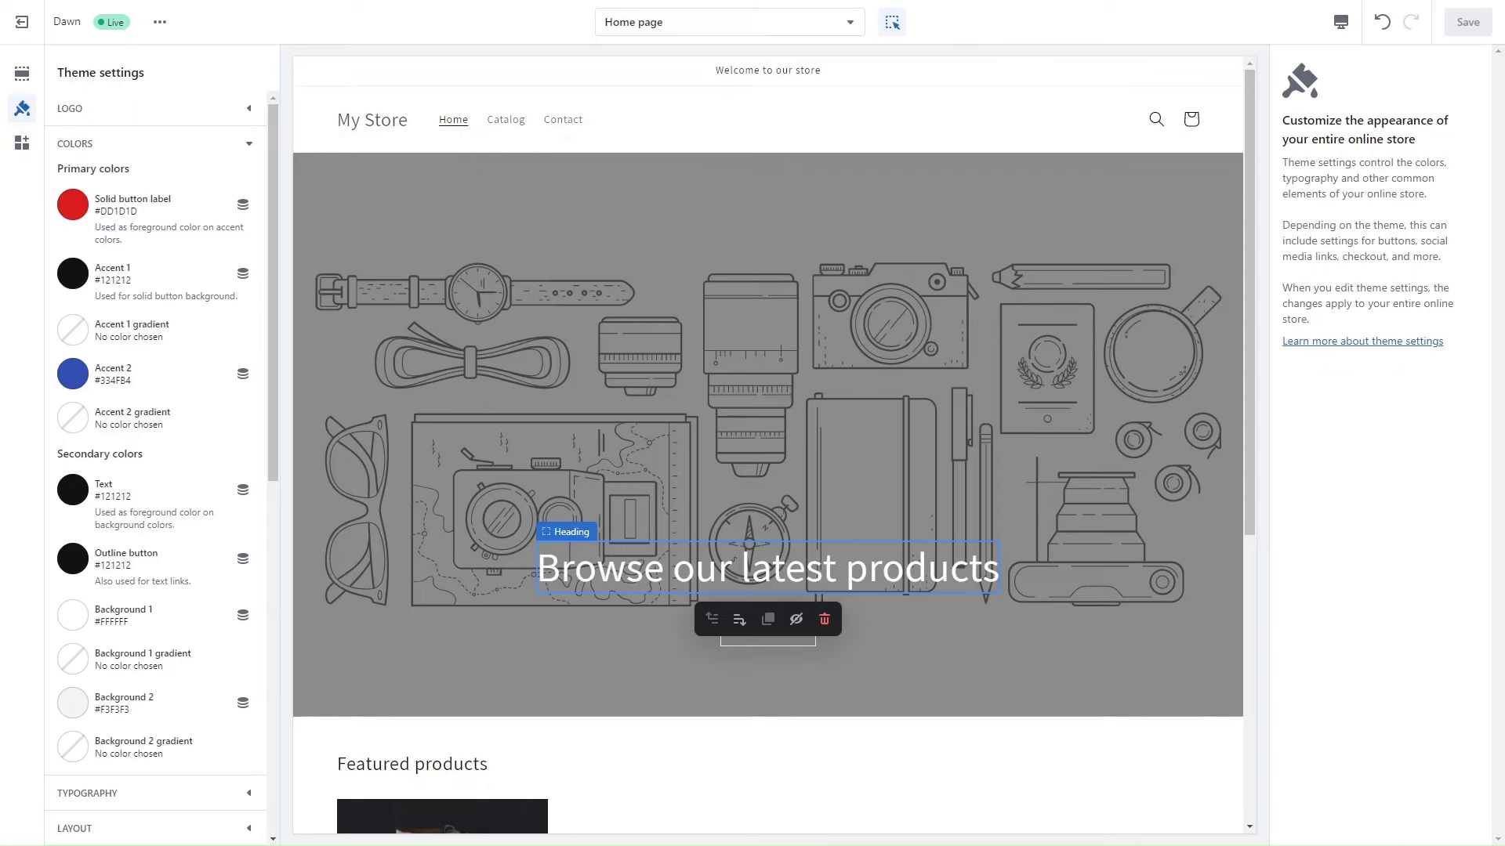
left_click(24, 22)
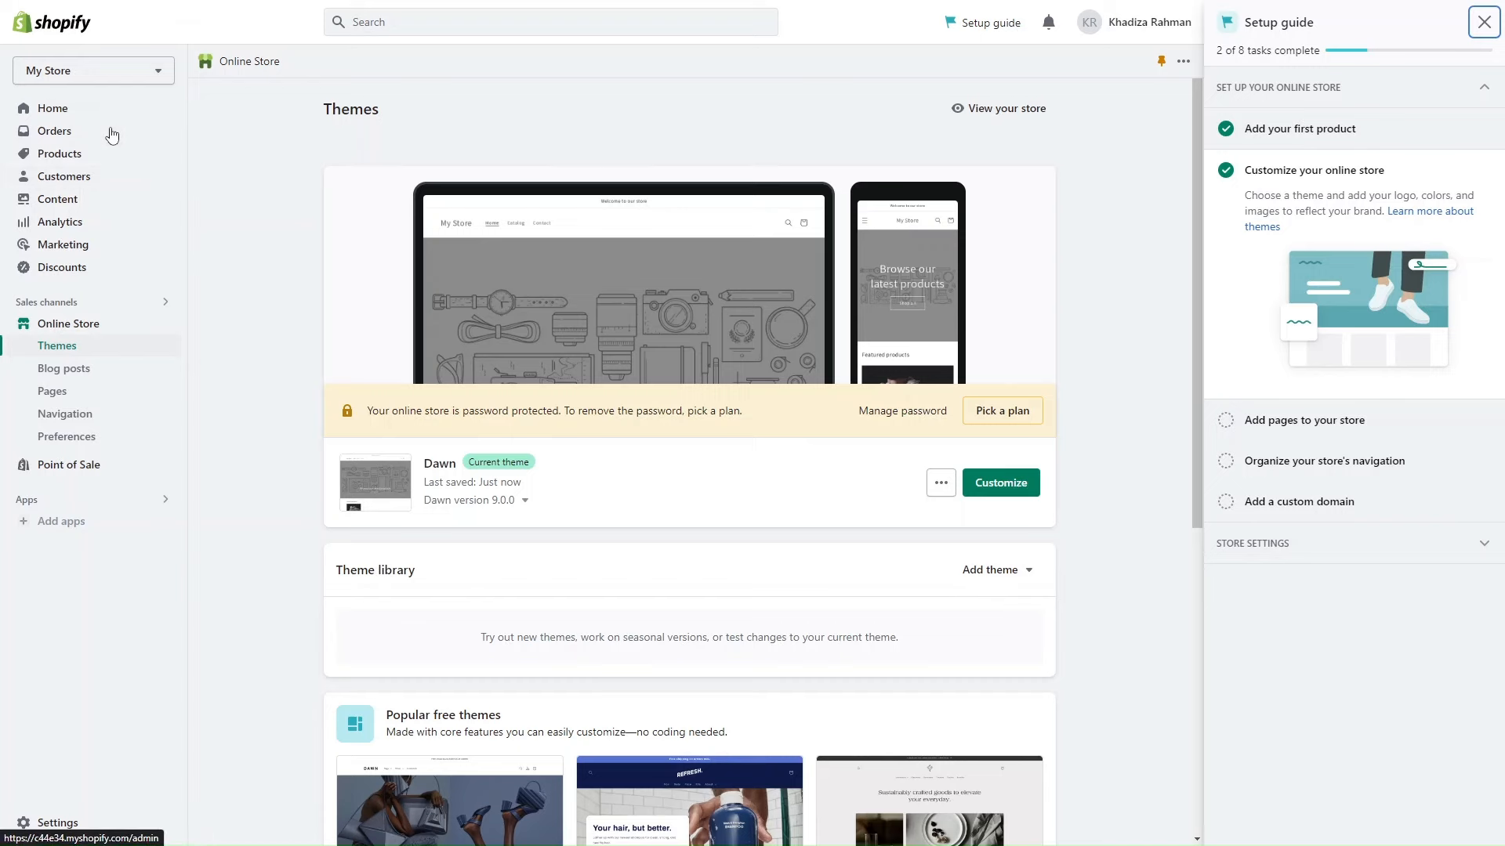
Step: Start a new online store page from the setup guide and title it About US
left_click(118, 126)
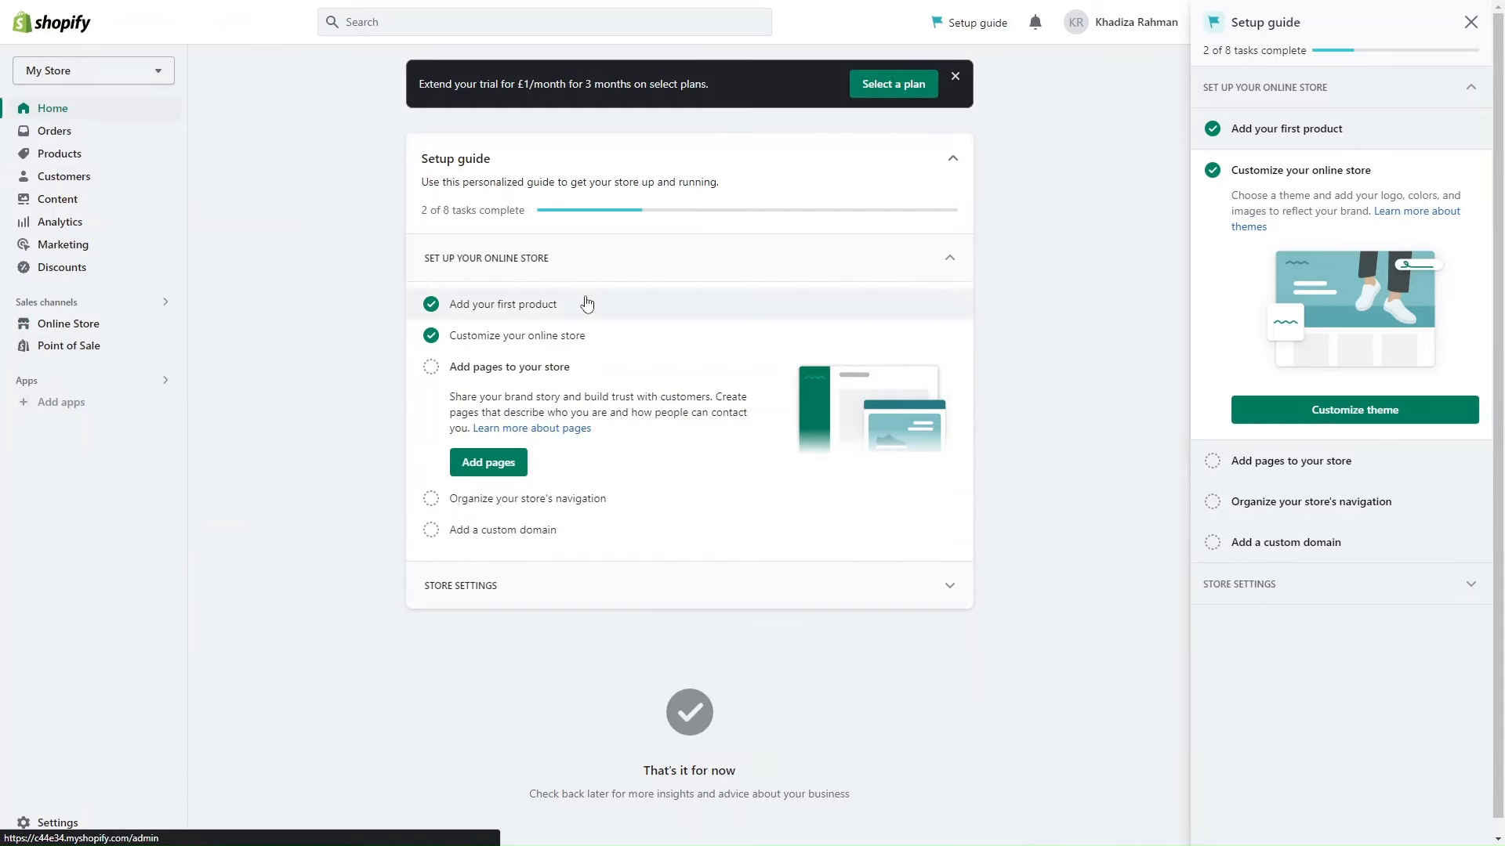
left_click(489, 462)
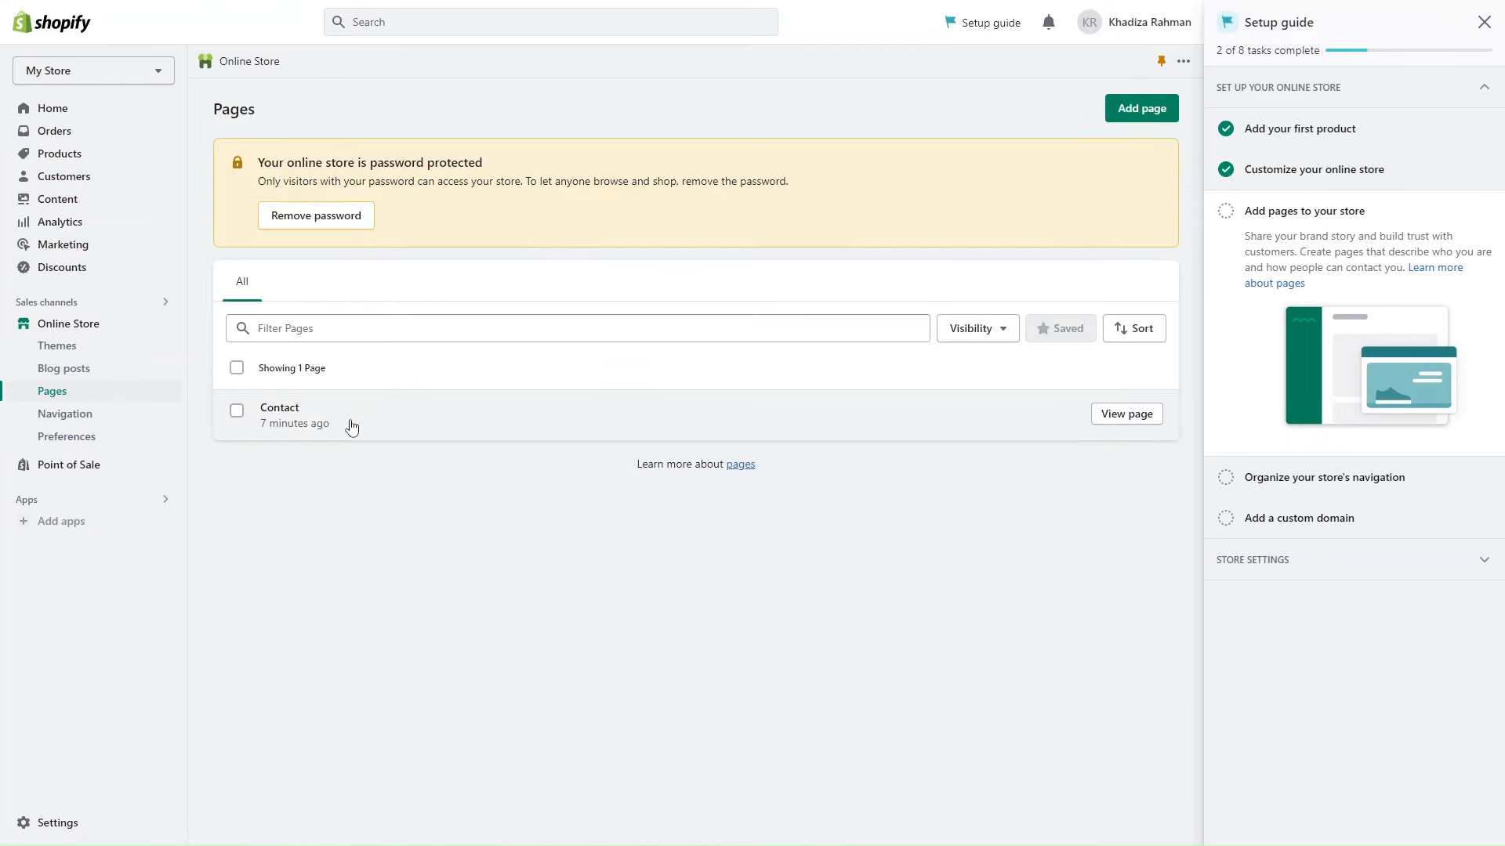
left_click(1138, 107)
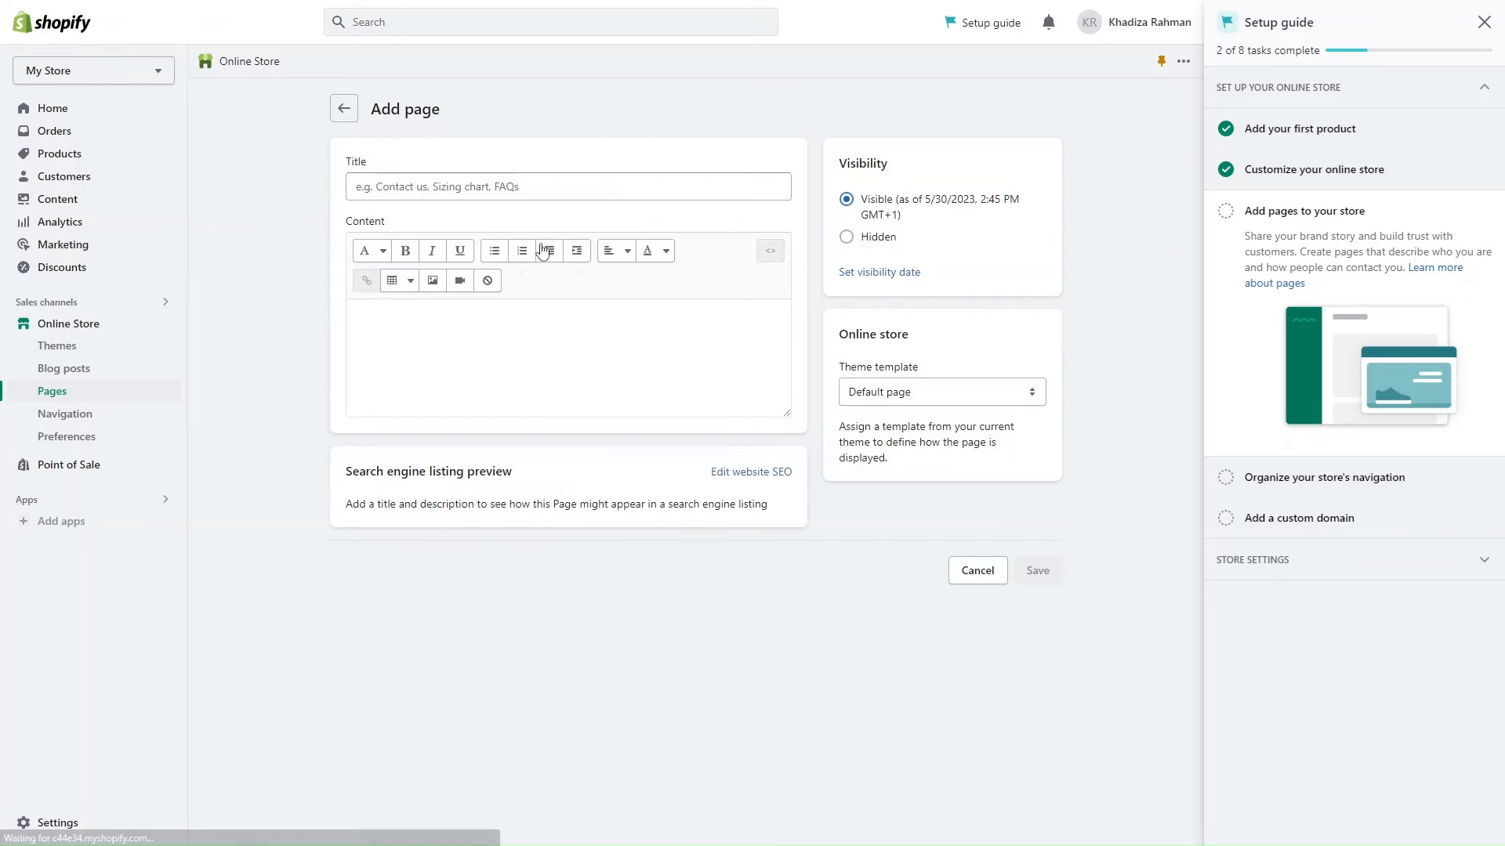
left_click(435, 176)
type("Mens")
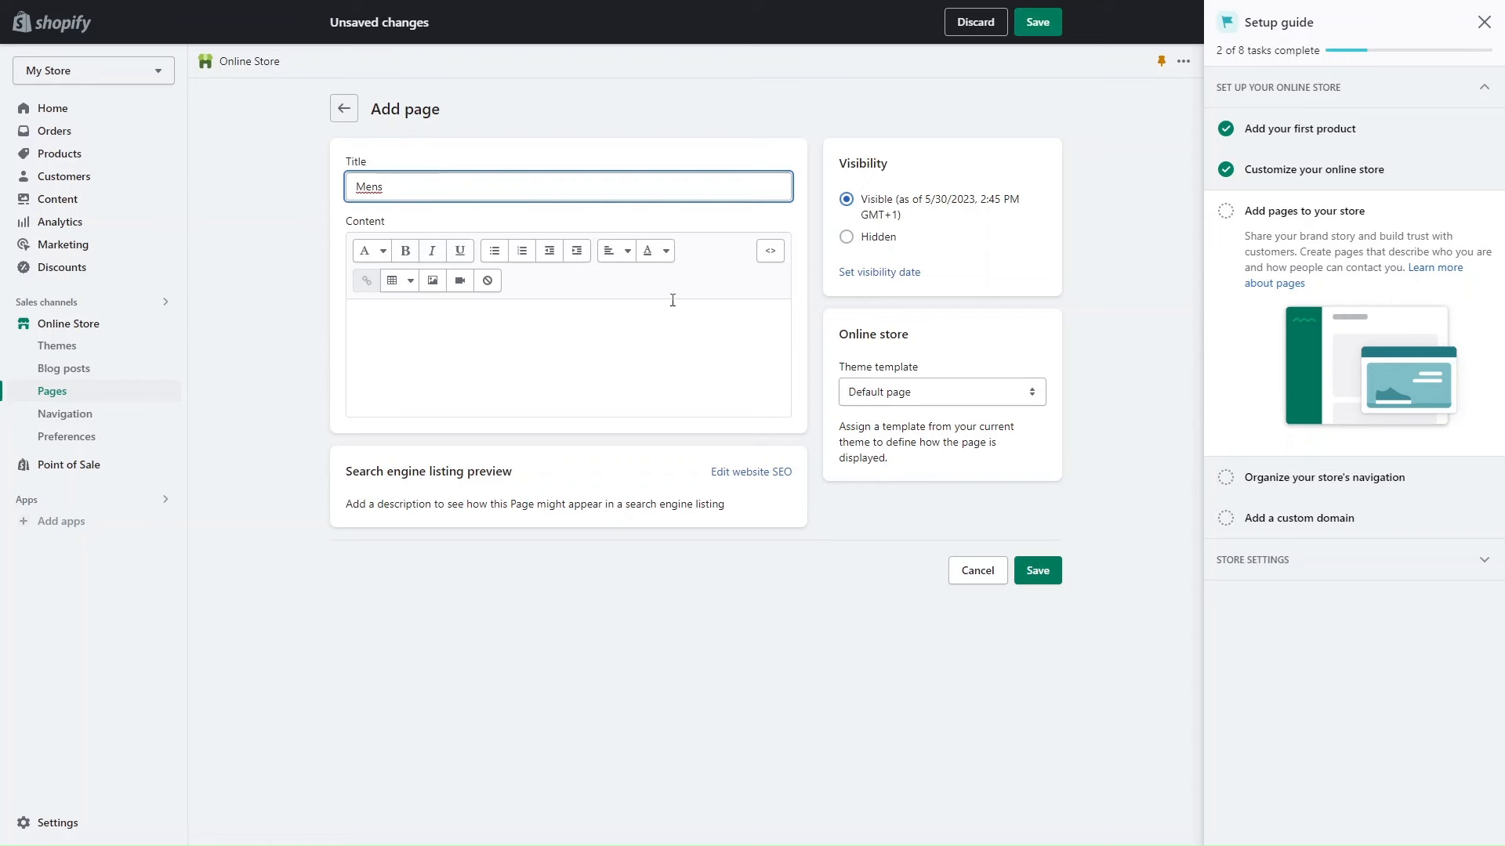
double_click(366, 188)
type("About Us")
Step: Use the Default page theme template for the About US page, leave its content empty, and save the page
left_click(875, 392)
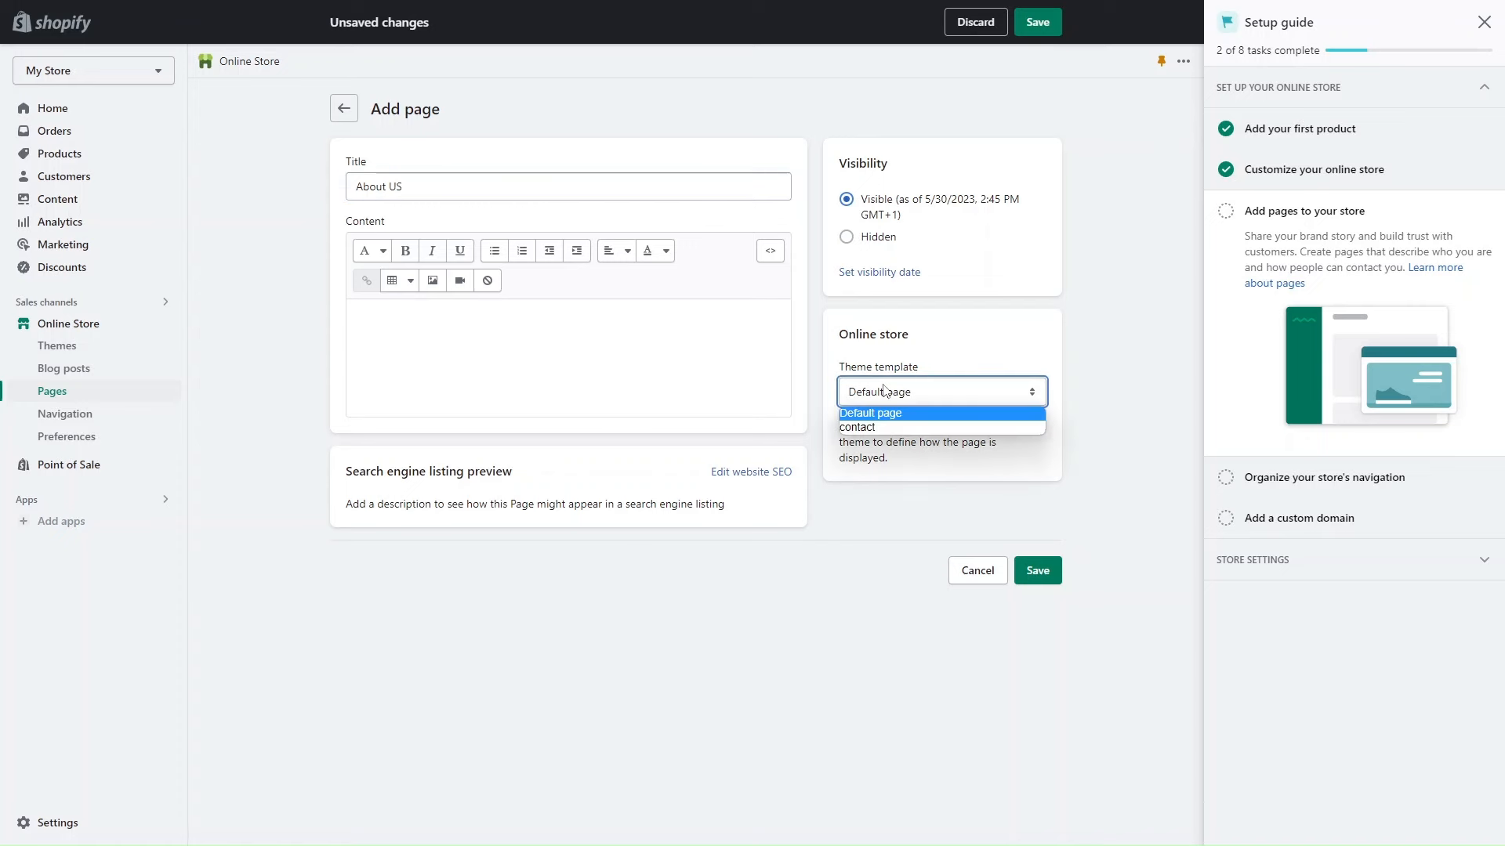
left_click(874, 416)
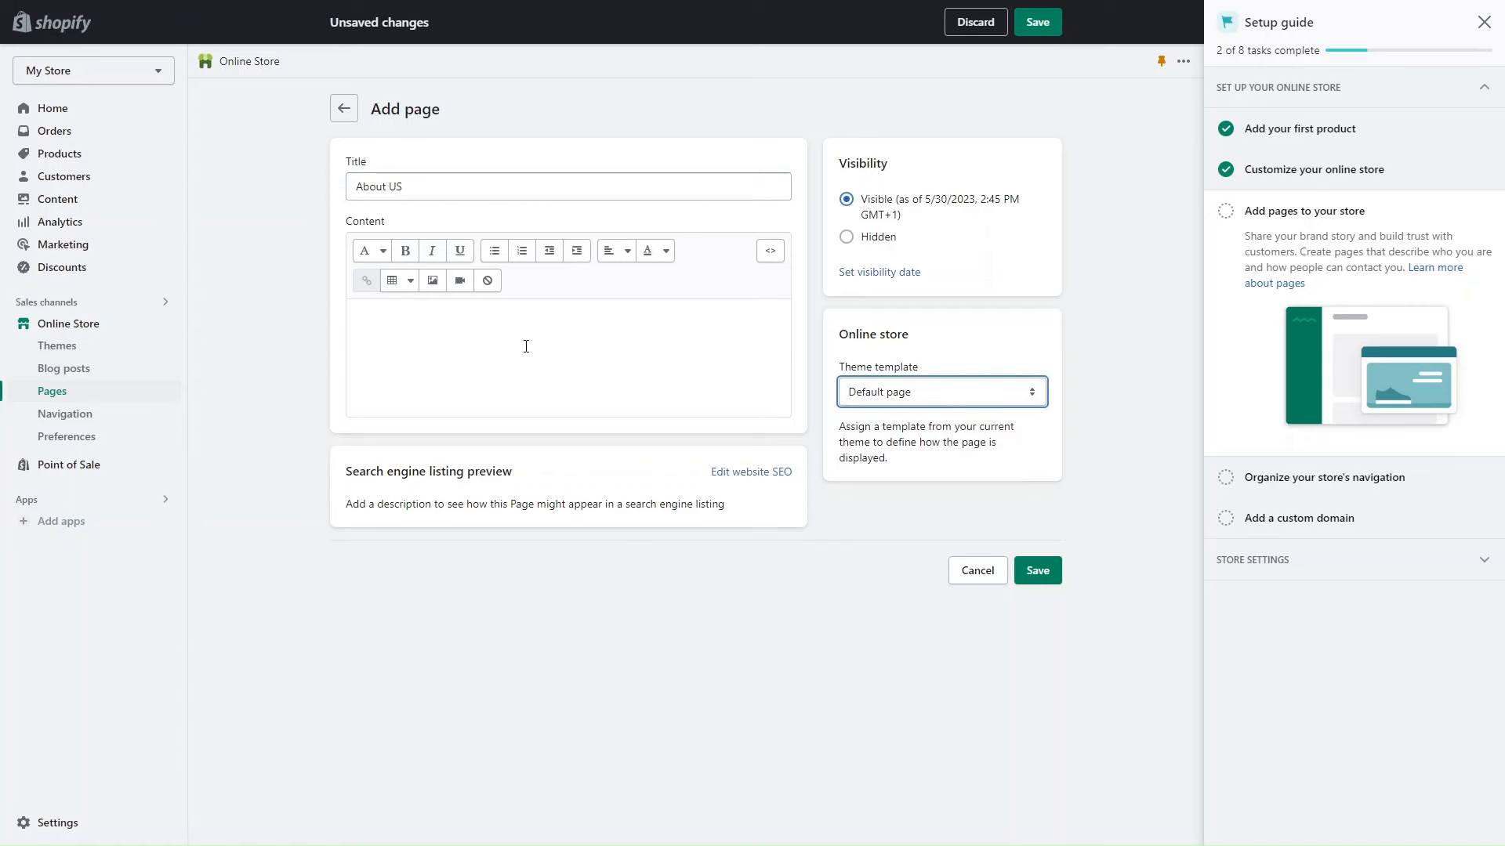
left_click(572, 351)
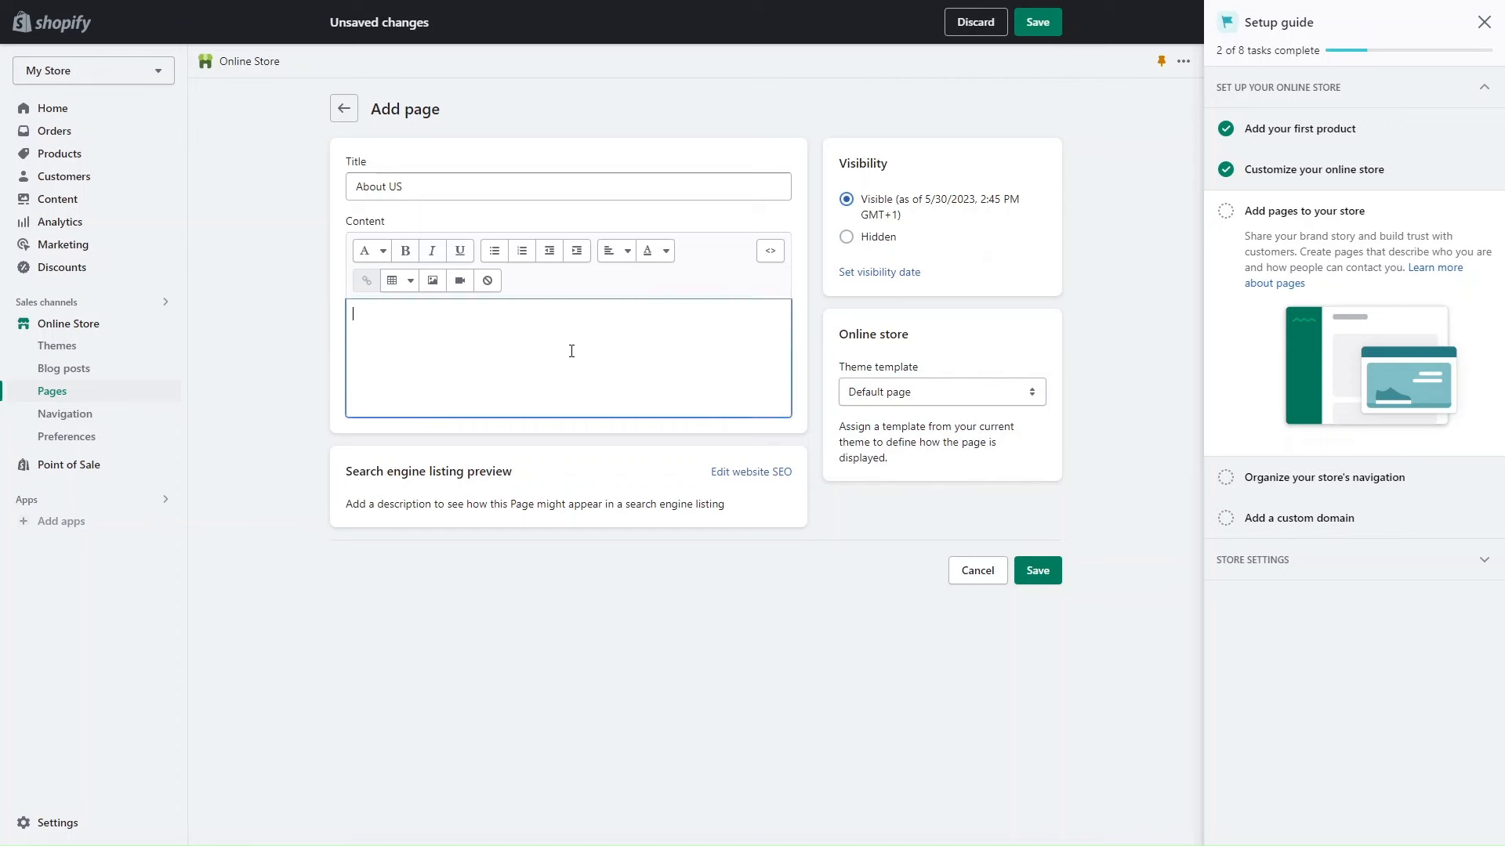
left_click(1037, 22)
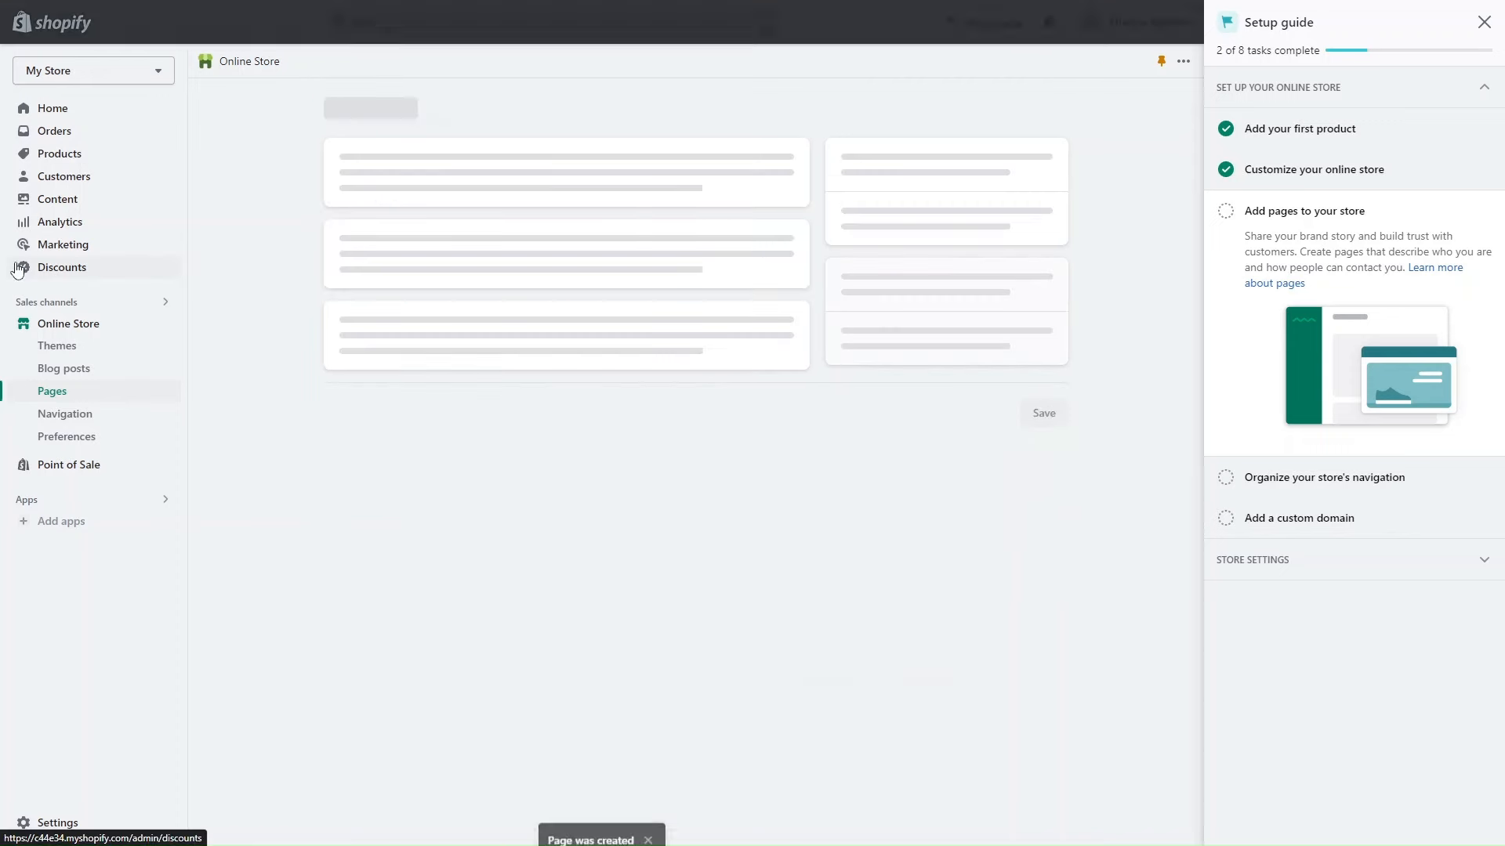
Step: Open the store navigation's main menu from the setup guide and start a new menu item linked to the About US page
left_click(48, 109)
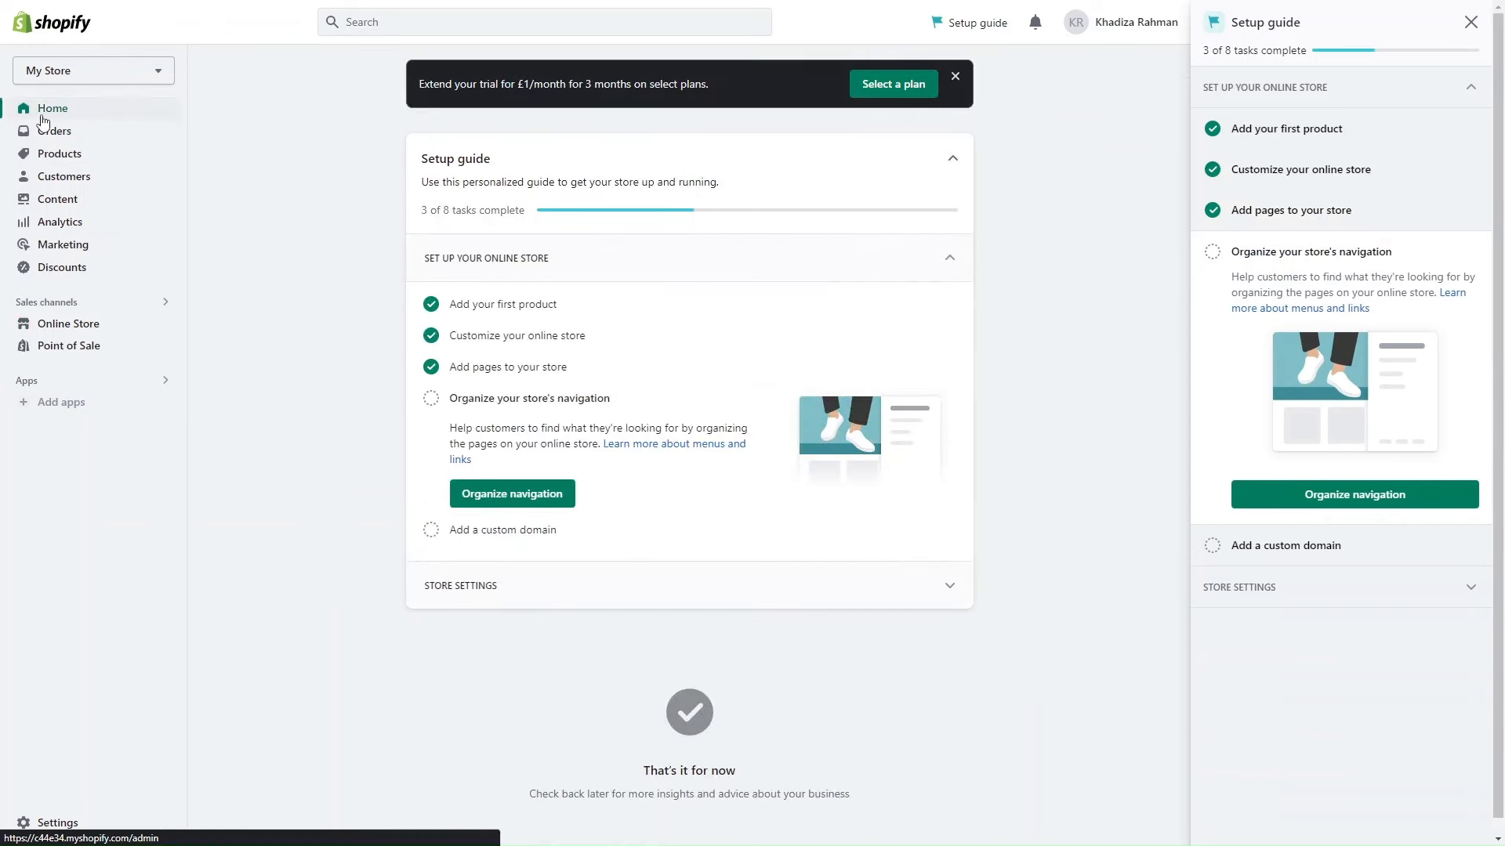
left_click(515, 503)
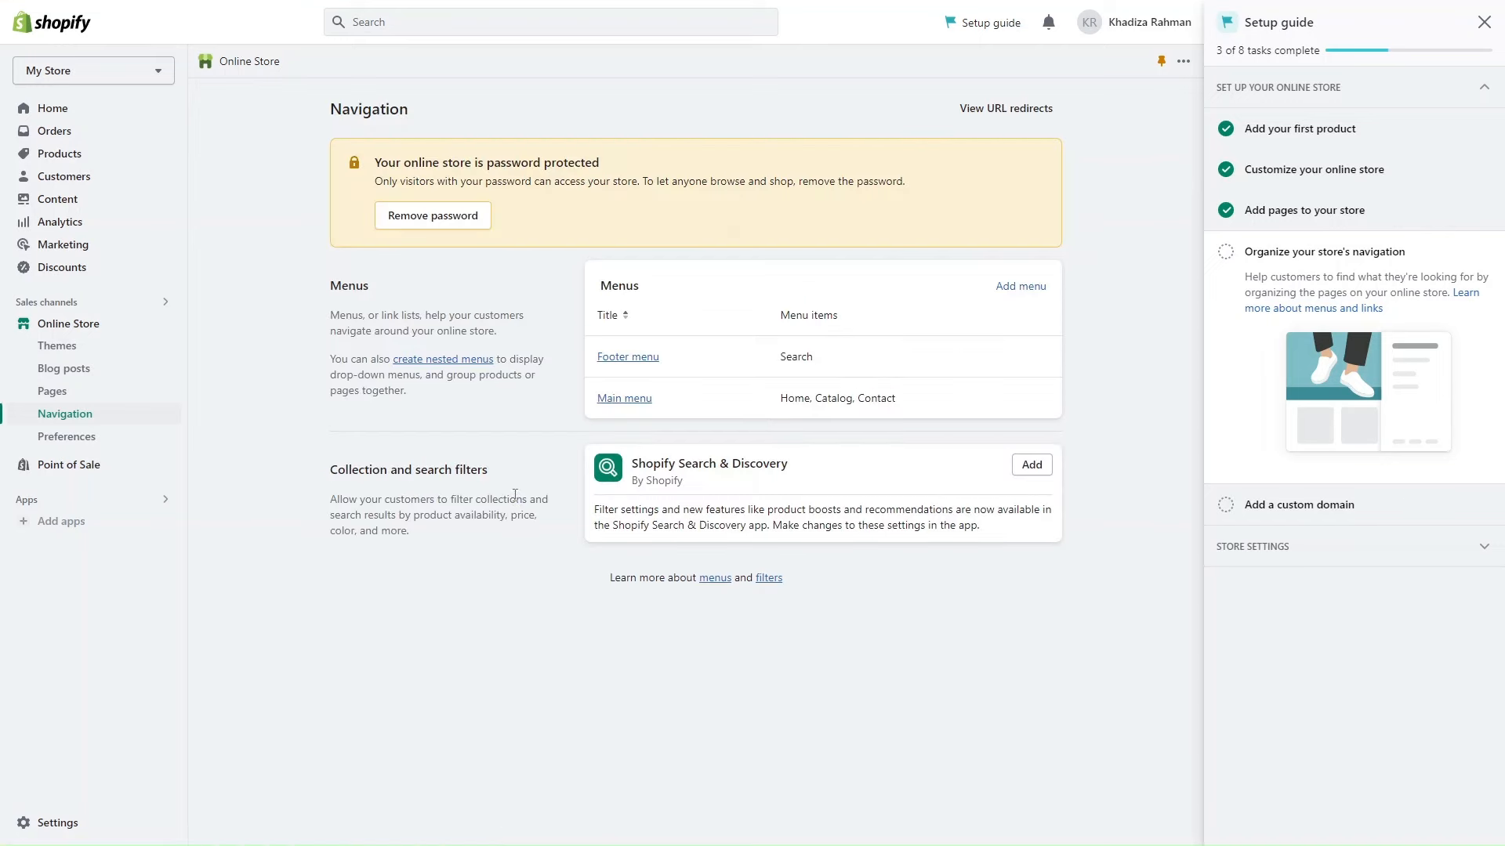
left_click(627, 397)
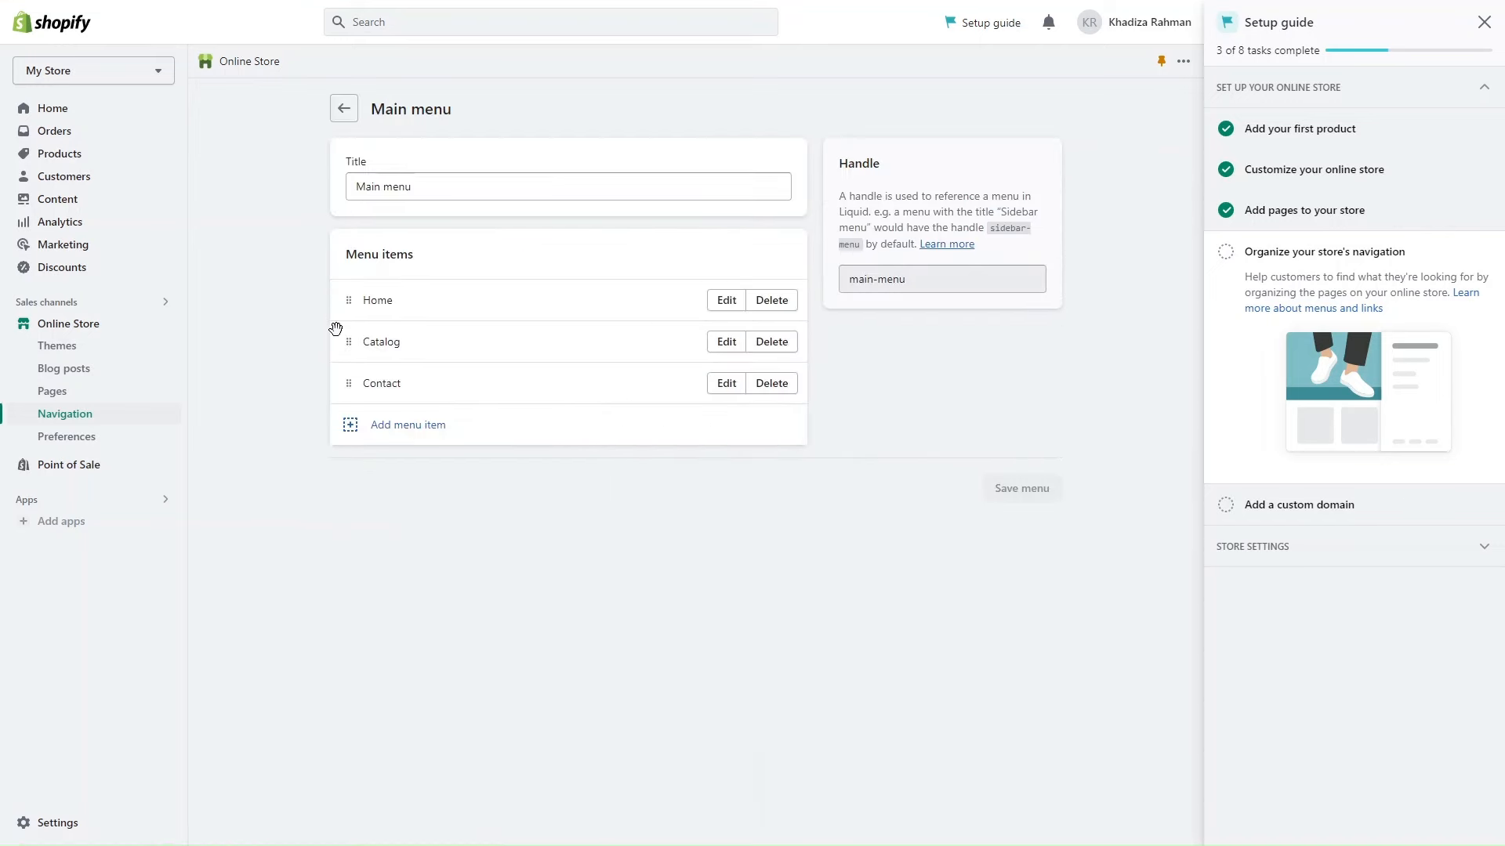
mouse_move(347, 382)
left_mouse_down()
mouse_move(348, 351)
mouse_move(344, 378)
left_mouse_up()
left_click(351, 439)
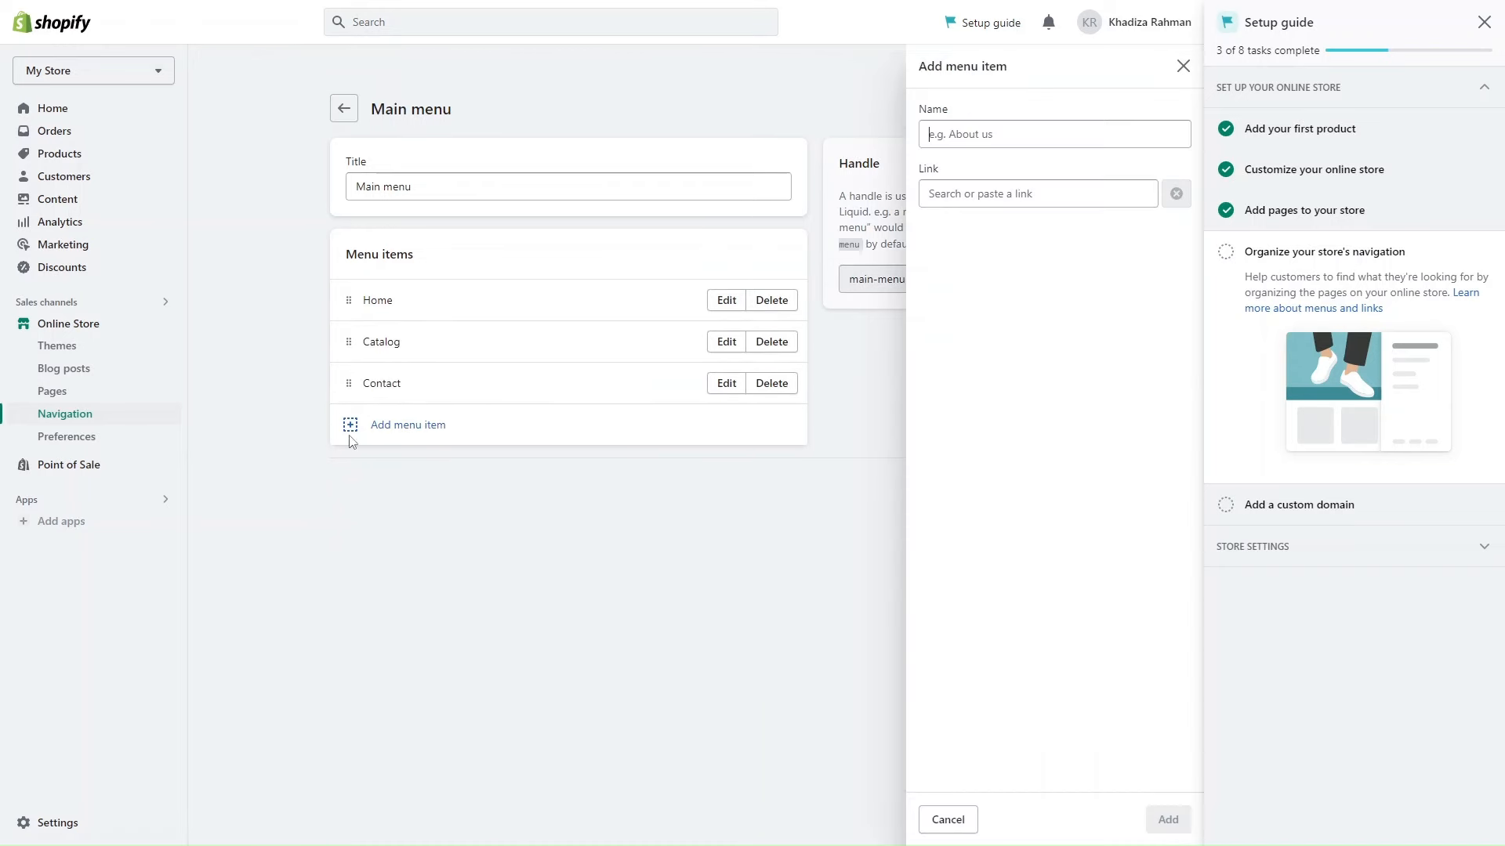
left_click(994, 195)
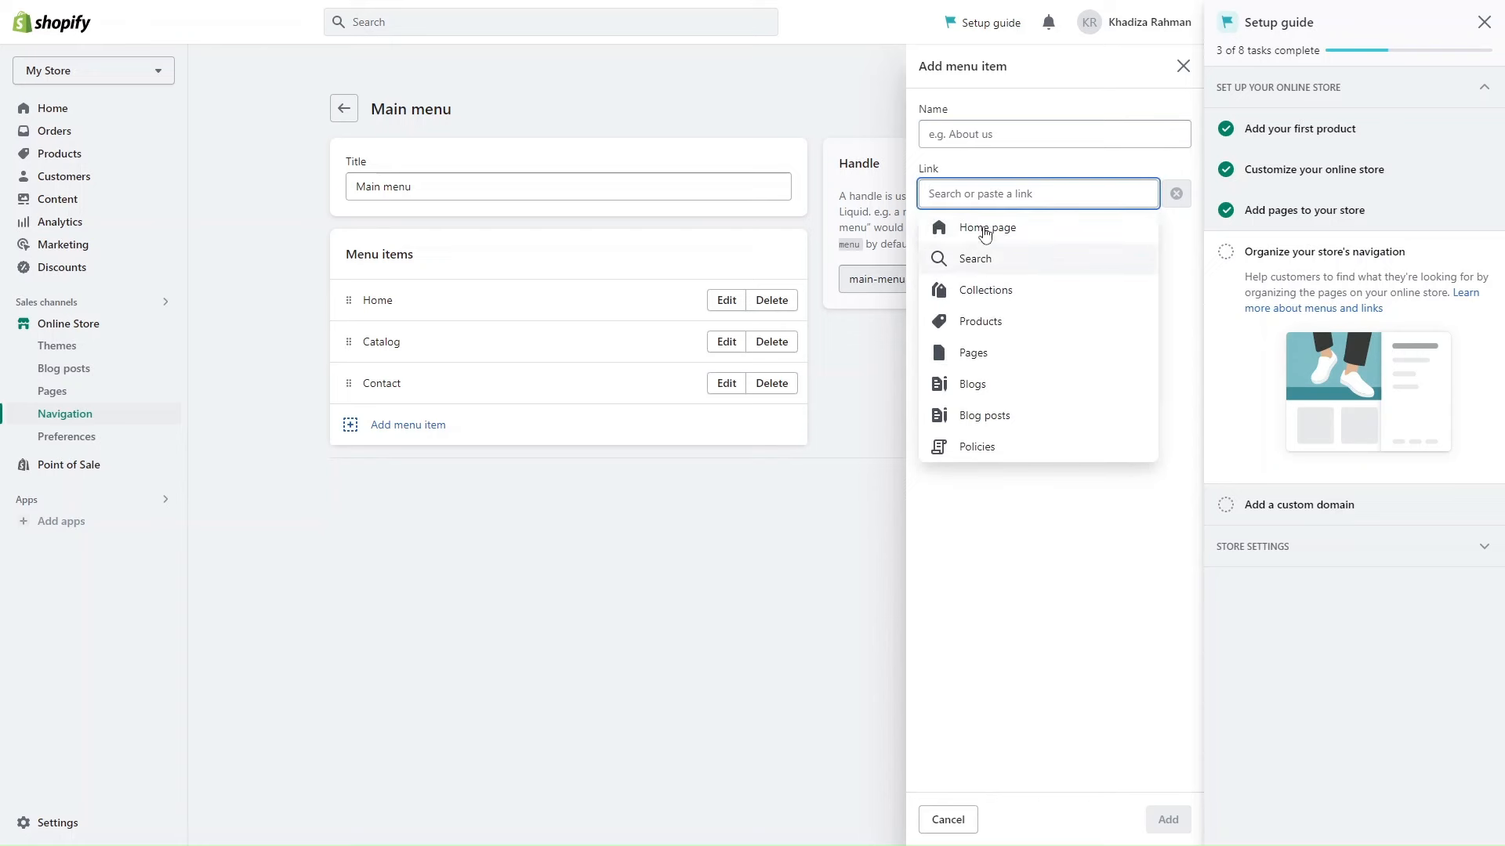
left_click(976, 349)
left_click(997, 257)
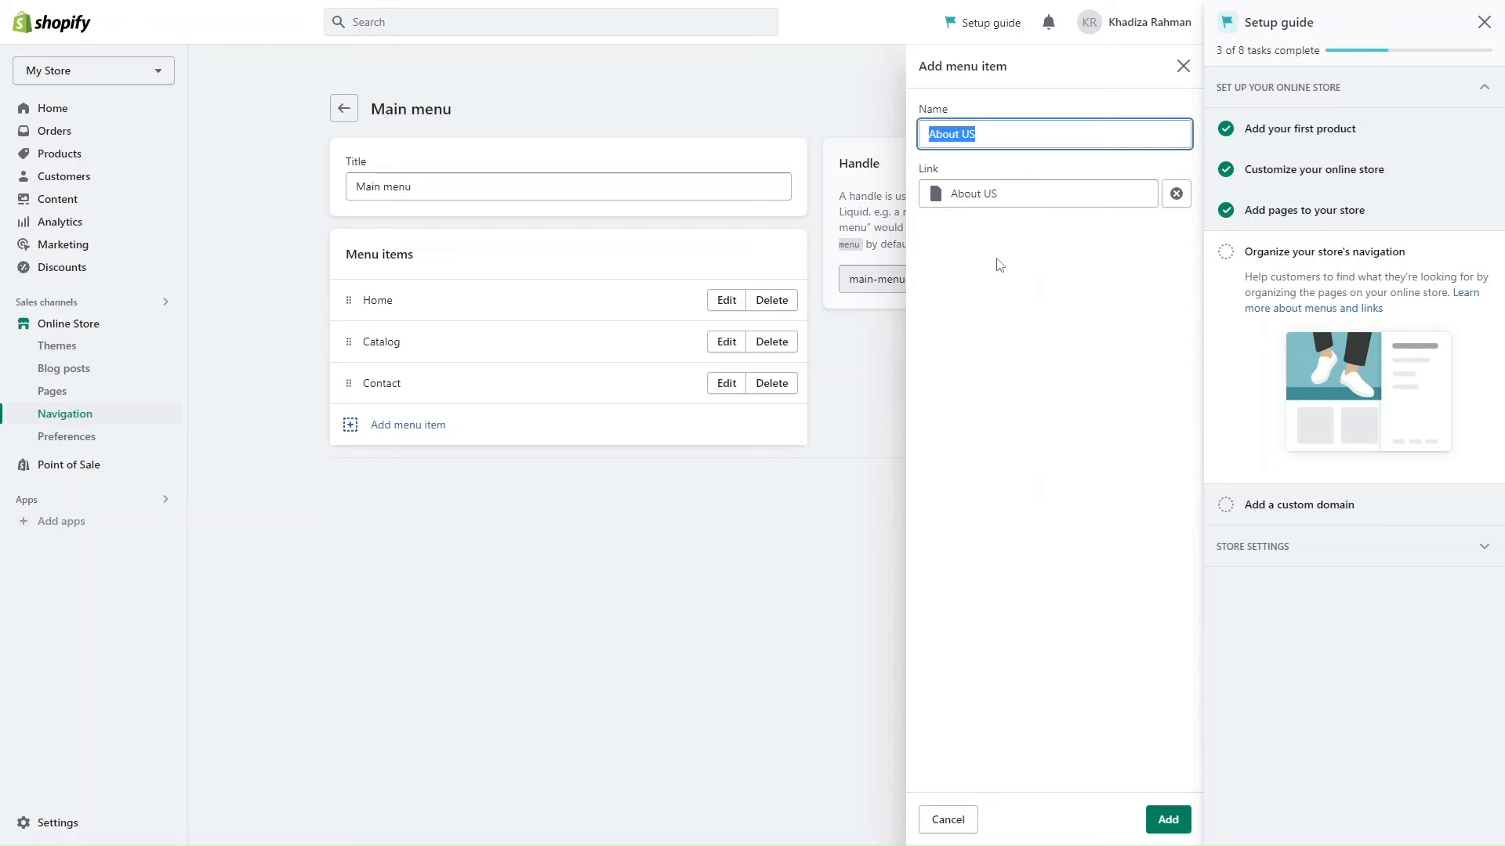
Step: Add the linked item to the main menu as About Us, placed directly after Home, and save the menu
left_click(813, 547)
key("Tab")
left_click(986, 135)
key("BackSpace")
key("BackSpace")
type("Us")
left_click(1167, 819)
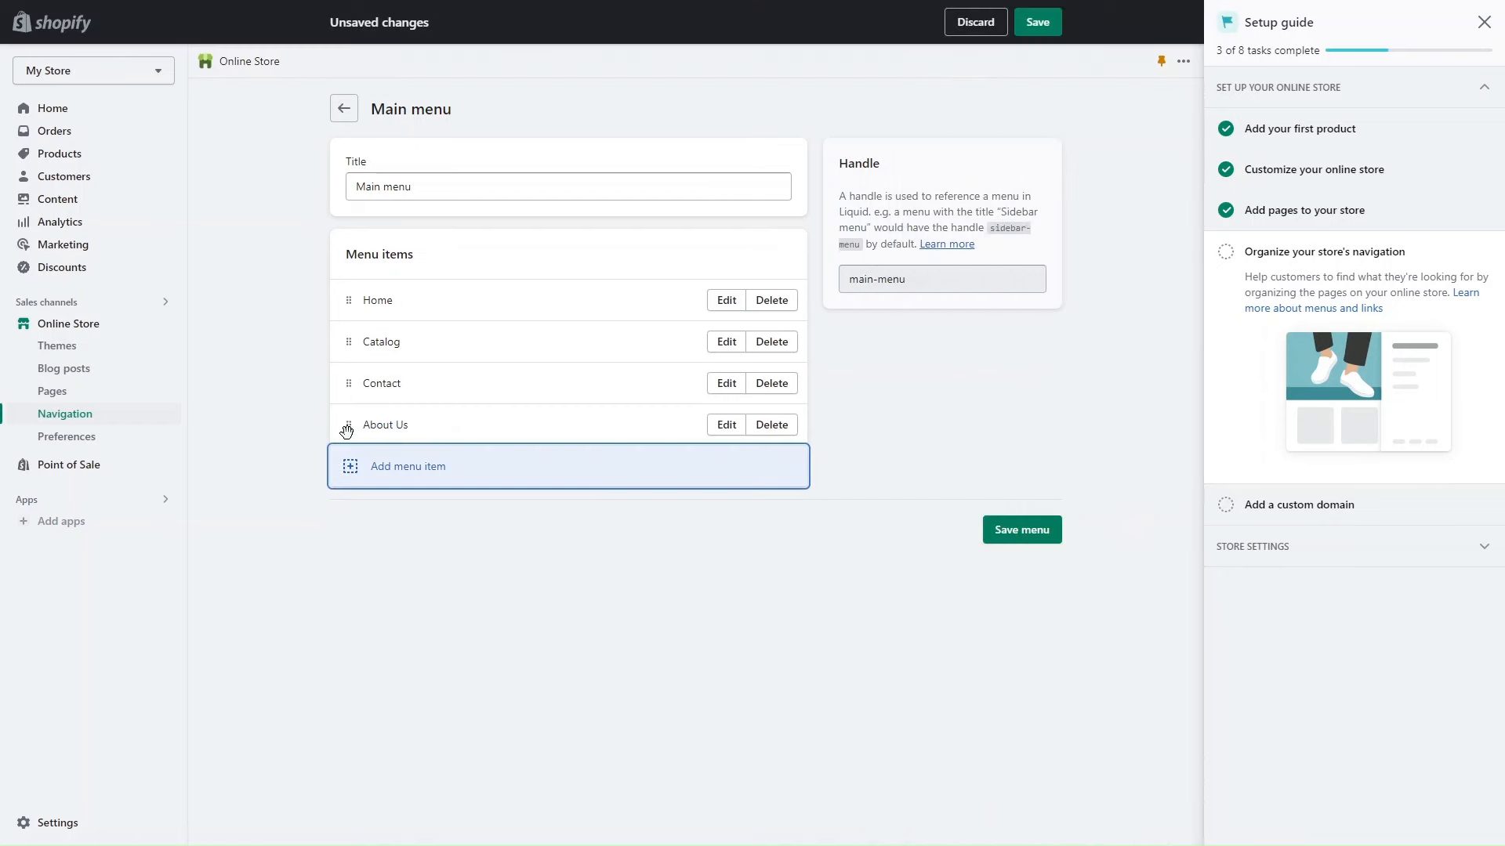
left_click_drag(350, 426, 345, 345)
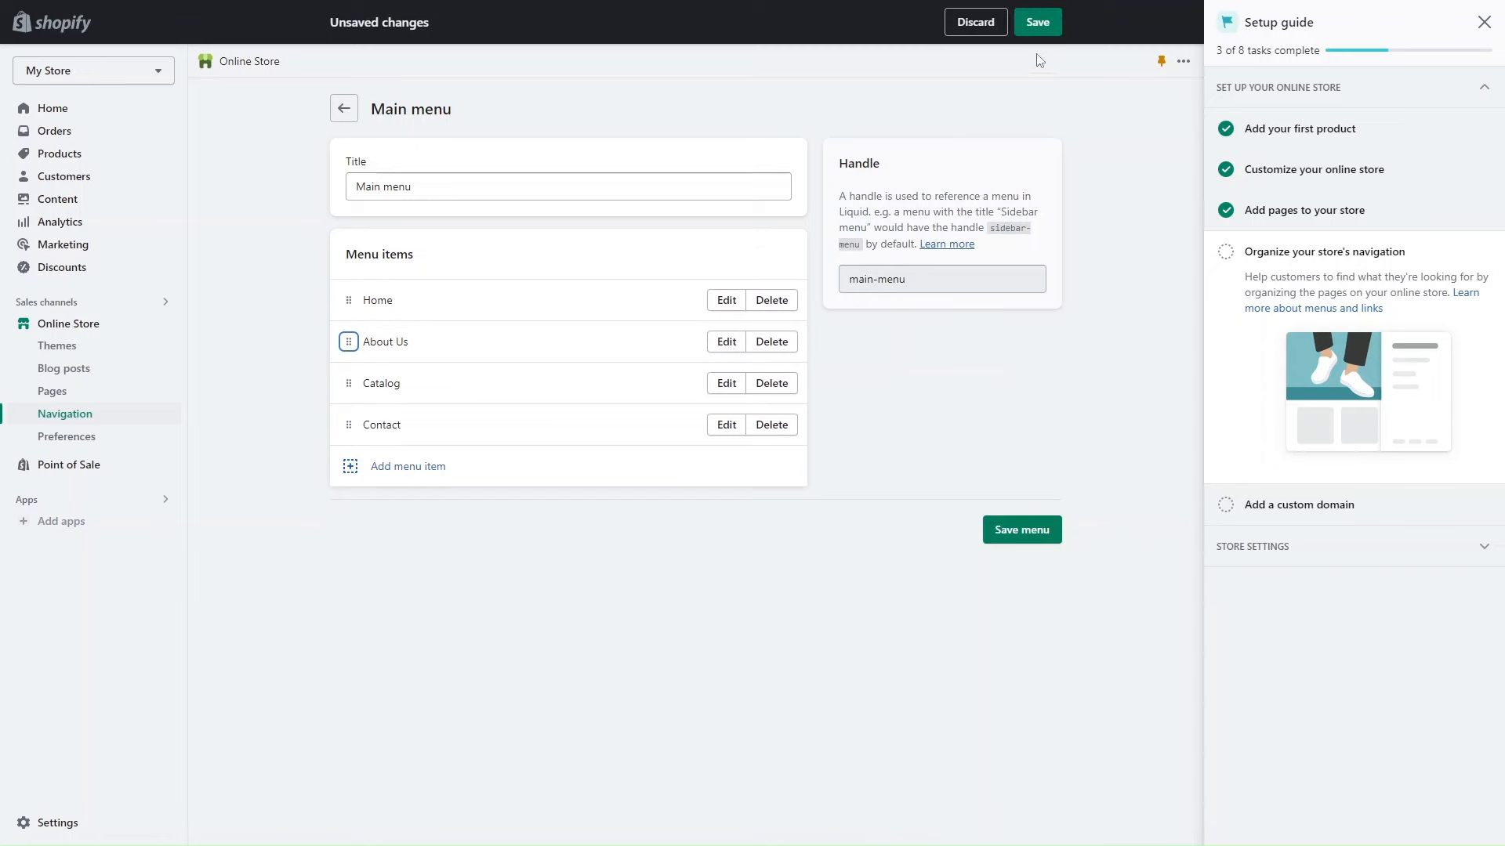
left_click(1038, 22)
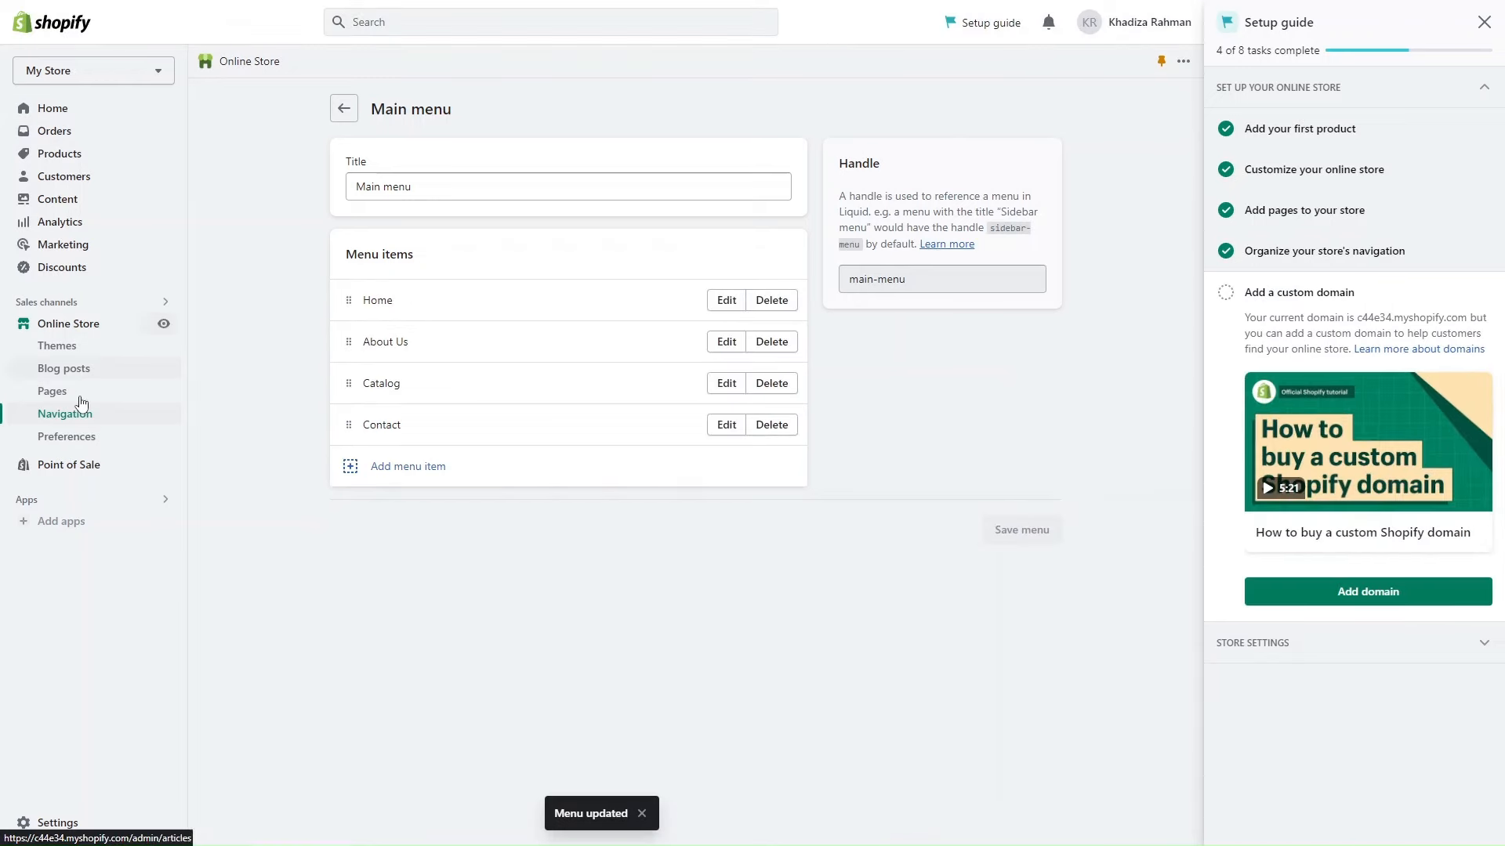
Step: View the store's options for buying or connecting a custom domain, and return to the home page
left_click(93, 116)
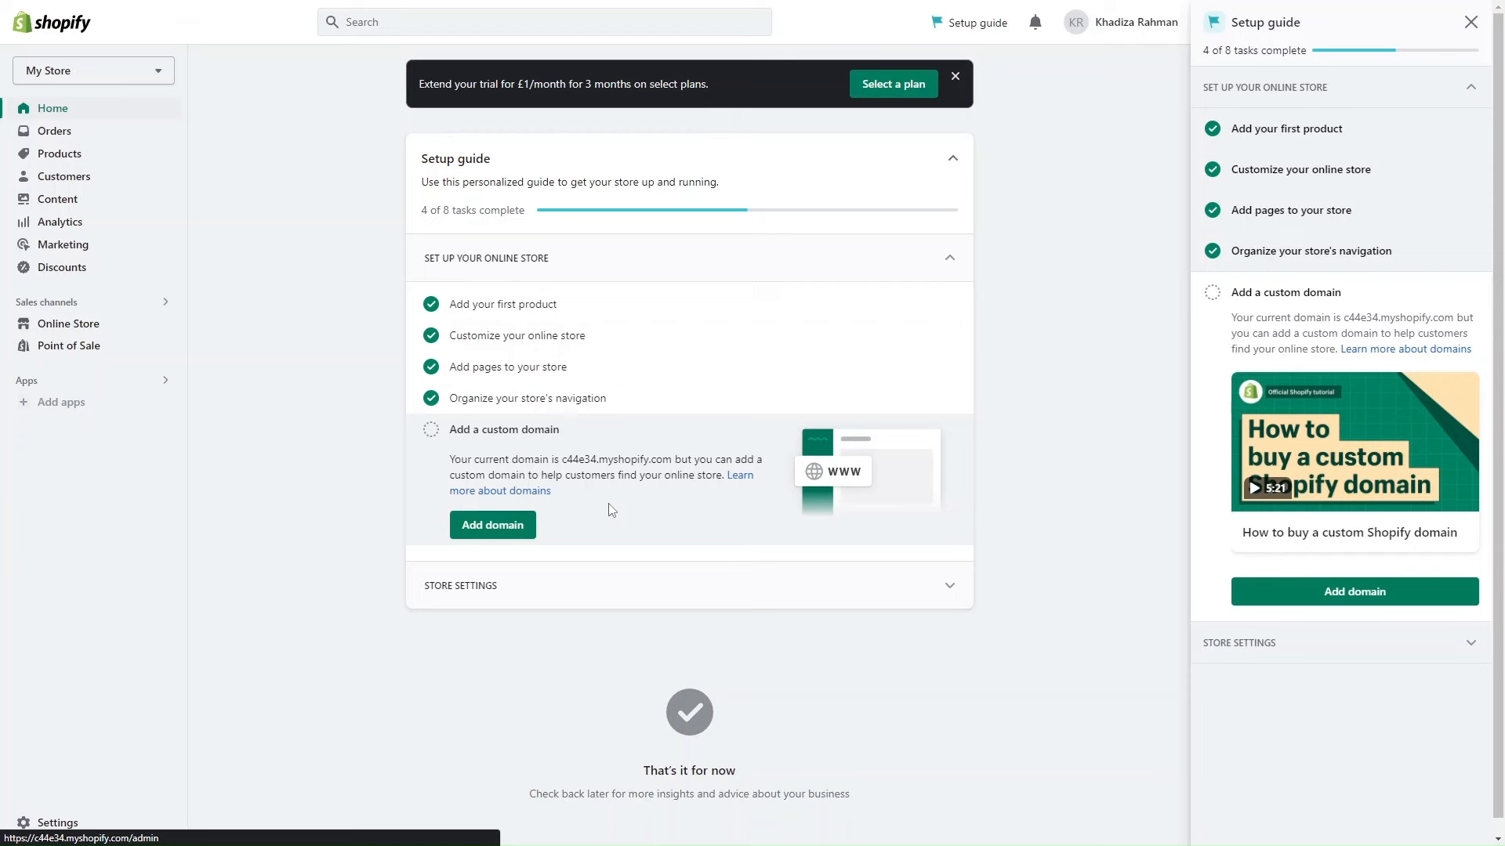
left_click(511, 533)
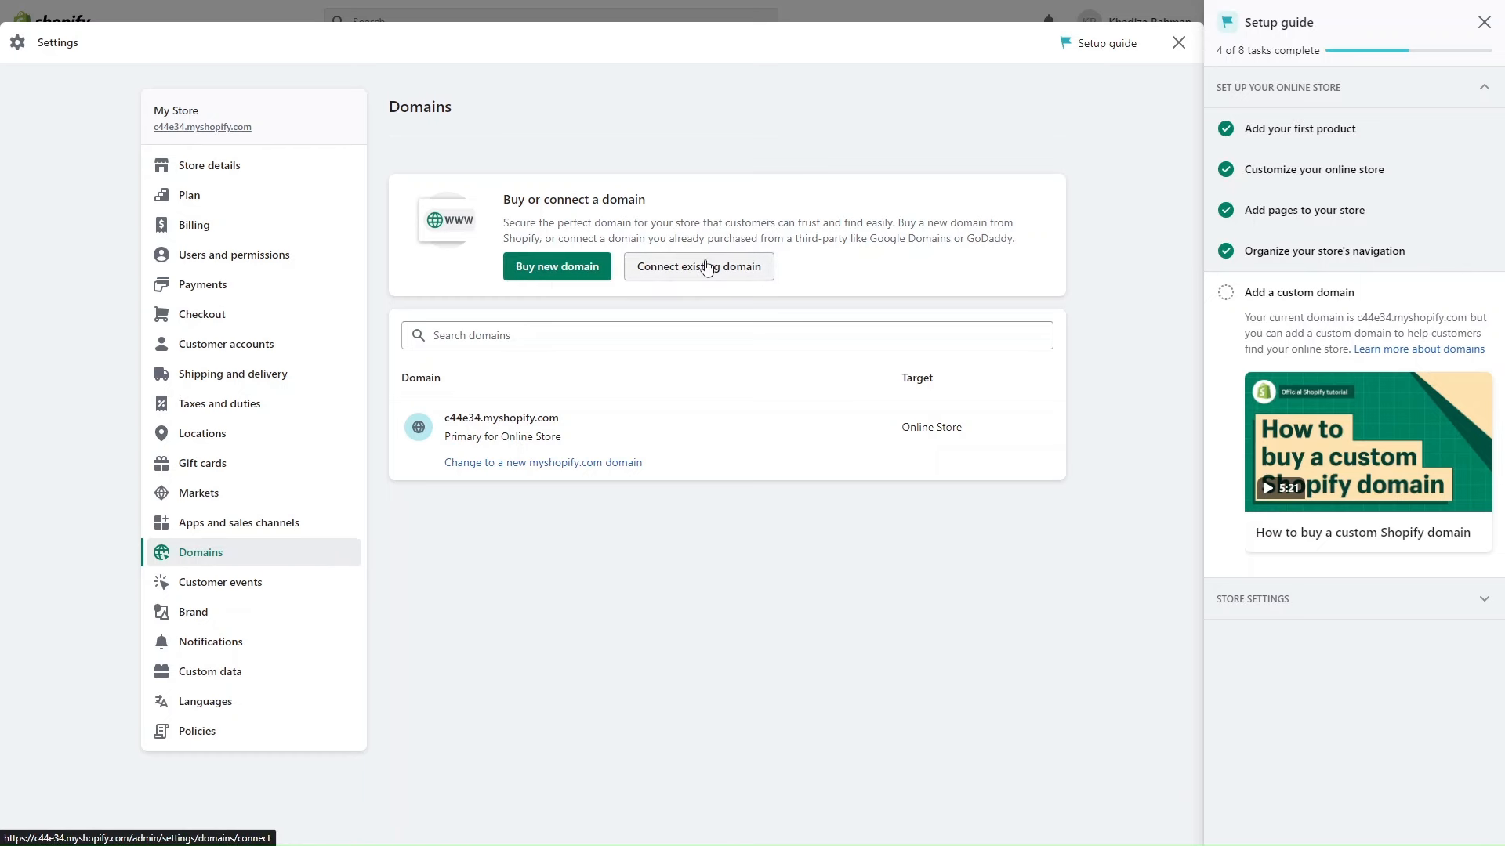
left_click(1178, 44)
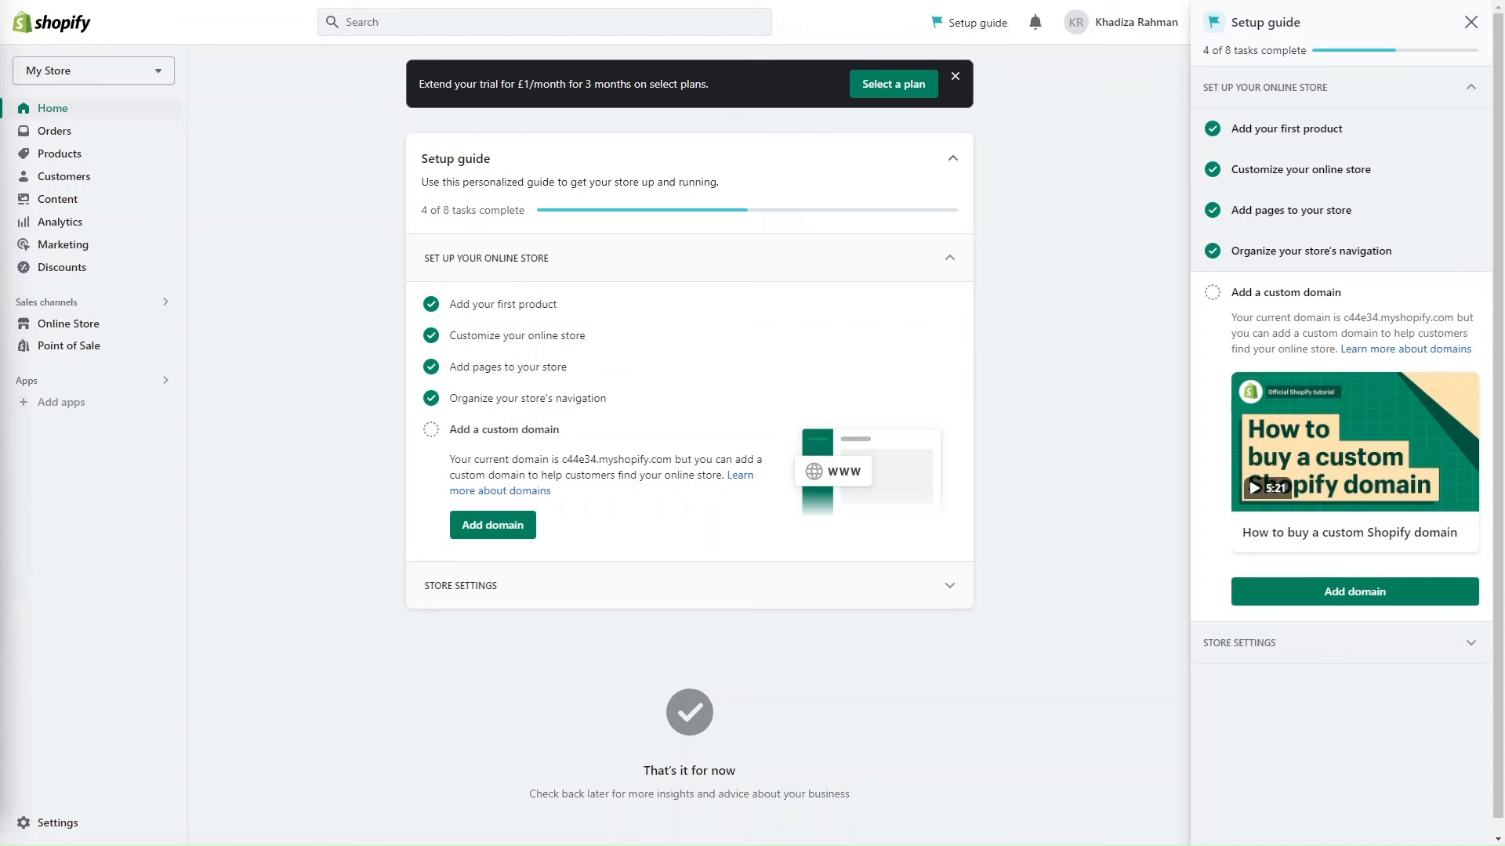
Step: Open the plan selection and compare the pricing, fees and features of the Basic, Shopify and Advanced plans
left_click(899, 98)
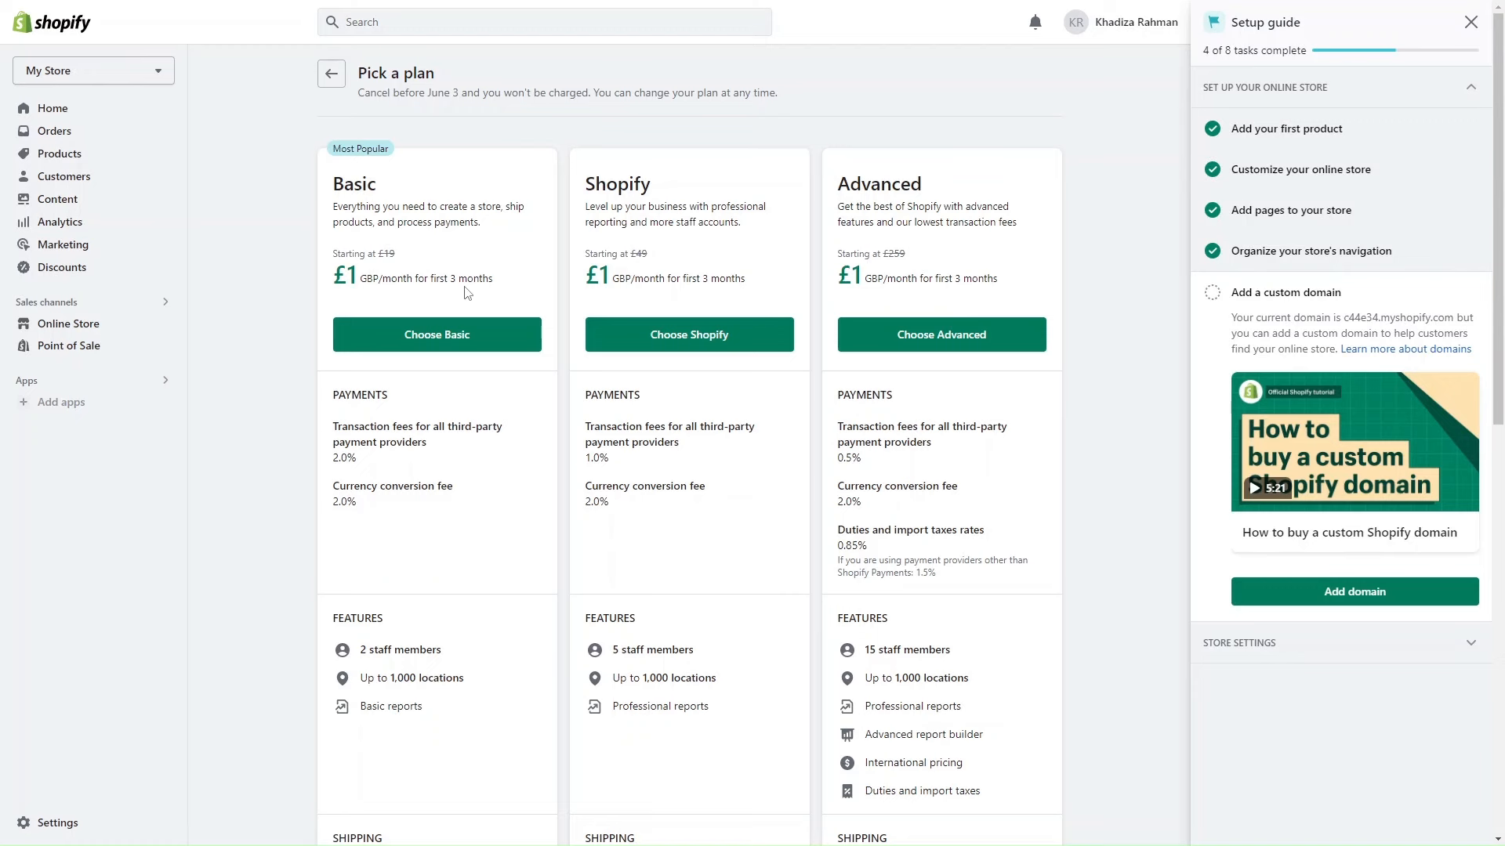
scroll(466, 298, "down", 1)
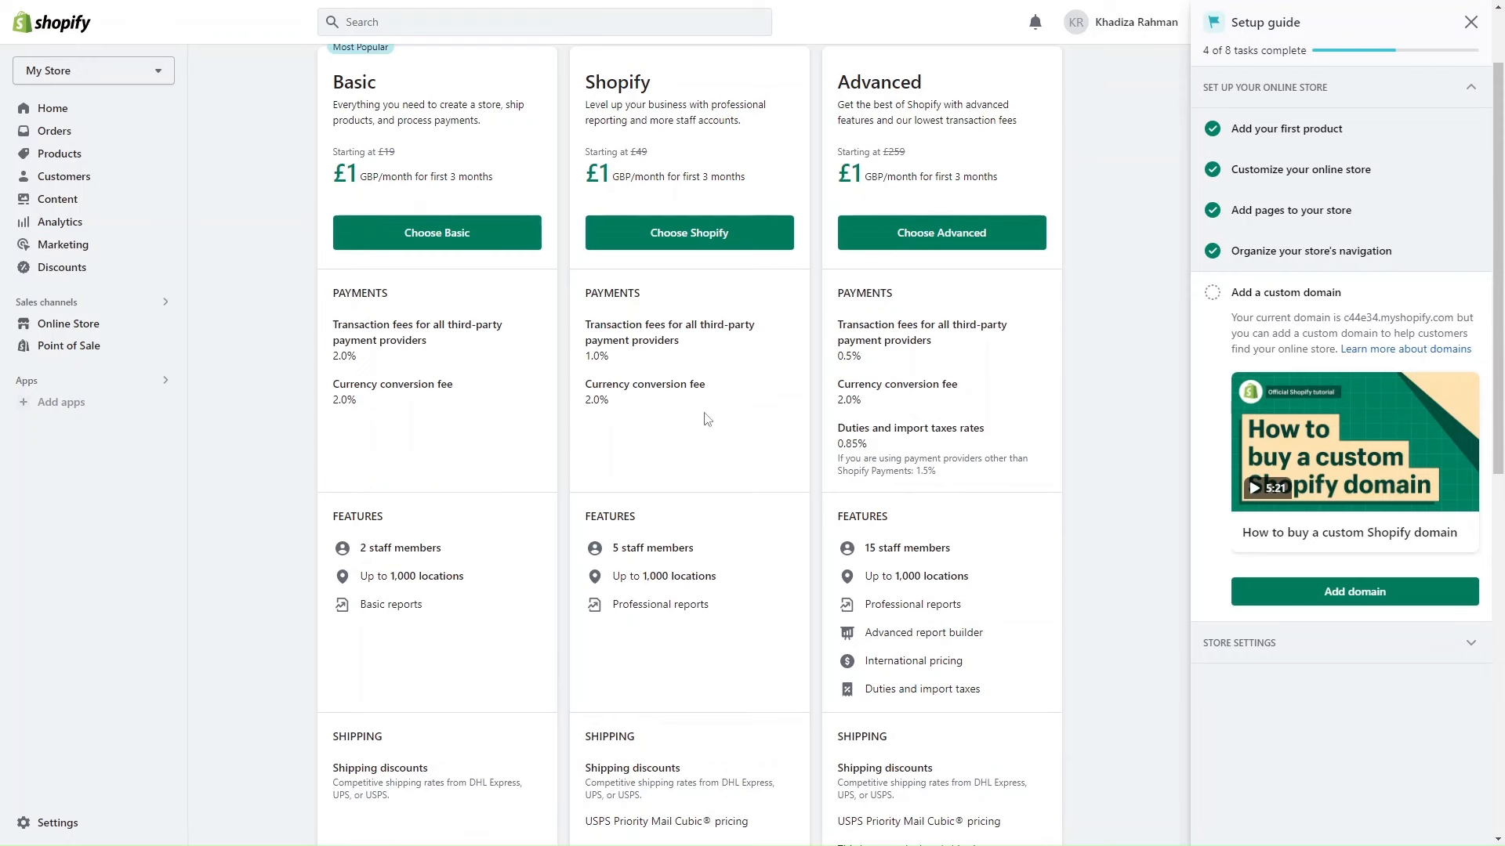
scroll(707, 420, "up", 1)
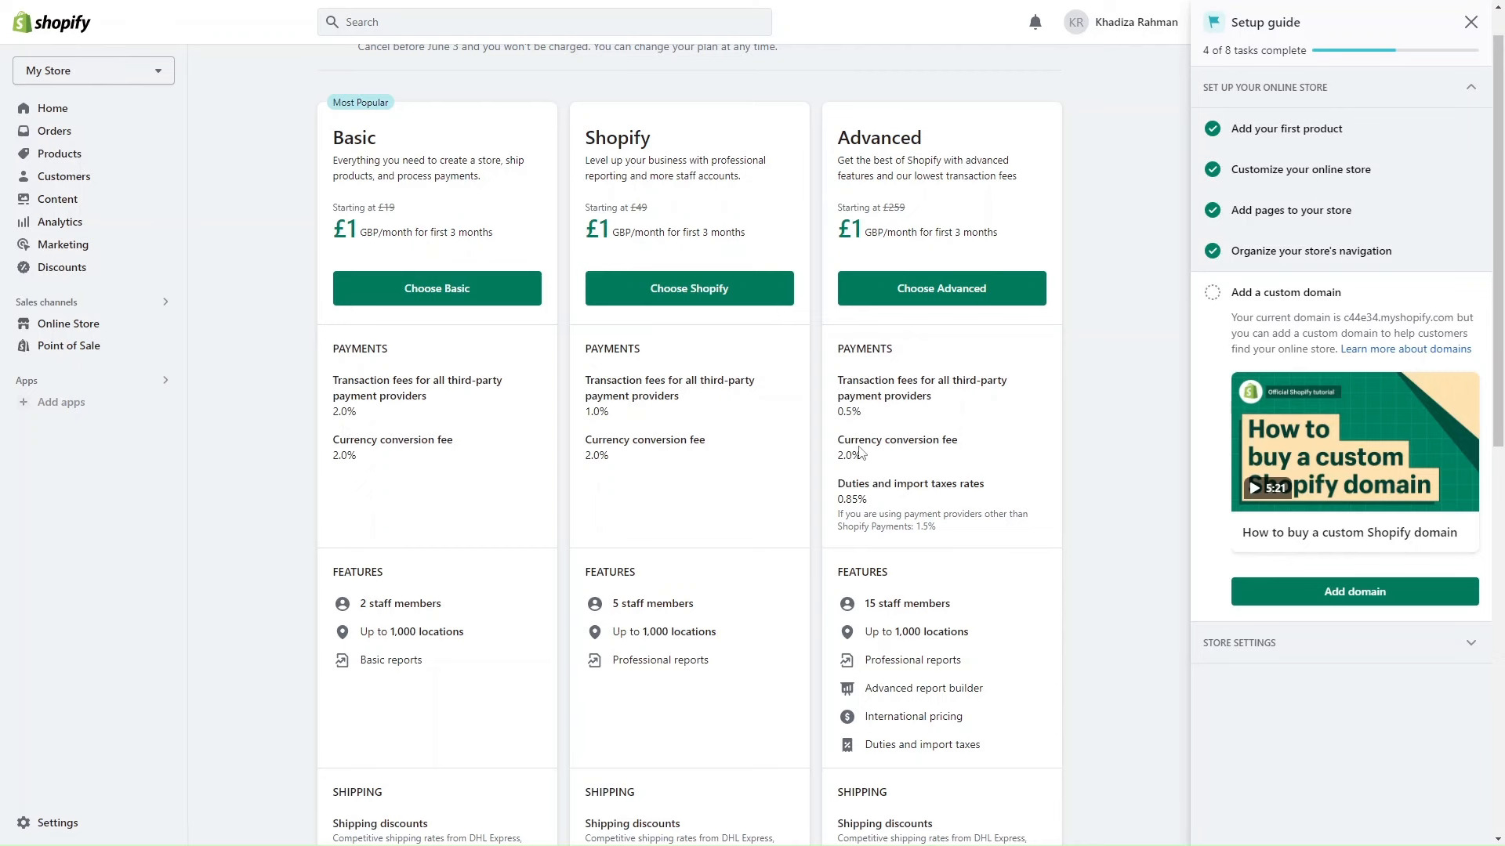
scroll(860, 452, "down", 2)
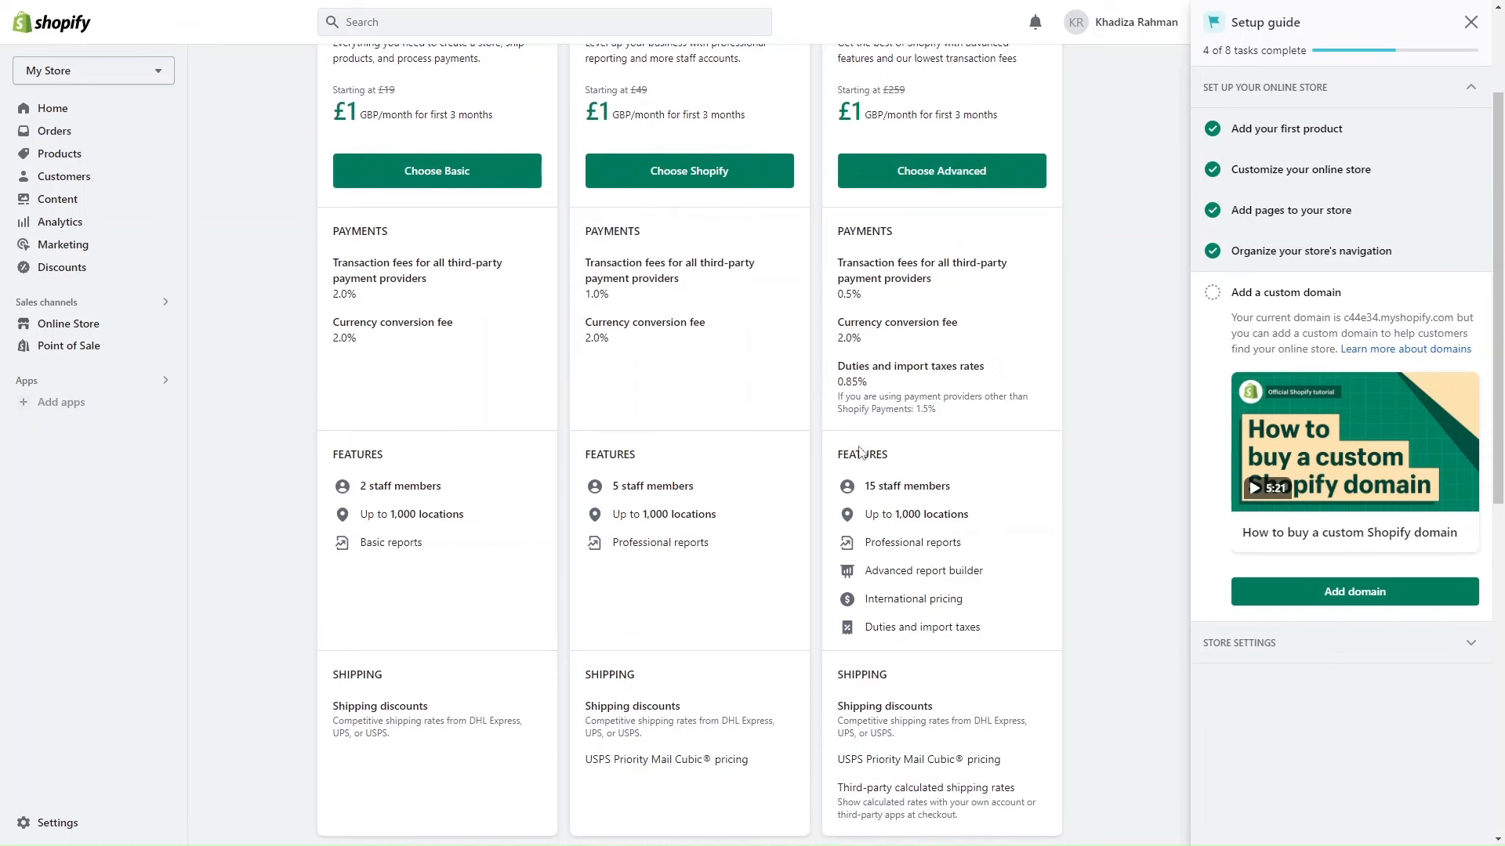
scroll(685, 561, "down", 1)
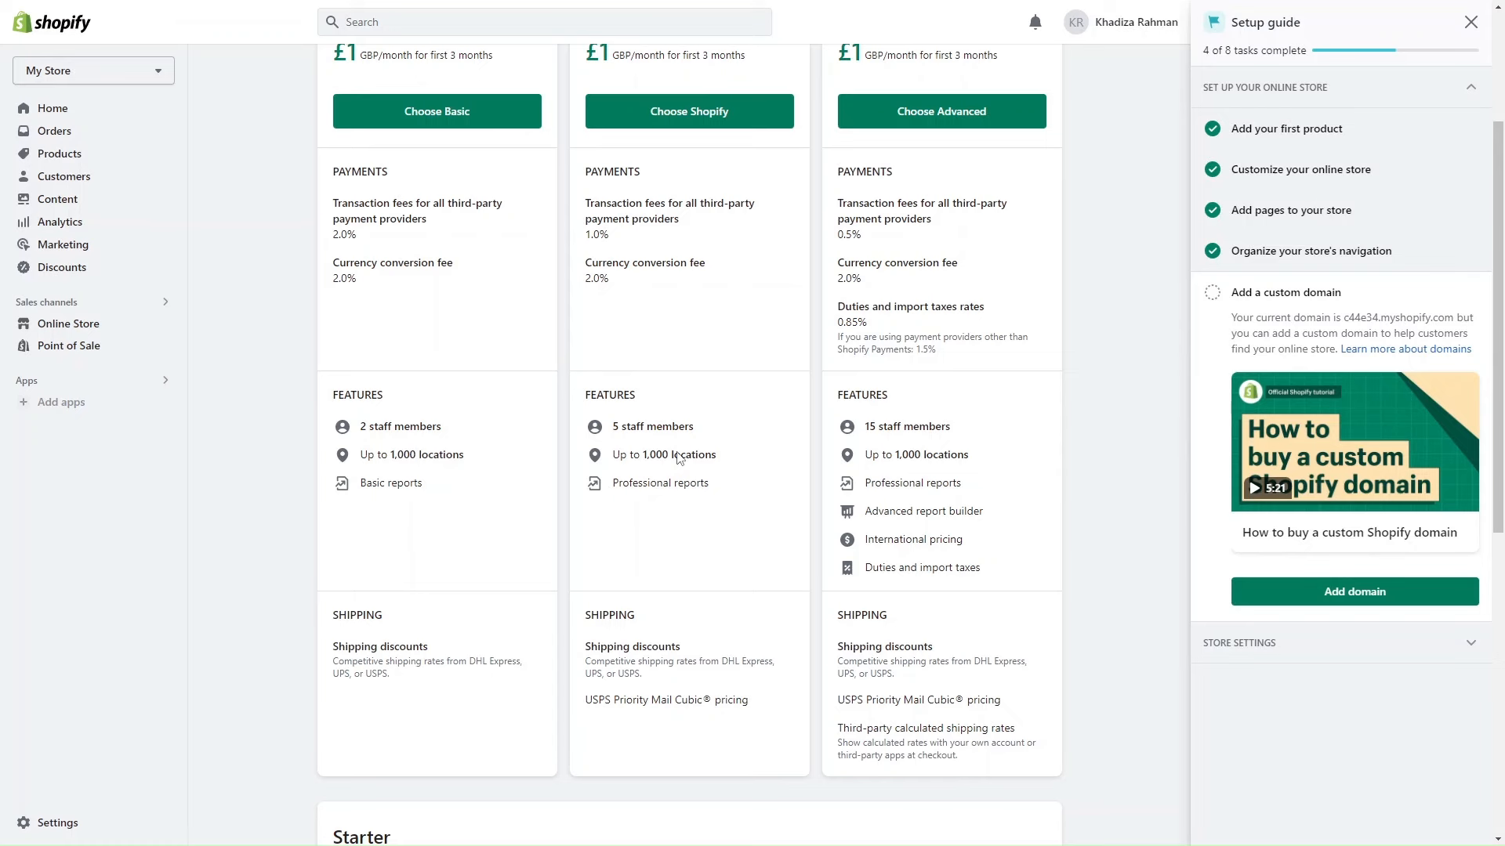
scroll(679, 459, "up", 3)
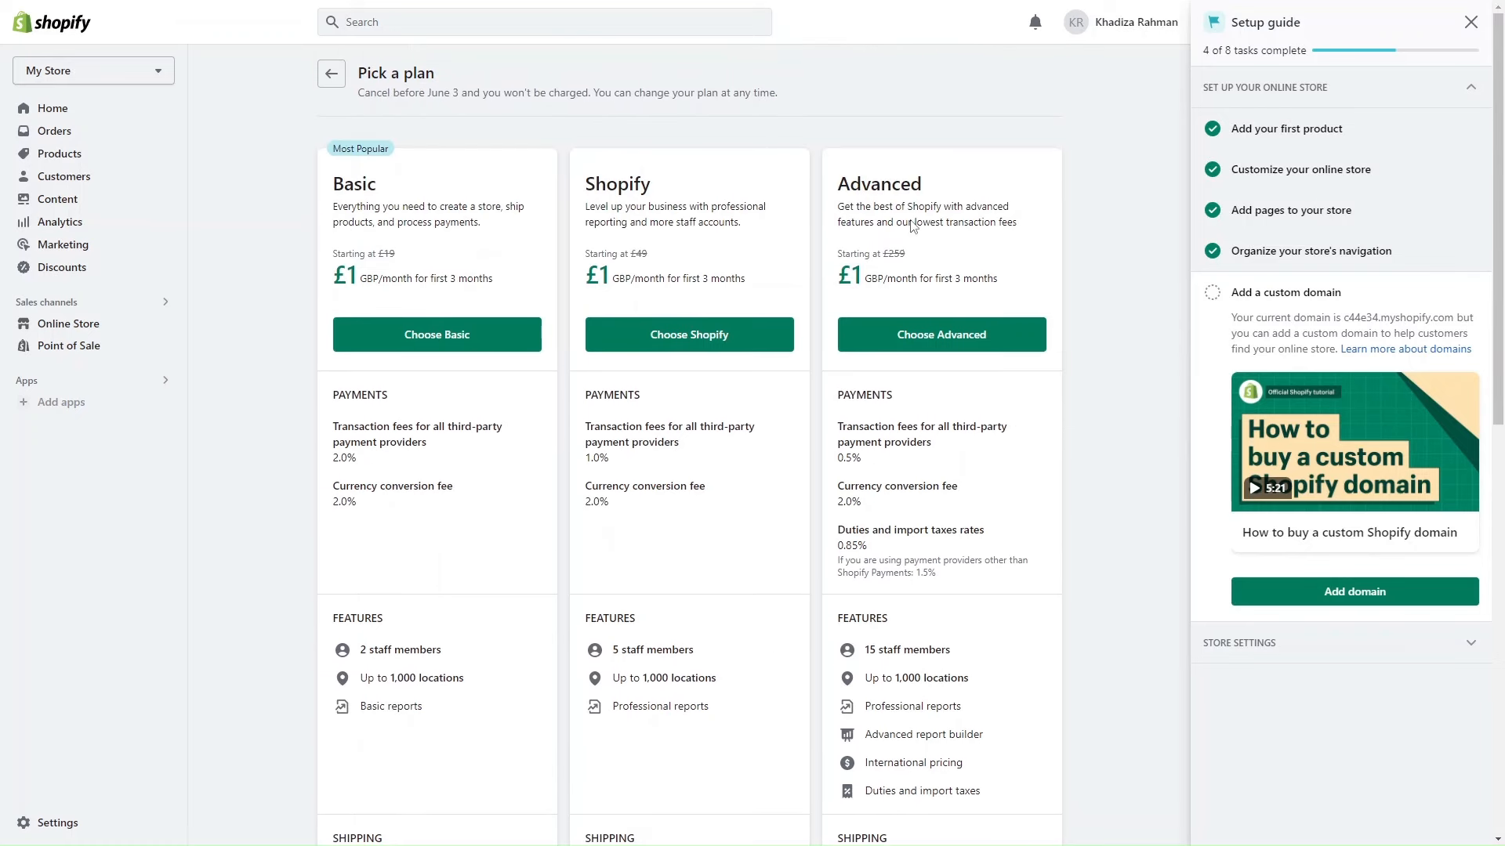
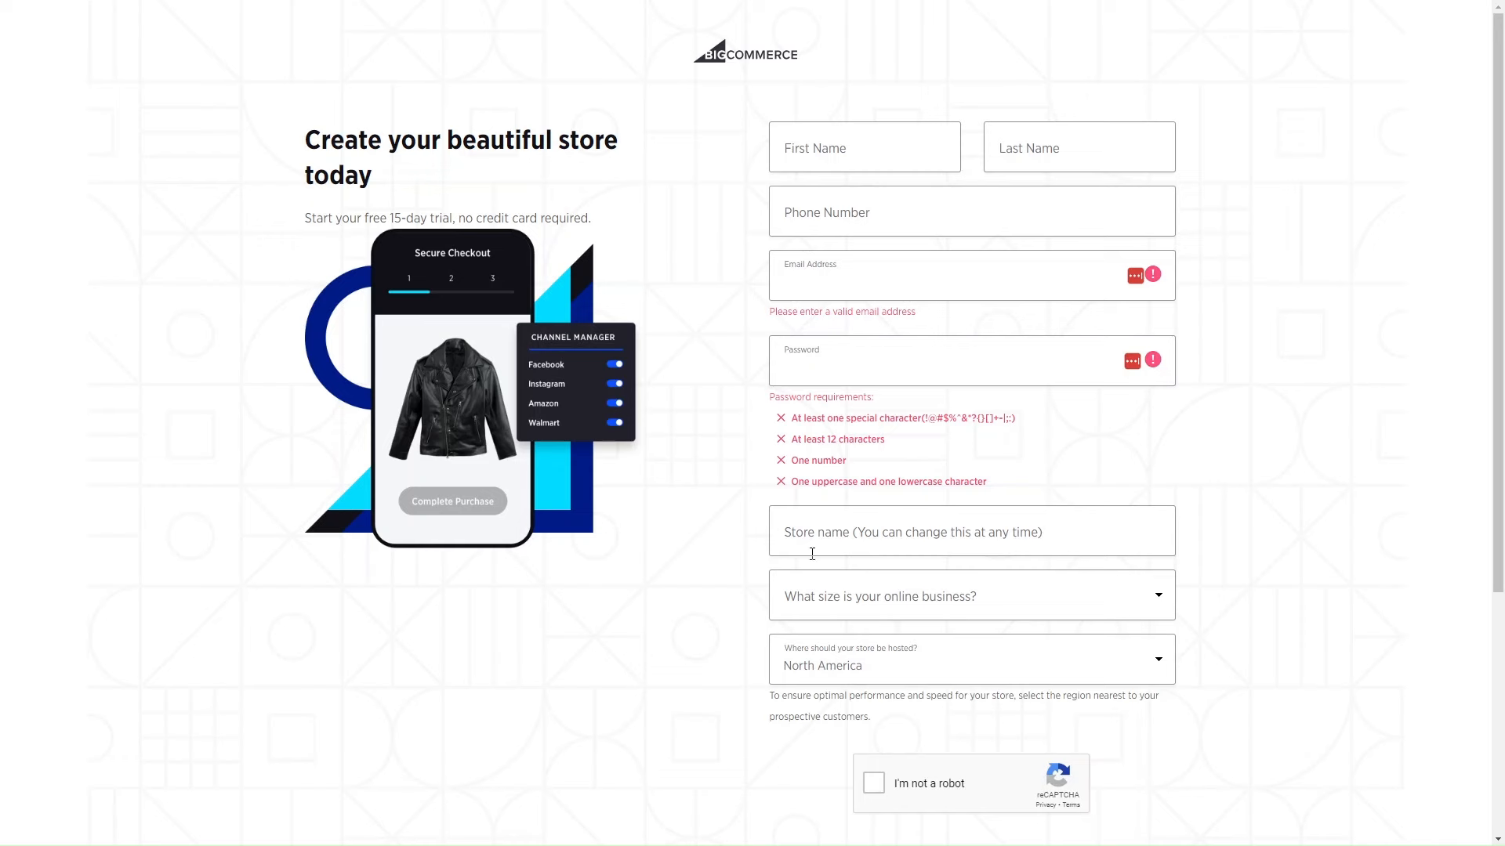
Step: In the BigCommerce trial sign-up form, enter Healthy Wellbeing as the store name and set the business size to Just starting out: <$50K
scroll(857, 689, "down", 5)
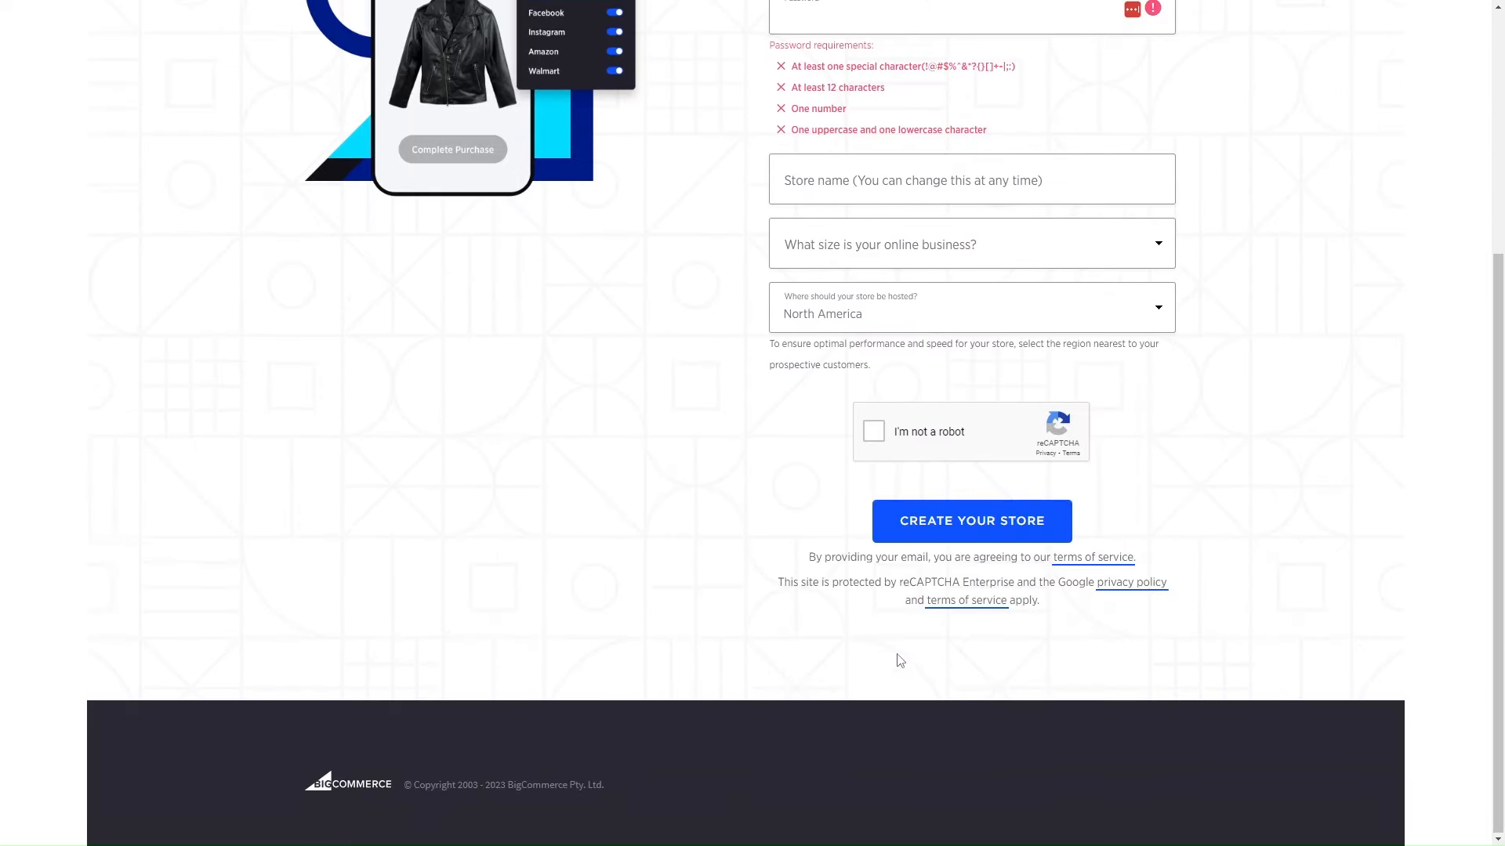
scroll(722, 420, "up", 5)
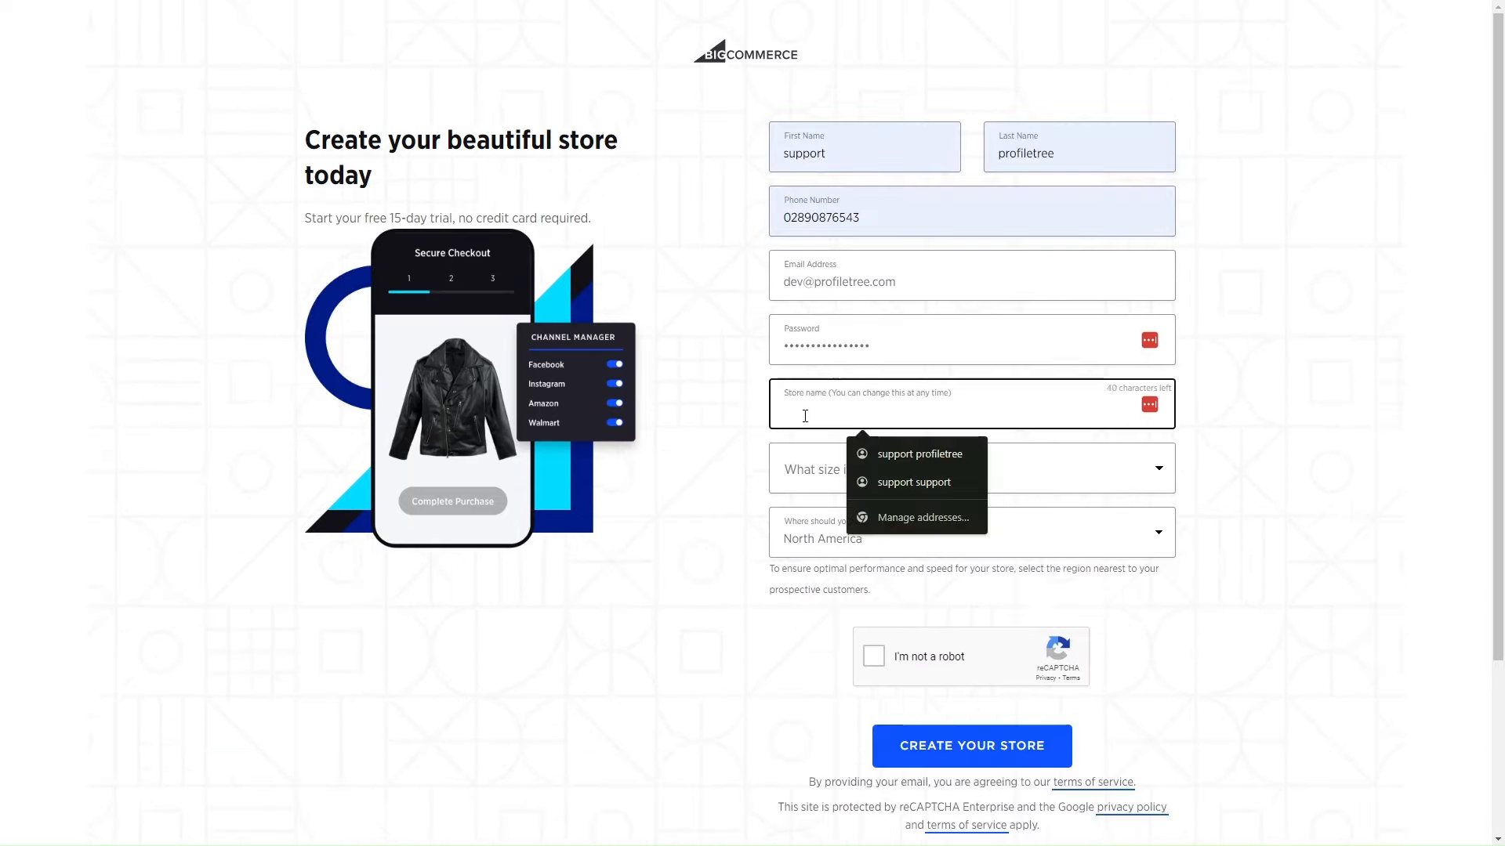
type("Healt")
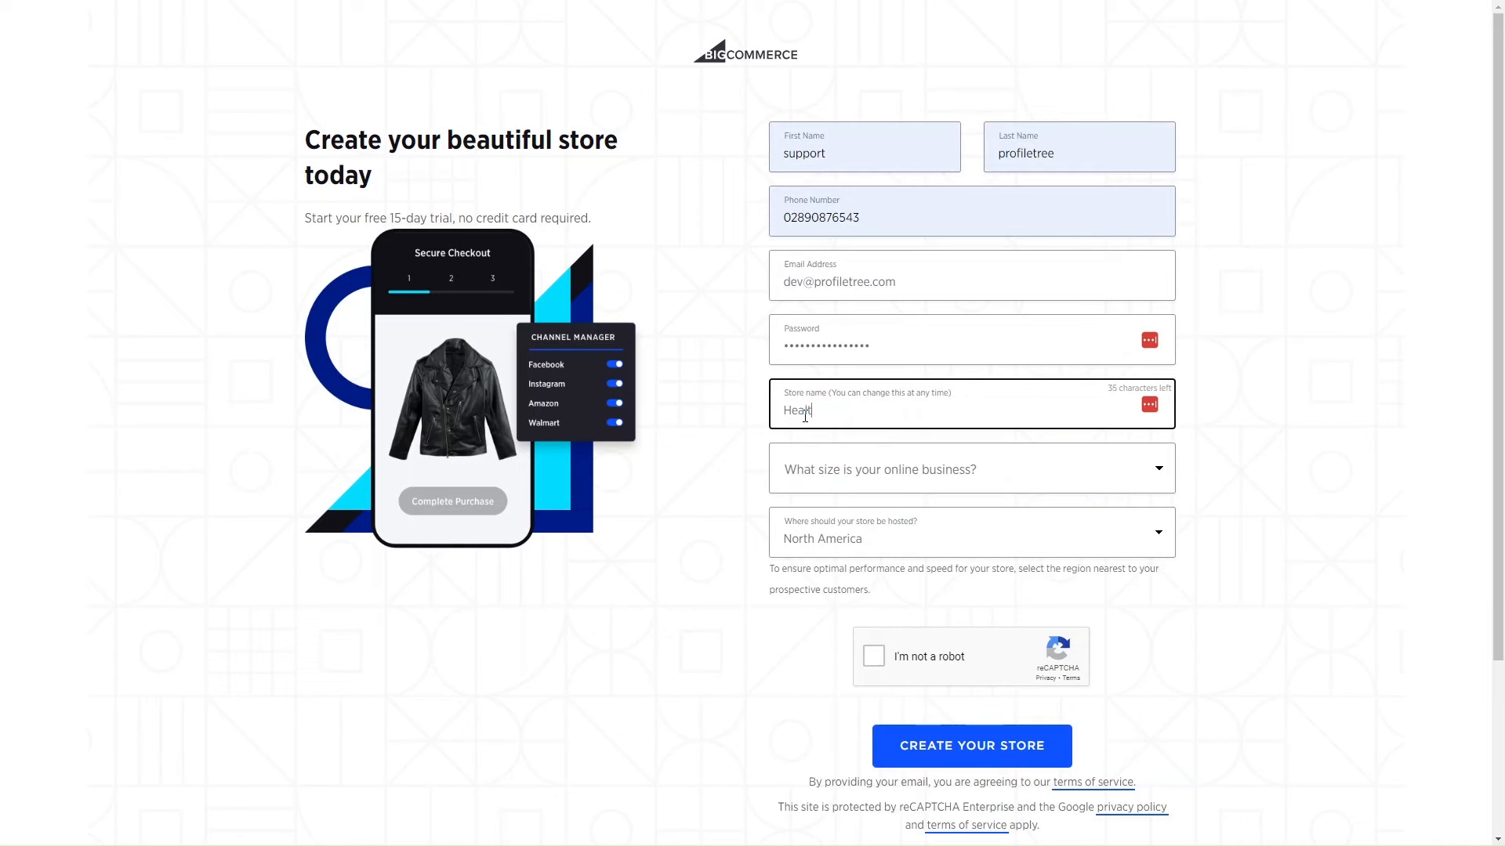
type("hy Wellbeing")
left_click(849, 467)
left_click(854, 533)
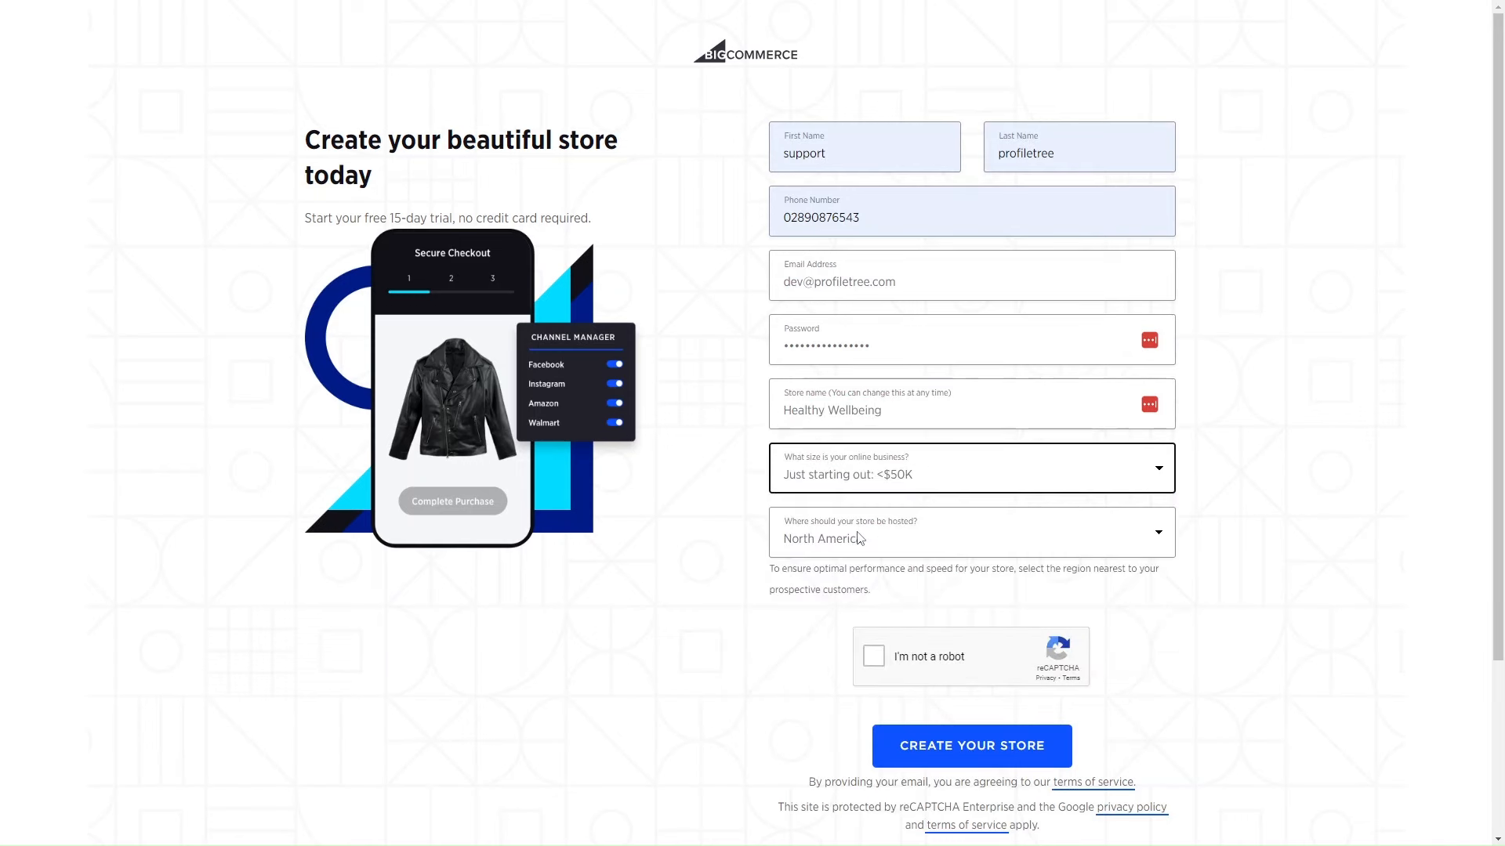
Step: Set the store's hosting region to Europe, complete the robot check, and create the BigCommerce store
left_click(858, 538)
left_click(848, 598)
left_click(922, 672)
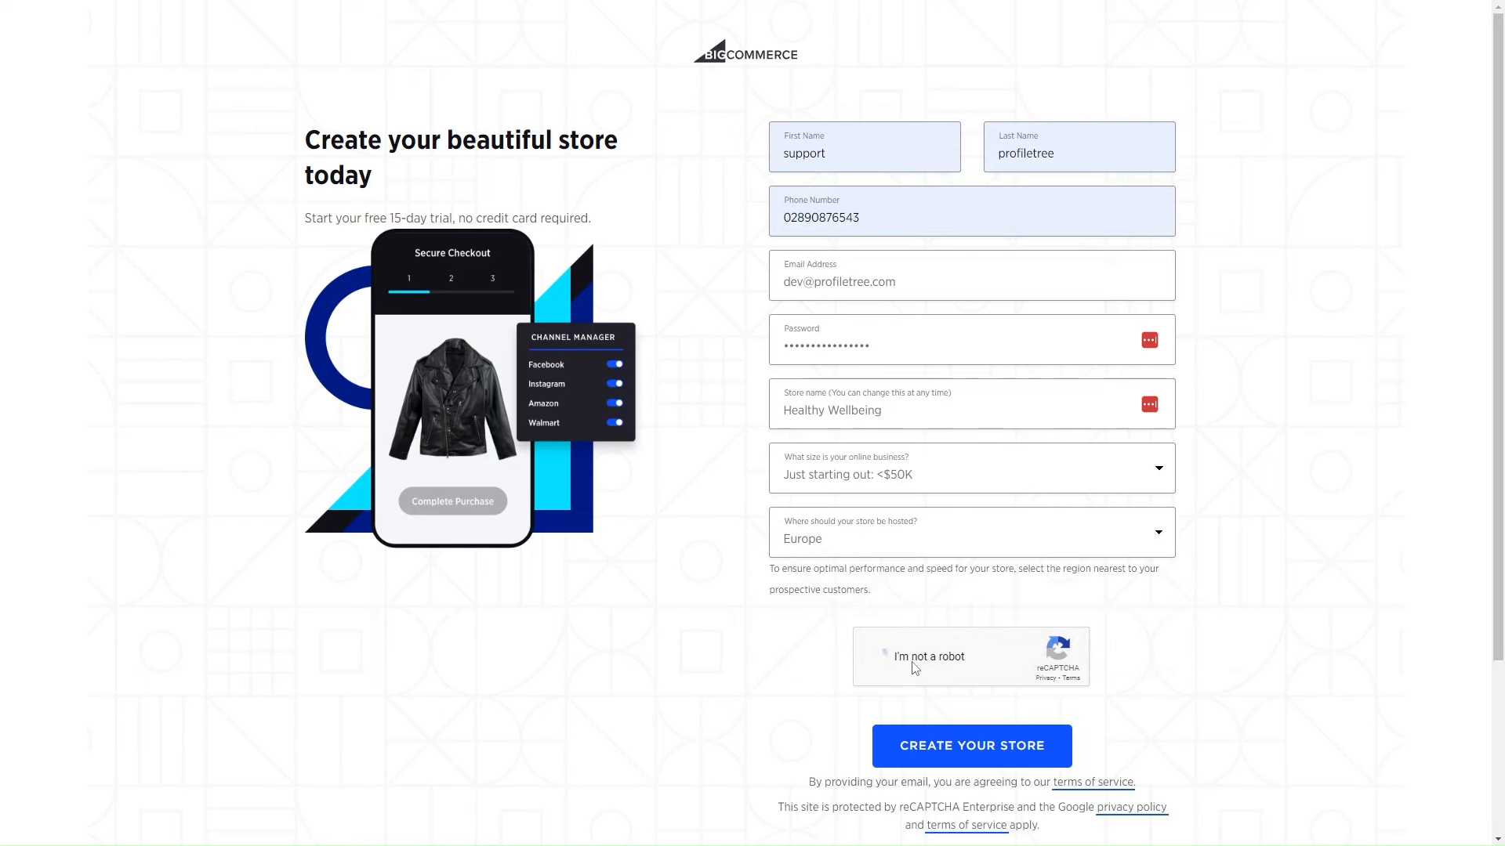
left_click(936, 748)
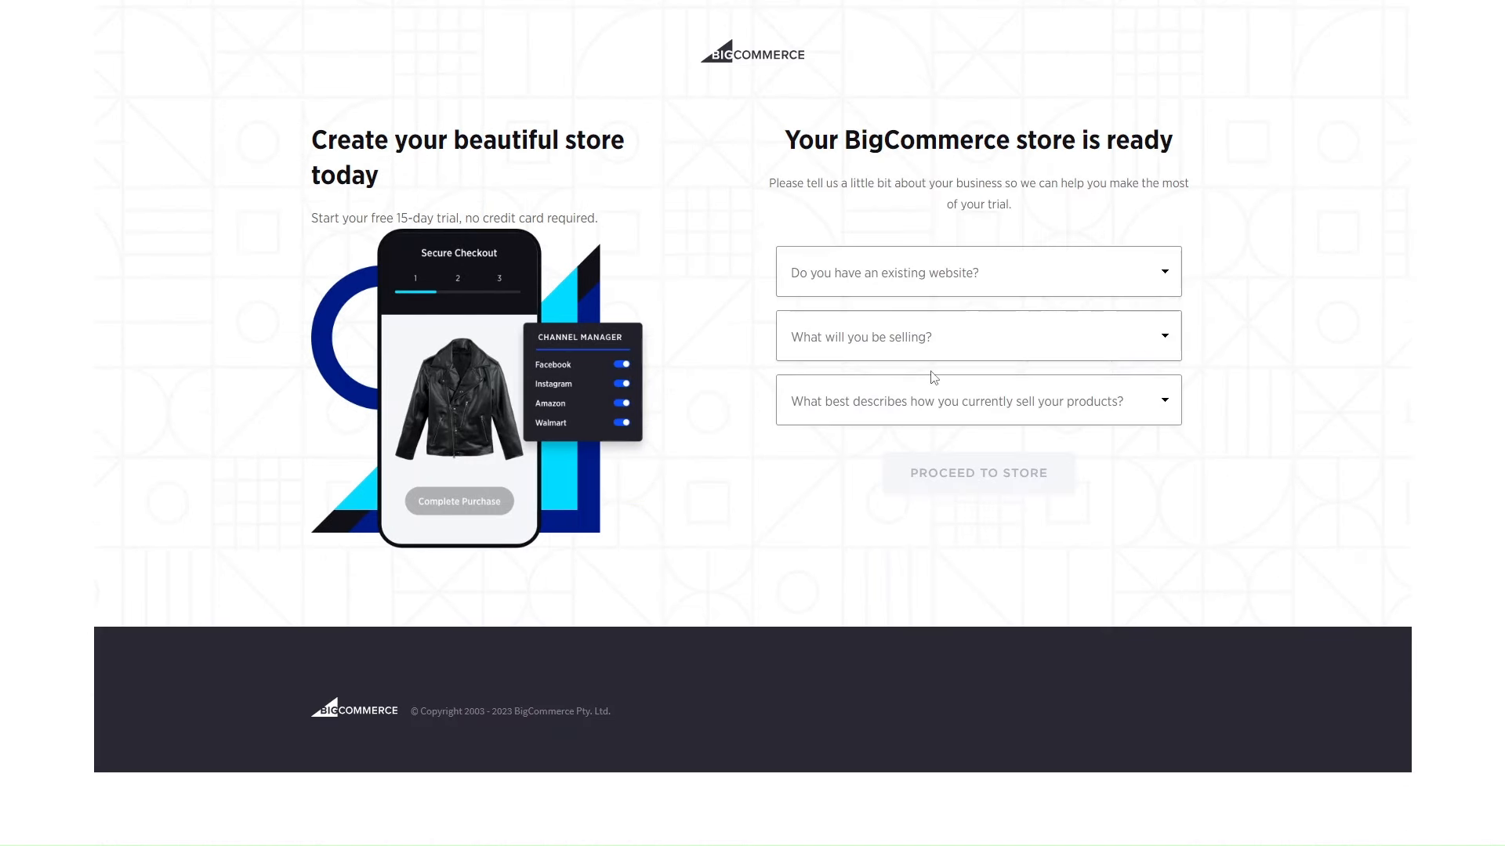
Step: Answer No to the question about having an existing website in the BigCommerce business questionnaire
left_click(945, 293)
left_click(873, 335)
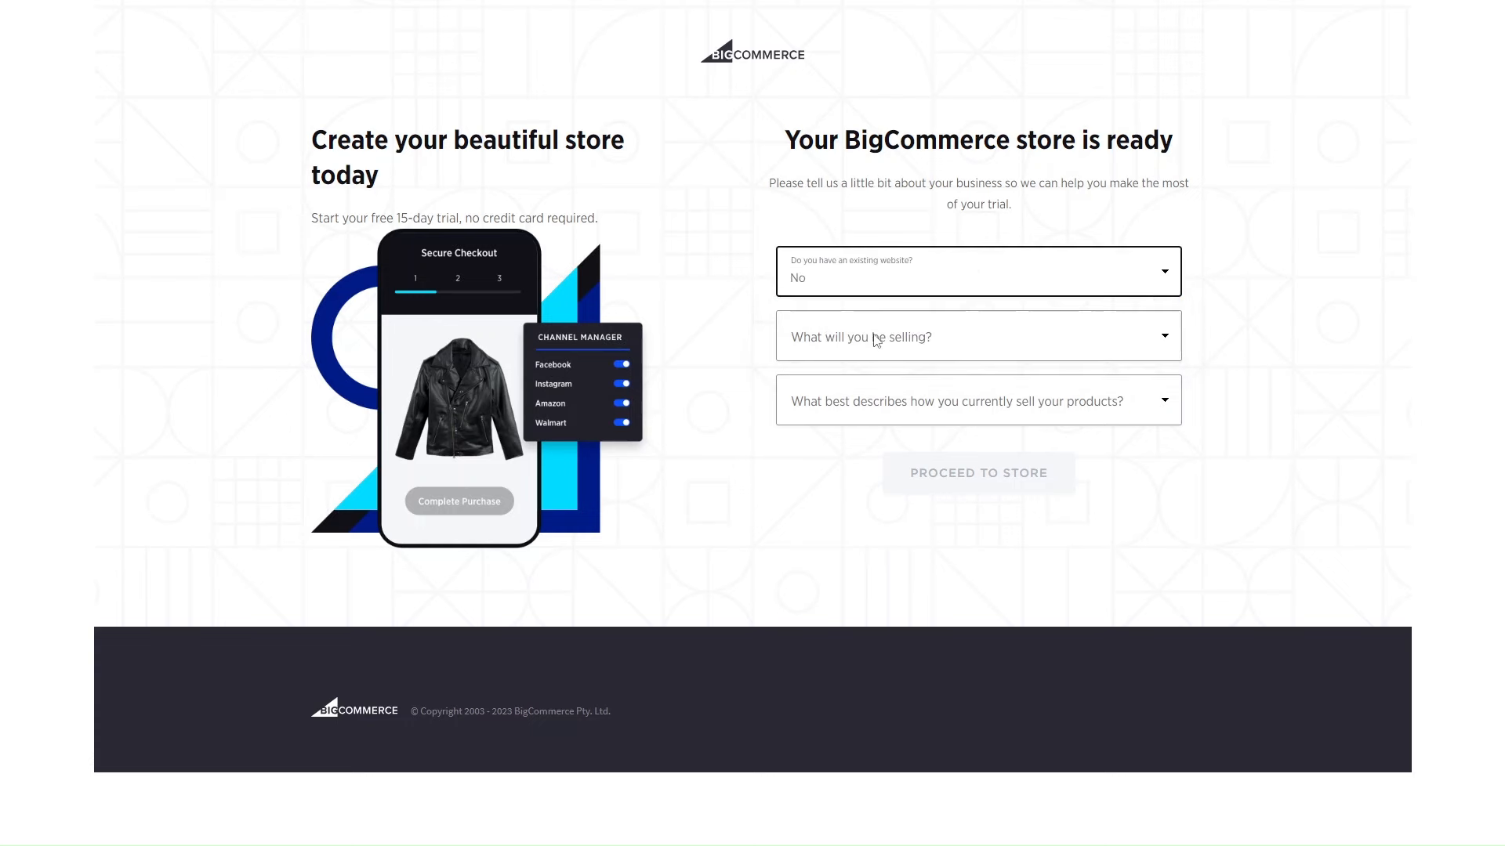
left_click(886, 349)
left_click(860, 281)
left_click(831, 331)
left_click(835, 283)
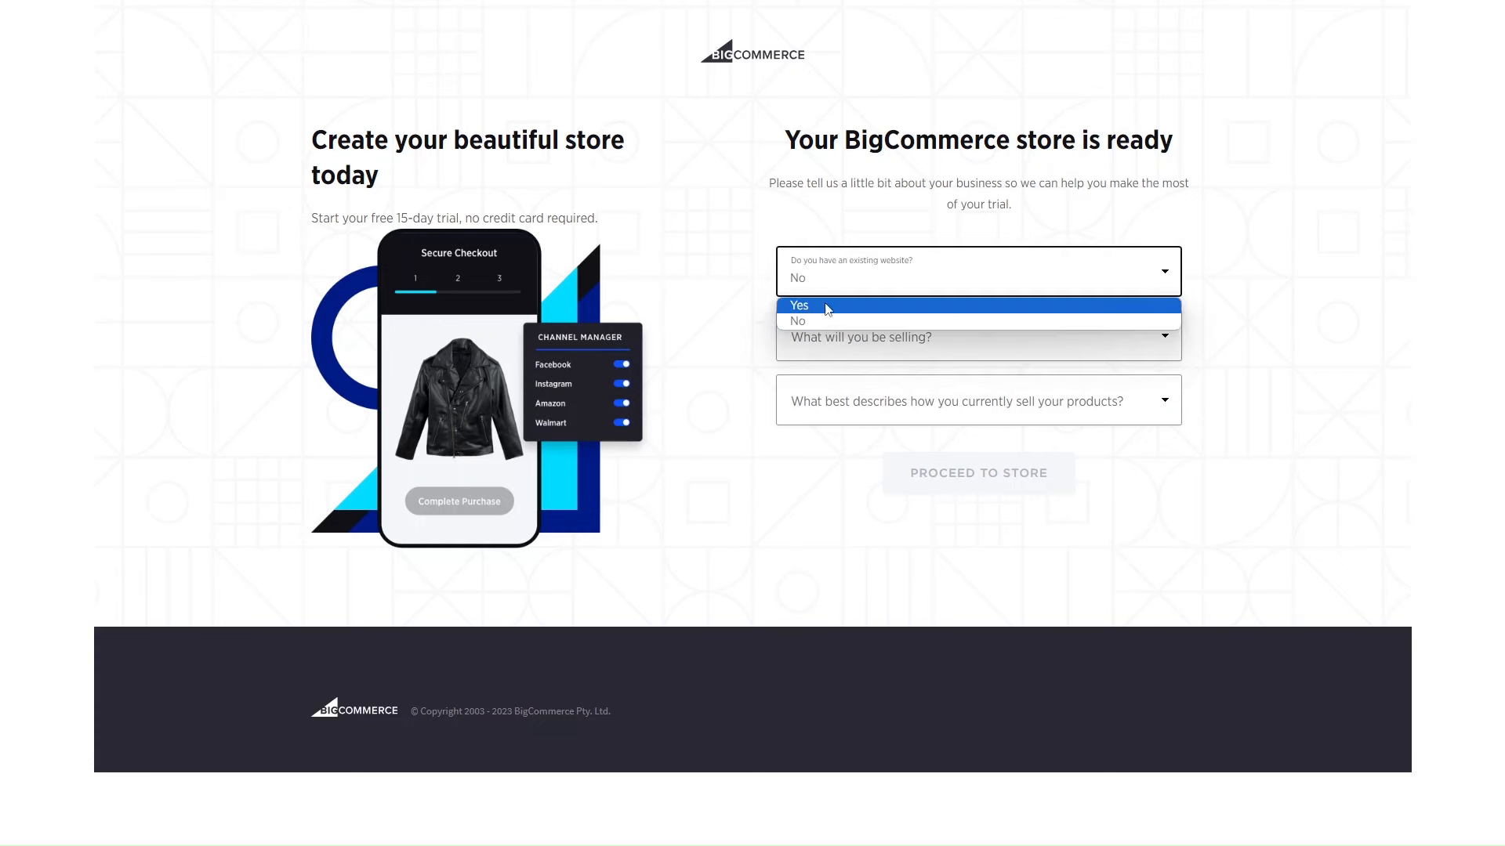
left_click(800, 307)
left_click(851, 280)
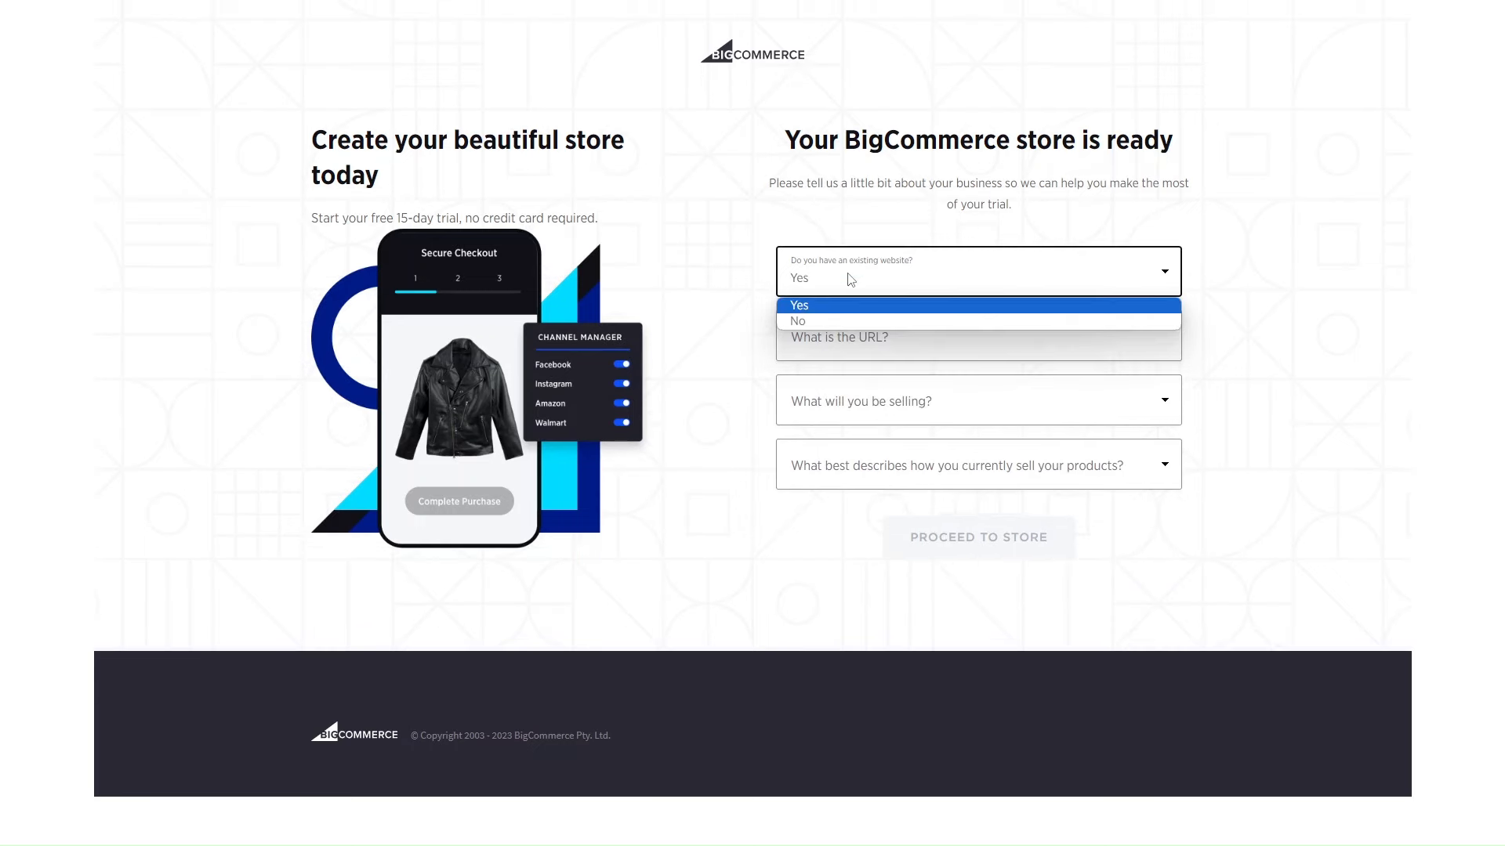
left_click(851, 280)
left_click(845, 279)
left_click(805, 321)
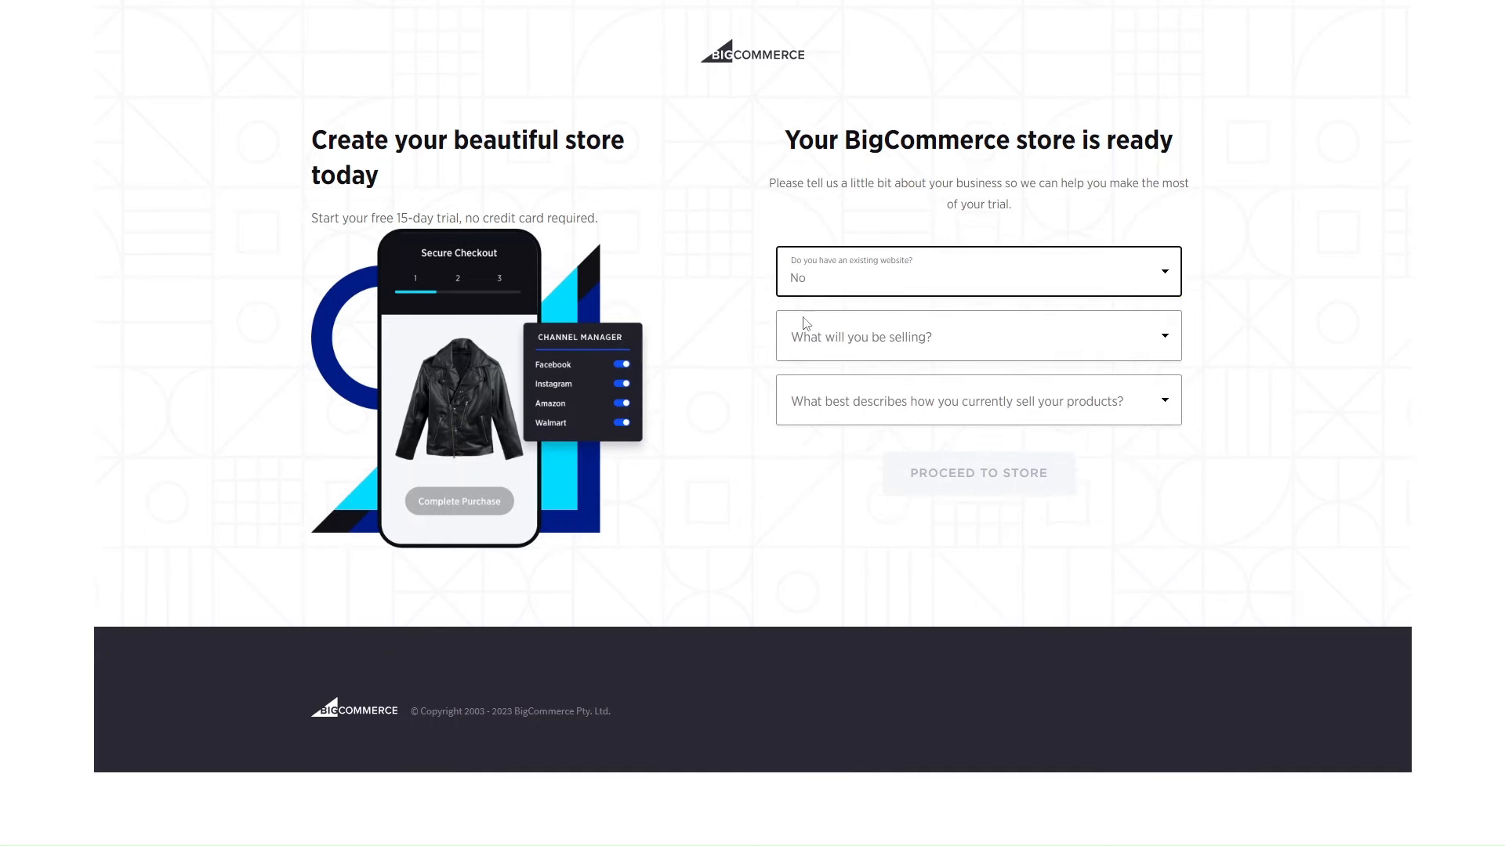
Step: Set Health & Beauty as what the store will be selling
left_click(833, 333)
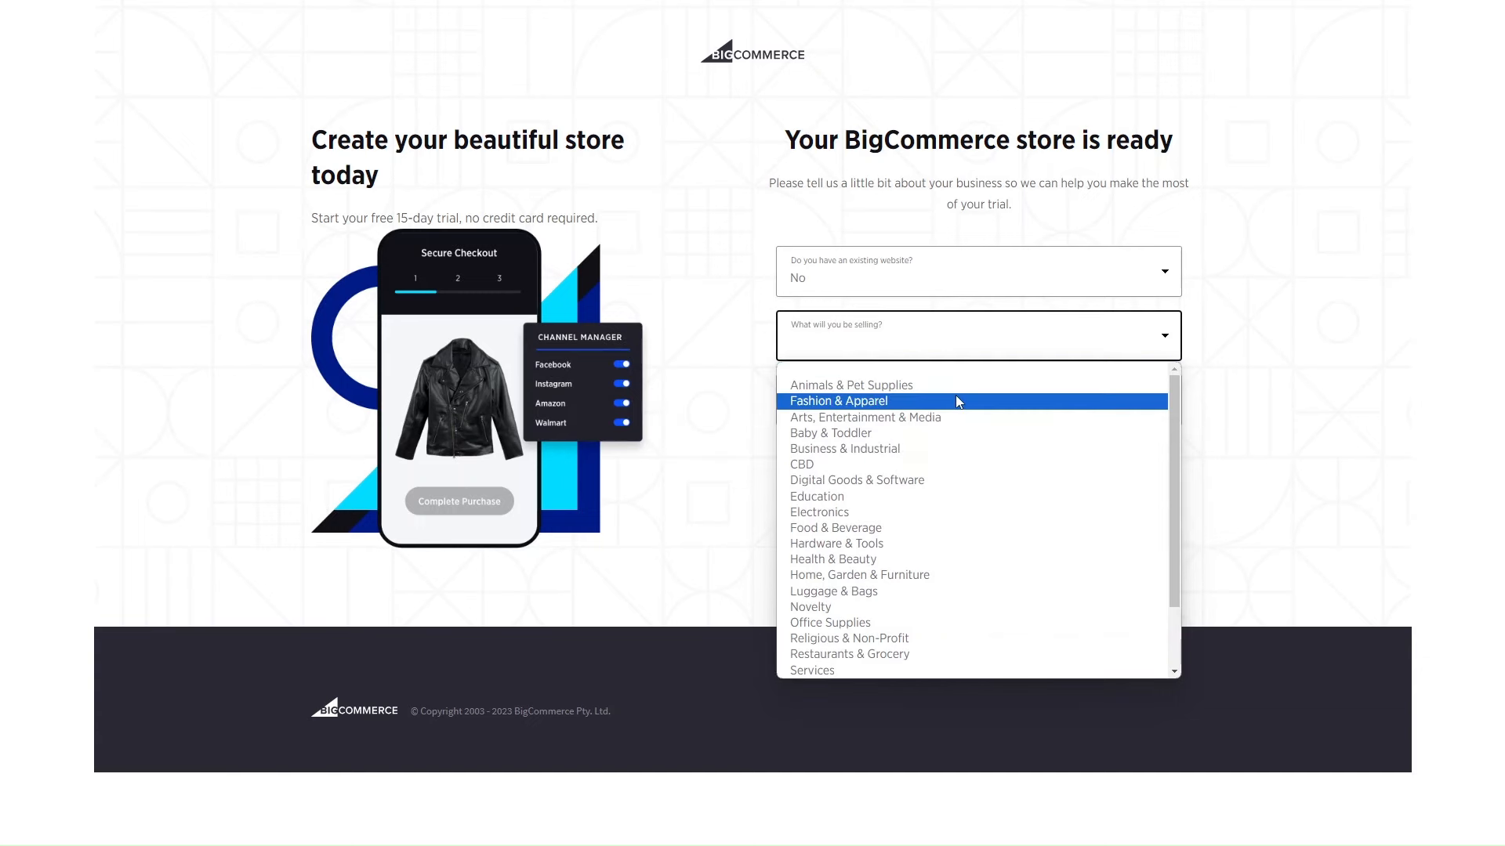
left_click(728, 481)
left_click(935, 417)
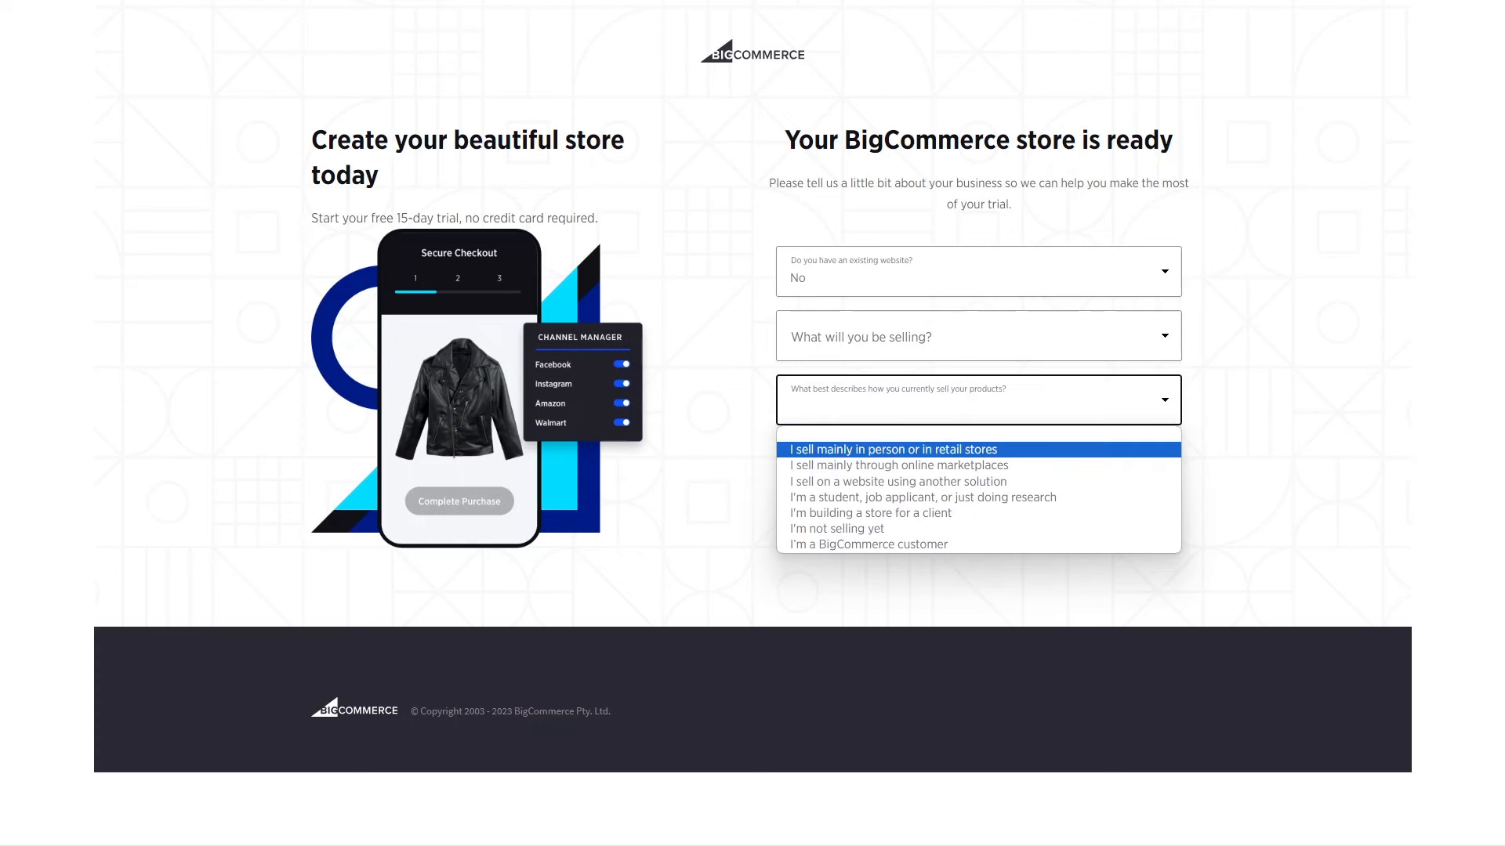
left_click(861, 339)
left_click(877, 558)
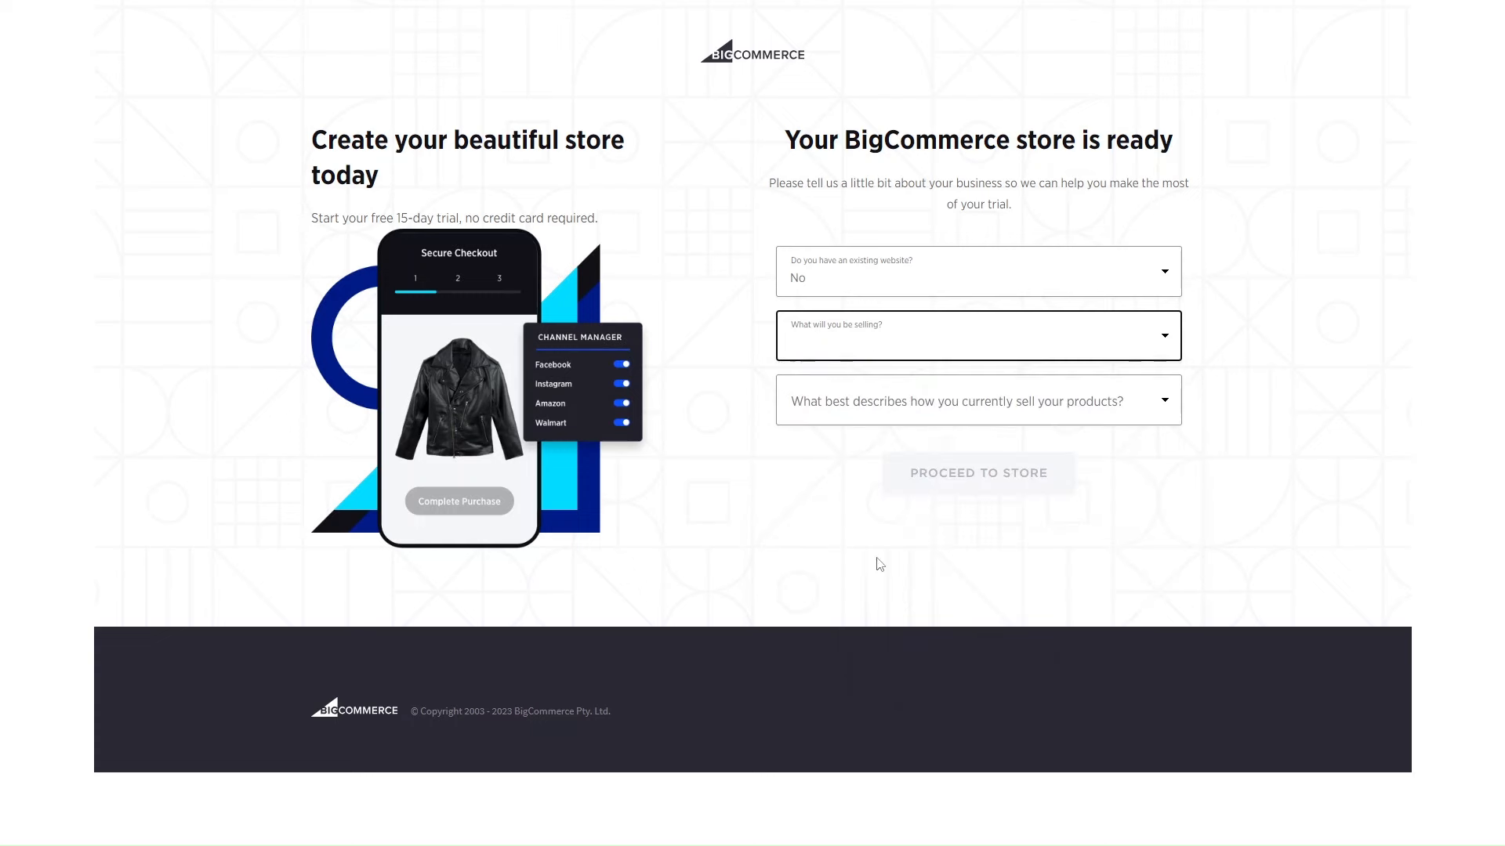
Step: Describe the current way of selling as I sell mainly through online marketplaces, and proceed to the store
left_click(972, 410)
left_click(974, 413)
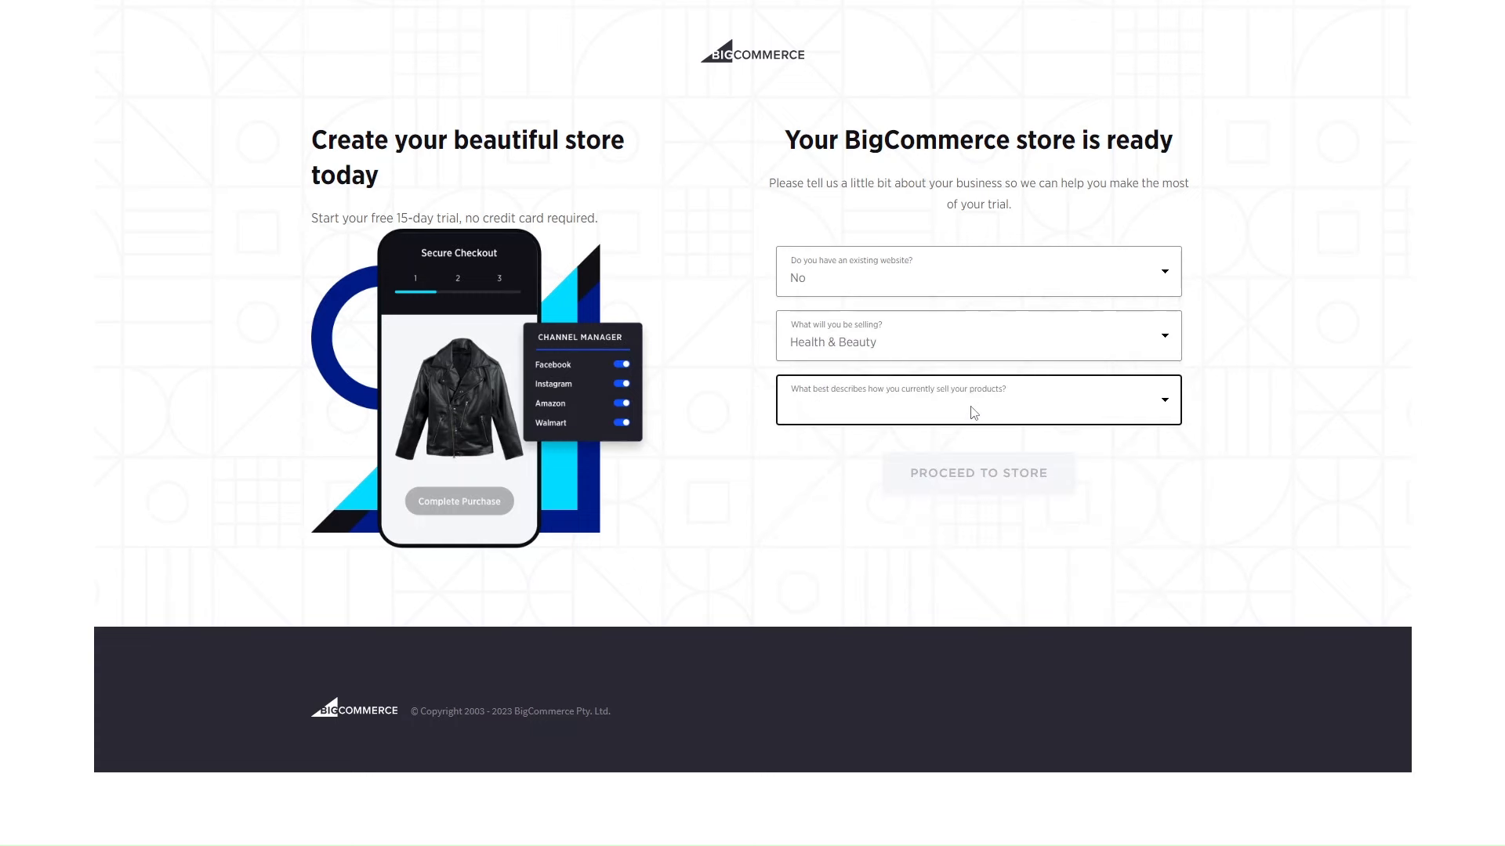
left_click(974, 413)
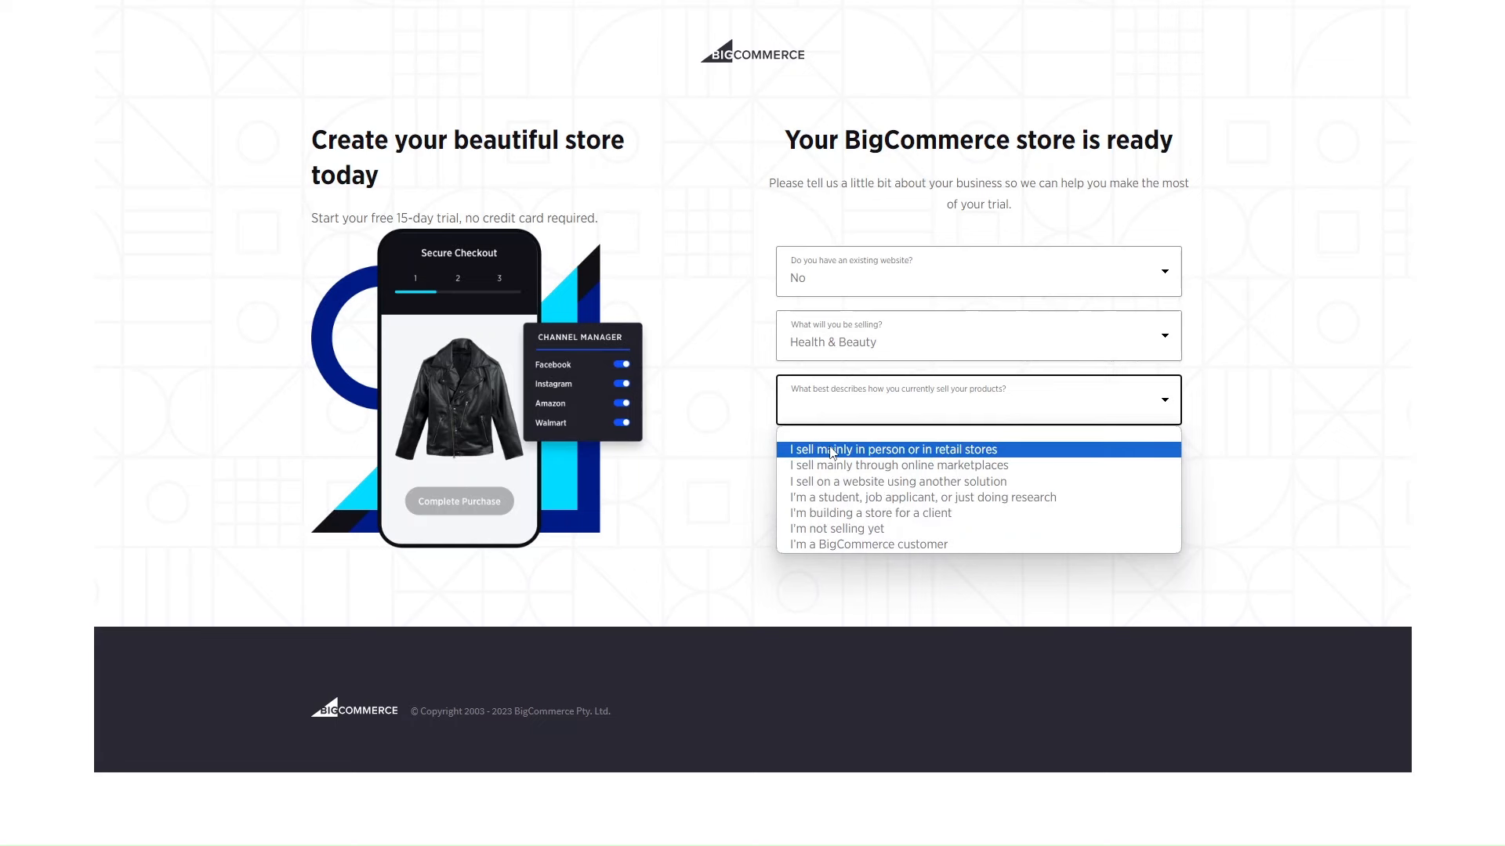
left_click(855, 467)
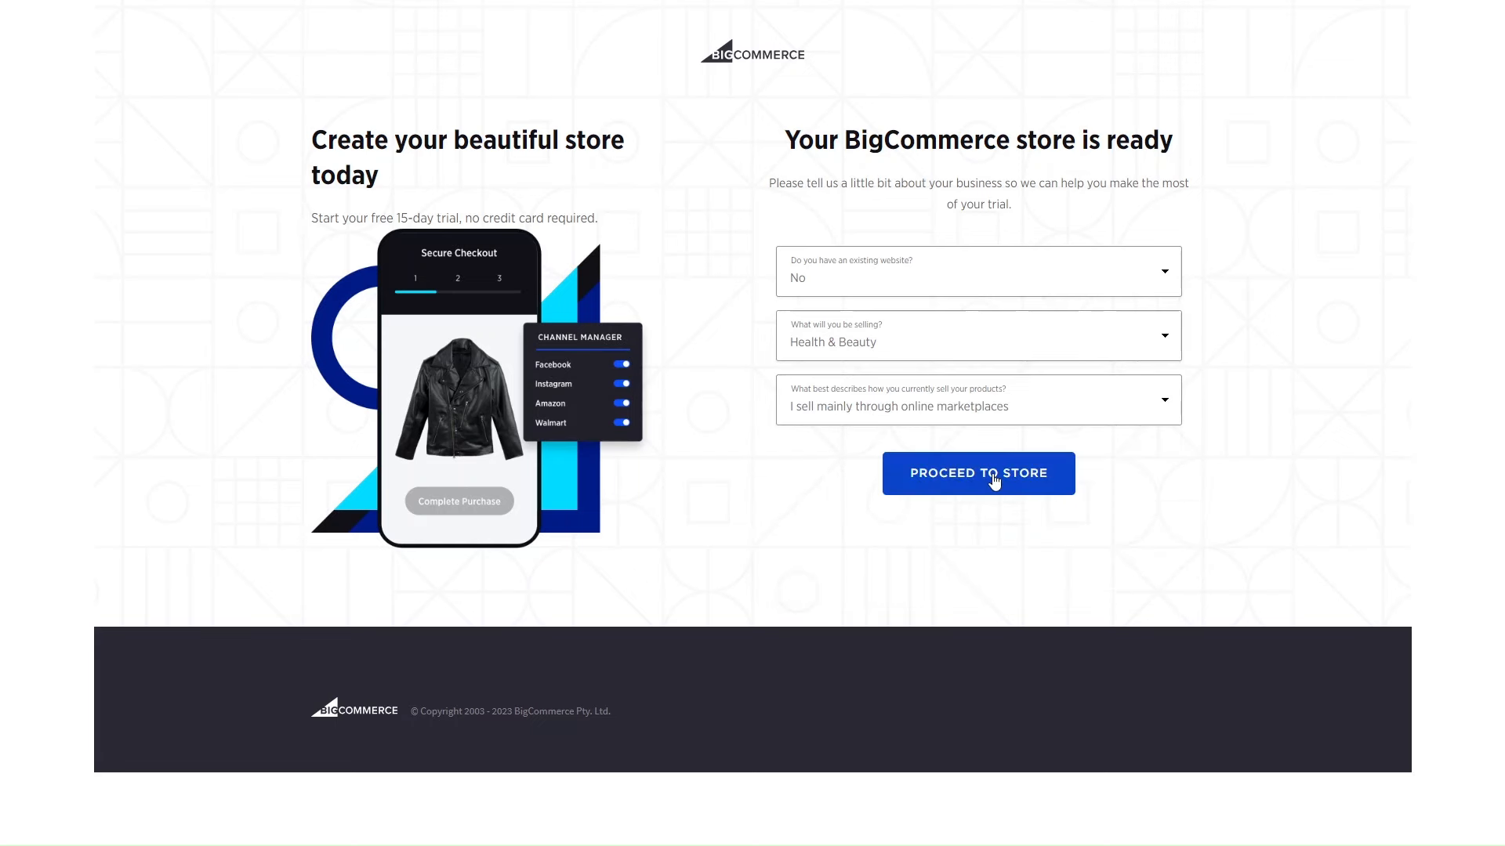
left_click(994, 481)
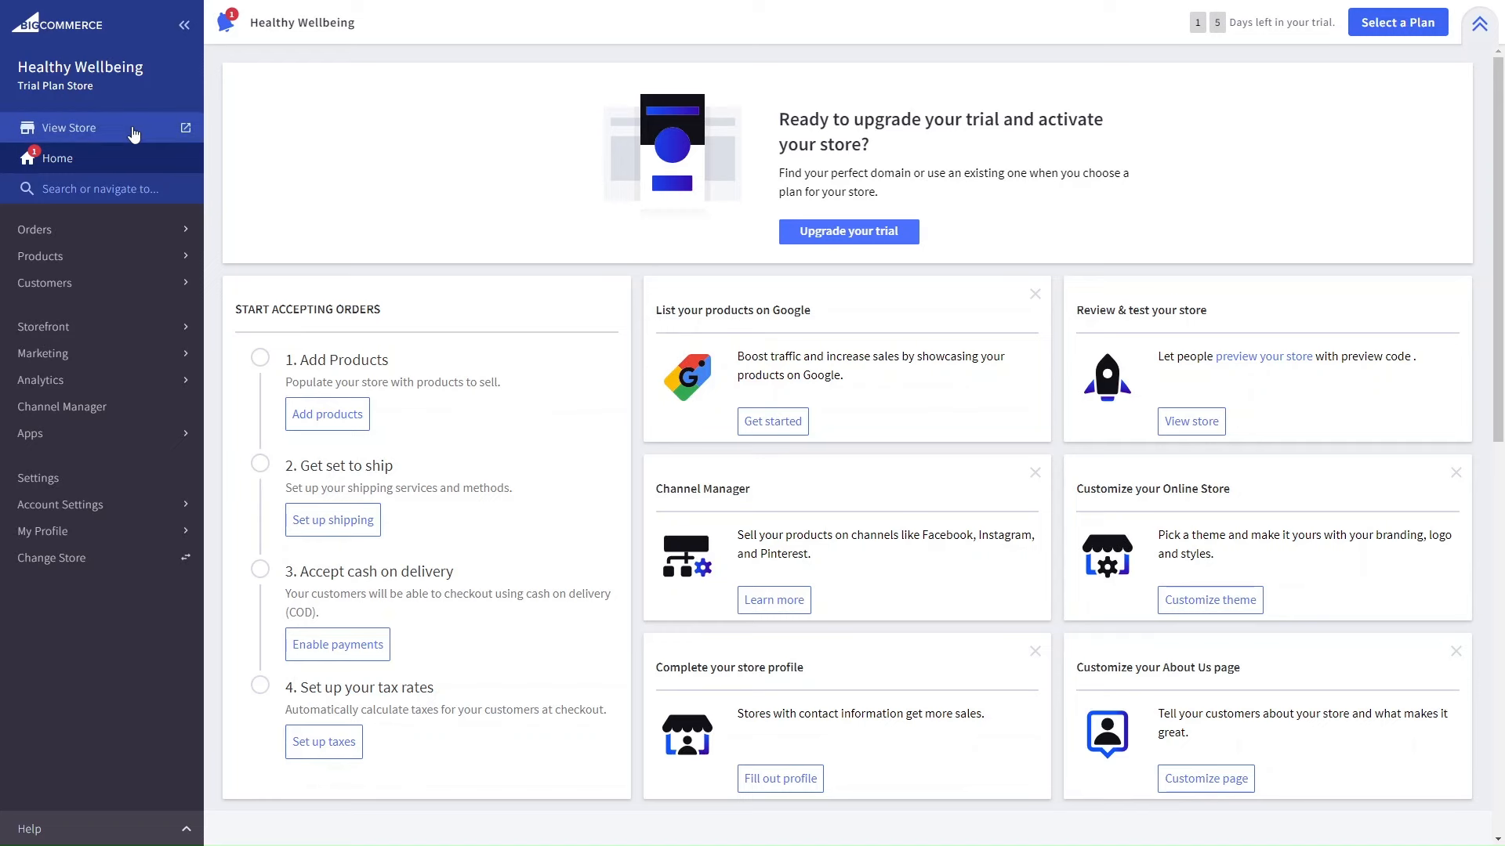
Step: Open the Healthy Wellbeing storefront and examine its home page from the banner down to the footer
left_click(178, 133)
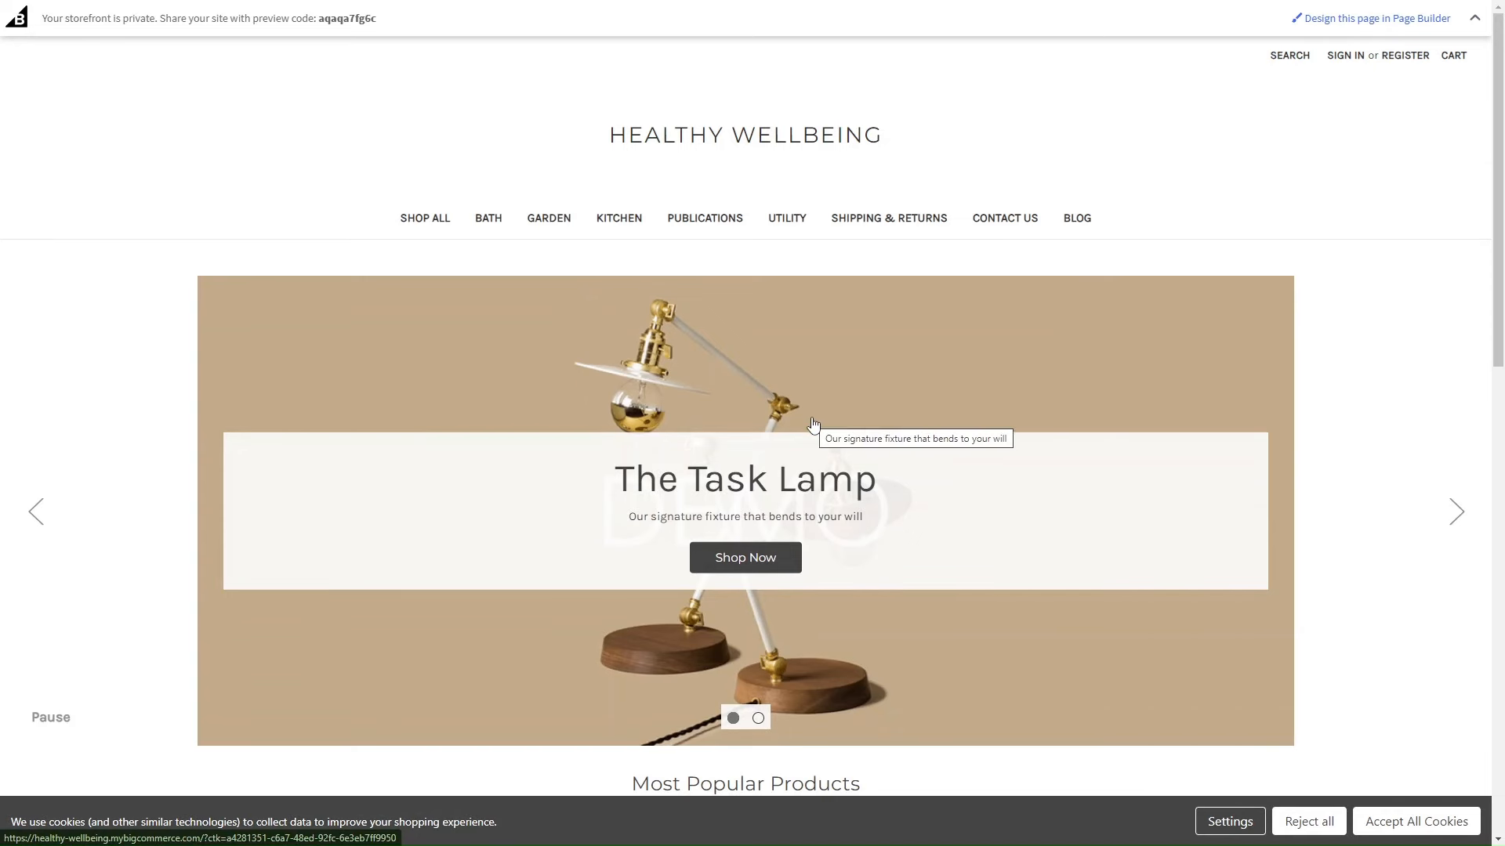
scroll(813, 424, "down", 1)
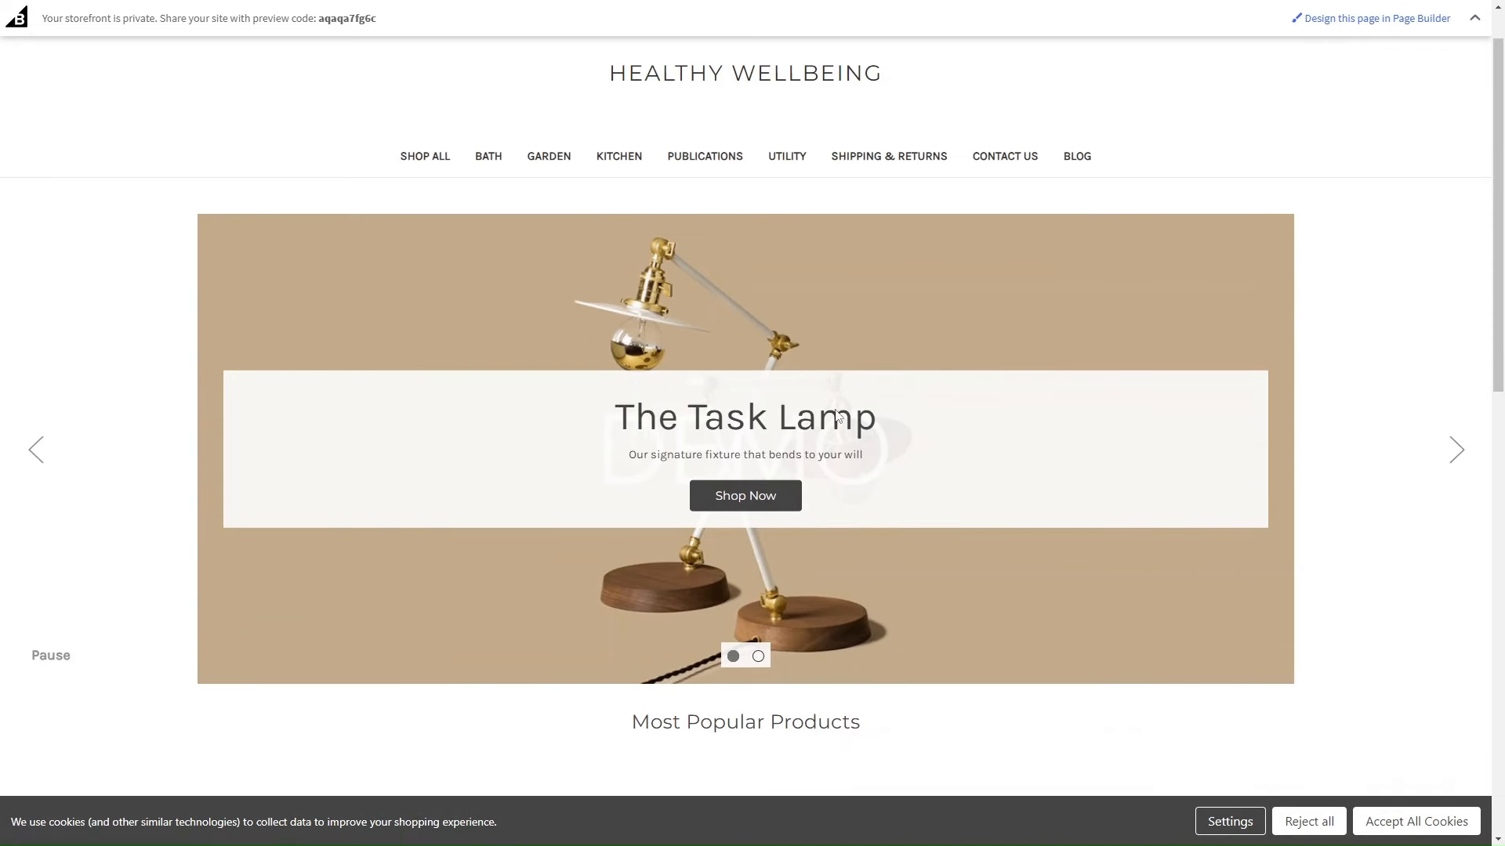
scroll(836, 415, "down", 13)
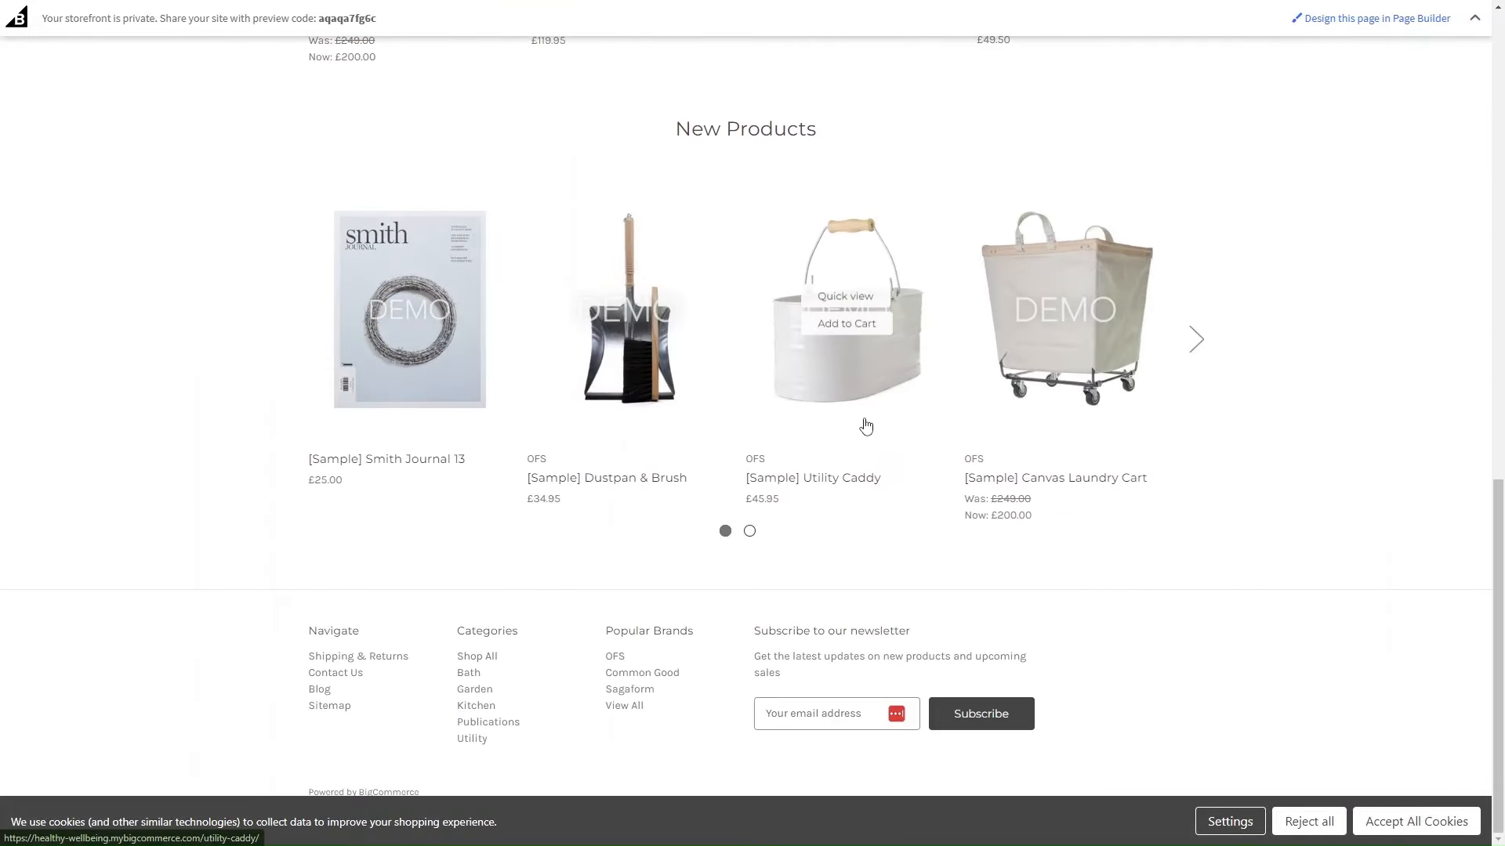
scroll(866, 426, "up", 15)
Step: Open the storefront's Garden category, accept all cookies, and look through its sample products
left_click(528, 224)
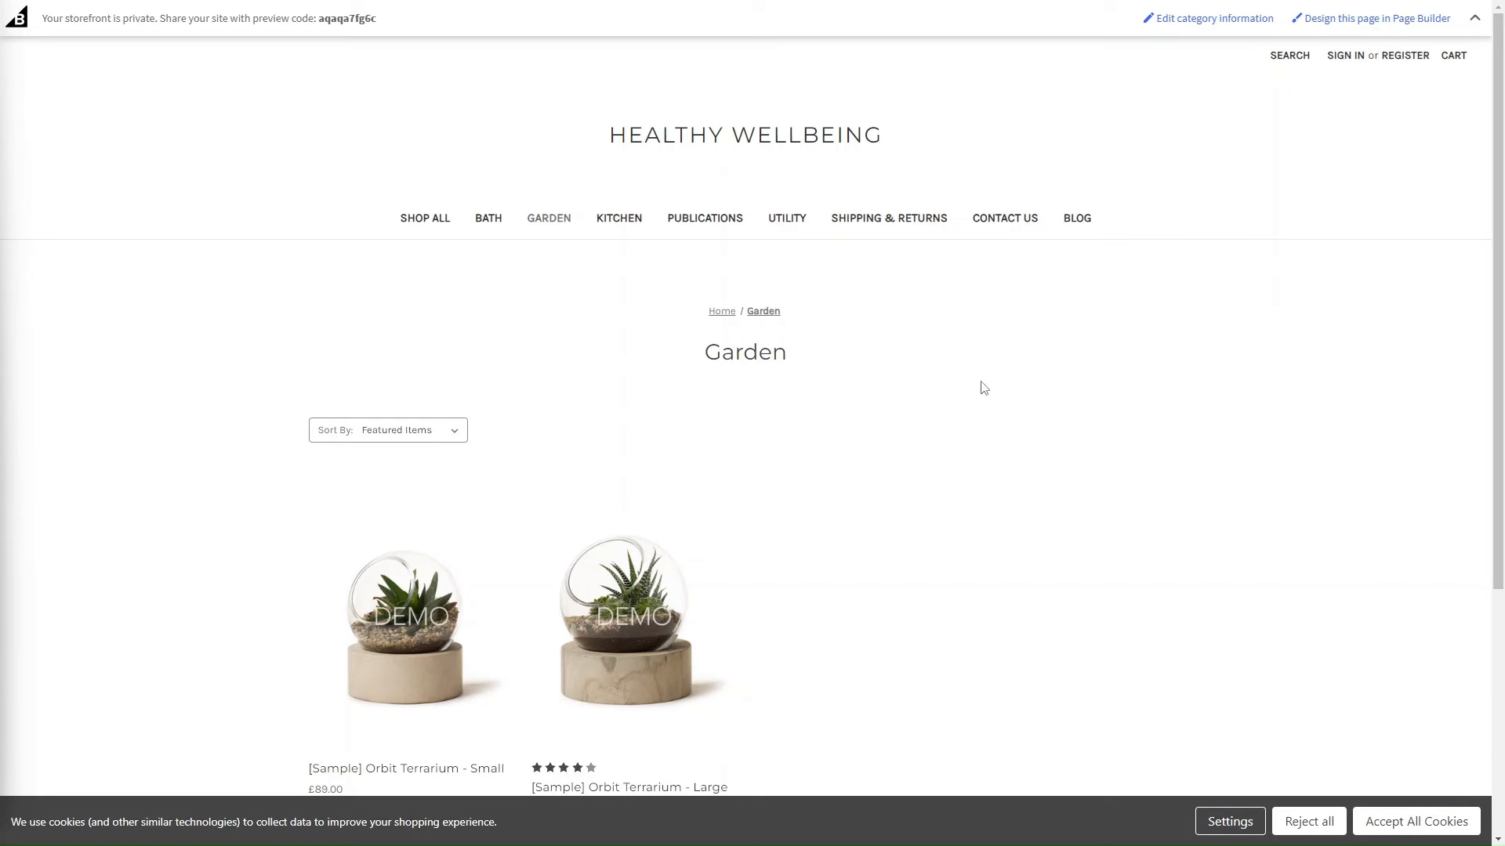
left_click(1406, 820)
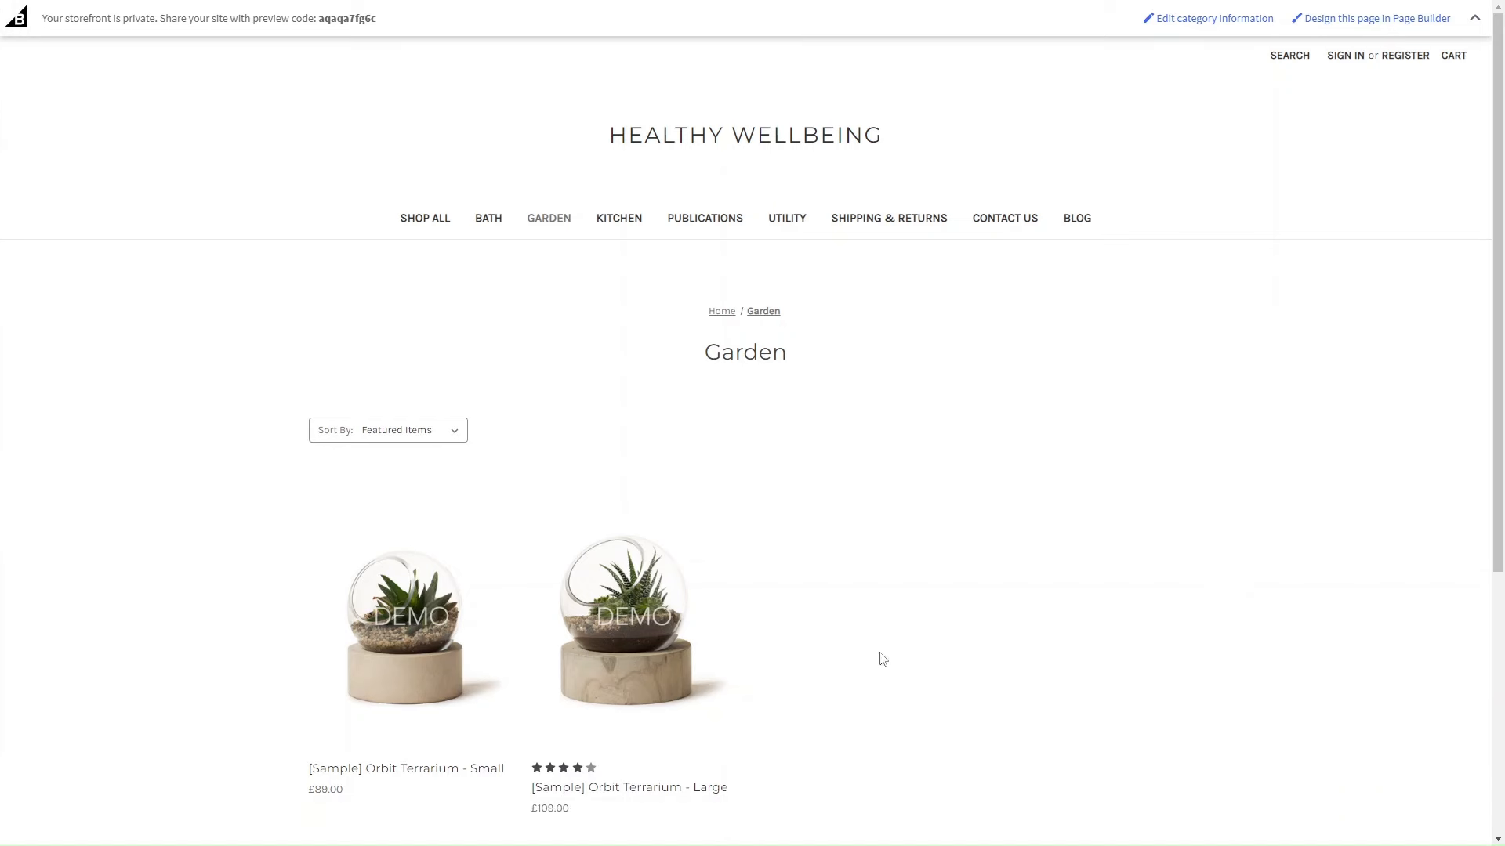
mouse_move(668, 625)
scroll(668, 625, "down", 4)
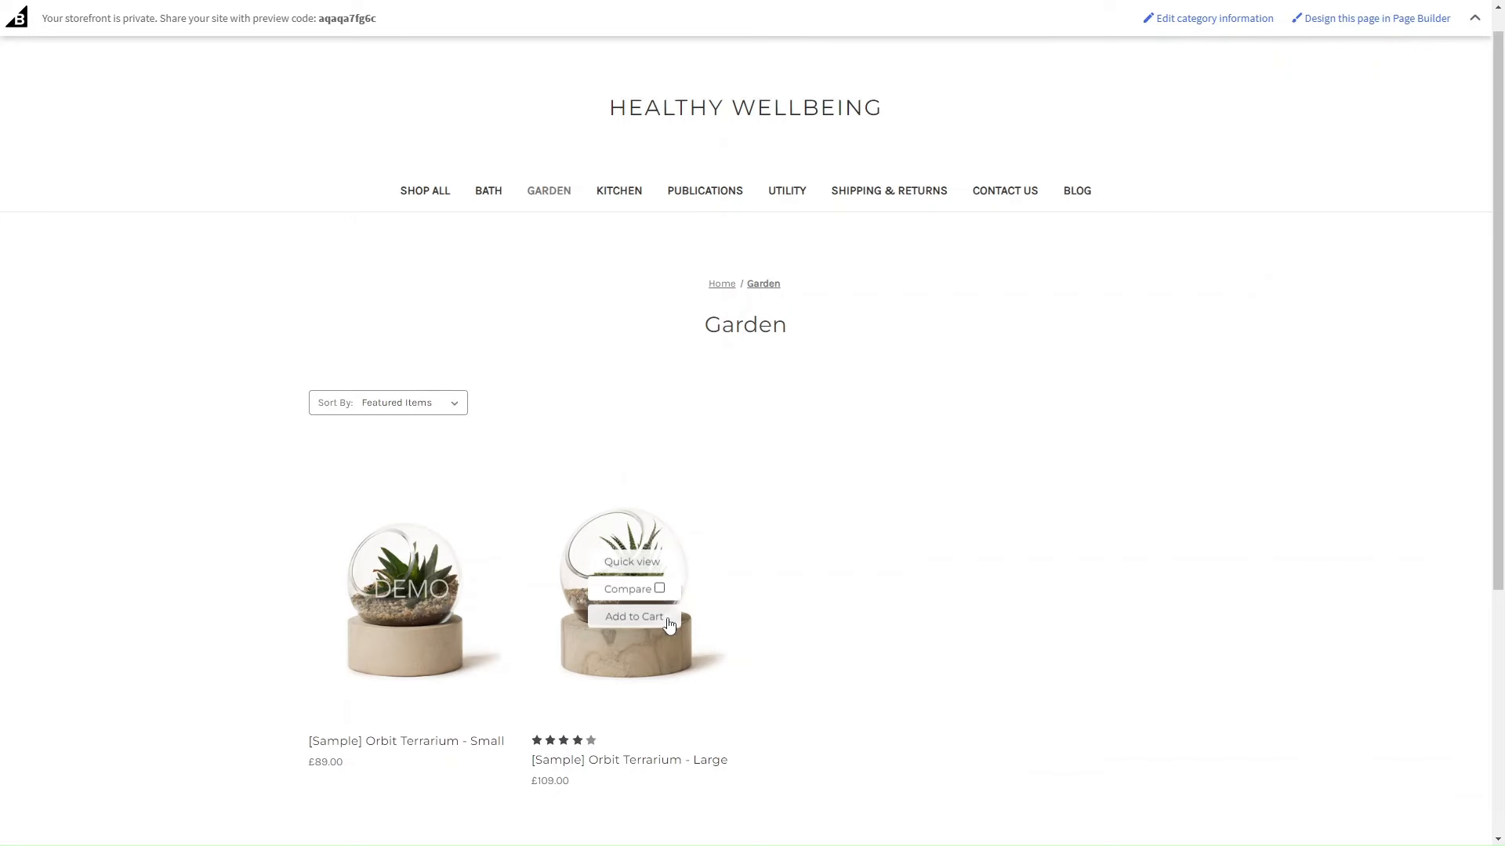
scroll(670, 625, "down", 1)
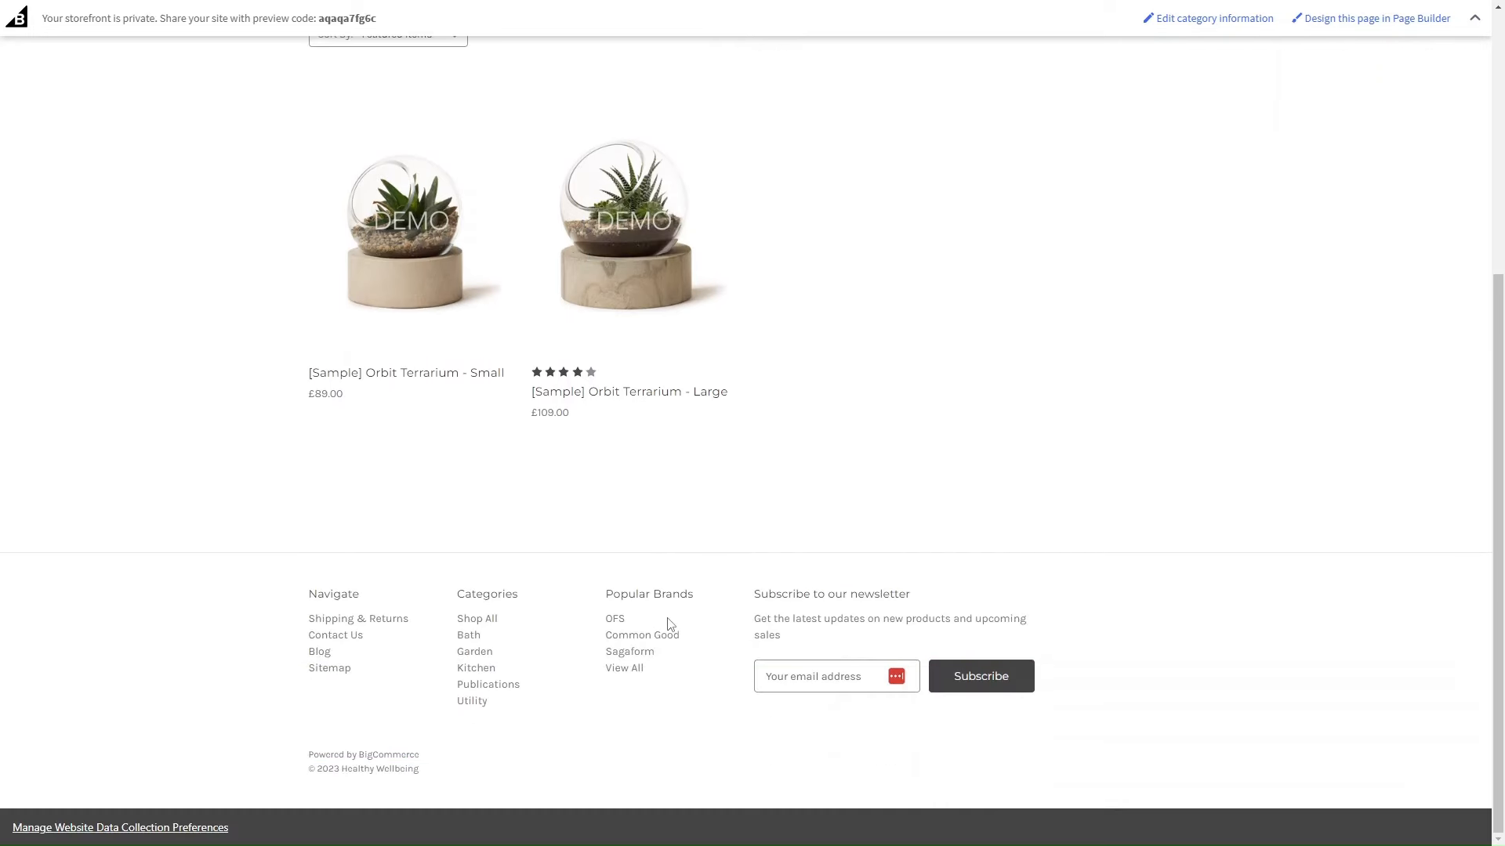
scroll(745, 486, "up", 5)
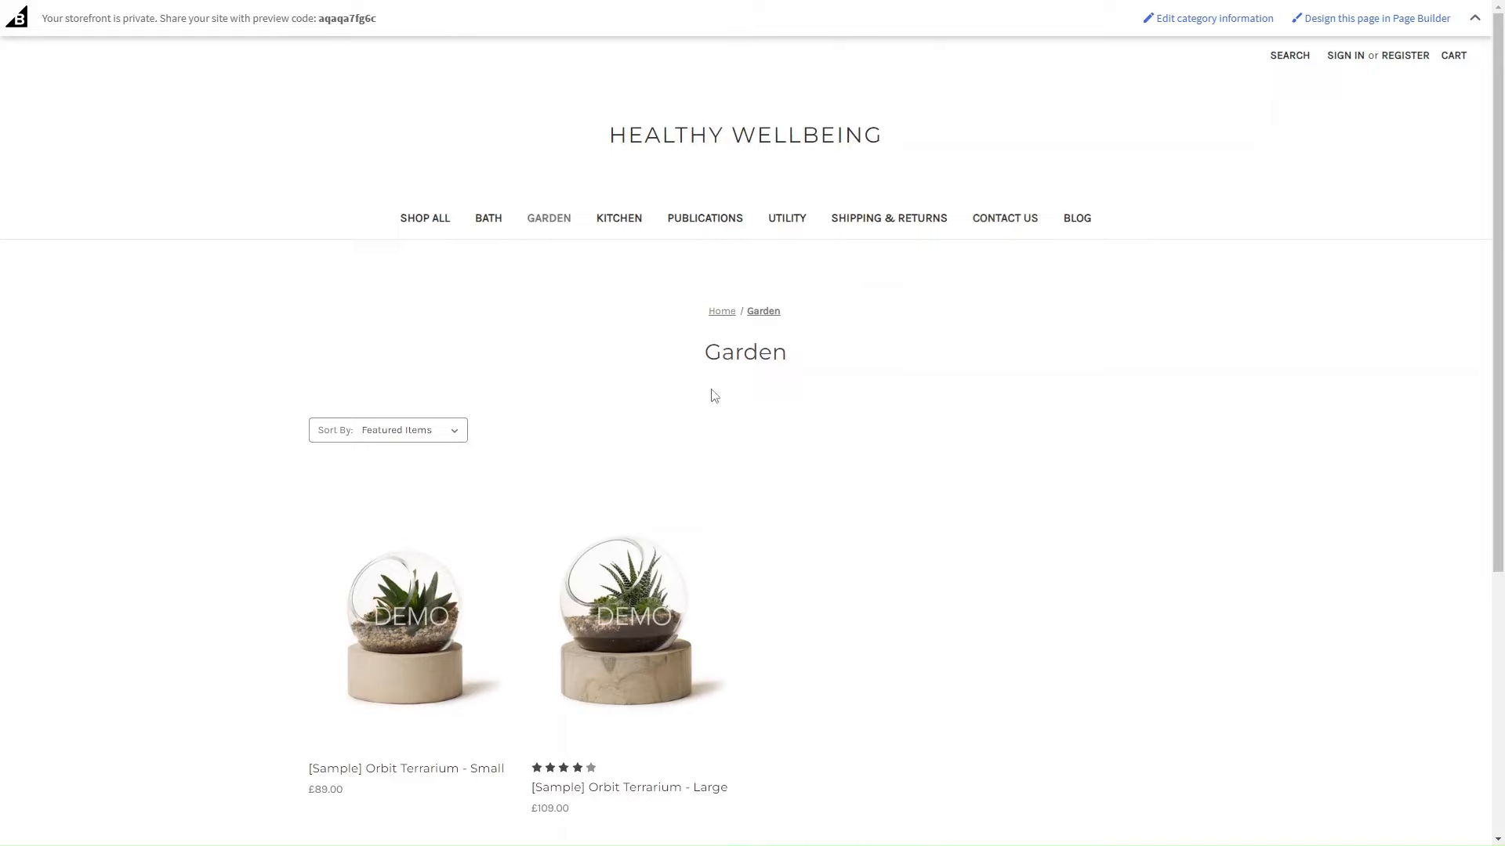
Step: Return to the storefront's home page and look over its most popular products
left_click(690, 147)
scroll(709, 515, "down", 8)
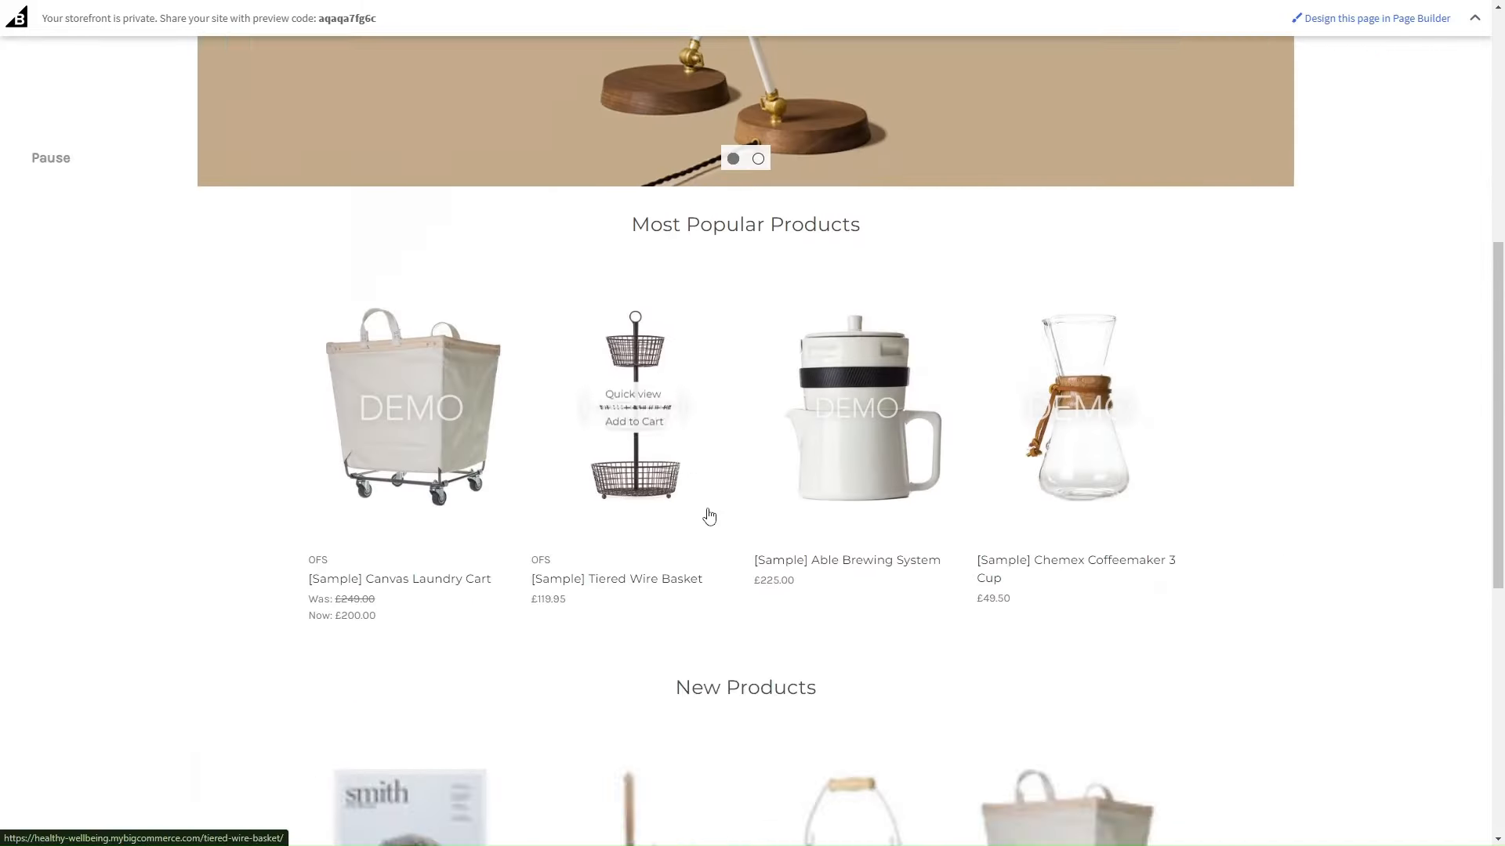
scroll(709, 515, "up", 8)
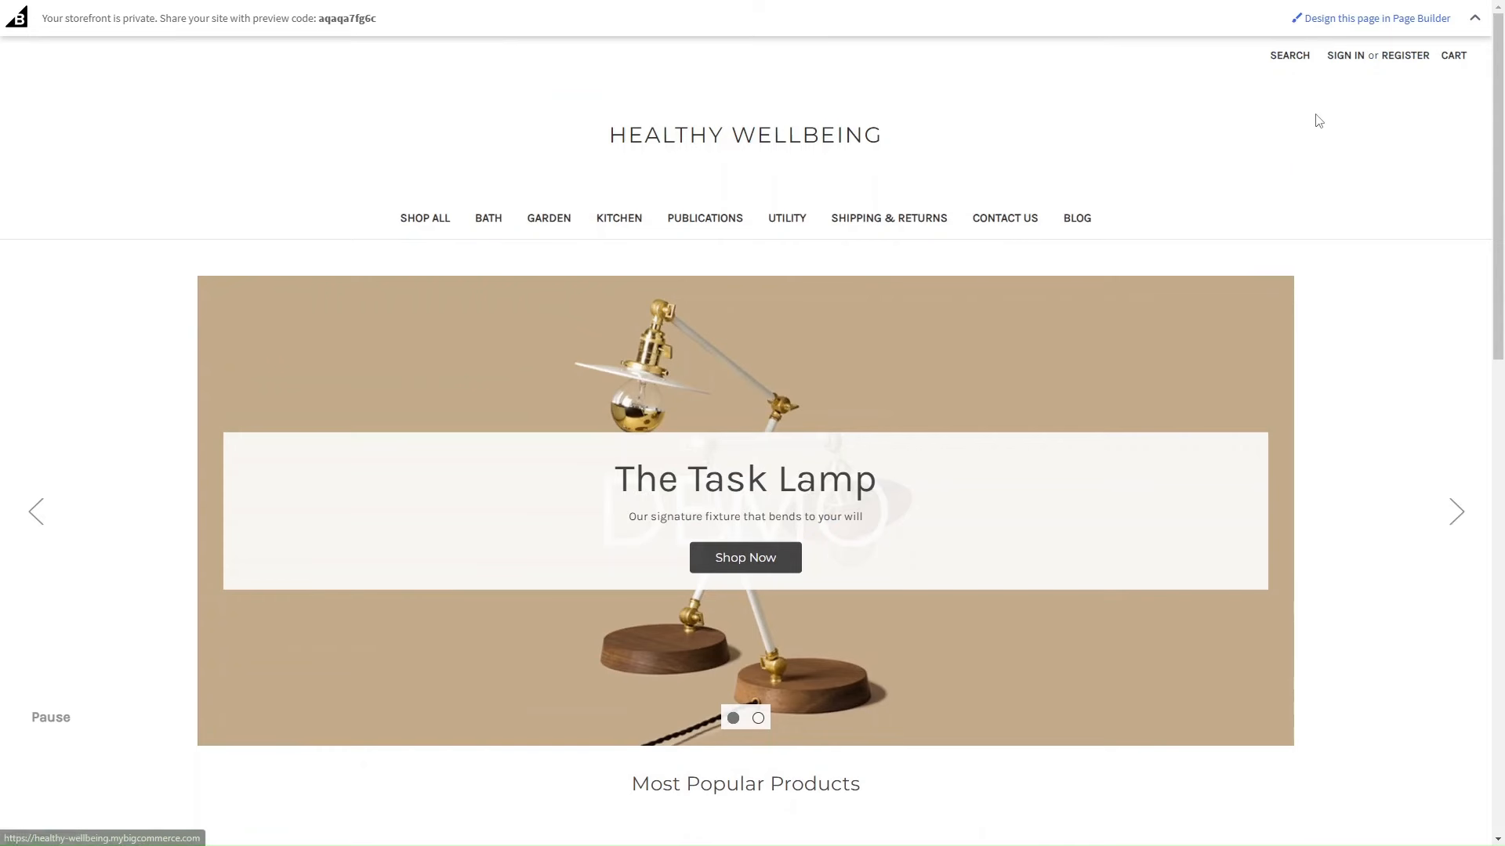
Step: Open the home page in Page Builder and review its widget regions and list of layers
left_click(1347, 24)
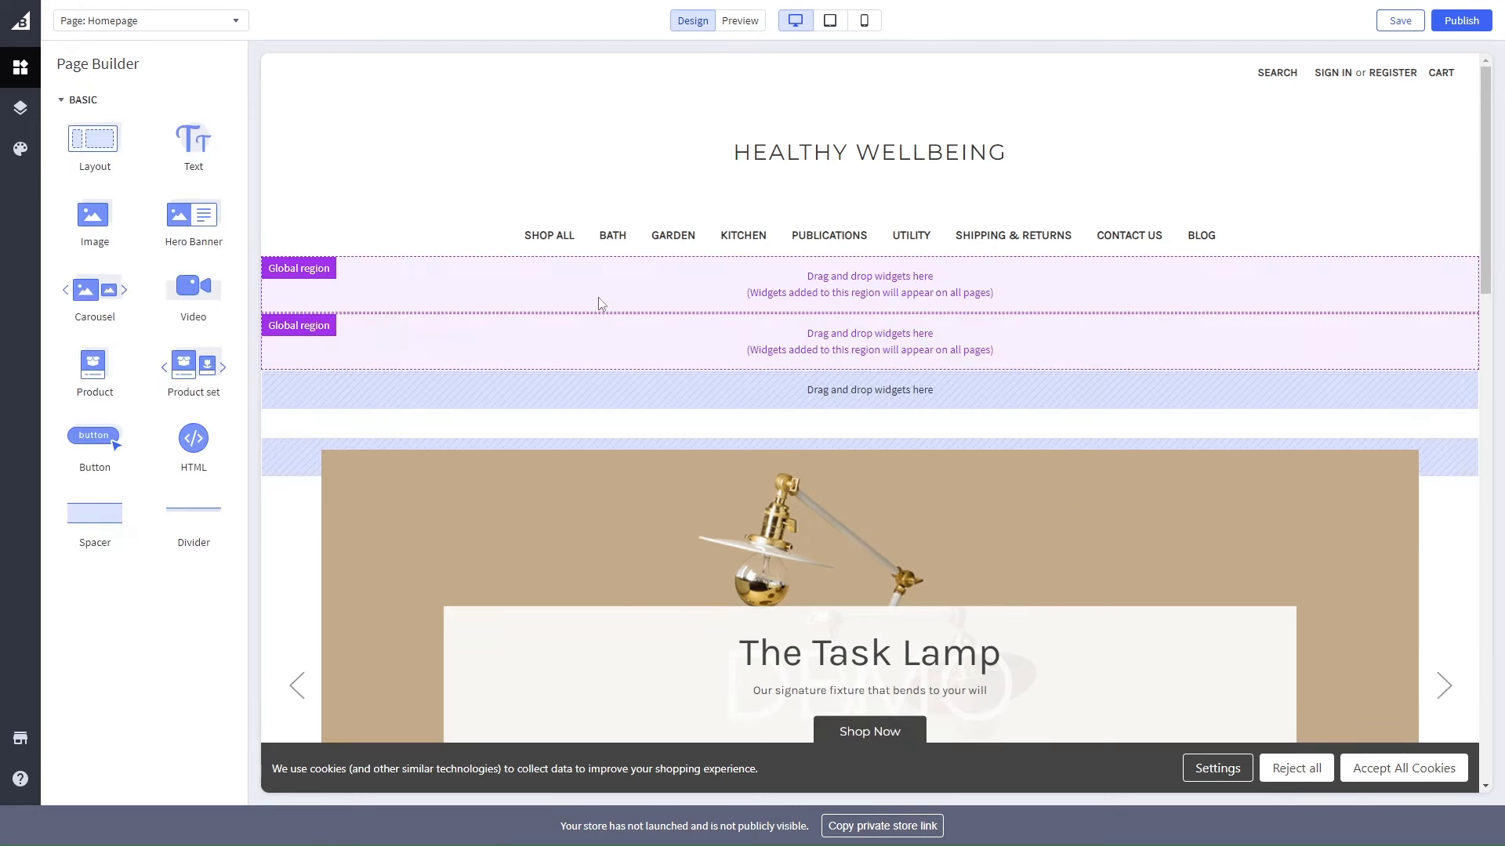
scroll(703, 410, "down", 5)
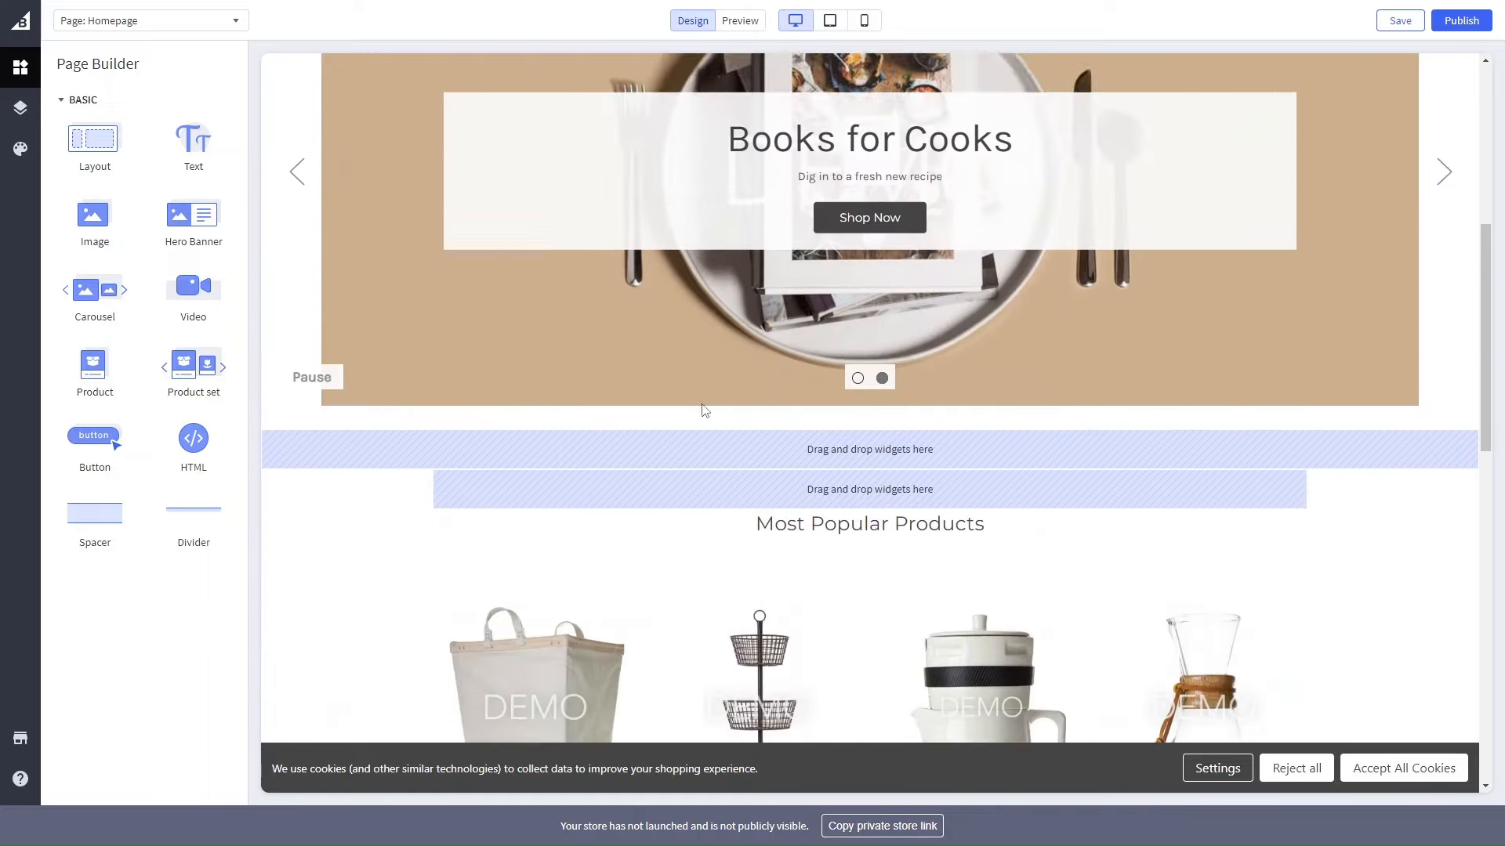
scroll(705, 412, "down", 2)
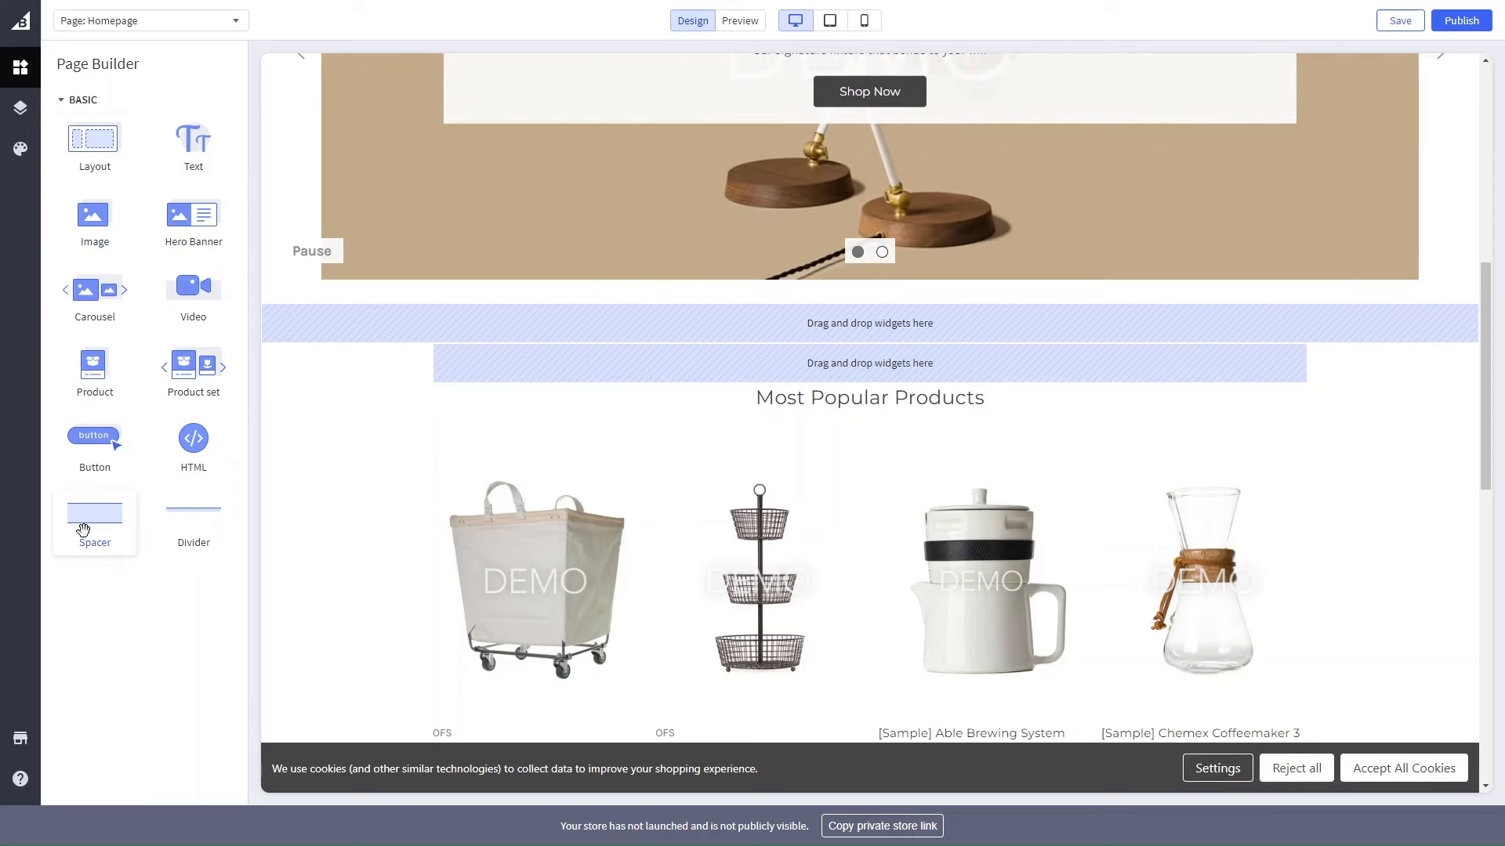
left_click(21, 107)
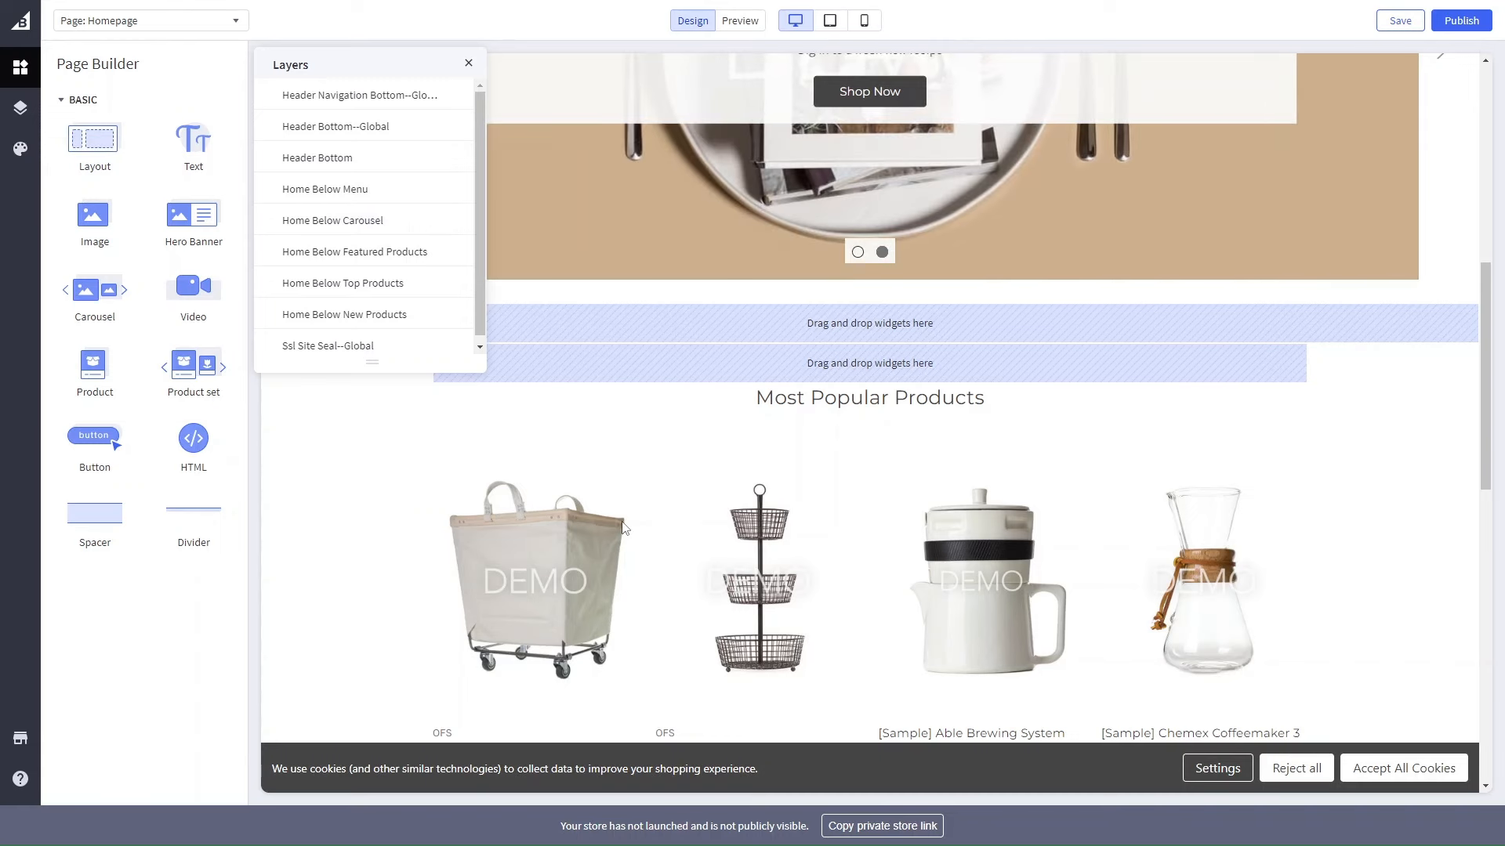
Step: Try the Cornerstone theme's Bold style, apply the Warm style instead, and check the homepage's look
left_click(21, 160)
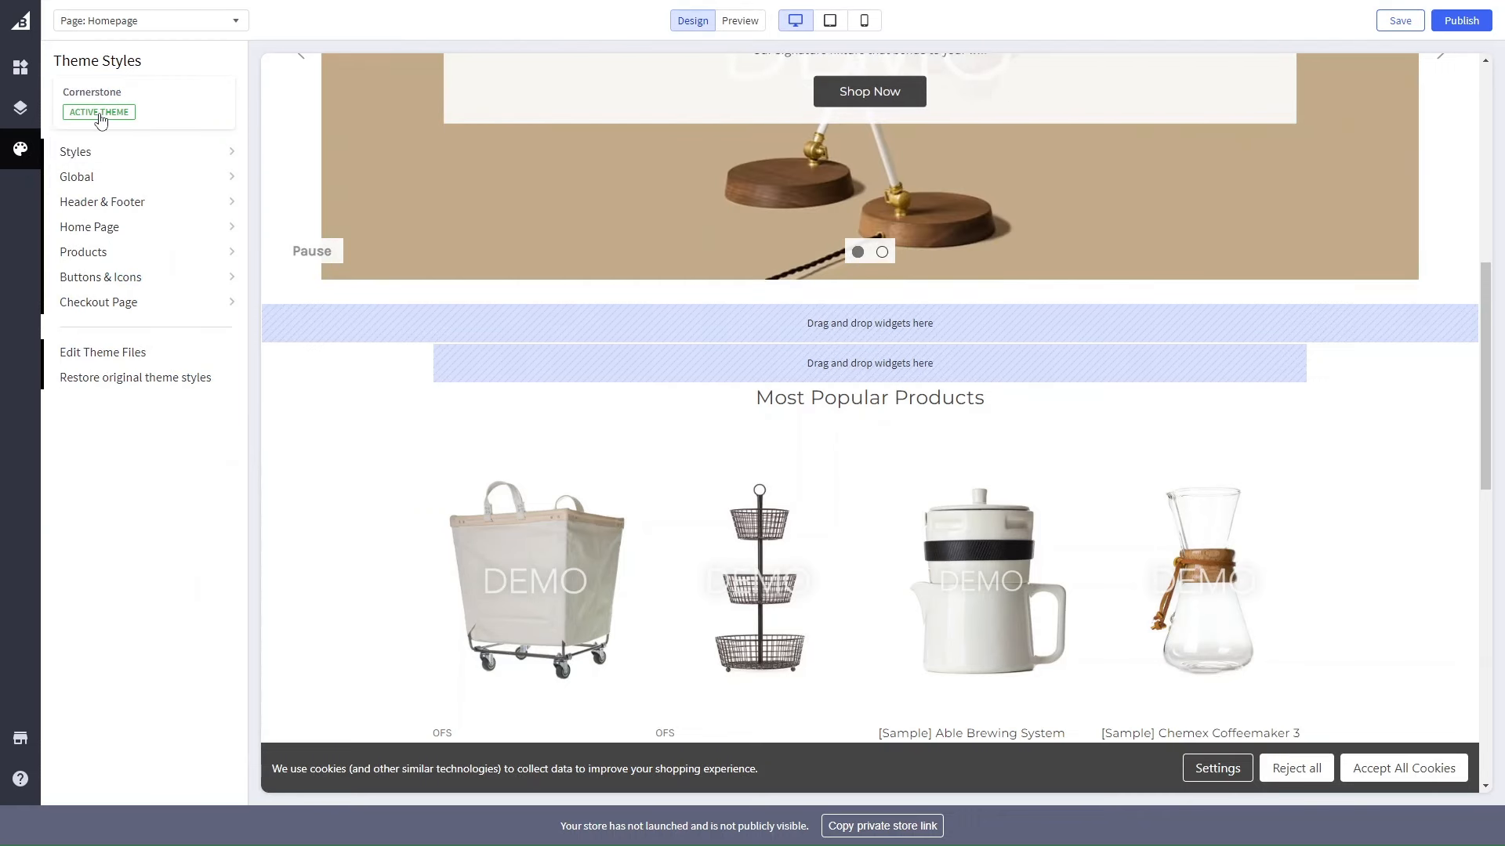
left_click(178, 159)
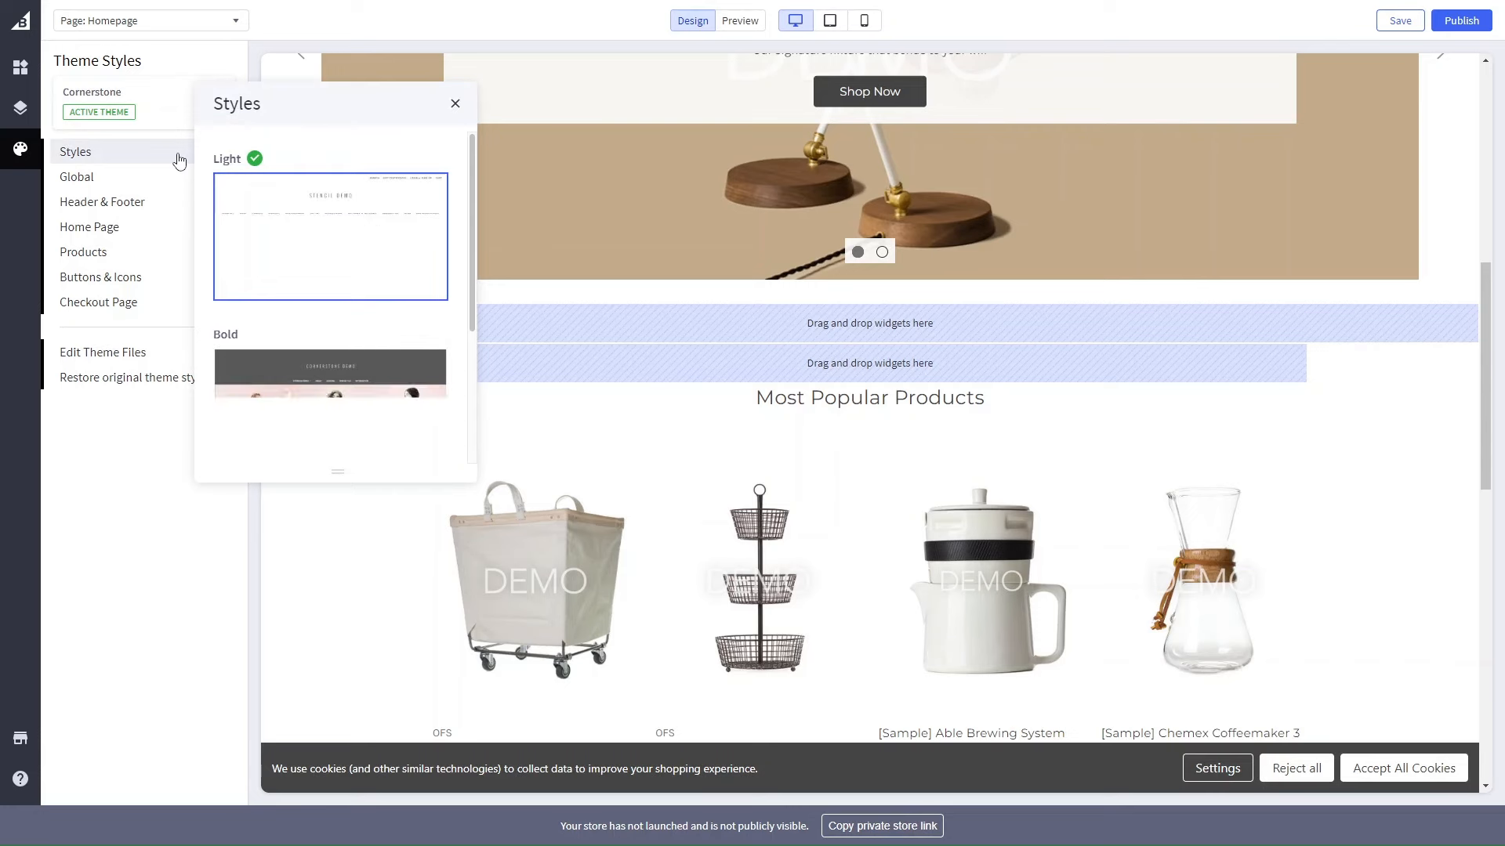
scroll(302, 313, "down", 3)
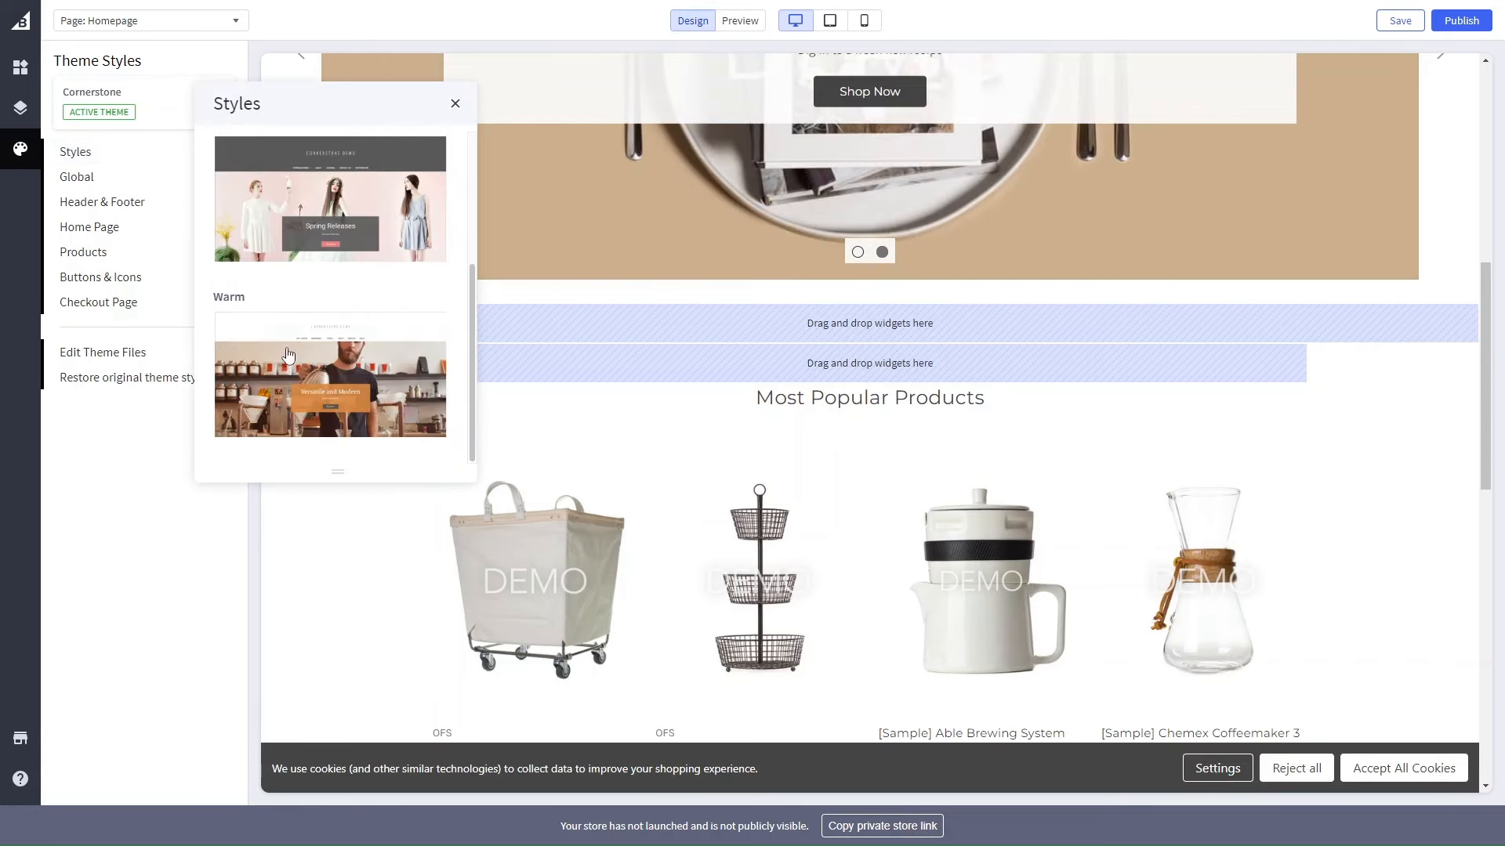
left_click(320, 246)
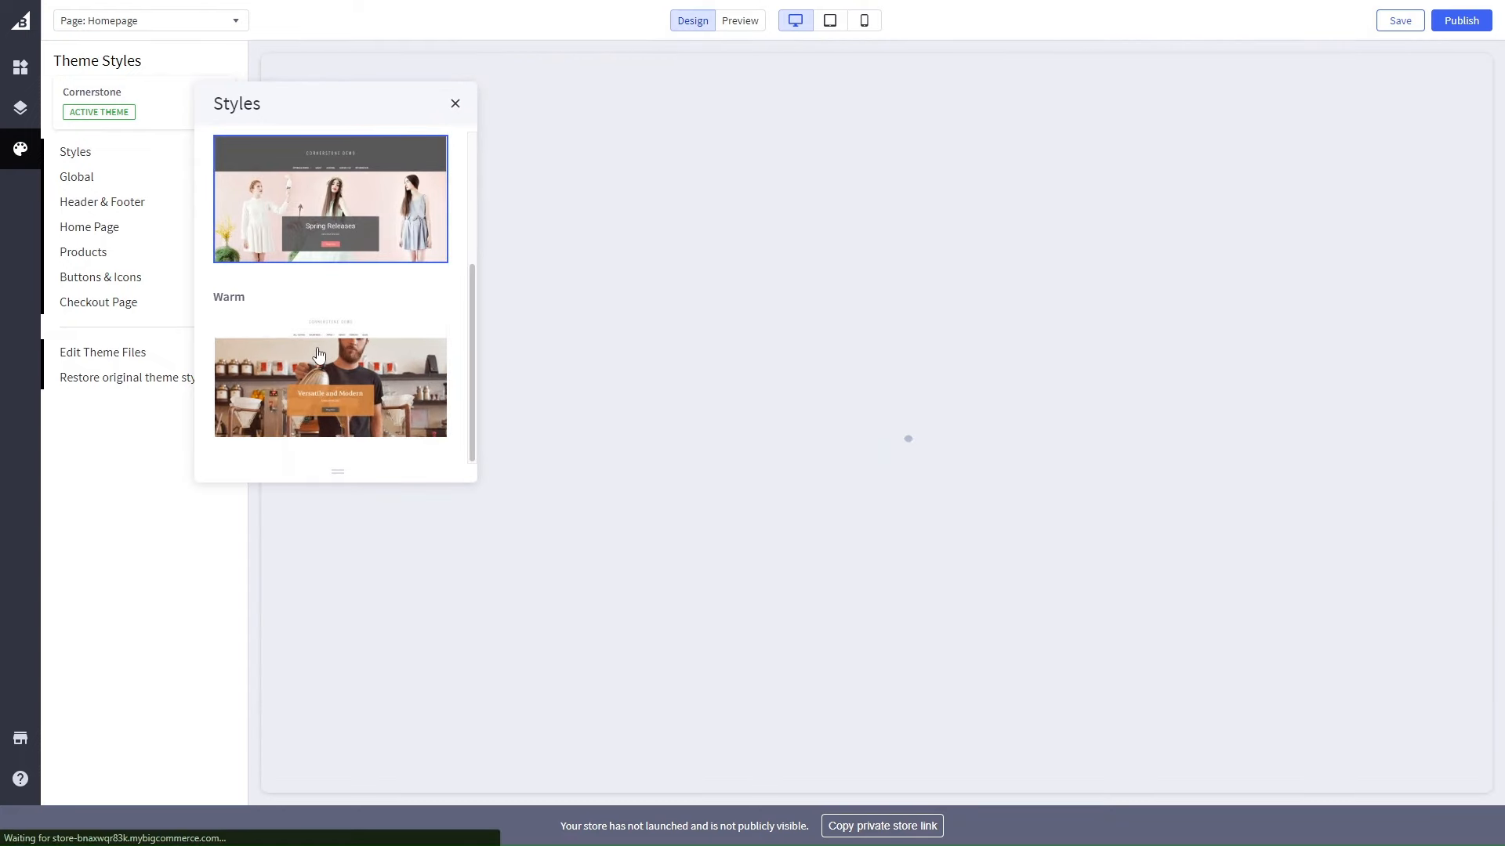
left_click(367, 376)
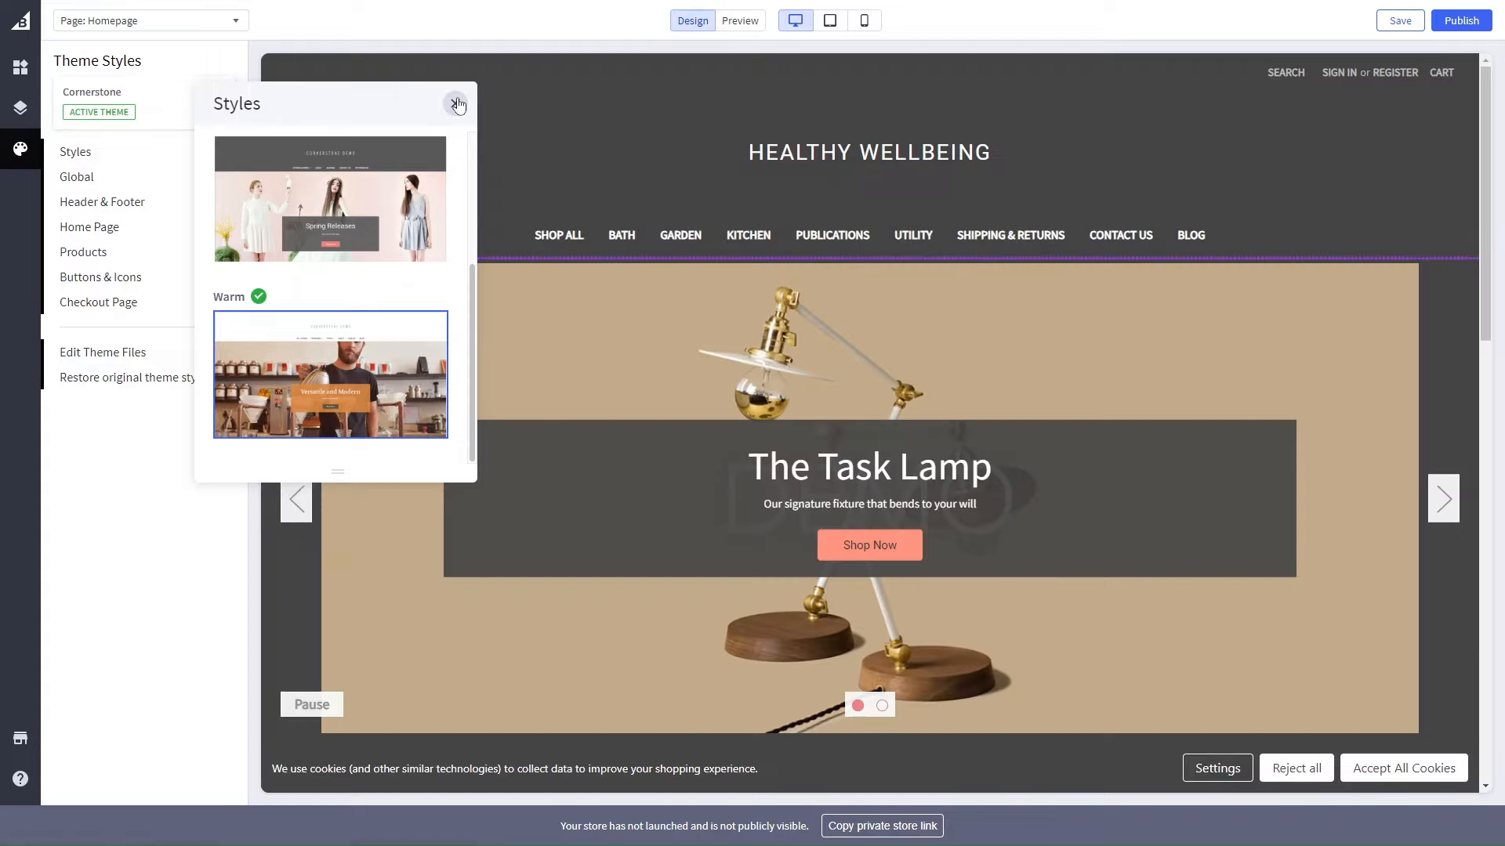
left_click(456, 103)
scroll(524, 464, "down", 13)
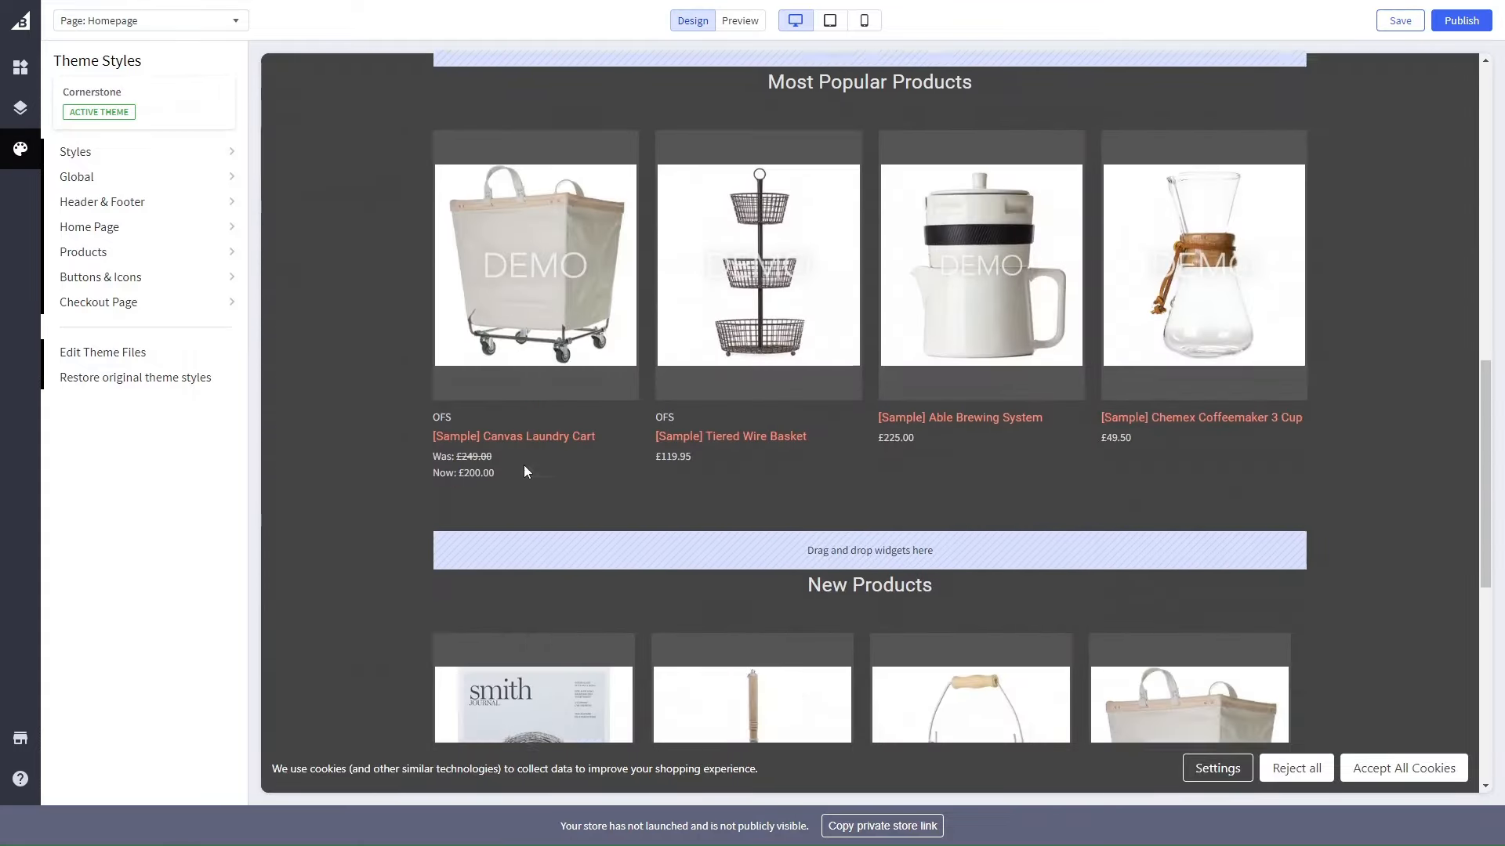
scroll(524, 464, "up", 8)
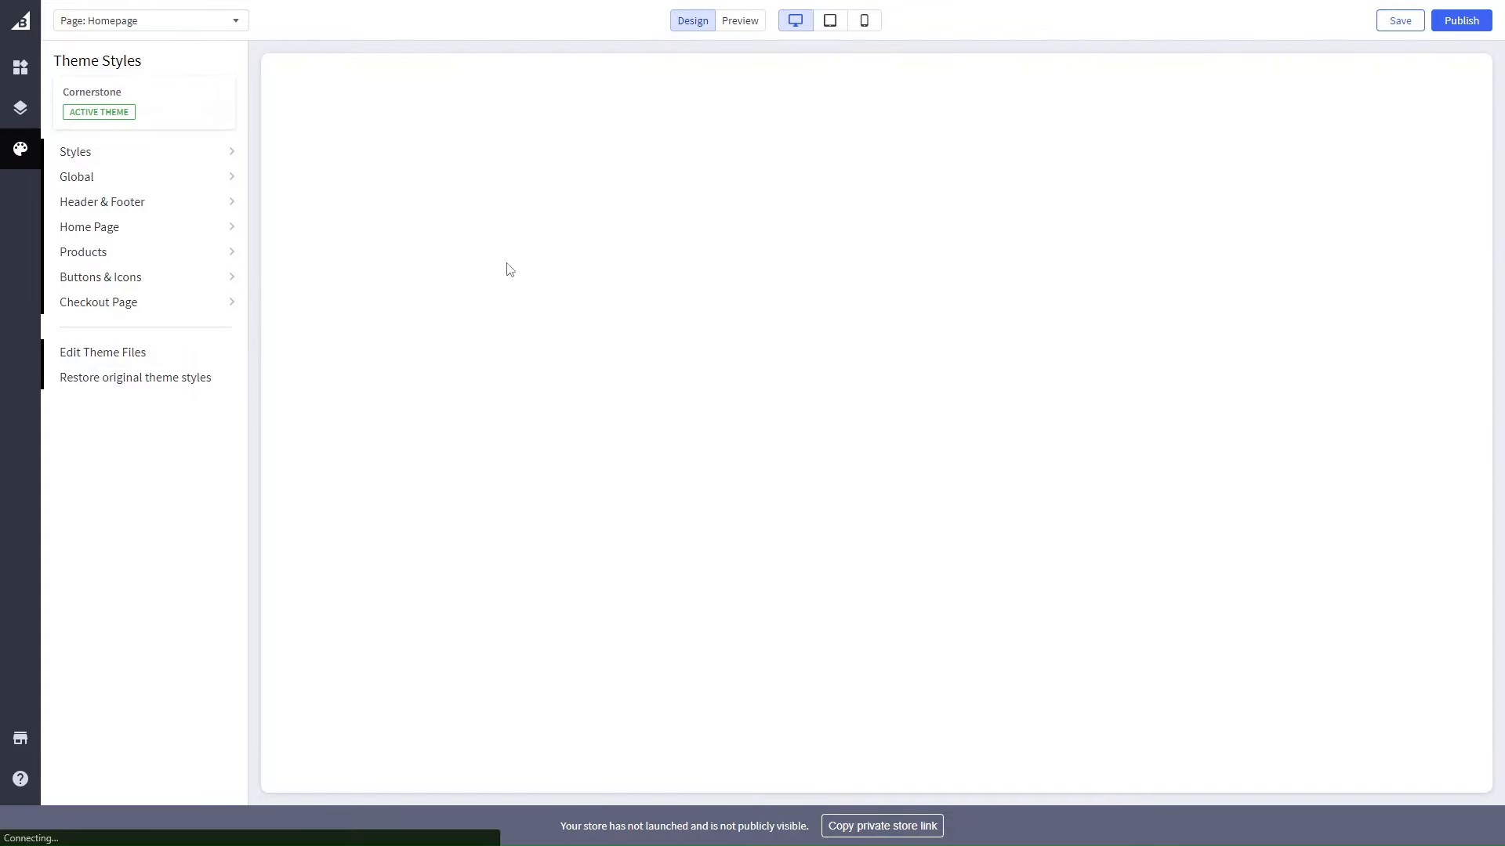
scroll(533, 408, "down", 10)
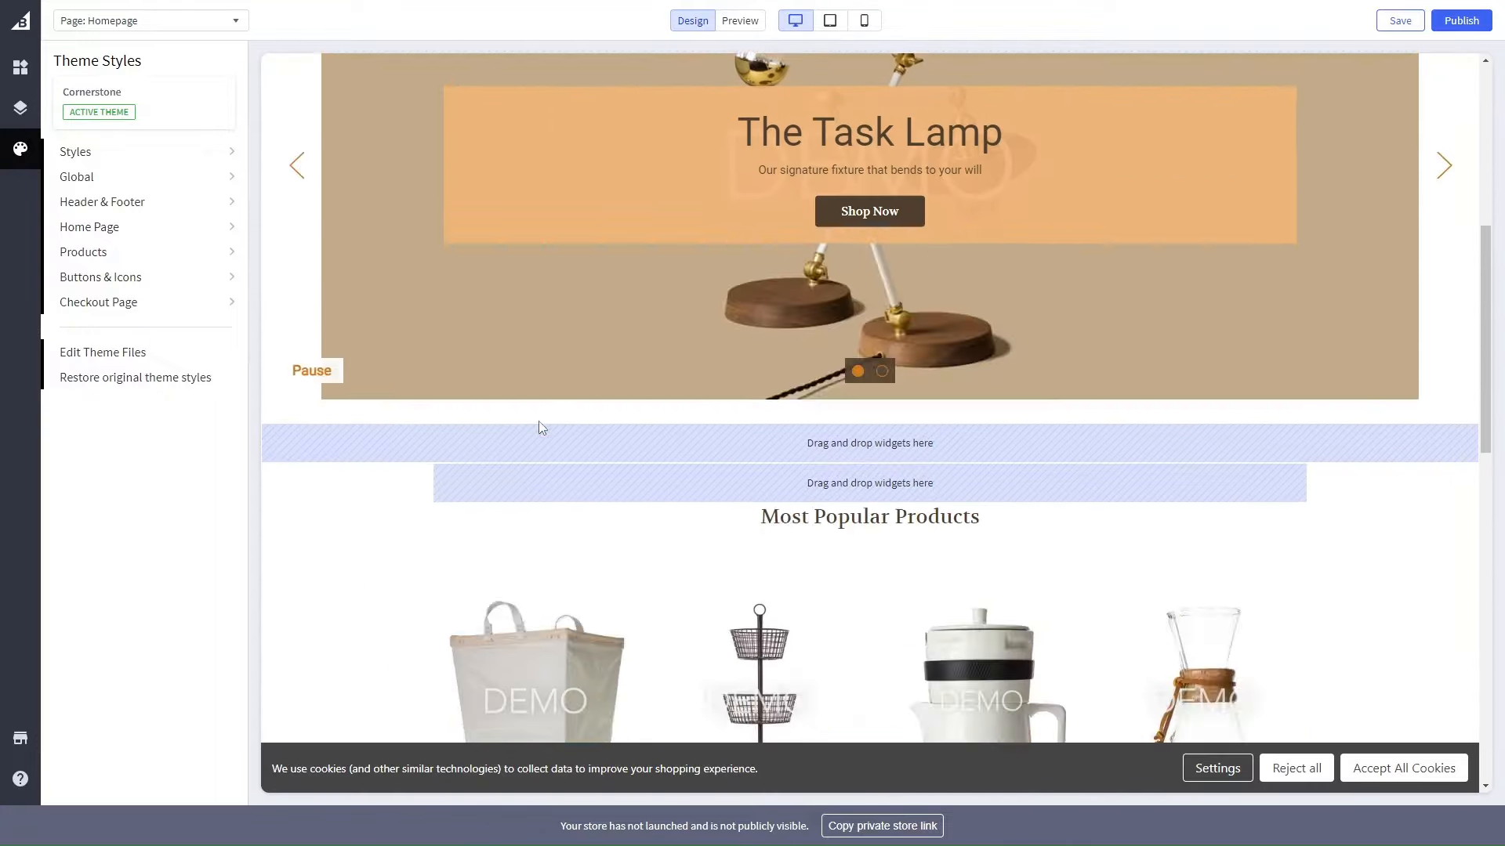
scroll(539, 420, "up", 10)
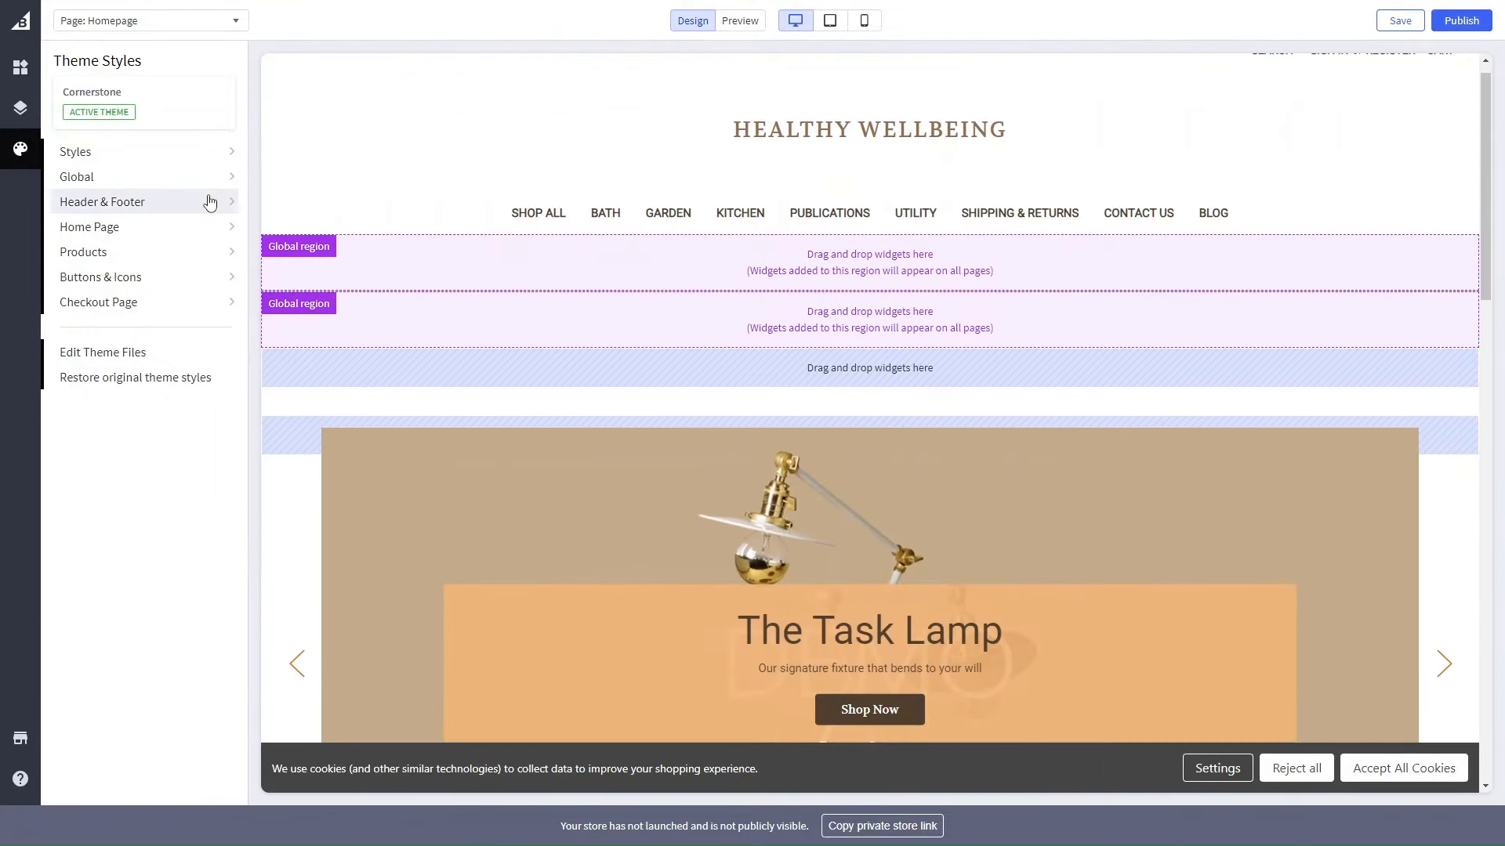
Step: Open the theme's Global styles and review the background, text, link, heading, loading indicator and image loading settings
left_click(189, 182)
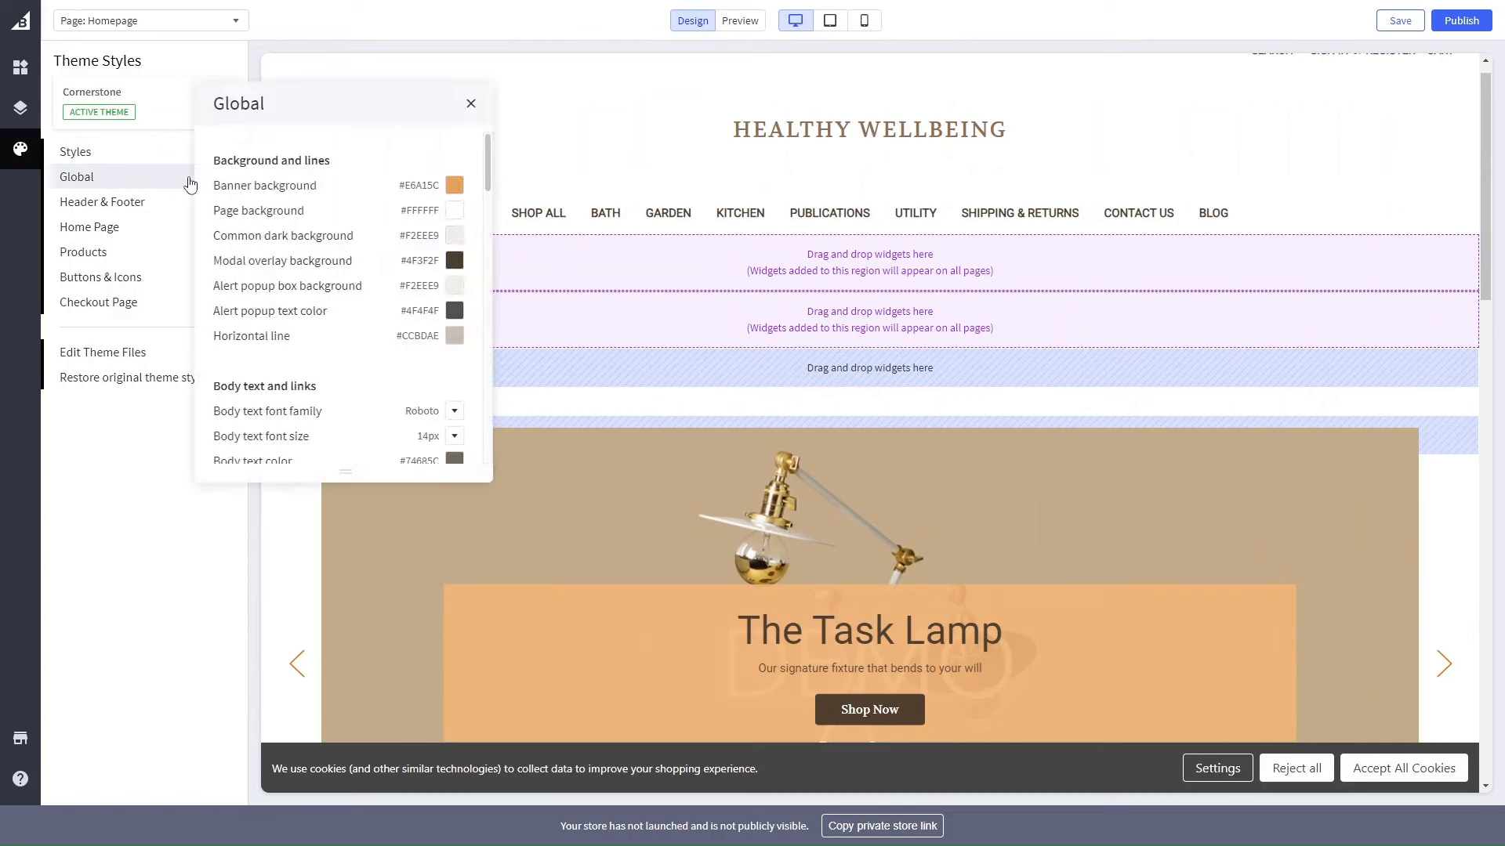
scroll(374, 325, "down", 7)
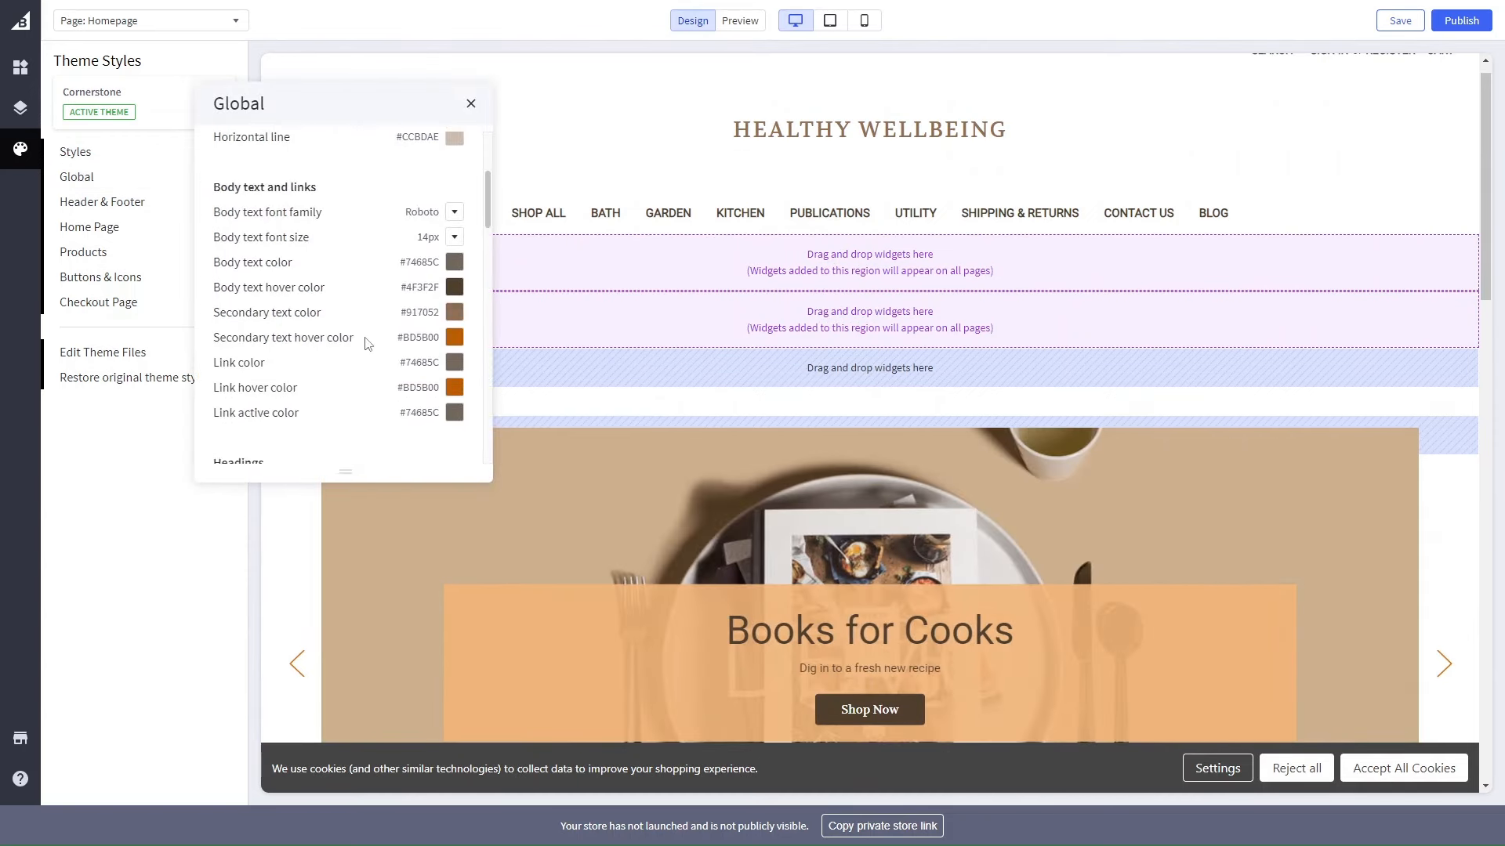
scroll(369, 345, "down", 5)
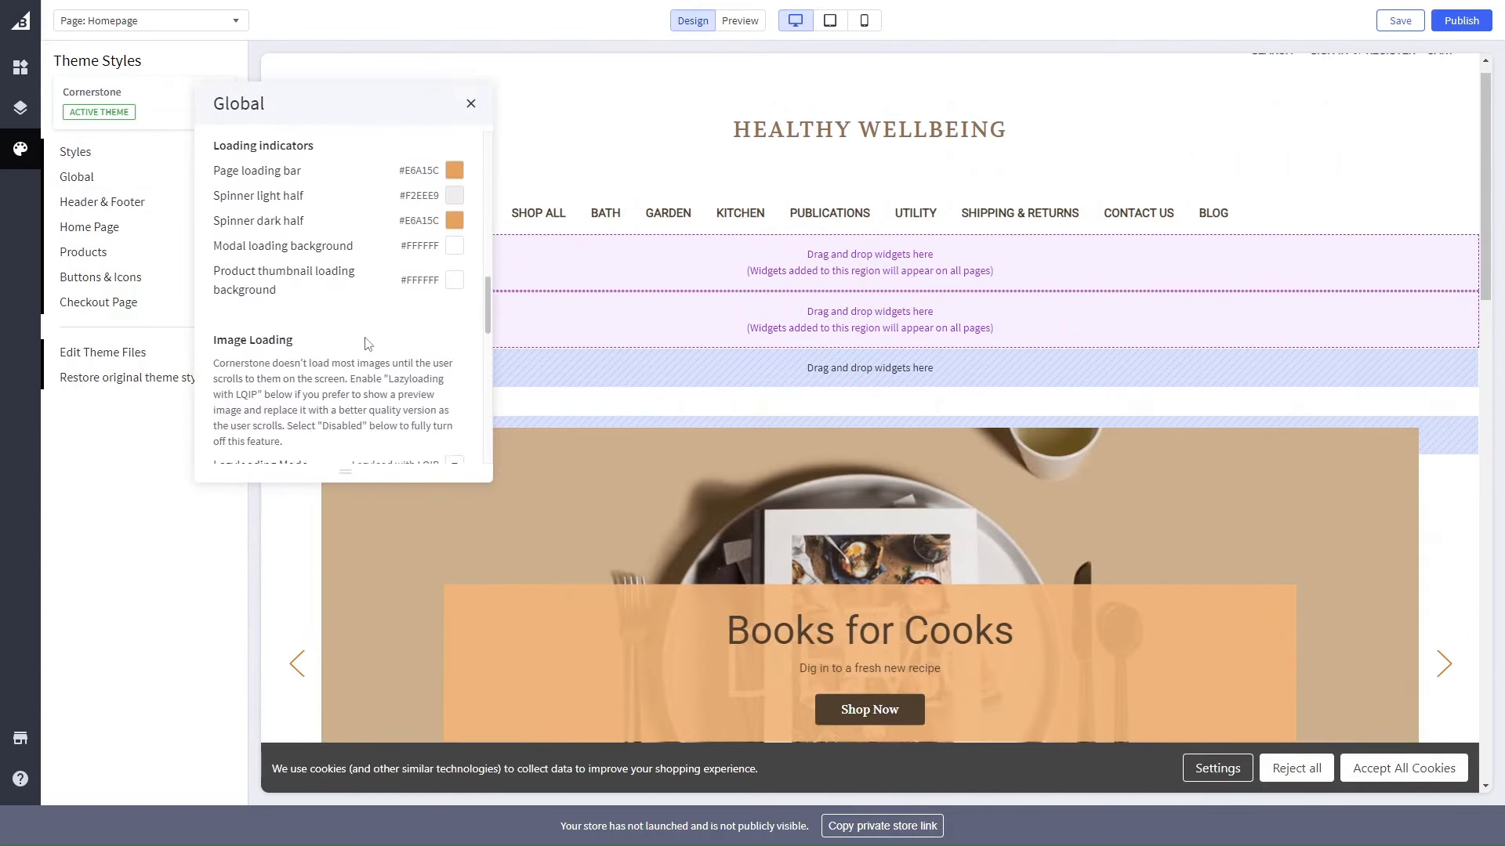
scroll(369, 345, "up", 4)
scroll(366, 343, "up", 8)
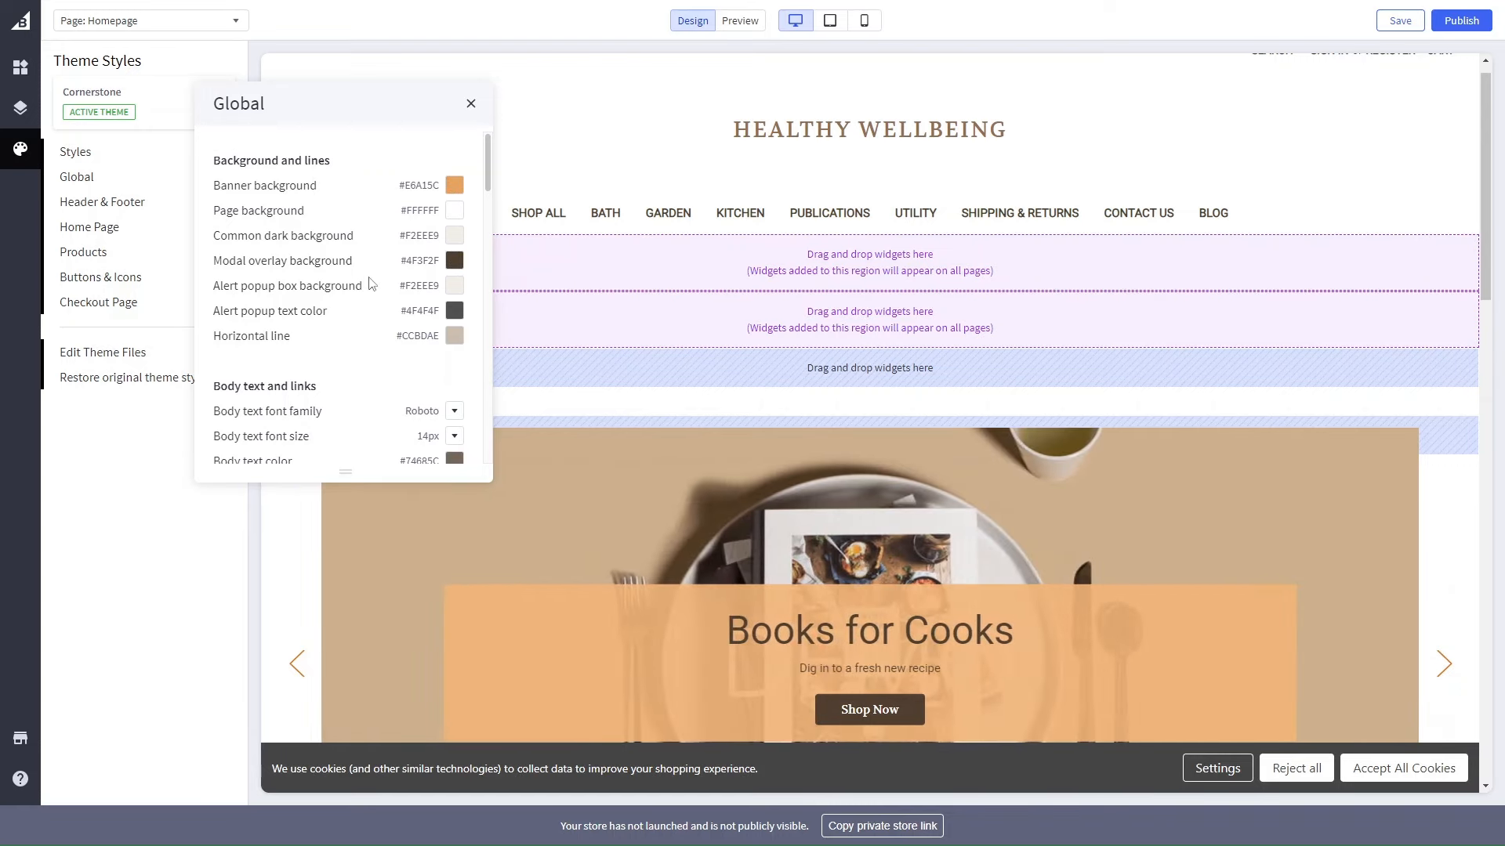
scroll(426, 433, "down", 5)
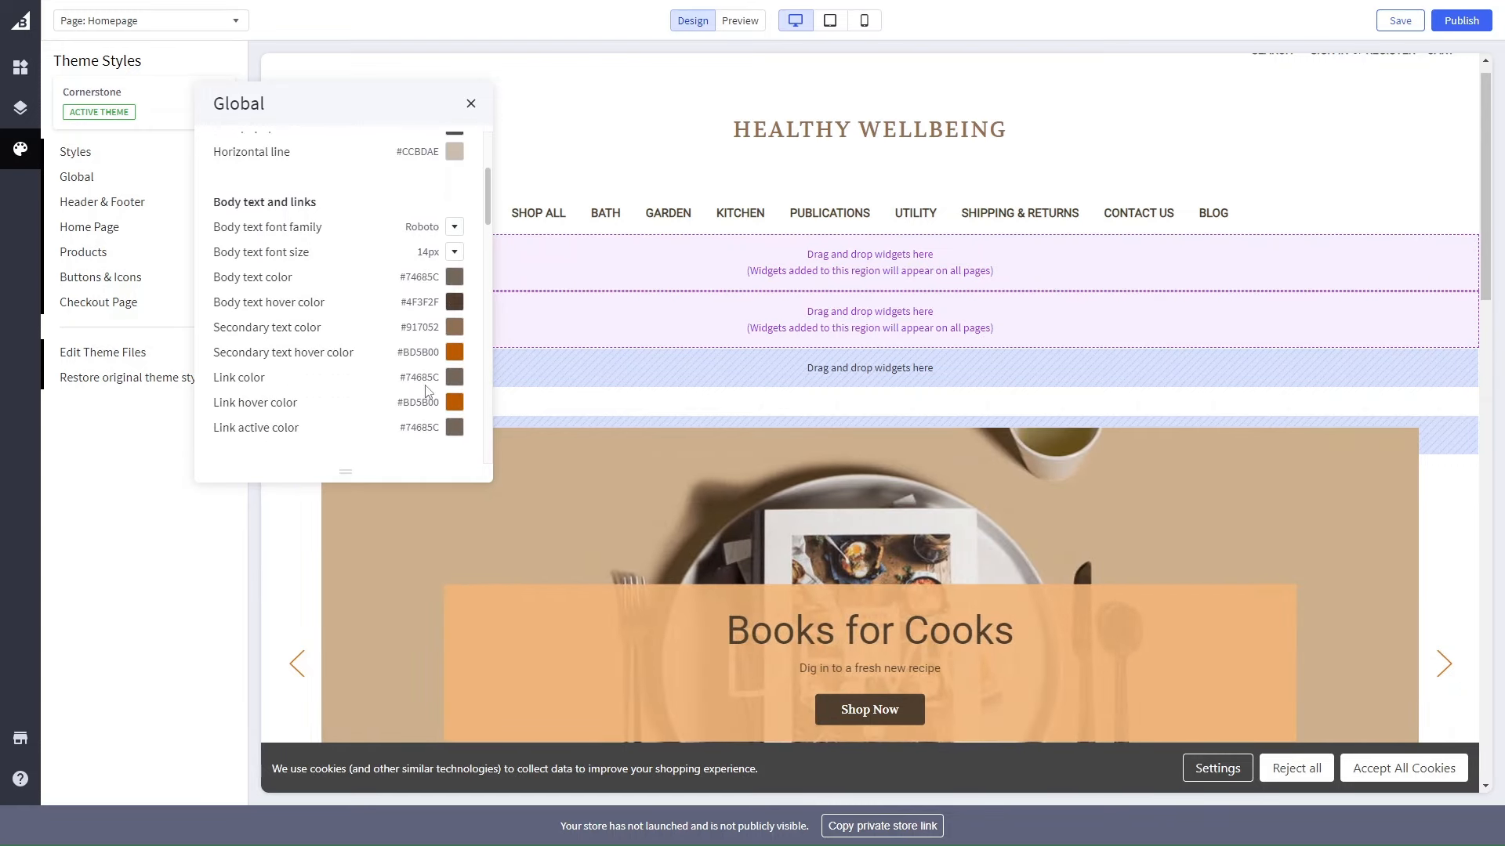
scroll(427, 403, "up", 5)
Step: Set the body text font family in the Global styles to Source Sans Pro
scroll(428, 392, "down", 2)
scroll(430, 352, "down", 2)
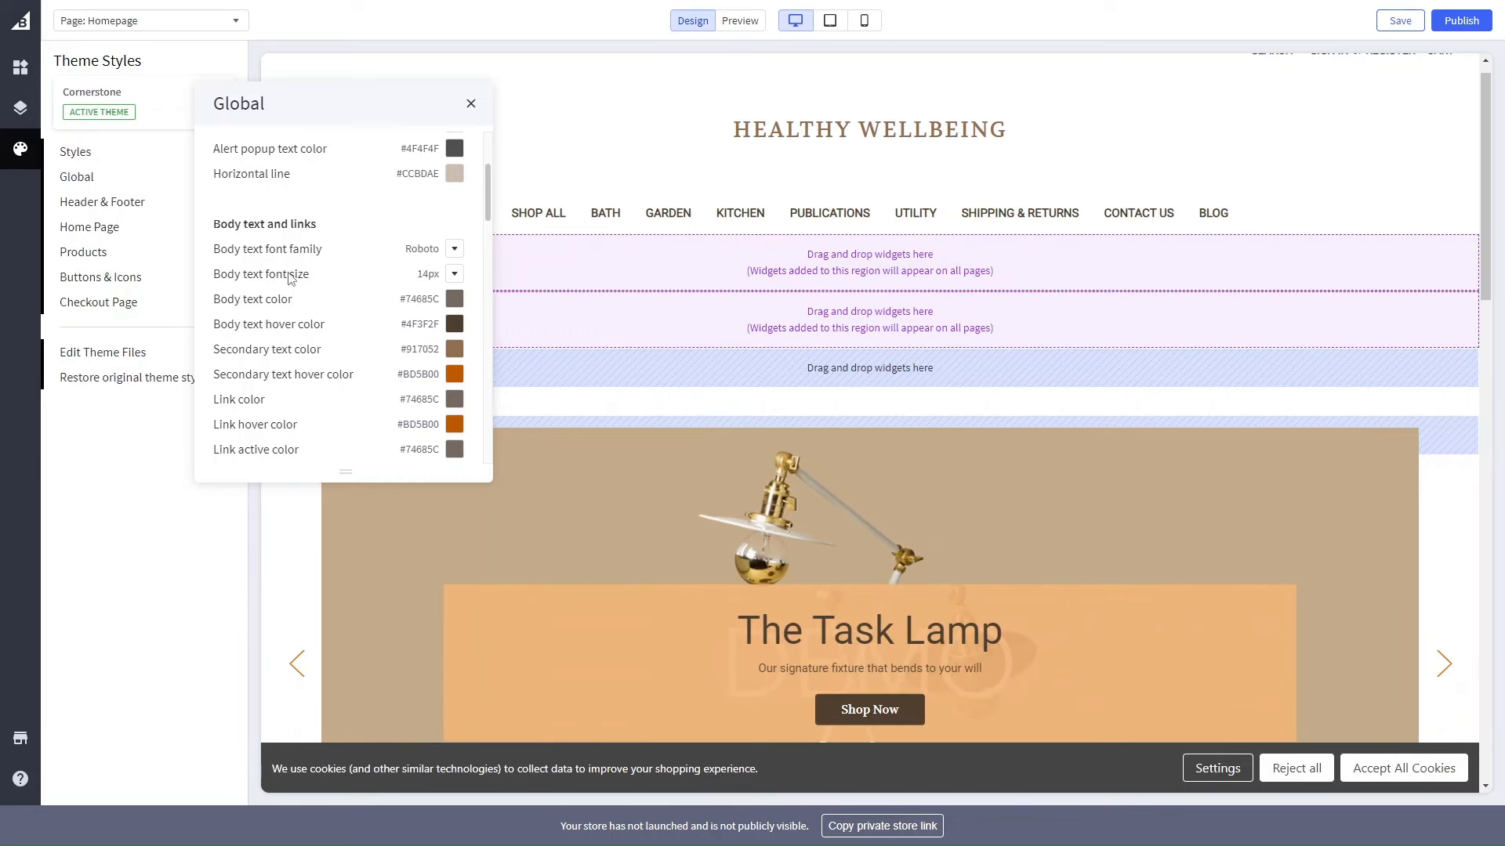
left_click(455, 249)
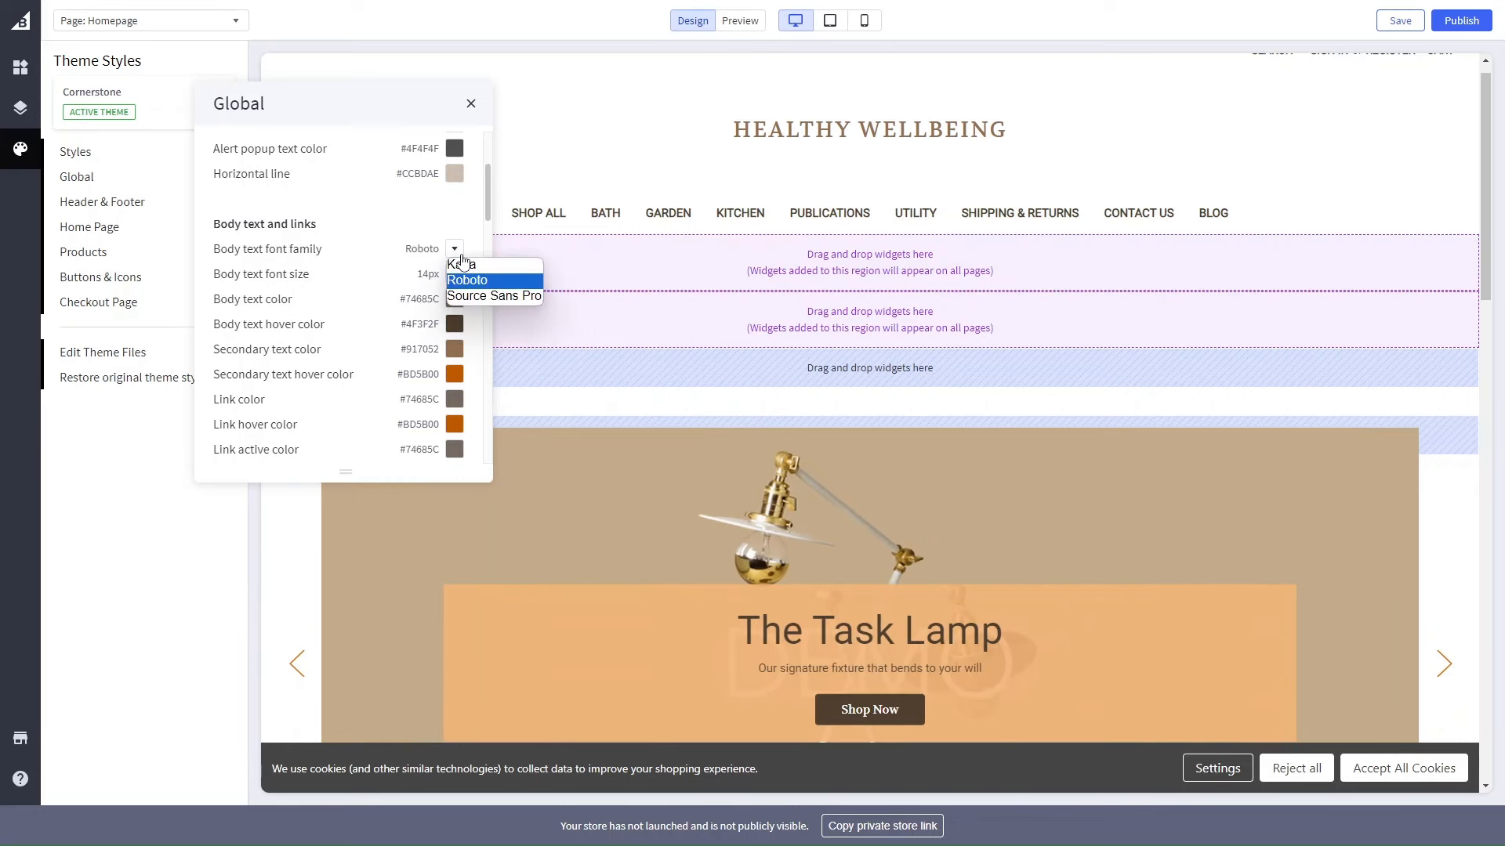
left_click(458, 296)
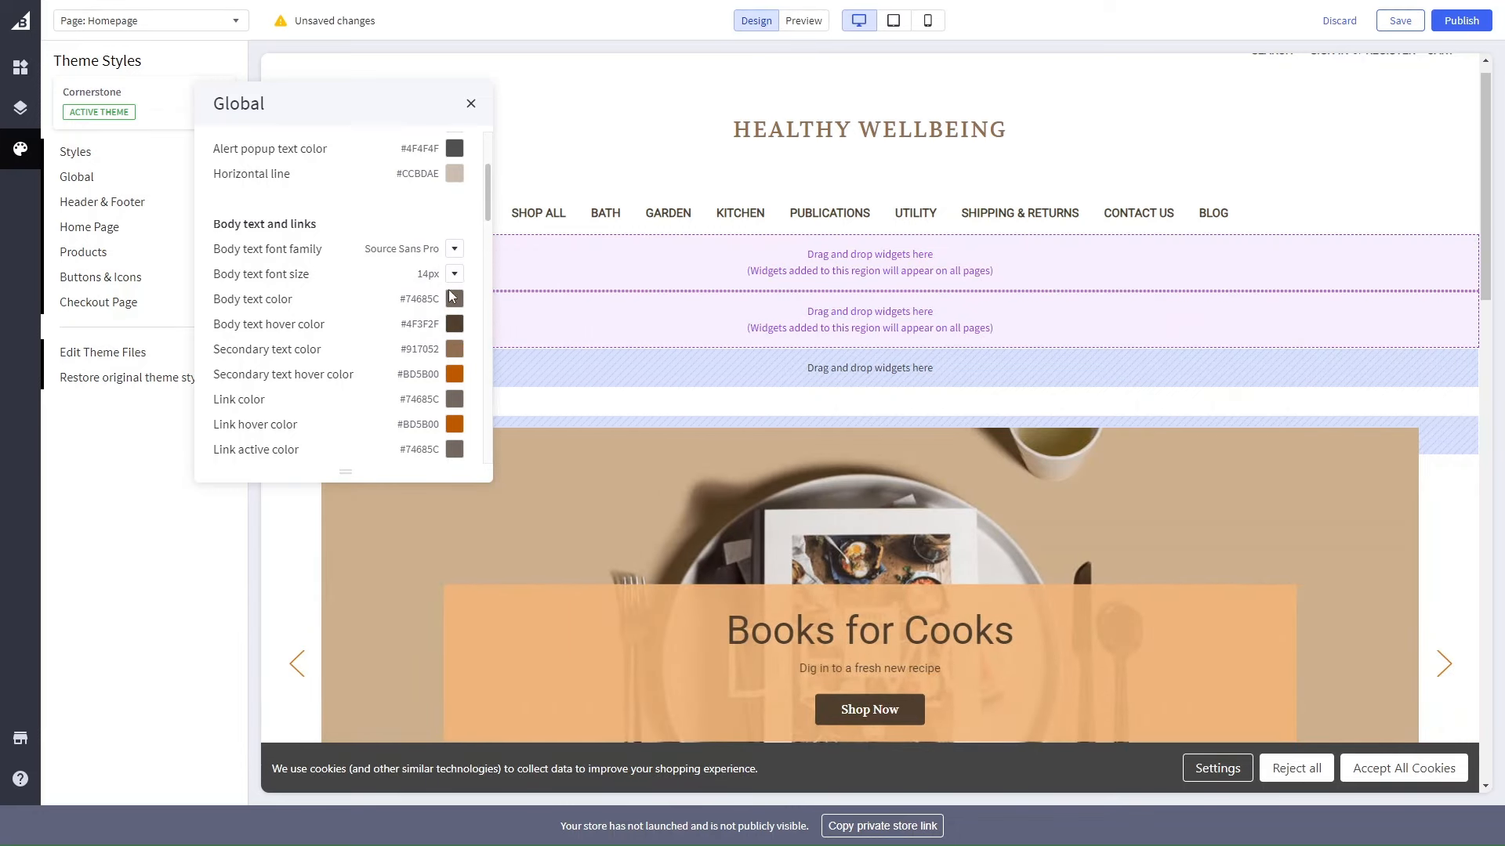
Step: Try Open Sans Bold as the heading font family in the Global styles
scroll(452, 313, "down", 3)
left_click(455, 269)
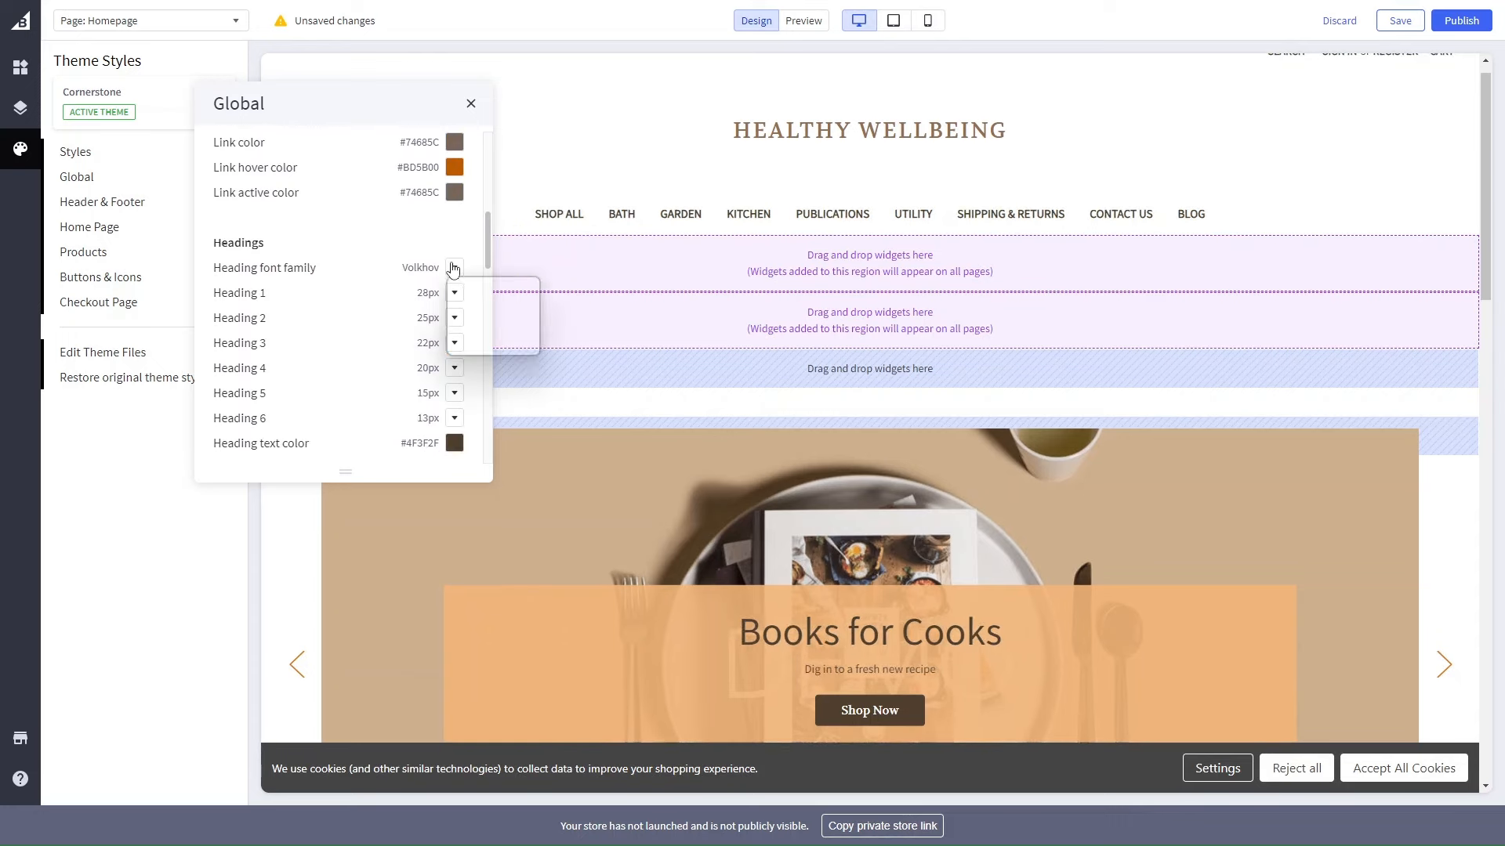
left_click(482, 316)
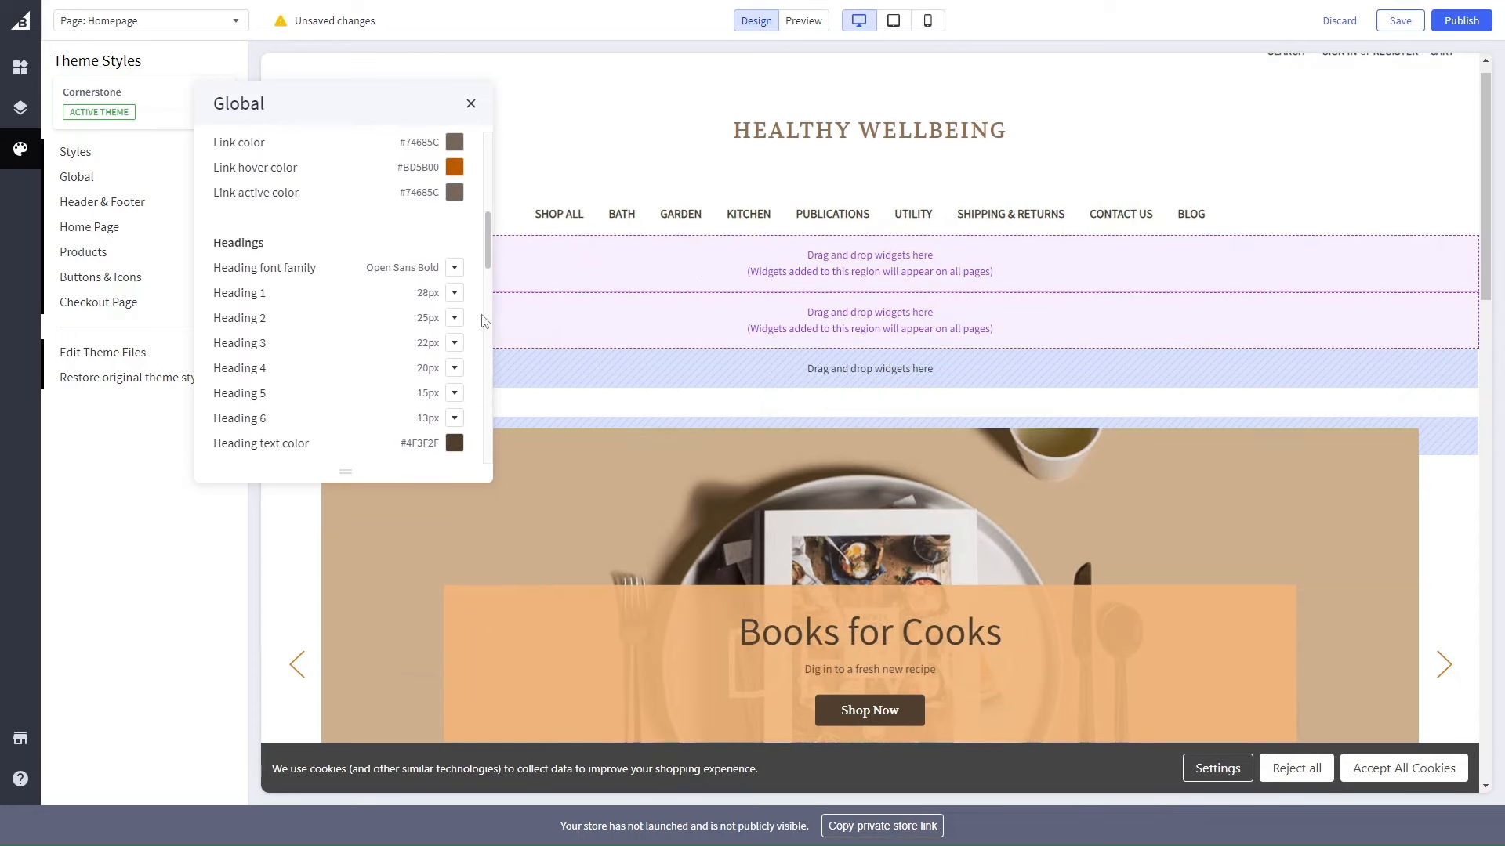
Step: Look at the font size options offered for Heading 1
left_click(453, 297)
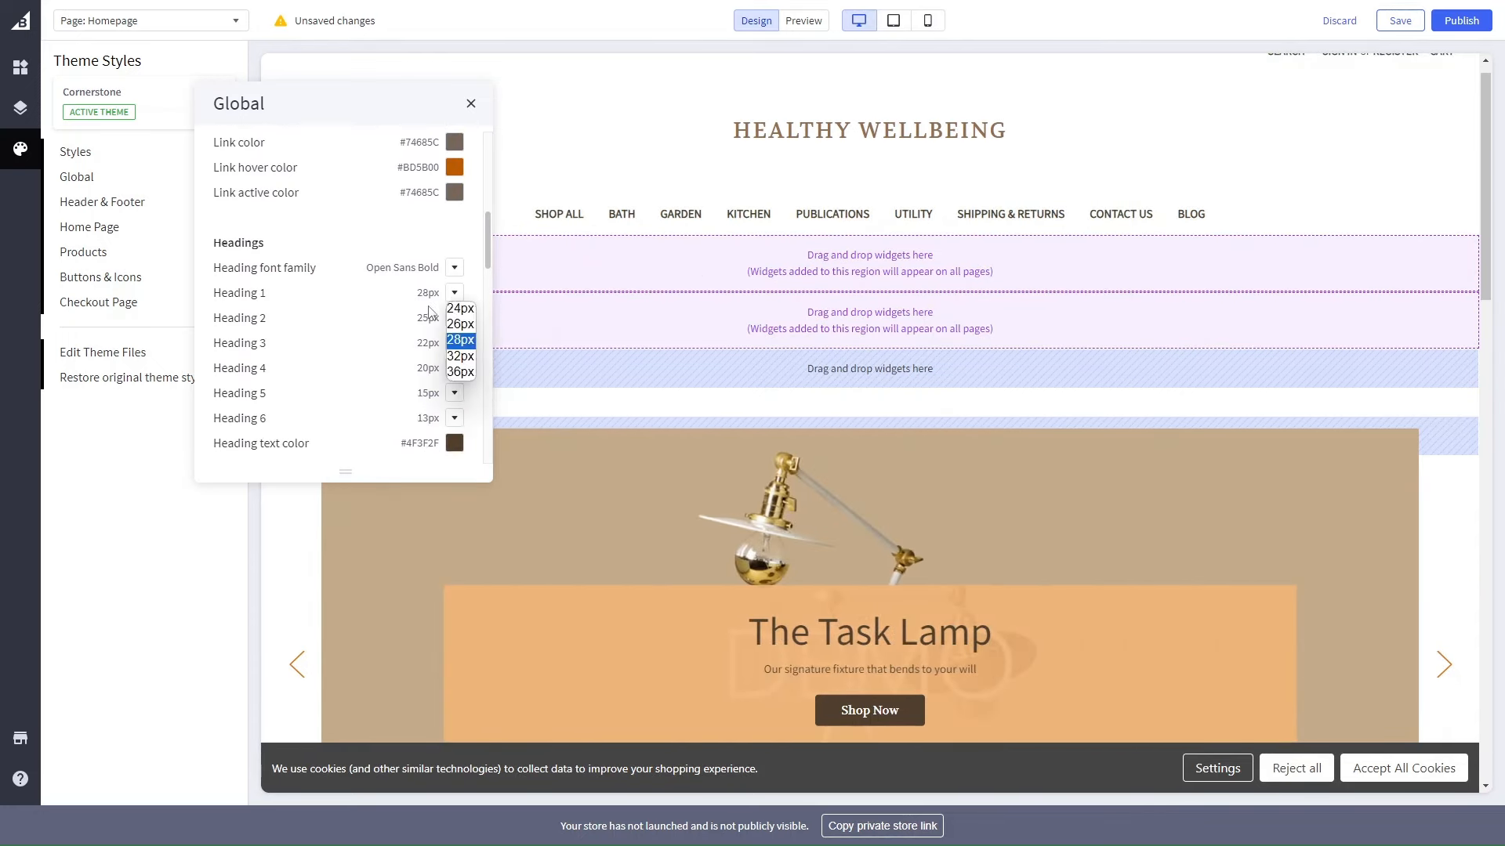
left_click(427, 309)
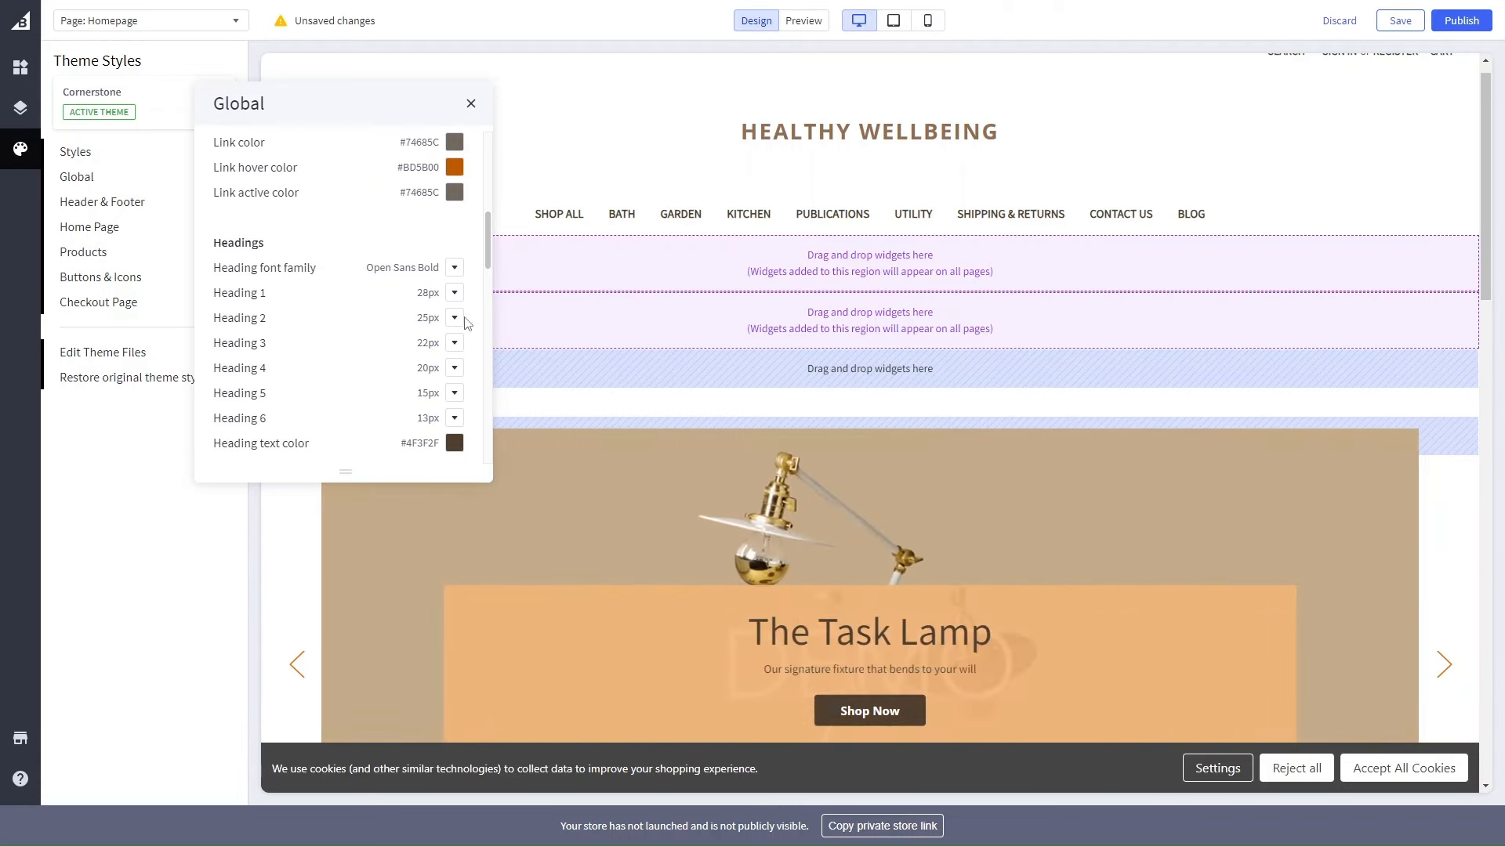
left_click(455, 294)
left_click(454, 294)
left_click(451, 295)
left_click(339, 329)
Step: Look through the font size and font family options for the body text
scroll(342, 330, "up", 4)
scroll(343, 330, "down", 3)
scroll(342, 329, "up", 2)
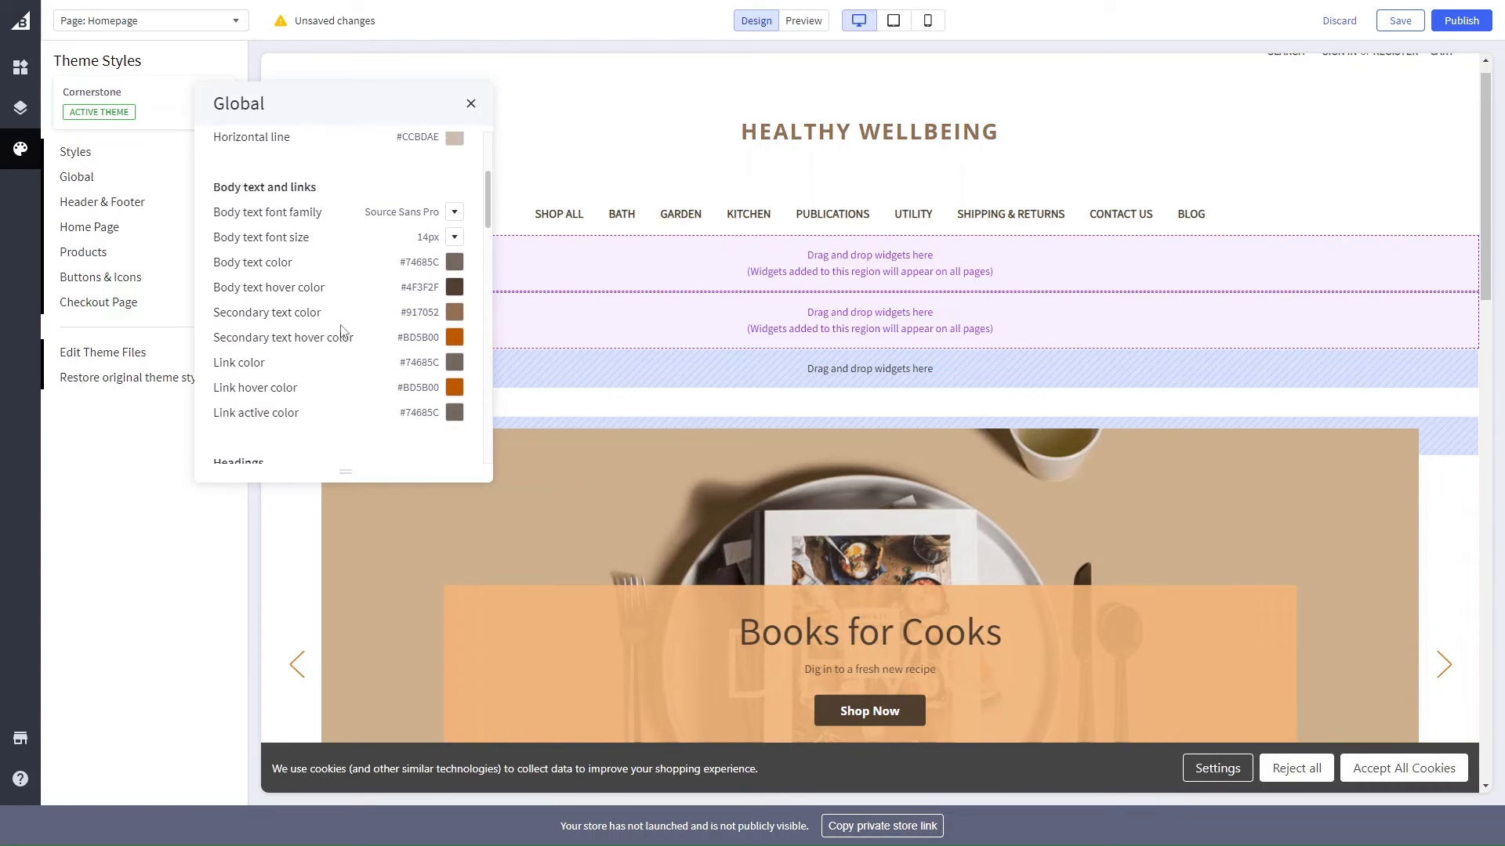
left_click(456, 237)
left_click(456, 237)
left_click(455, 212)
left_click(368, 283)
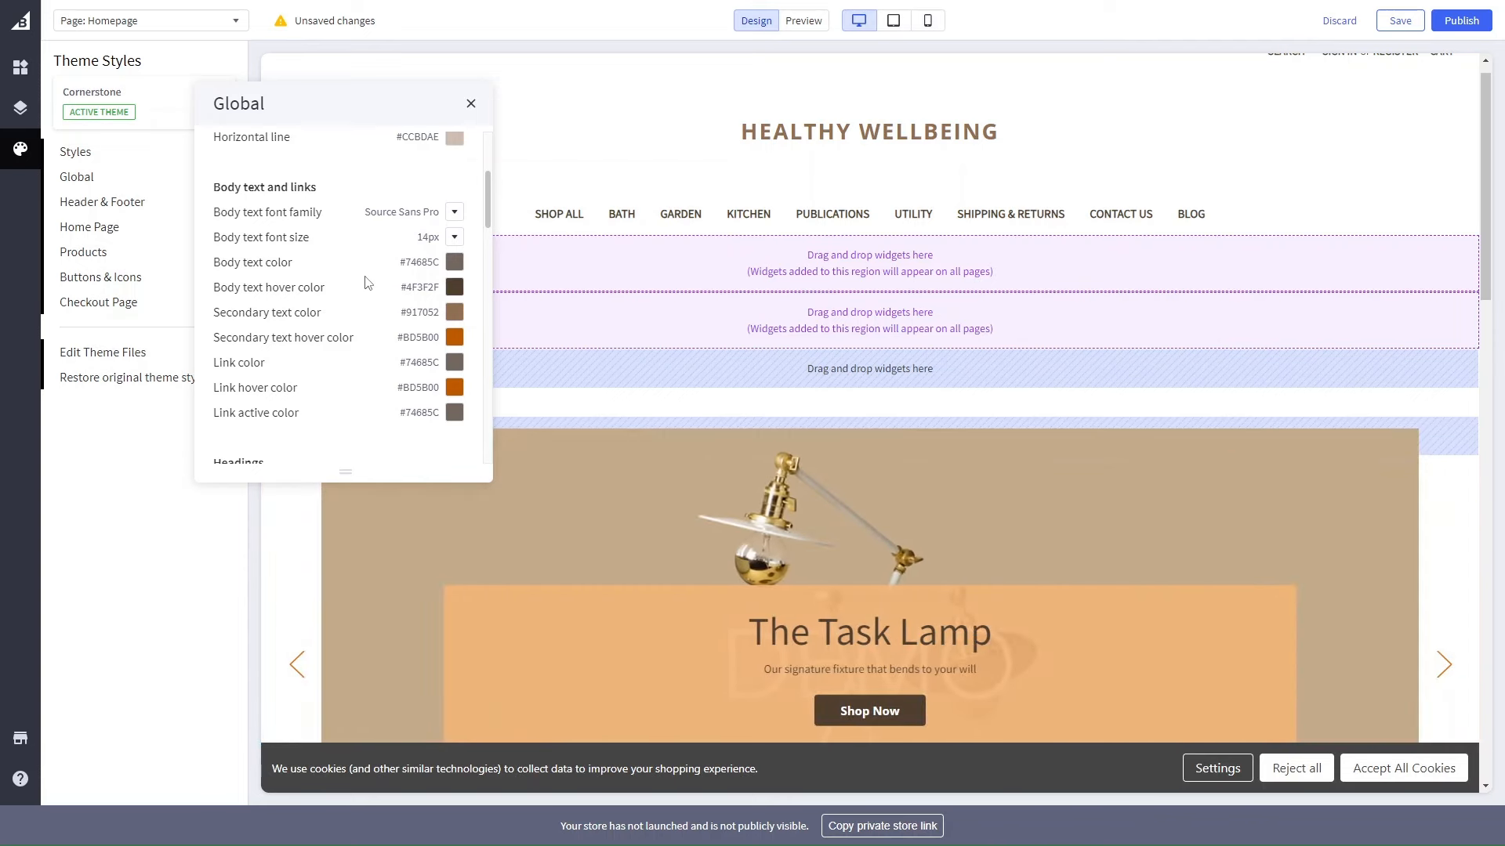
scroll(368, 283, "up", 2)
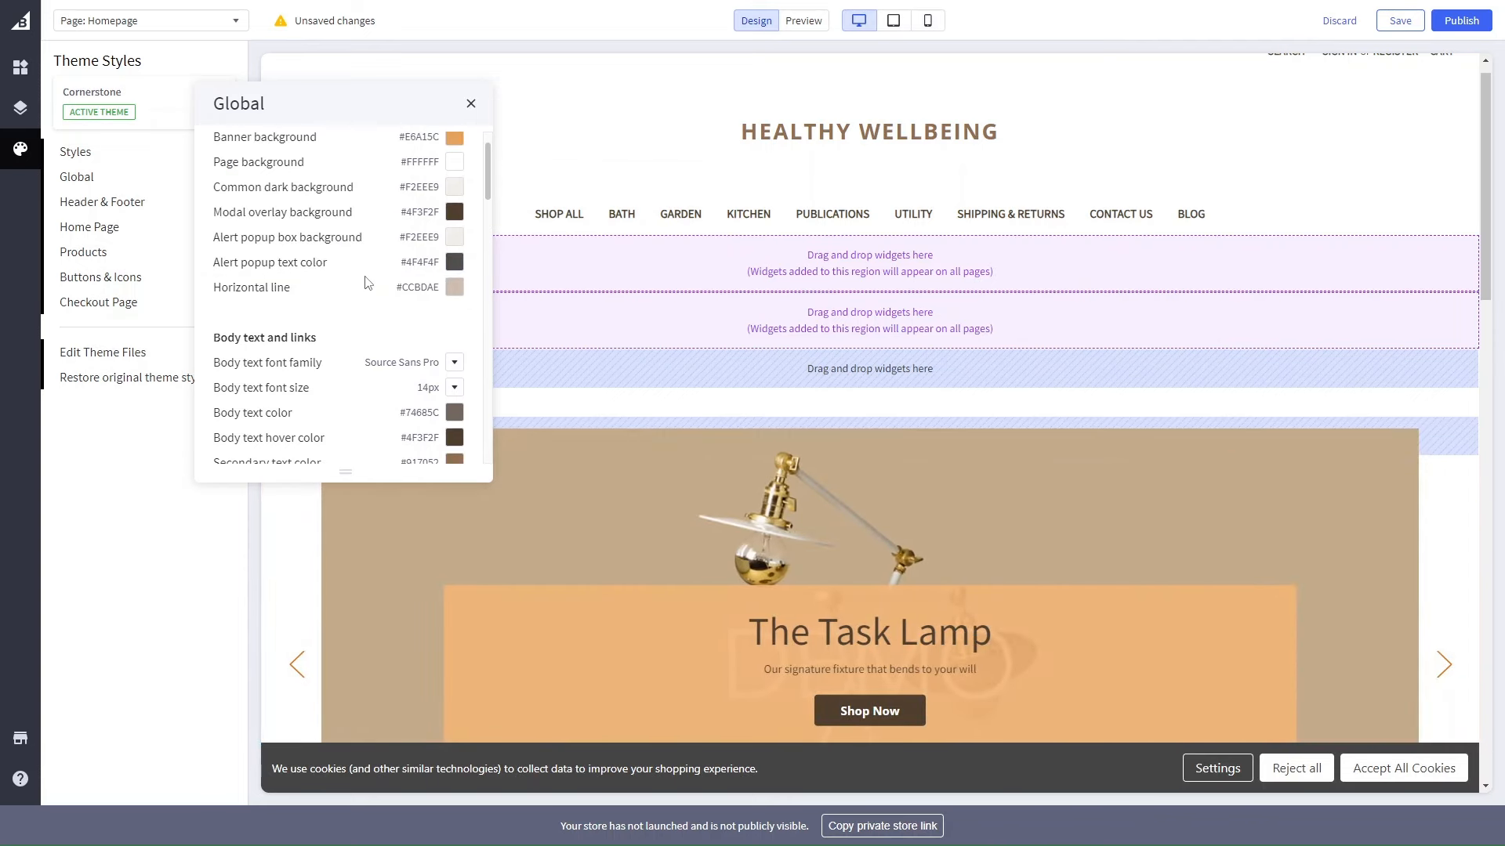
left_click(454, 364)
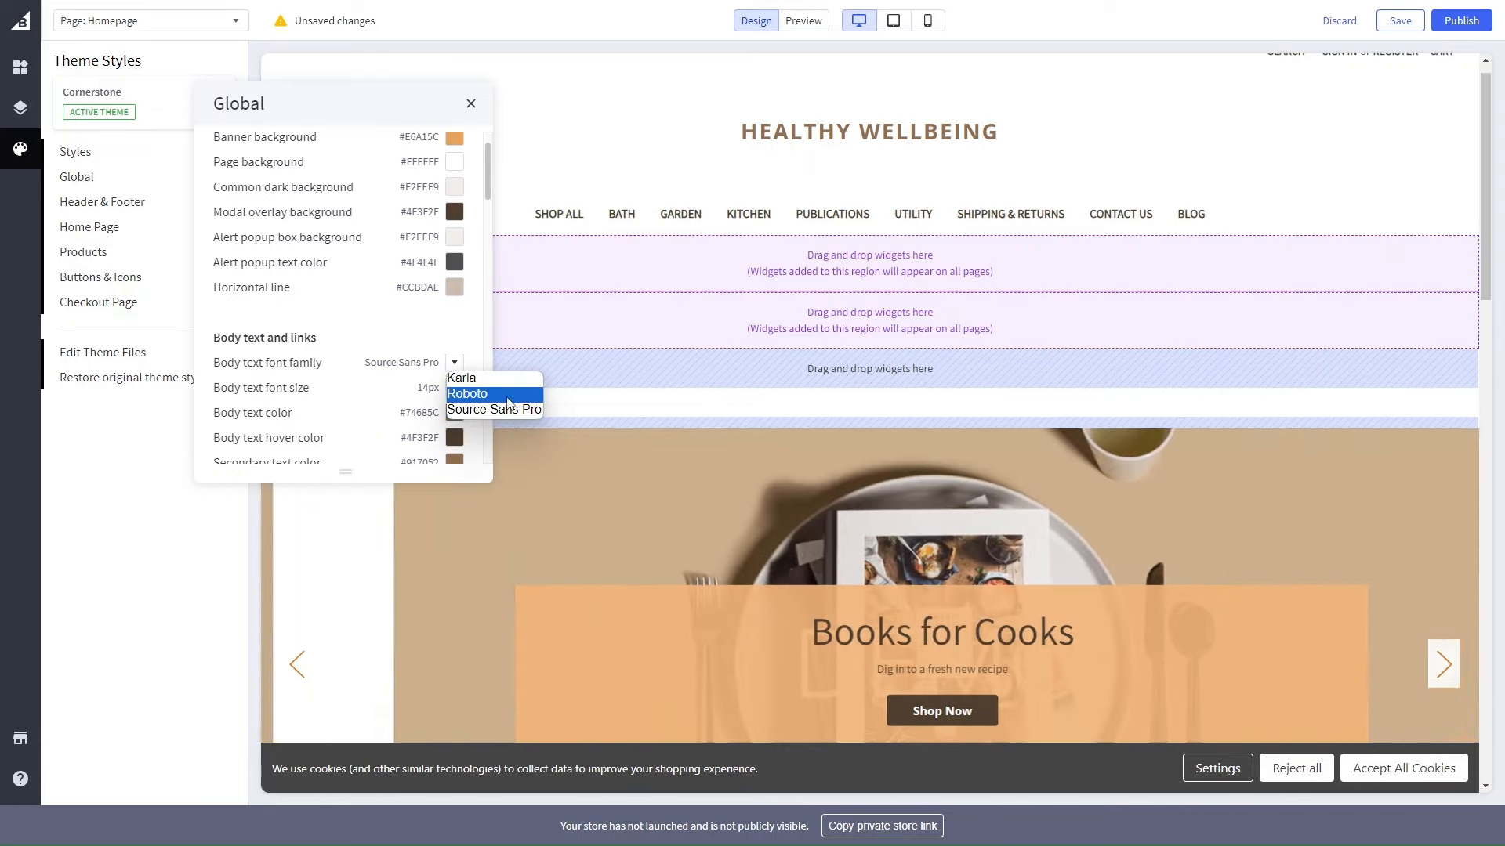
left_click(508, 403)
Step: Set the heading font family in the Global styles to Montserrat Light
scroll(389, 389, "down", 5)
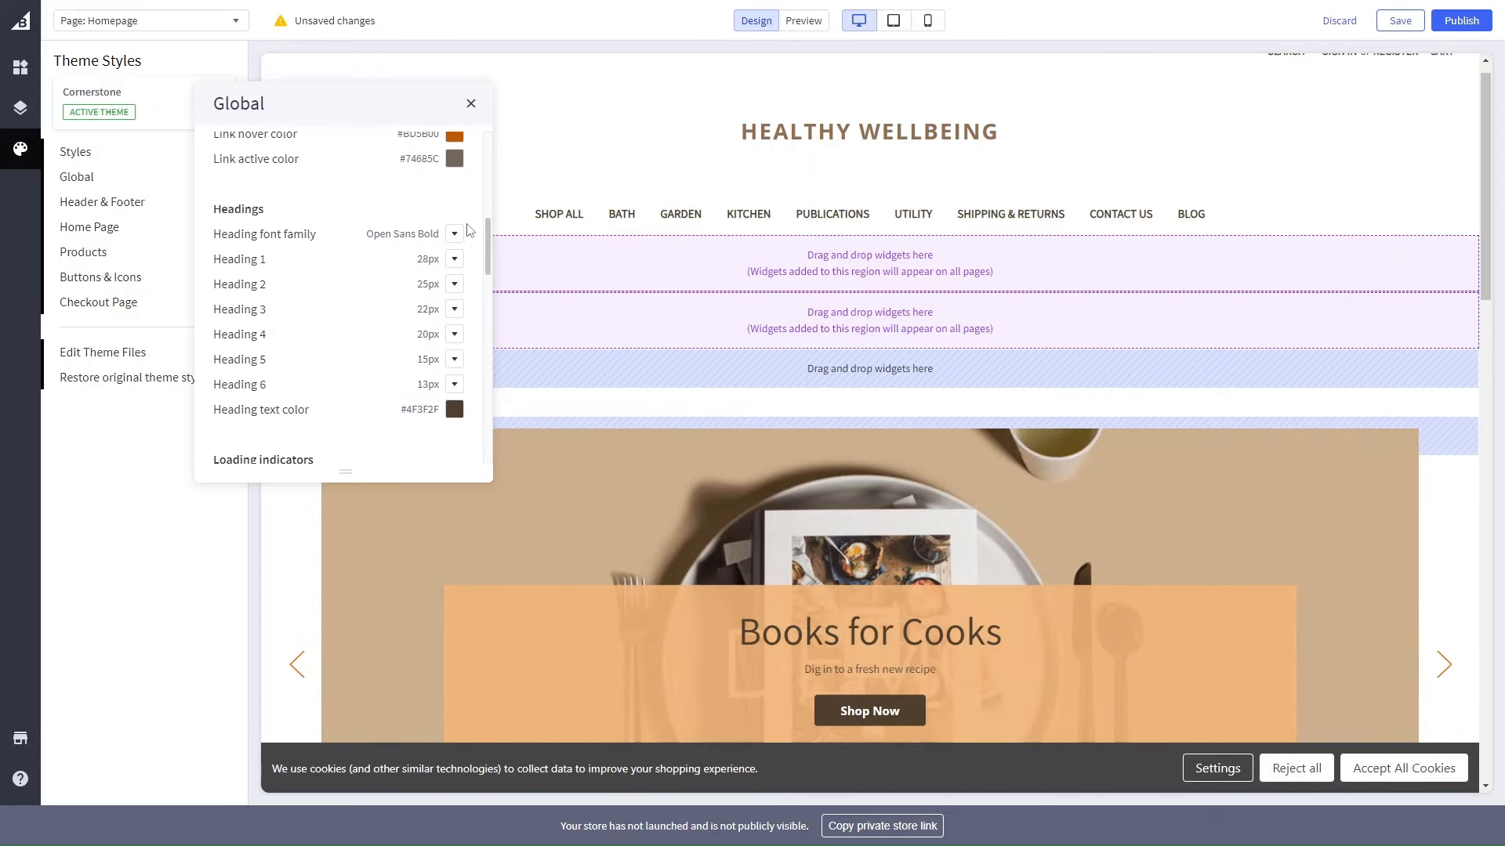
left_click(455, 233)
left_click(482, 237)
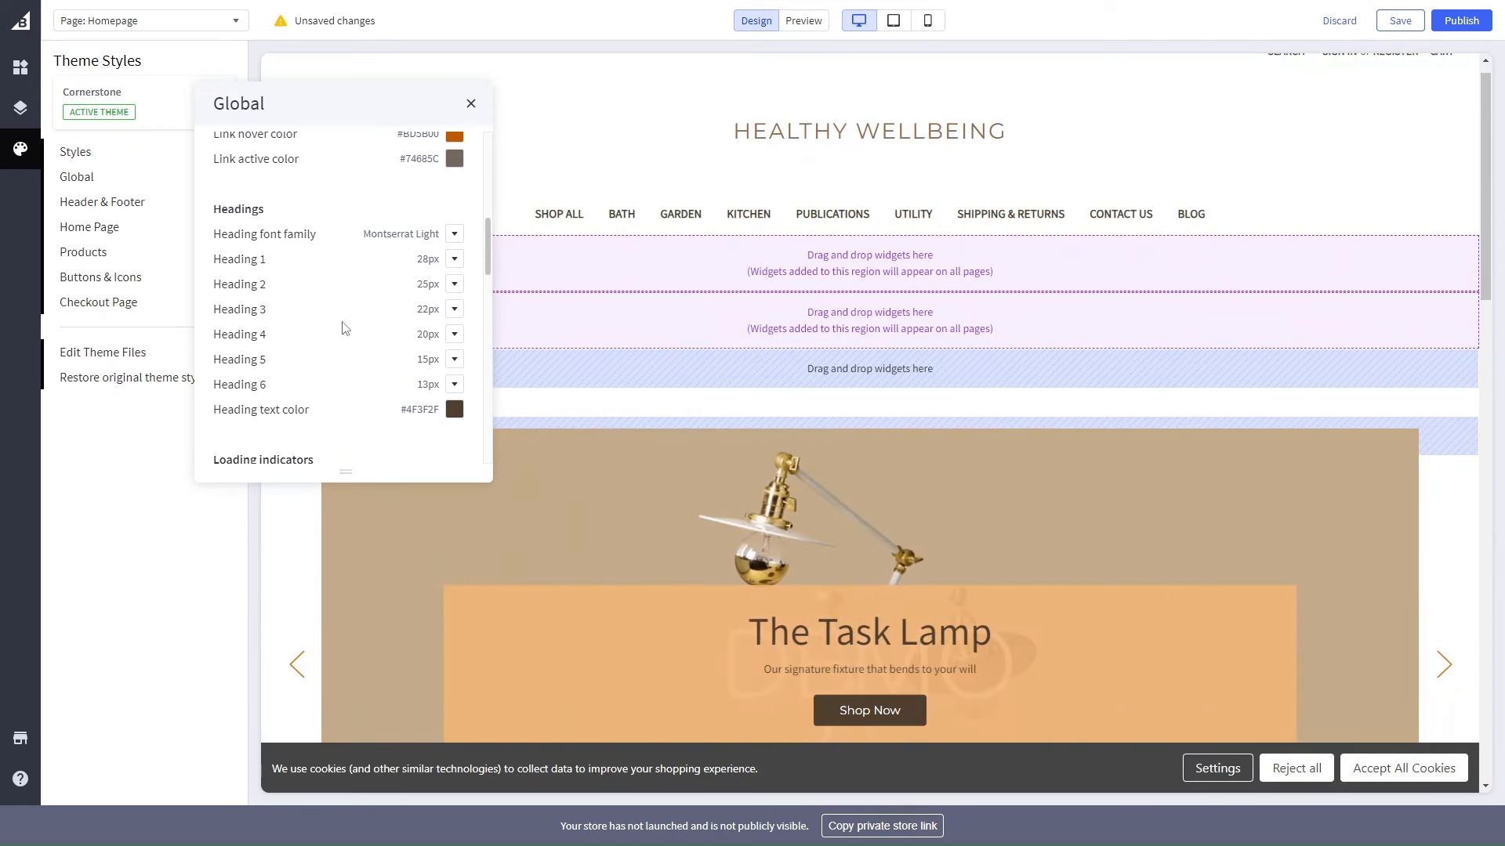
Step: Review the remaining Global settings, inspect the custom colour picker for the secondary text hover color, and close the Global styles
scroll(342, 328, "down", 3)
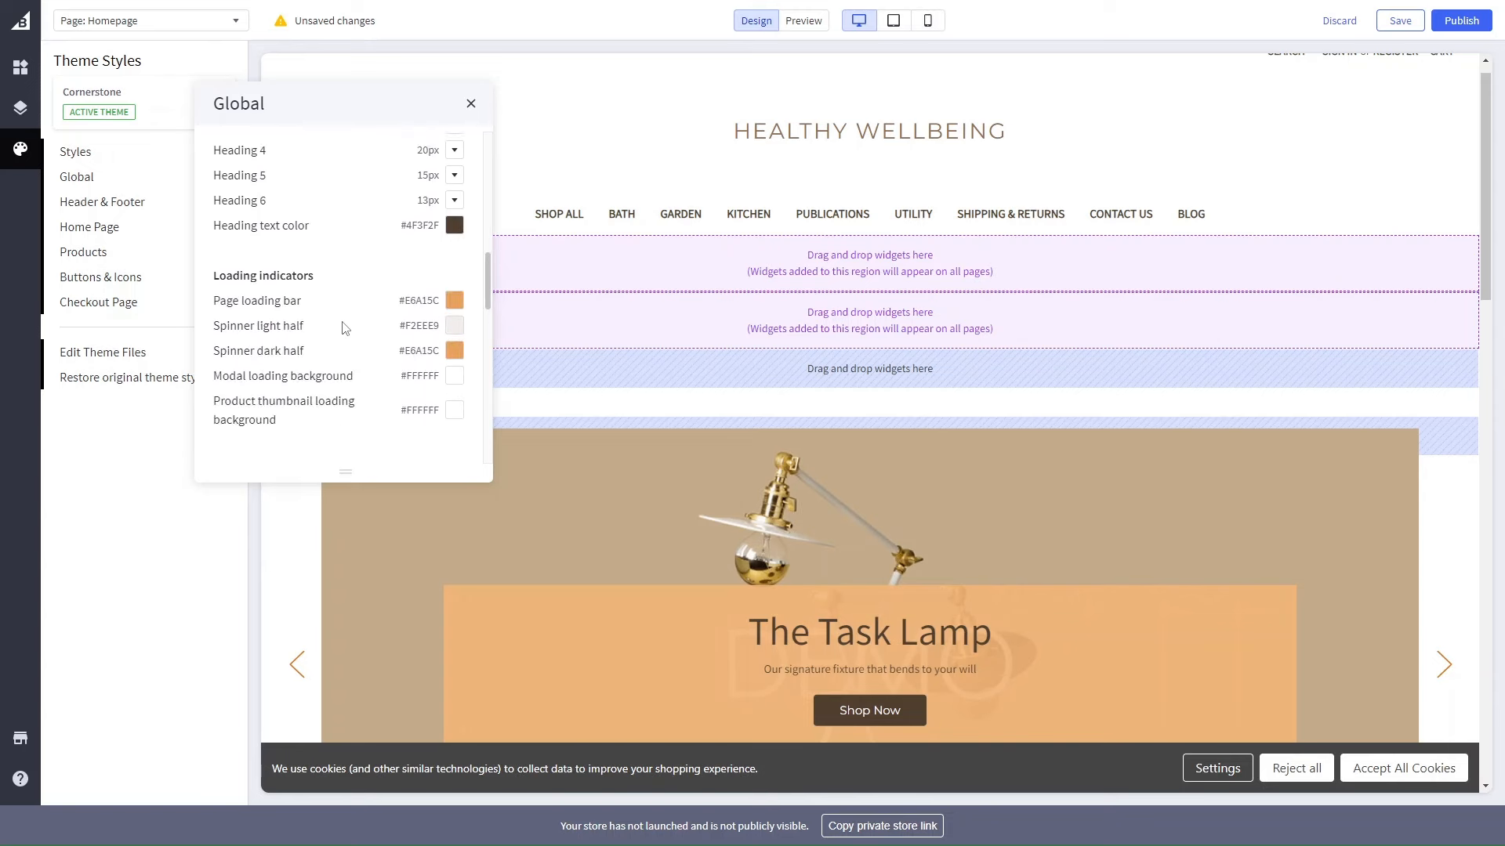
scroll(342, 328, "up", 3)
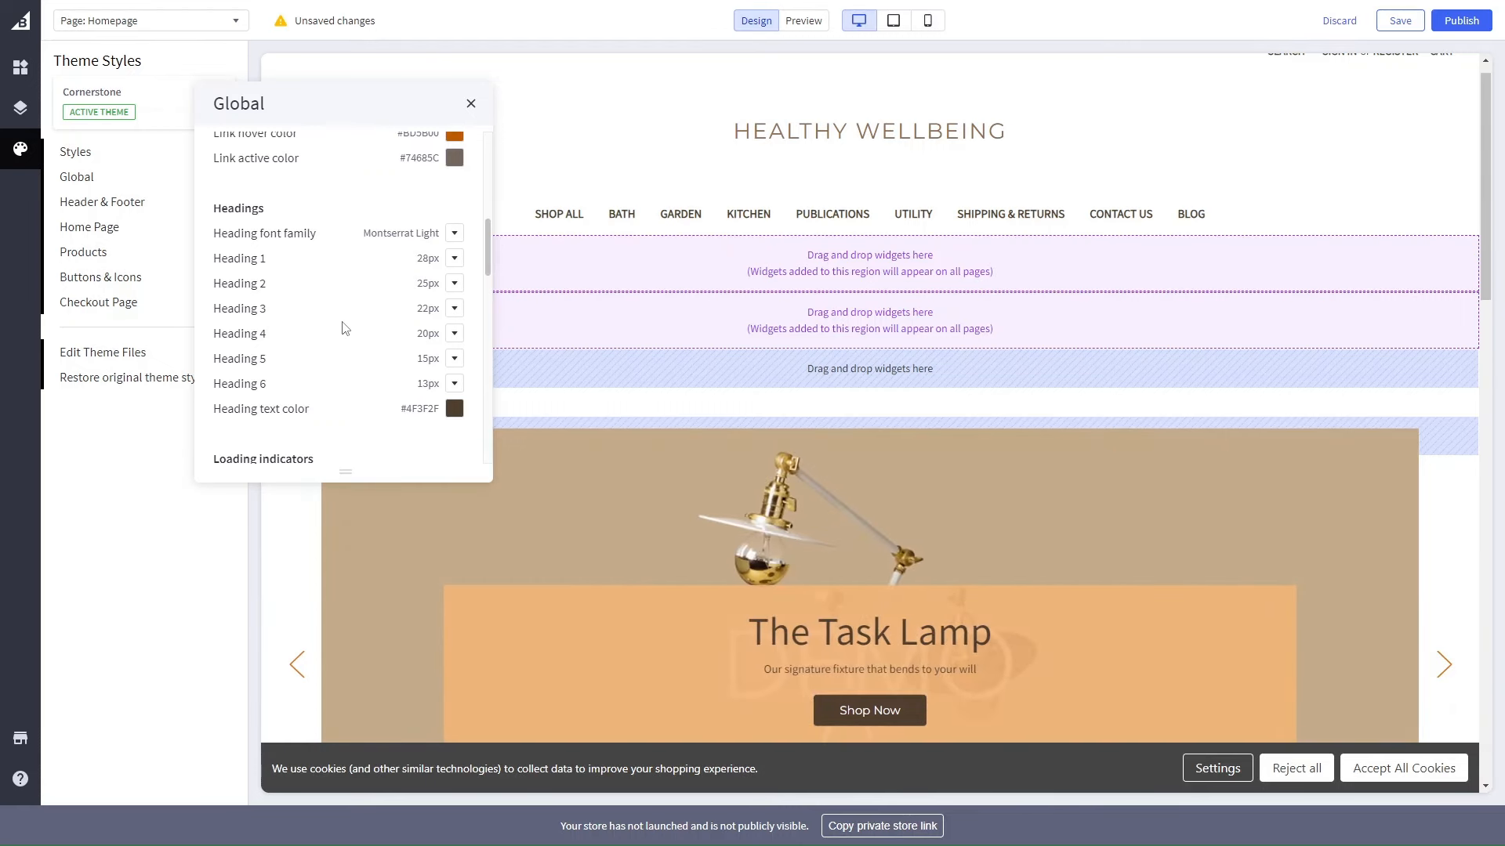
scroll(342, 327, "up", 6)
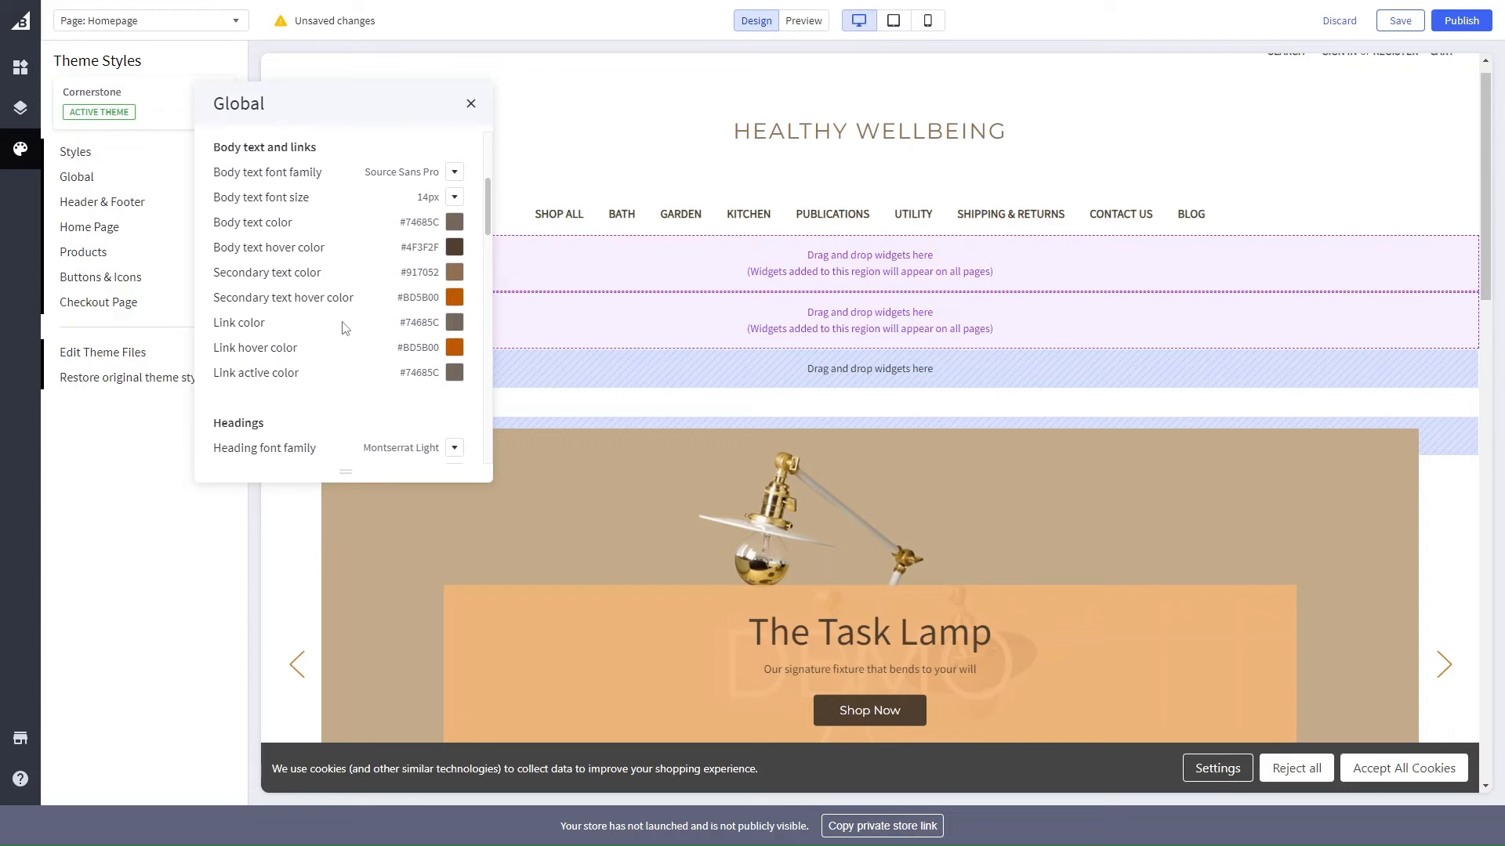
scroll(342, 327, "down", 5)
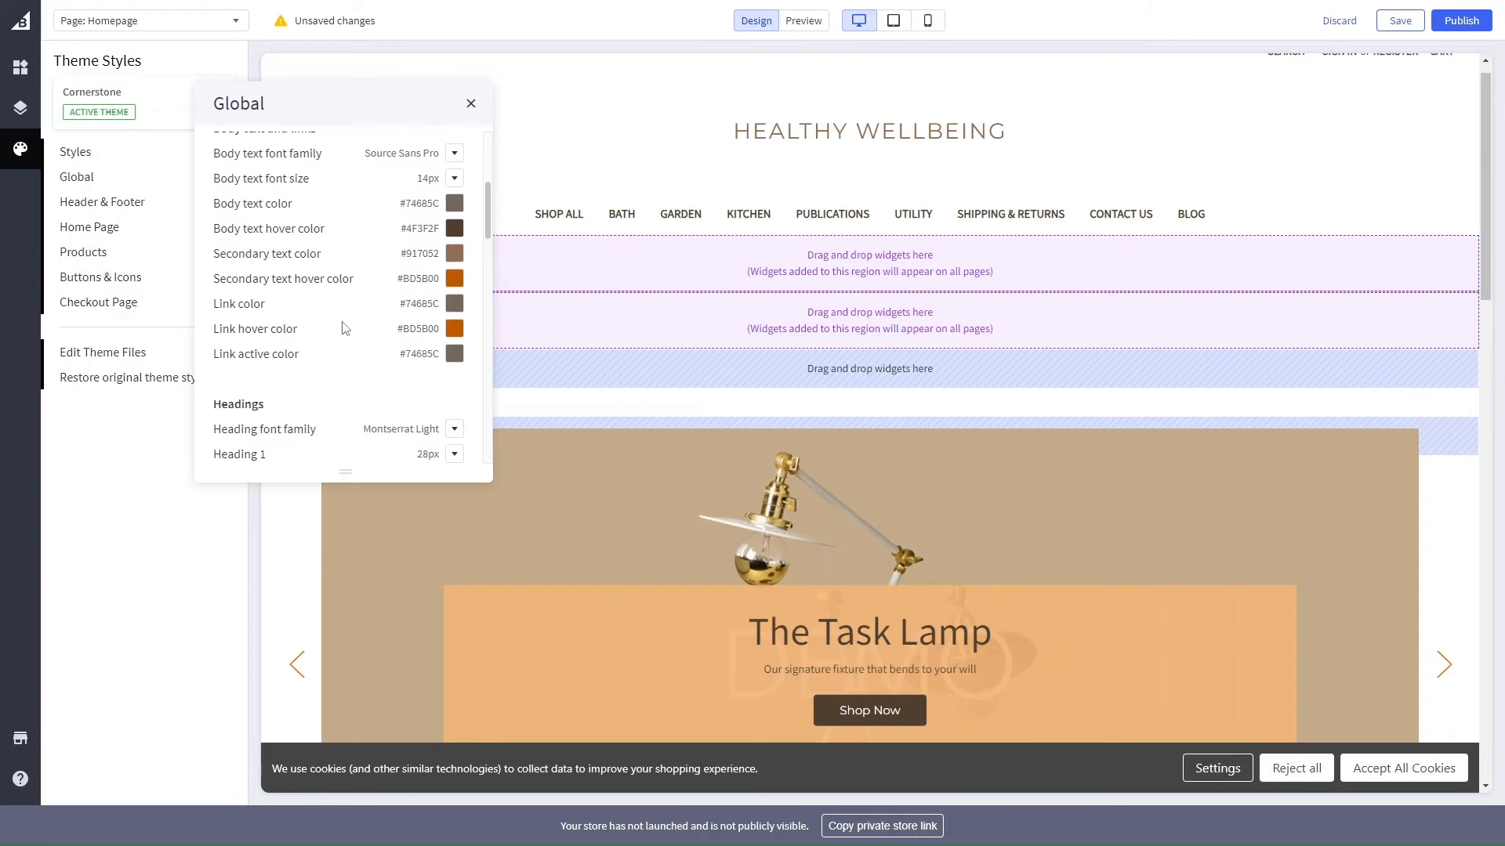
left_click(454, 279)
left_click(511, 323)
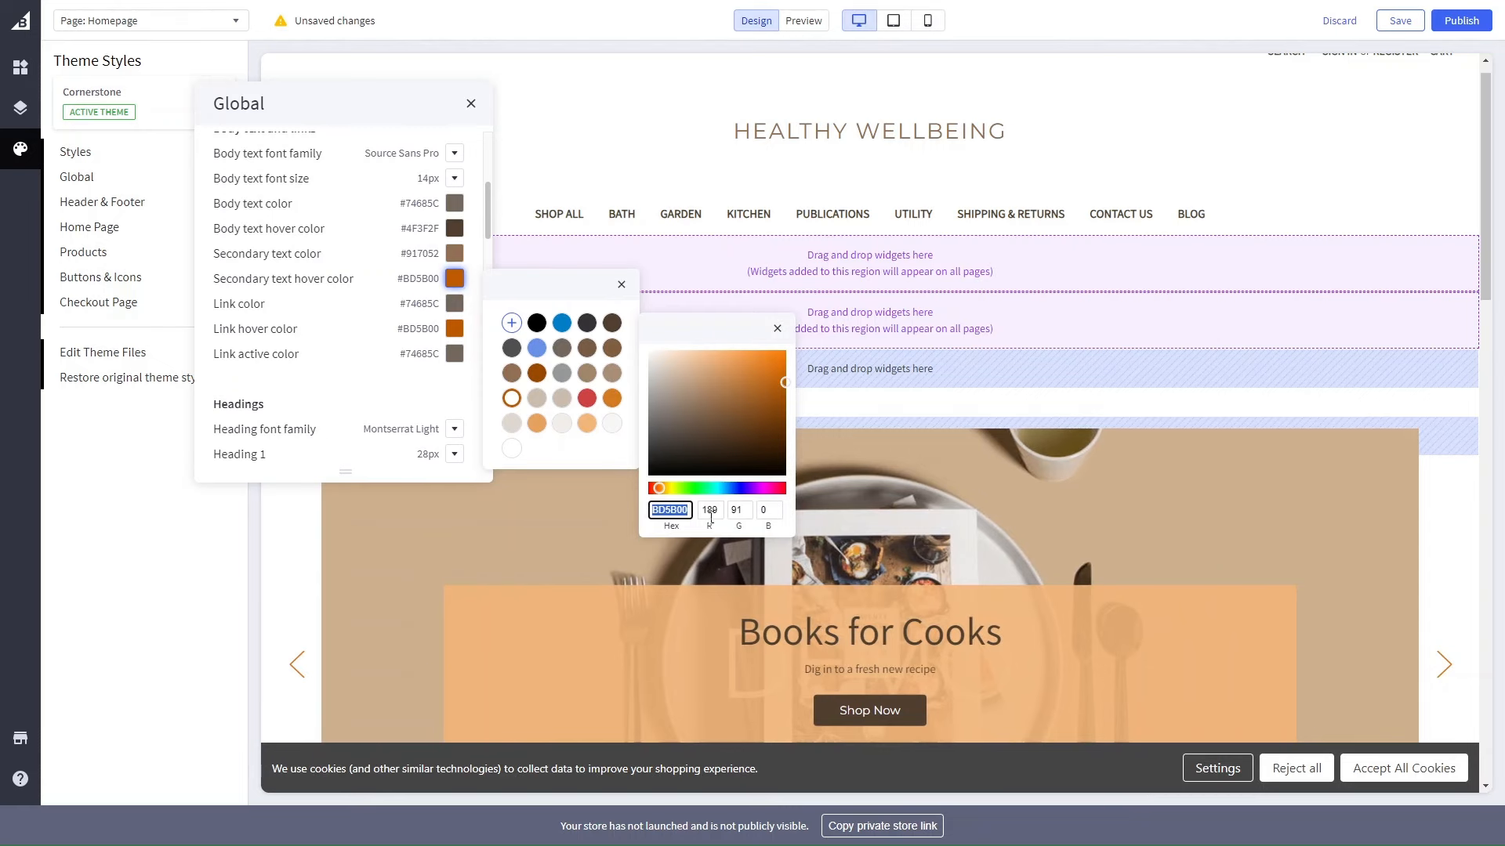
left_click(778, 329)
left_click(395, 380)
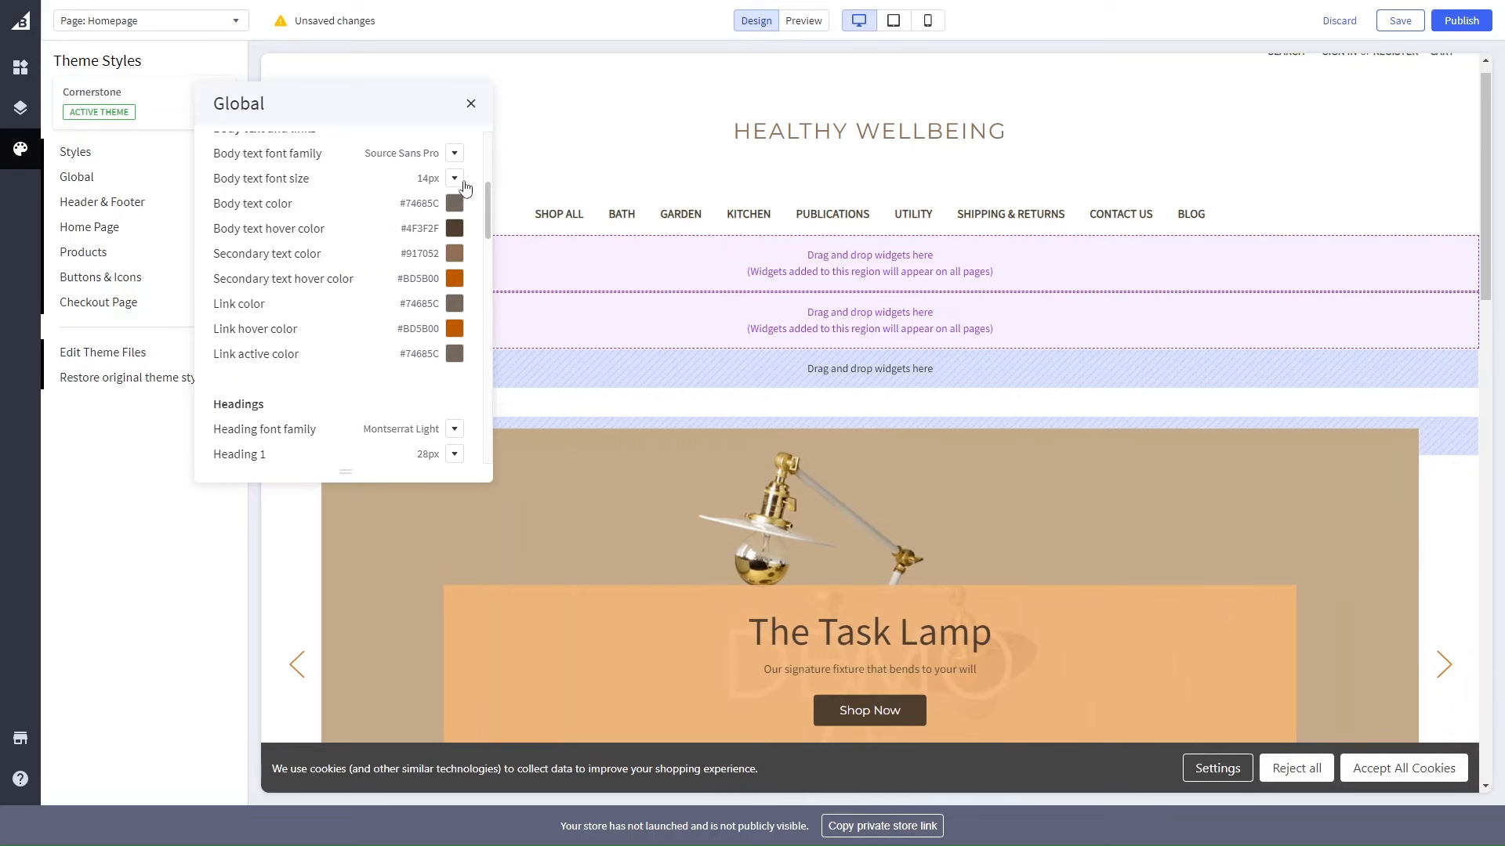
left_click(470, 103)
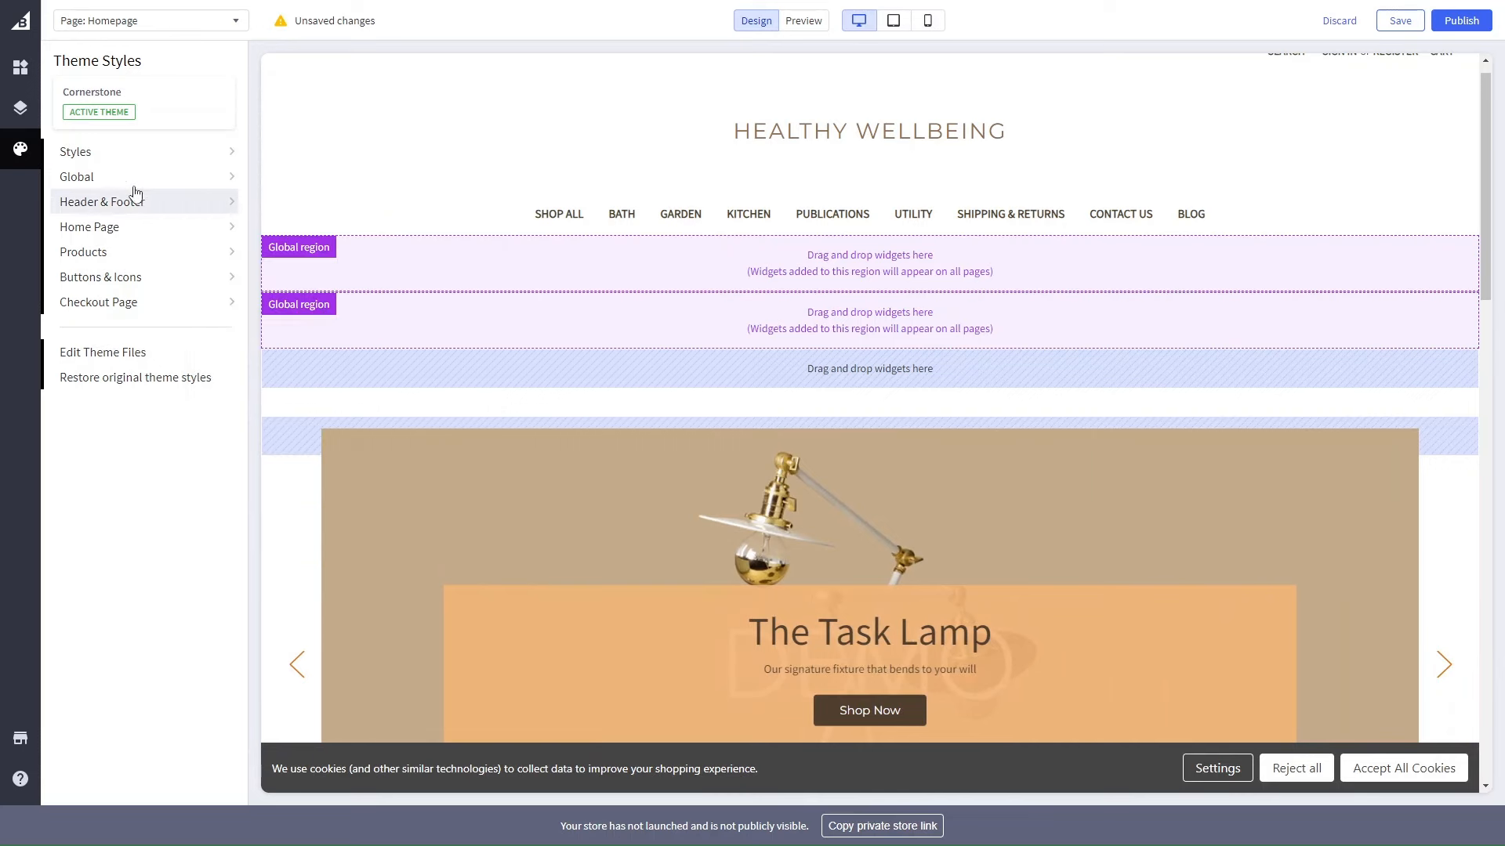
Step: Open the theme's Header & Footer styles, review the logo, navigation, social icon and footer settings, and close them
left_click(147, 206)
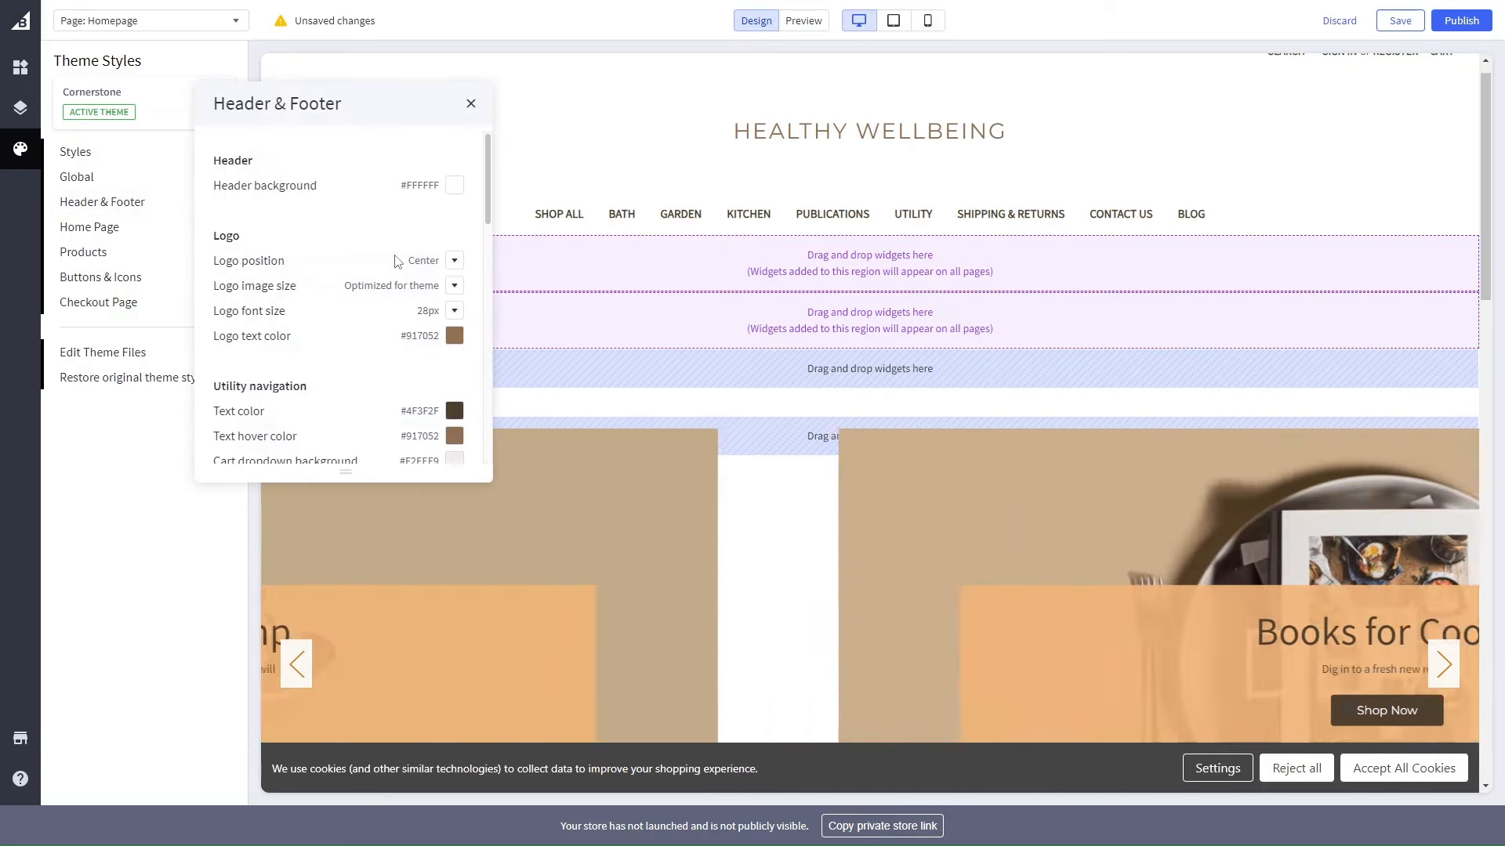
scroll(397, 261, "down", 8)
scroll(396, 255, "up", 4)
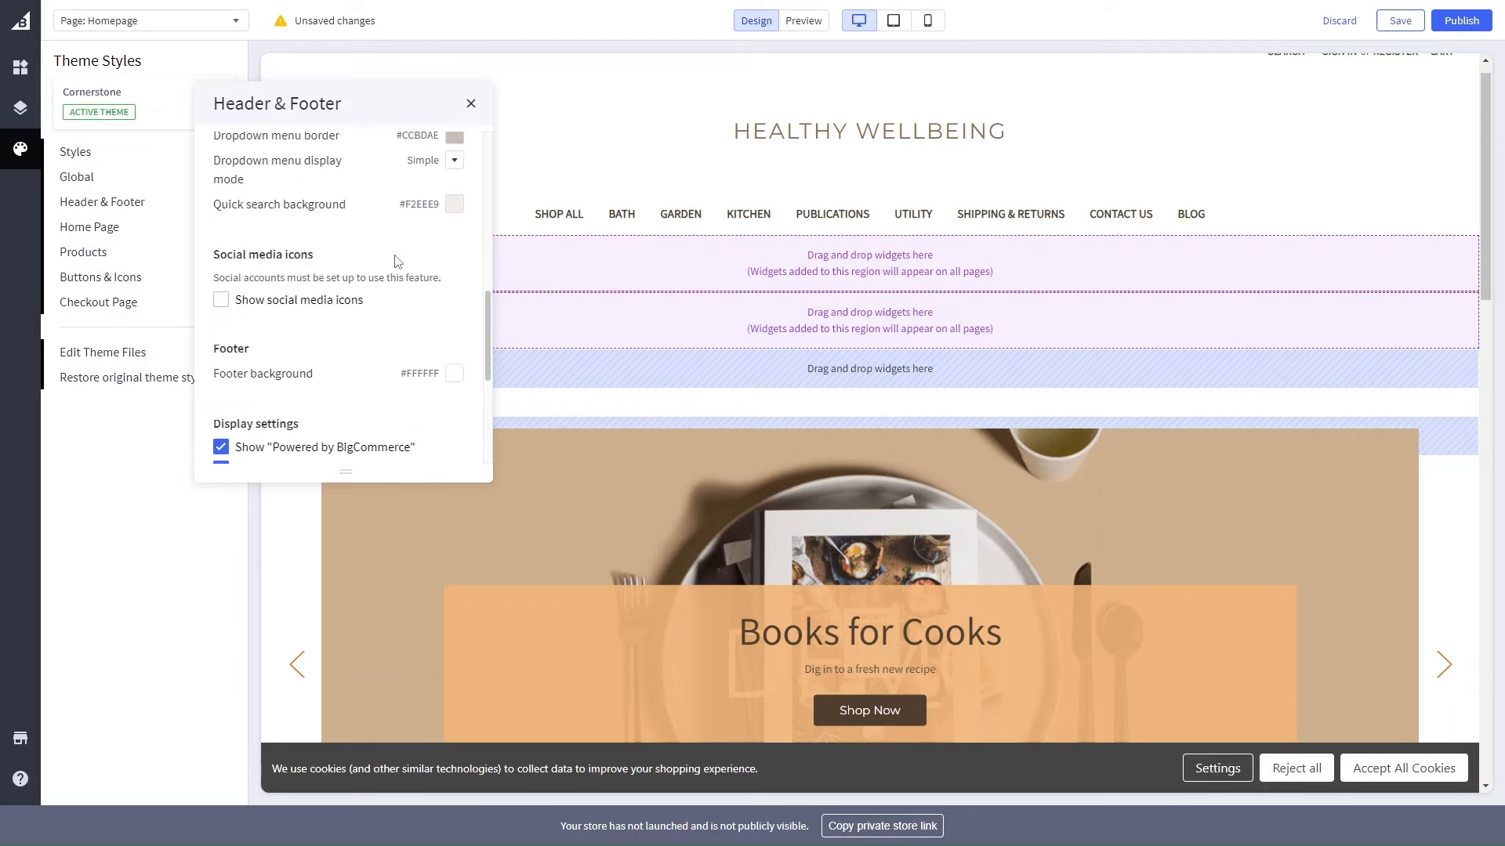
left_click(470, 103)
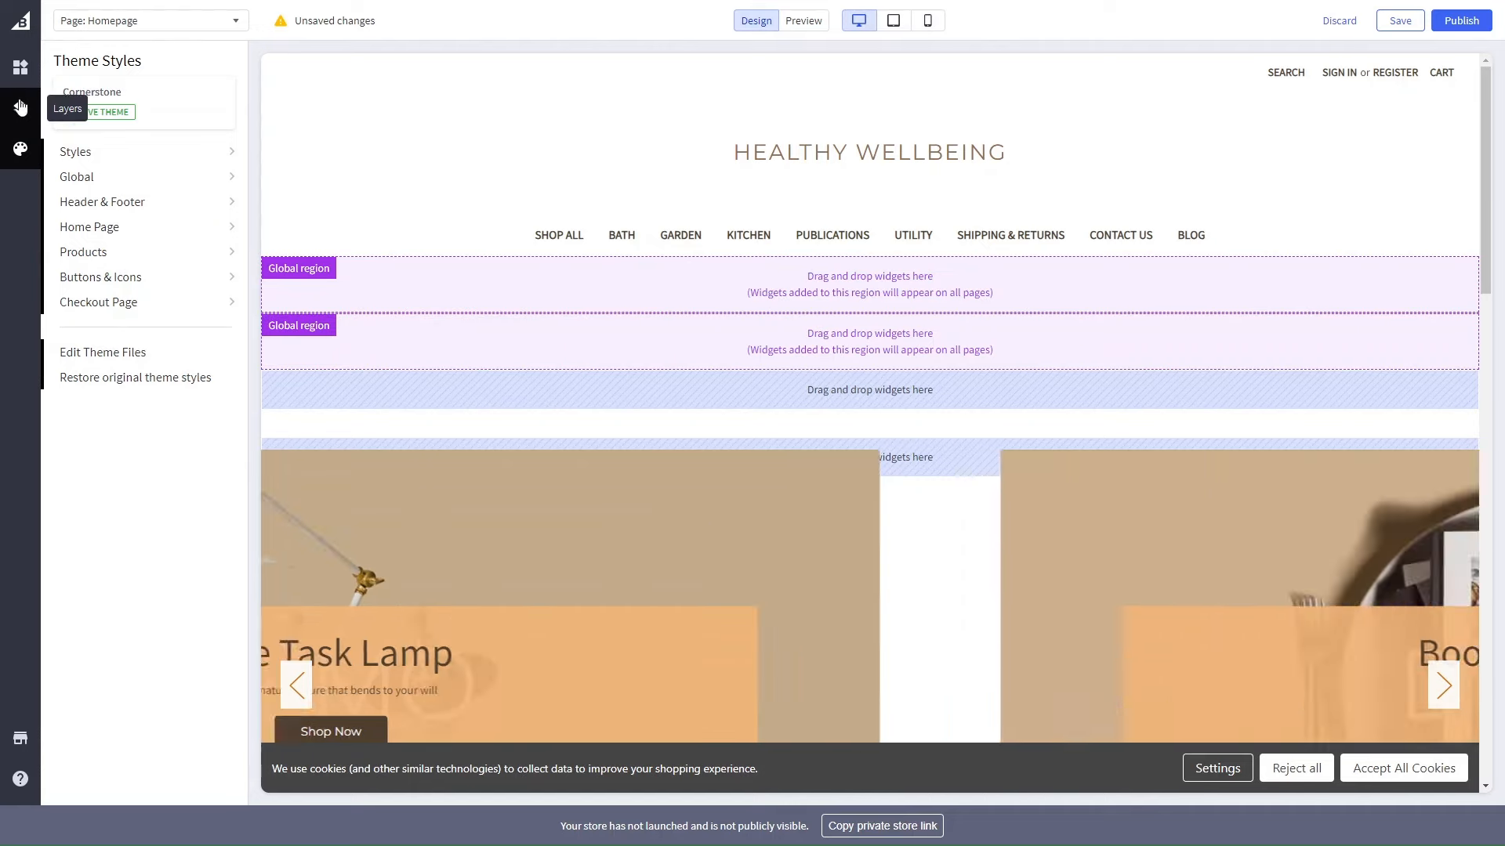
Step: Add a two-column Layout widget to the homepage's widget region directly below the New Products section
left_click(21, 67)
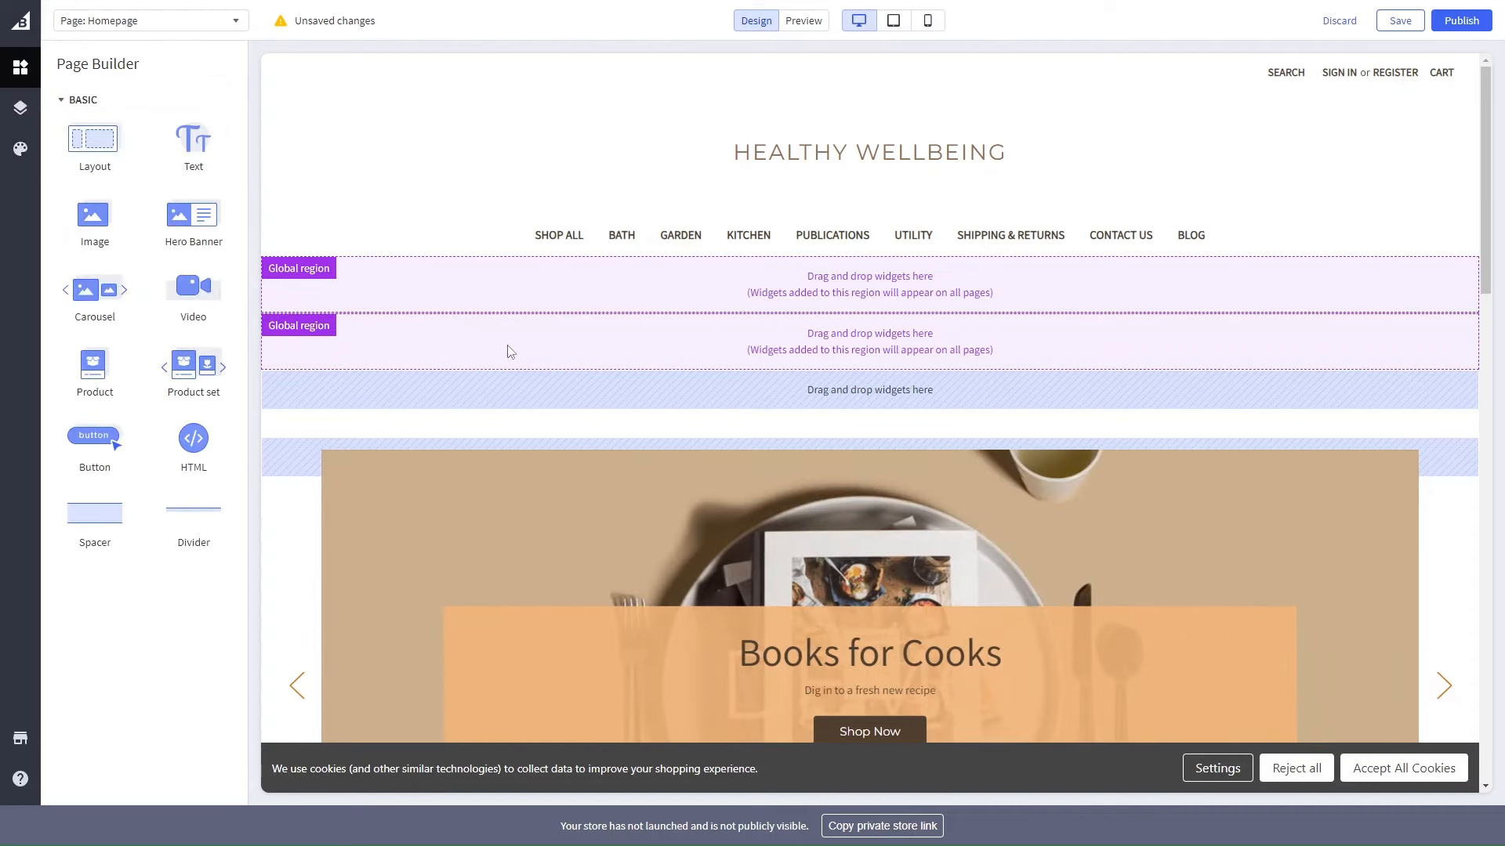
scroll(514, 356, "down", 10)
scroll(562, 359, "down", 8)
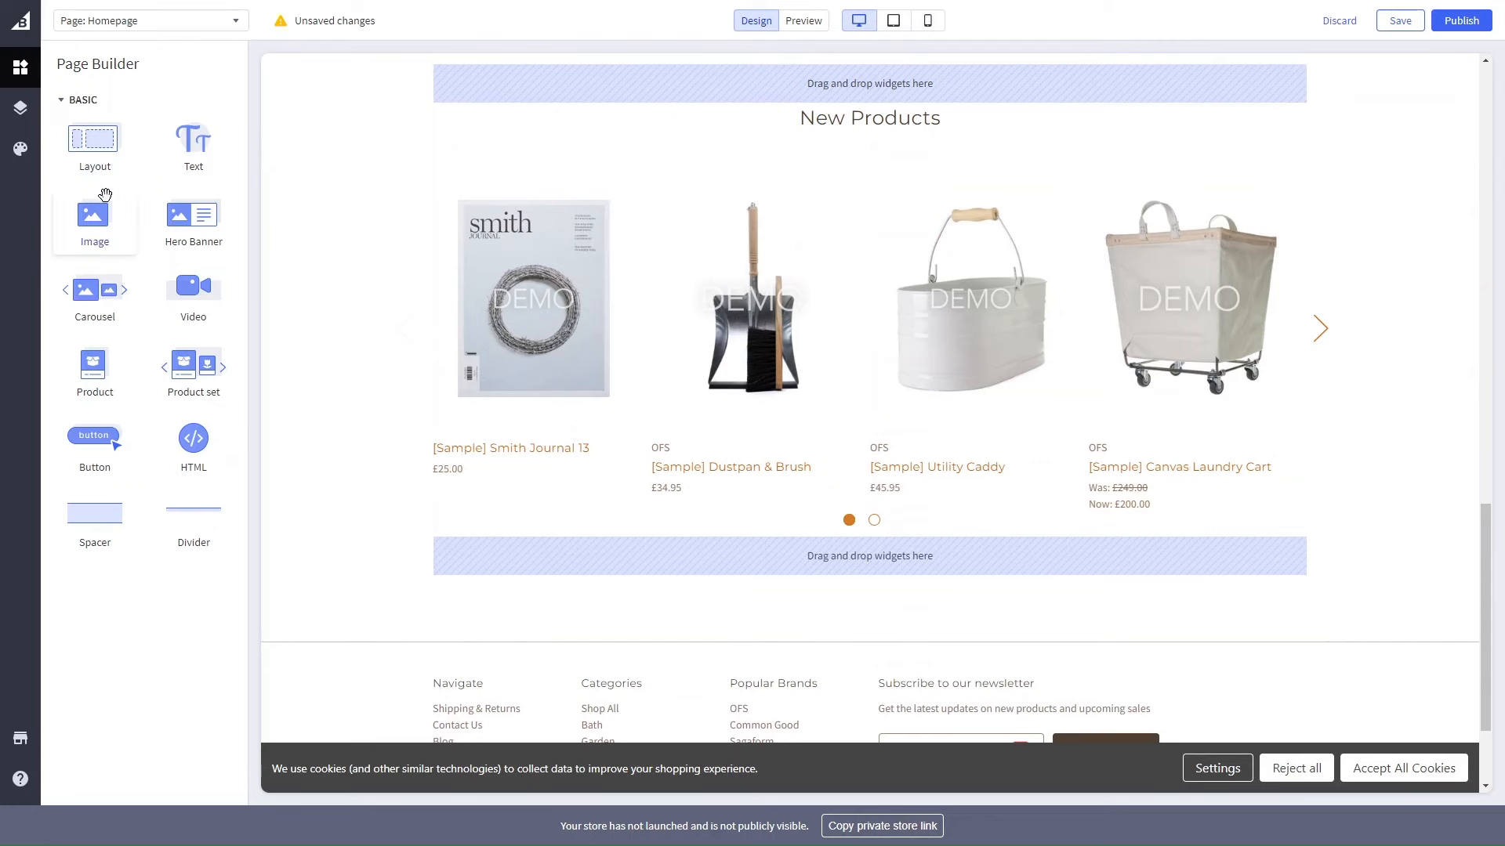
scroll(693, 473, "up", 4)
scroll(693, 474, "down", 6)
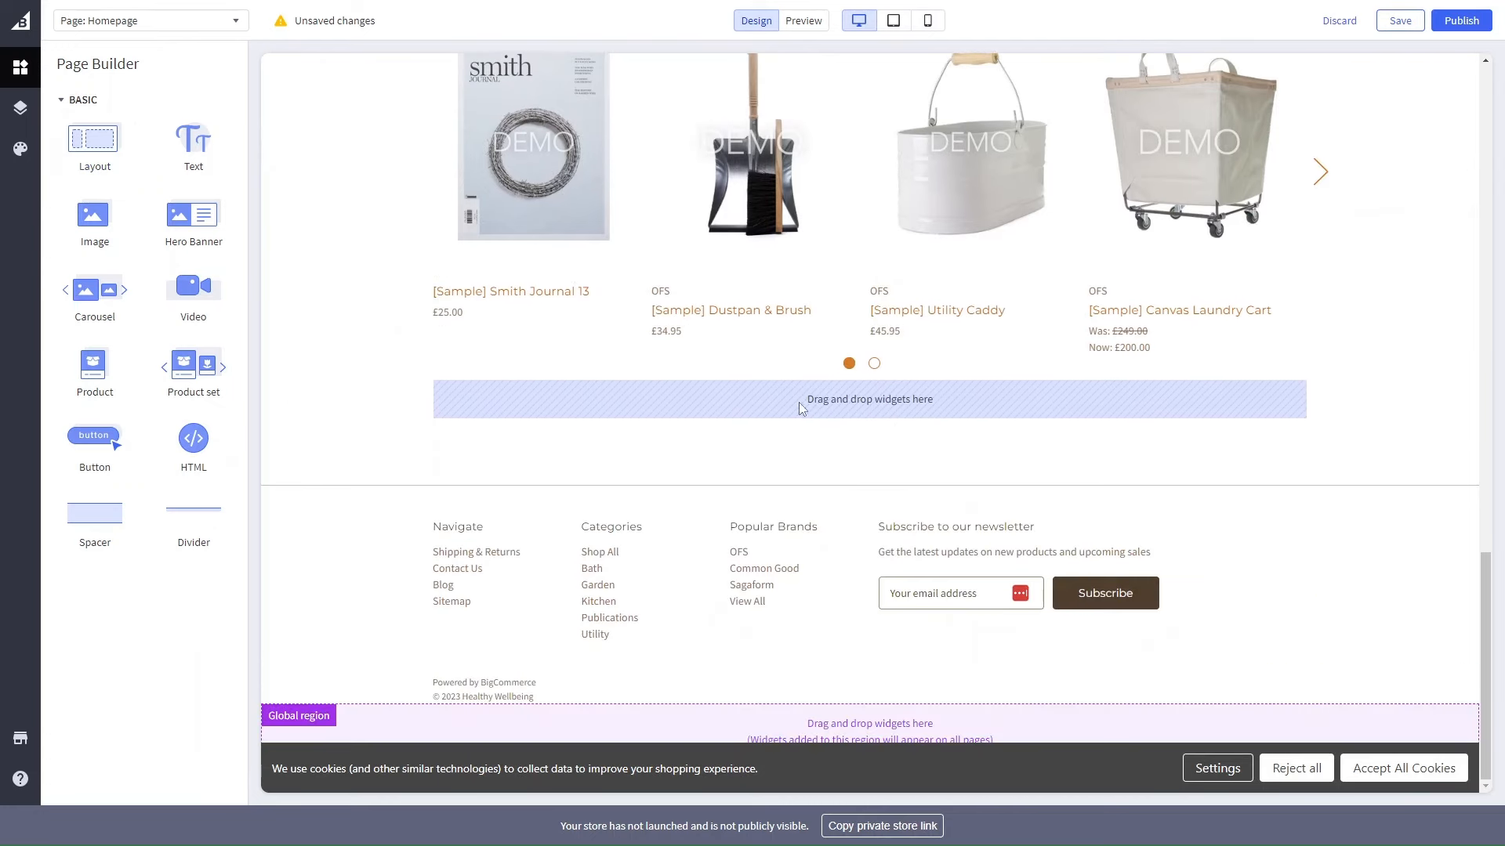
left_click_drag(94, 139, 619, 415)
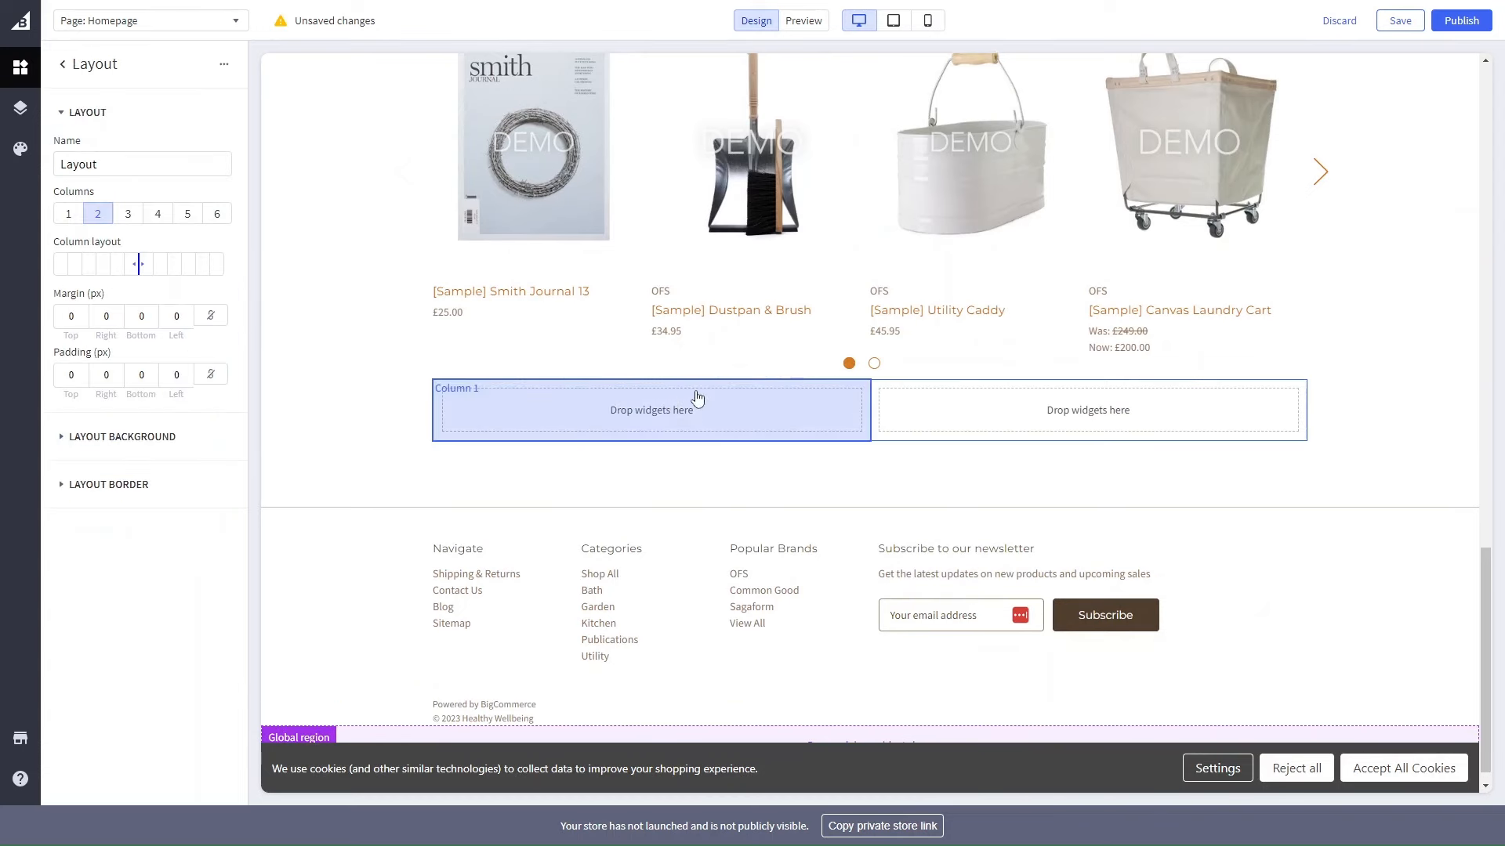
Step: Rename the new layout widget "Call to Action for Shop Page"
double_click(77, 163)
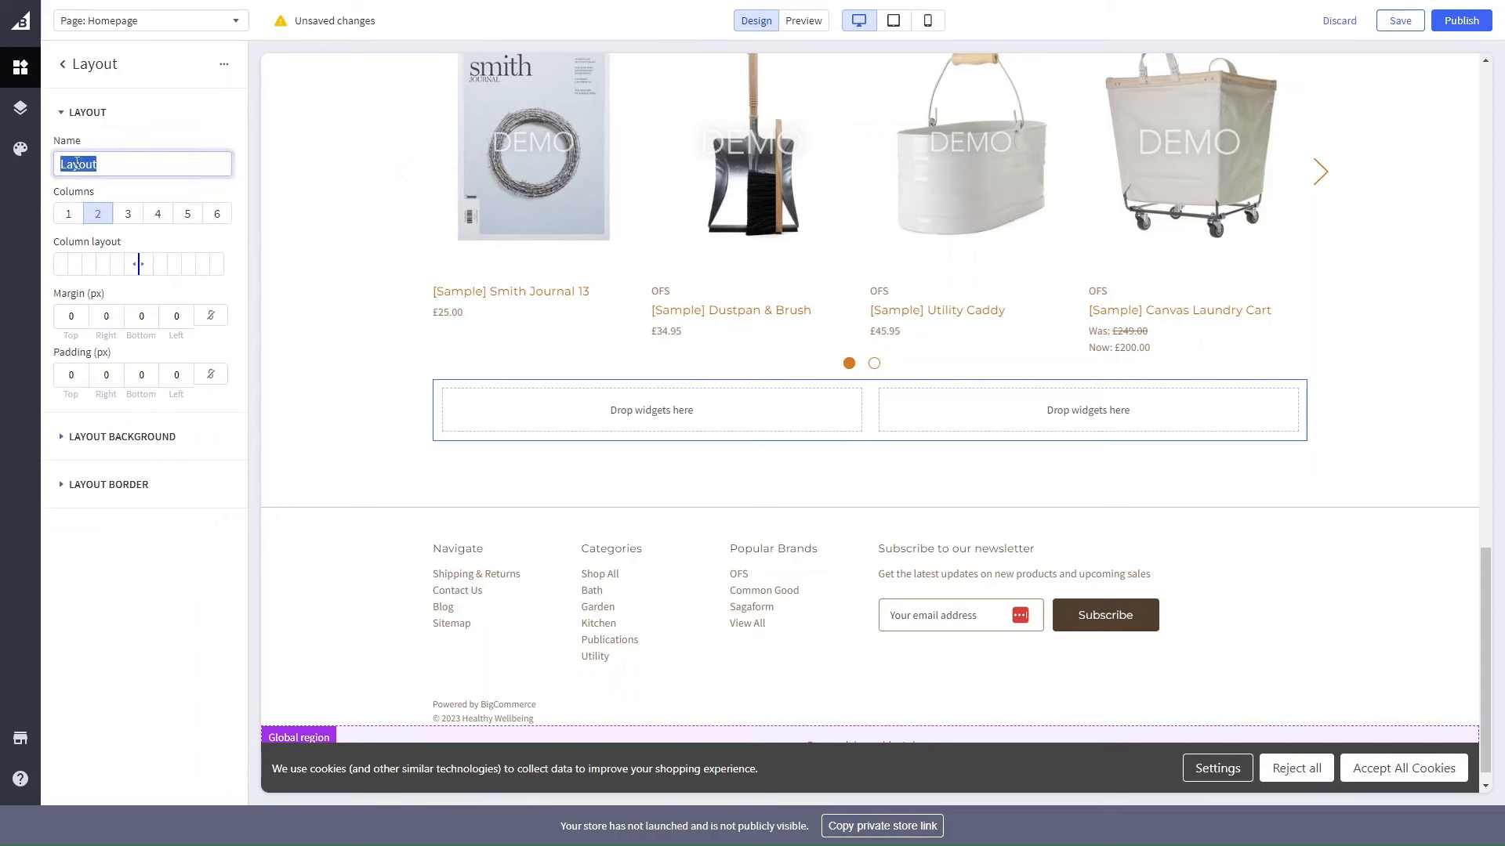
type("Call to Action ")
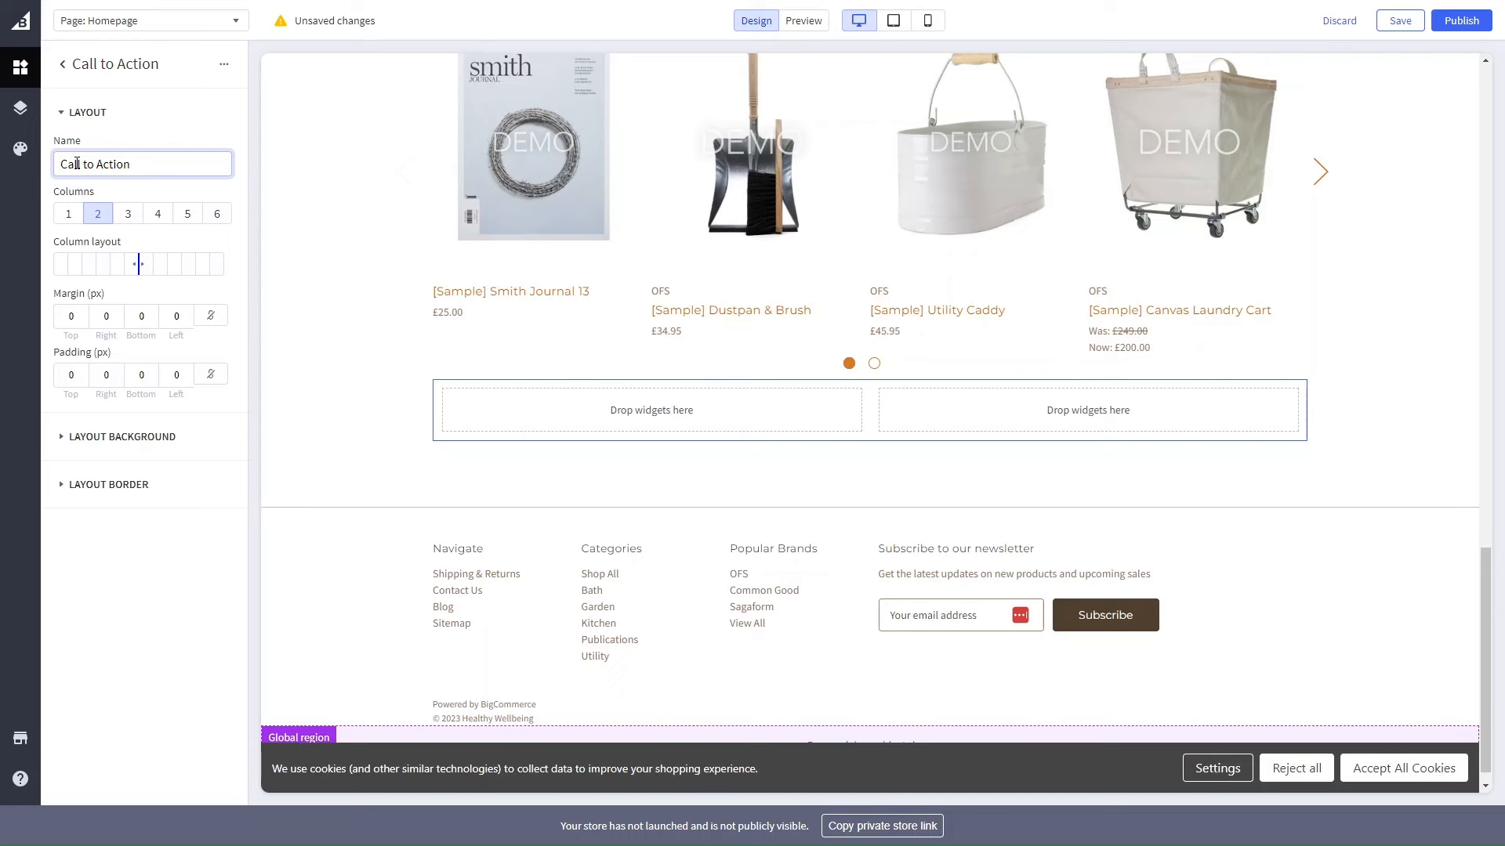
type("for Shop Page")
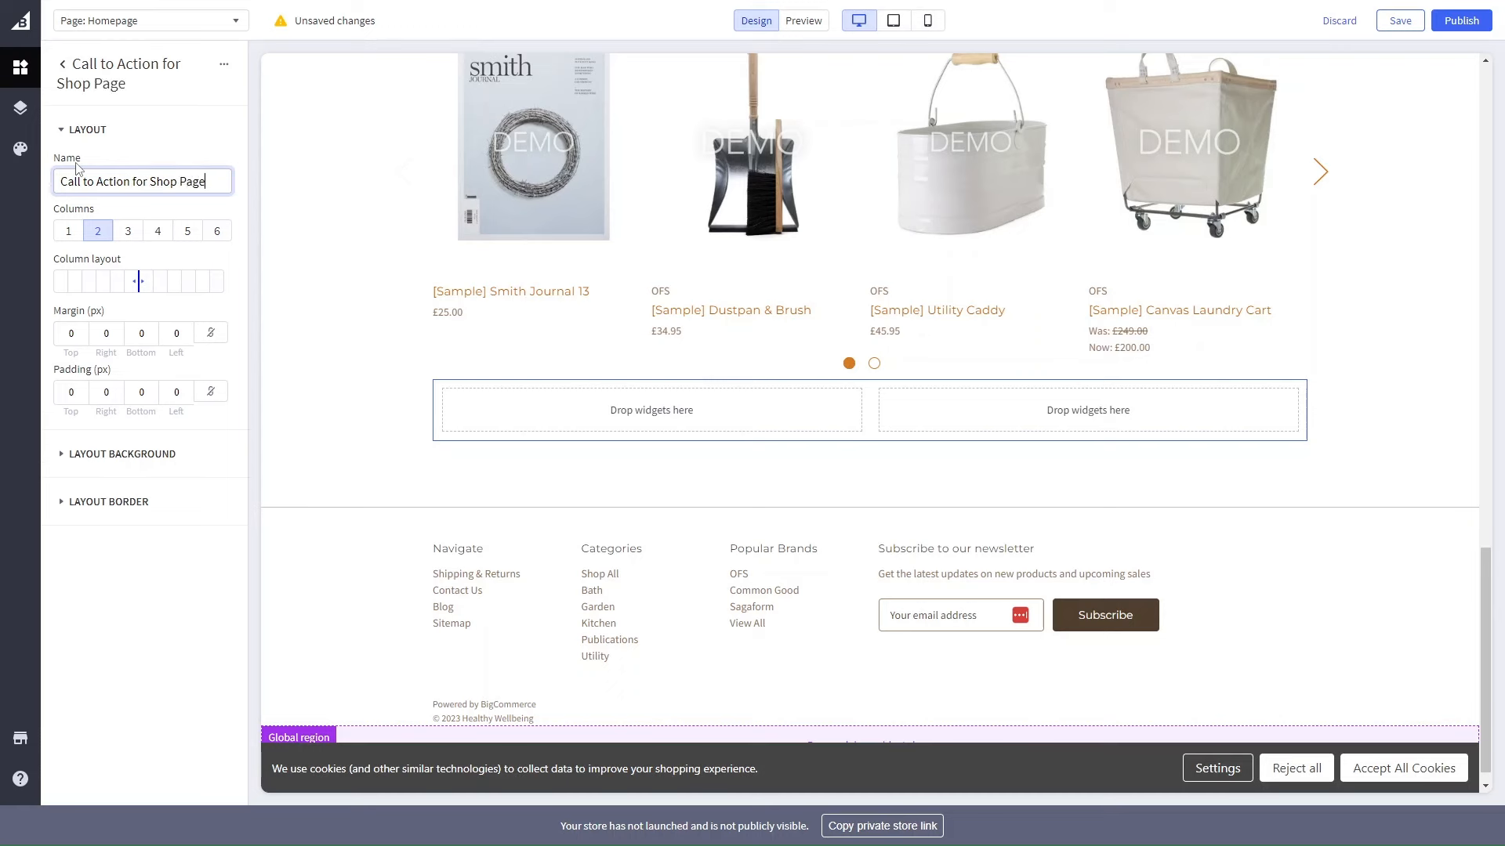
Step: Reduce the Call to Action layout to one column and give it a solid #994A00 background color
left_click(69, 232)
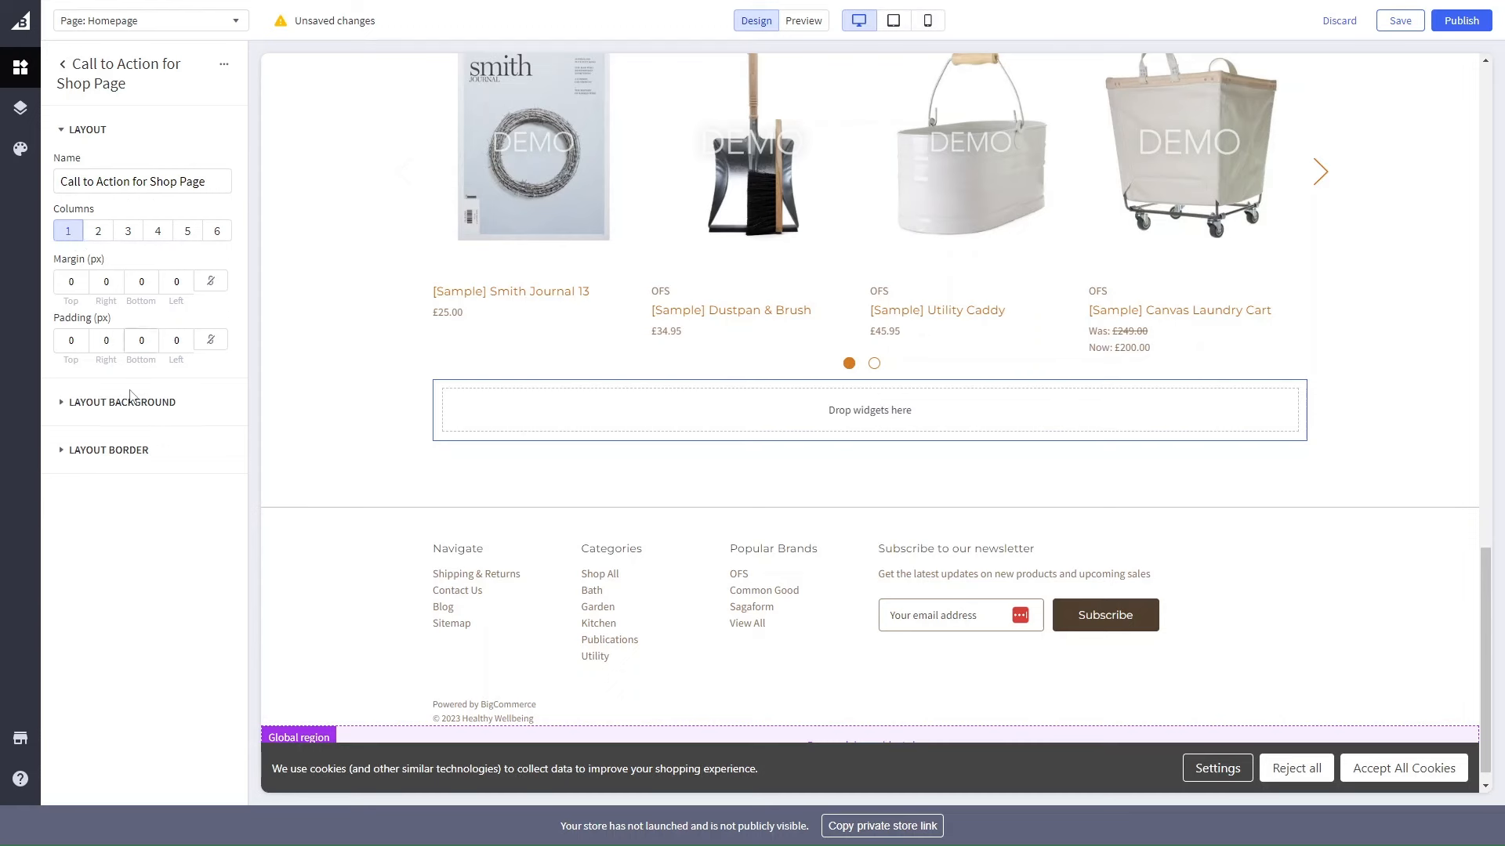
left_click(136, 414)
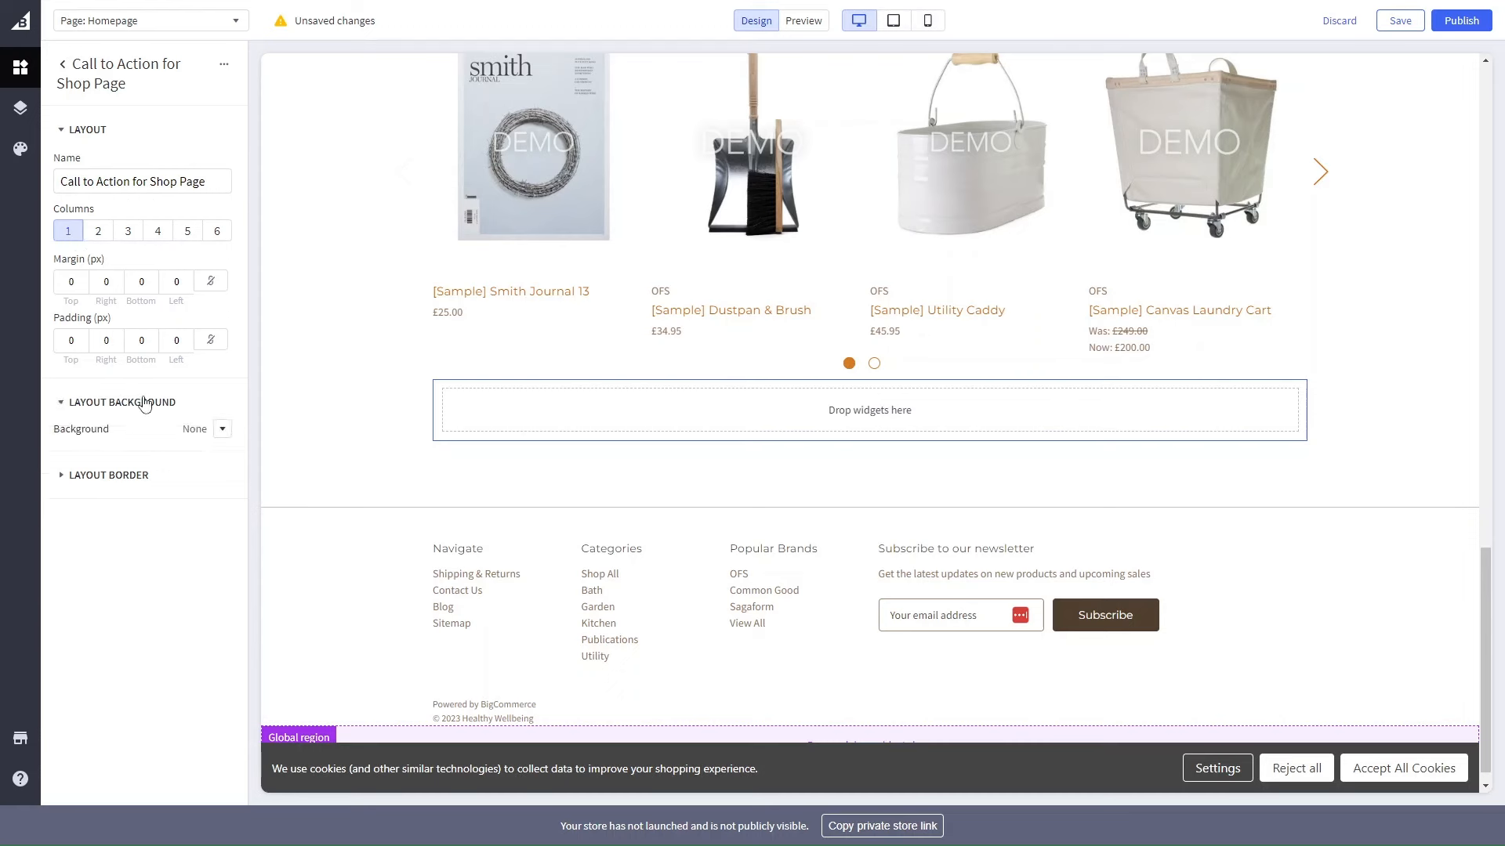
left_click(221, 431)
left_click(235, 475)
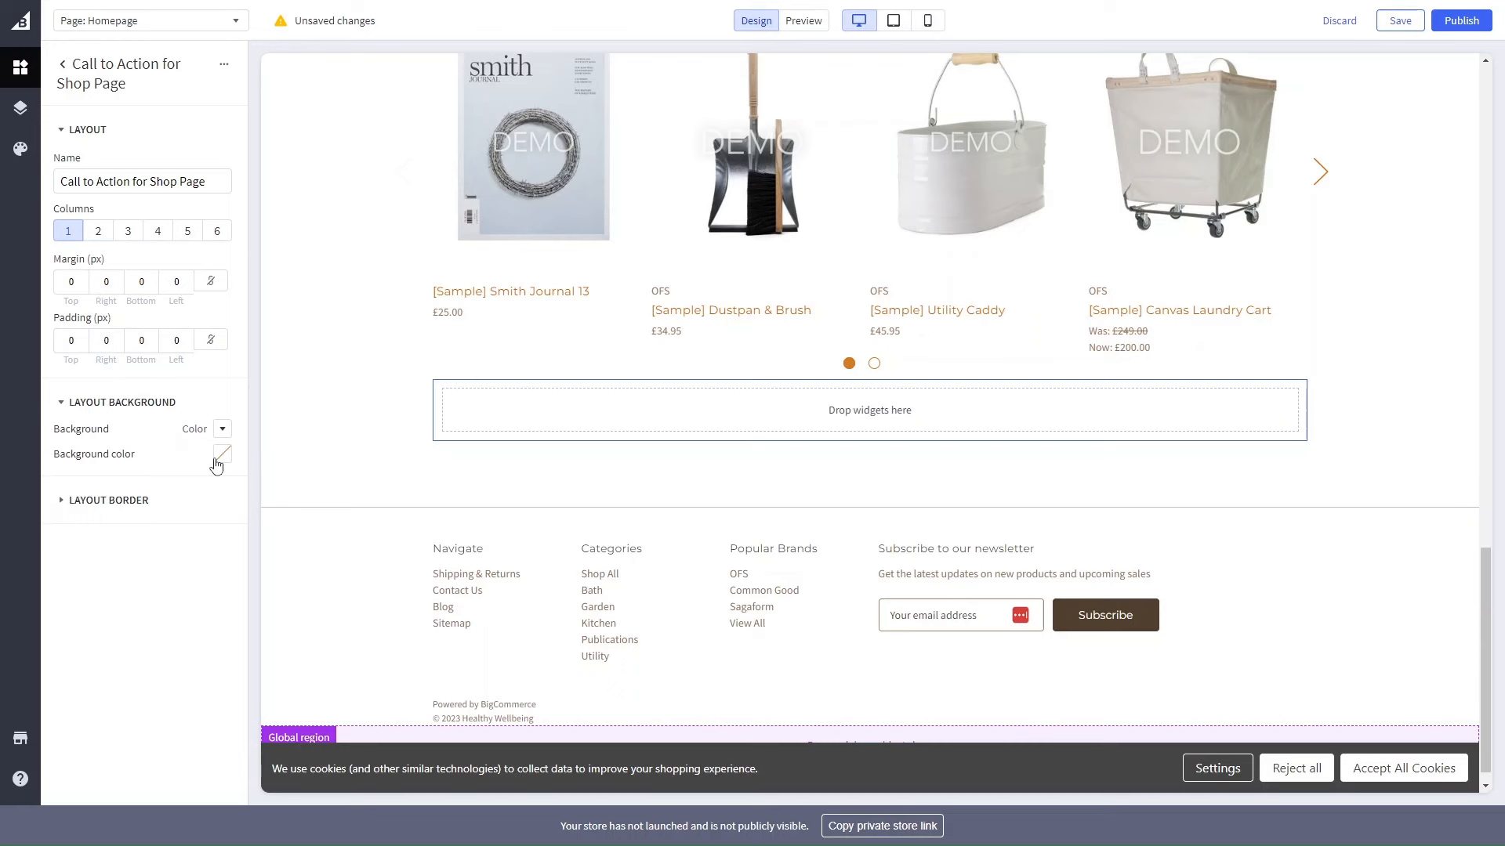
left_click(222, 453)
left_click(330, 548)
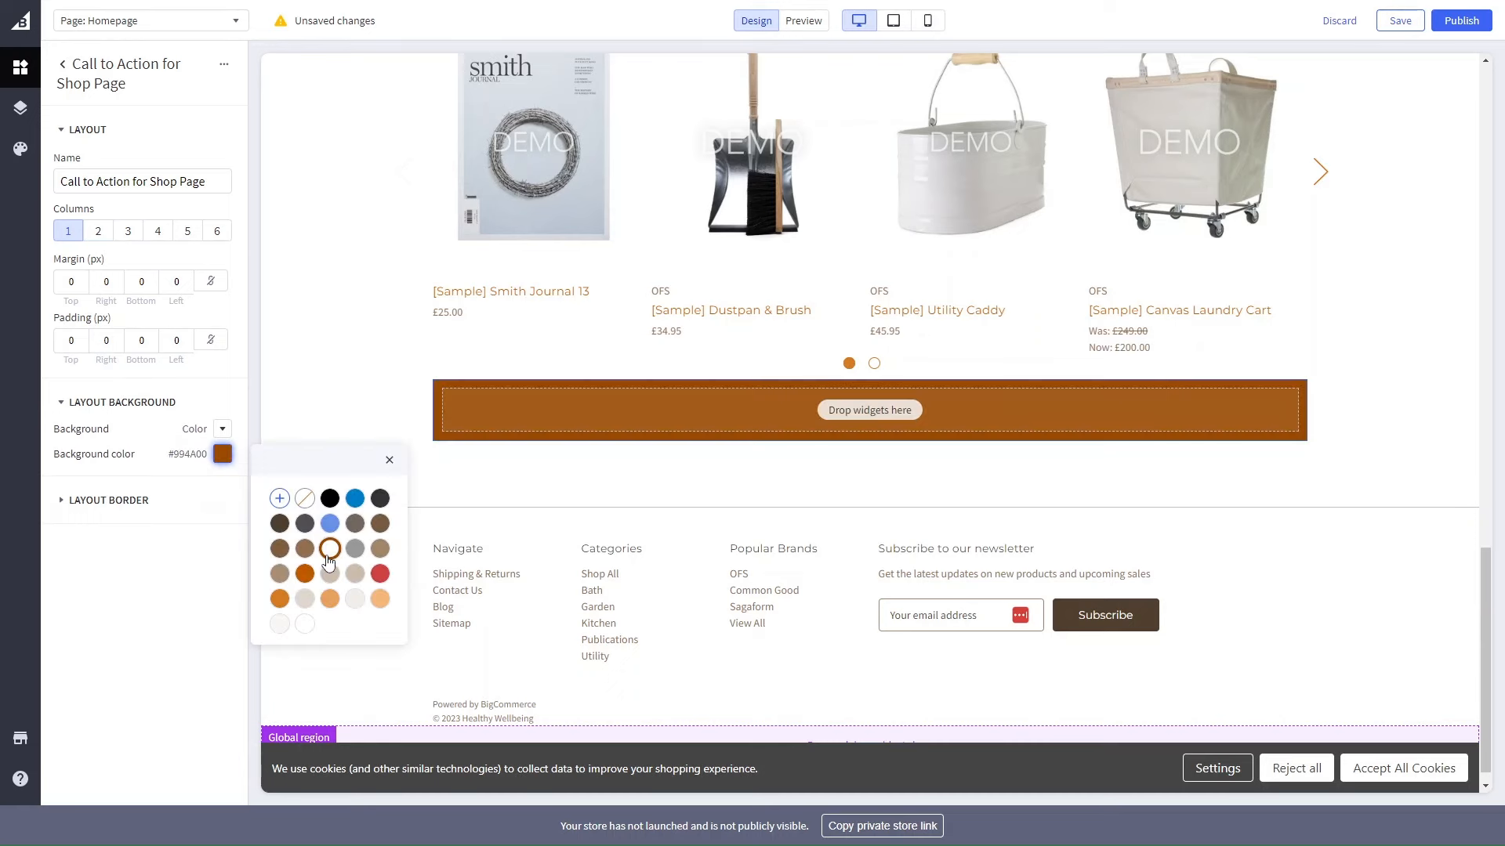
left_click(145, 506)
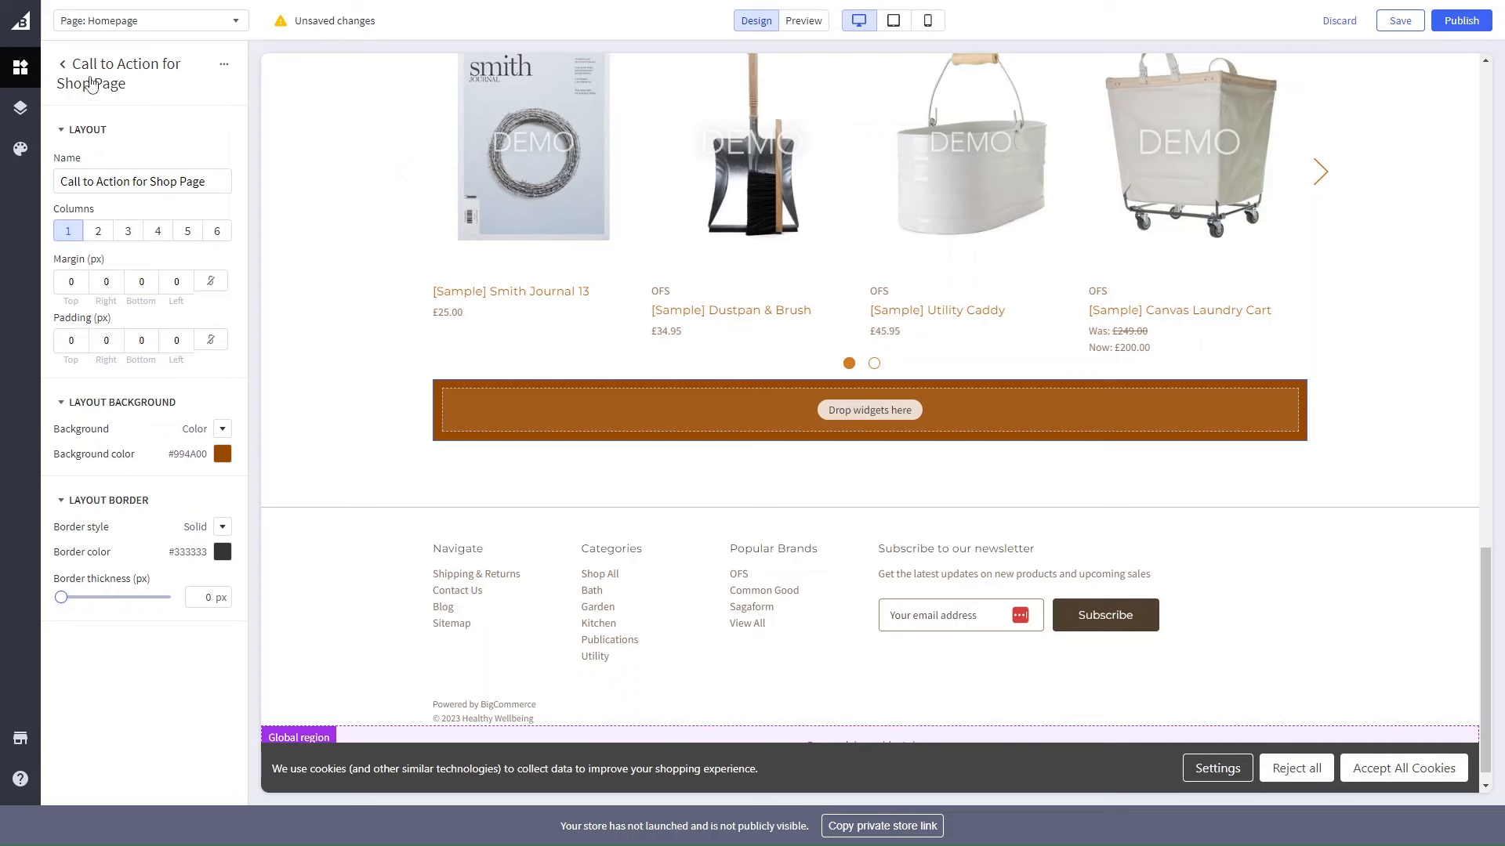
left_click(61, 72)
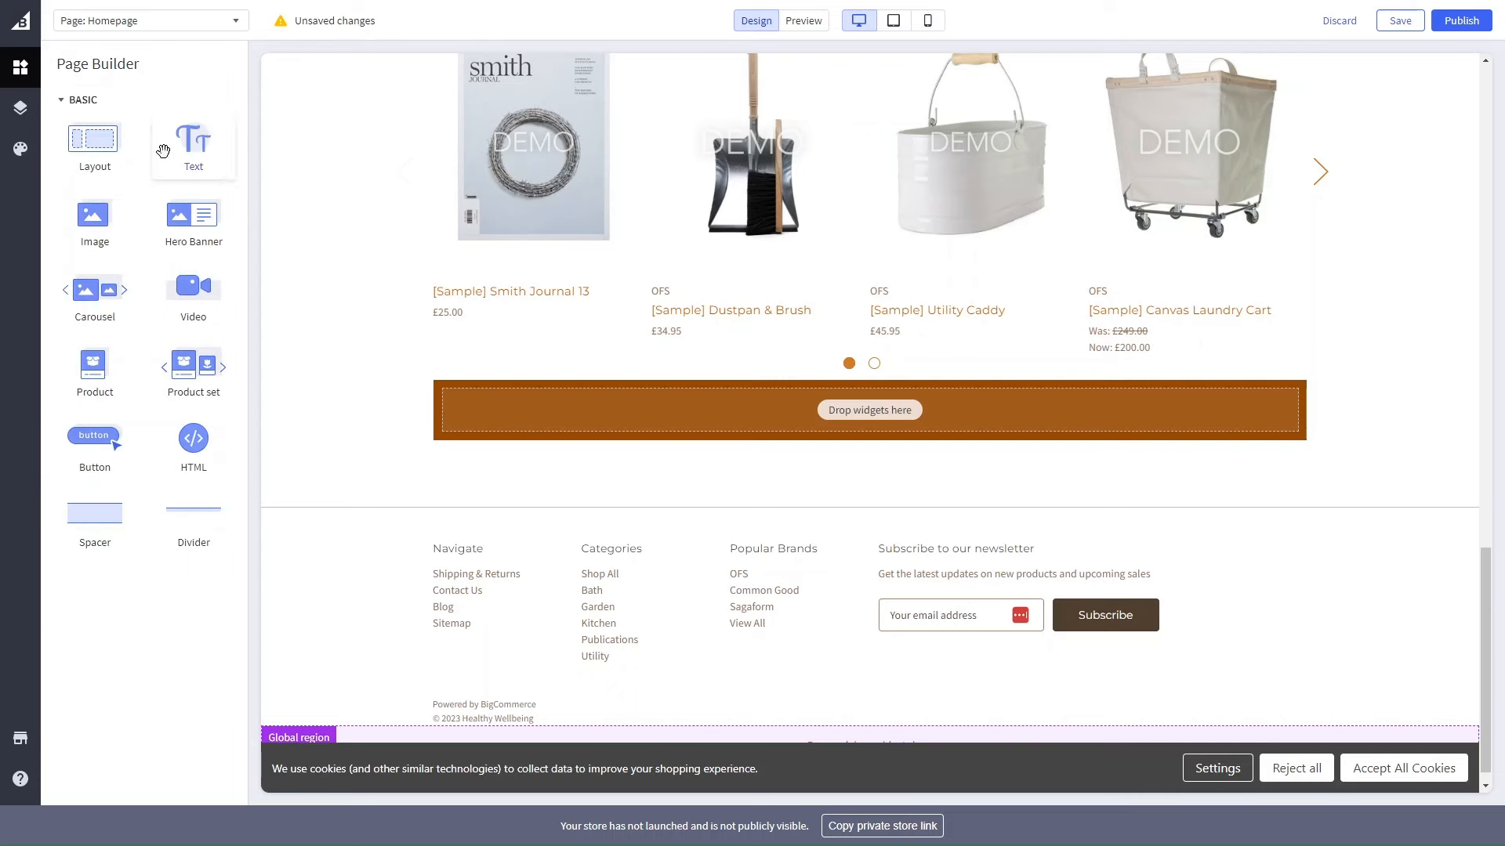
Step: Add an Image widget inside the brown layout and set its image dimensions to Custom
left_click_drag(174, 154, 174, 154)
left_click_drag(92, 220, 581, 427)
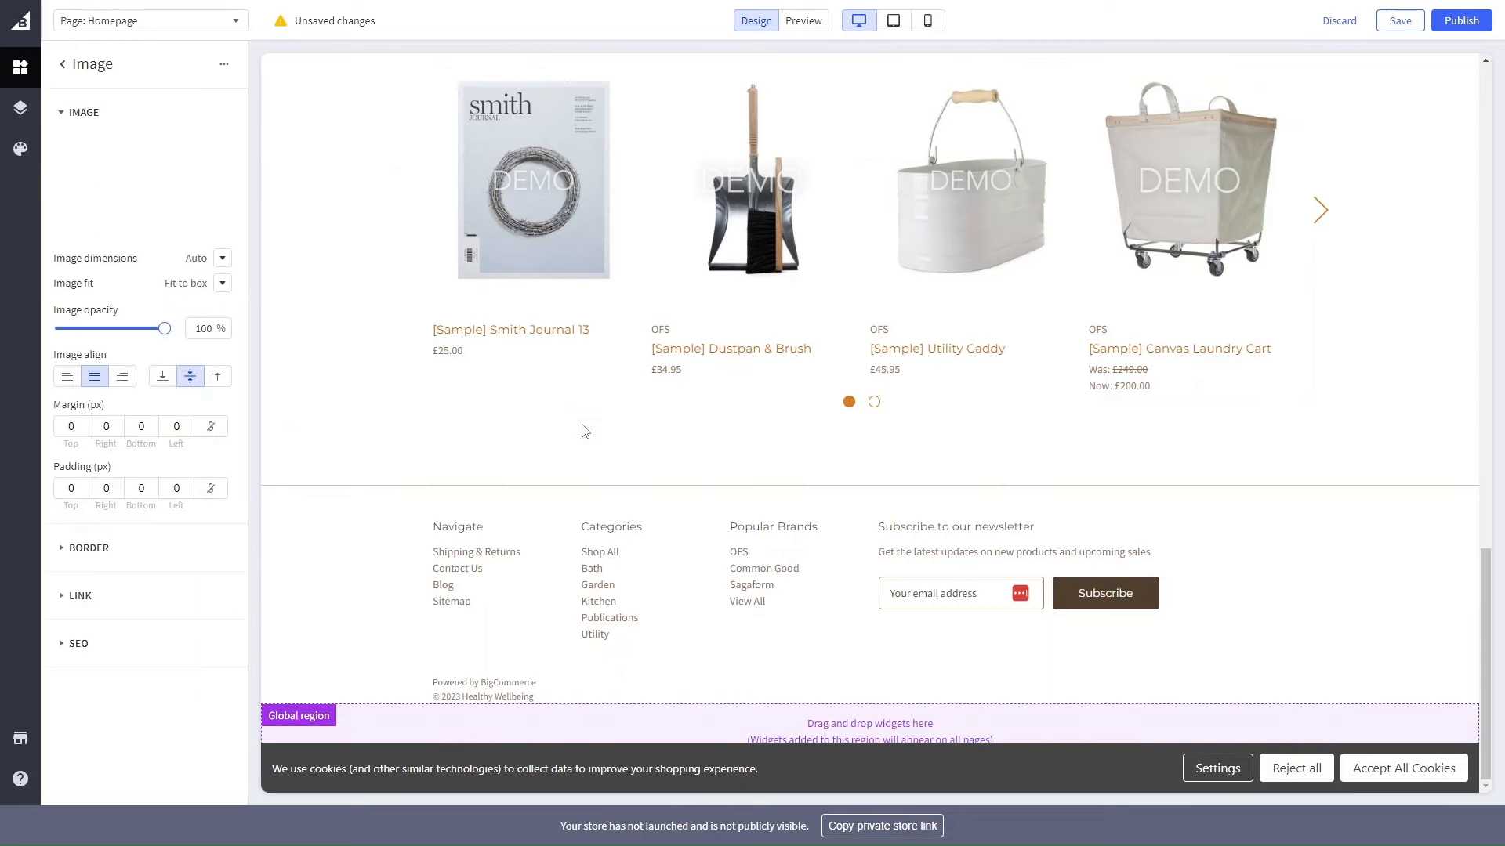
scroll(582, 428, "down", 5)
scroll(584, 431, "up", 3)
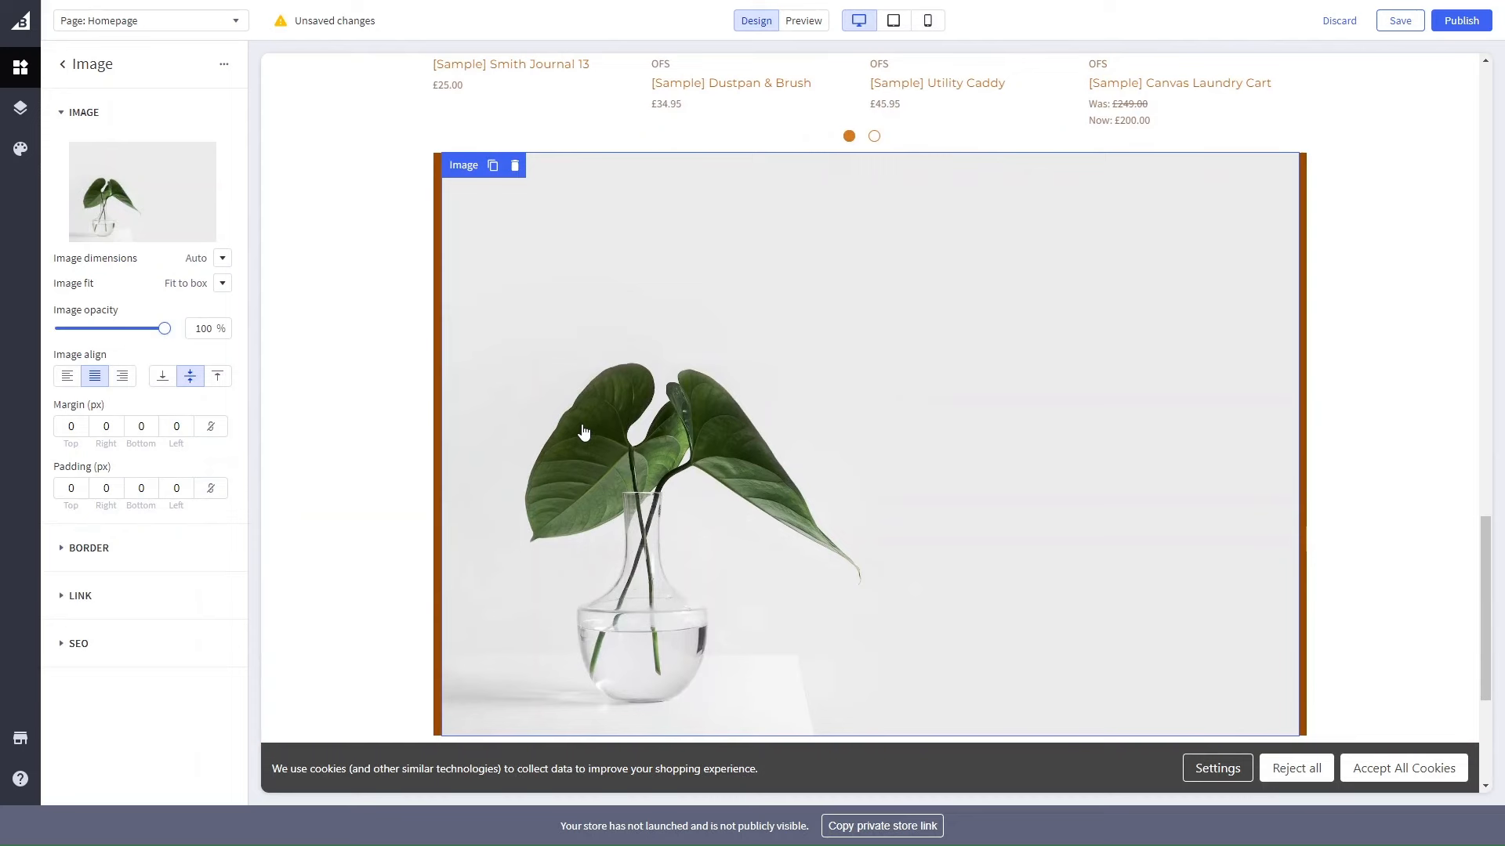
left_click(223, 258)
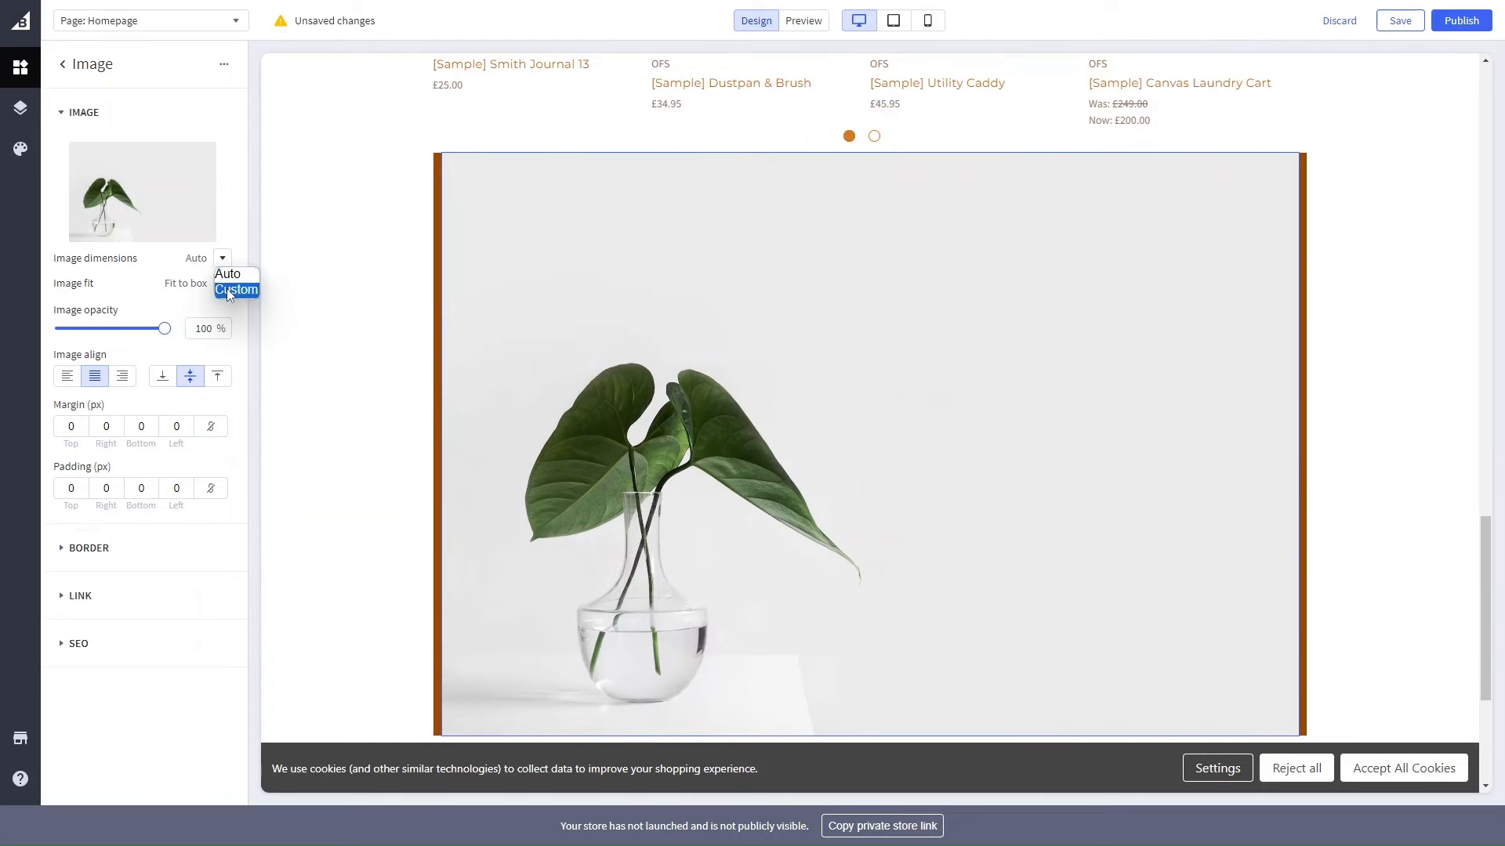
left_click(235, 290)
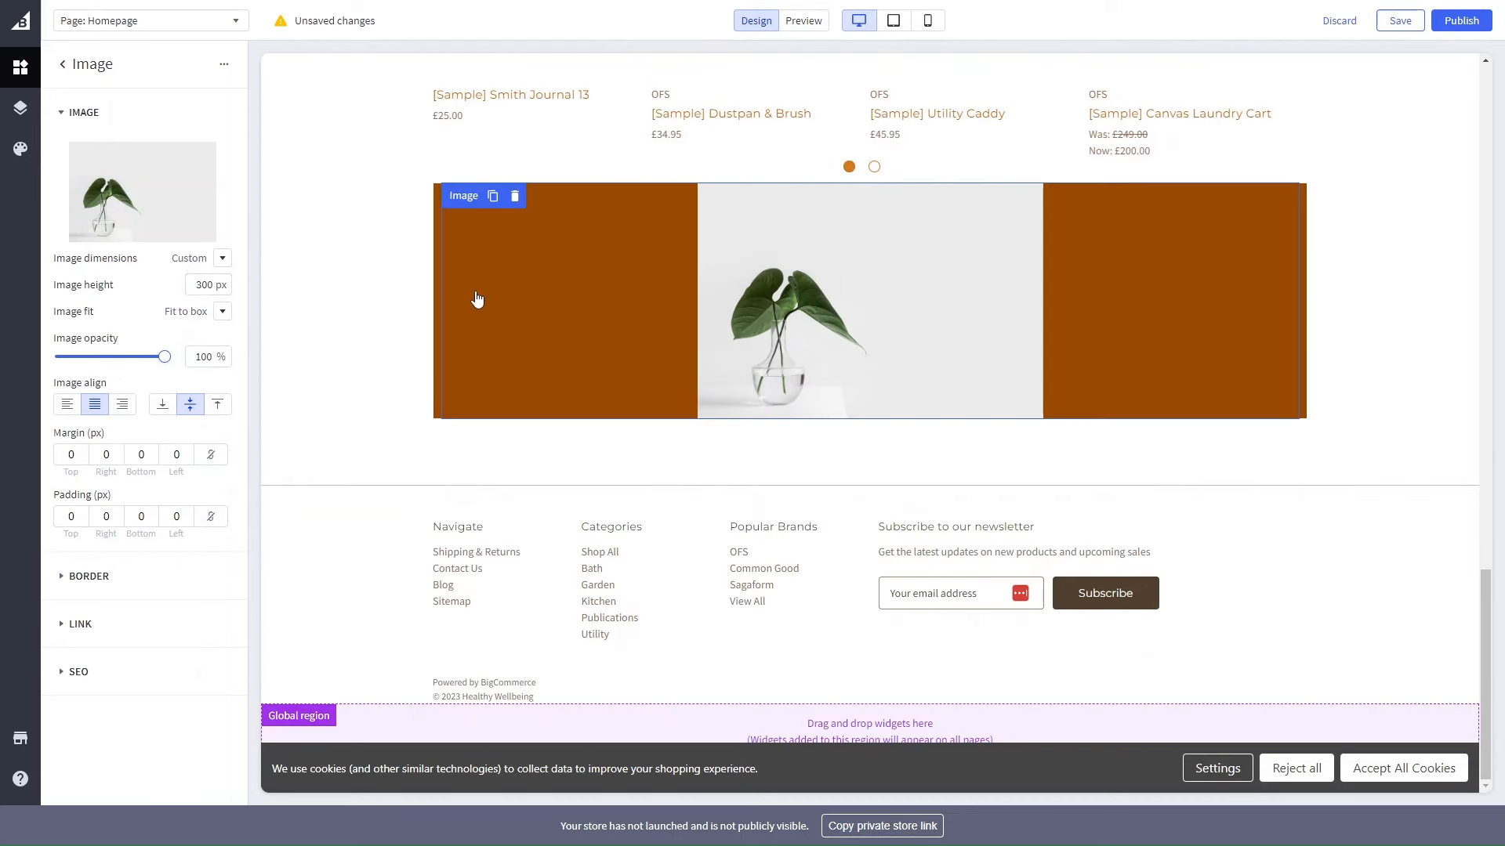
left_click(223, 259)
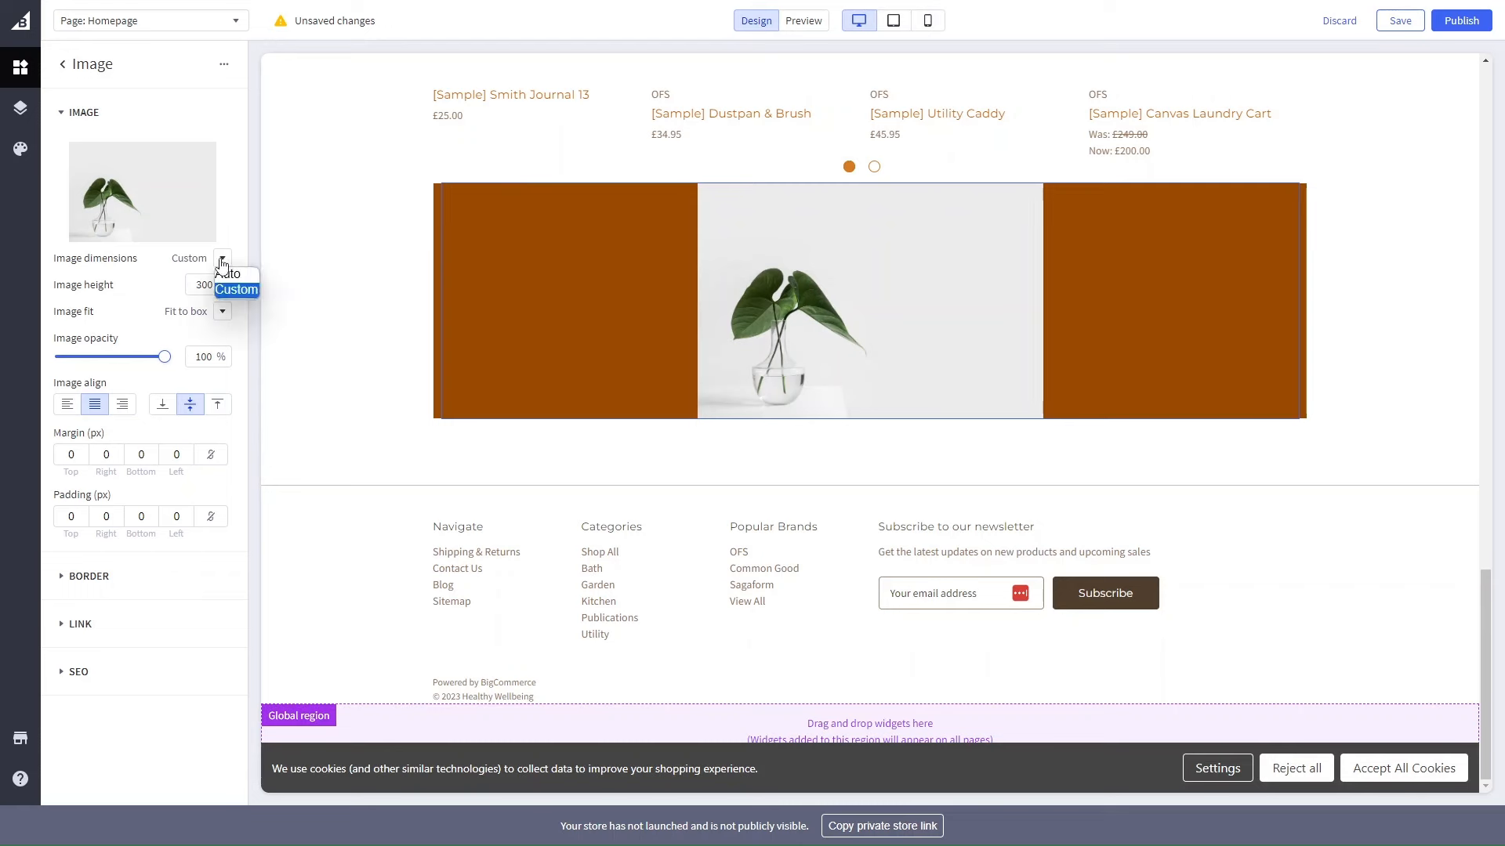
left_click(67, 65)
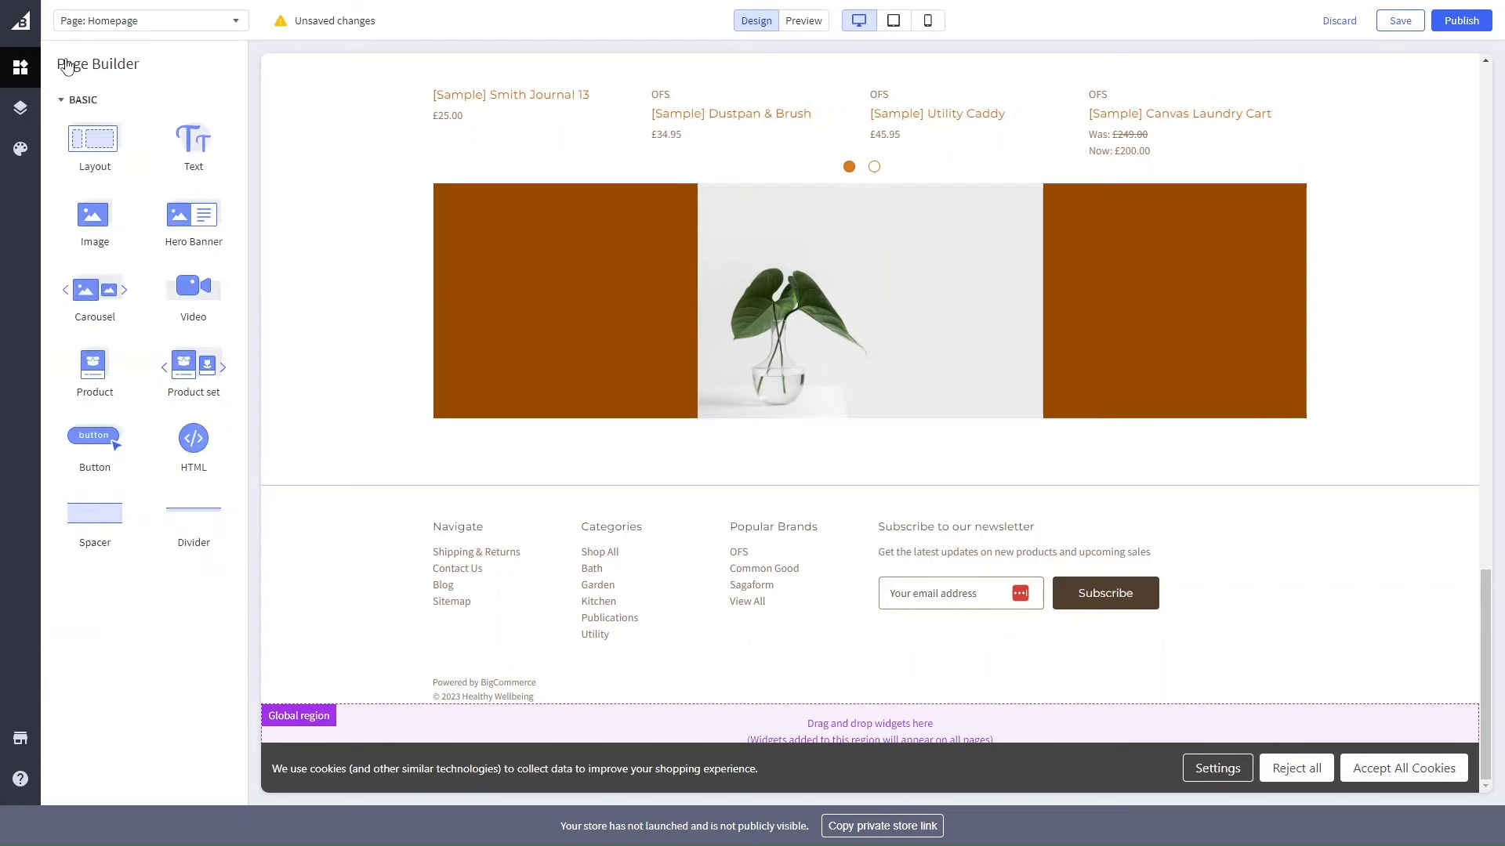
Step: Add a Text widget beneath the plant image, set its text style to Theme default and try left alignment before re-centring it
left_click_drag(194, 141, 722, 384)
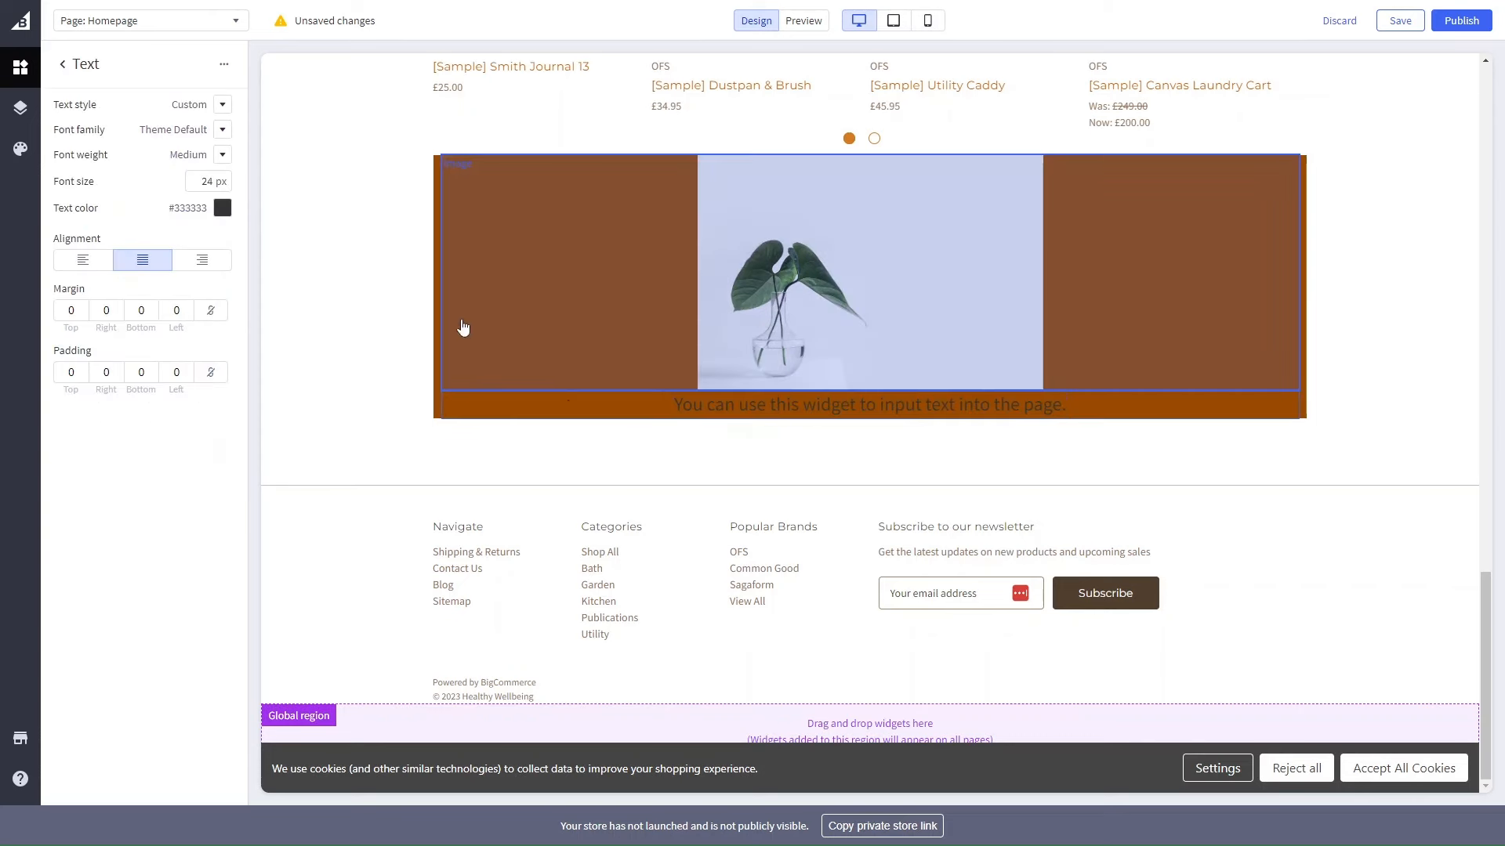
left_click(222, 107)
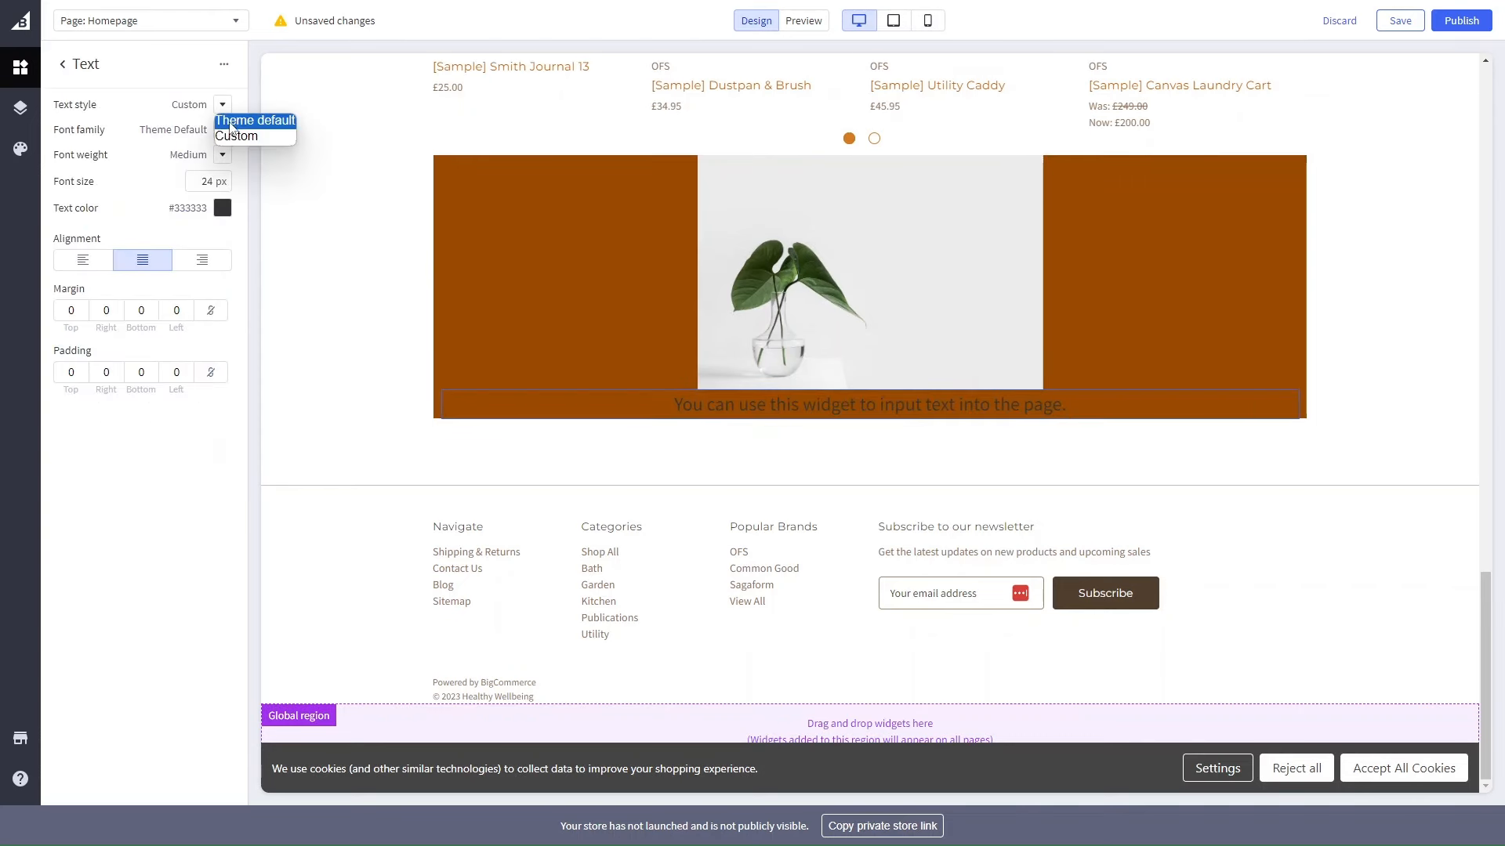
left_click(224, 120)
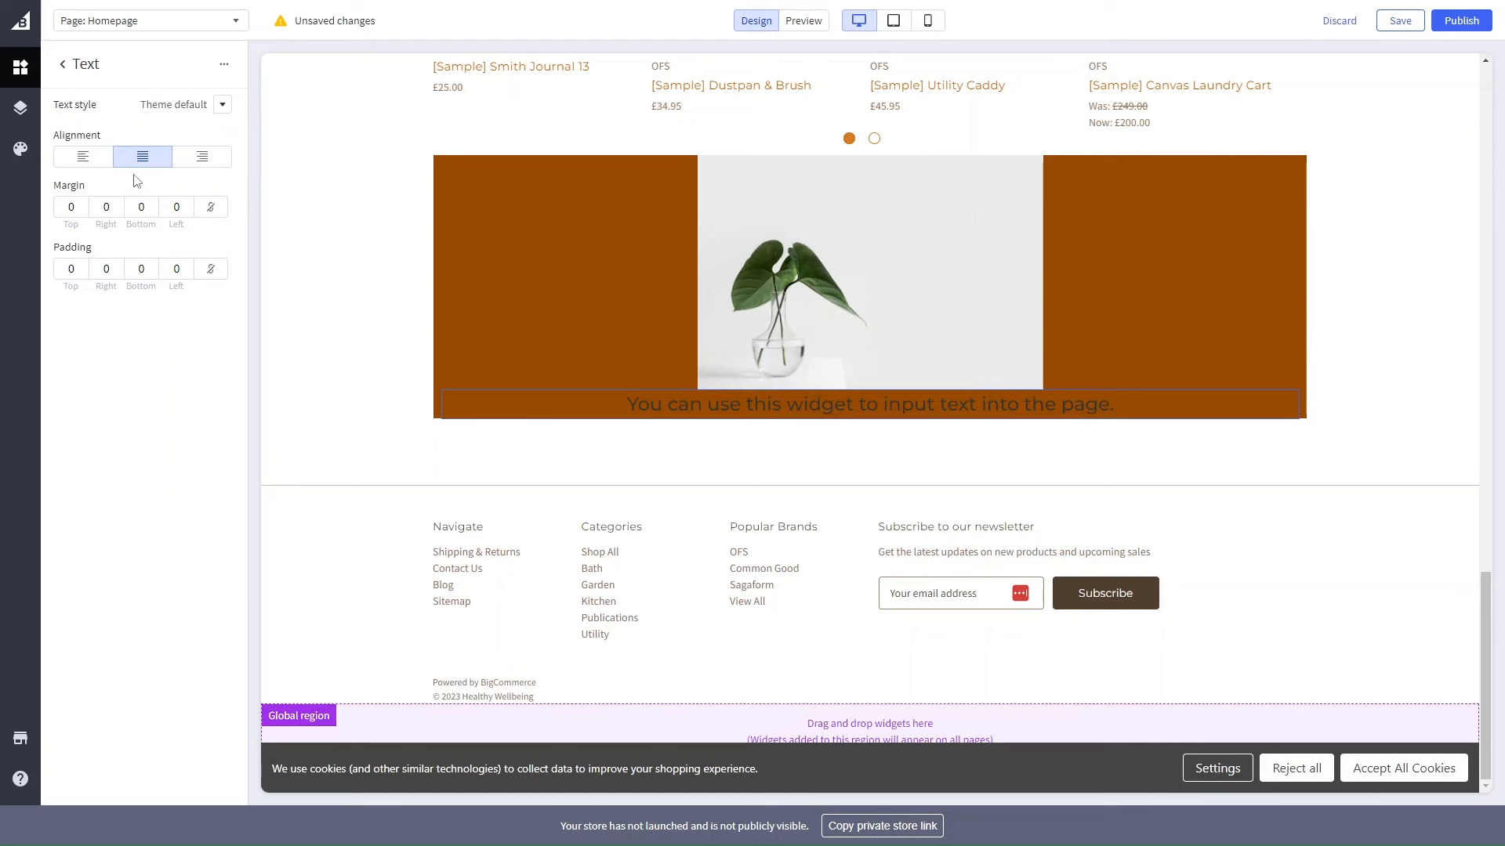
left_click(102, 156)
left_click(142, 156)
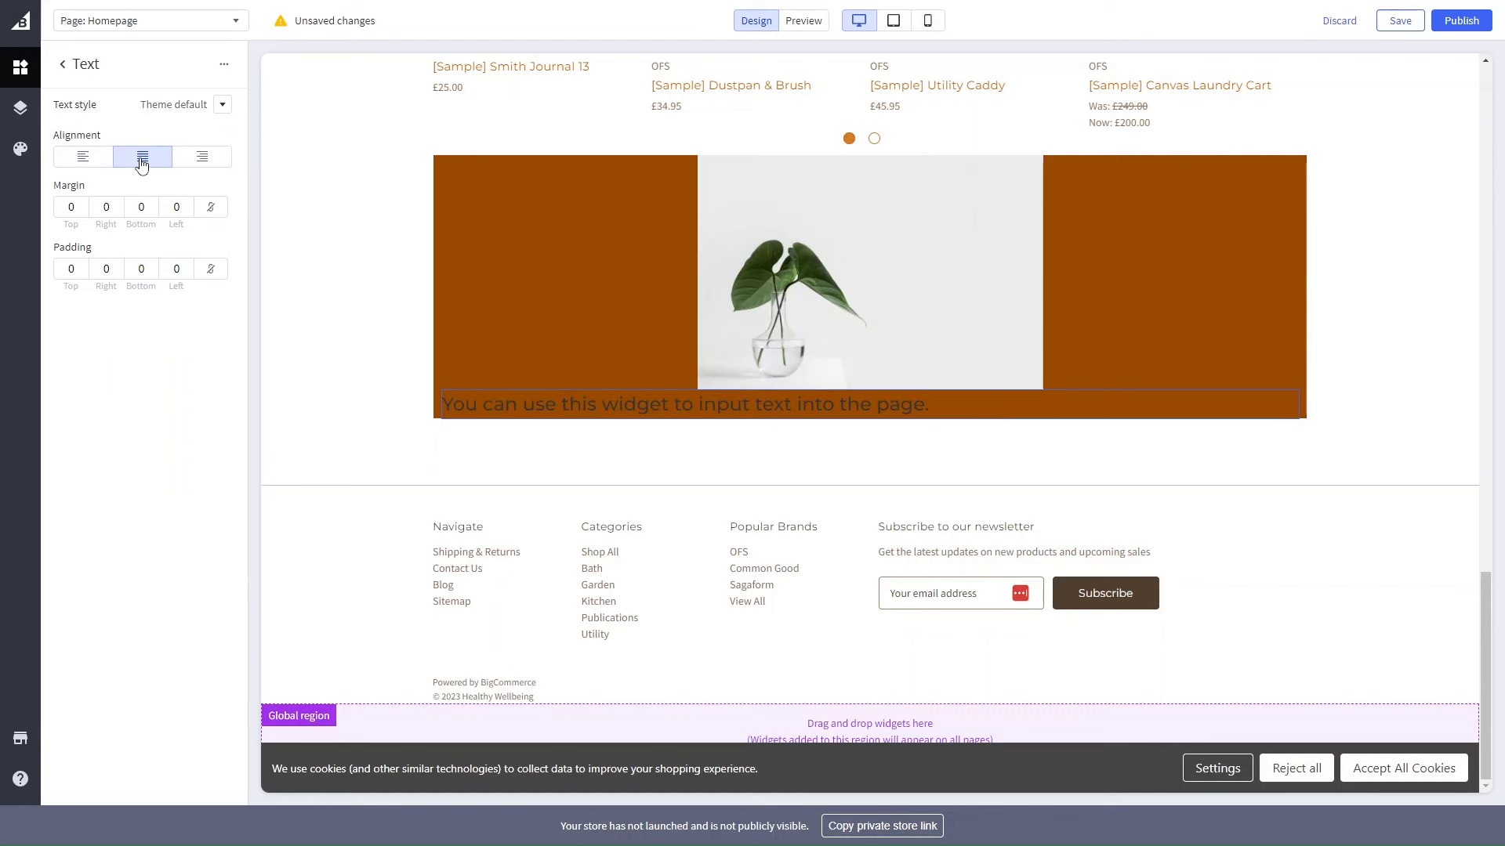
Step: Switch the text widget's style back to Custom and close its settings
left_click(225, 66)
left_click(594, 413)
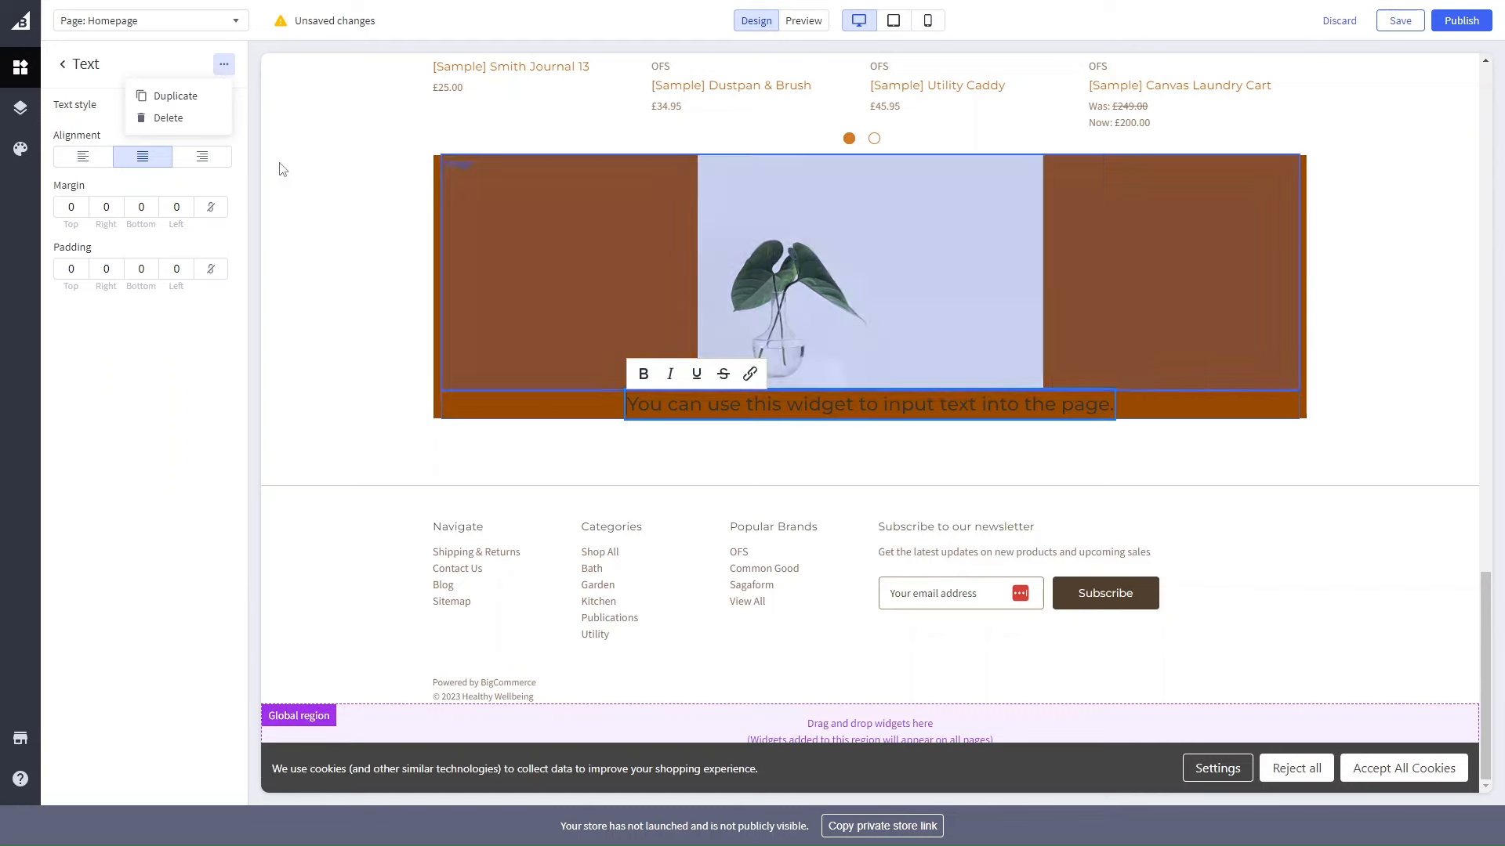
left_click(162, 181)
left_click(231, 110)
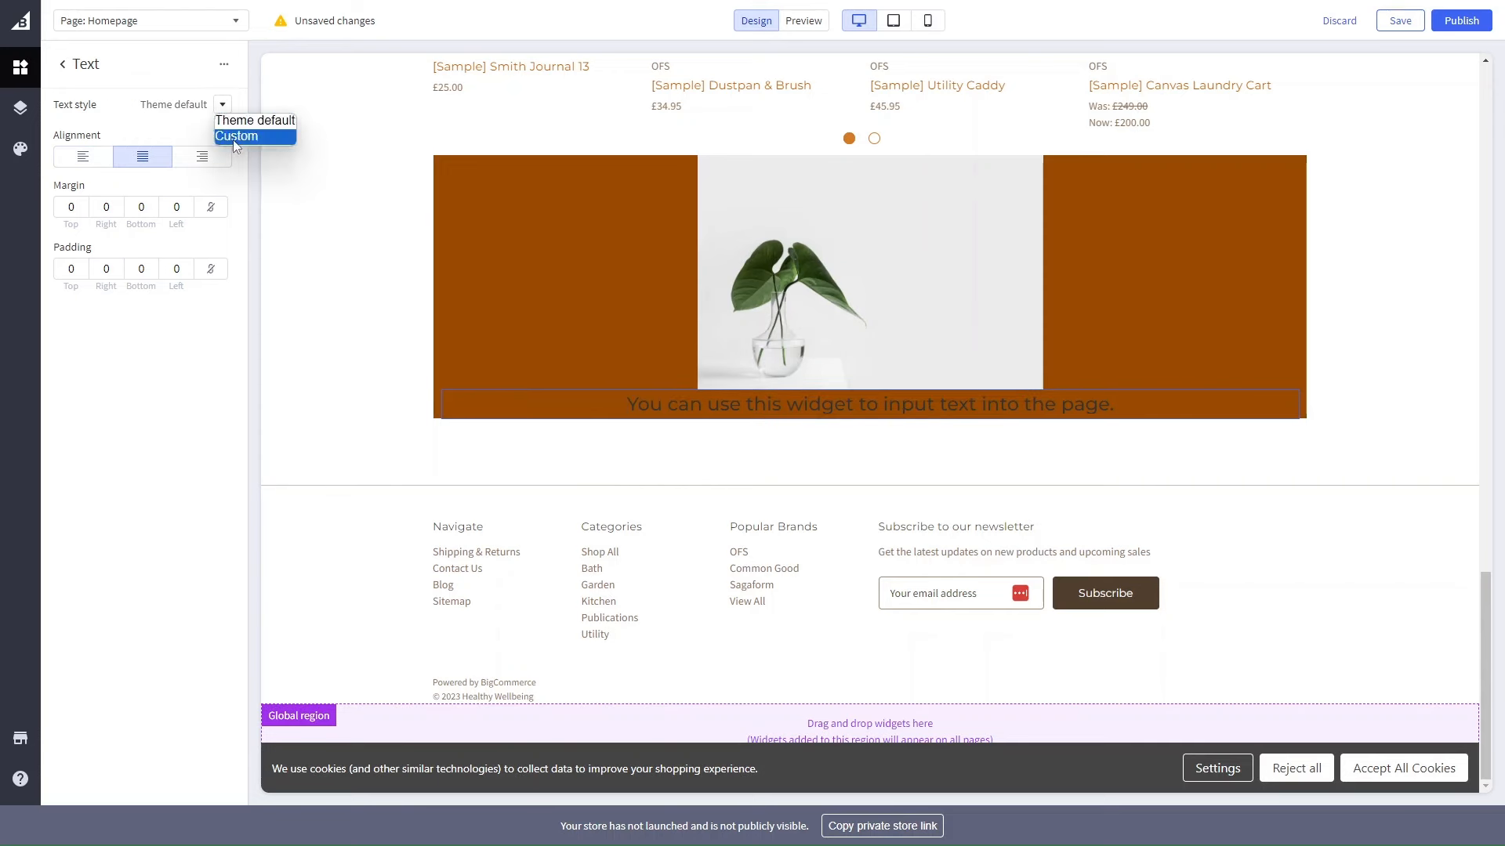
left_click(232, 135)
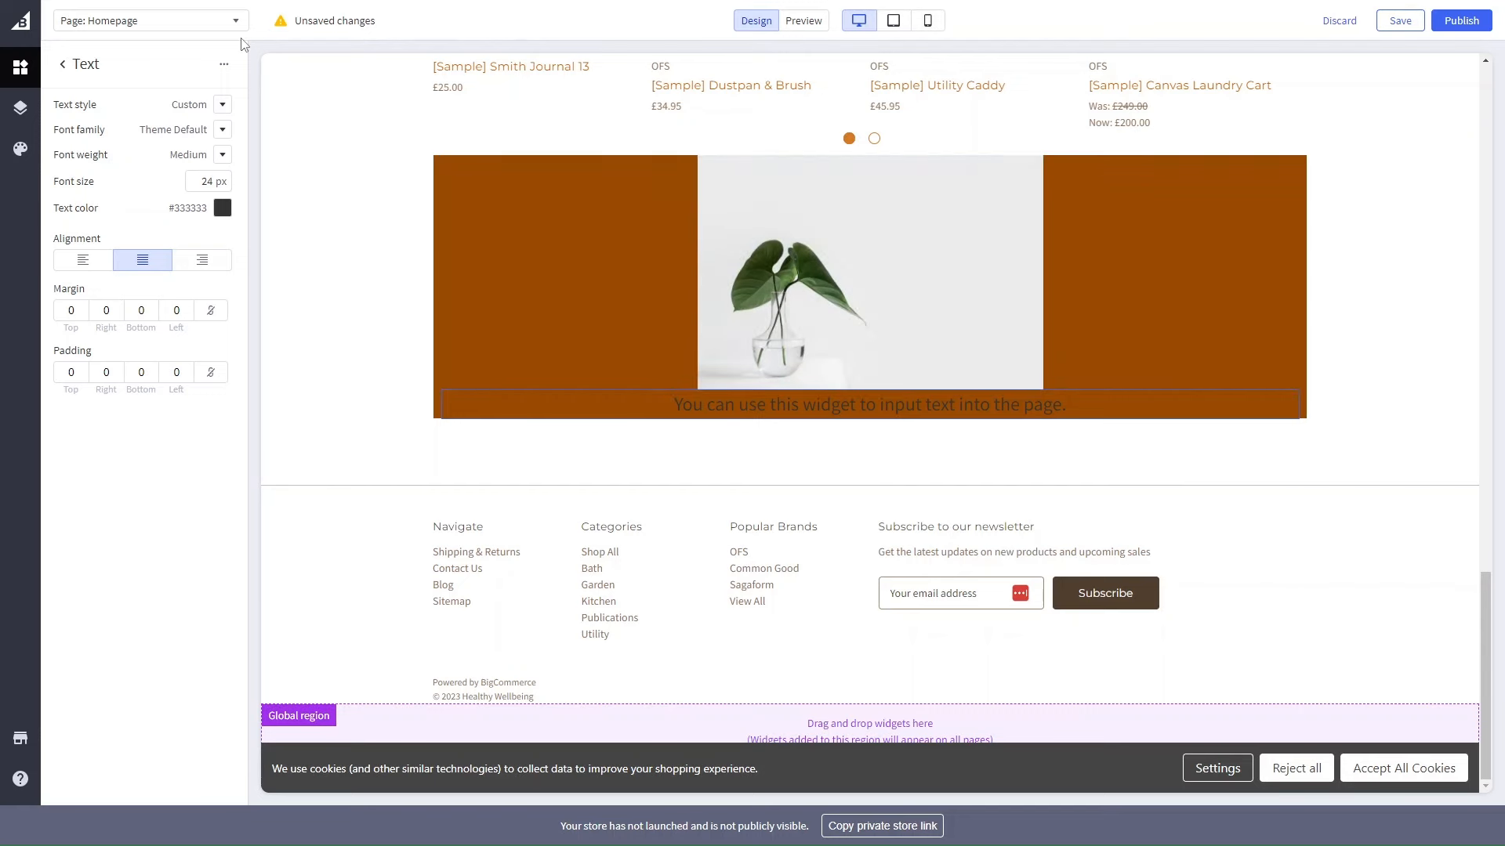
left_click(84, 76)
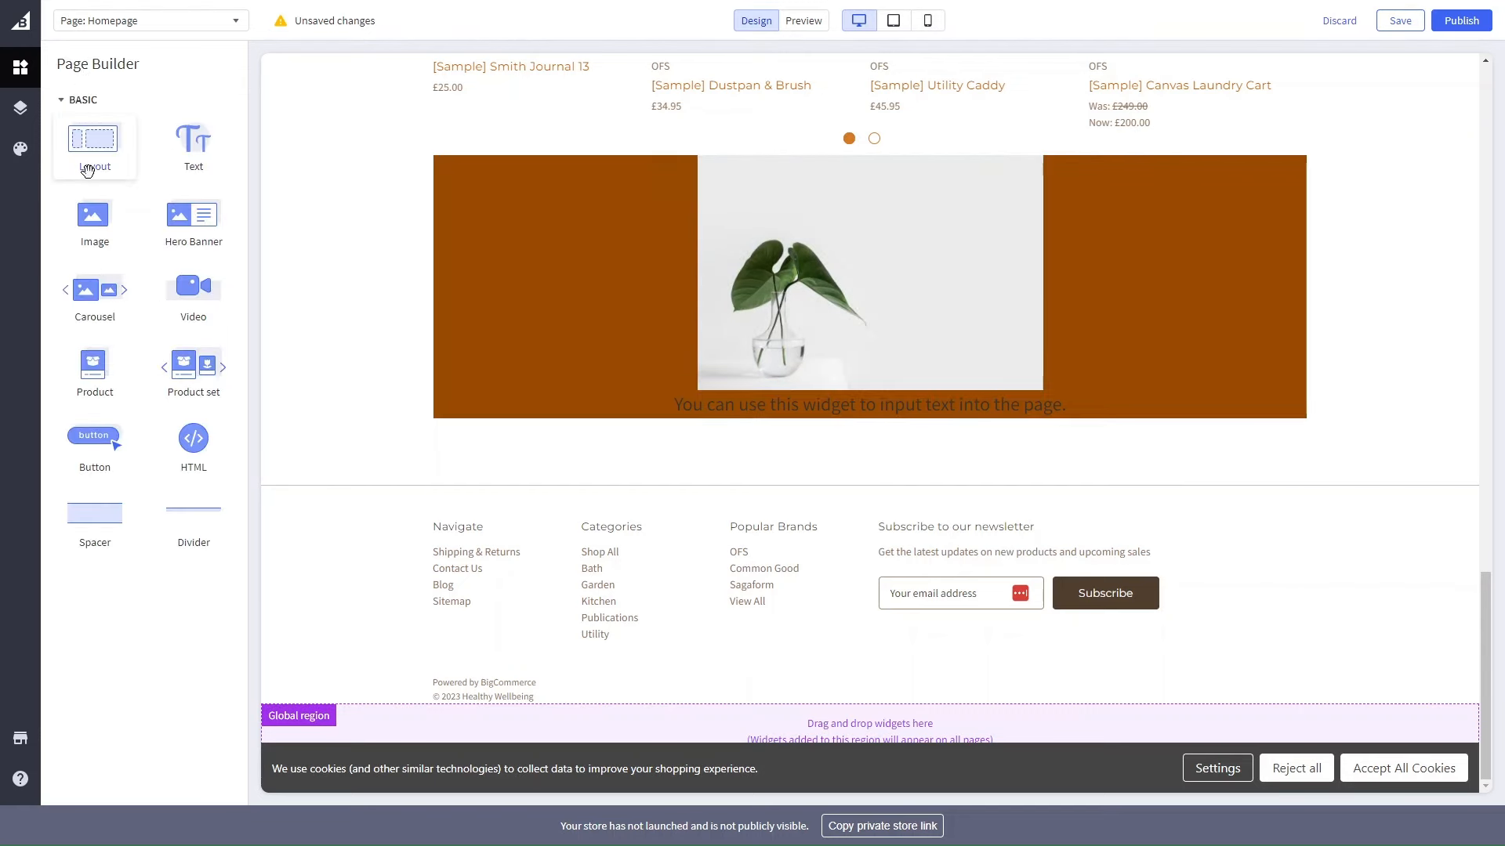
Step: Reopen the Call to Action layout's settings and set it to two columns
left_click(625, 296)
left_click(441, 178)
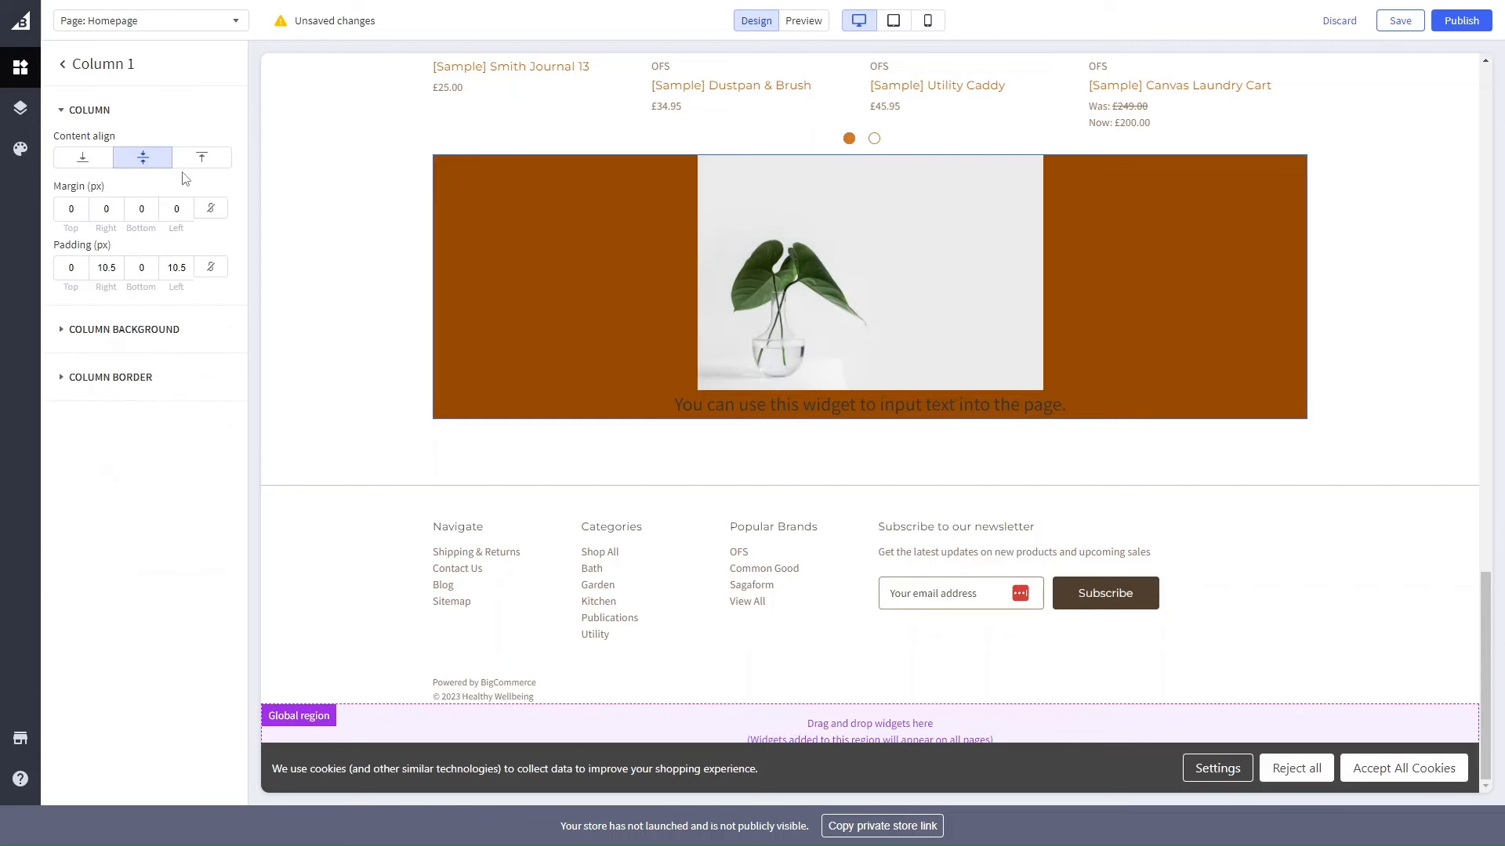
left_click(62, 64)
left_click(97, 230)
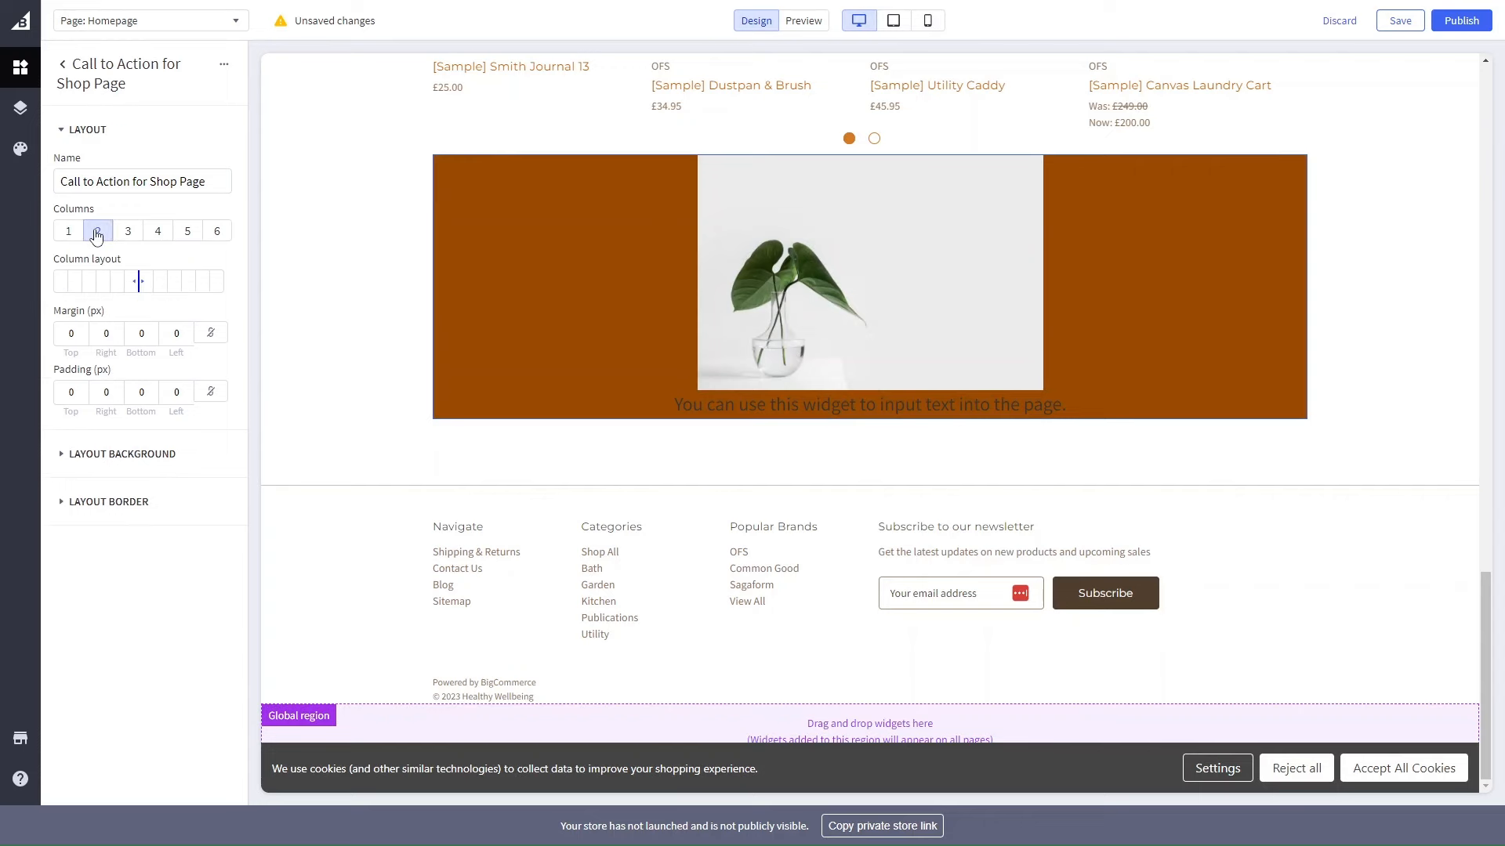
Step: Try to move the text widget from beneath the image into the empty second column
left_click_drag(744, 404, 1089, 279)
left_click(808, 388)
left_click_drag(823, 407, 890, 430)
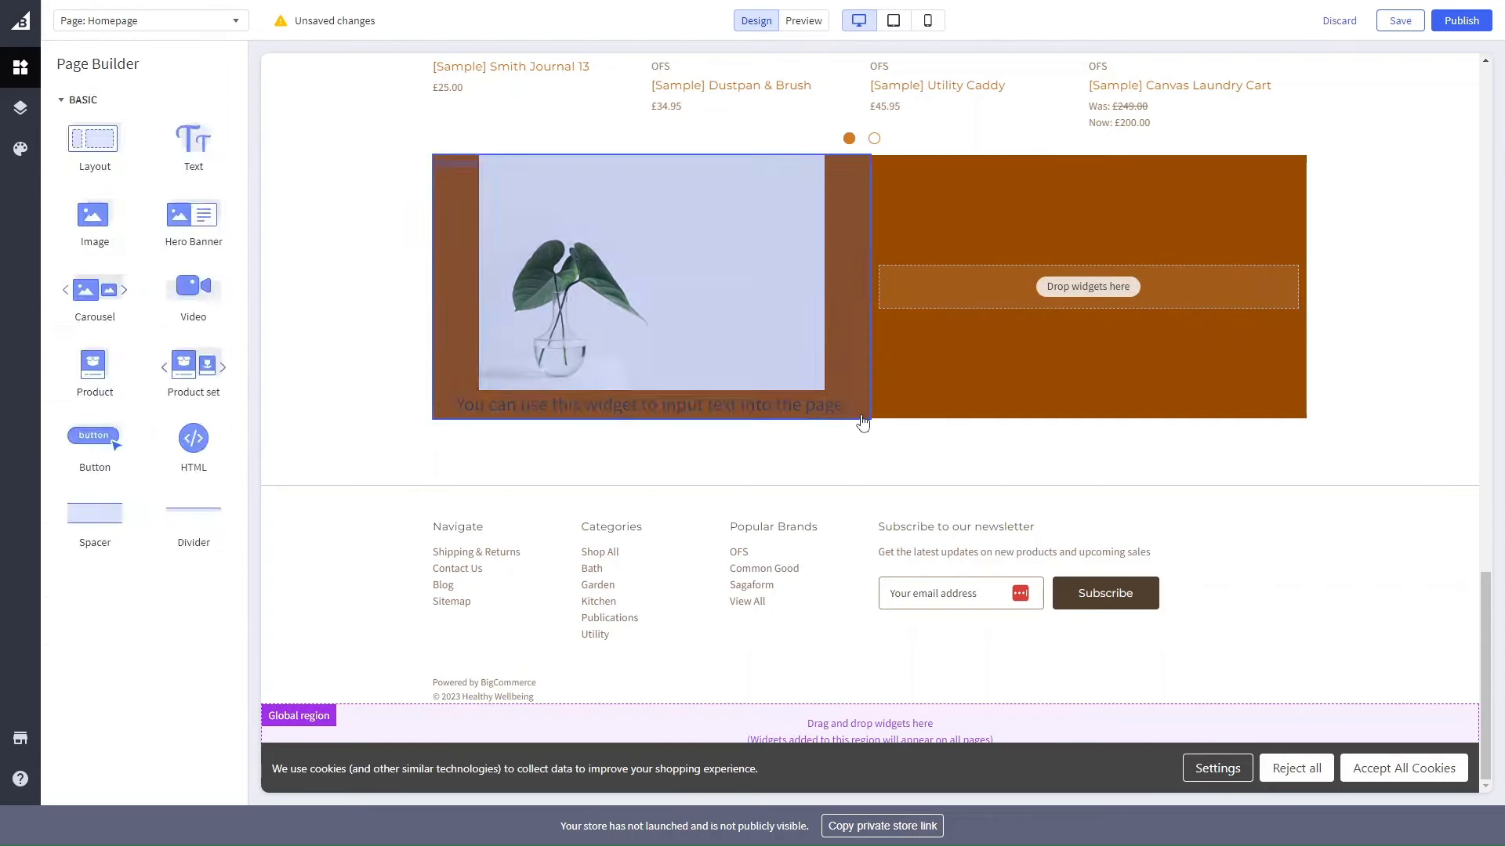
left_click(866, 418)
left_click_drag(444, 398, 481, 460)
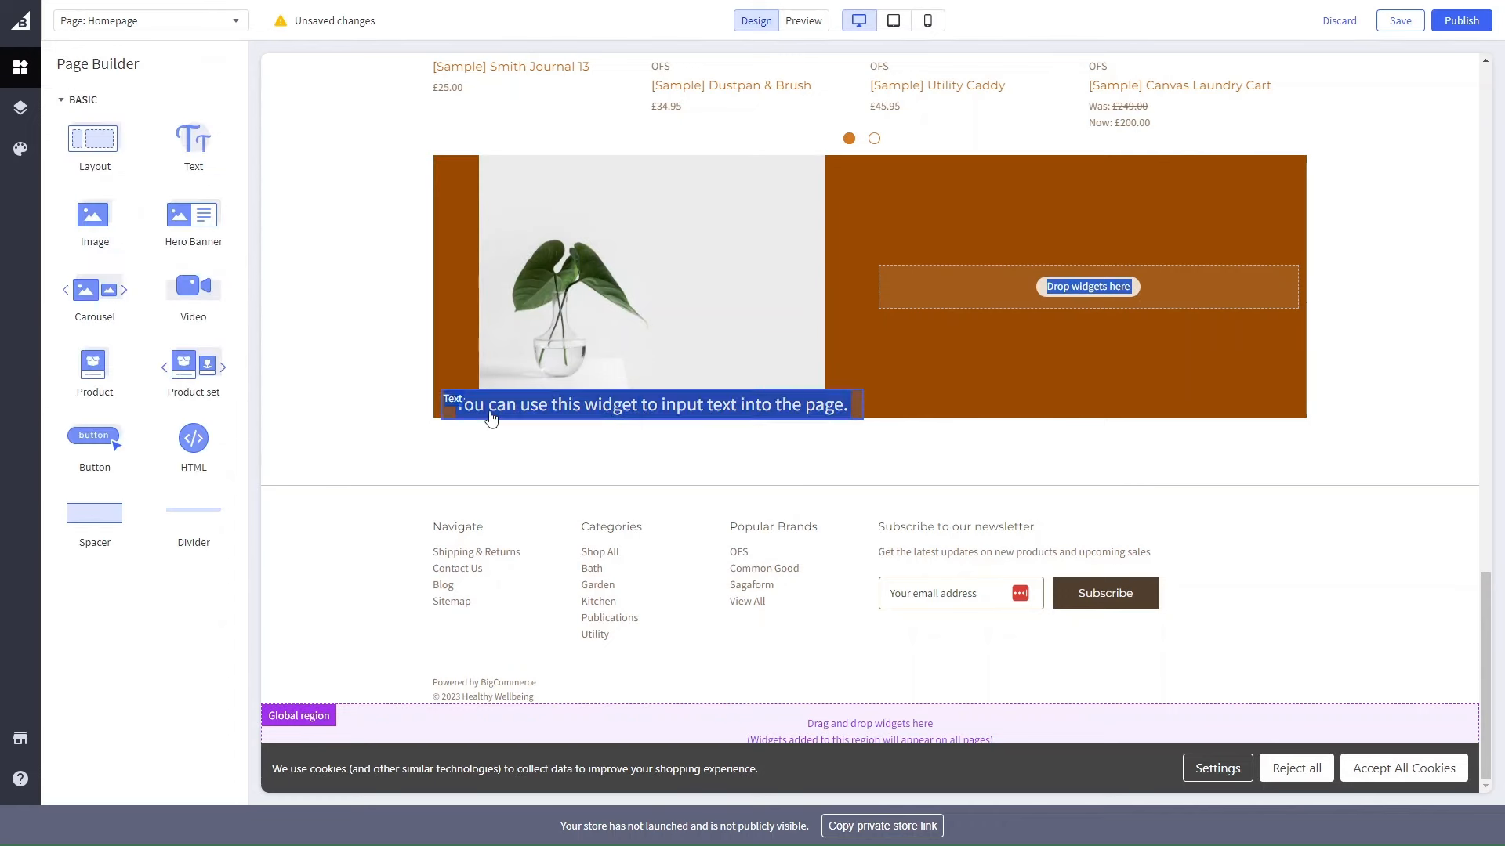
Step: Delete the text widget beneath the image together with its accidental duplicate
left_click(489, 417)
left_click(487, 410)
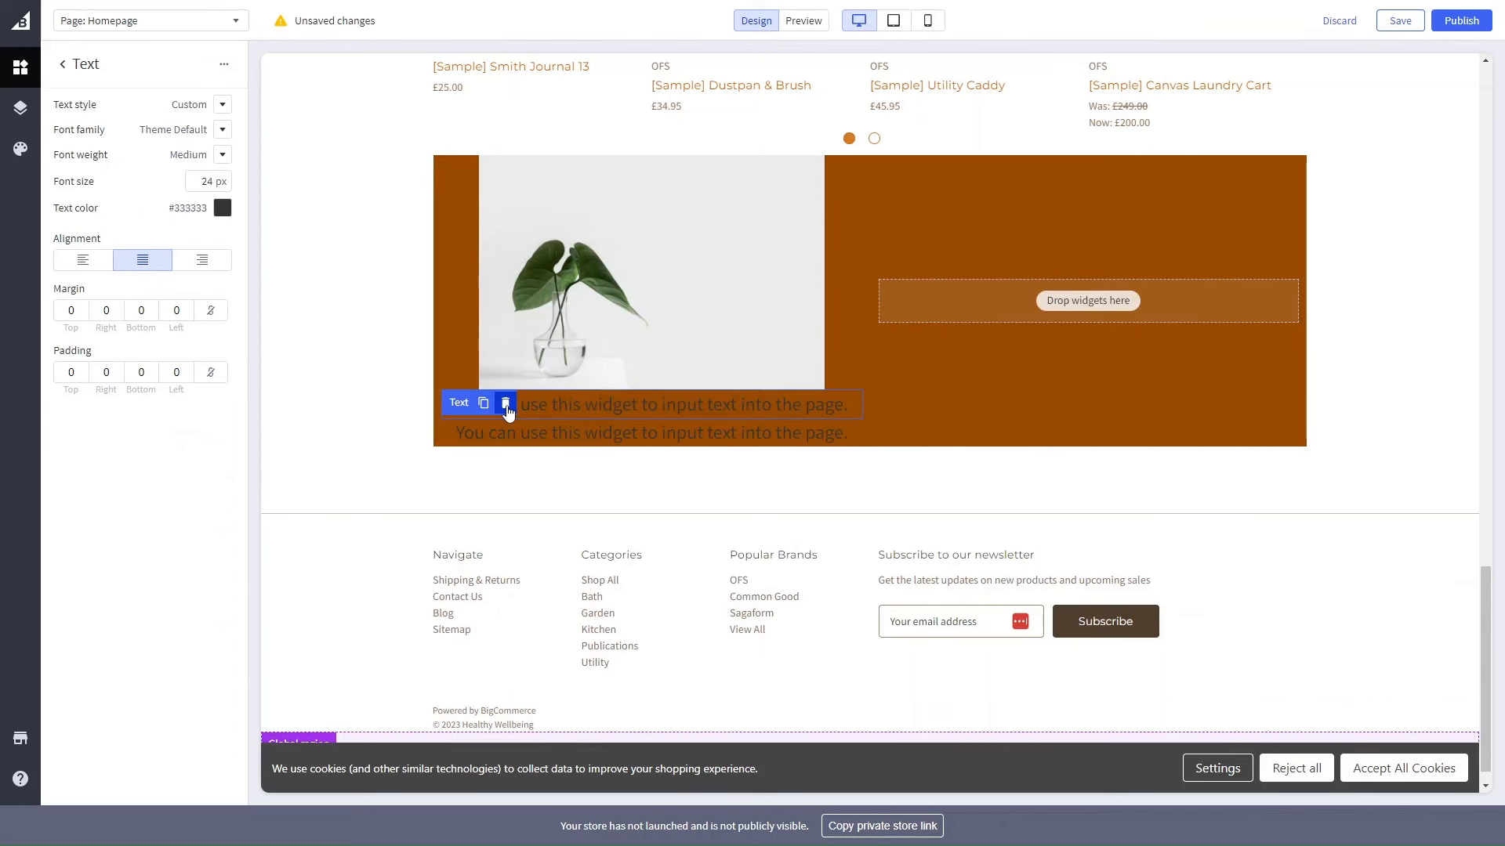
left_click(508, 408)
left_click(474, 410)
left_click(505, 403)
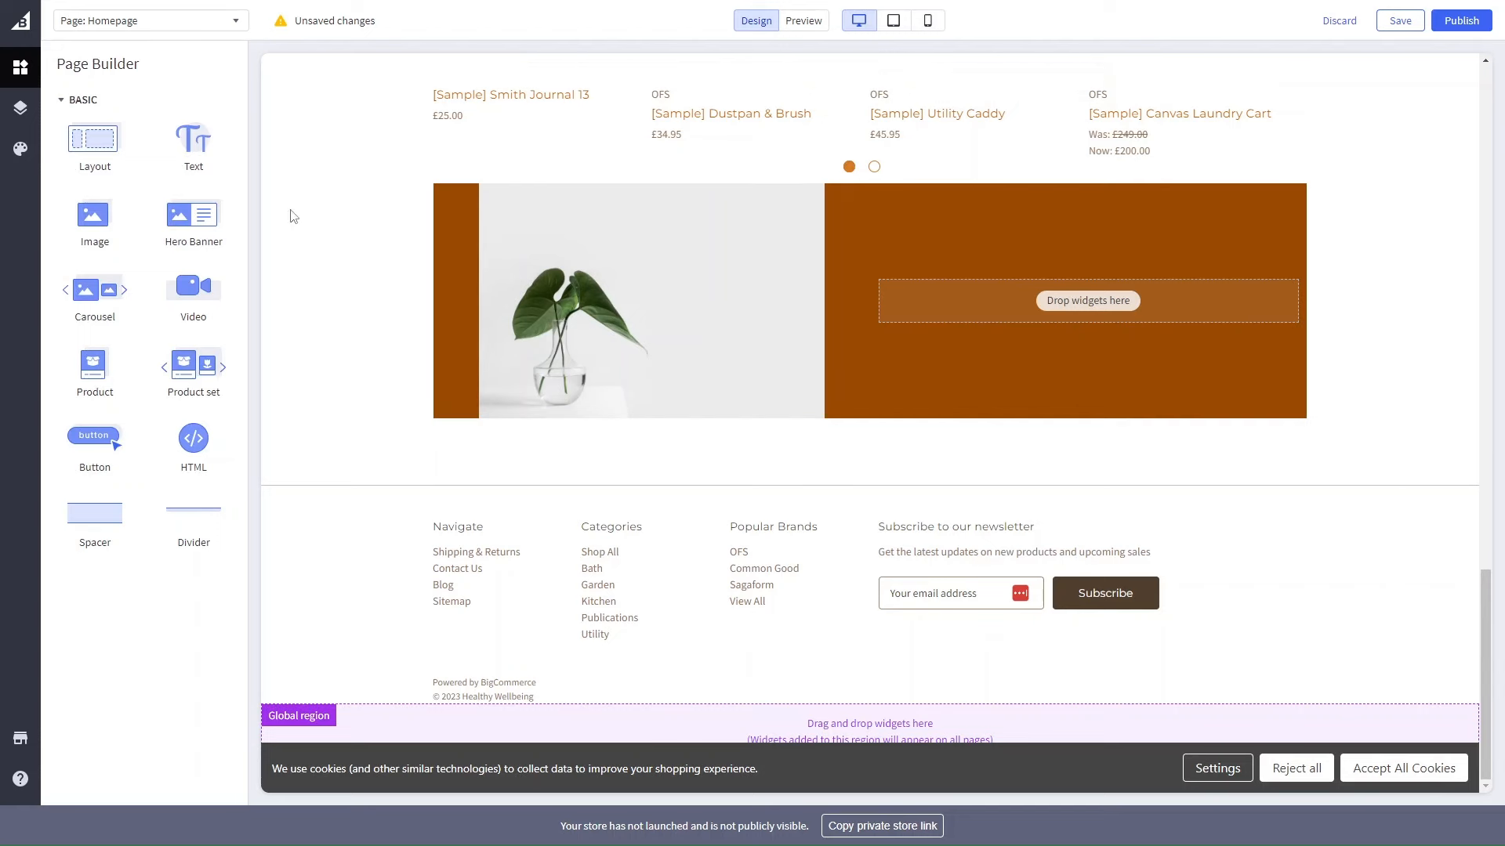
Step: Add a Text widget to the layout's empty second column and set its text style to Theme default
left_click_drag(196, 144, 1165, 298)
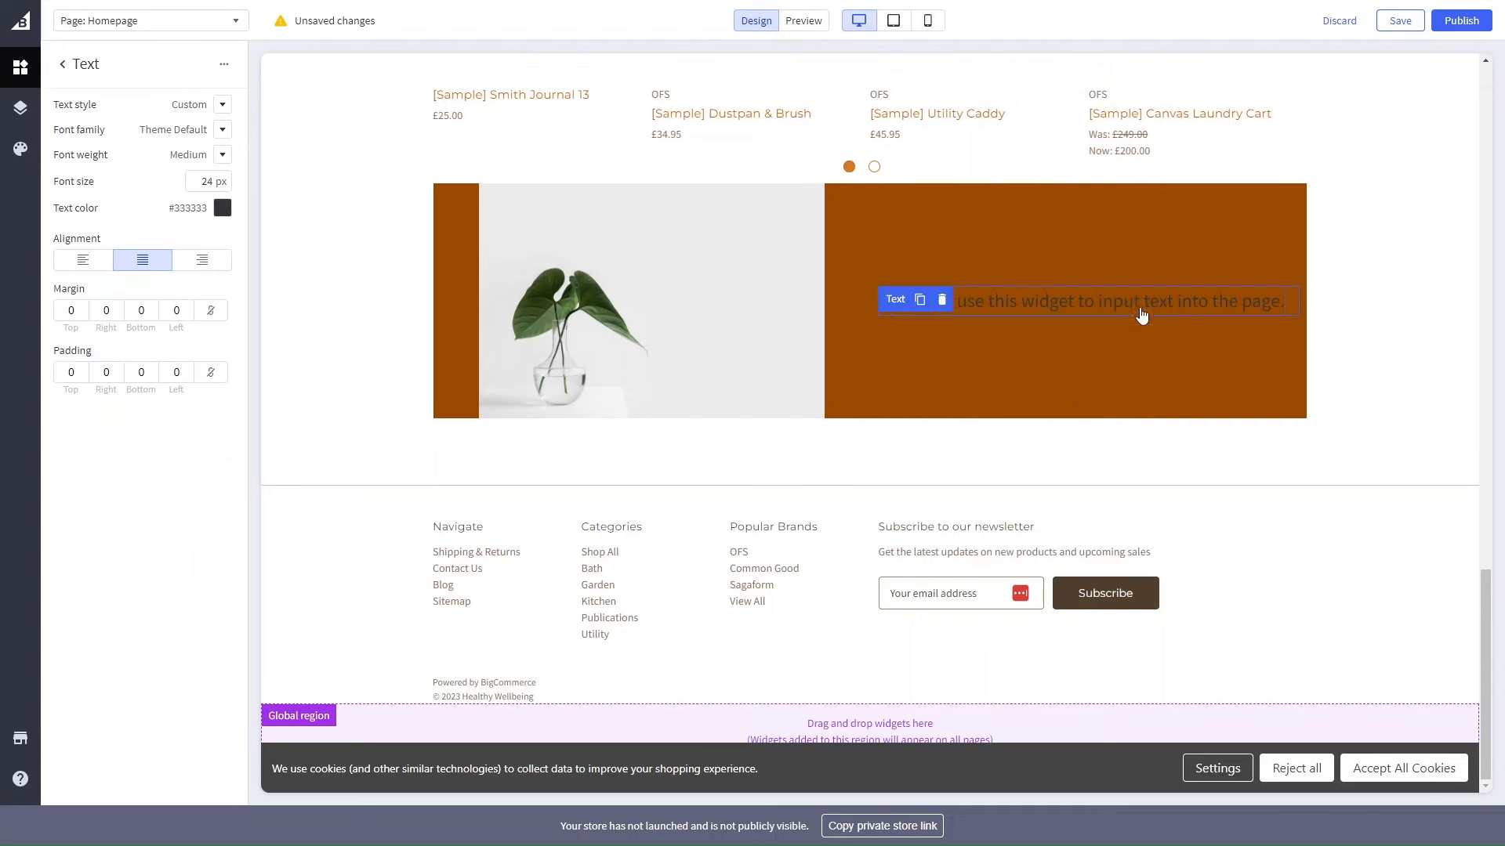
left_click(222, 106)
left_click(235, 120)
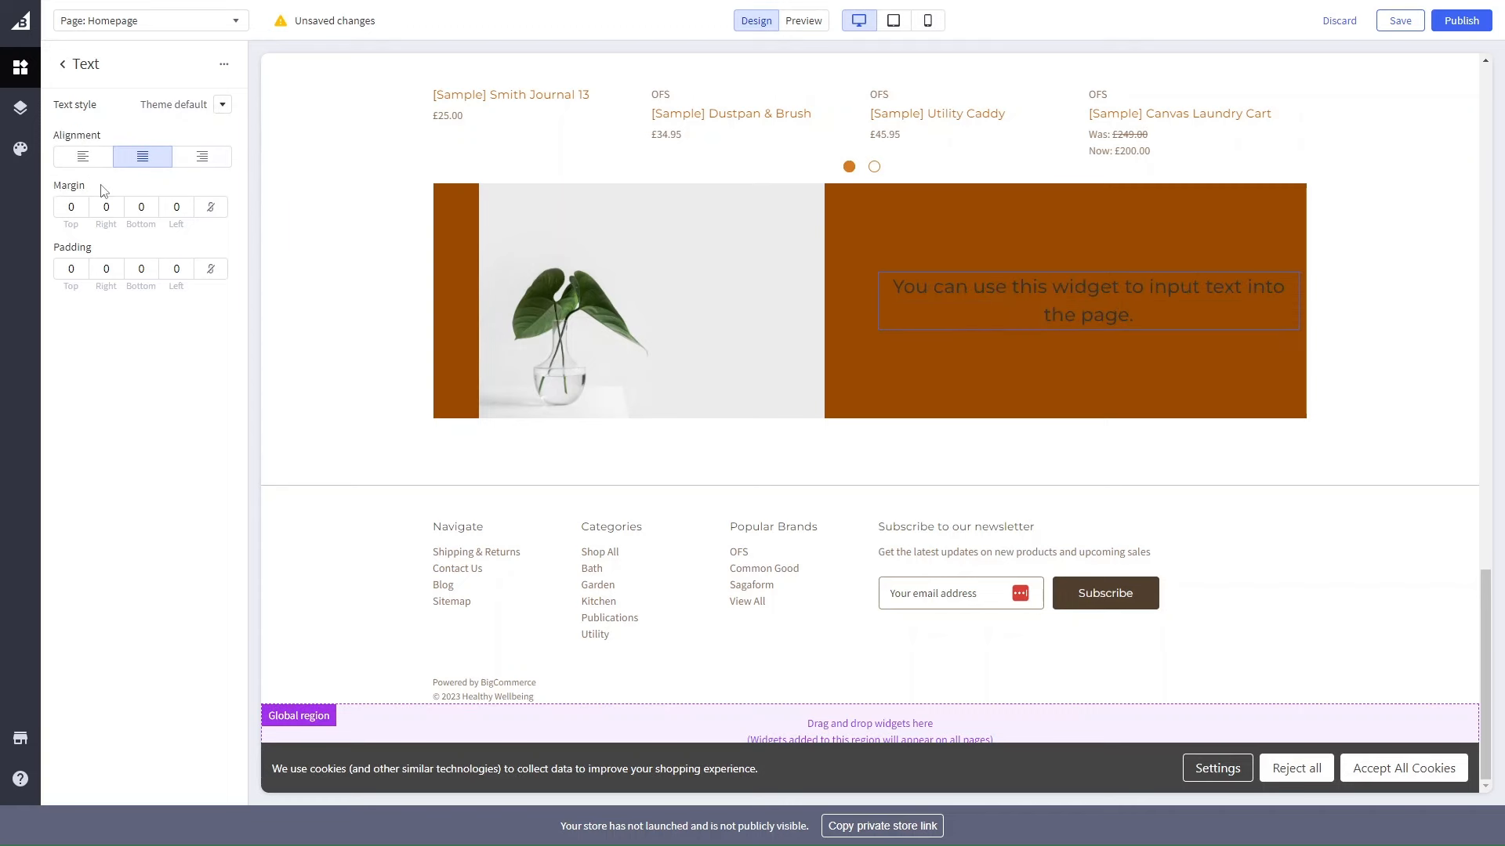
Step: Make the whole placeholder text in the second column bold
left_click(1076, 315)
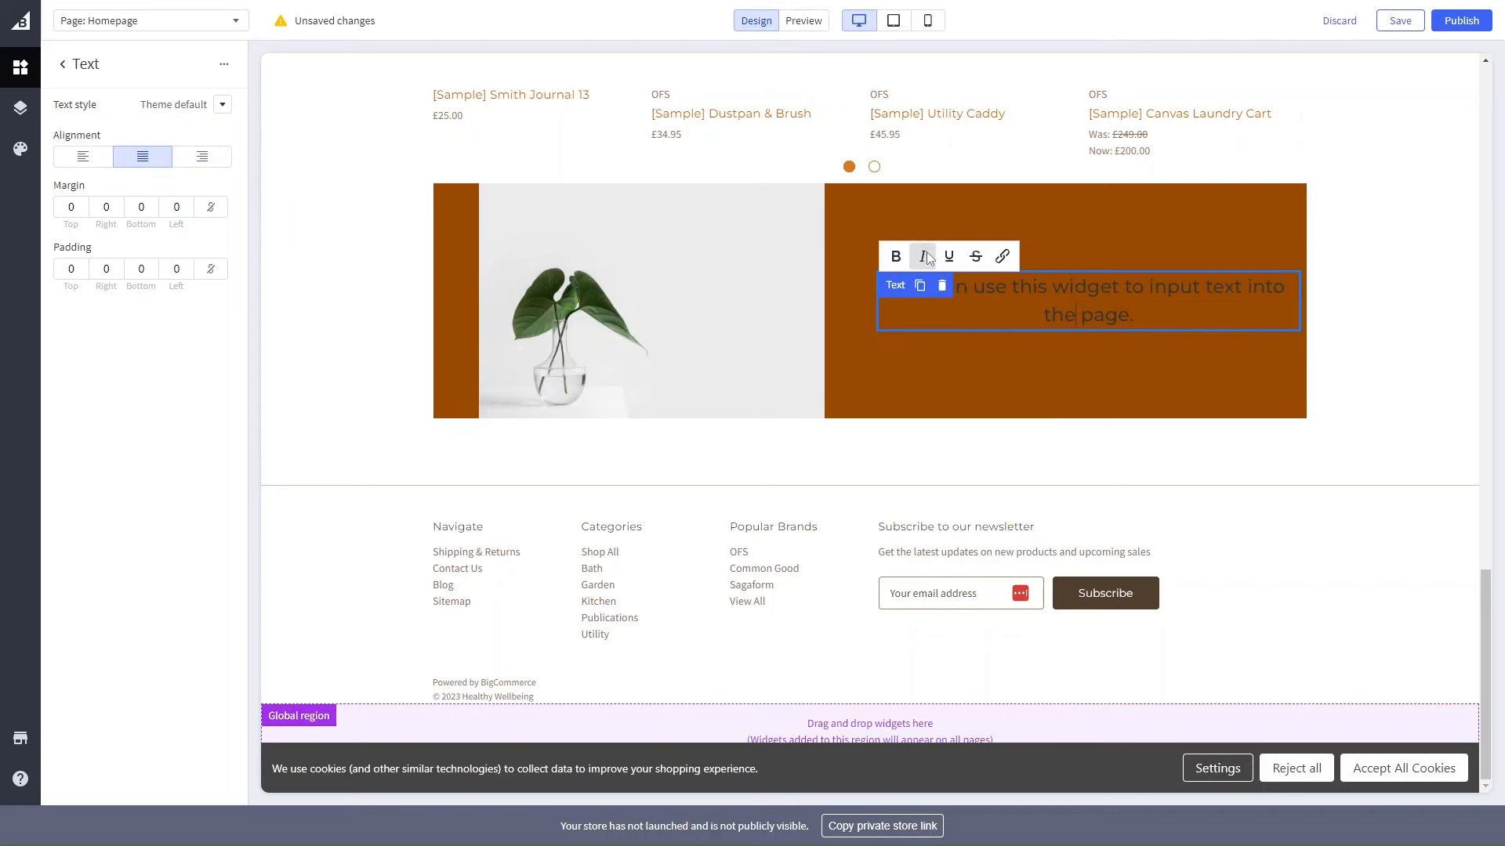
triple_click(988, 313)
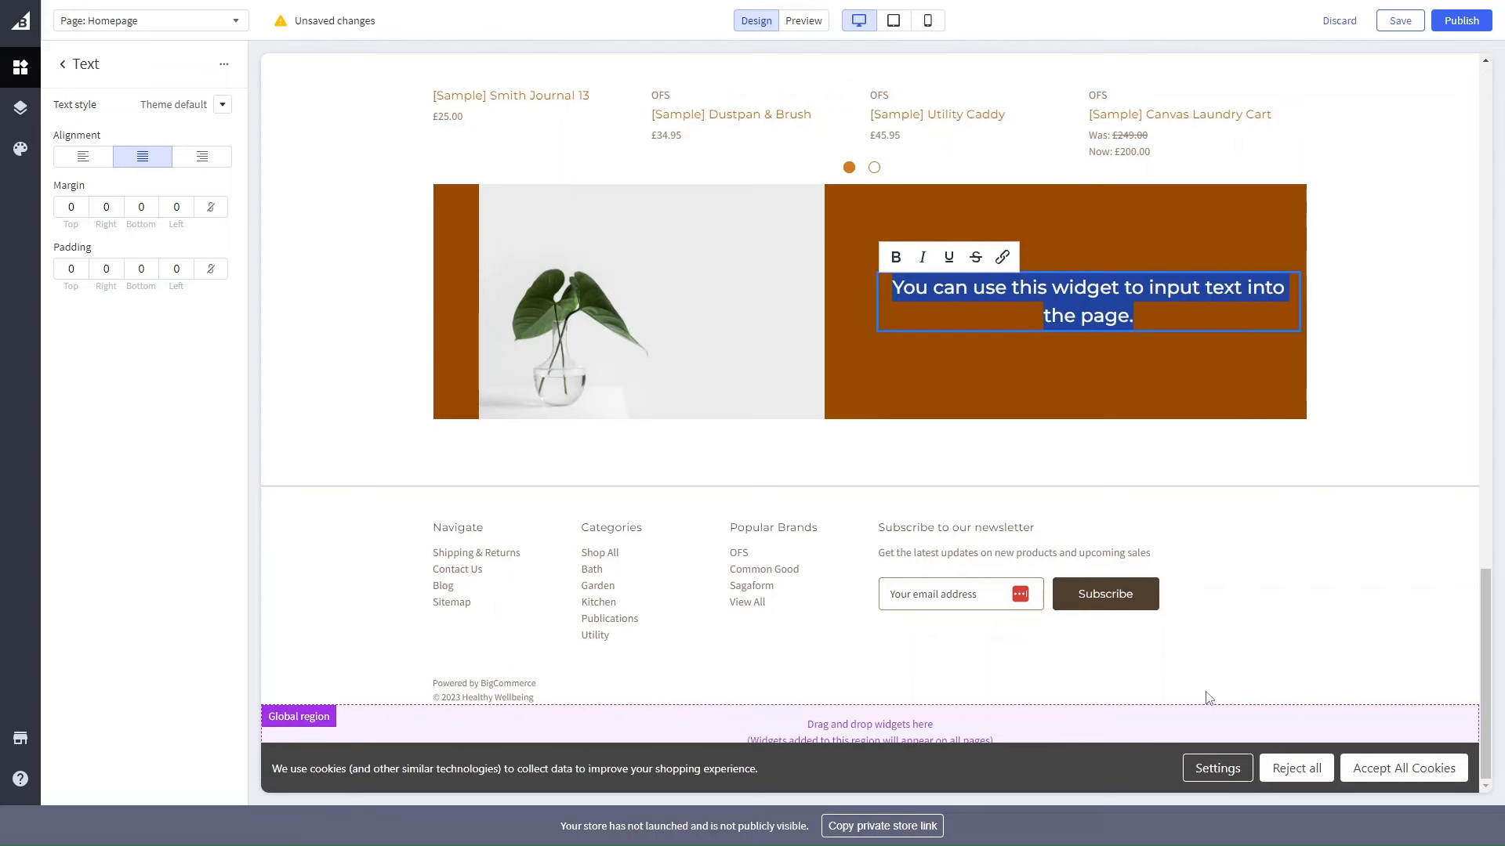
scroll(1207, 682, "up", 2)
left_click(883, 421)
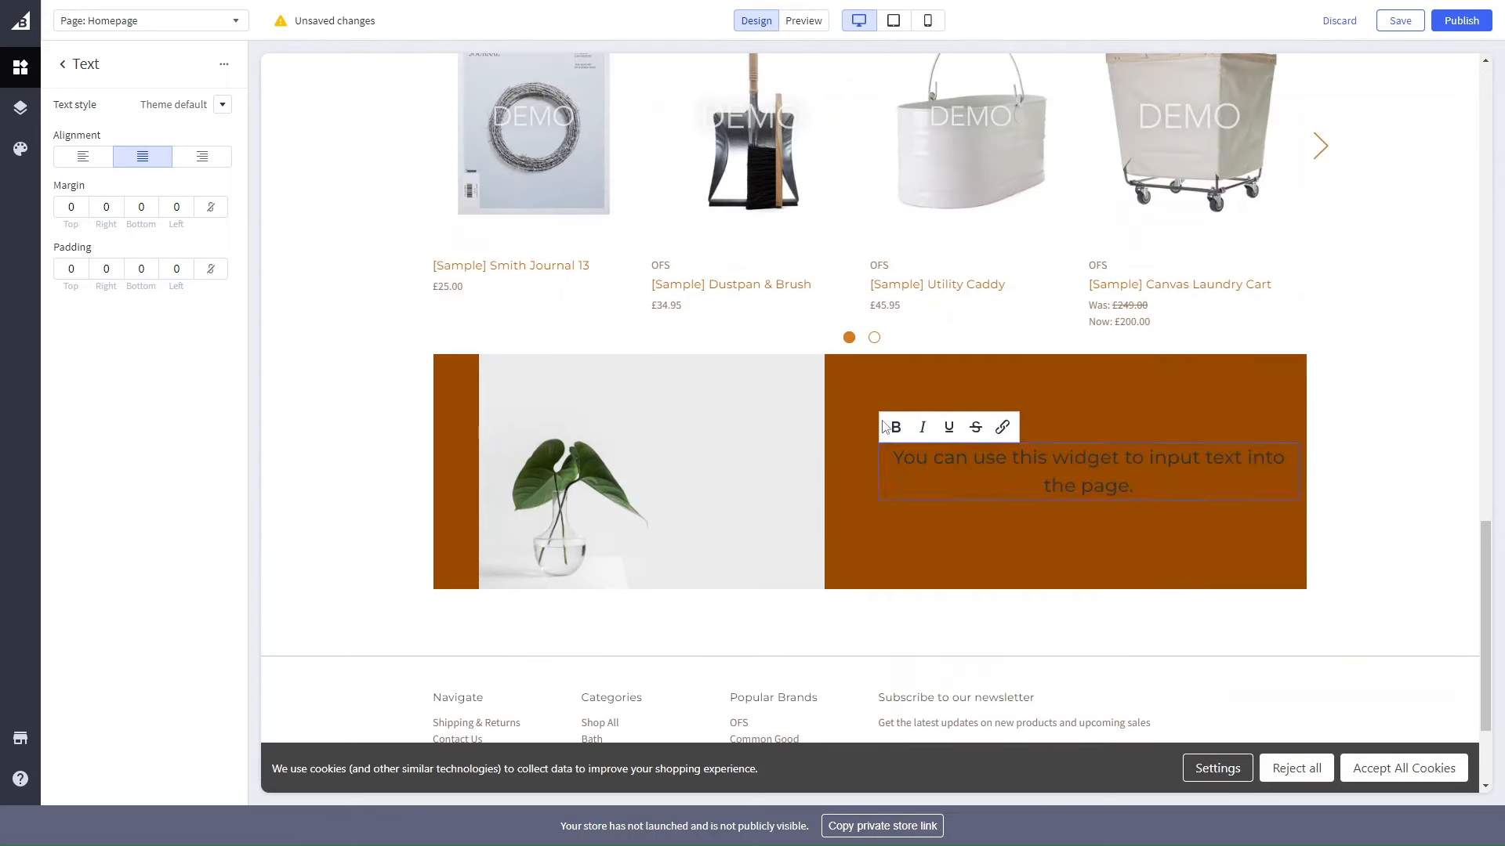
left_click(947, 478)
left_click(896, 428)
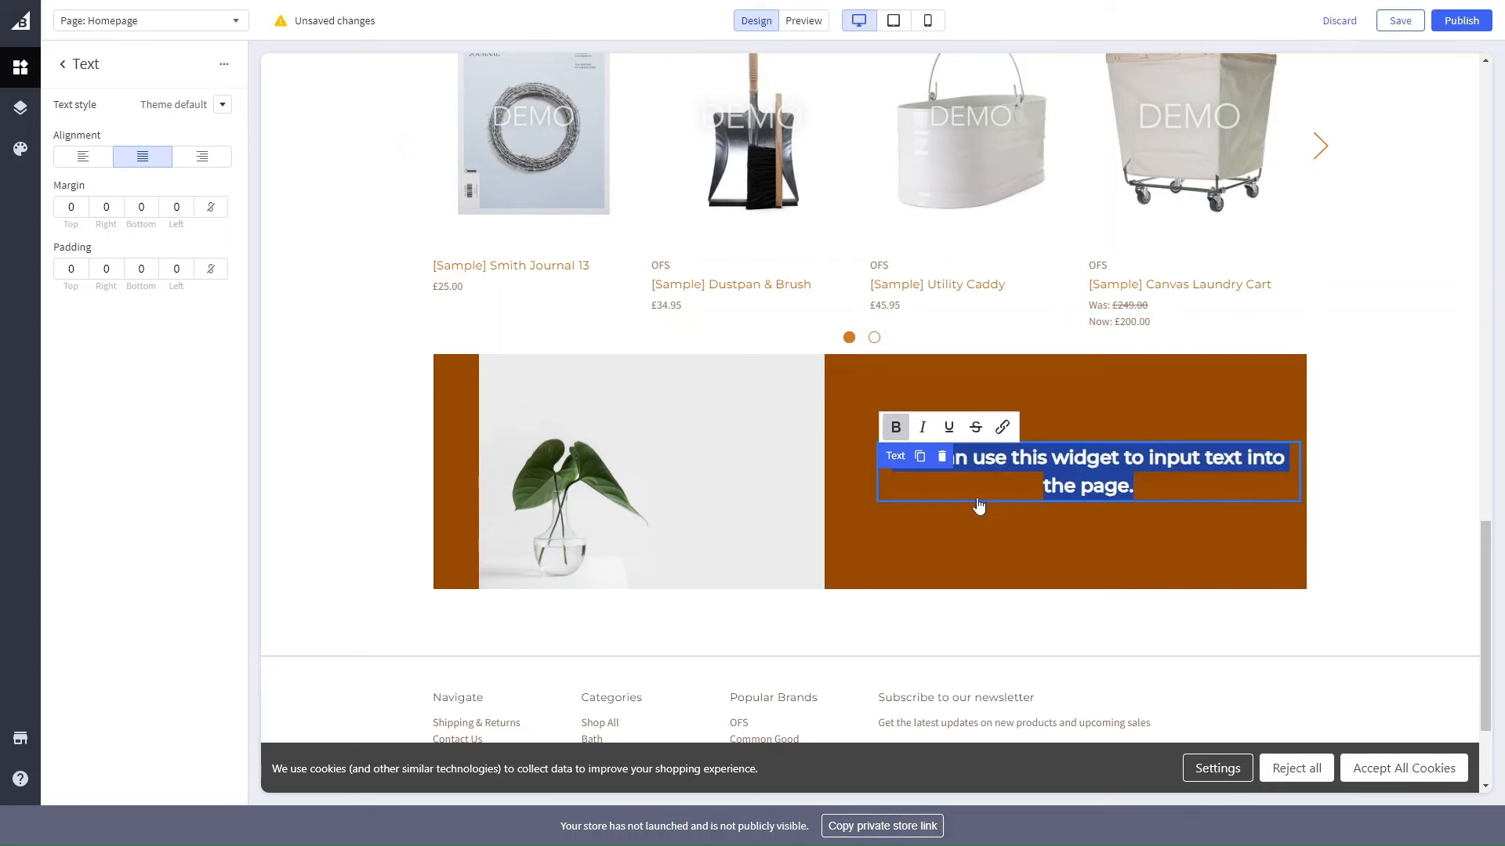
Step: Set the second column's text to the Custom style, try black, and choose white (#FFFFFF) as its text color
left_click(223, 109)
left_click(235, 136)
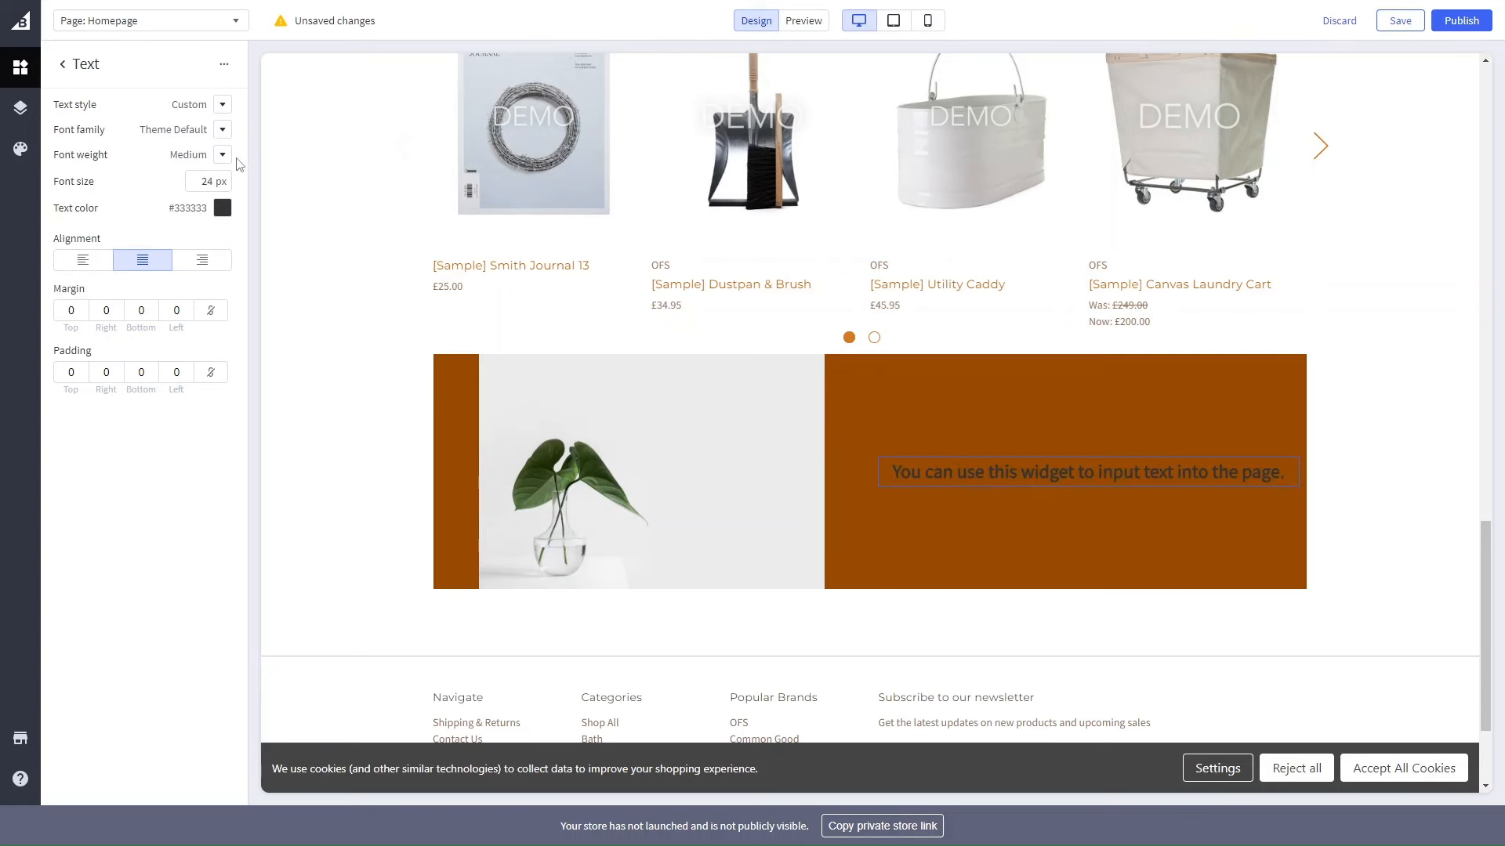
left_click(222, 207)
left_click(329, 252)
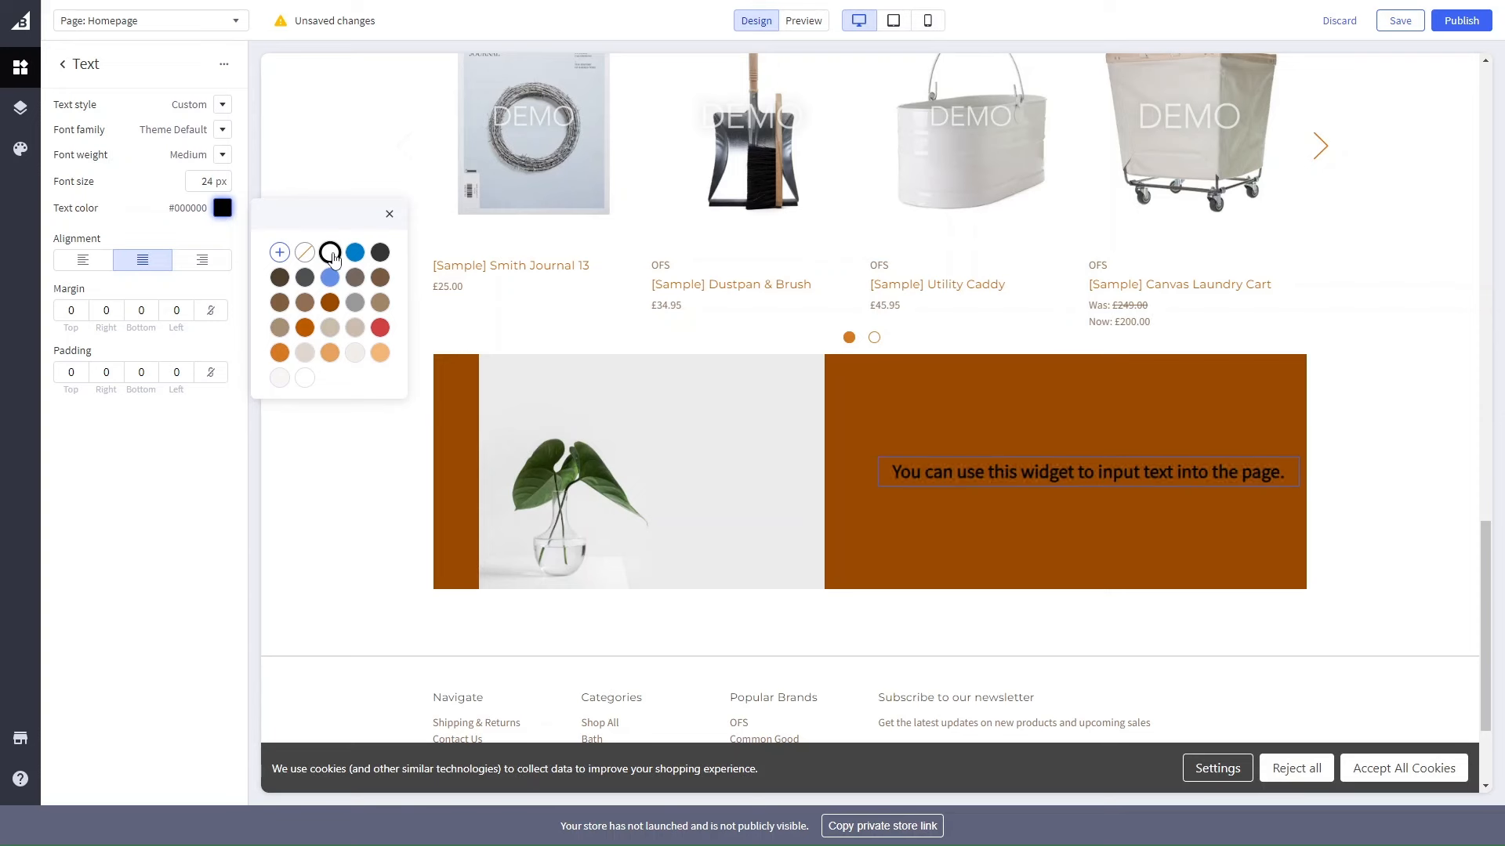
left_click(120, 543)
left_click(222, 208)
left_click(303, 380)
left_click(187, 480)
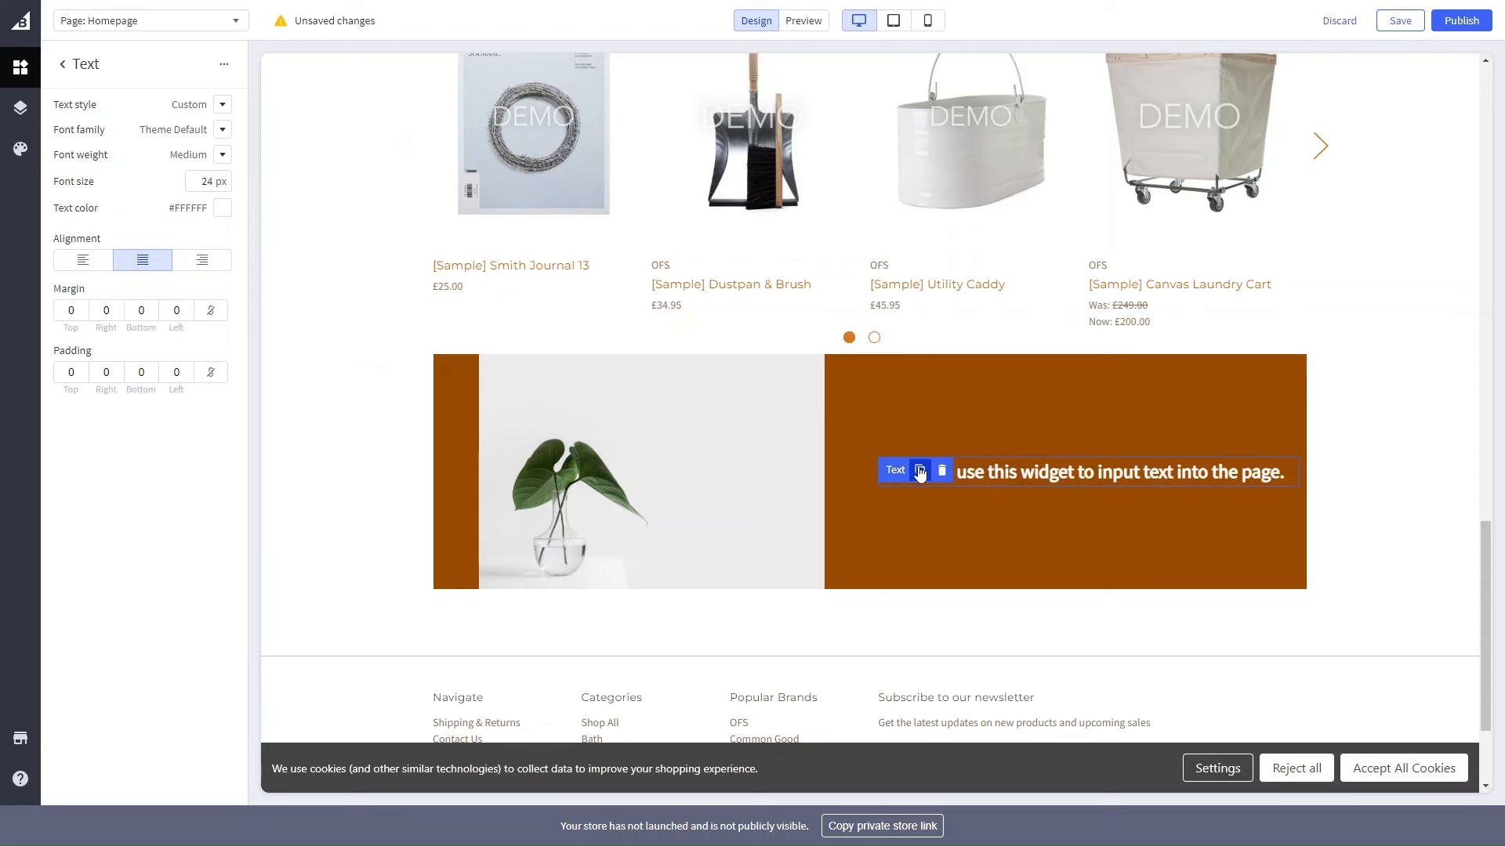
Step: Replace the second column's placeholder text with "View our full range of health and wellness products!"
left_click(1017, 476)
right_click(1017, 476)
right_click(1013, 475)
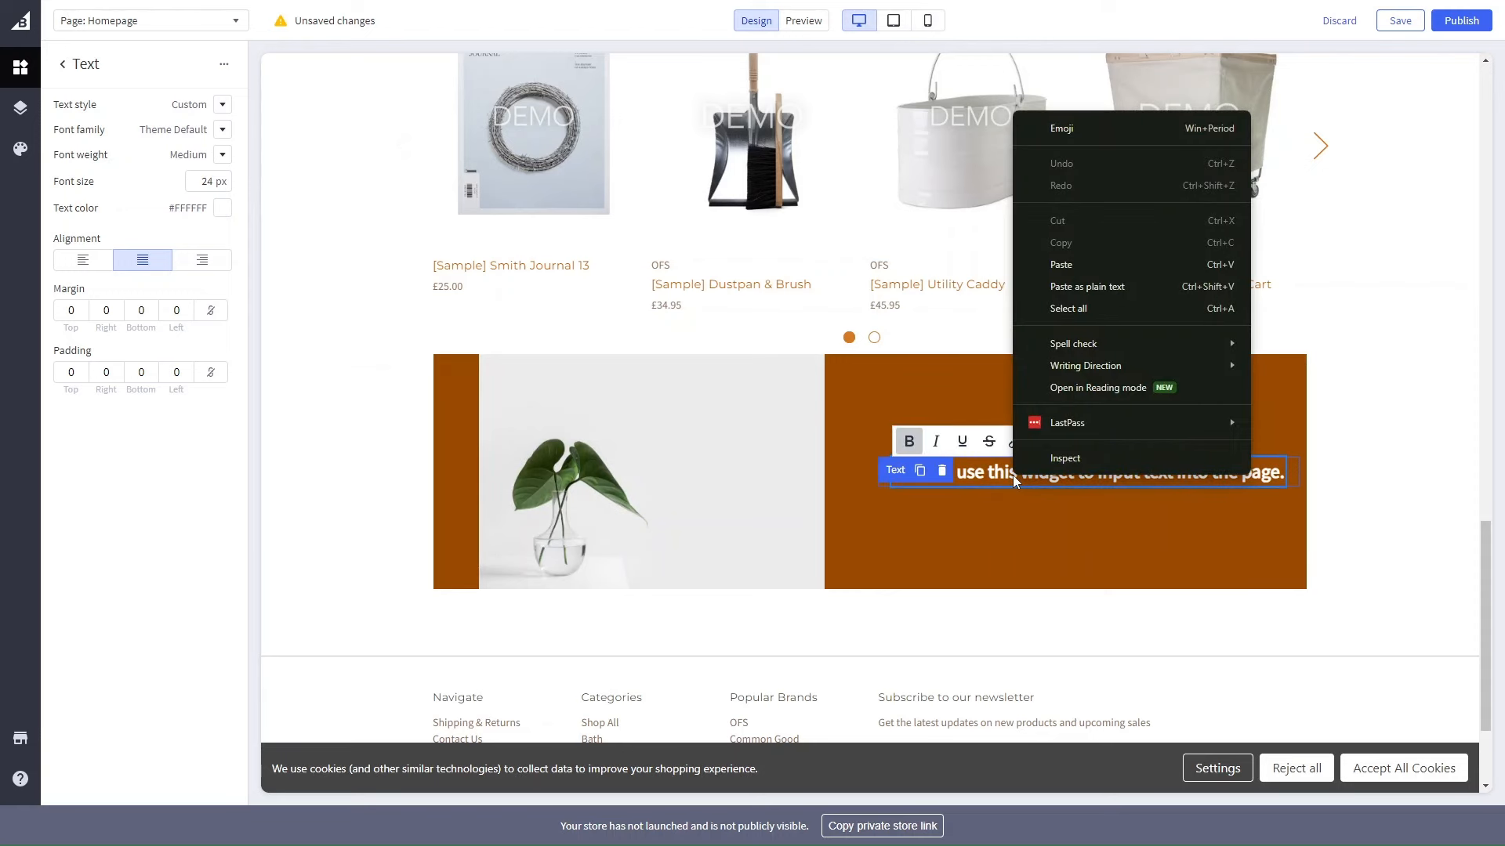
left_click(1011, 476)
triple_click(993, 478)
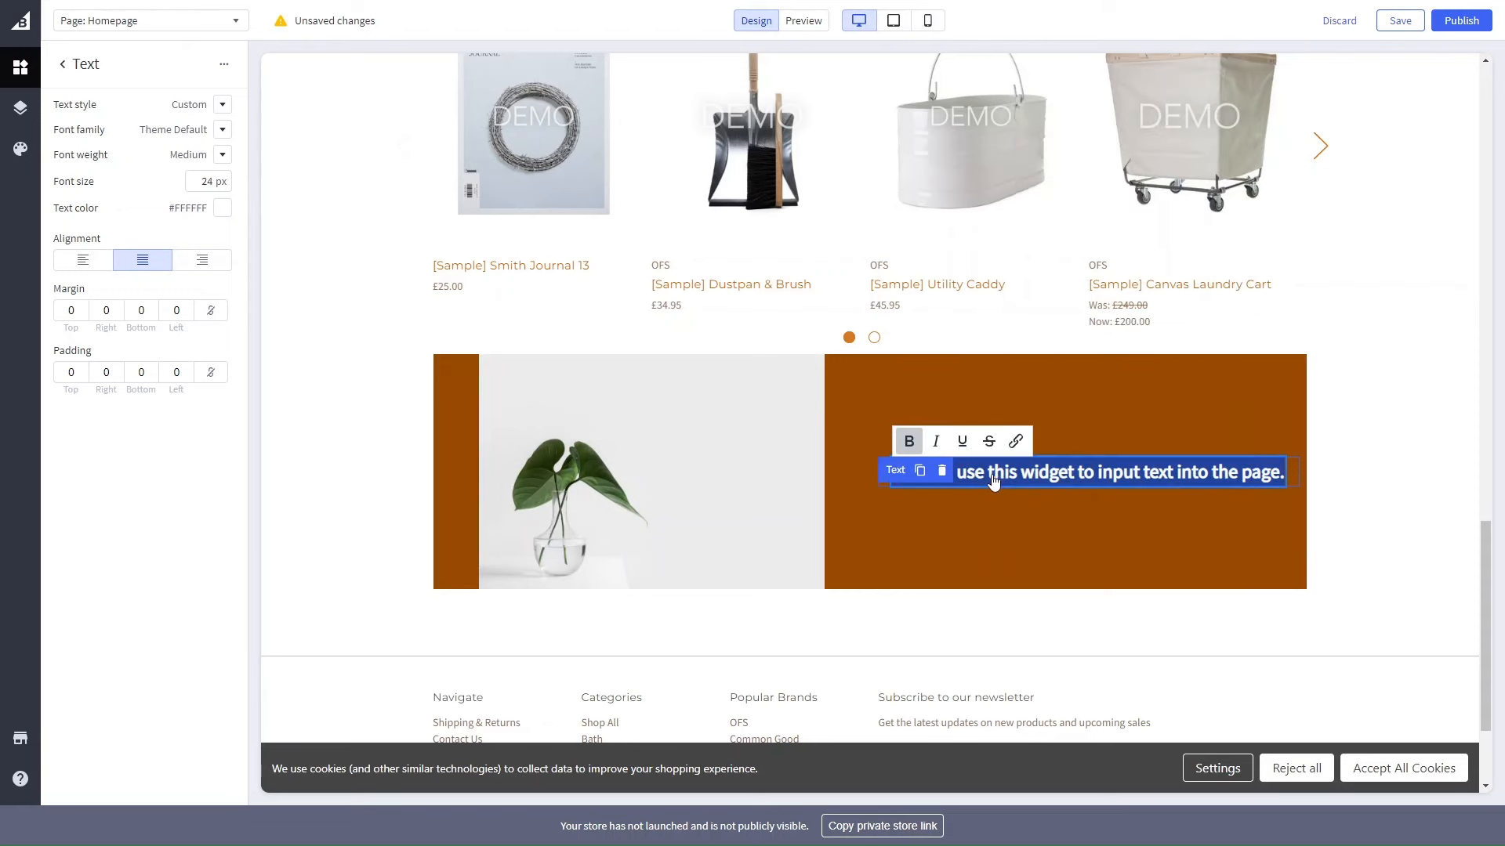
type("View")
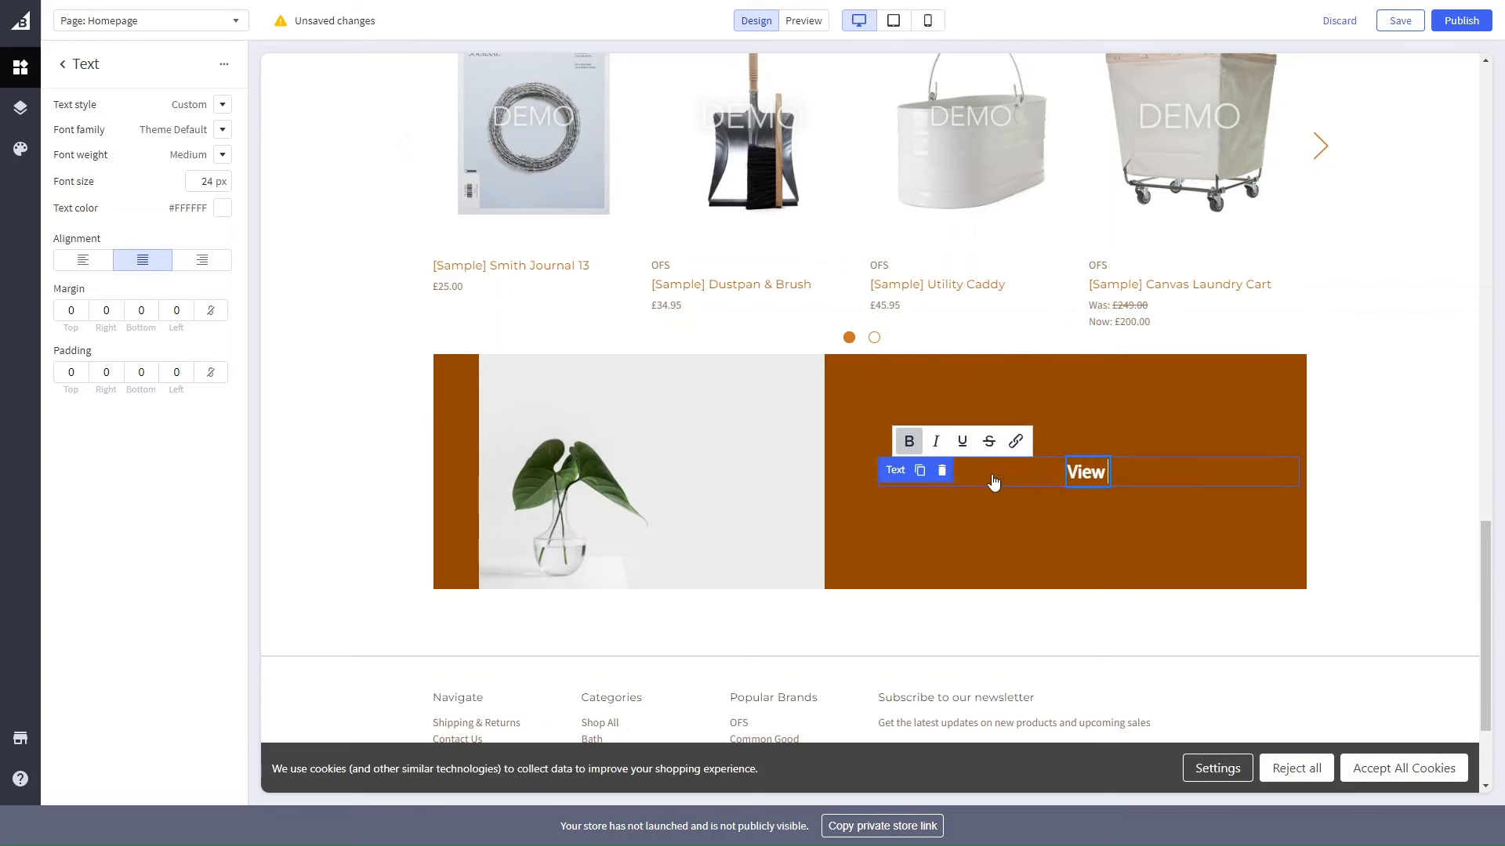
type(" out health")
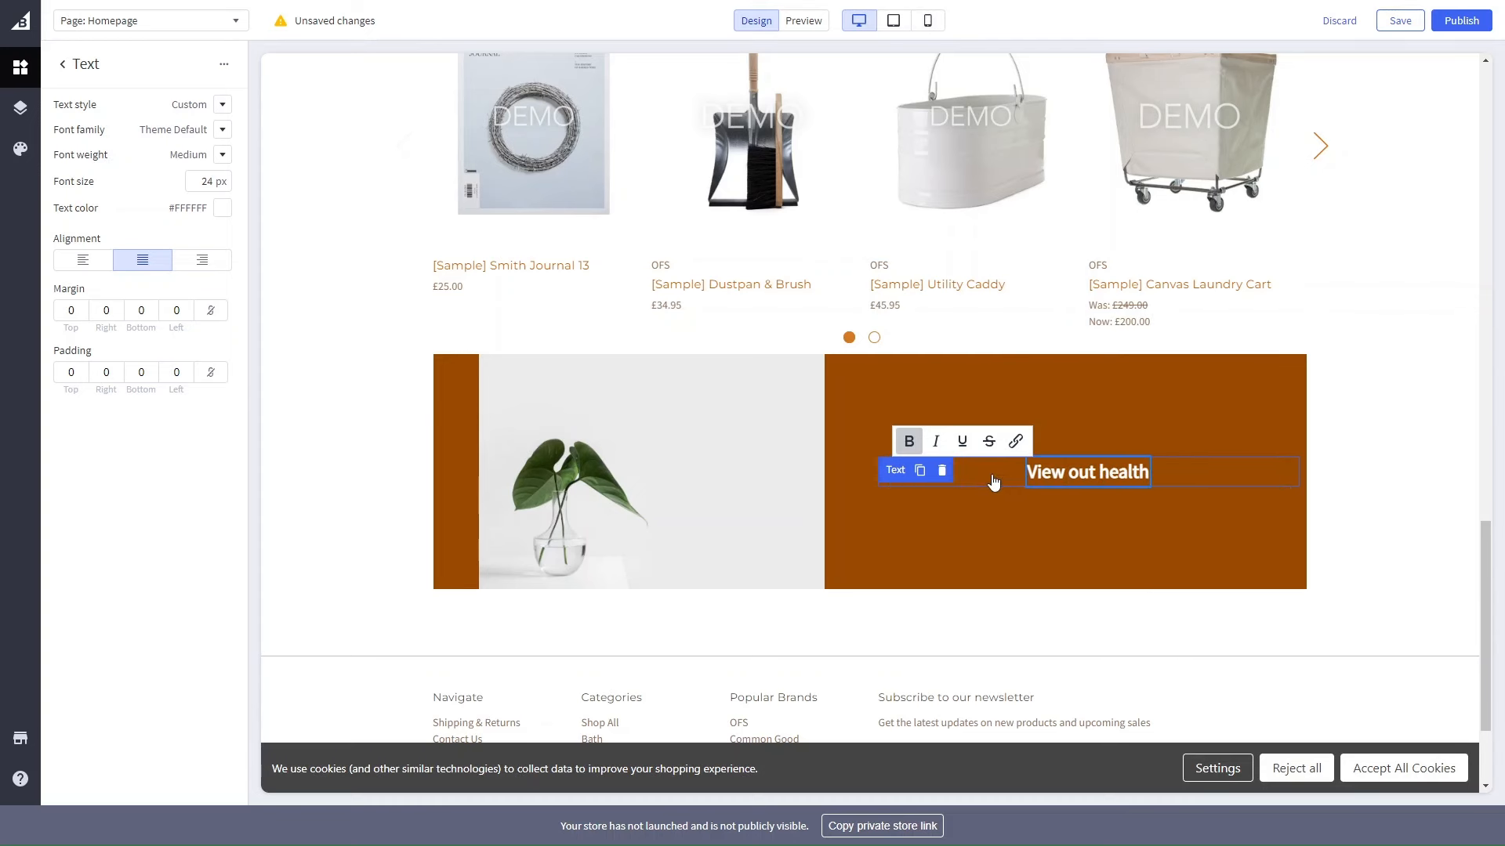
key("BackSpace")
key("BackSpace")
key("BackSpace")
key("BackSpace")
key("BackSpace")
key("BackSpace")
key("BackSpace")
key("BackSpace")
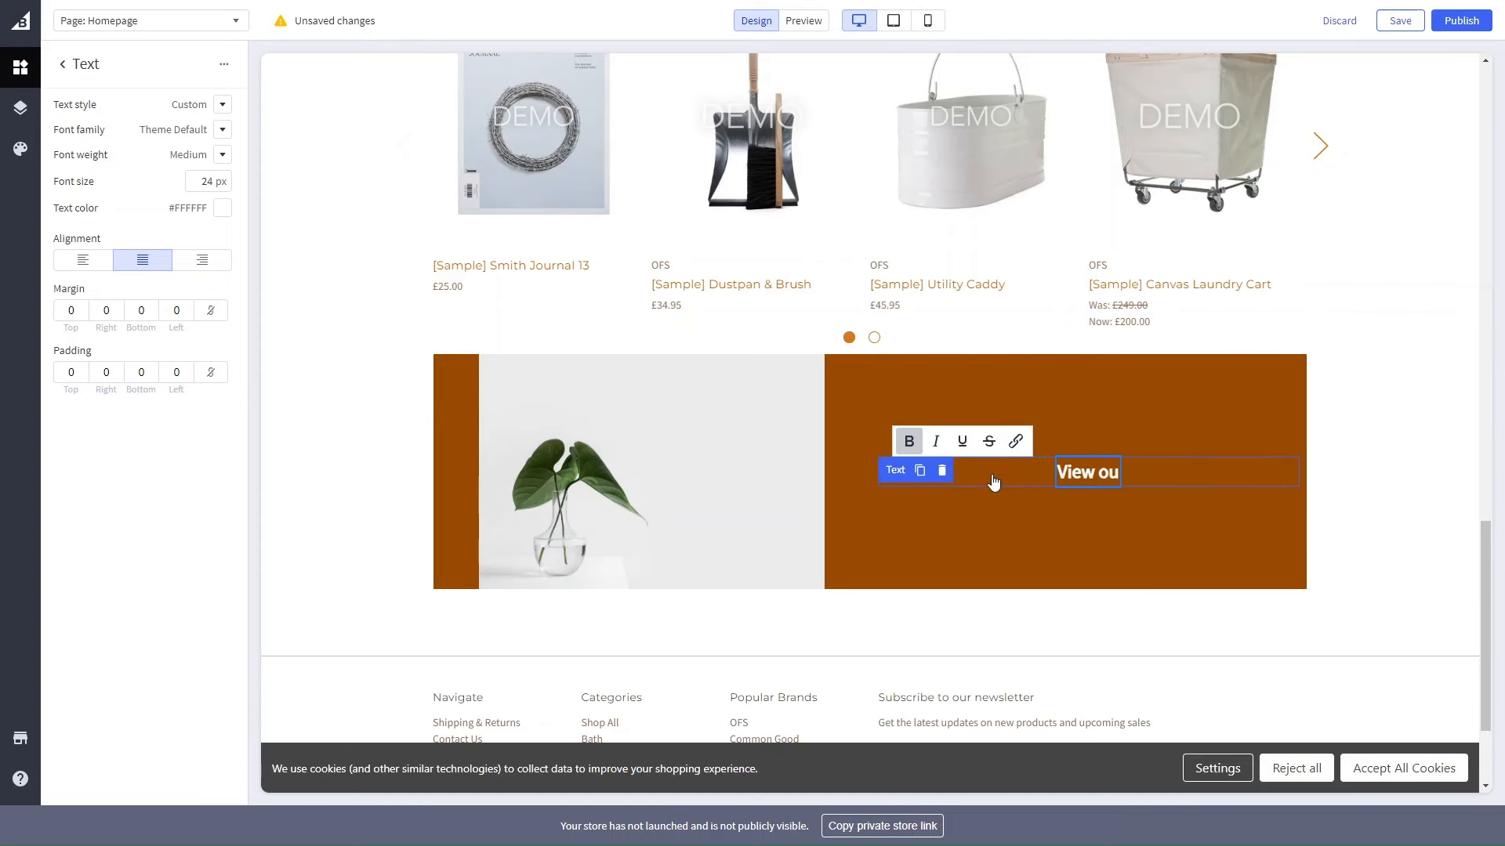
type("r full range")
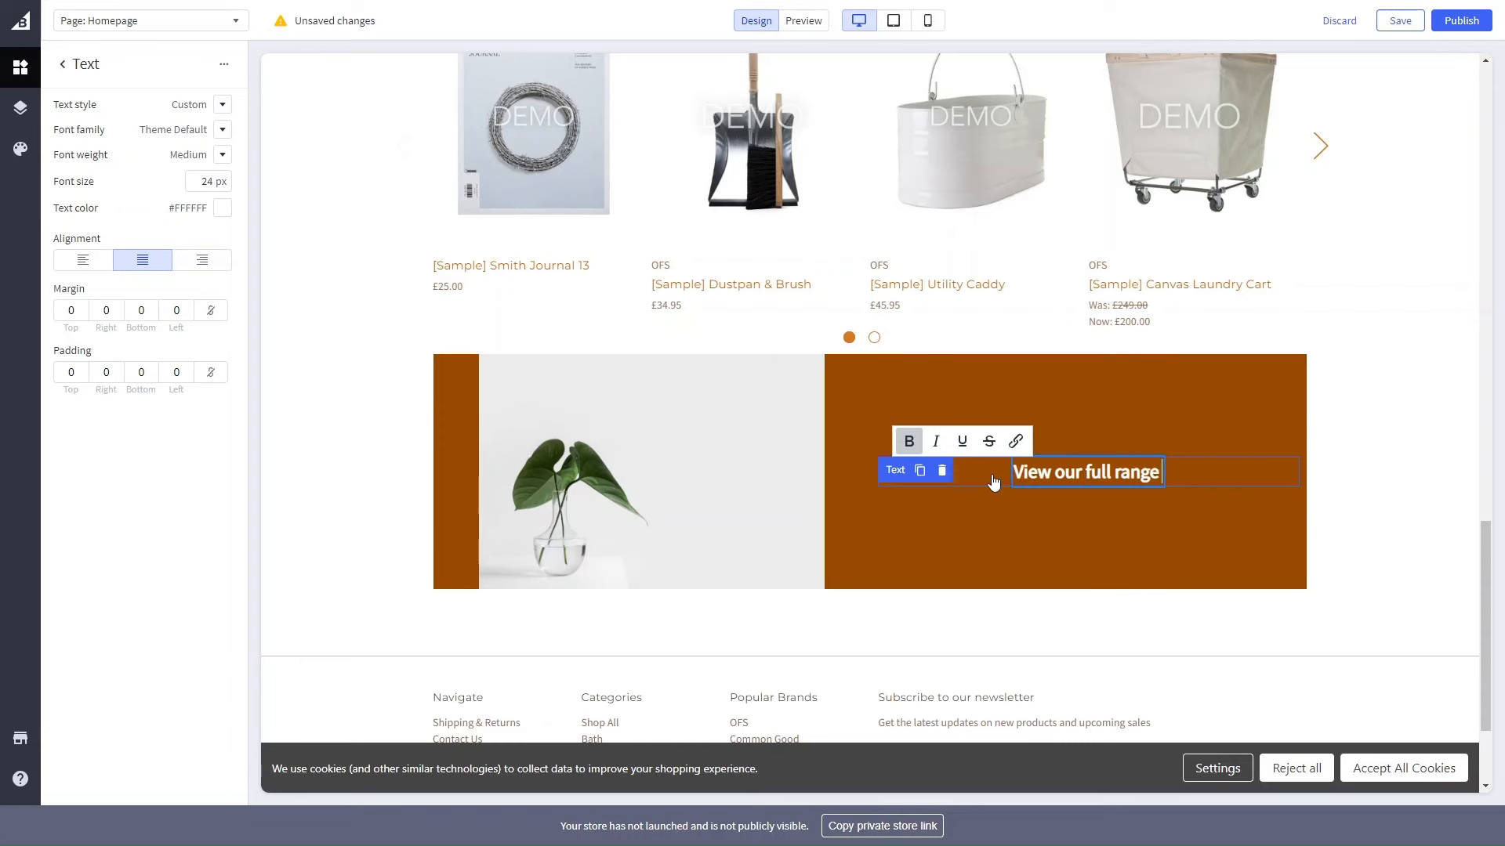
type(" of health and we")
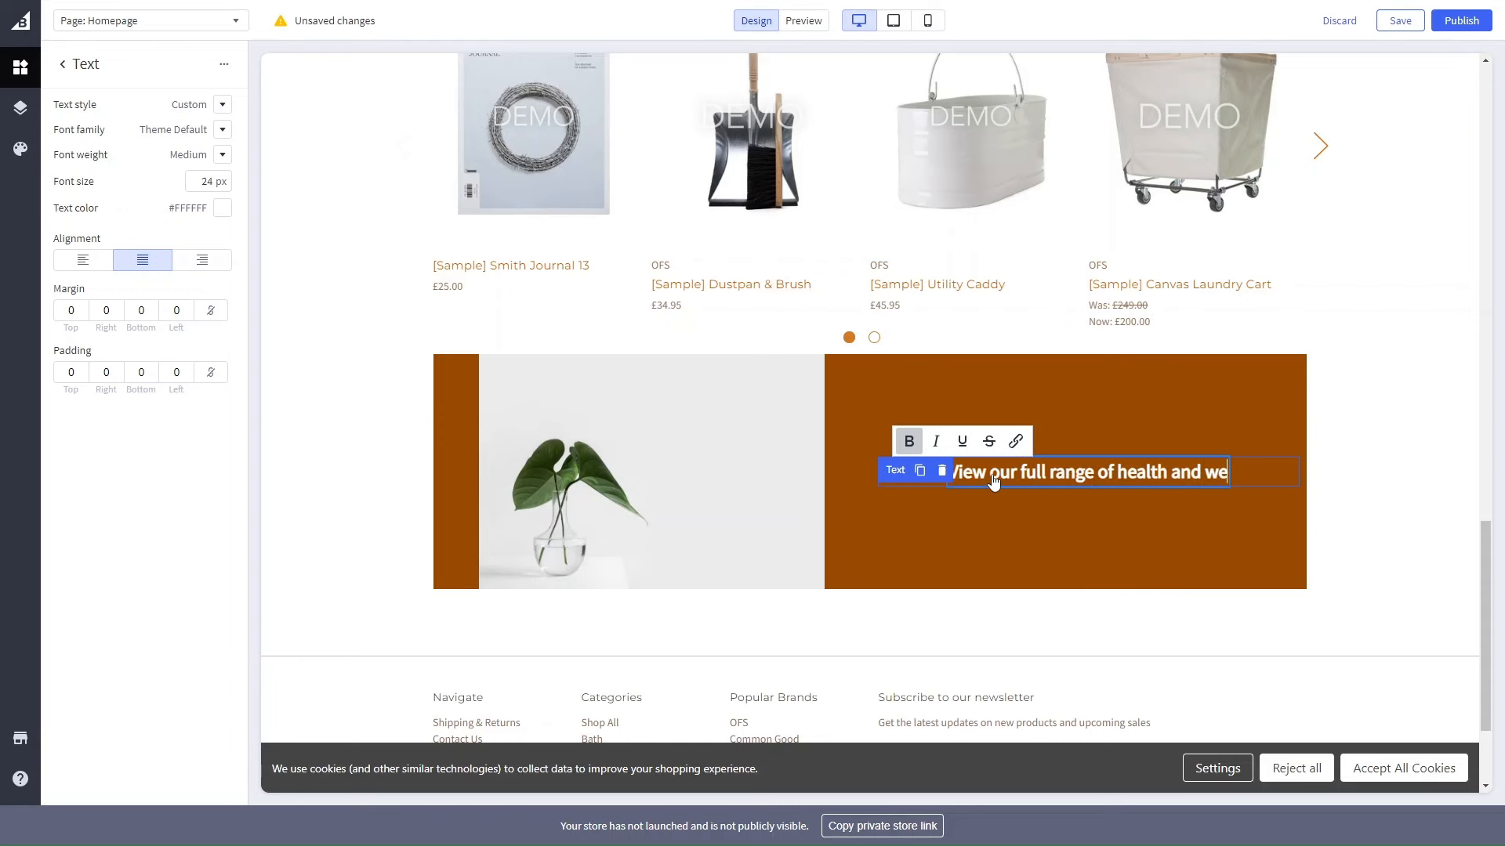
type("ll ness p")
key("BackSpace")
key("BackSpace")
key("BackSpace")
key("BackSpace")
key("BackSpace")
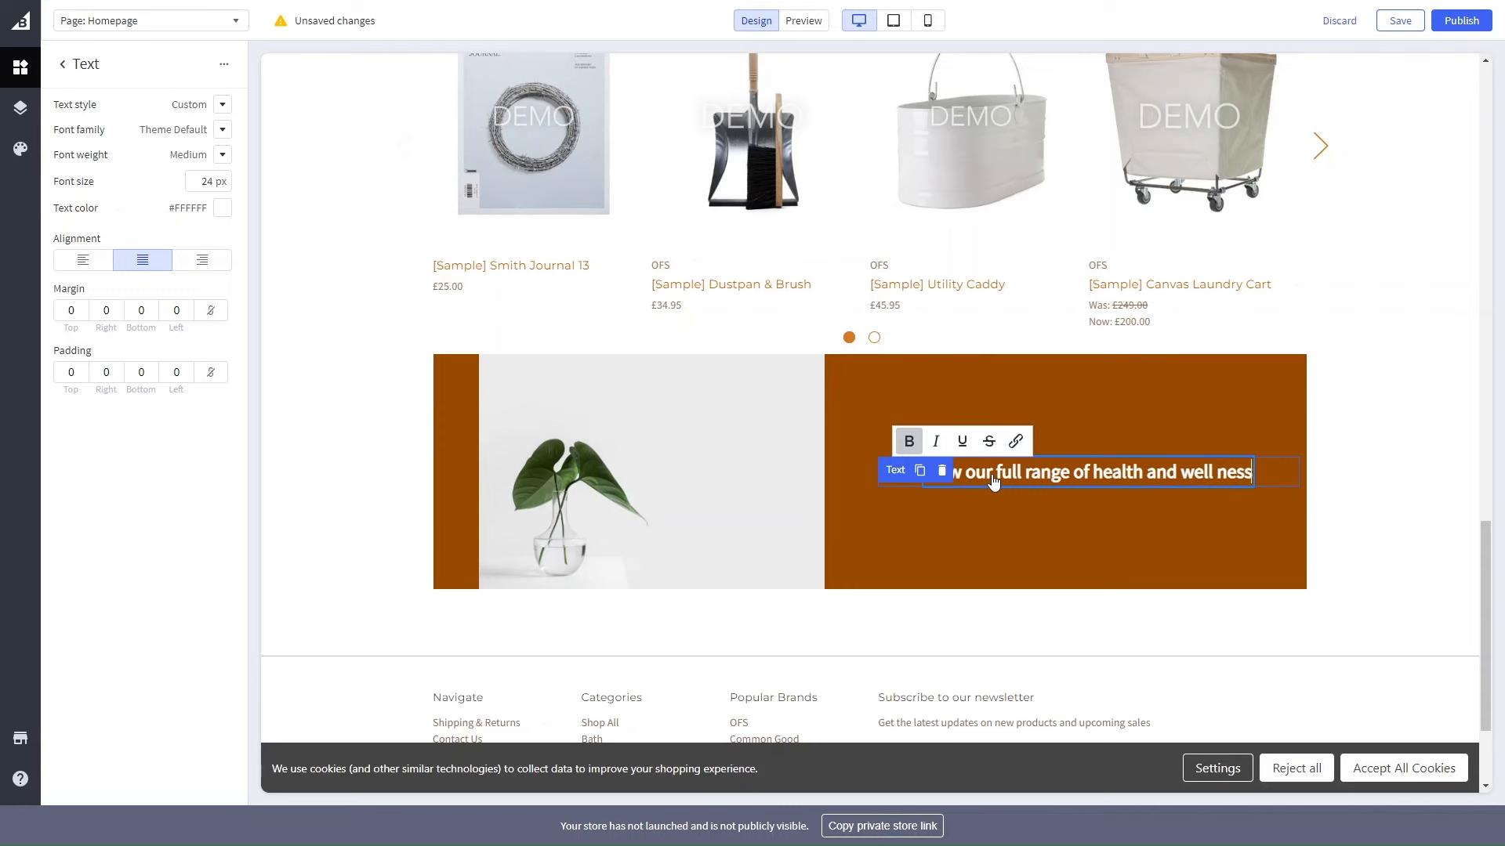
key("BackSpace")
key("BackSpace")
type("ness p")
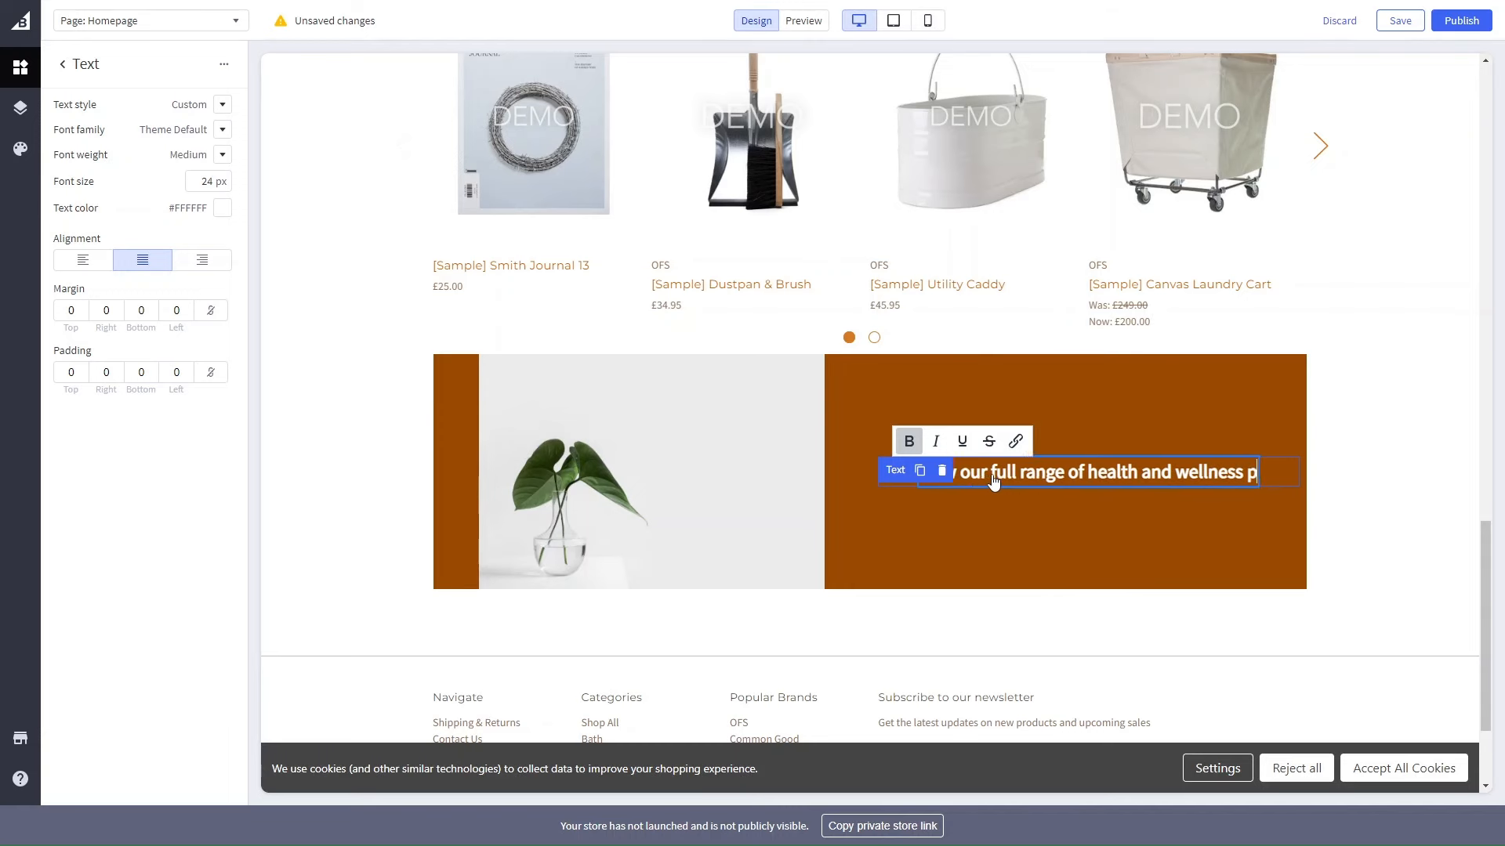
type("roducts!")
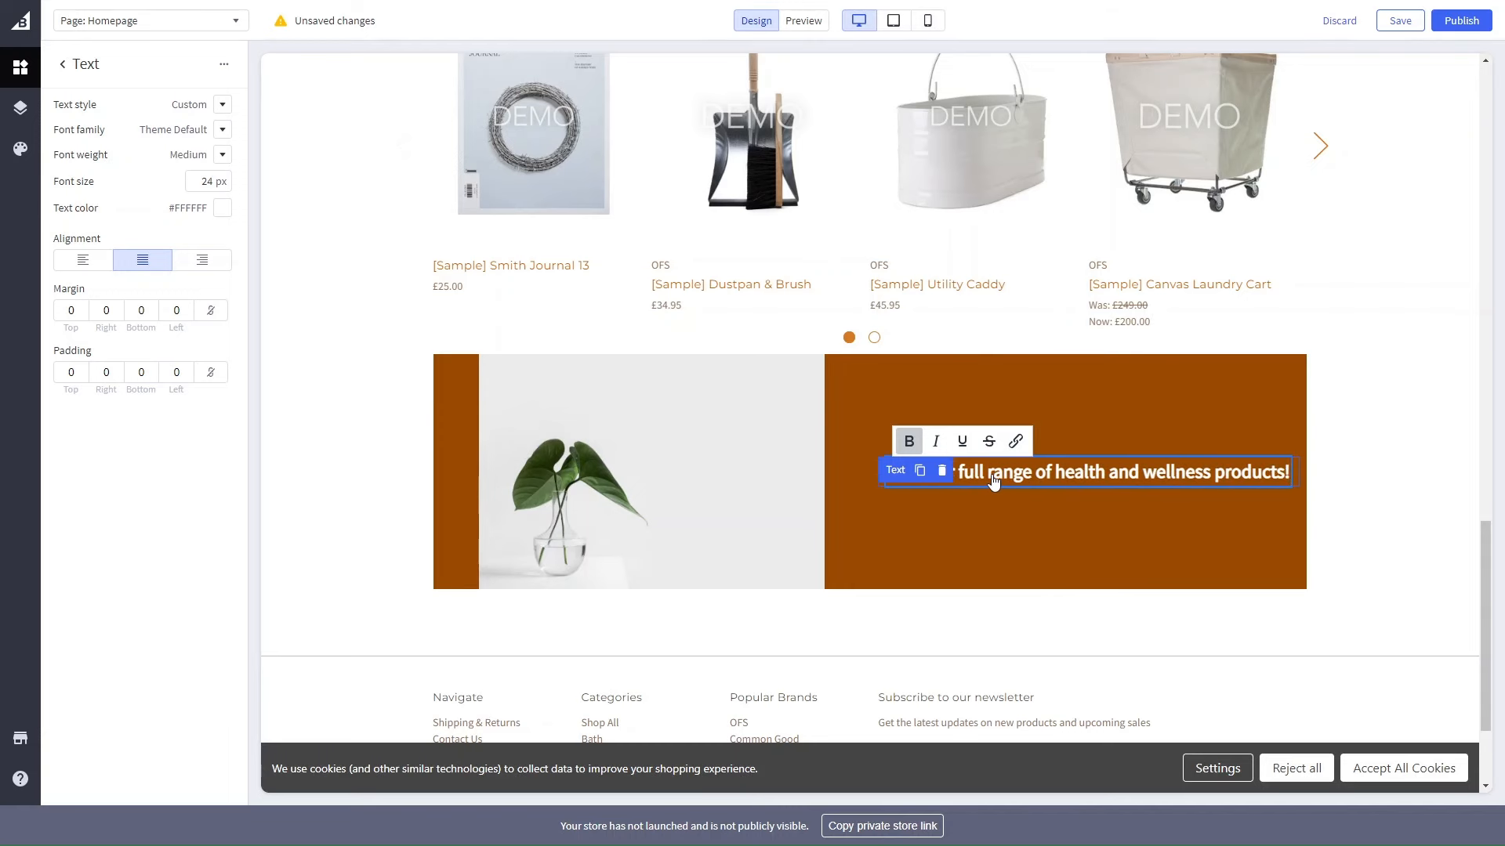
left_click(994, 529)
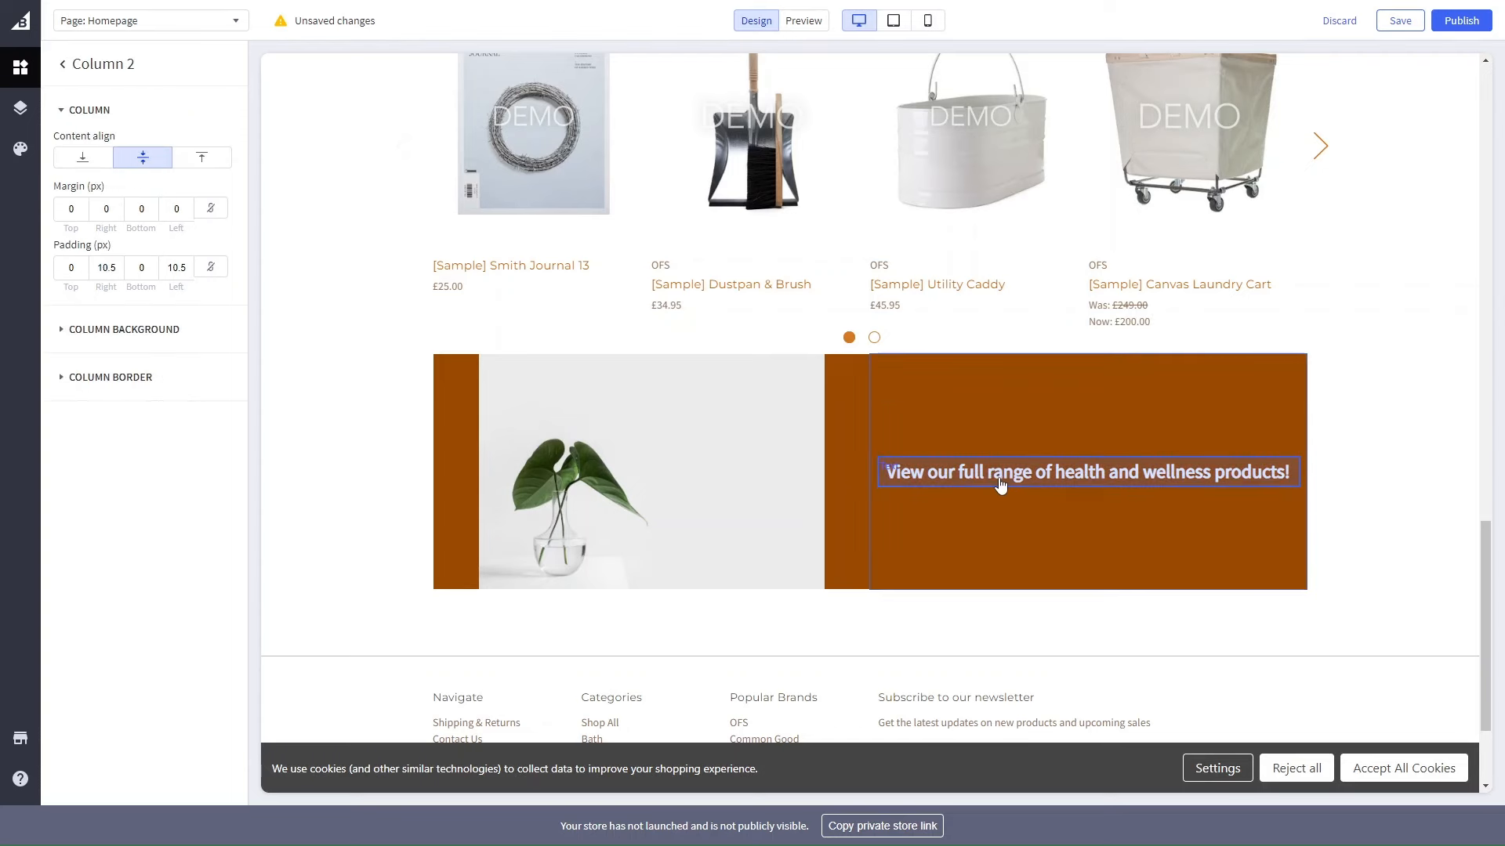
left_click(1014, 444)
left_click(958, 495)
left_click(993, 492)
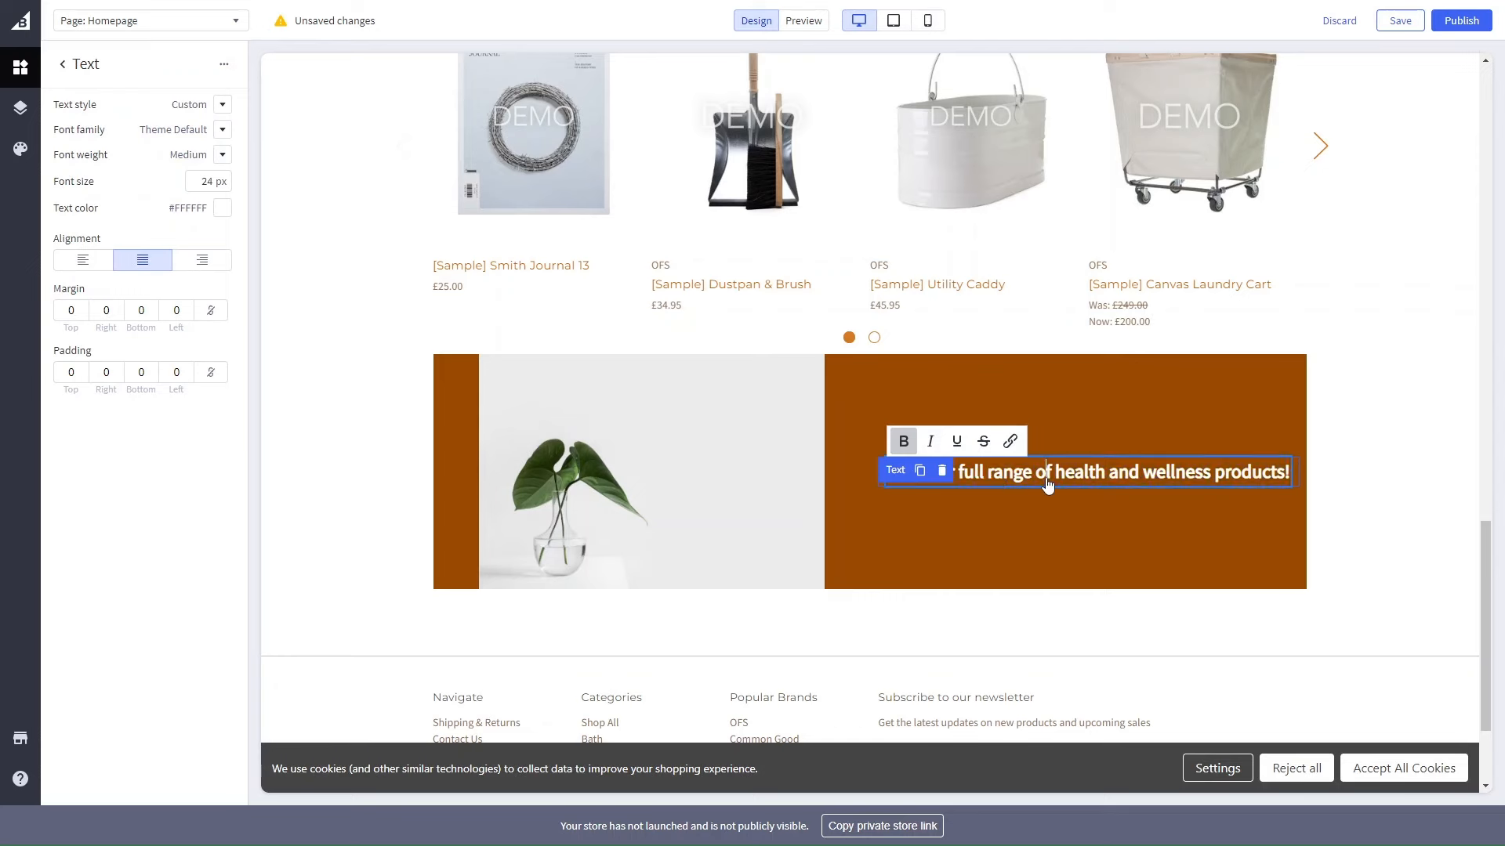
left_click_drag(1046, 480, 1035, 493)
left_click(1002, 520)
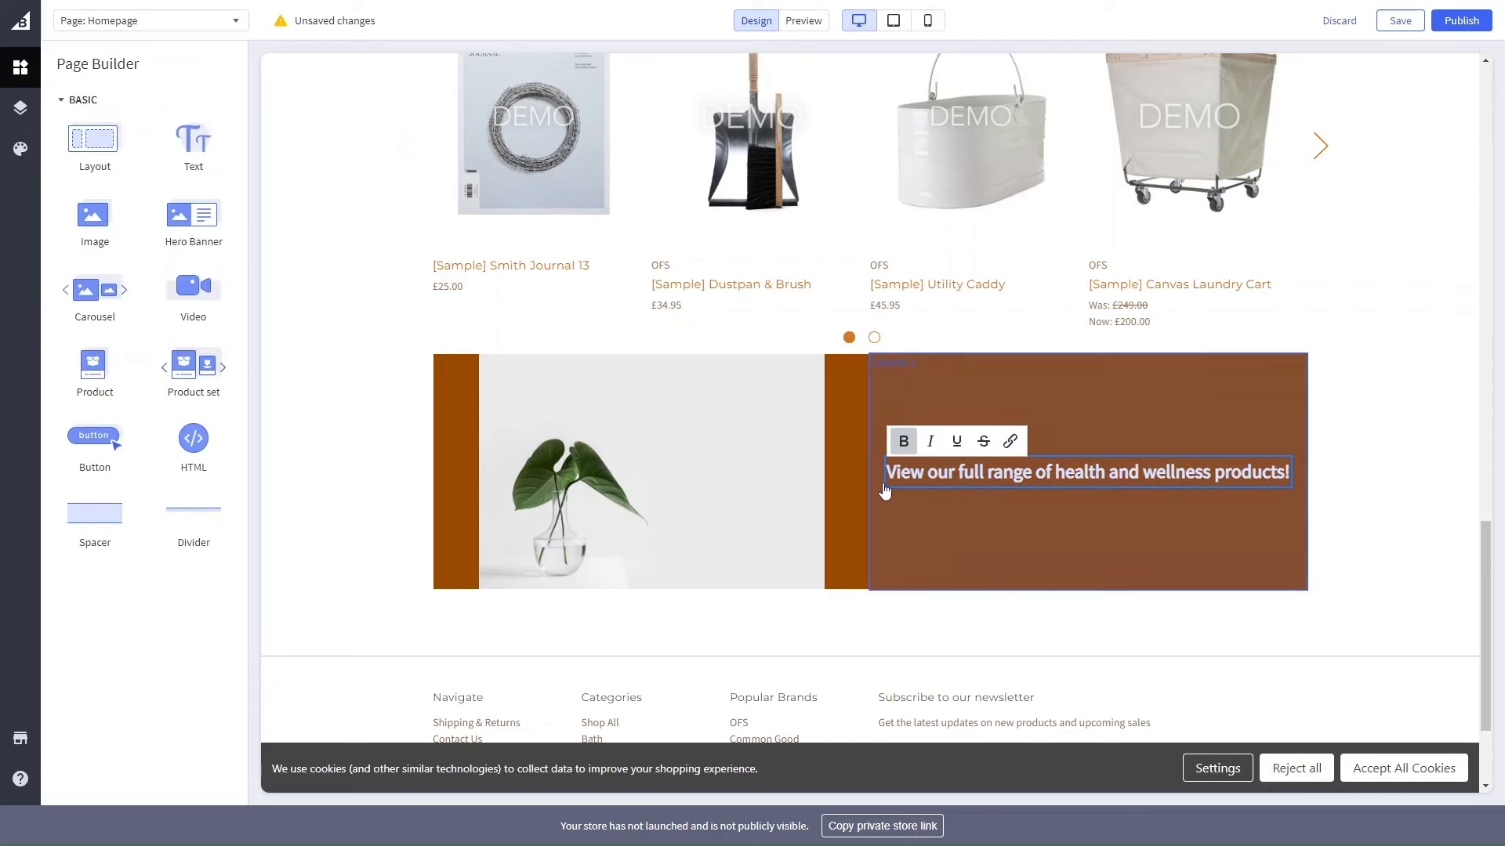
left_click(948, 556)
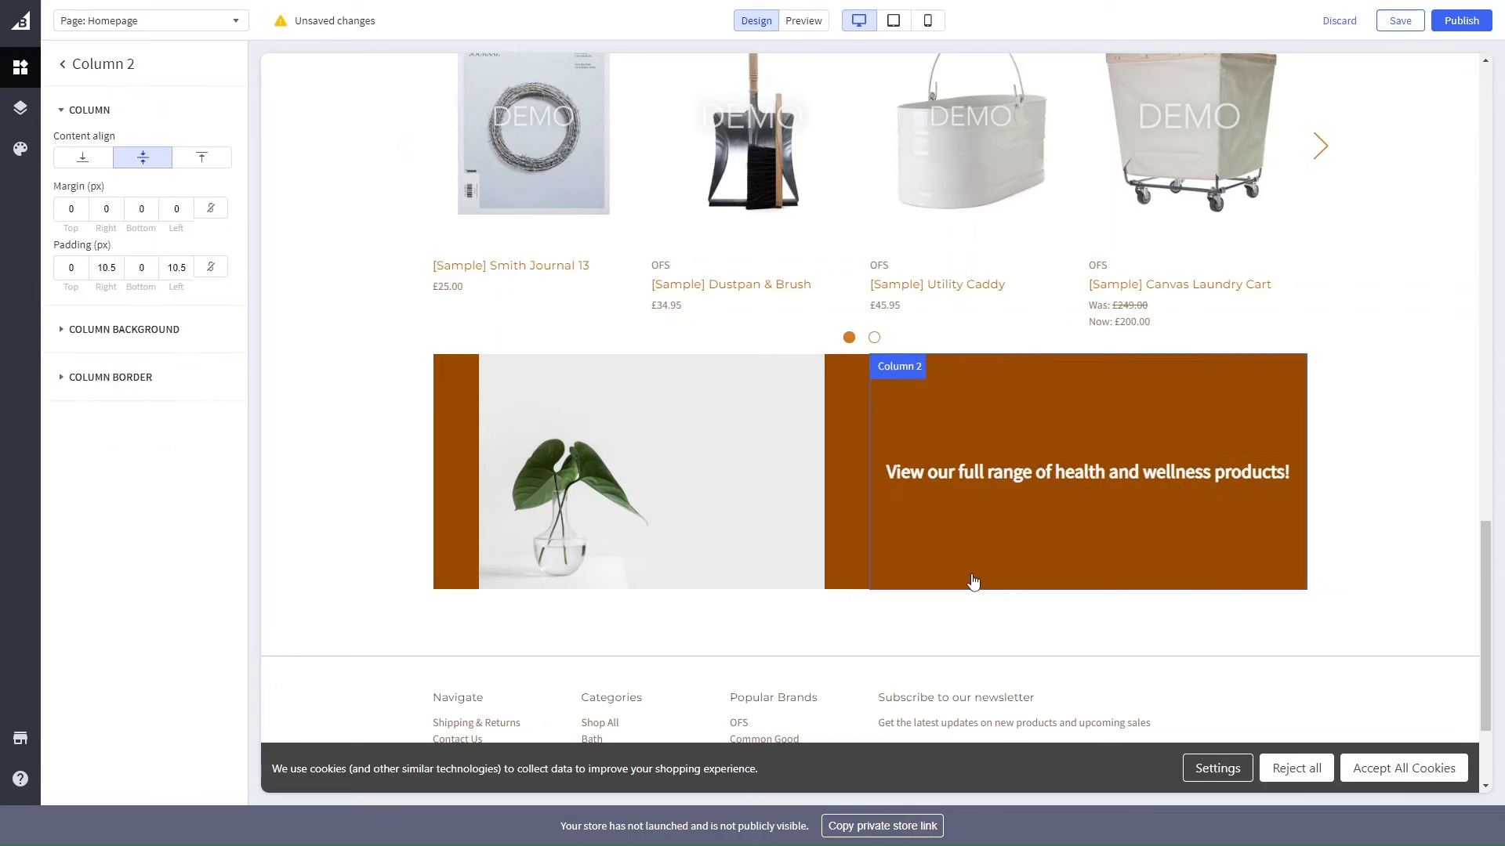
Step: Add a Button widget directly beneath the text in the layout's second column
left_click(67, 73)
left_click(67, 74)
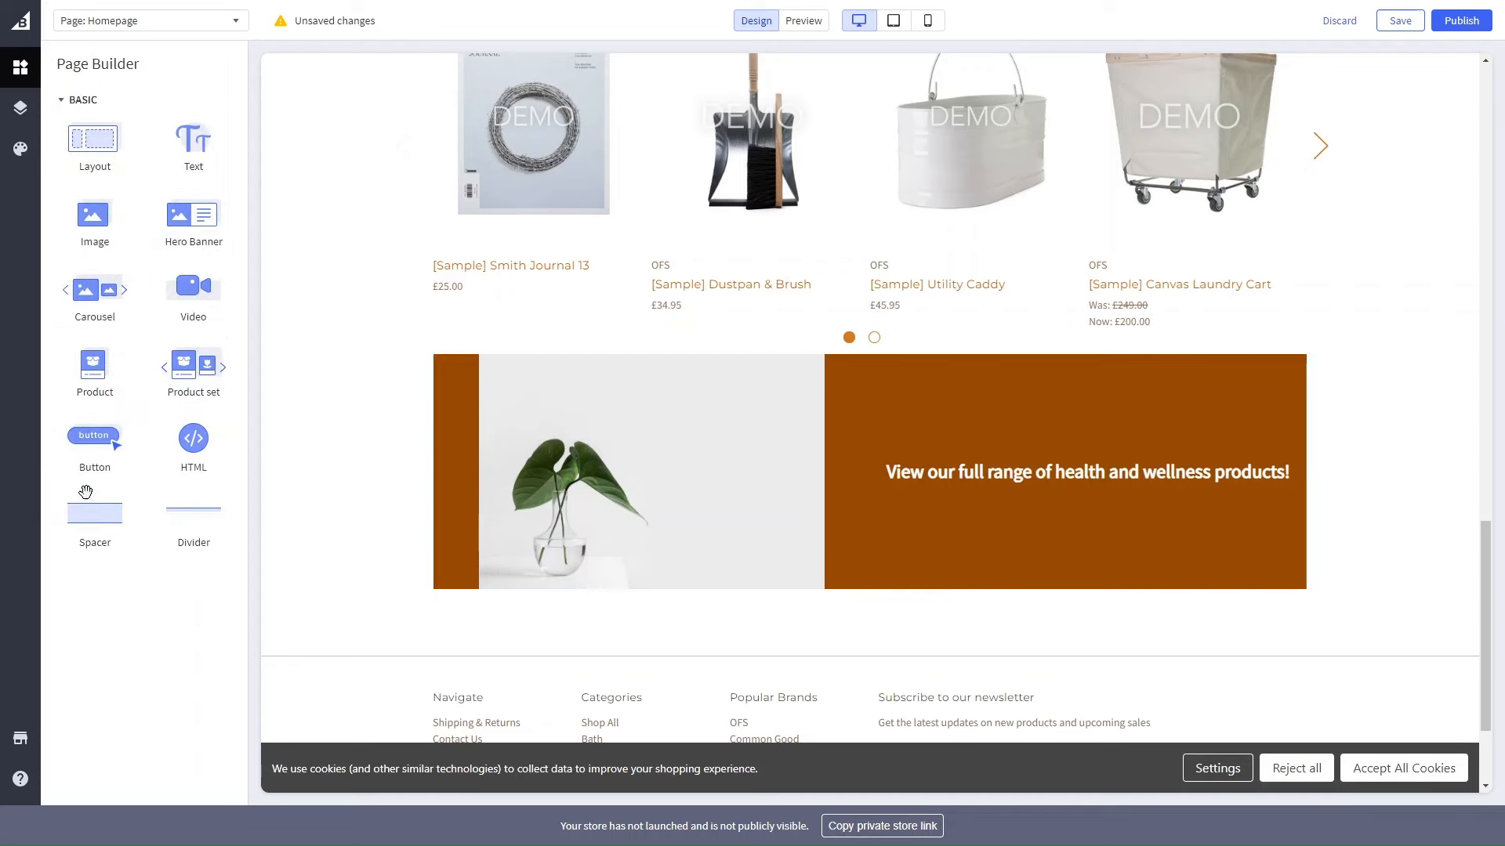
left_click_drag(98, 439, 990, 484)
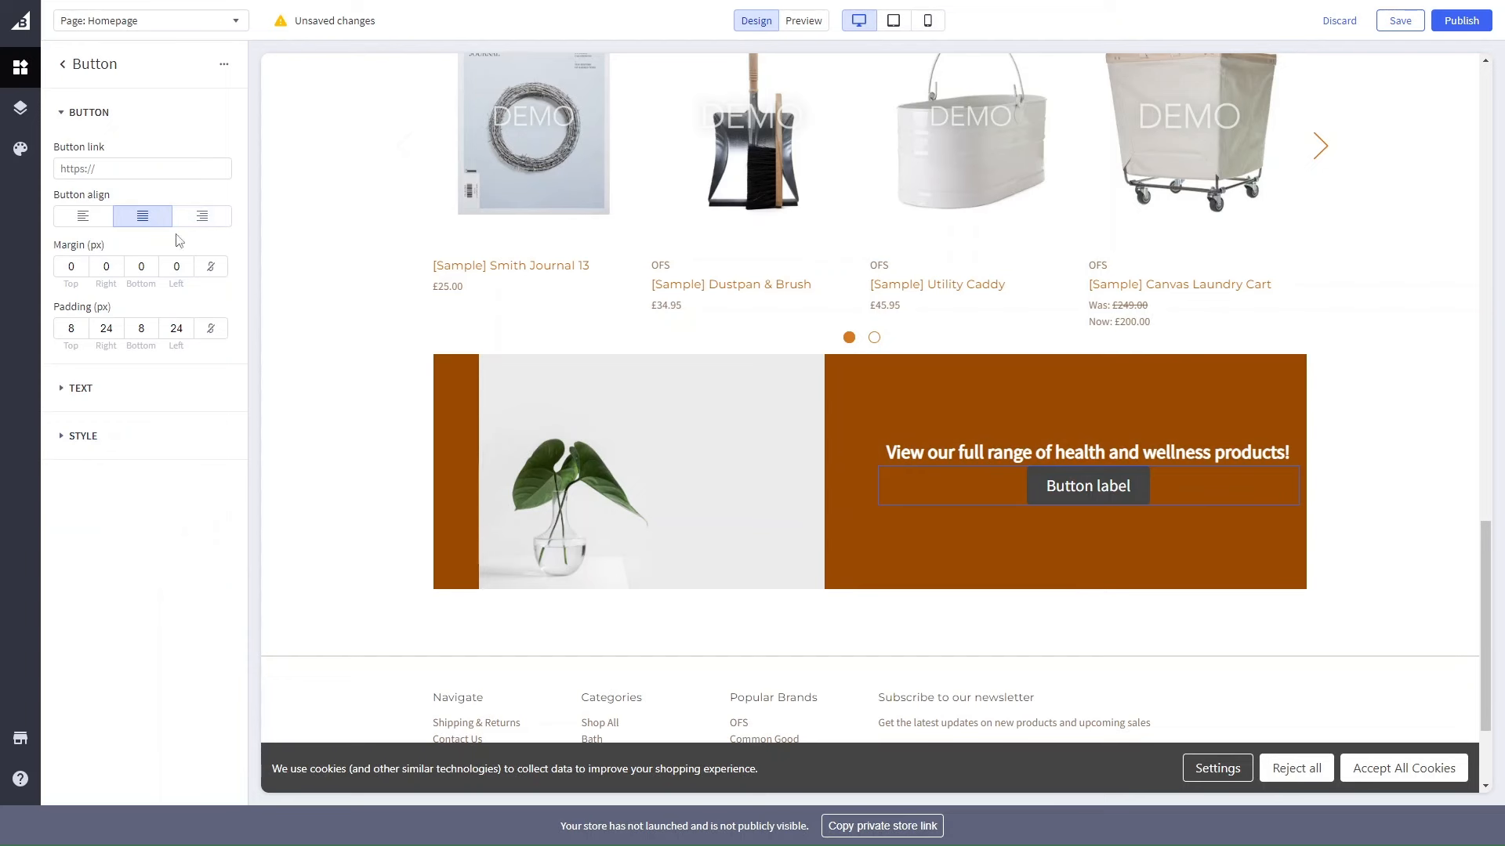
Step: Examine the new button's link, text and style settings
left_click(149, 169)
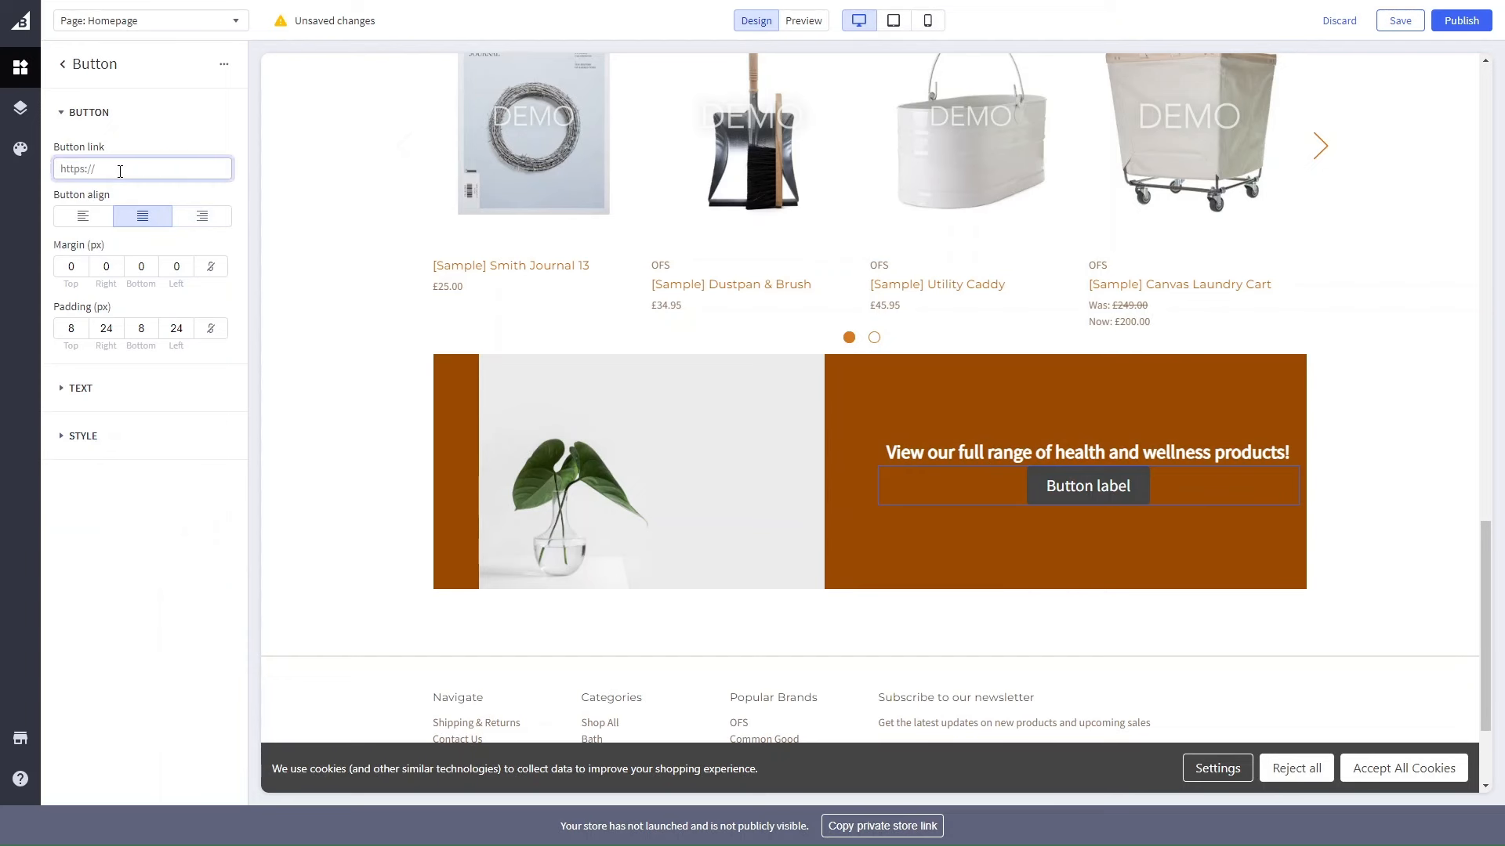
left_click(120, 411)
left_click(80, 390)
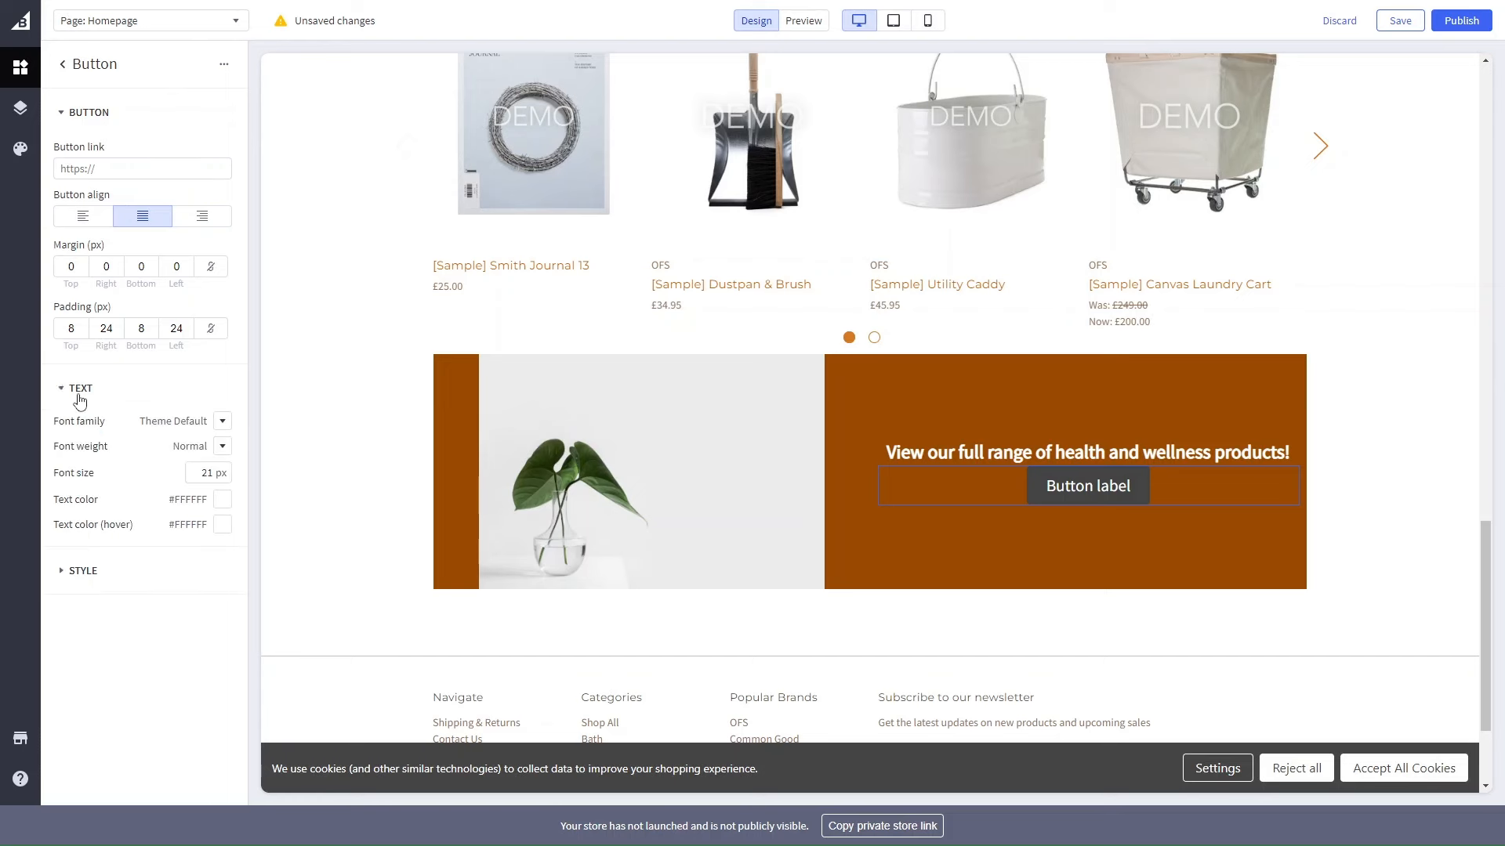
left_click(79, 580)
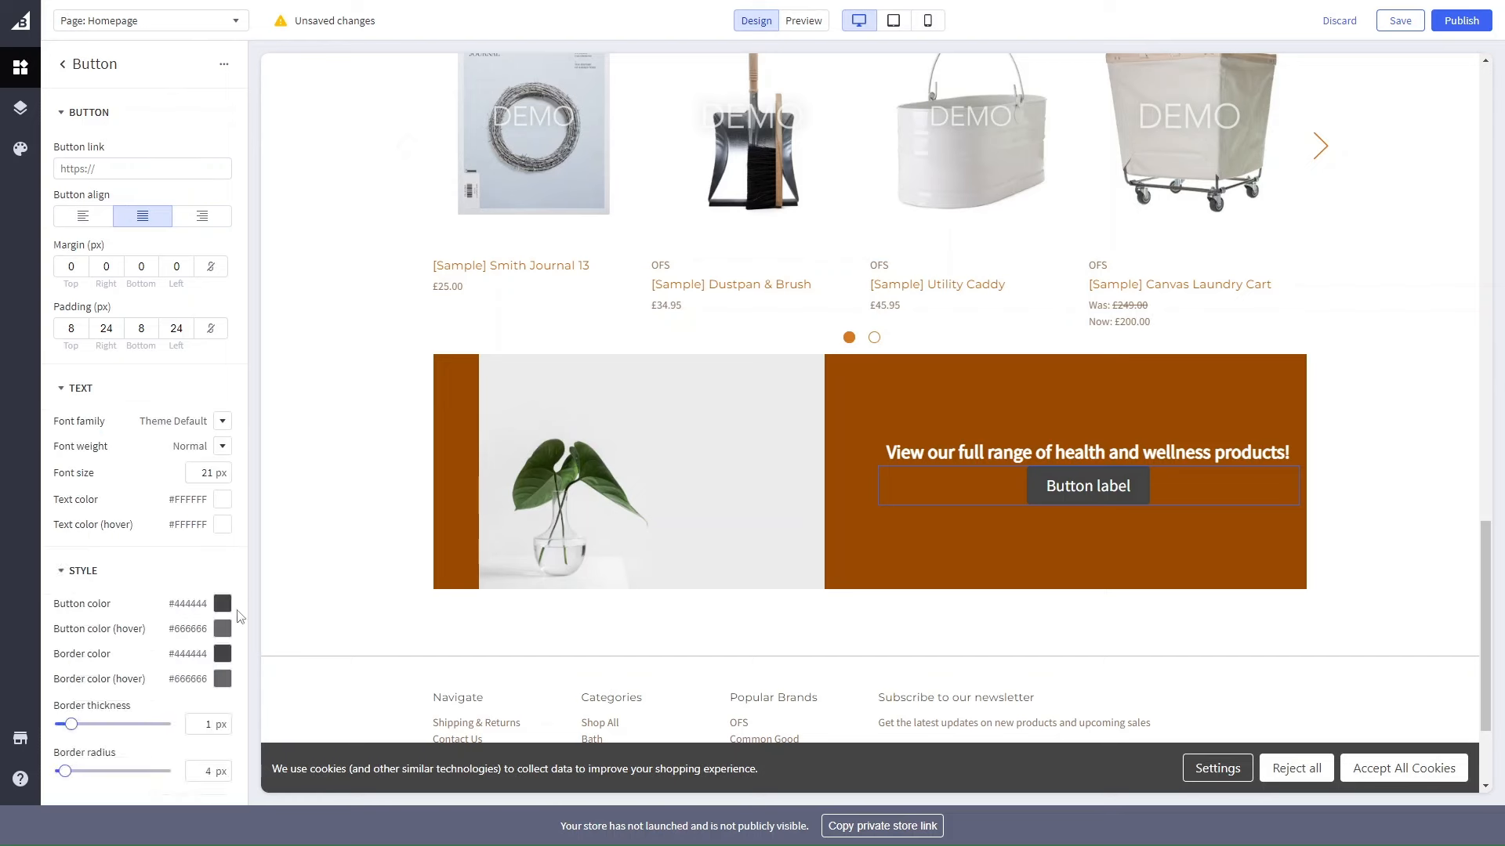
Step: Save the homepage changes and check the page down to the new call-to-action section
scroll(641, 411, "up", 15)
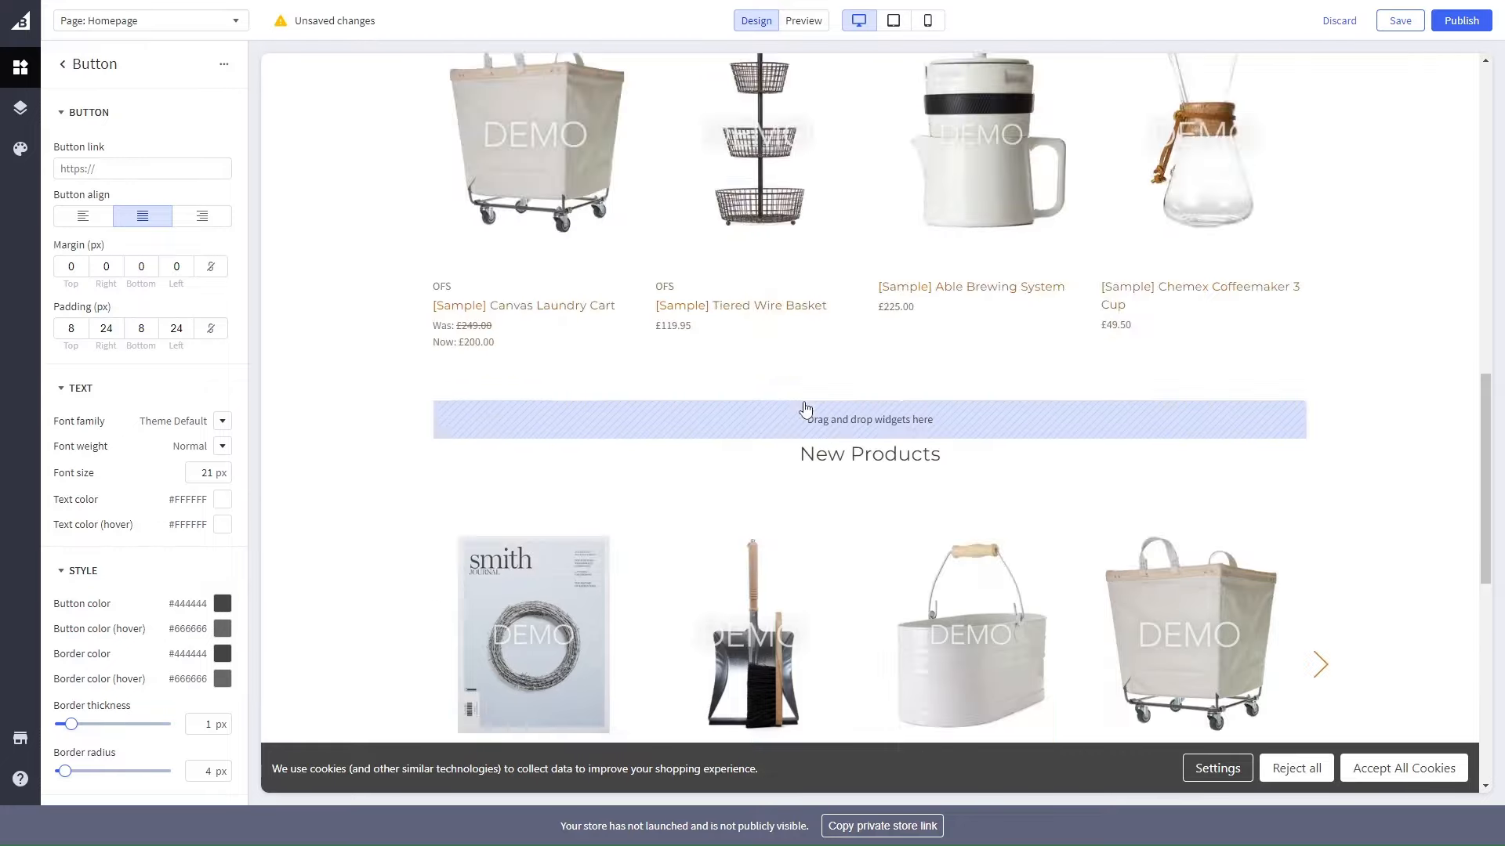
left_click(1387, 21)
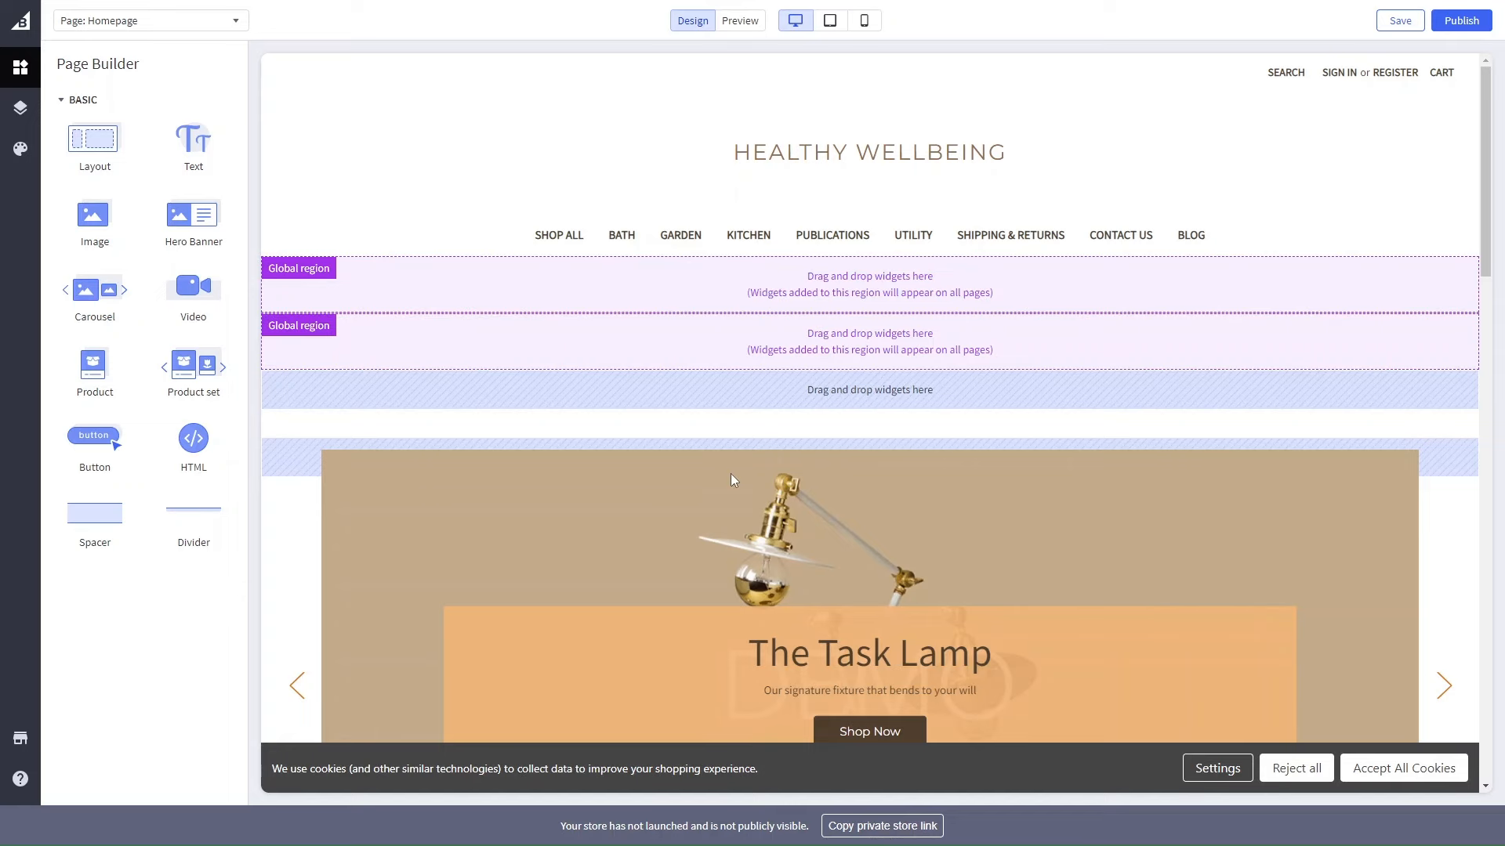
scroll(619, 480, "down", 15)
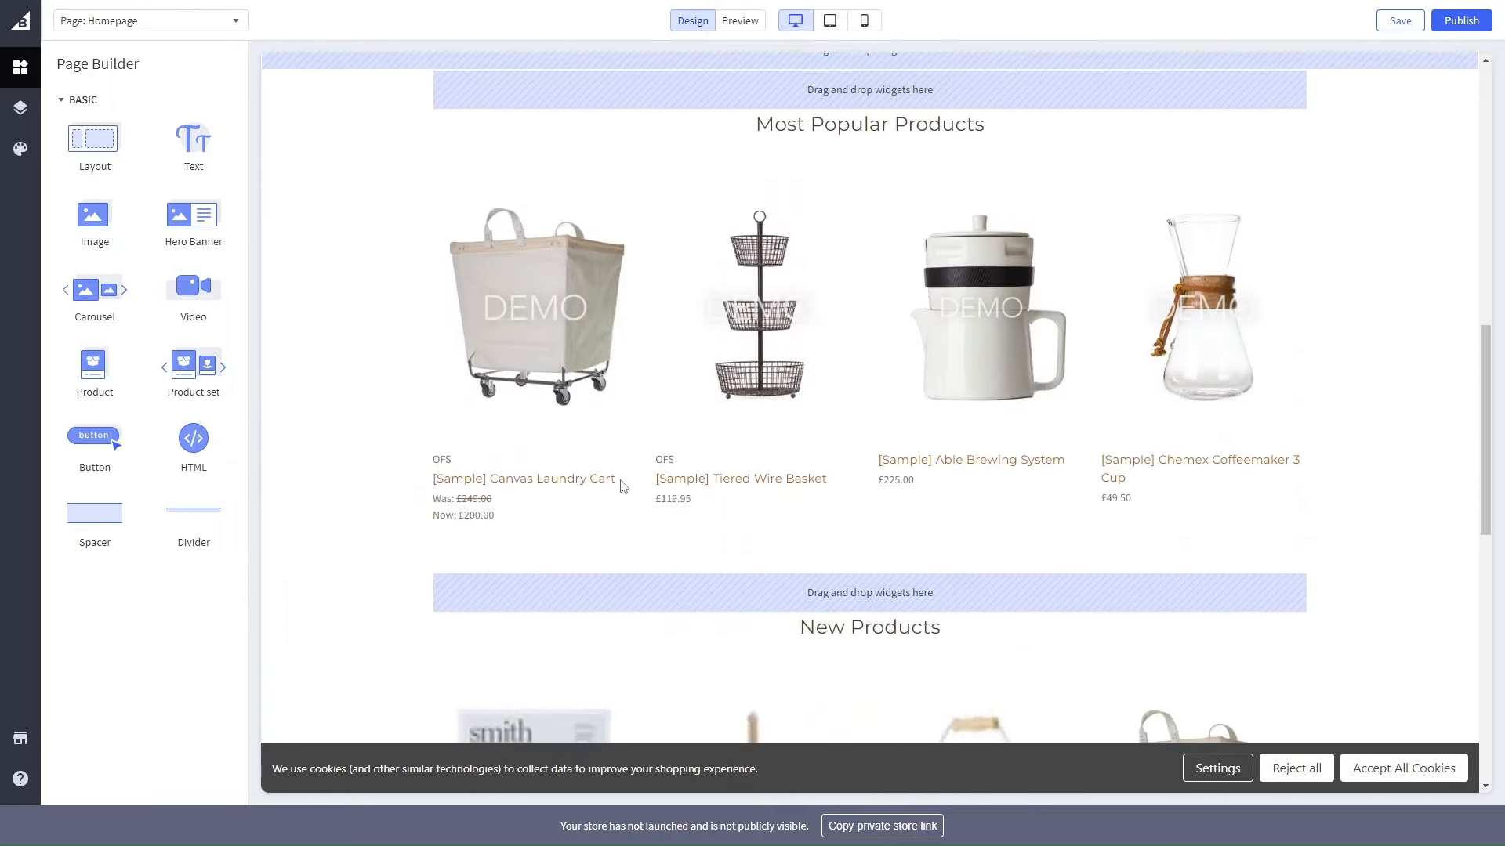
scroll(623, 486, "down", 1)
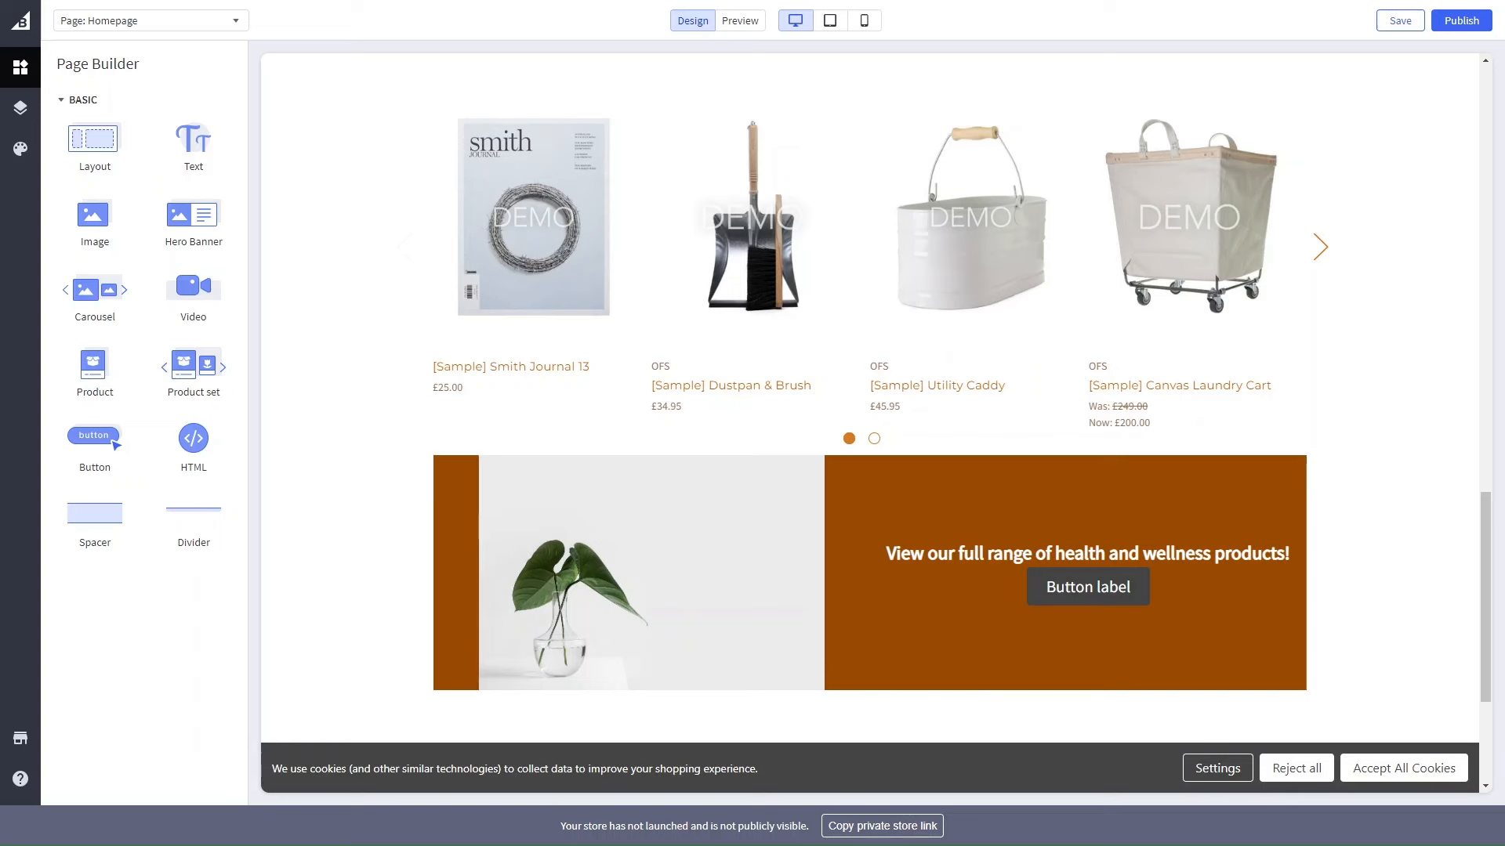
Step: Leave the page editor for the store's dashboard and start adding a new product
left_click(21, 31)
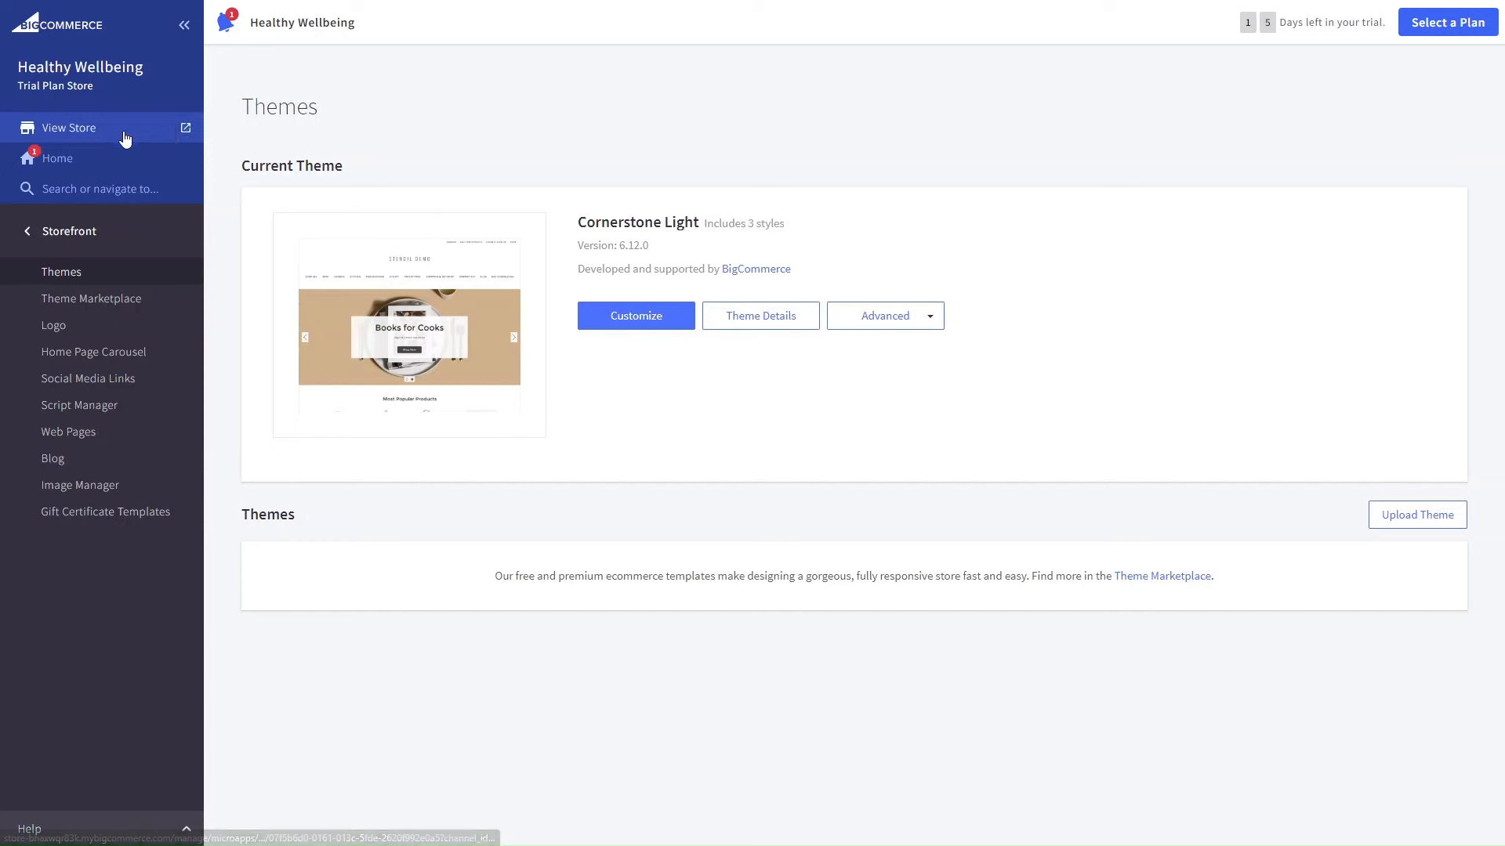
left_click(86, 160)
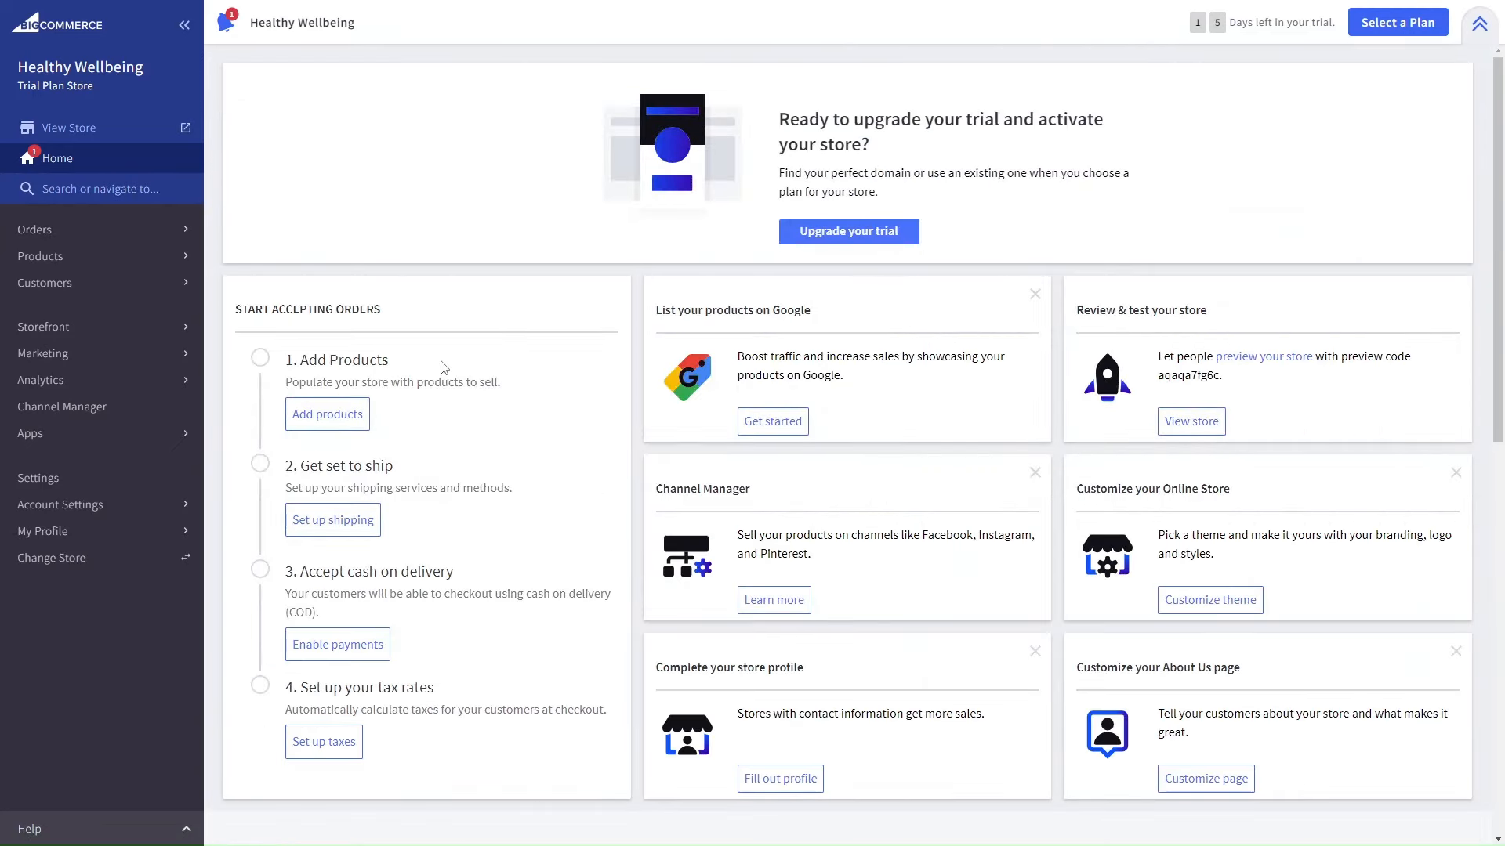
left_click(322, 425)
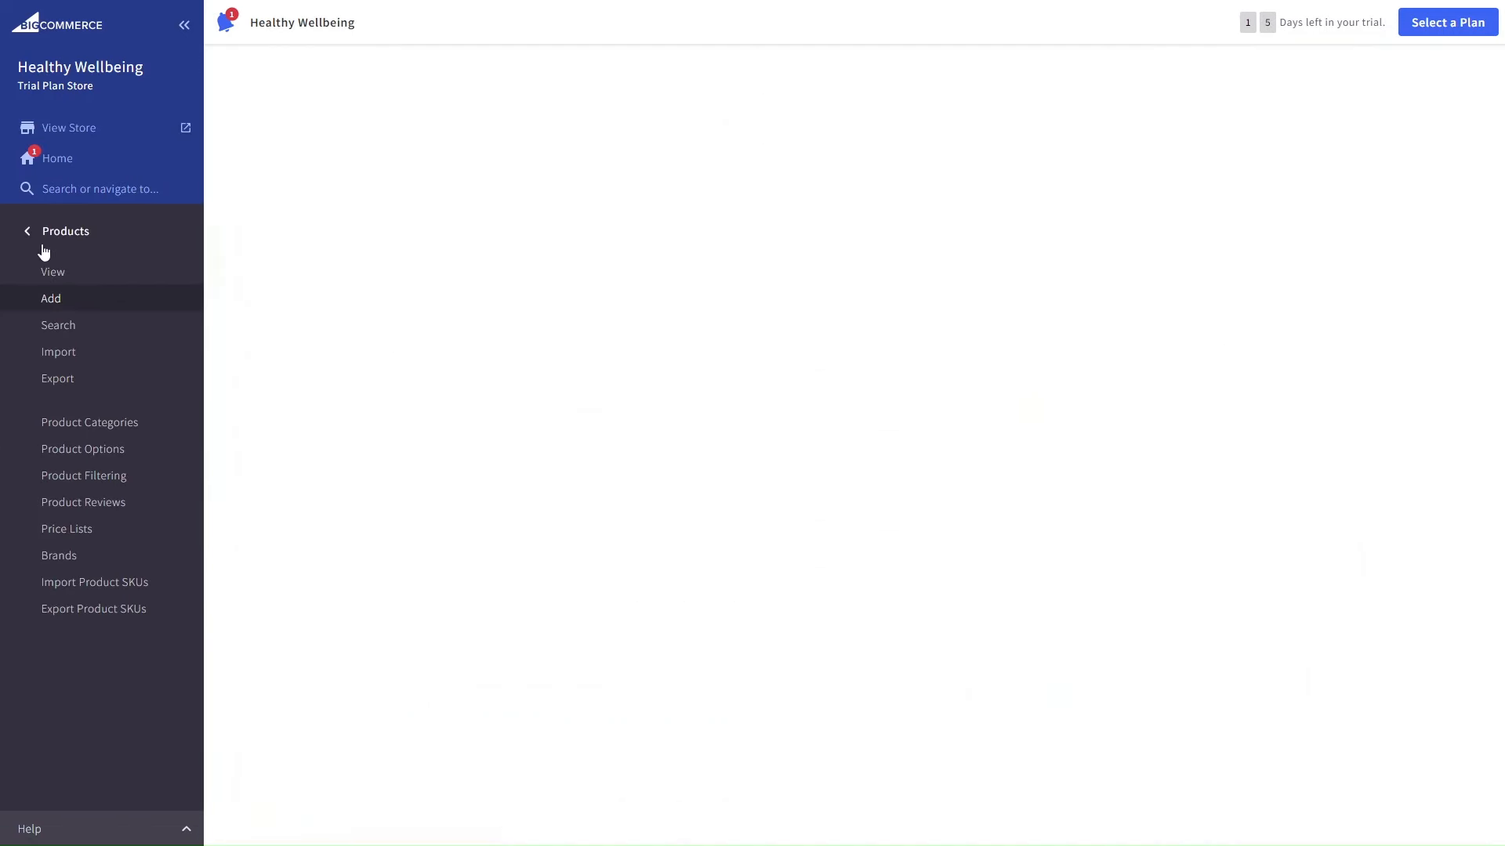
left_click(30, 235)
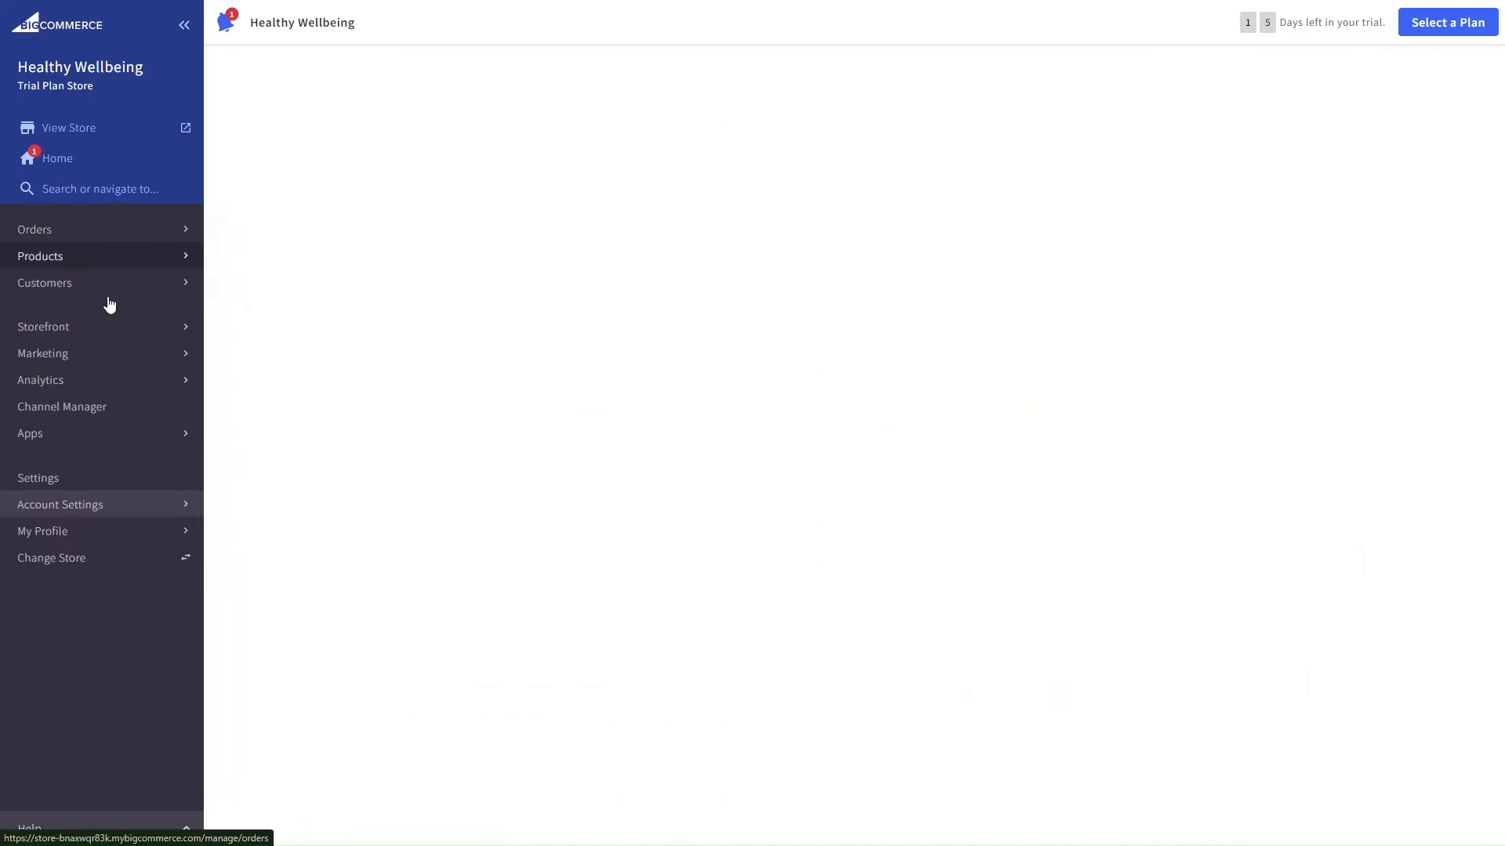
left_click(97, 257)
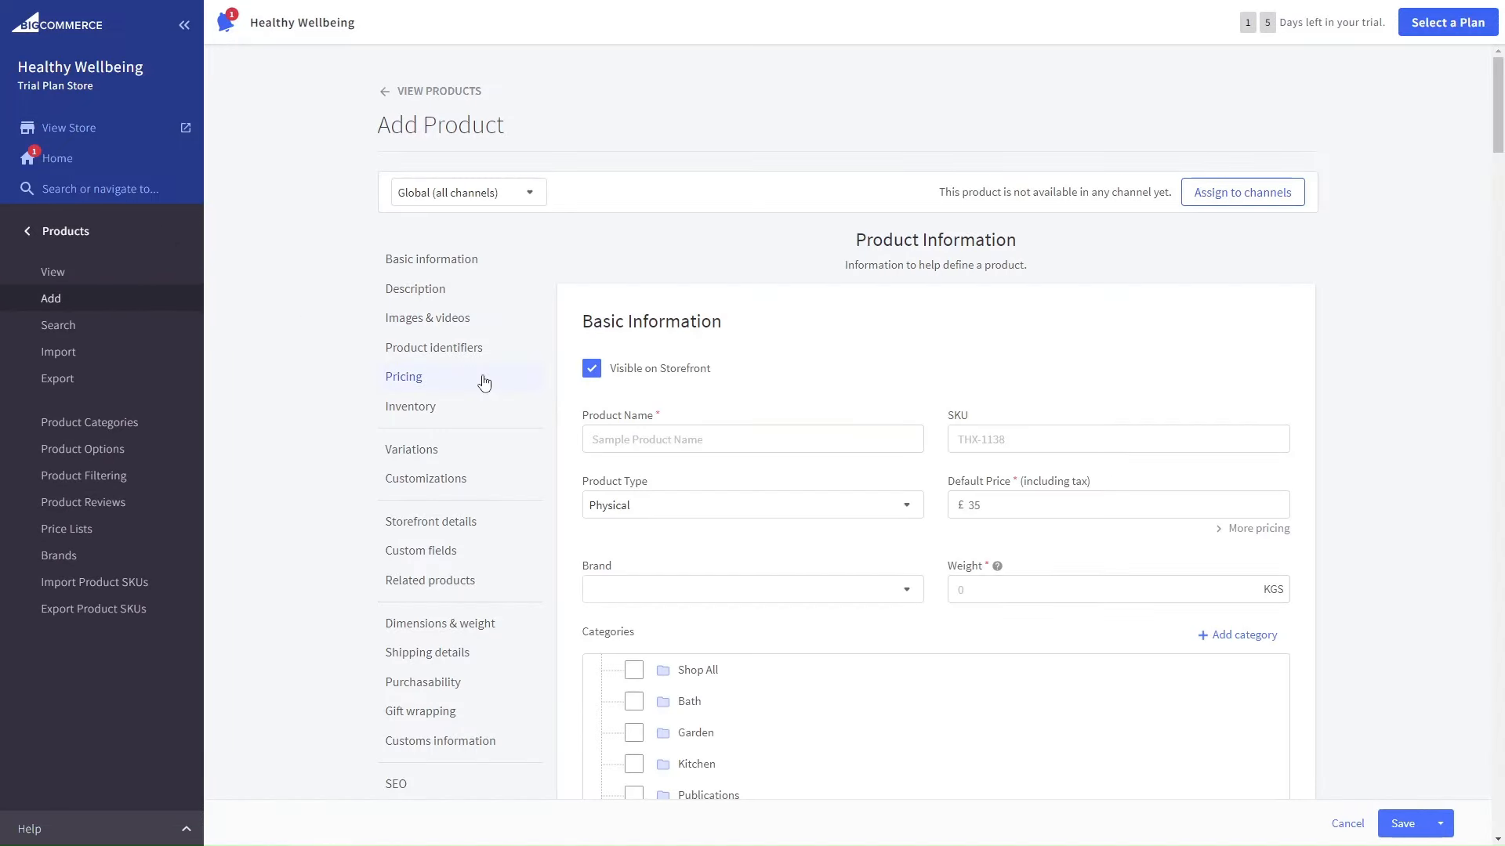
Step: Look over the basic information fields and name the product "Lavender Bath Salts", with Physical as its product type
scroll(729, 604, "down", 2)
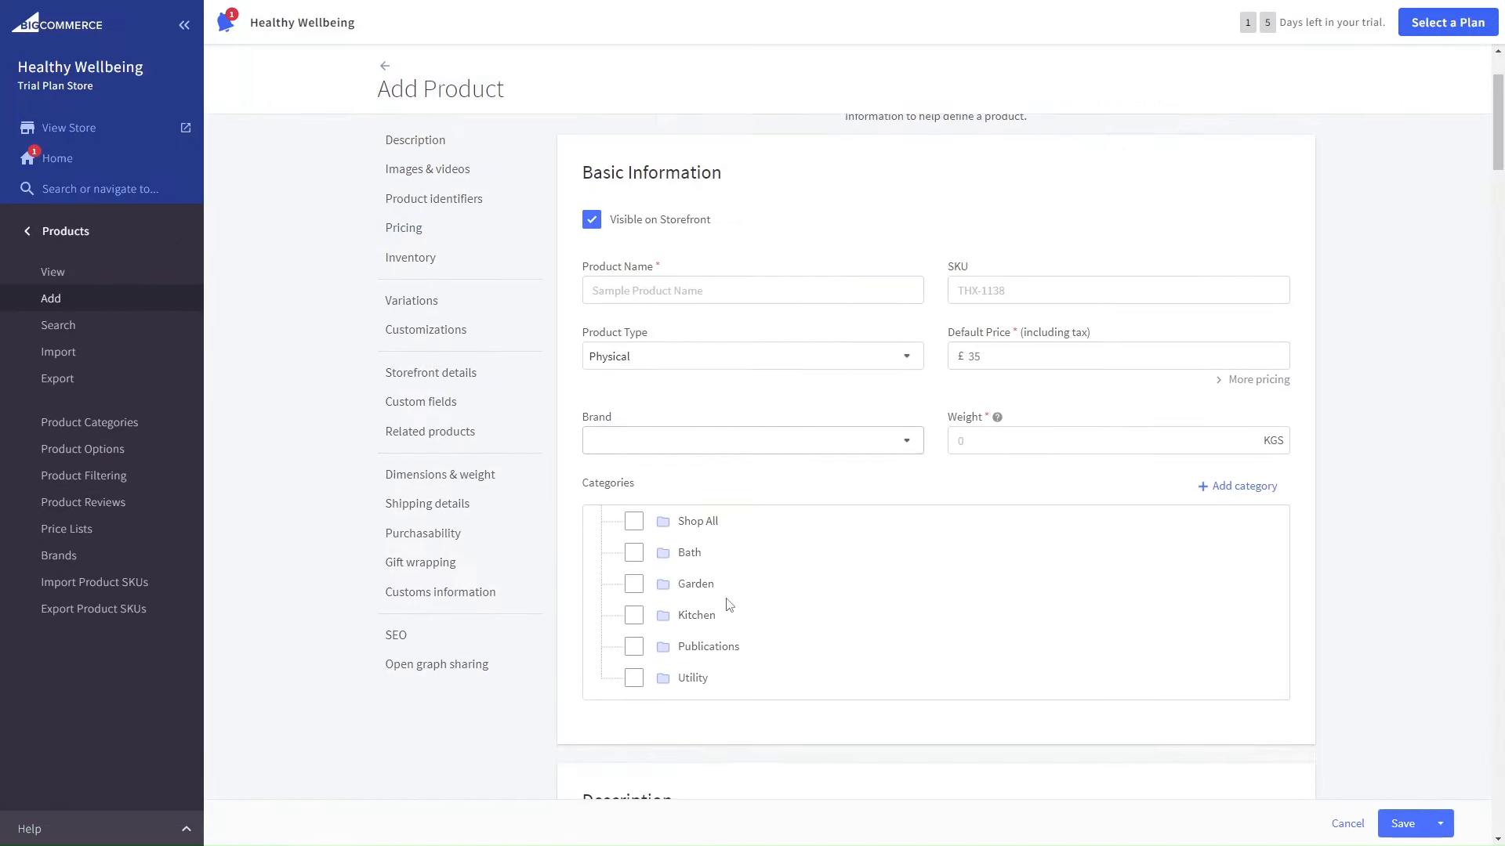
scroll(729, 605, "up", 2)
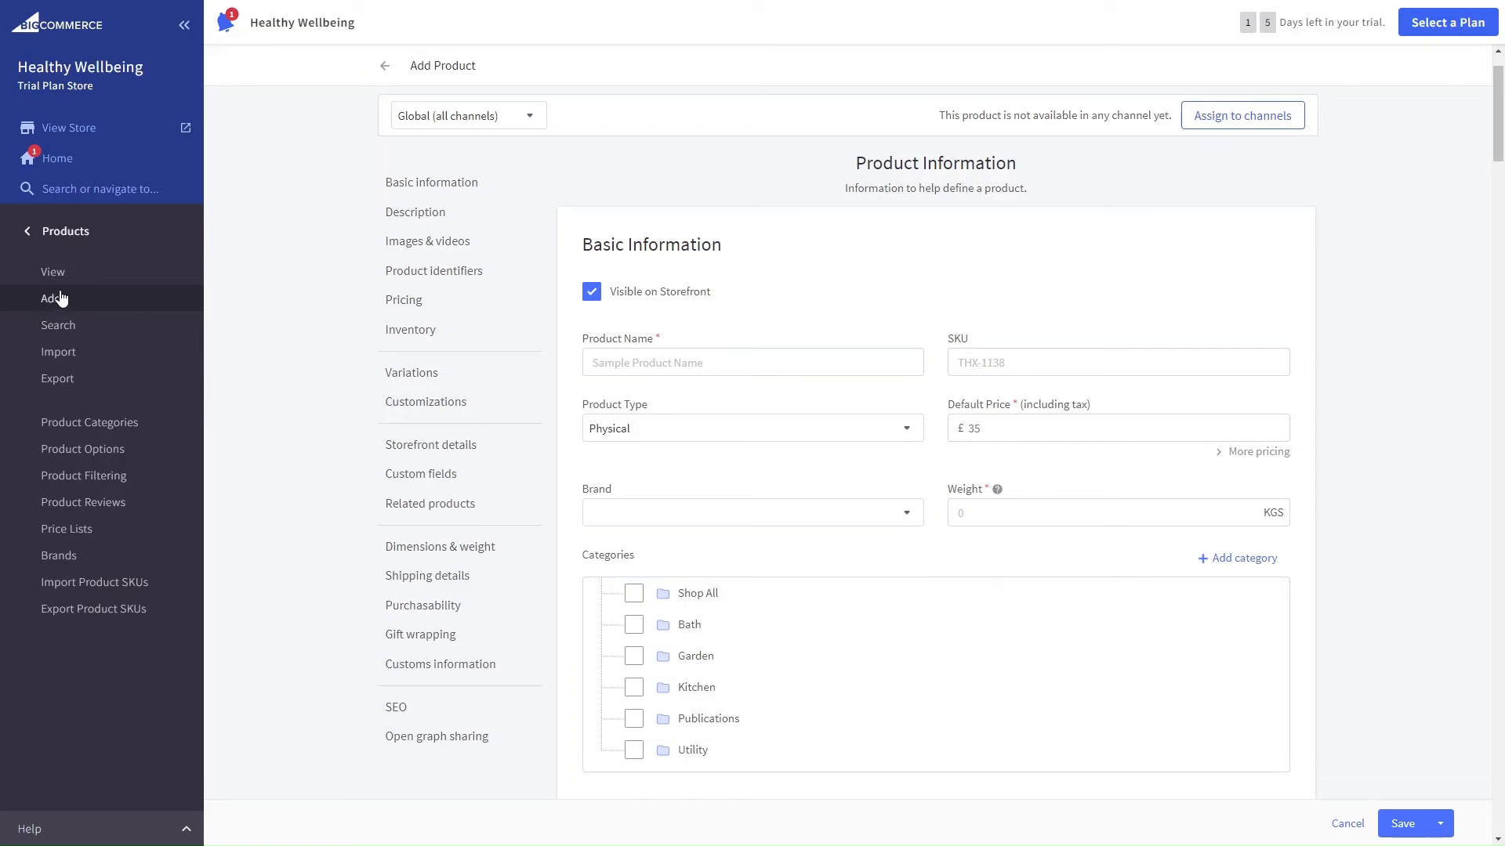
scroll(757, 395, "up", 2)
left_click(722, 449)
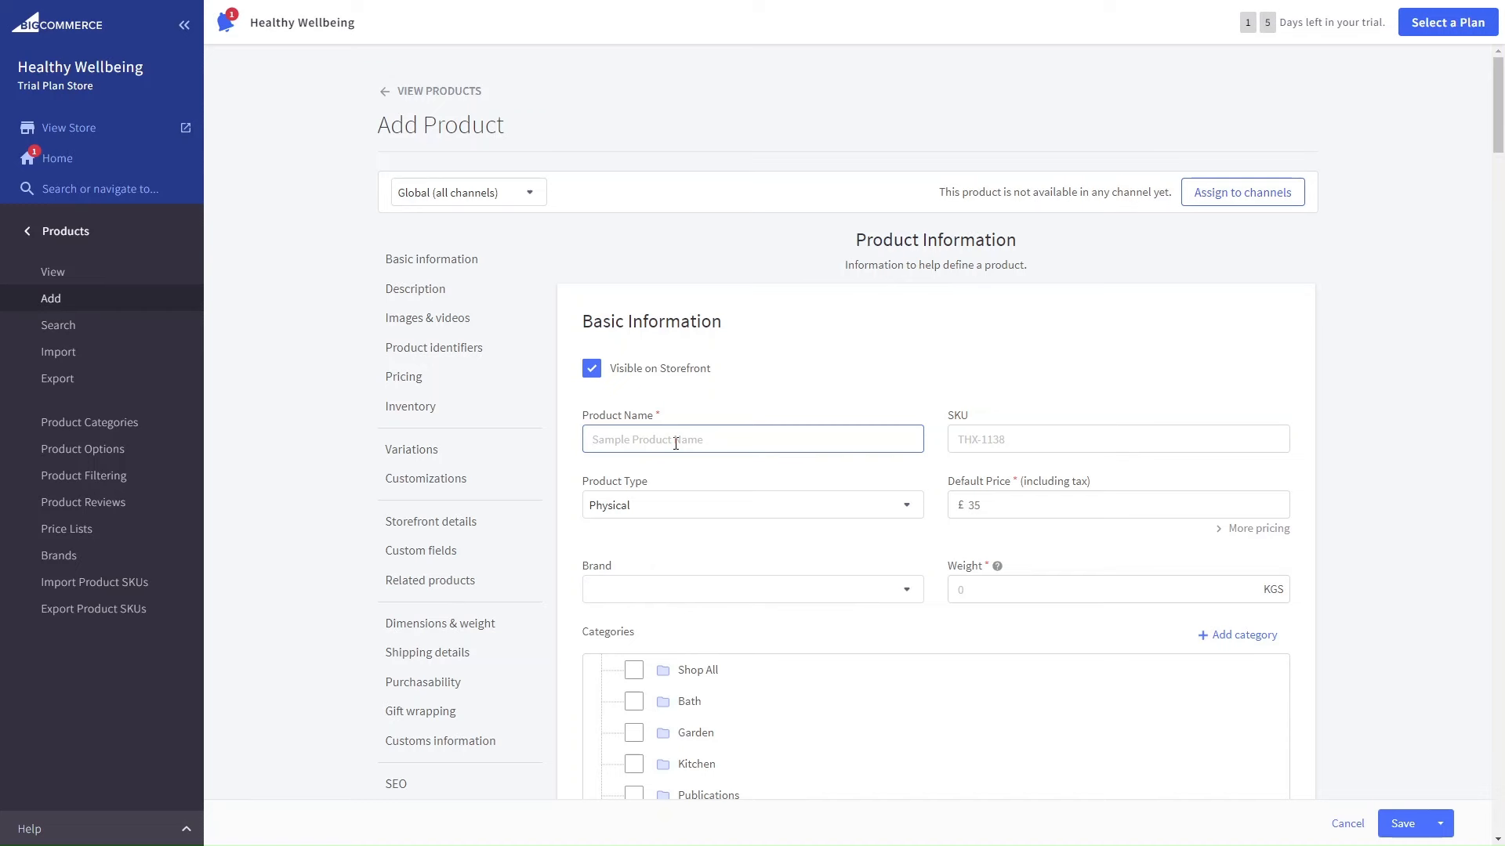
type("O")
key("BackSpace")
type("Lavender Bath")
key("BackSpace")
key("BackSpace")
key("BackSpace")
type("ath Salts")
left_click(715, 502)
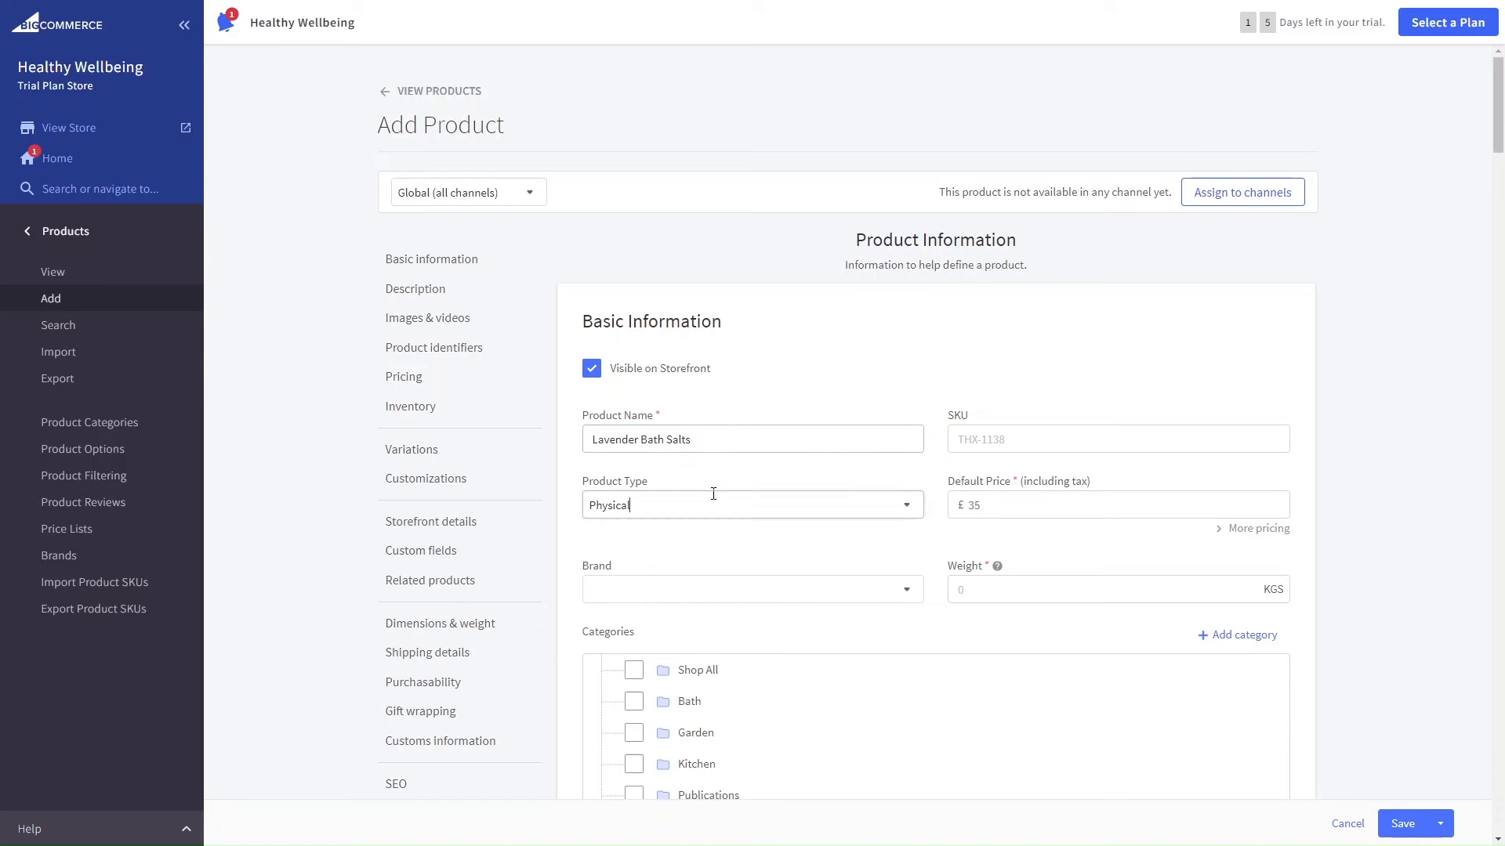
Step: Set the product's default price to £35 and its weight to 1 kg
left_click(983, 509)
type("35")
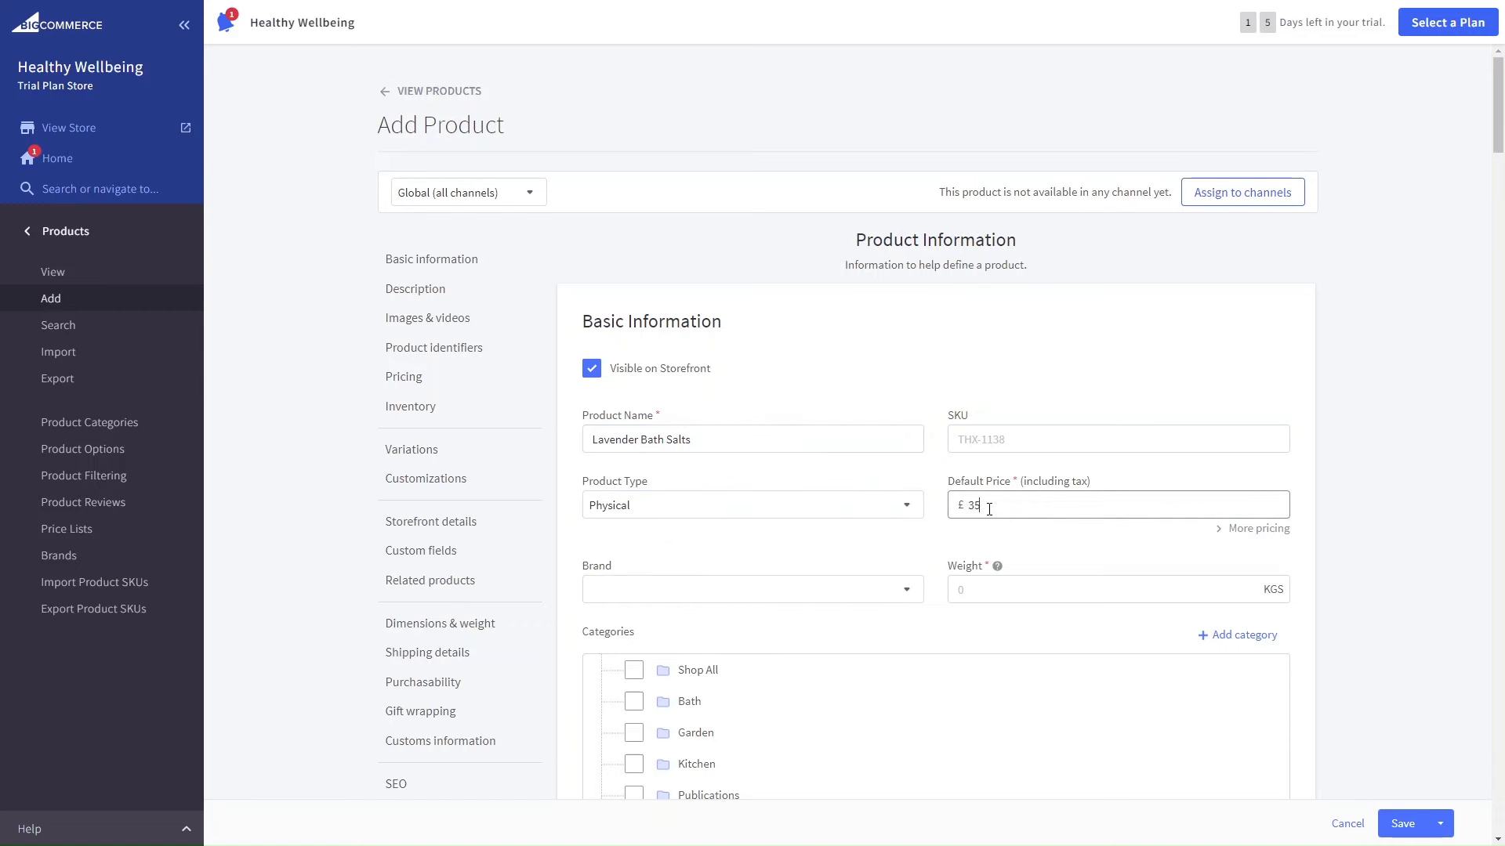
left_click(1028, 590)
type("25")
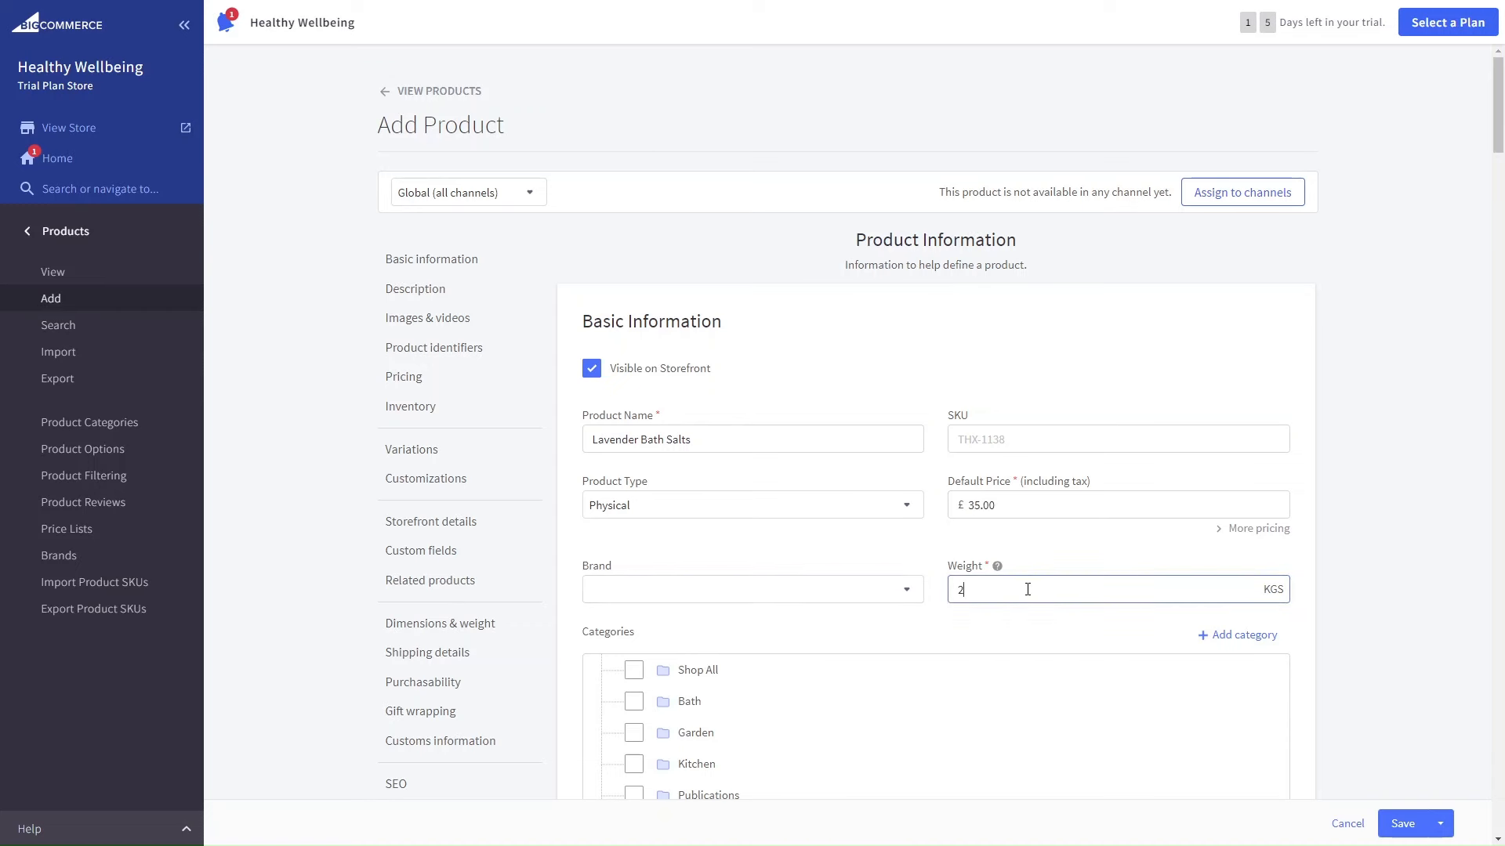
key("BackSpace")
key("BackSpace")
type("1")
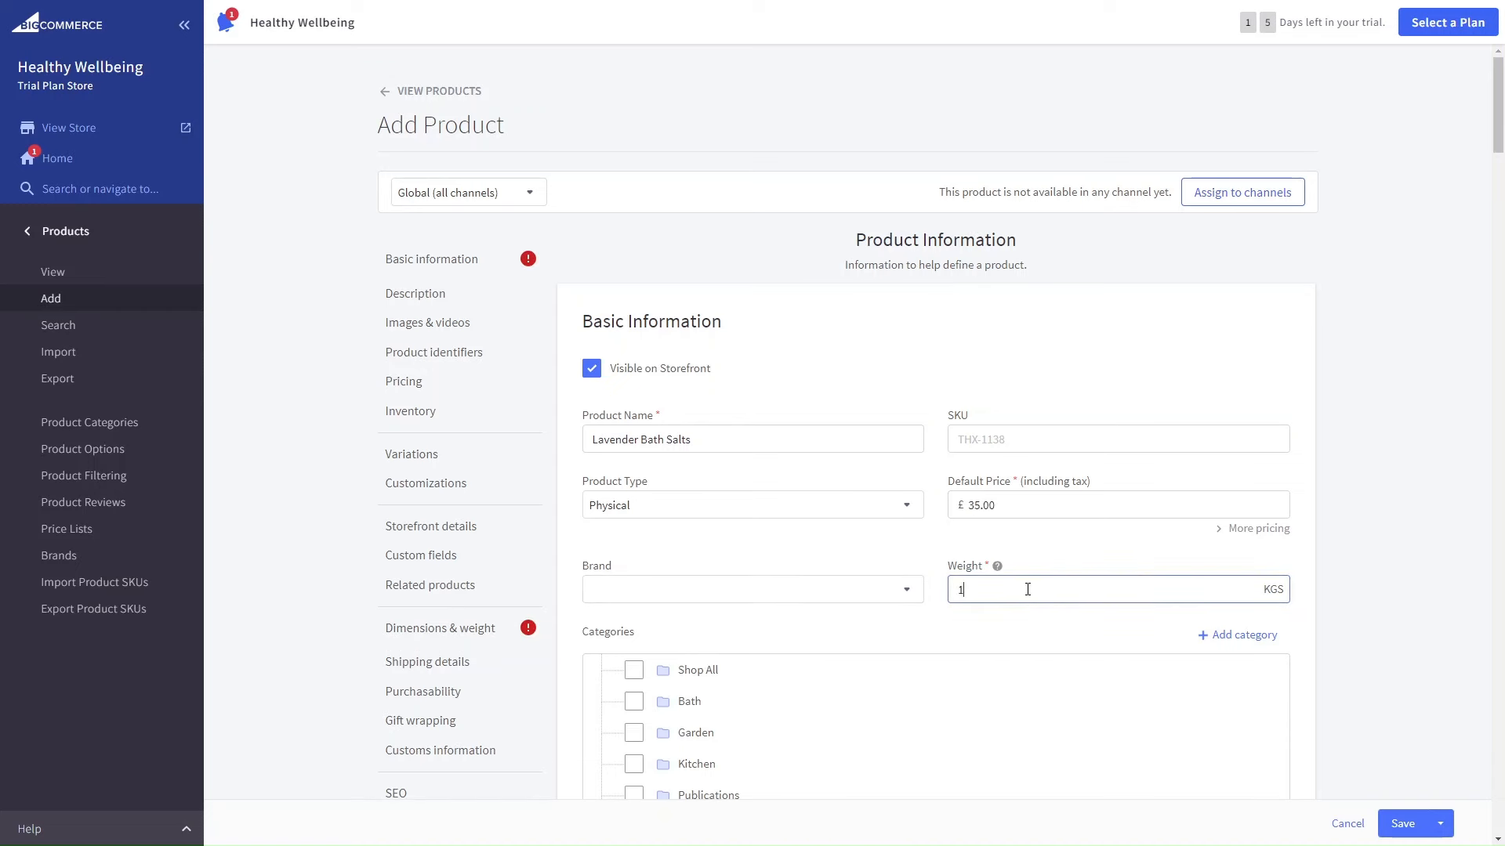
Step: Assign the product to the Bath category
scroll(764, 645, "down", 2)
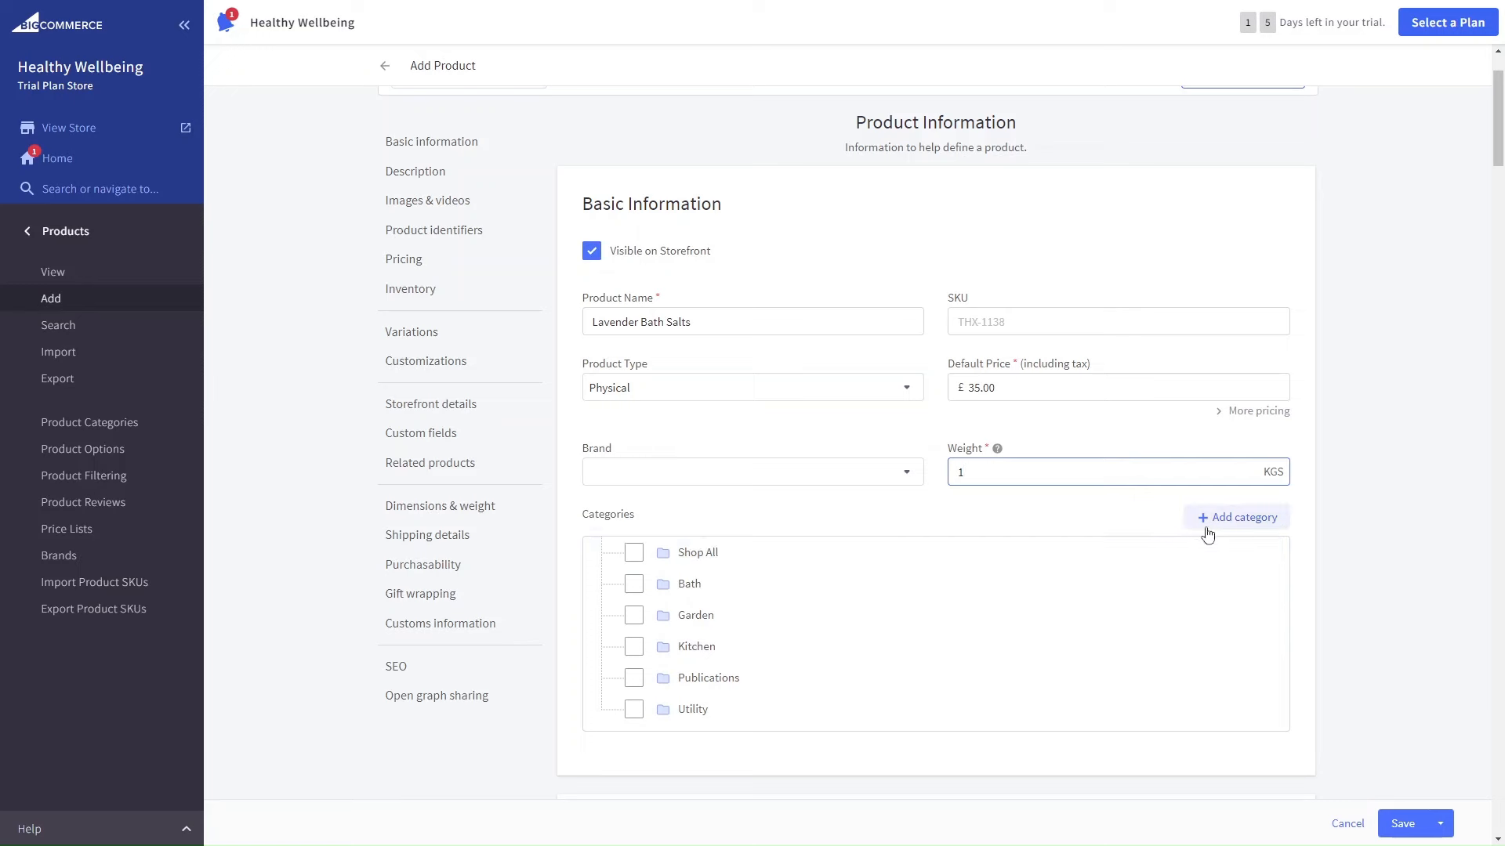
left_click(632, 586)
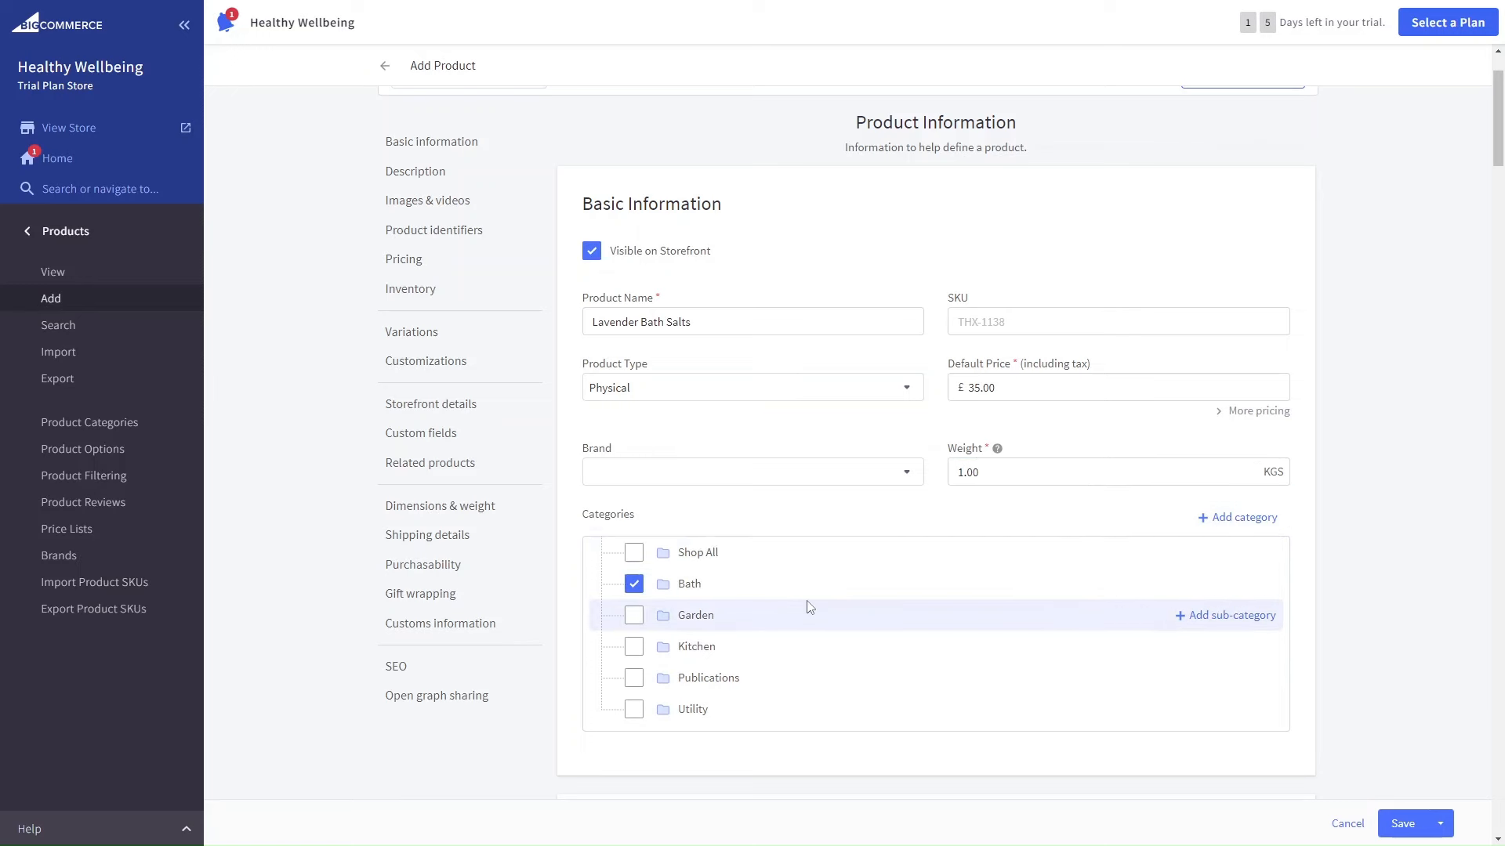
scroll(668, 425, "up", 1)
scroll(667, 425, "up", 2)
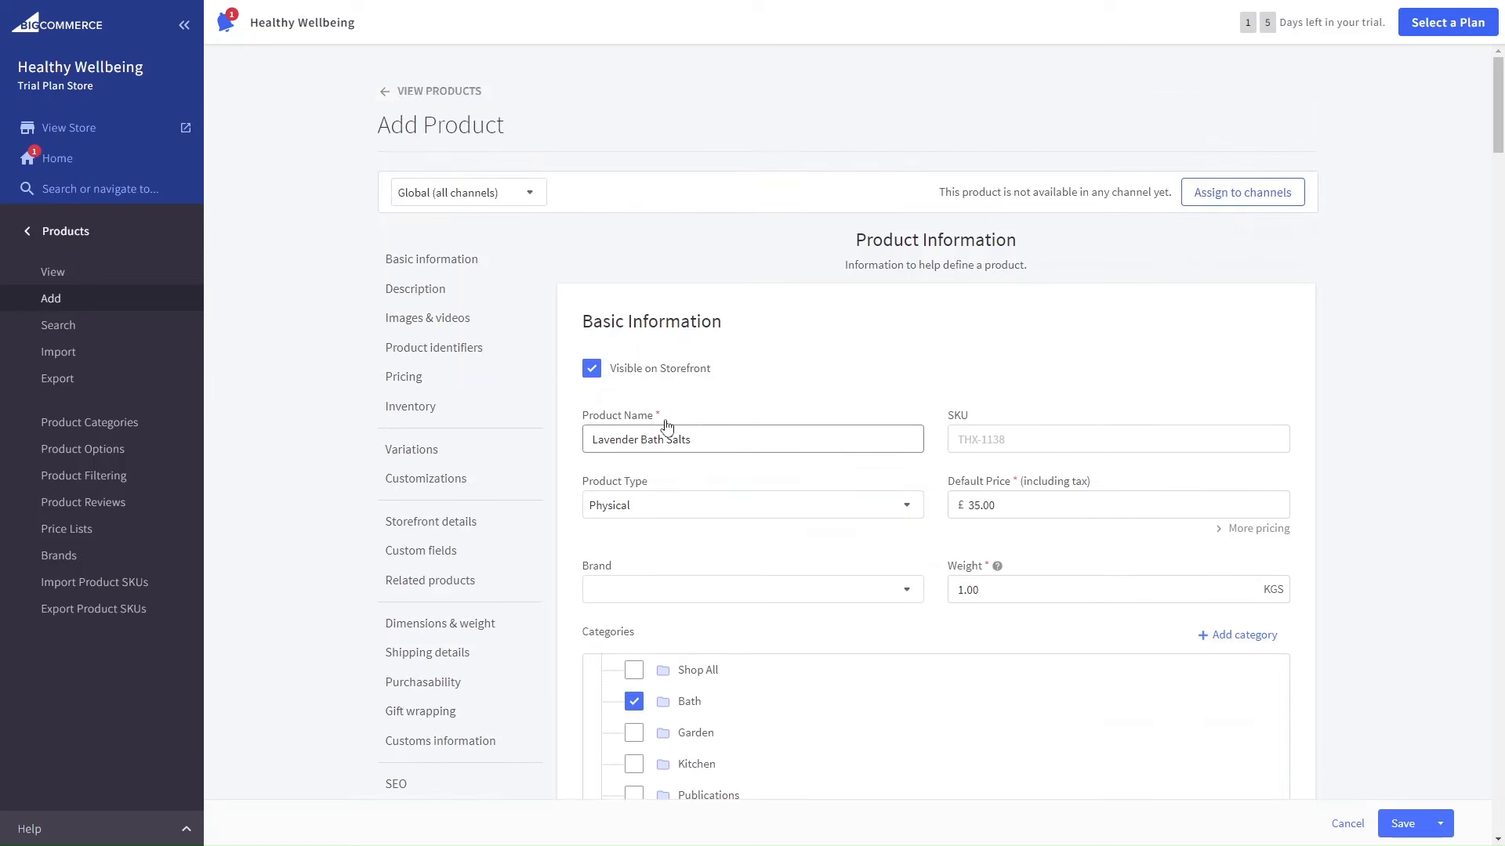
Step: Replace the first word of the product name so that it reads "Relaxing Bath Salts"
left_click(446, 288)
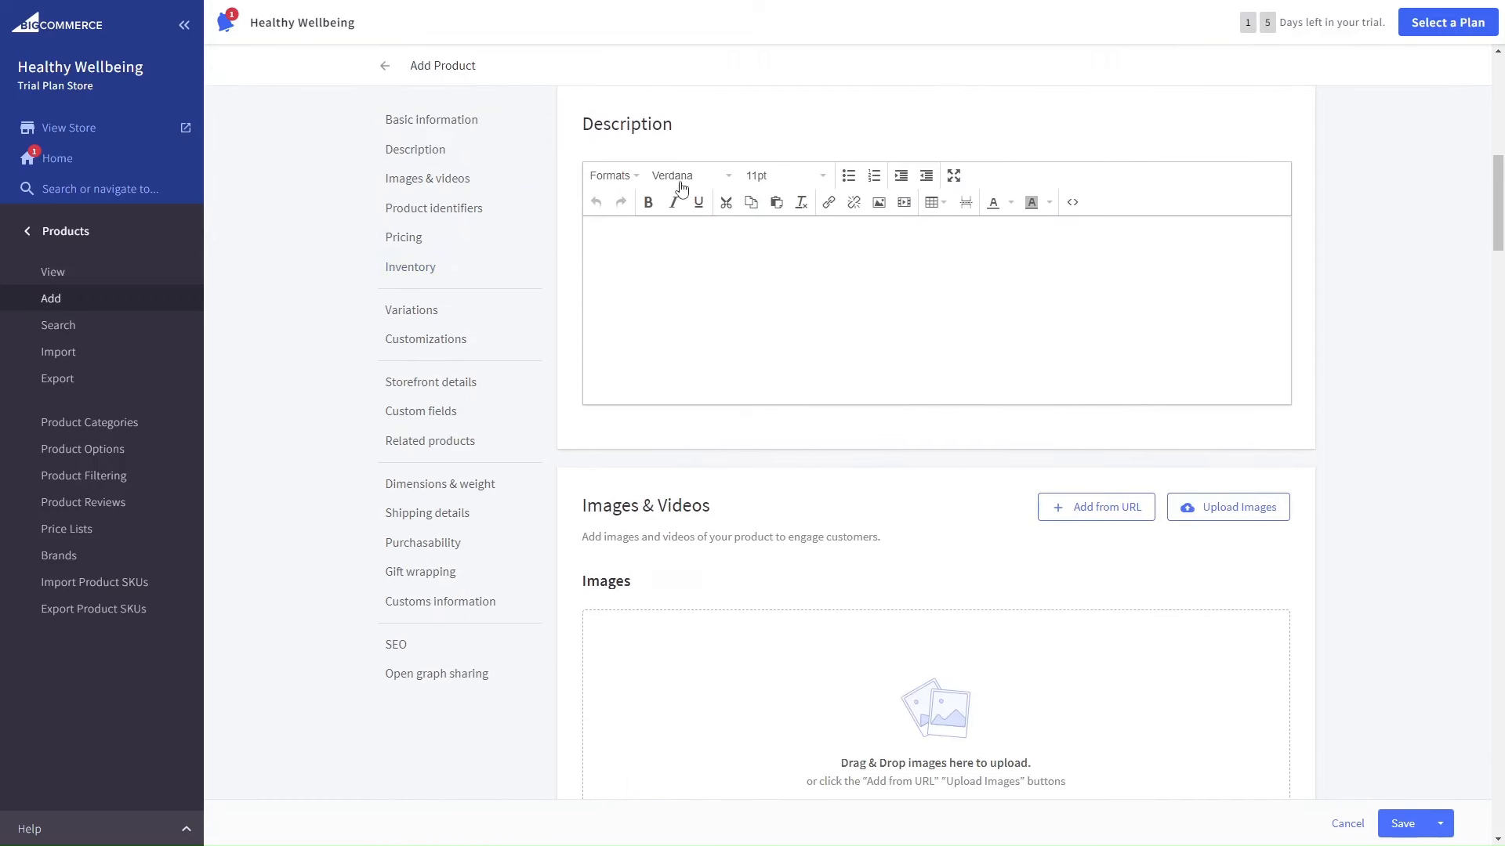
scroll(656, 303, "down", 8)
scroll(662, 471, "down", 6)
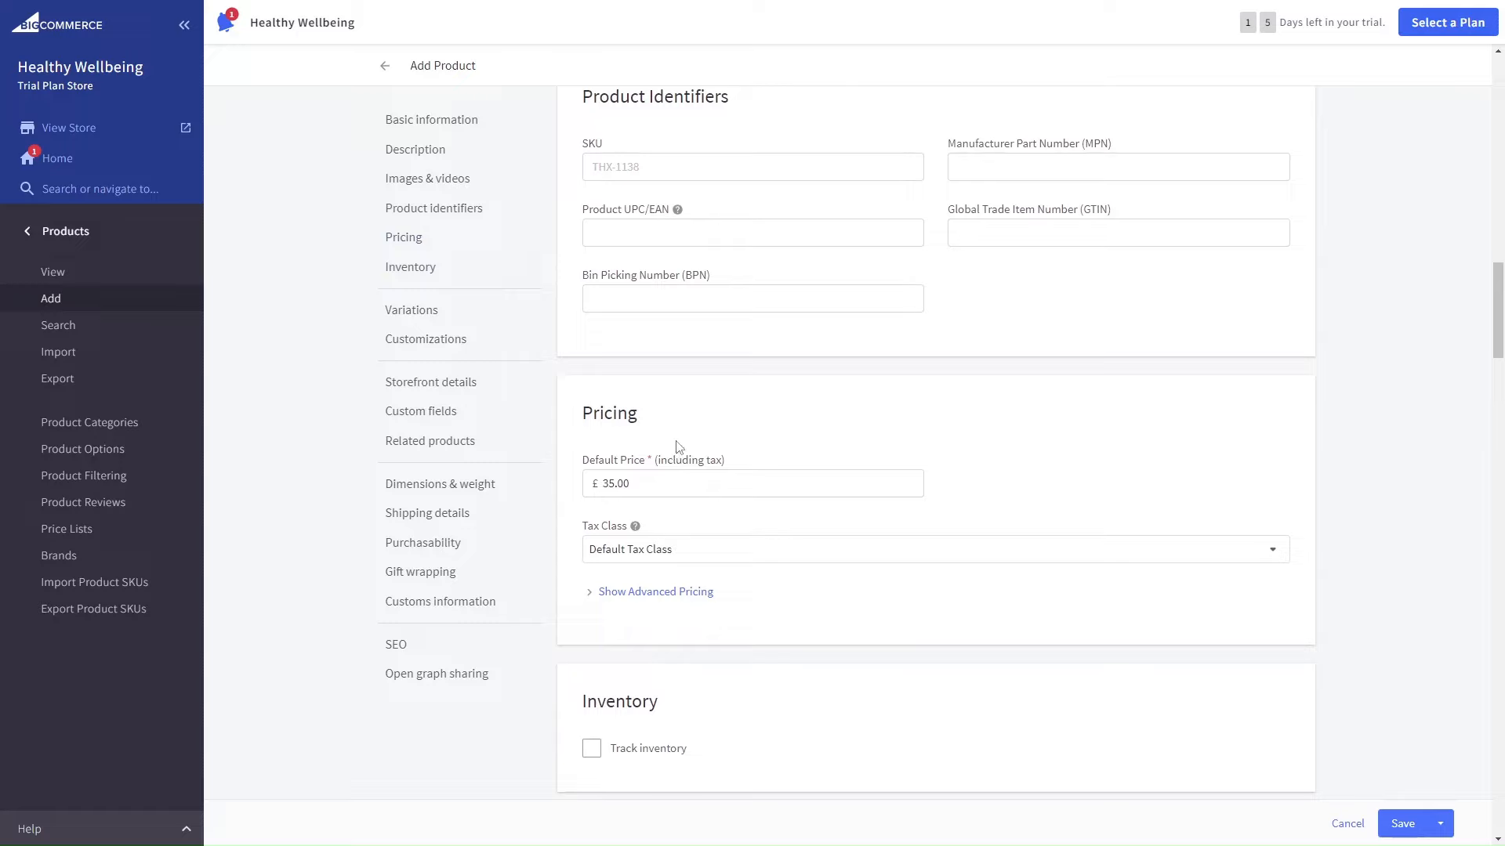
scroll(703, 469, "down", 10)
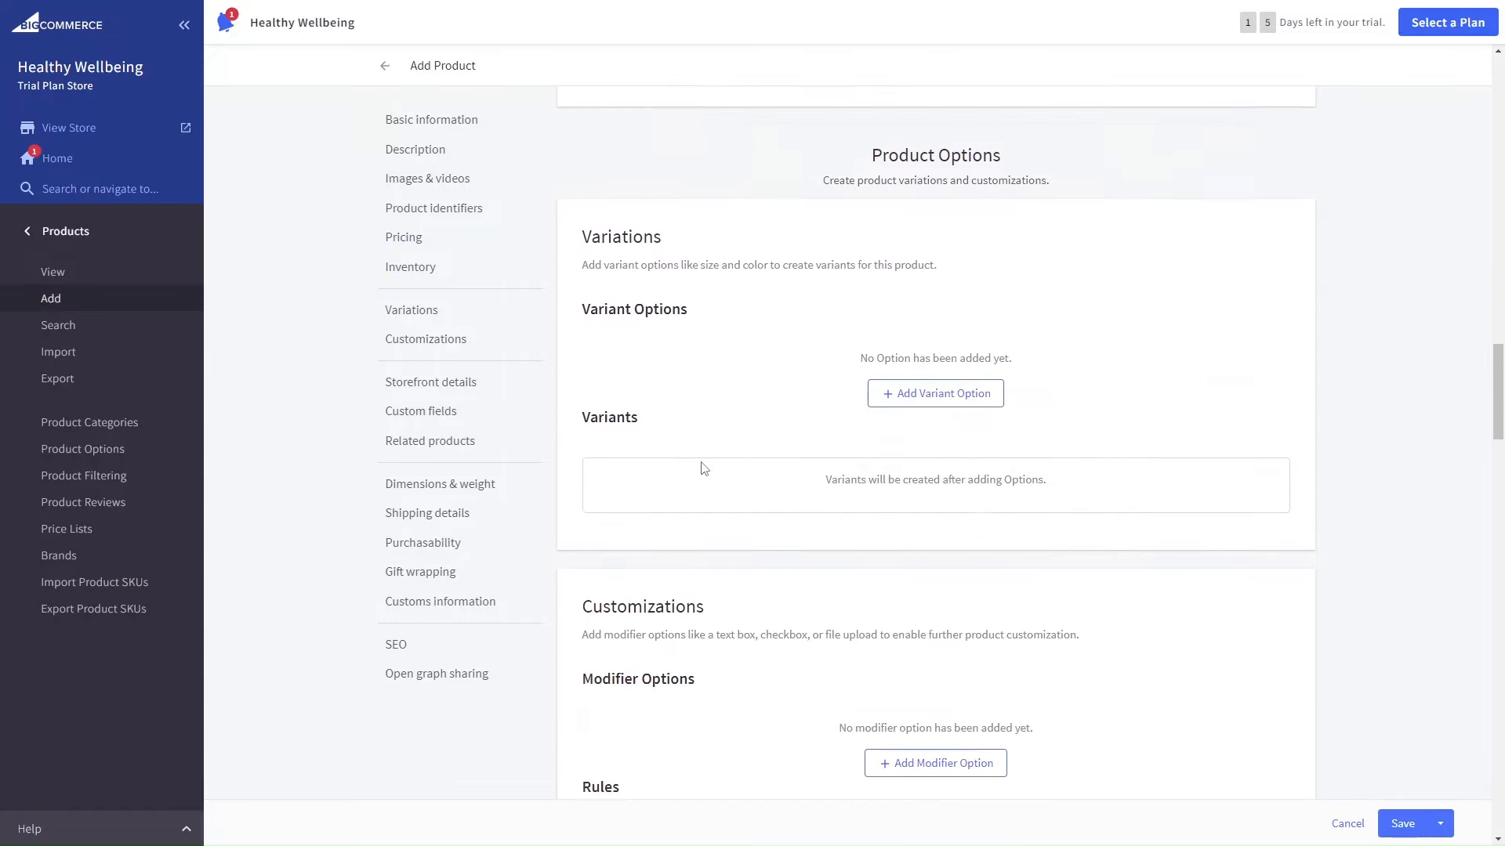
scroll(703, 468, "up", 20)
scroll(703, 469, "up", 3)
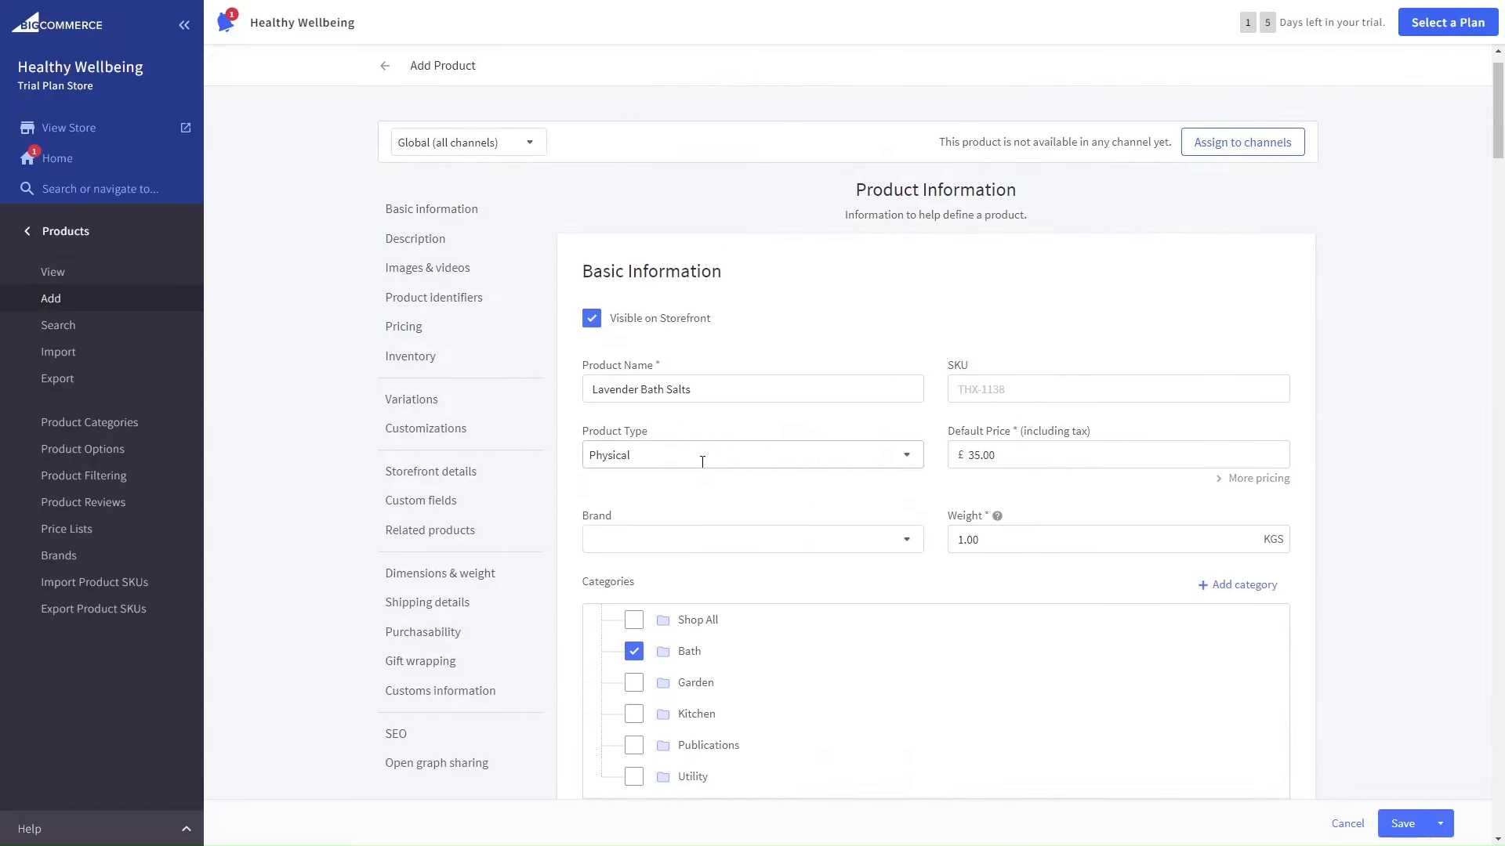
scroll(702, 462, "down", 3)
double_click(609, 199)
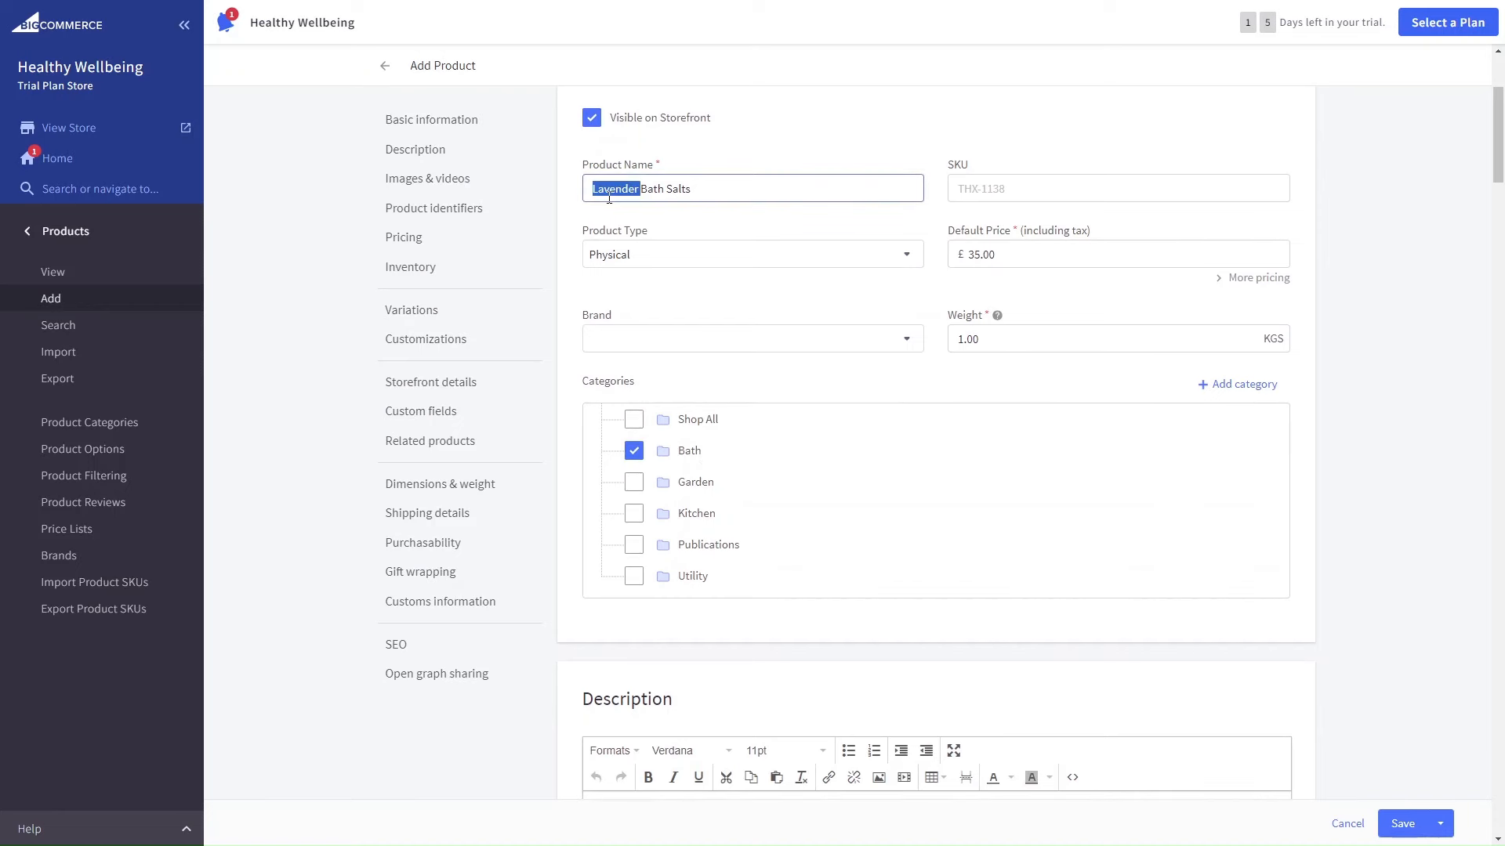
type("Relaxing")
Step: Add a product description headed "Indulge in a Tranquil Oasis with Our Relaxing Bath Salts", followed by a paragraph about the soothing minerals and essential oils
scroll(776, 460, "down", 6)
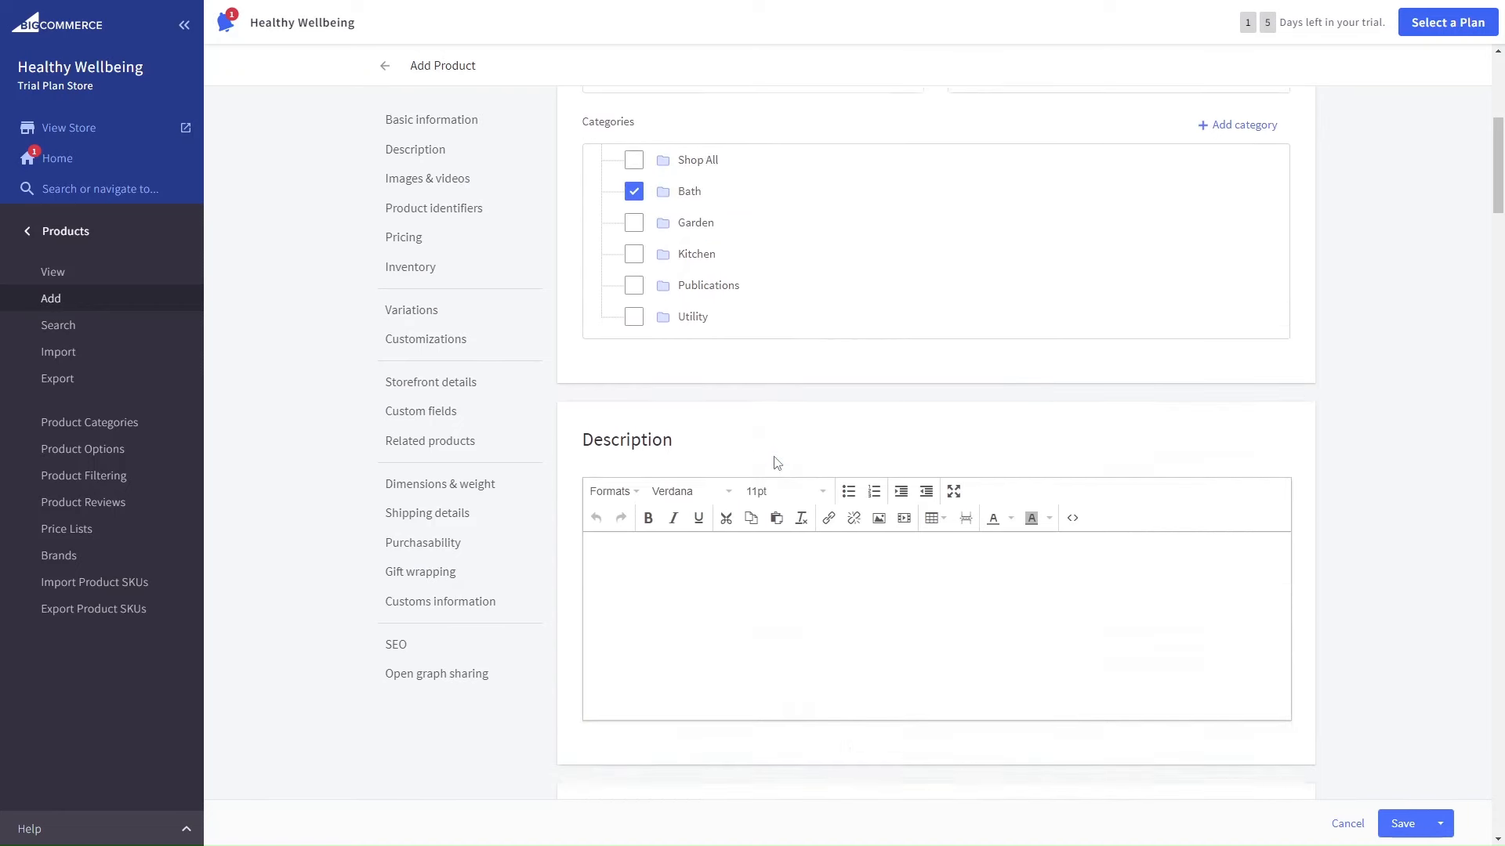
left_click(737, 413)
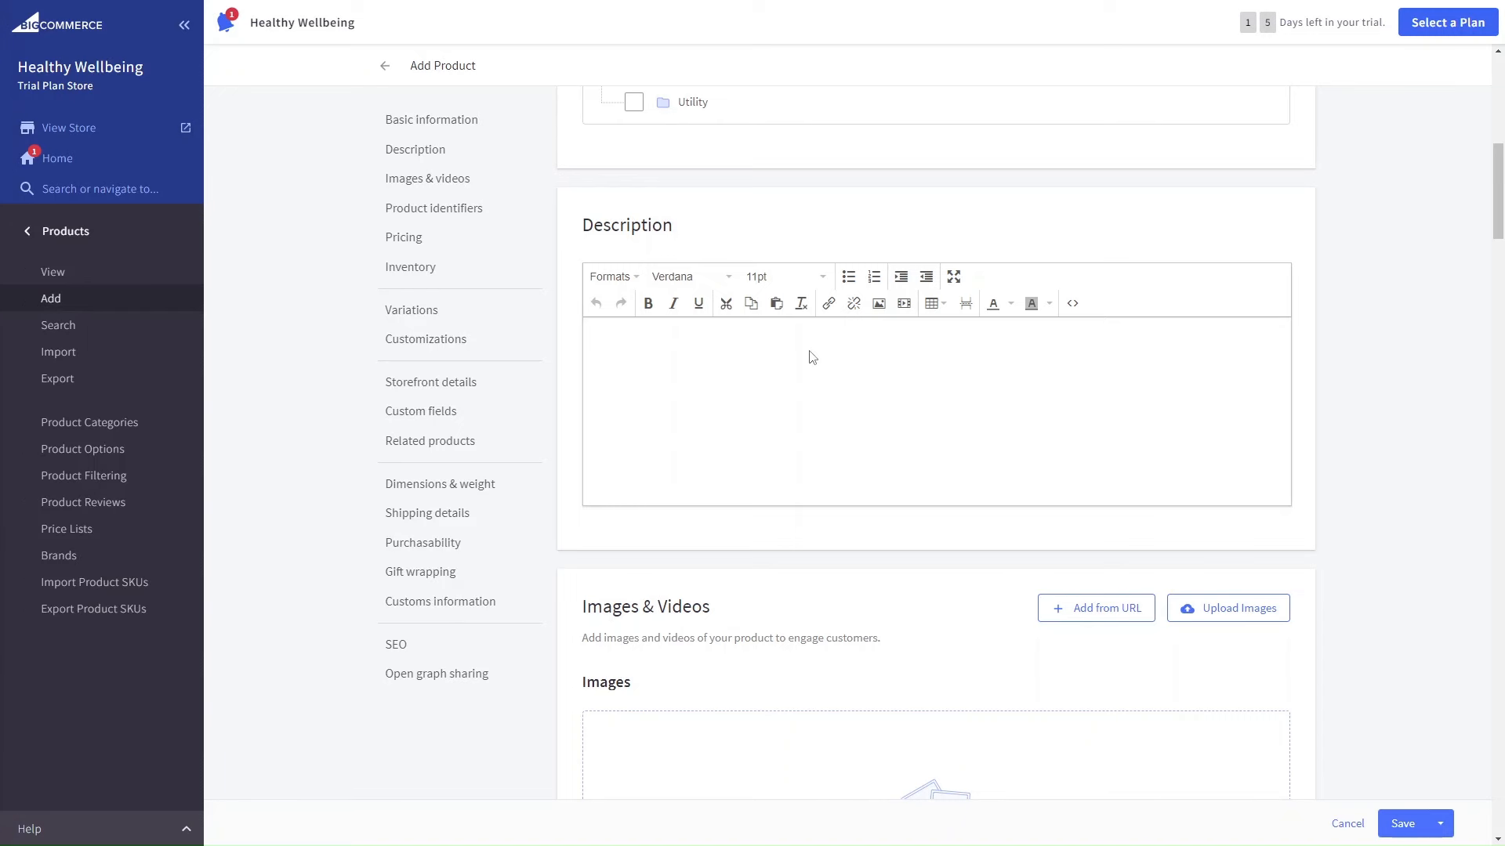
type("Indulge in a Tranquil Oasis with Our Relaxing Bath Salts Immerse yourself in a blissful haven of tranquility with our luxurious Relaxing Bath Salts, crafted to soothe your senses and dissolve away the stresses of the day. Infused with a calming blend of natural minerals and essential oils, these bath salts offer a transformative experience that will leave you feeling refreshed, rejuvenated, and ready to embrace the serenity of relaxation.")
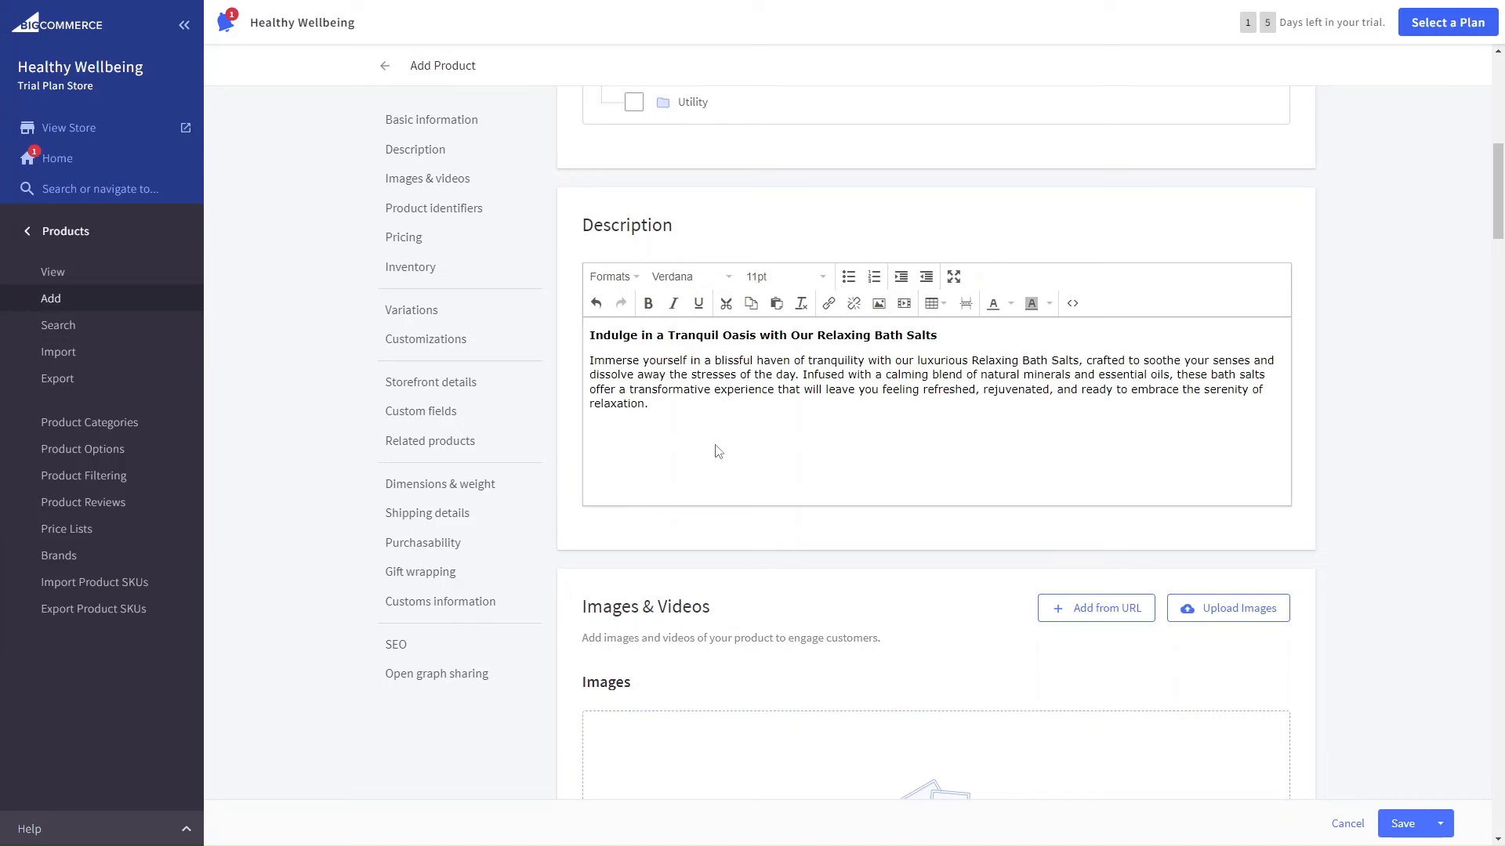
scroll(714, 451, "down", 5)
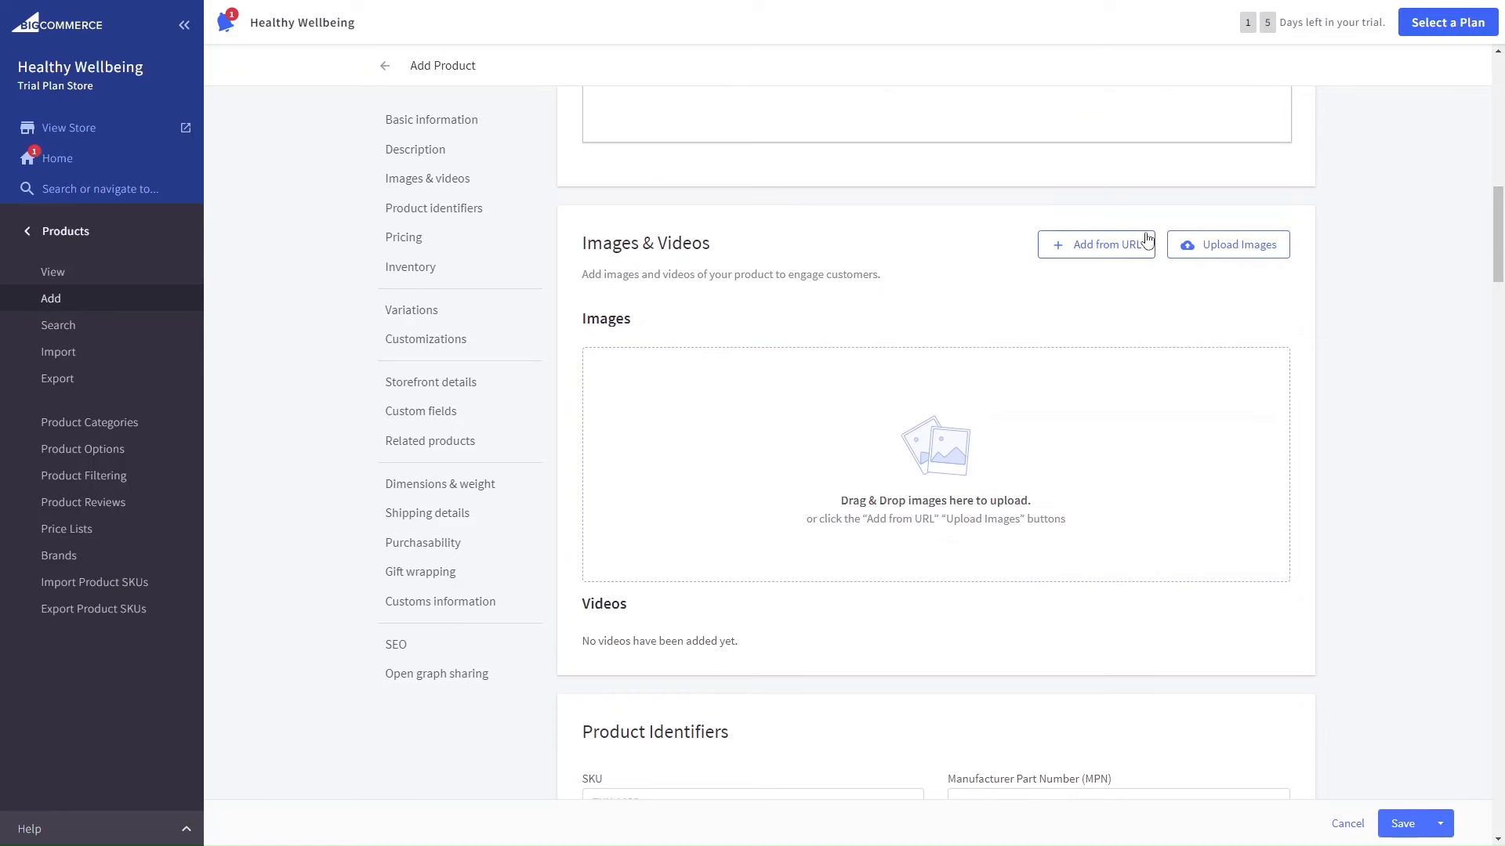
left_click(1222, 255)
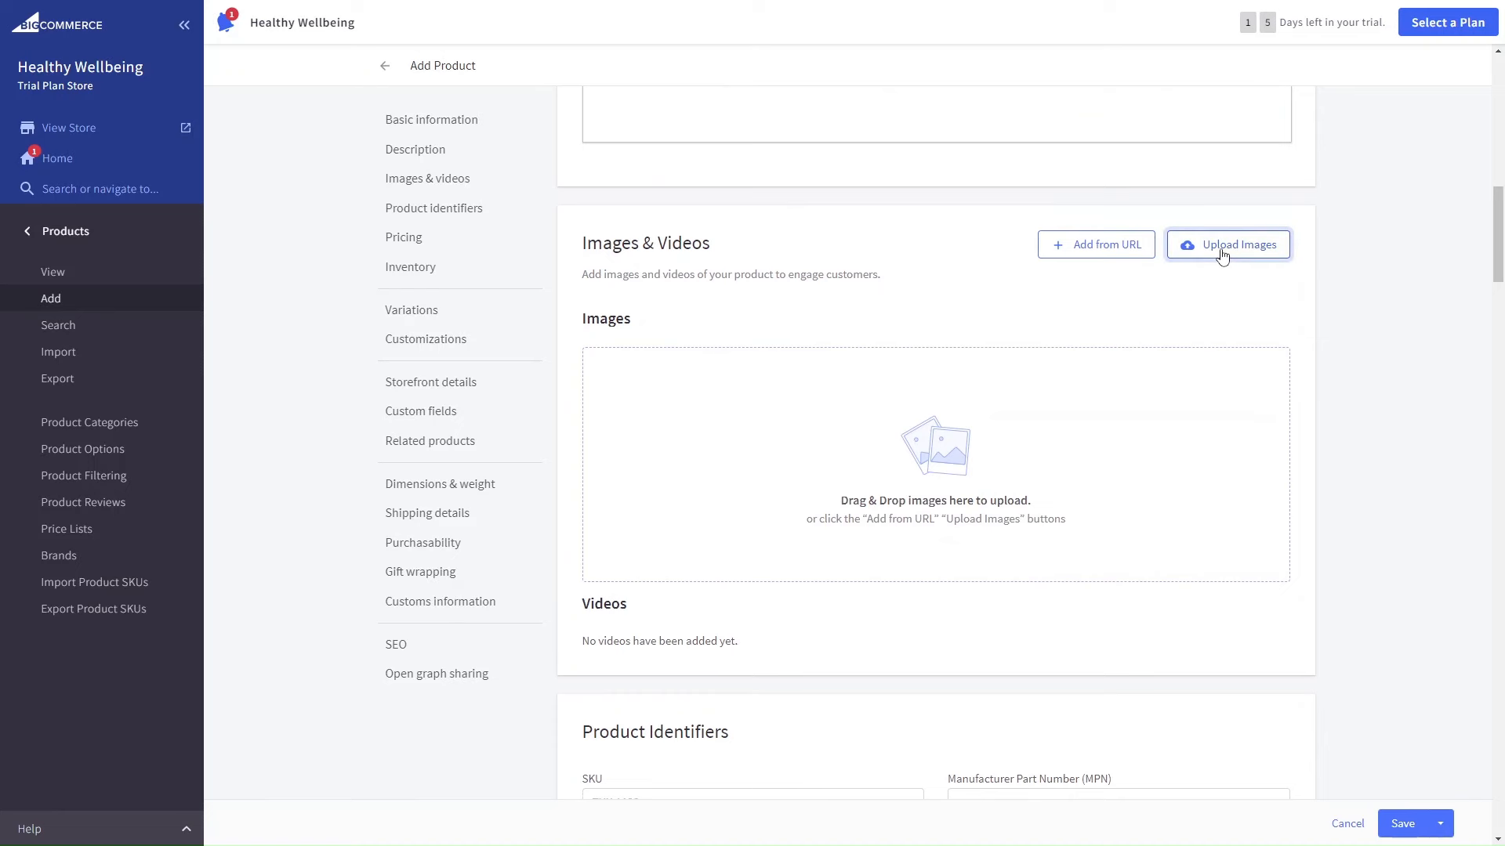
scroll(688, 286, "down", 1)
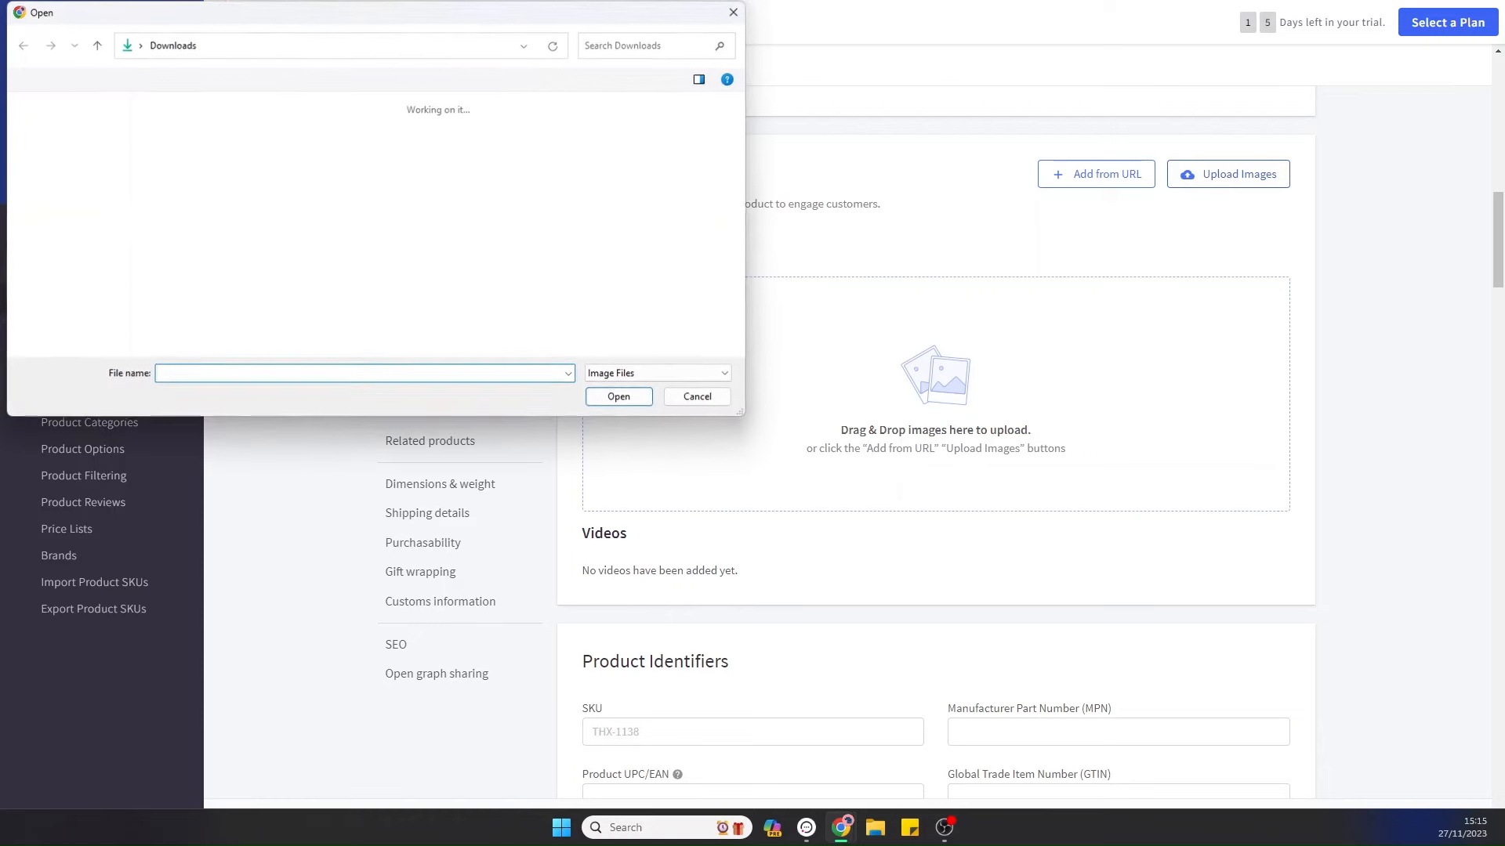
left_click(701, 398)
Step: Try inventory tracking on the product level with a stock of 55, and switch the tracking off again
scroll(733, 544, "down", 7)
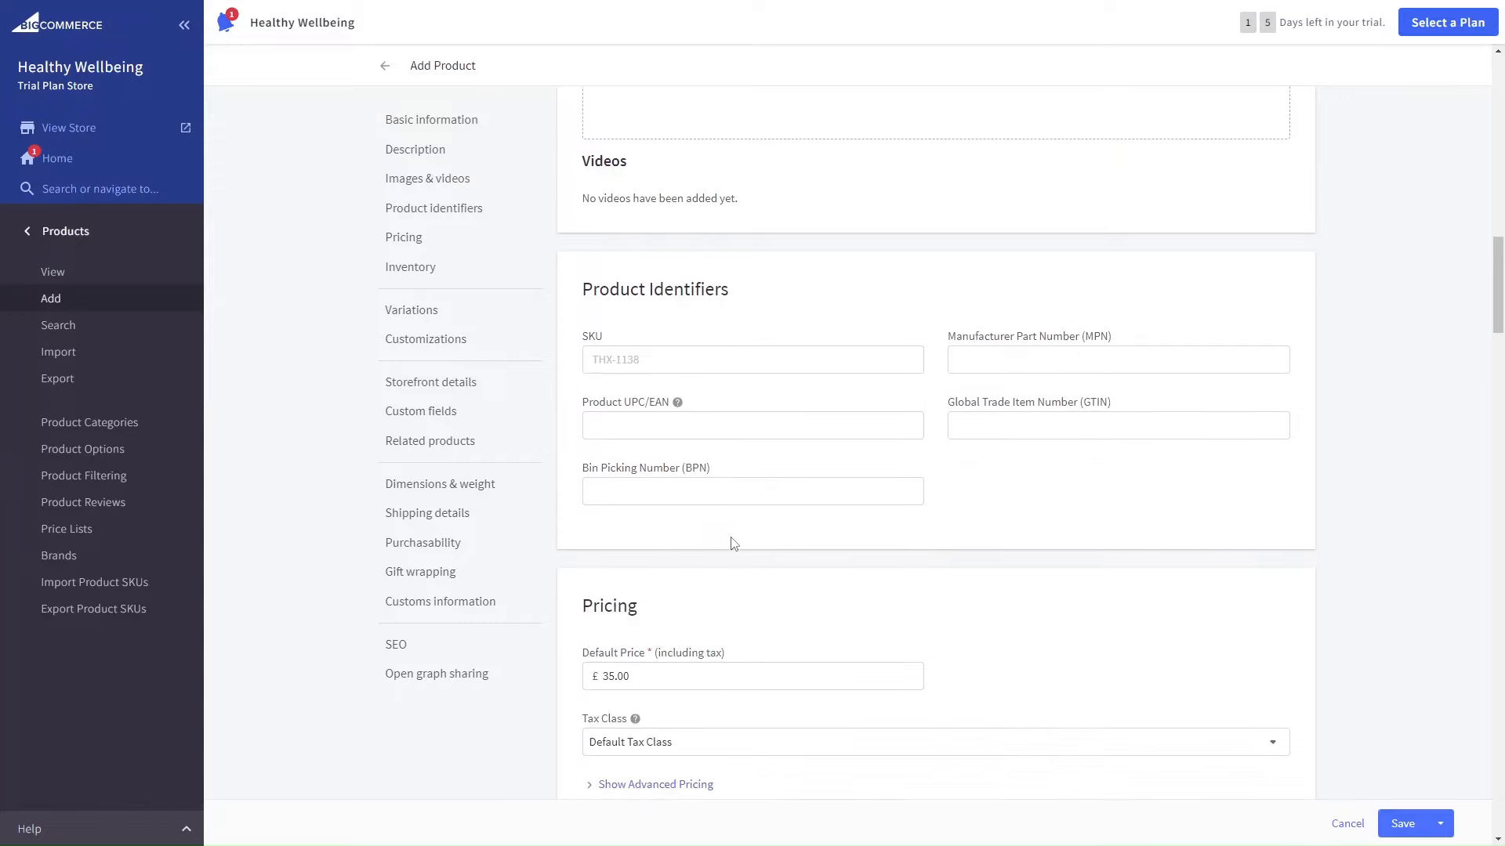
scroll(712, 513, "down", 8)
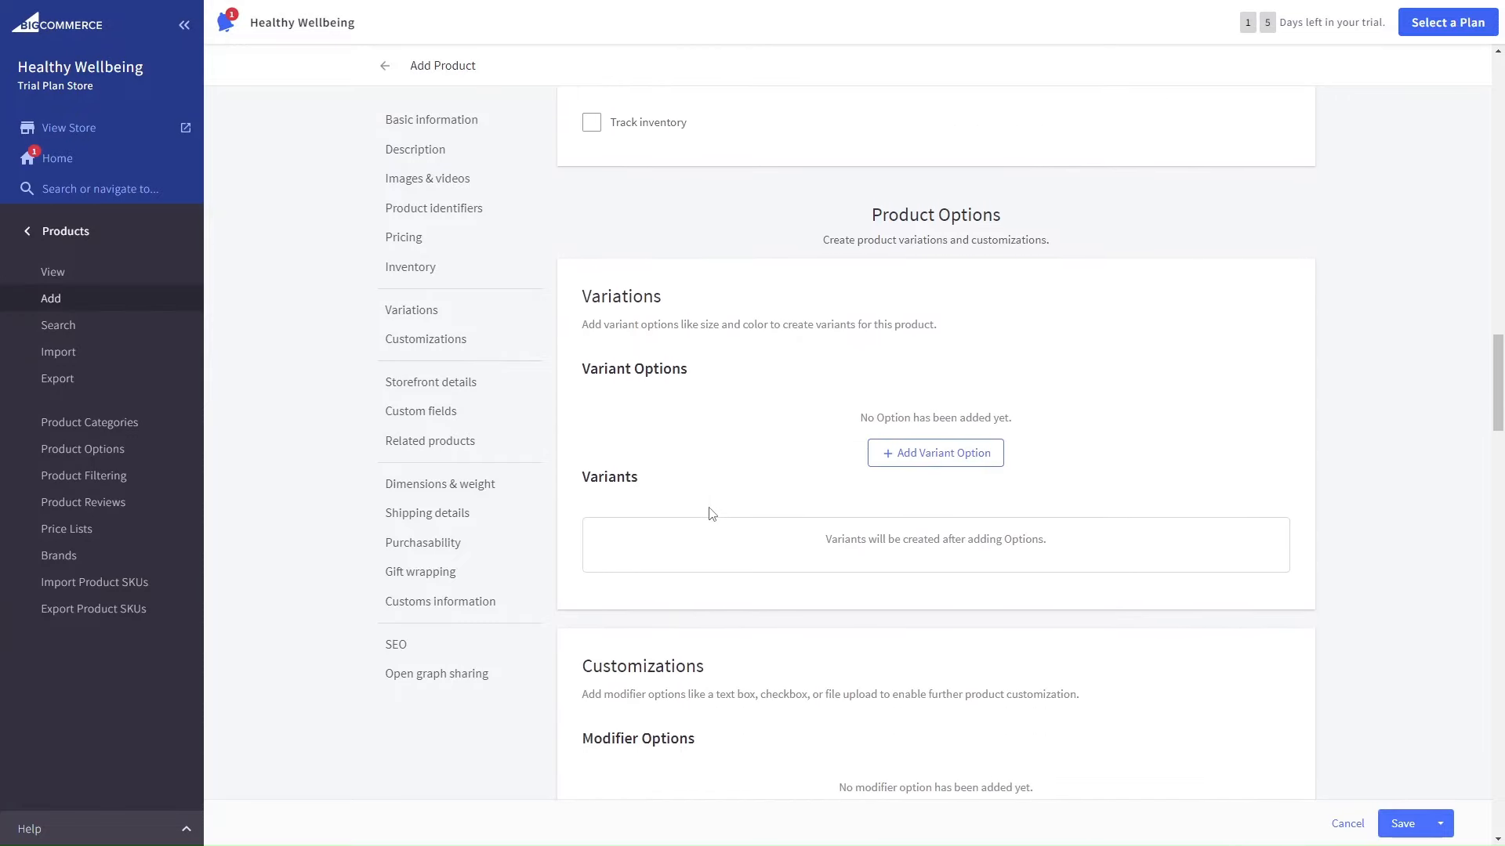
left_click(591, 123)
scroll(633, 286, "up", 2)
left_click(605, 421)
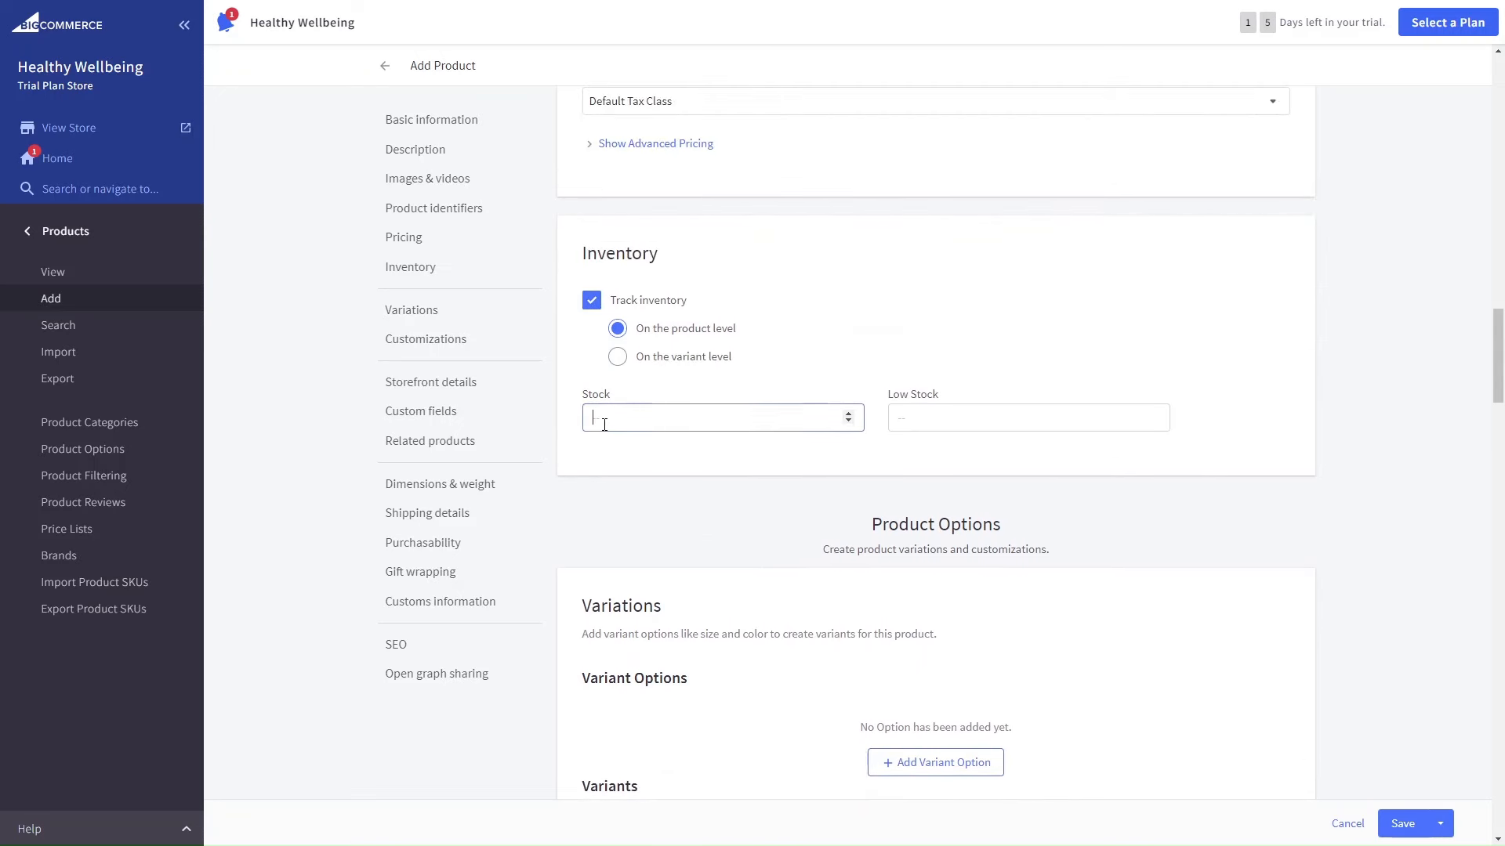
type("55")
left_click(778, 468)
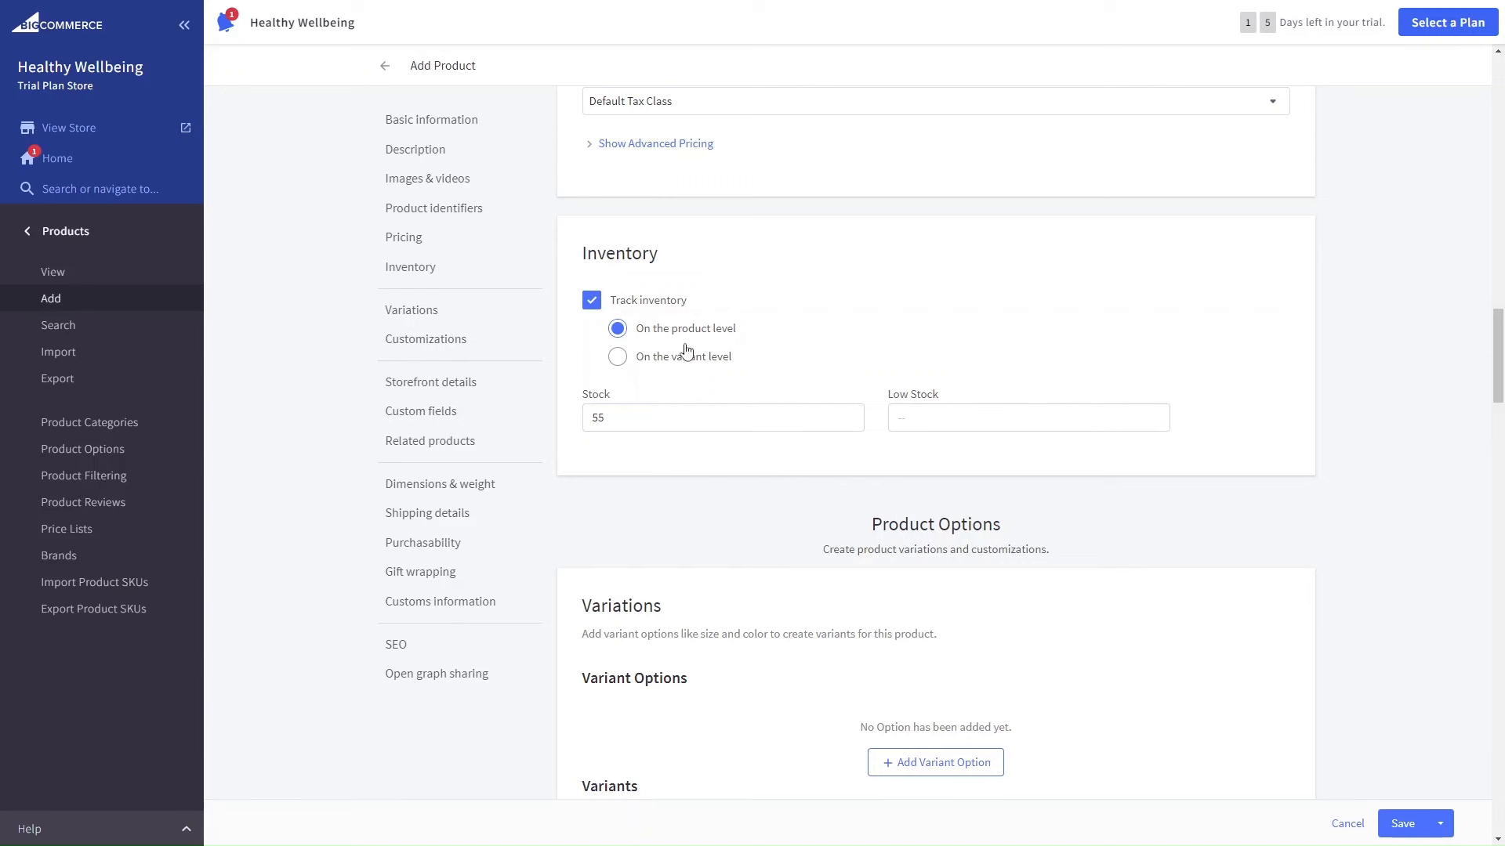
left_click(590, 300)
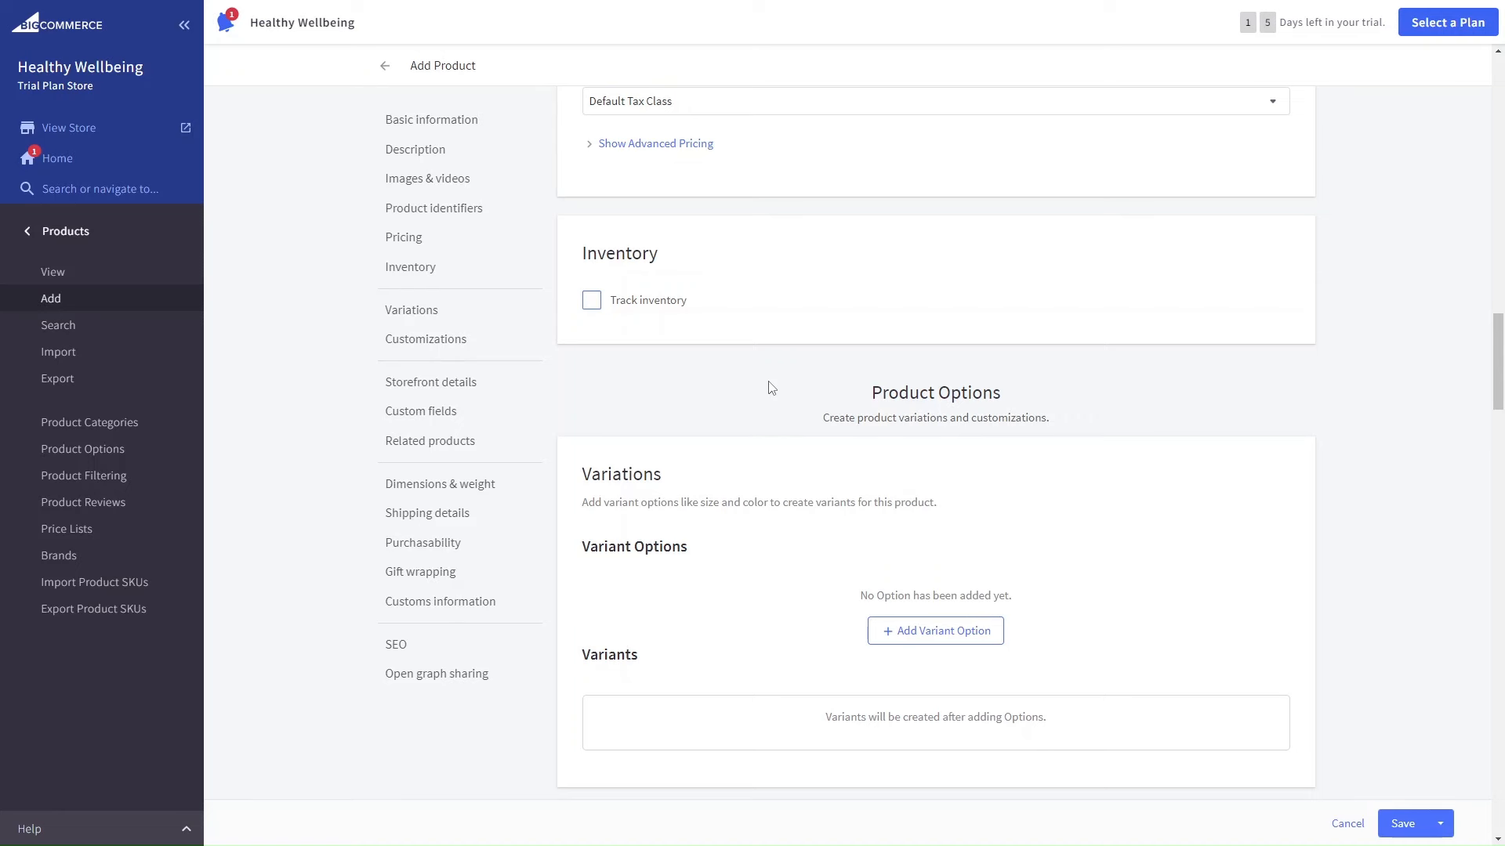
Step: Add a variant option named "Scent" with Radio Buttons as its type
scroll(771, 388, "down", 3)
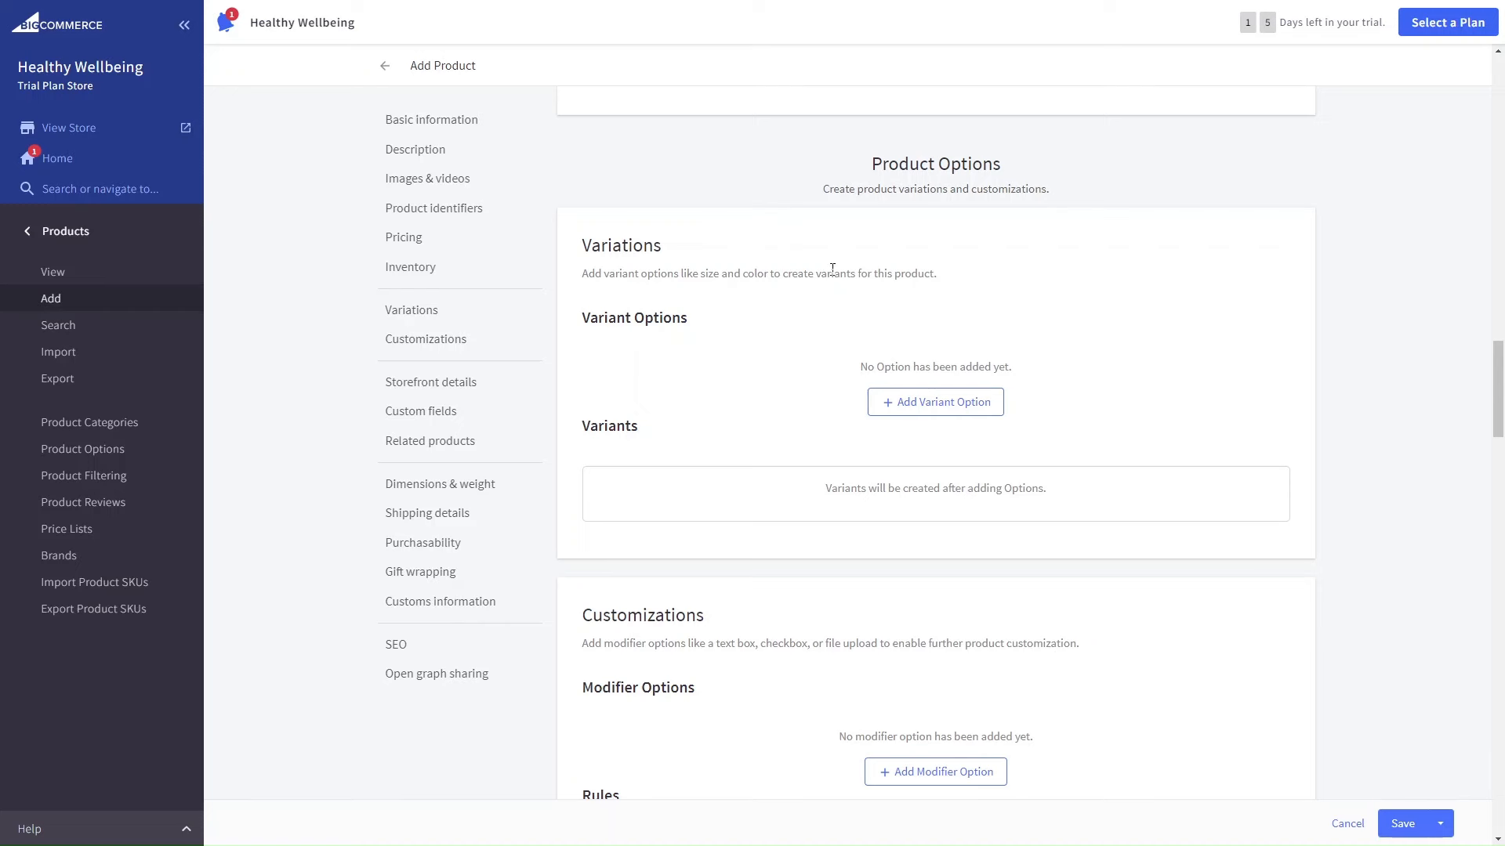
left_click(898, 408)
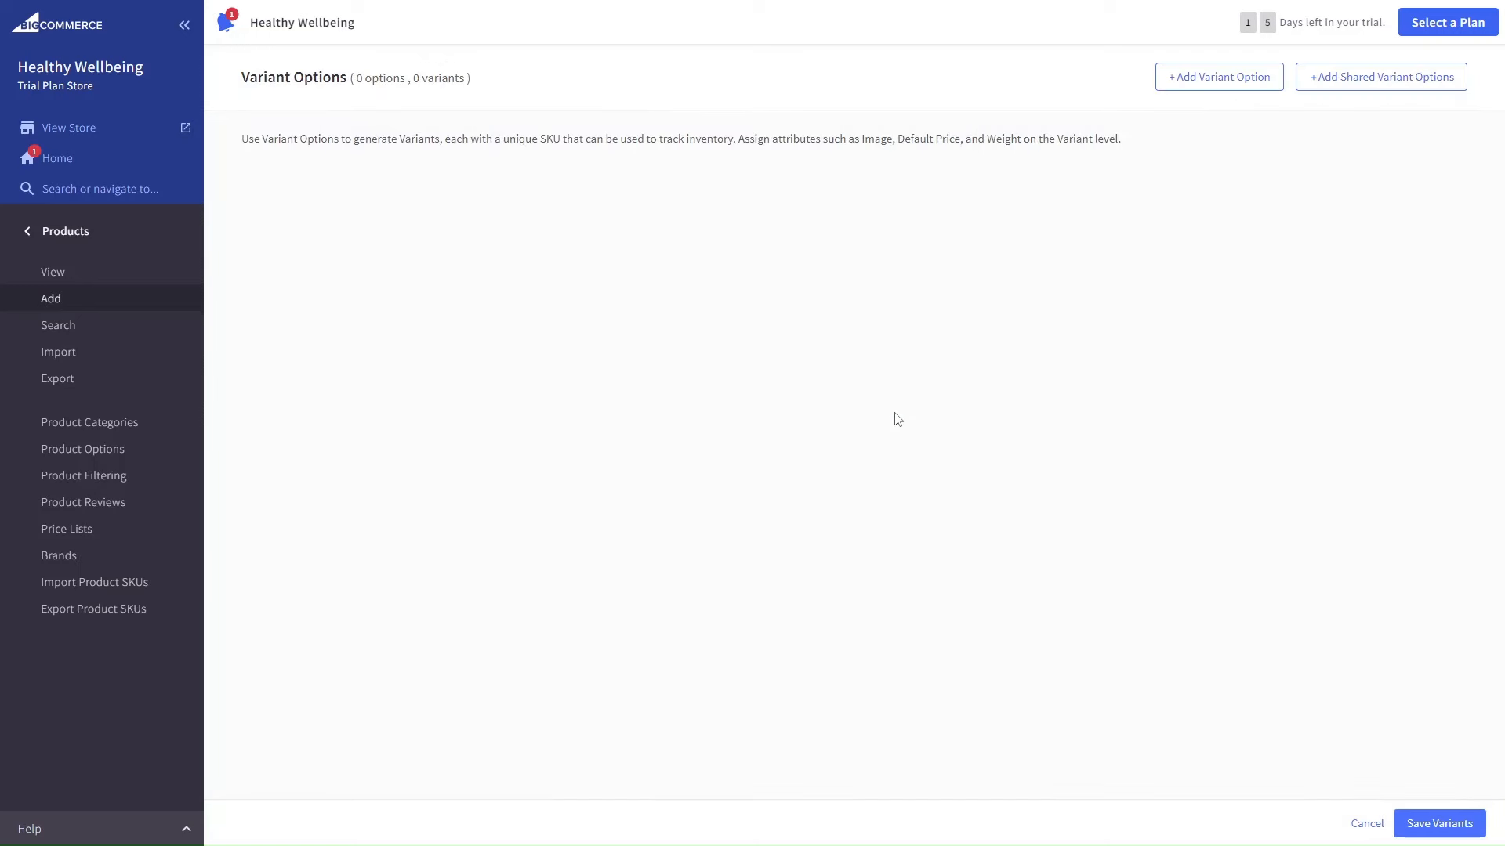
left_click(1215, 76)
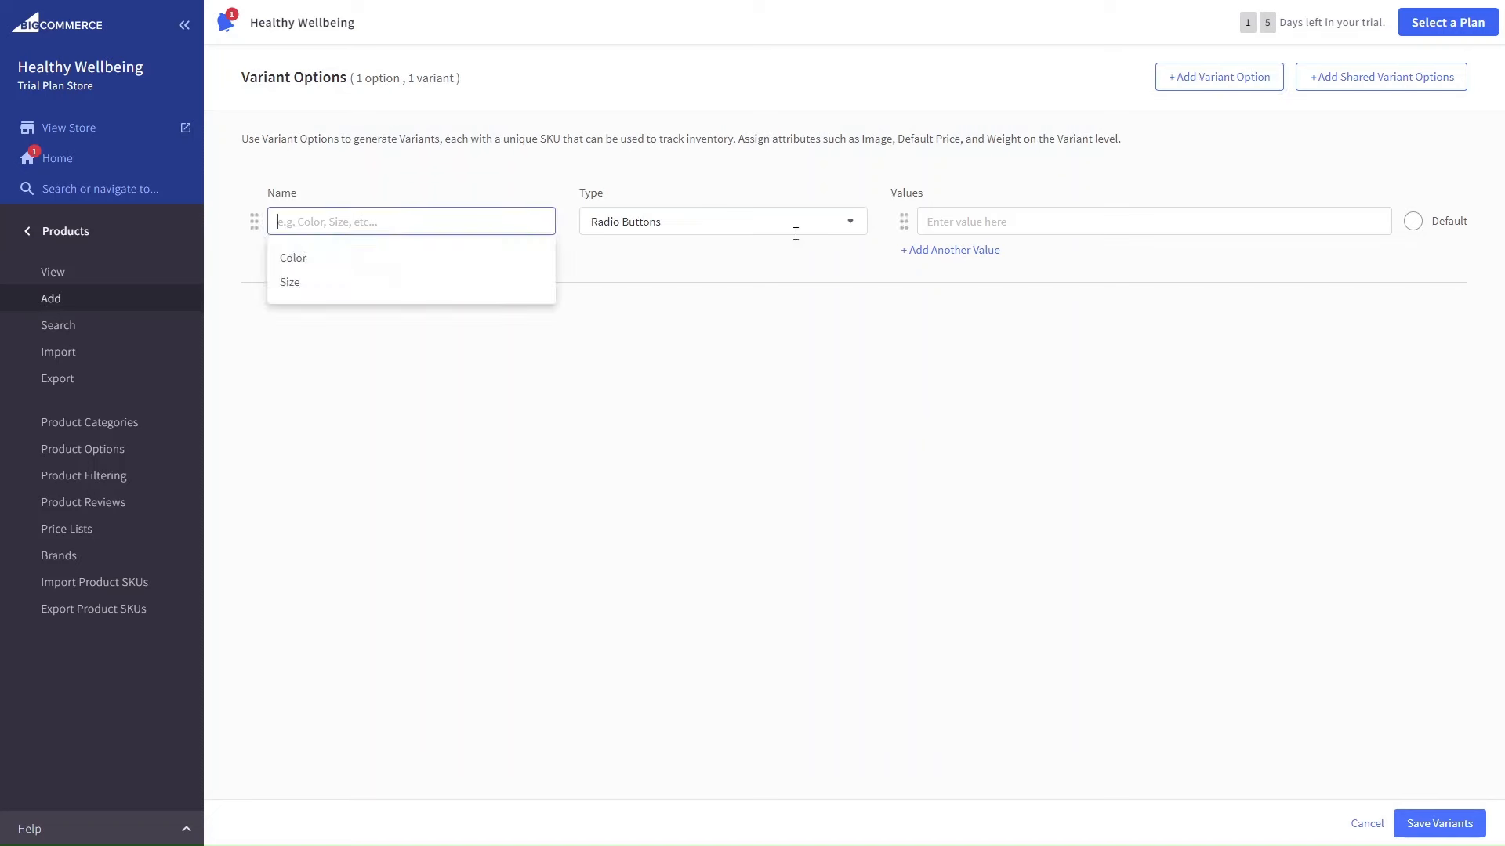
type("Scent")
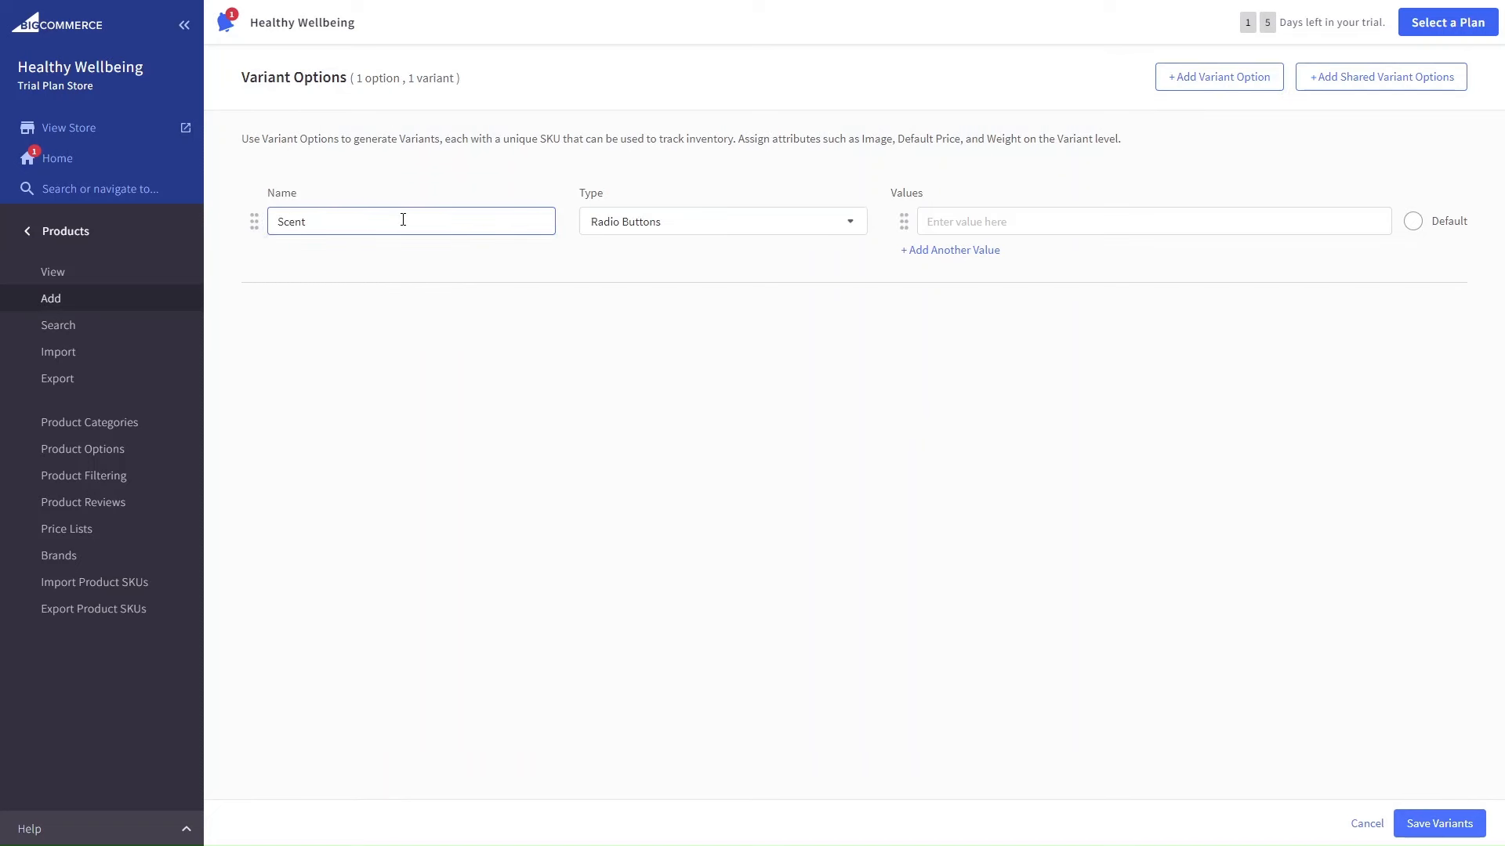
left_click(779, 222)
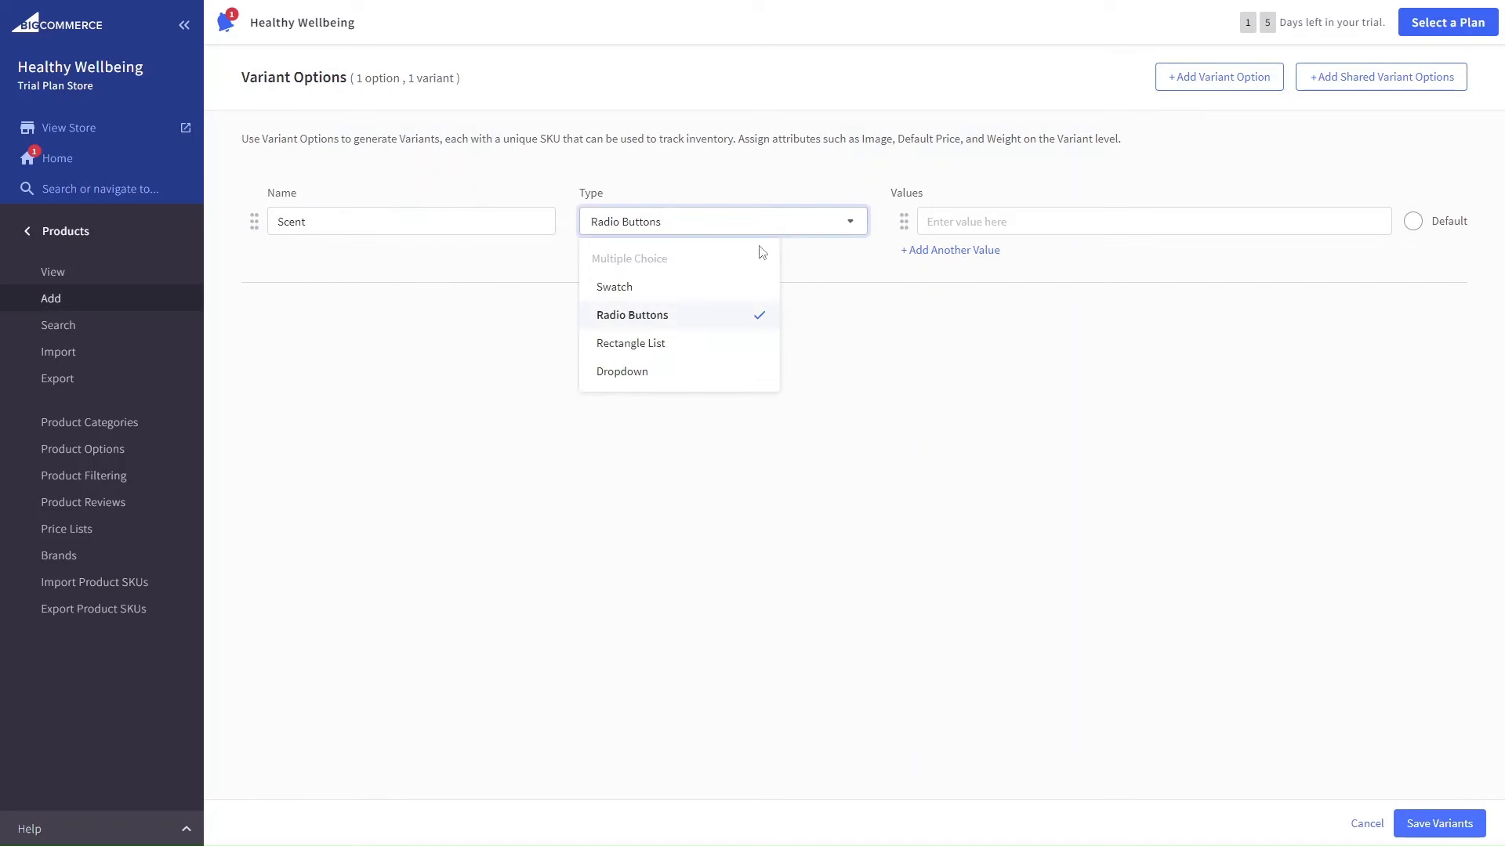
left_click(673, 327)
Step: Give the Scent option the values "Lavender" and "Mint and Sage", make Lavender the default, and save the variants
right_click(963, 232)
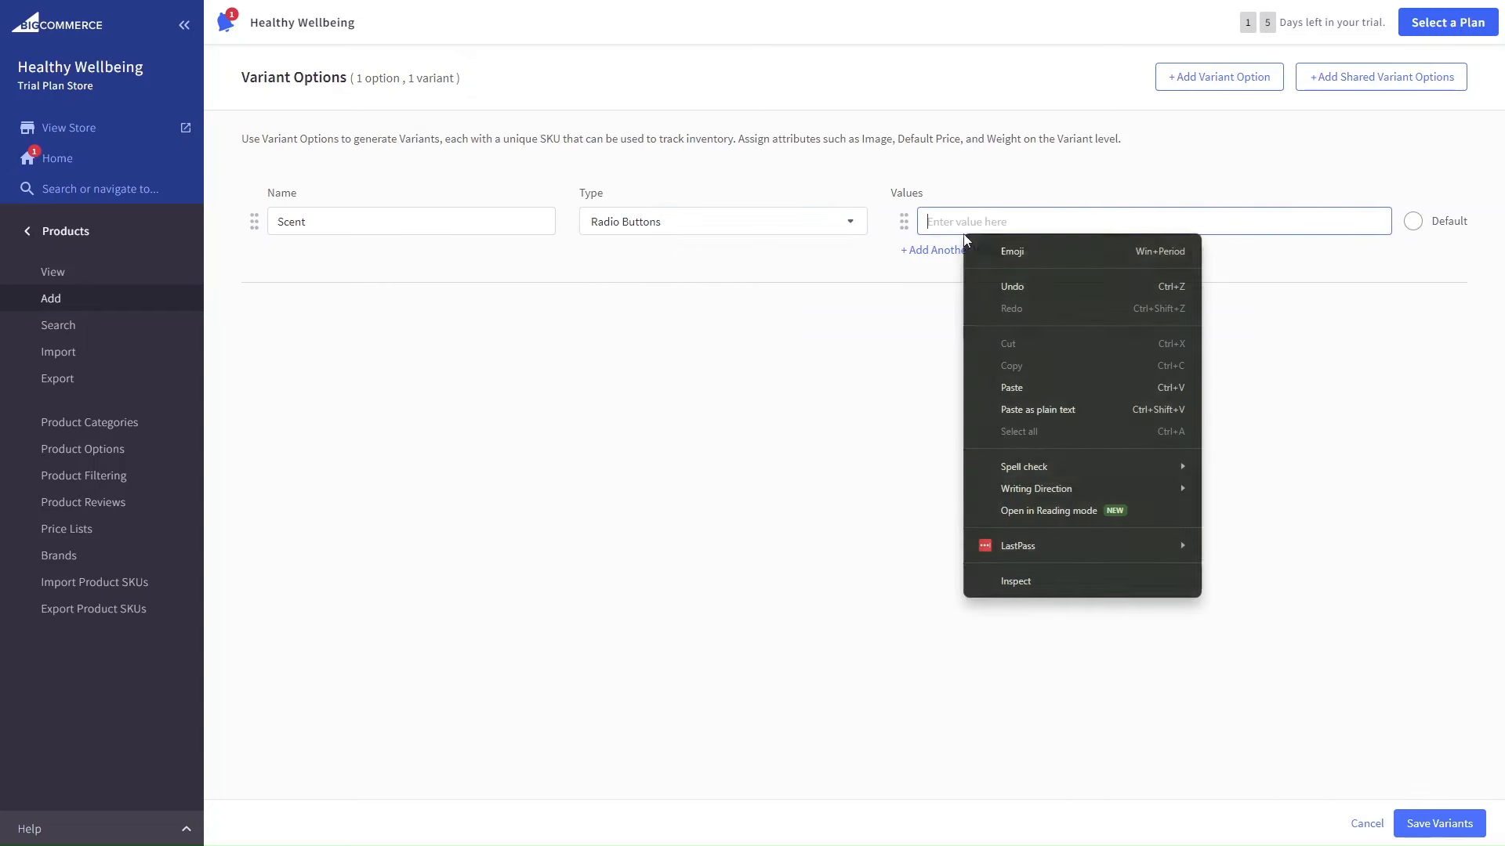
left_click(925, 220)
type("Lavender")
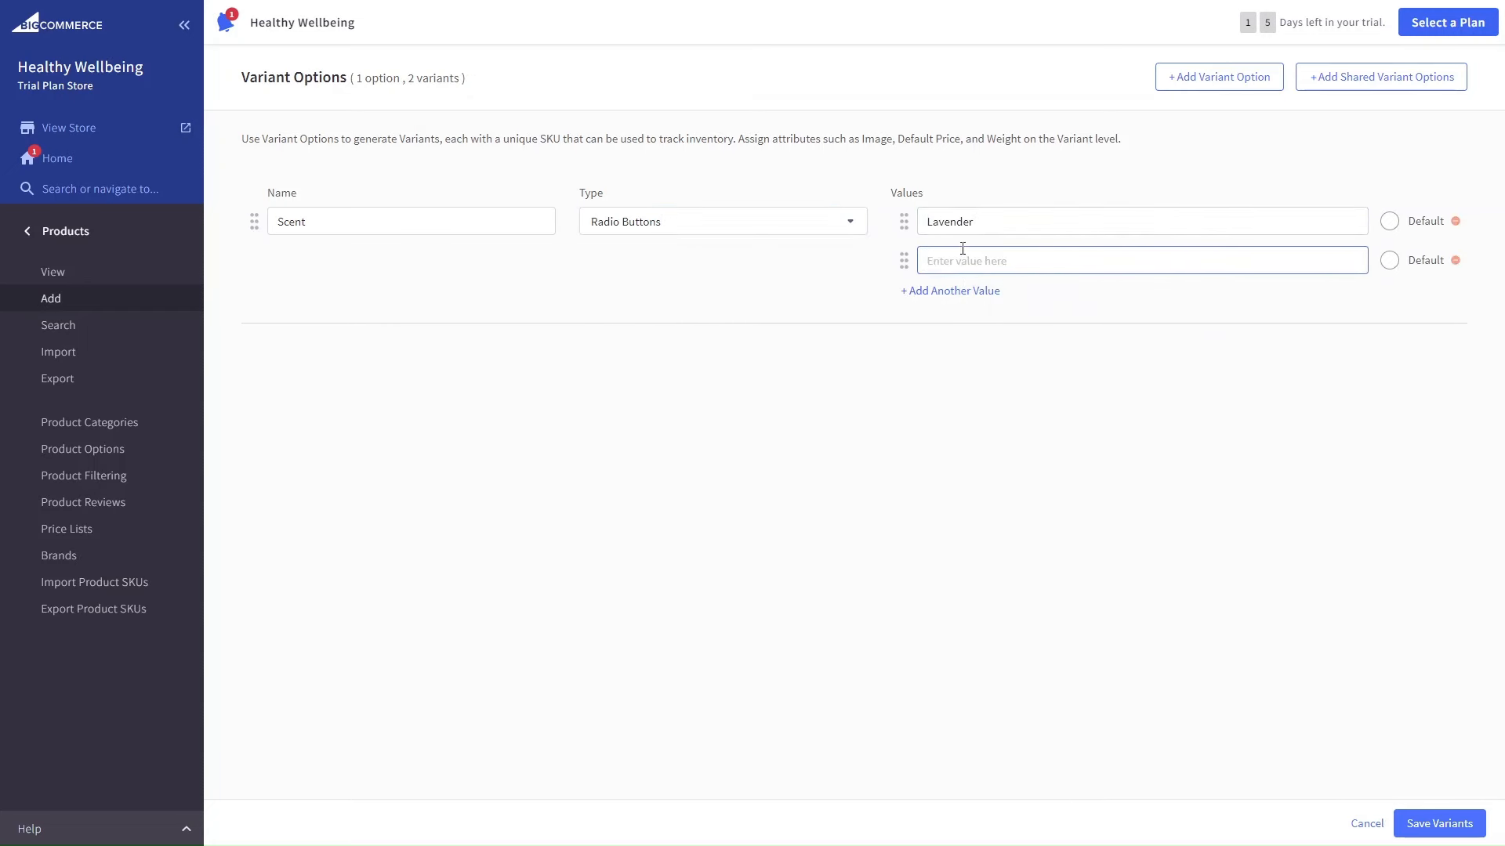
type("Mint and Sage")
left_click(1218, 348)
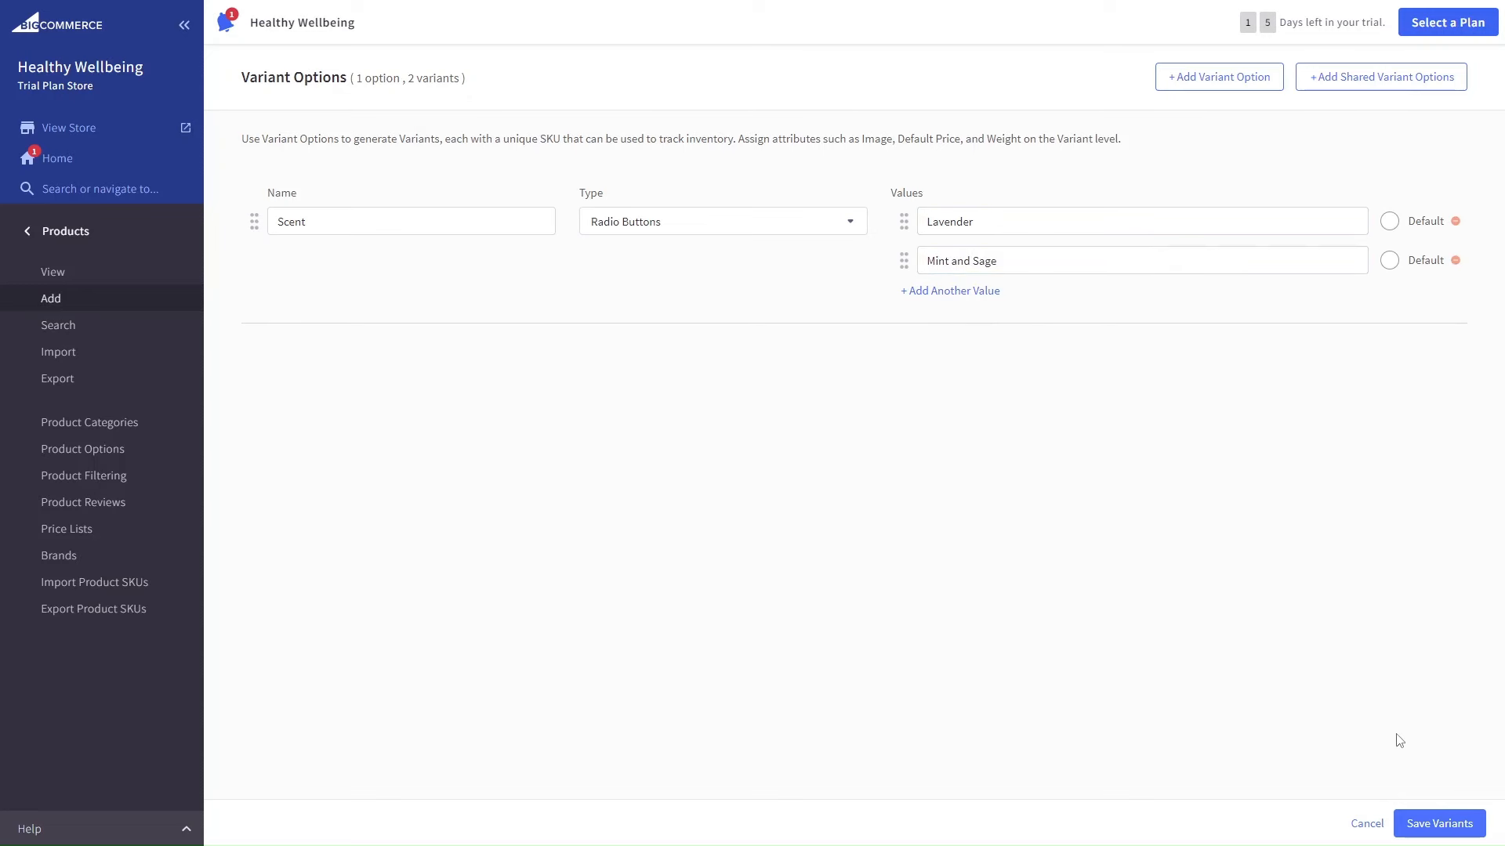
left_click(1388, 221)
left_click(1436, 824)
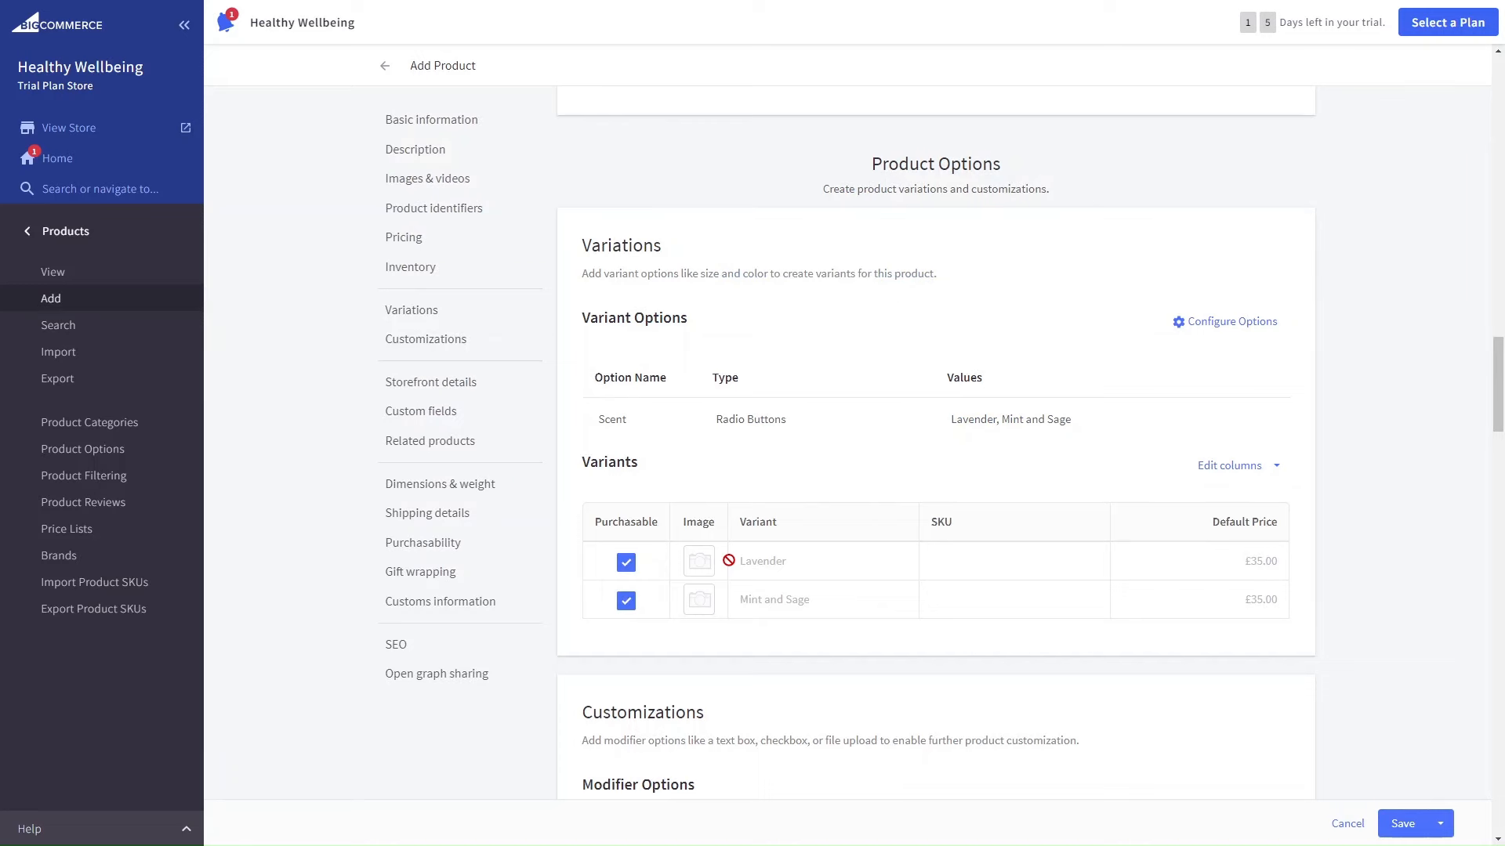
Step: Check the scent variants and the customization options, and save the new product
scroll(1272, 643, "down", 3)
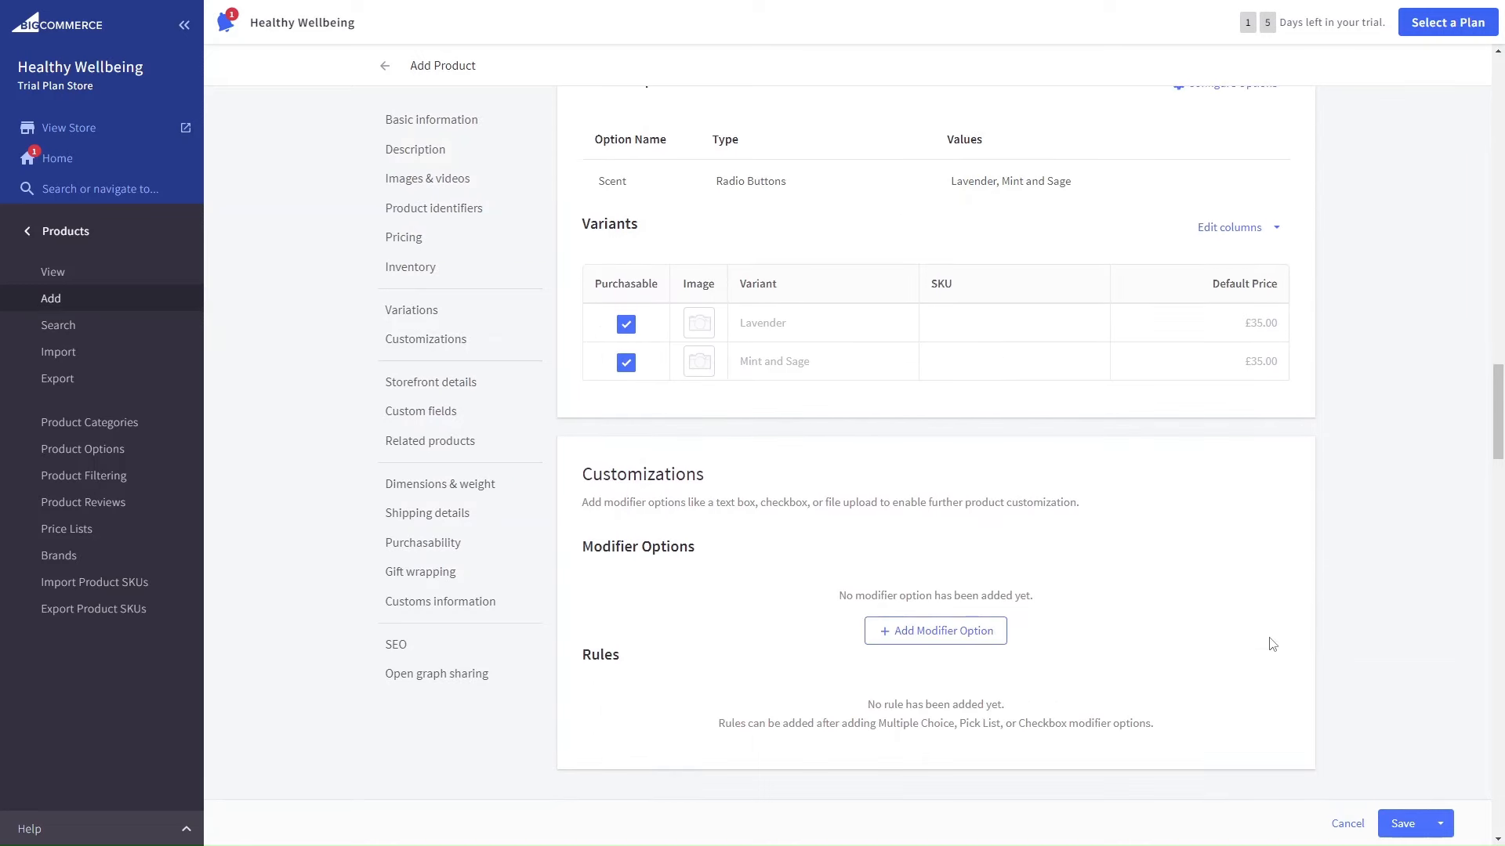
scroll(1271, 645, "up", 2)
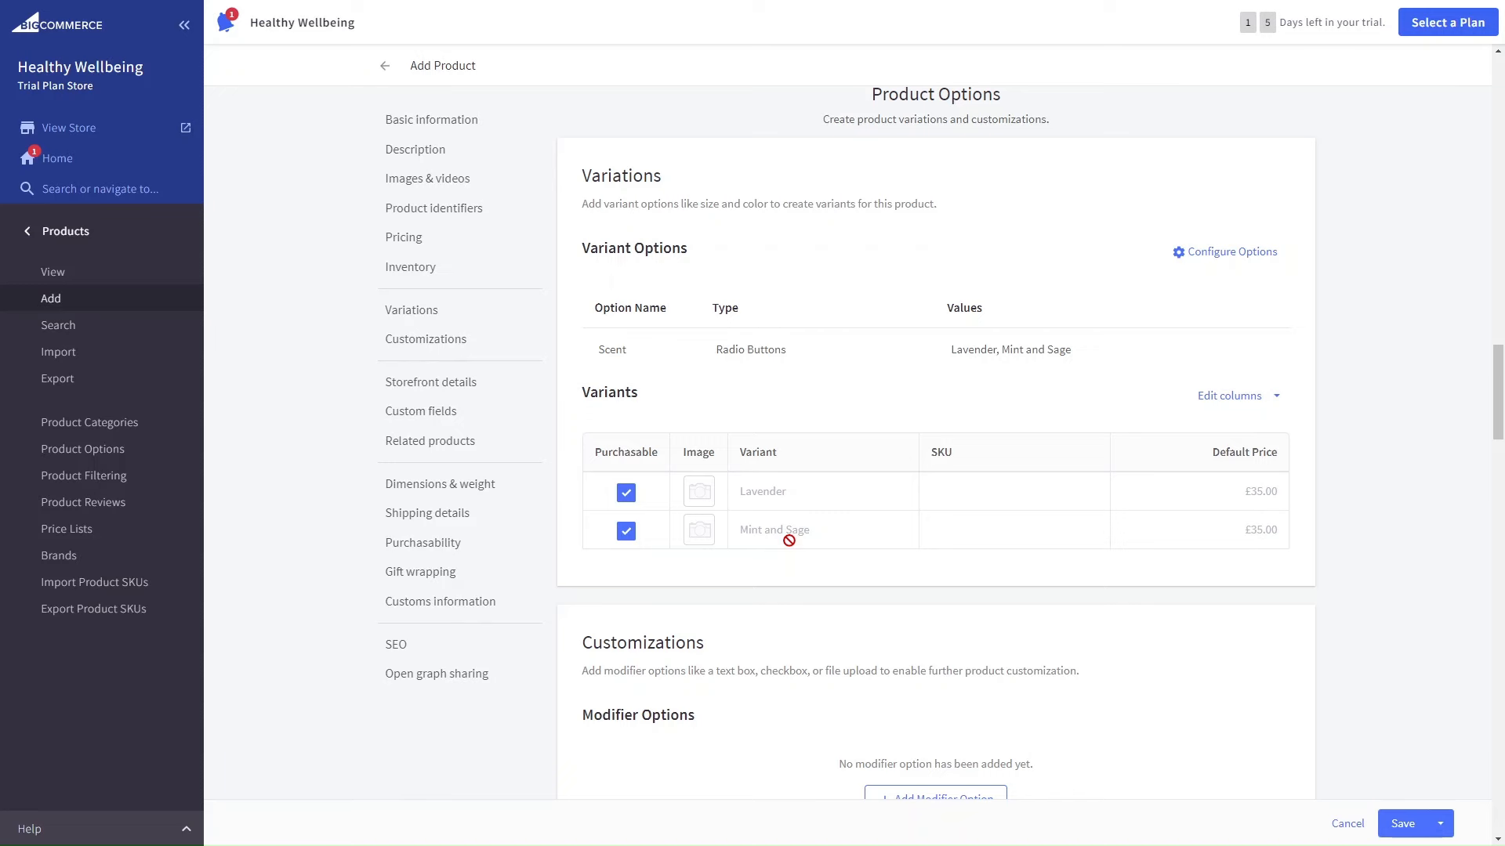
scroll(786, 538, "down", 4)
scroll(792, 547, "up", 6)
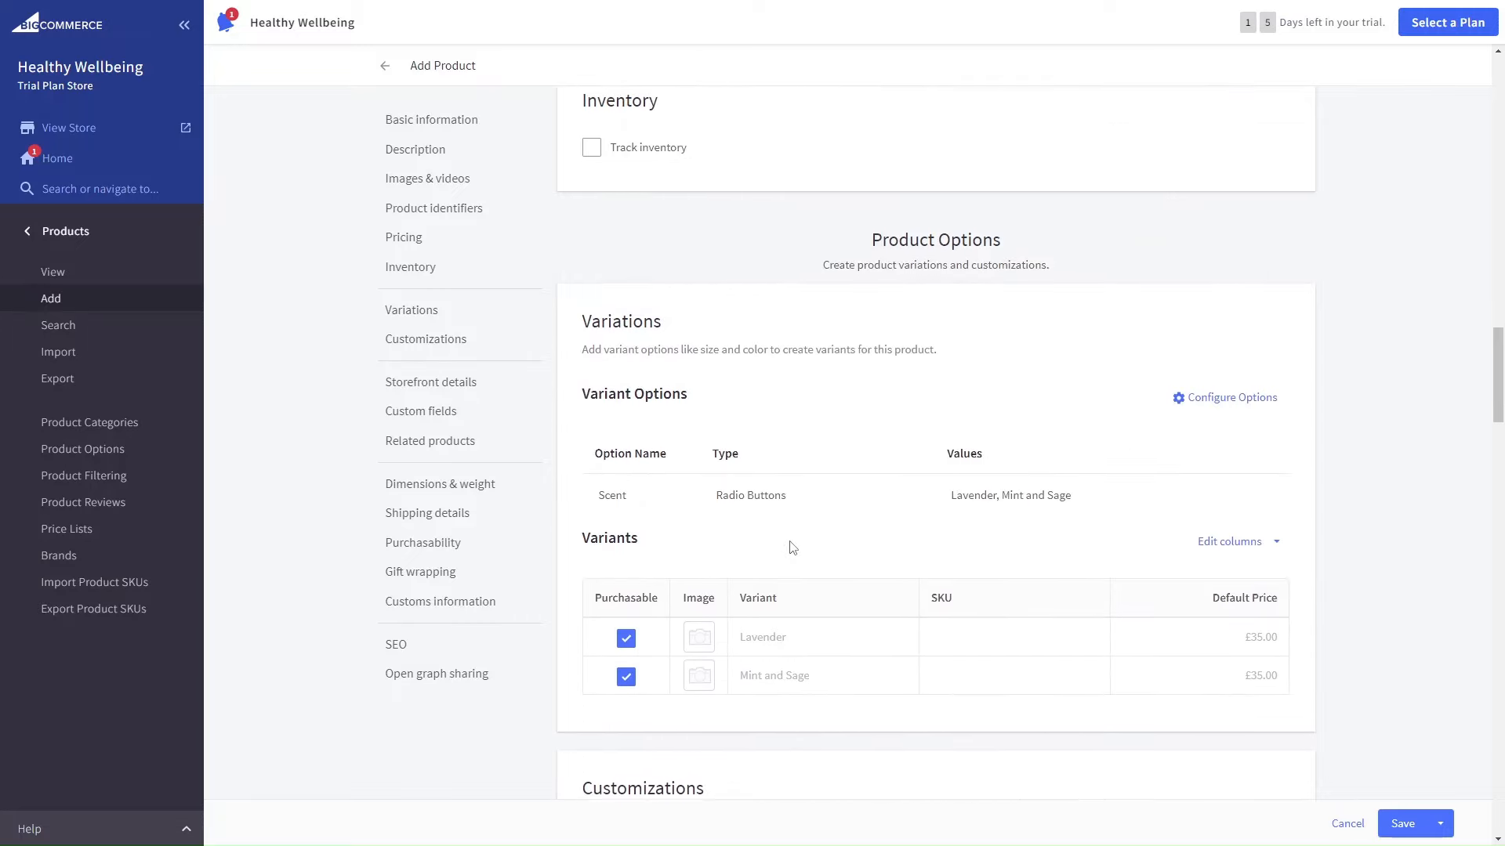
scroll(578, 548, "up", 1)
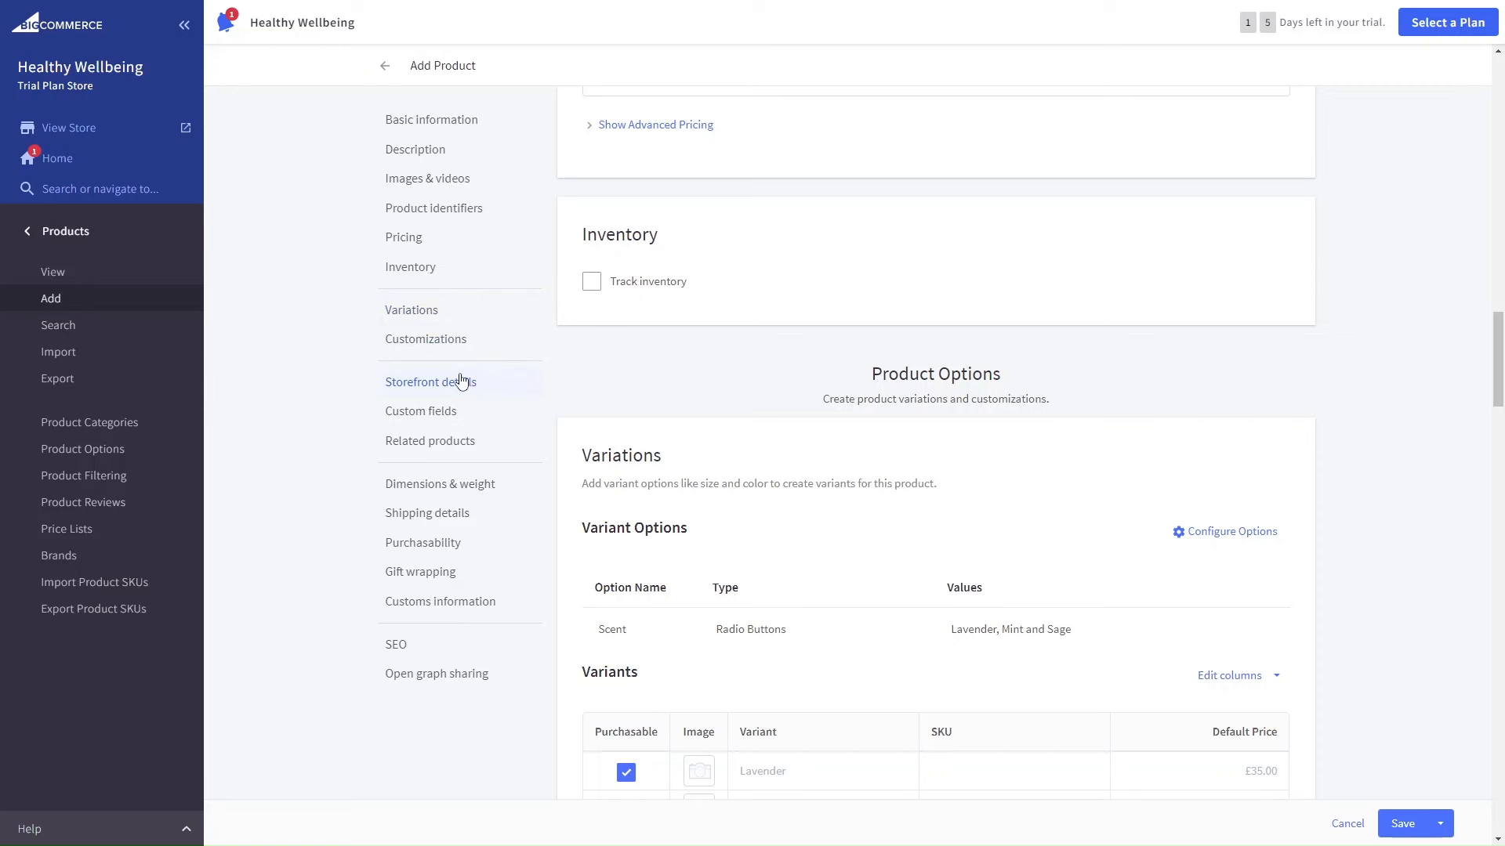
left_click(1399, 823)
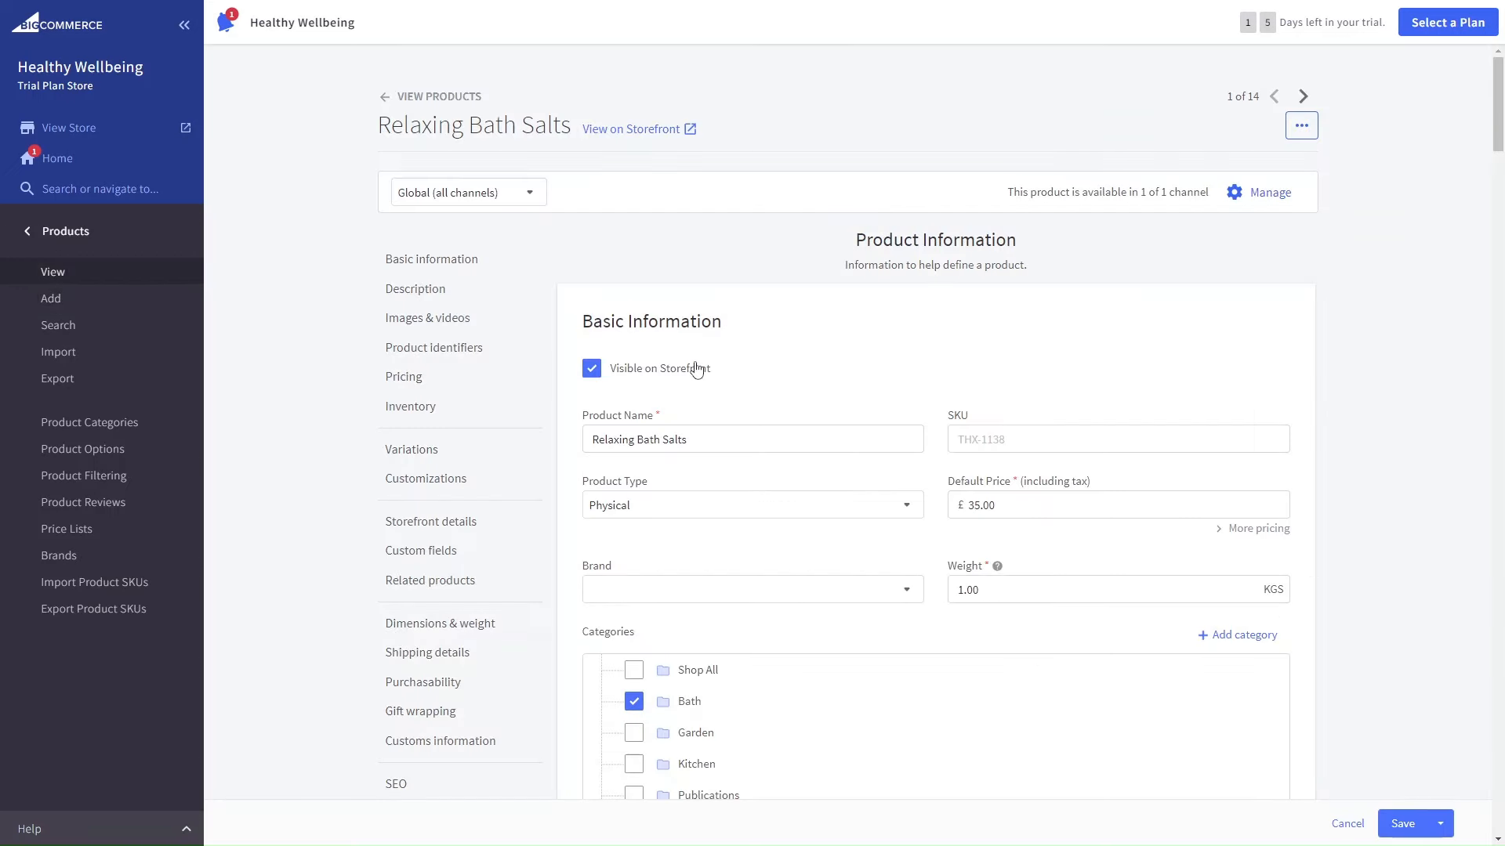
Step: Make the bath salts product not visible on the storefront and save the change
left_click(639, 370)
scroll(862, 517, "down", 1)
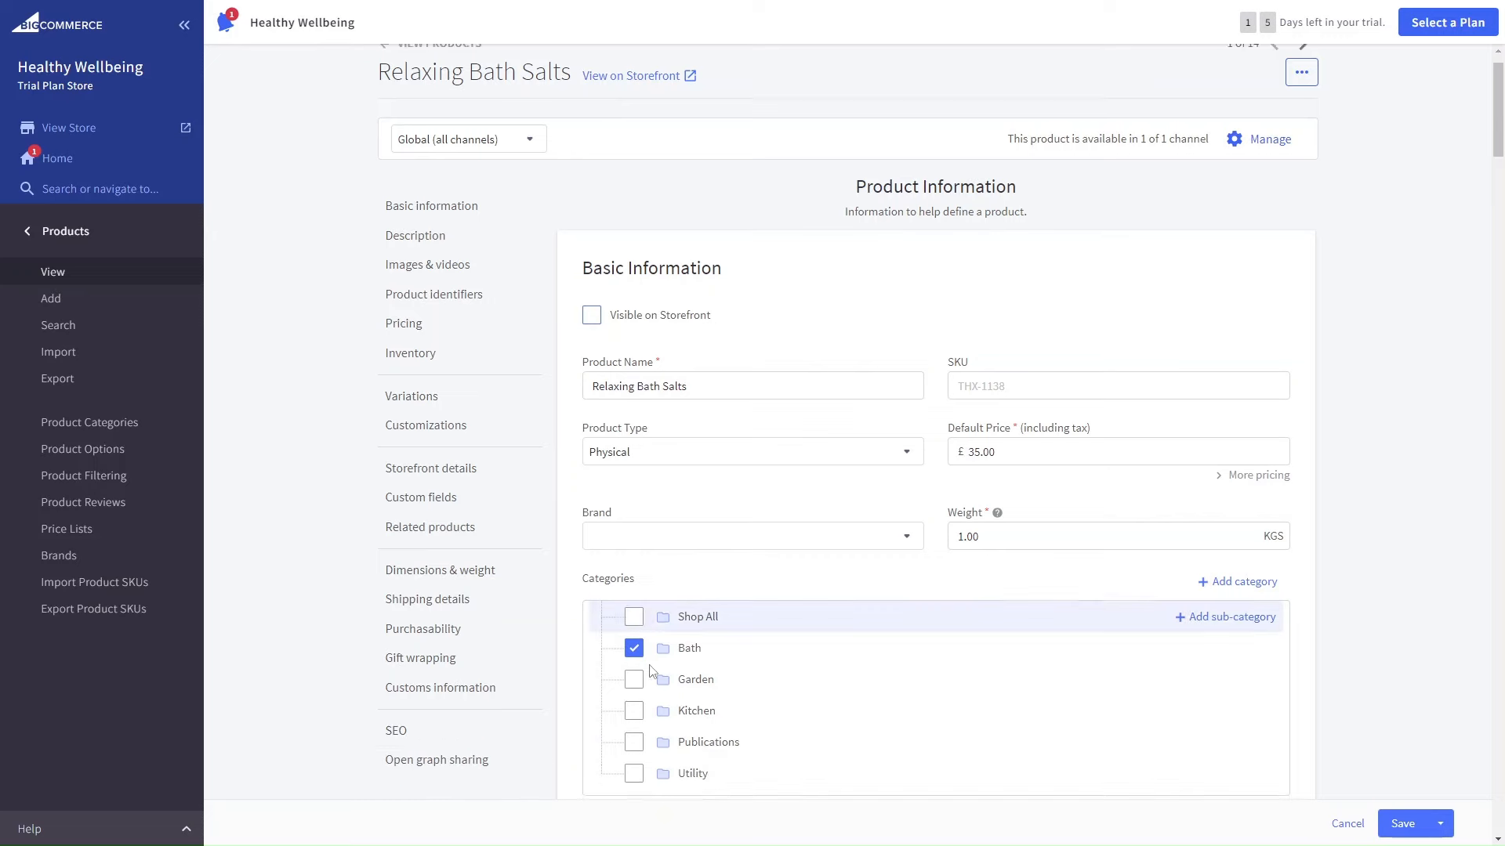
left_click(1401, 824)
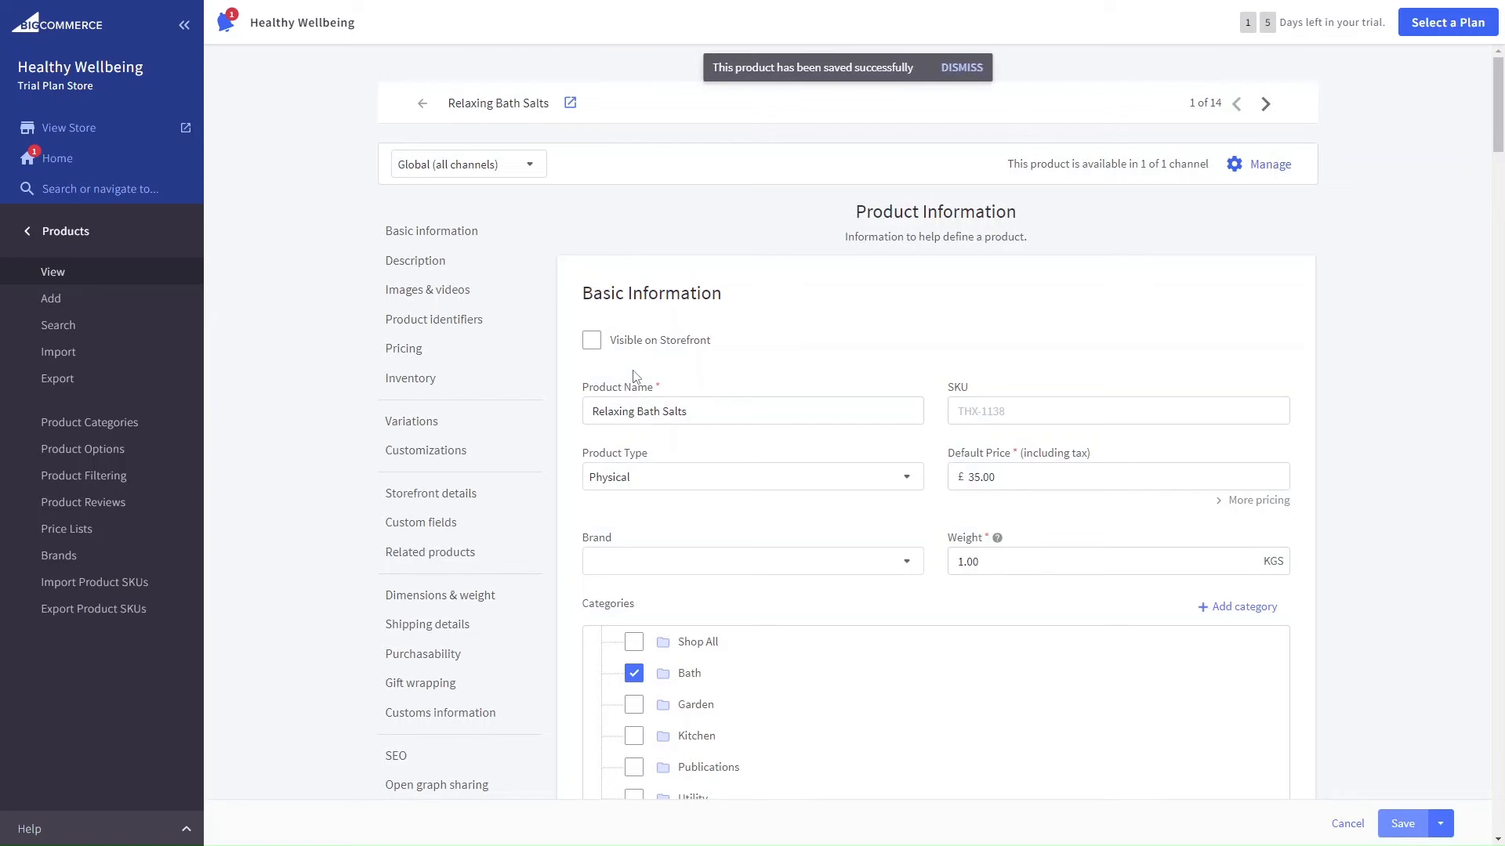
Step: Make the Relaxing Bath Salts product visible on the storefront again and save the change
left_click(592, 342)
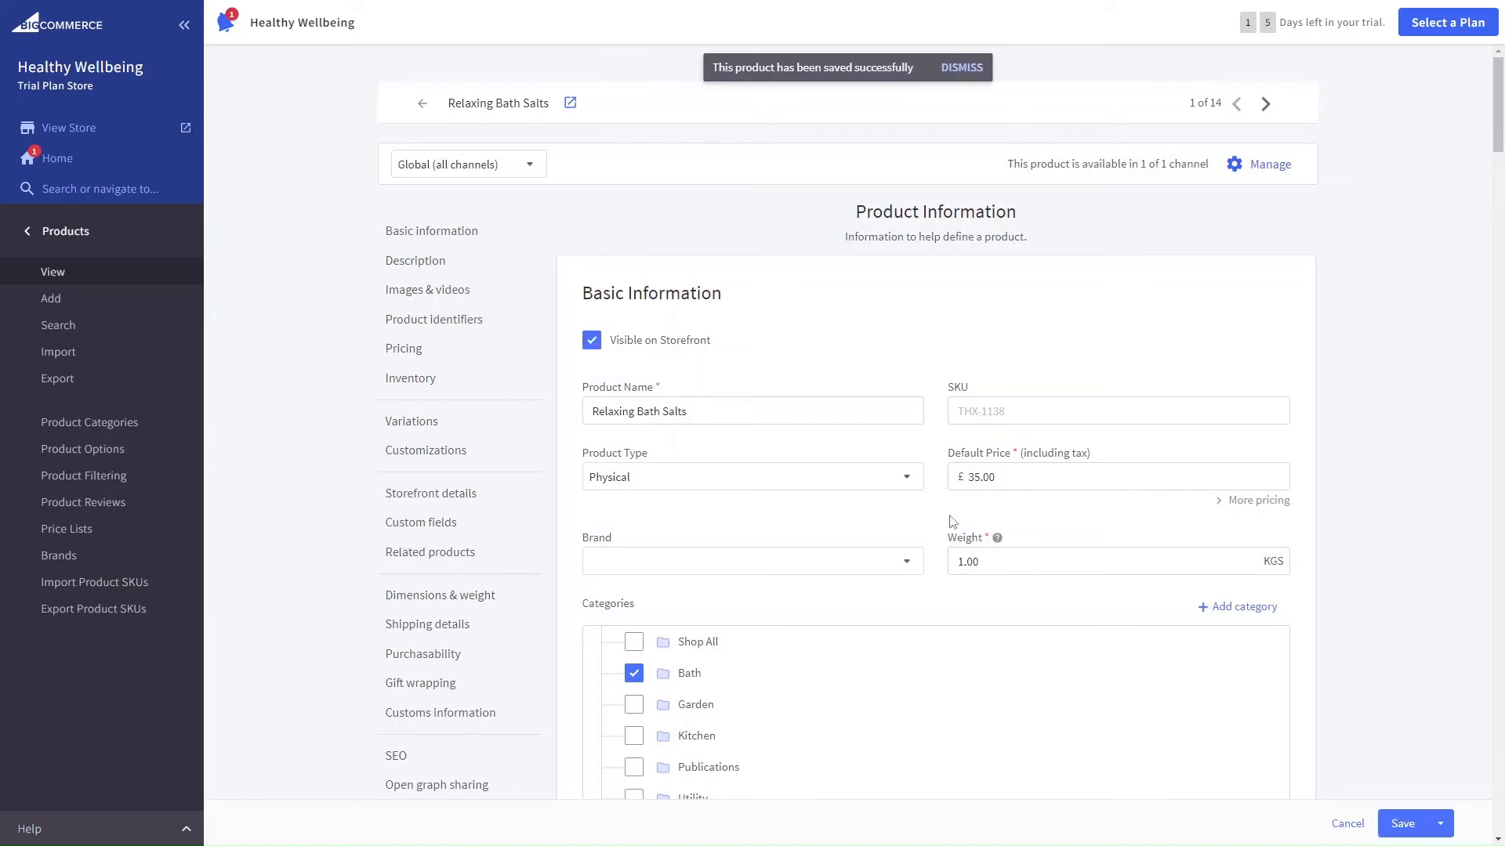
left_click(1399, 823)
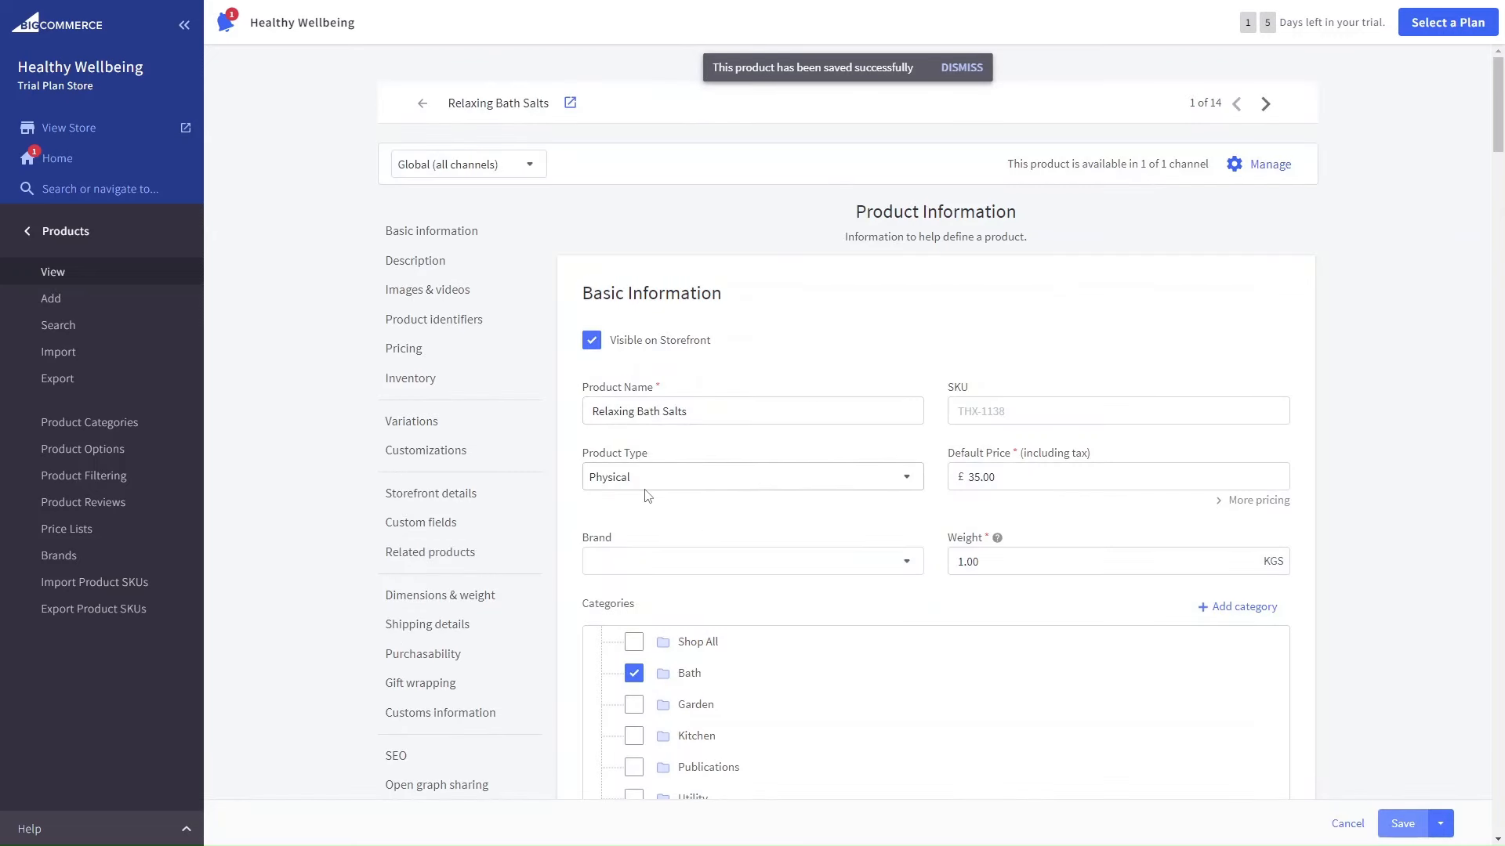
Step: Return to the product list and look through all the store's products
left_click(423, 103)
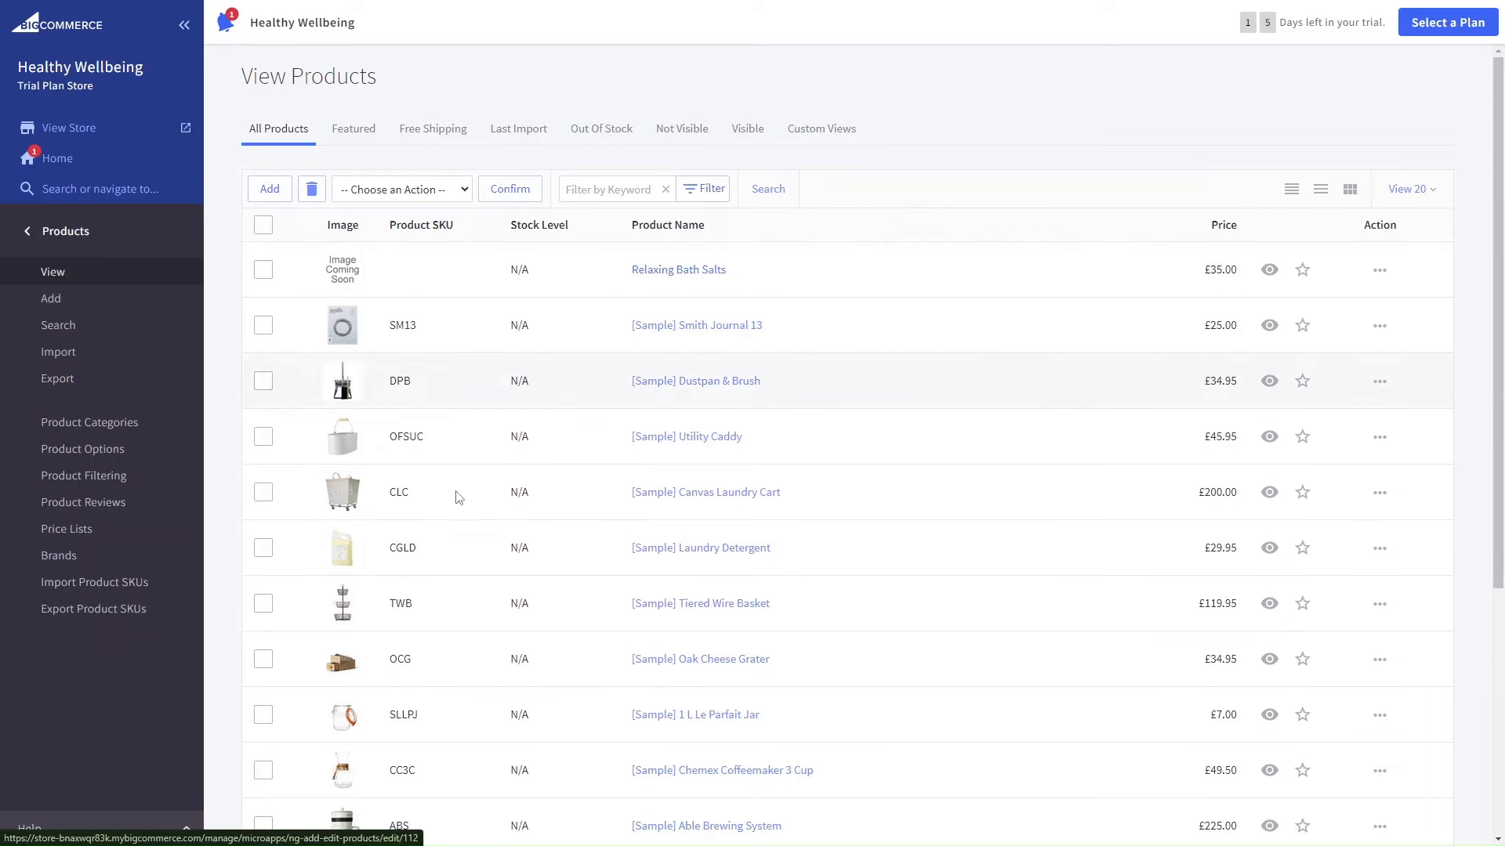
scroll(520, 819, "down", 5)
scroll(521, 821, "up", 5)
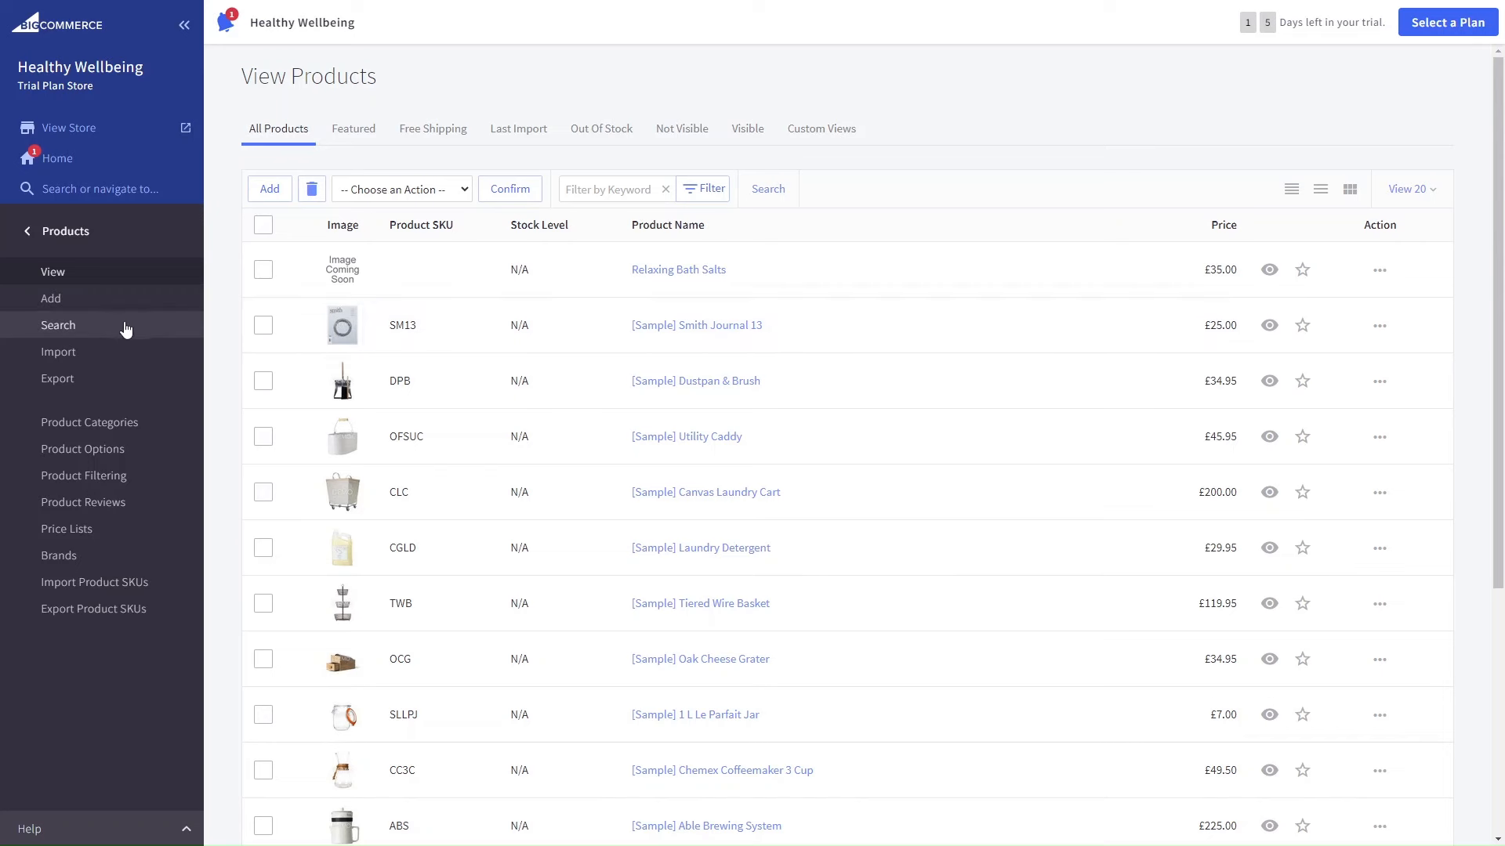
left_click(96, 362)
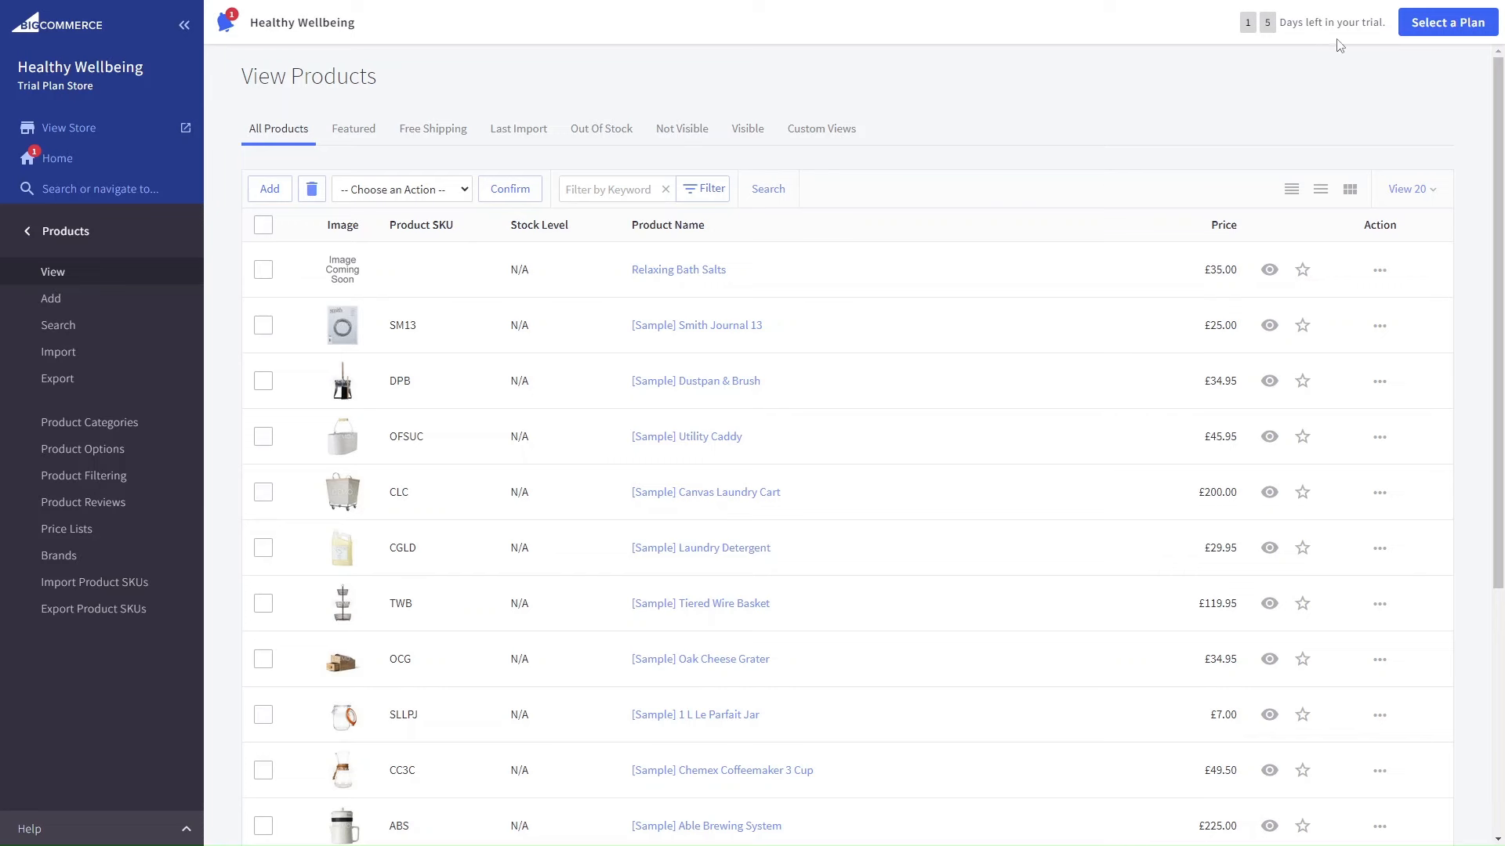
Step: Open the store's plan selection and compare the monthly and annual prices of the Standard, Plus and Pro plans
left_click(1426, 31)
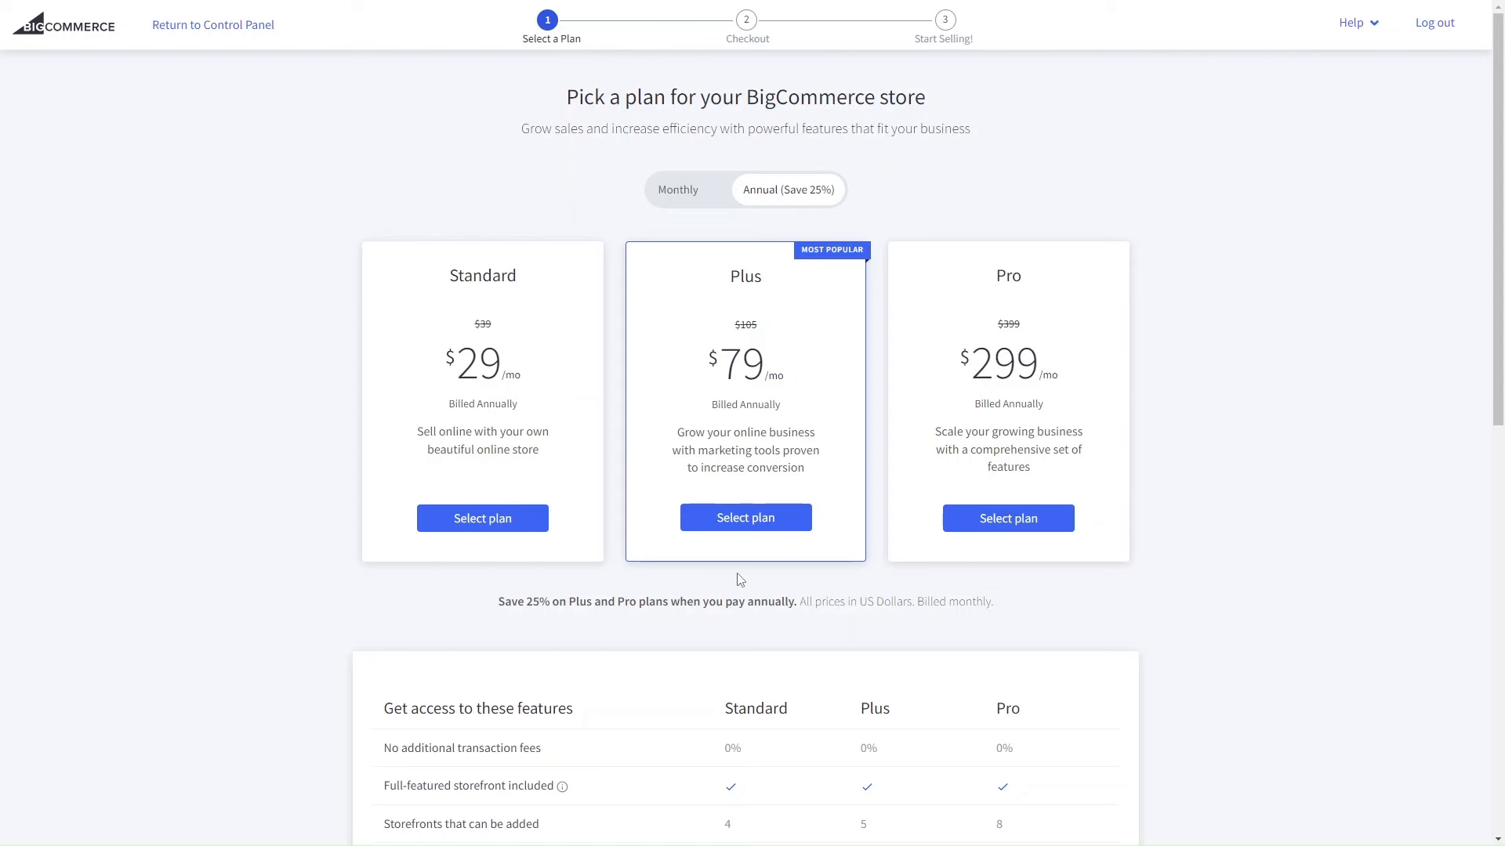
scroll(739, 580, "down", 1)
scroll(739, 580, "up", 1)
left_click(666, 189)
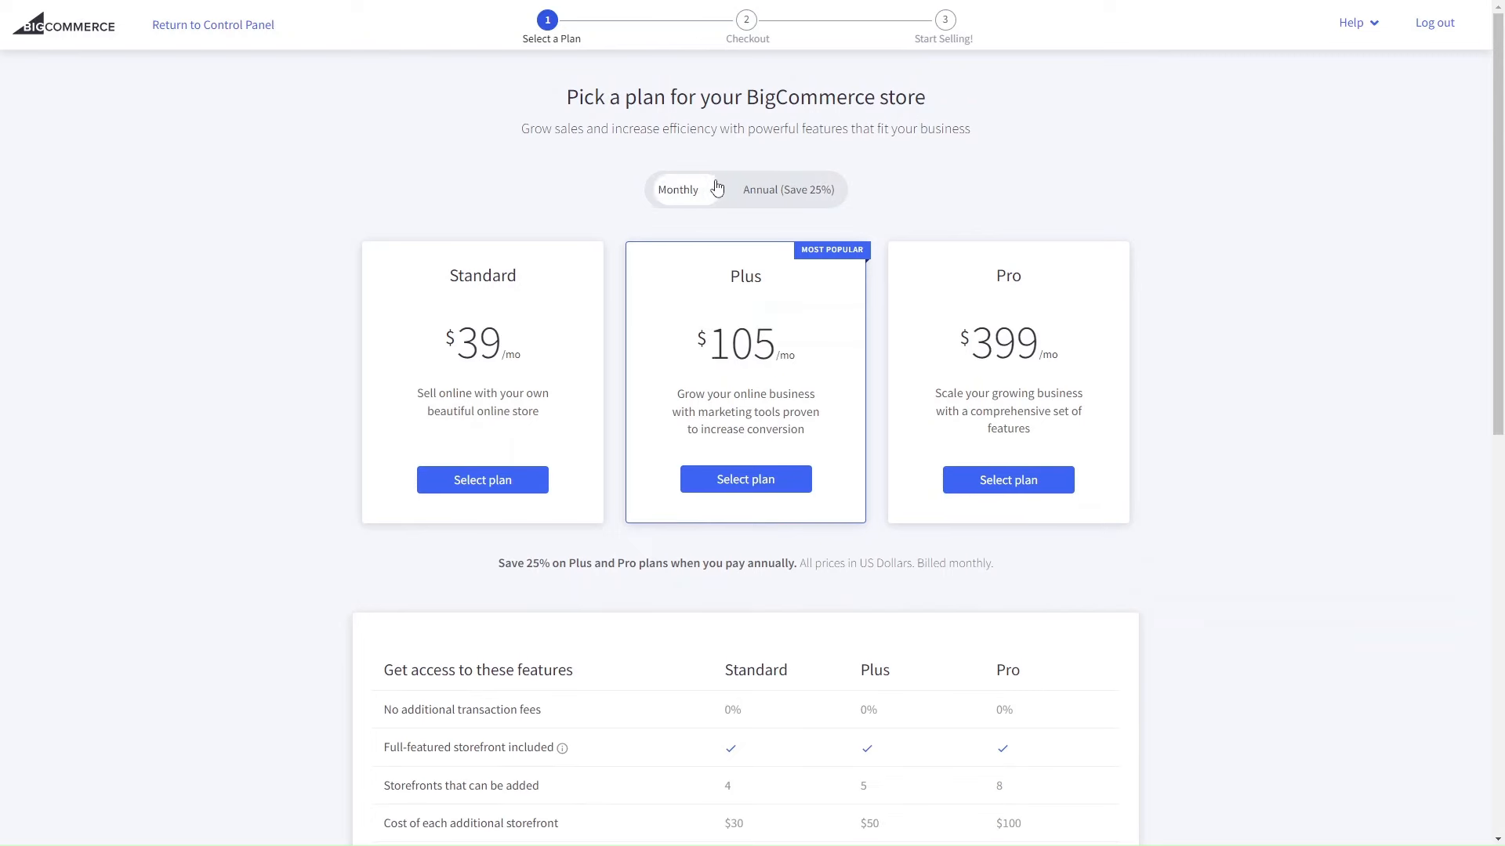
left_click(783, 186)
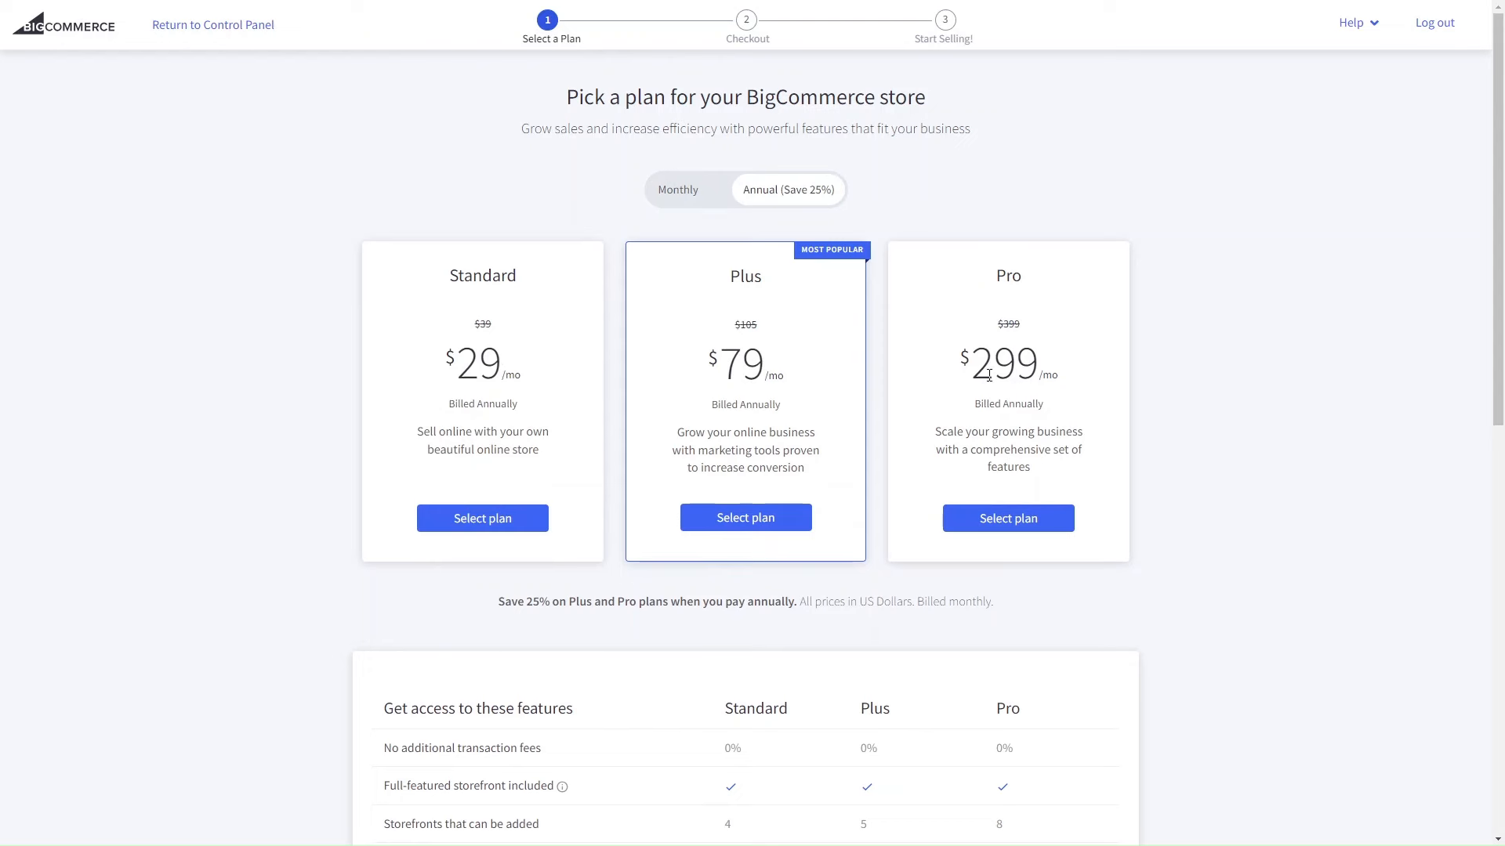
Step: Examine the feature comparison of the Standard, Plus and Pro plans, including transaction fees, additional storefronts, abandoned cart saver and yearly sales limits
scroll(989, 375, "down", 5)
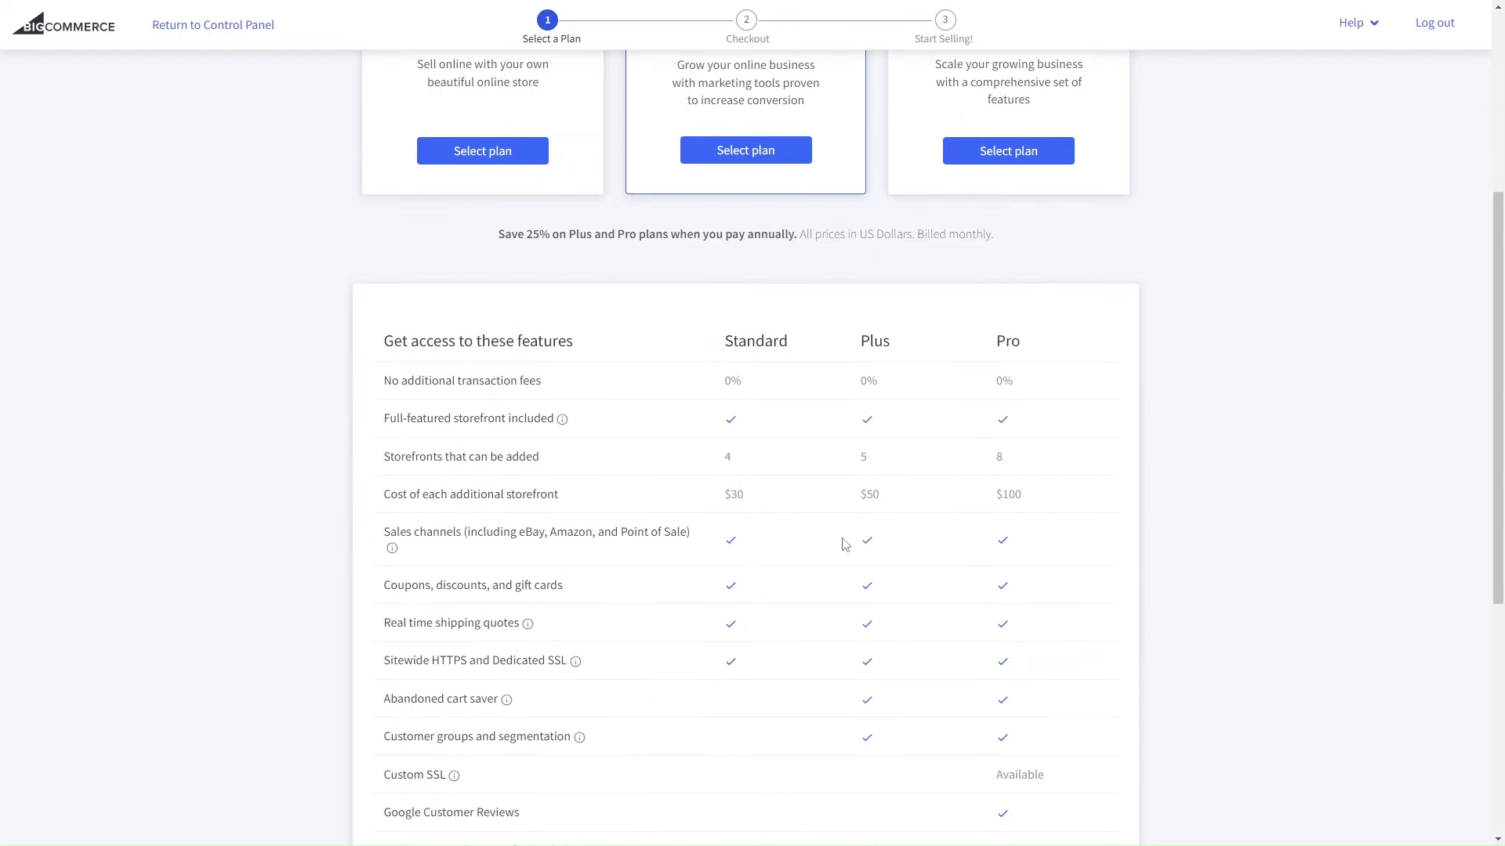
scroll(845, 545, "down", 1)
scroll(845, 545, "up", 5)
scroll(844, 544, "down", 5)
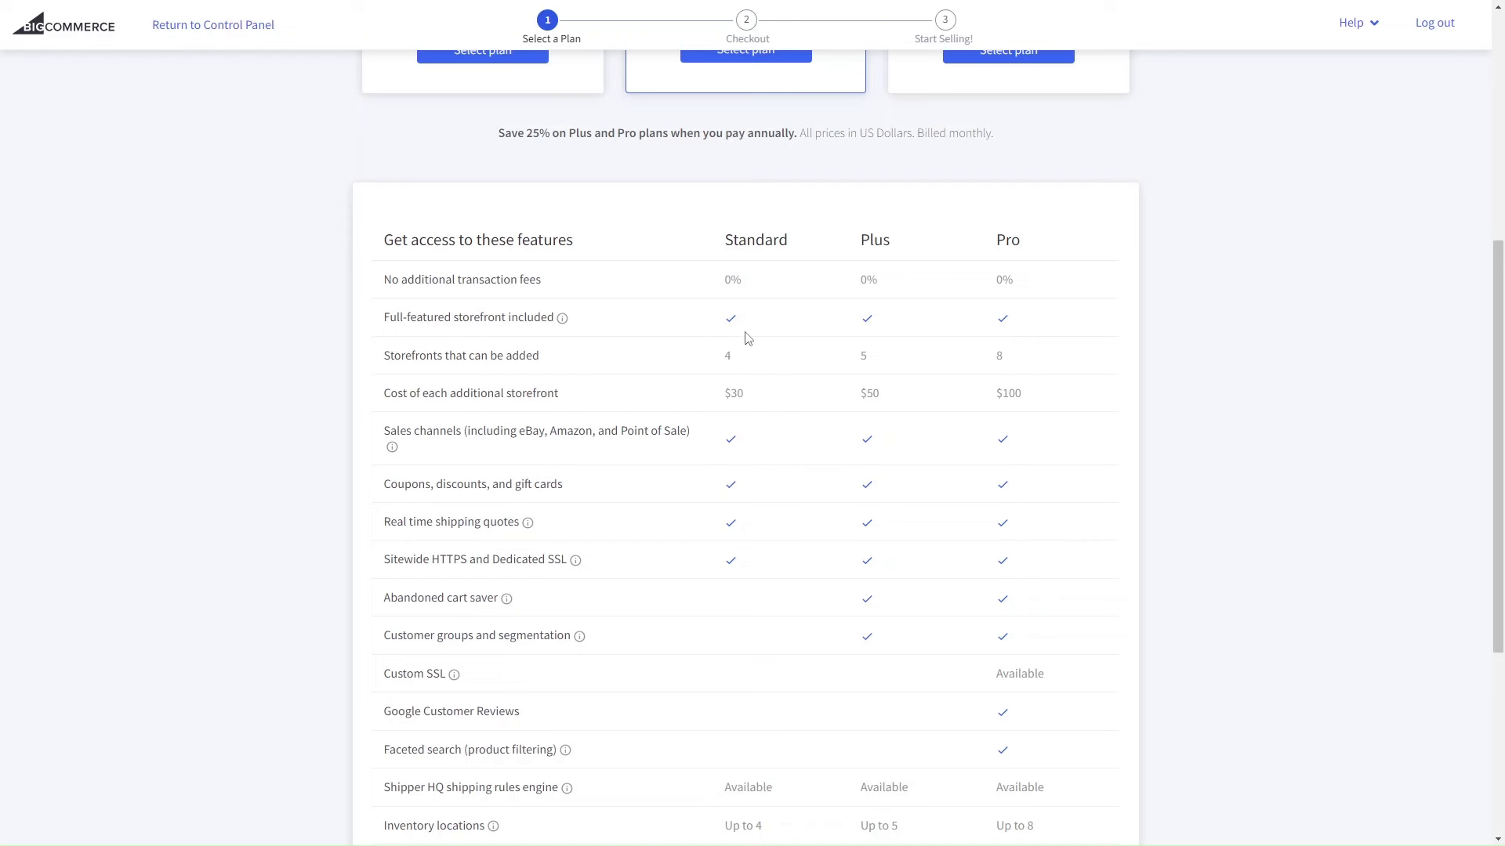
scroll(746, 338, "up", 1)
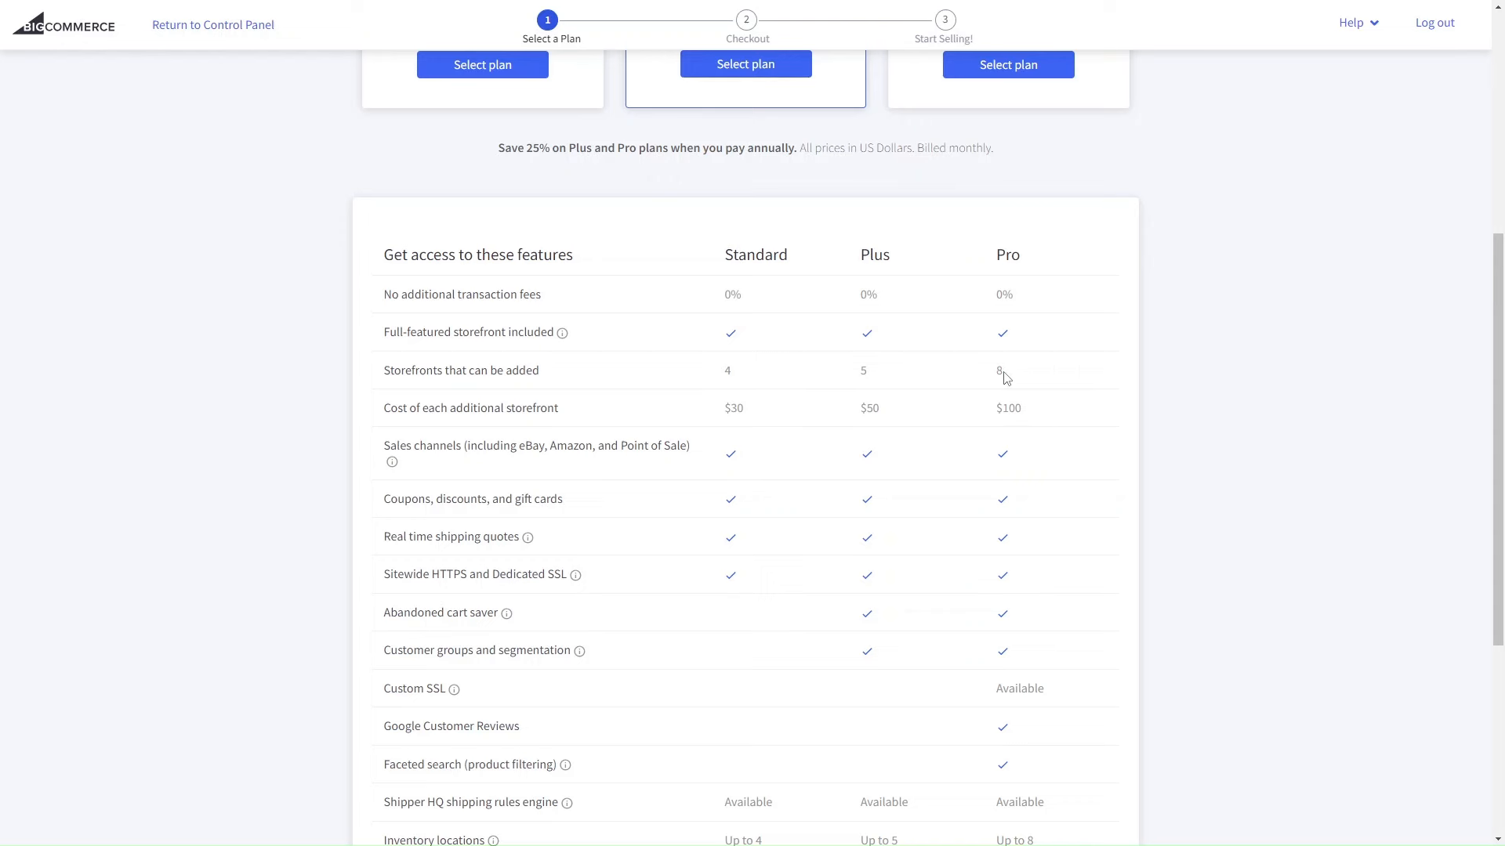
scroll(891, 537, "down", 1)
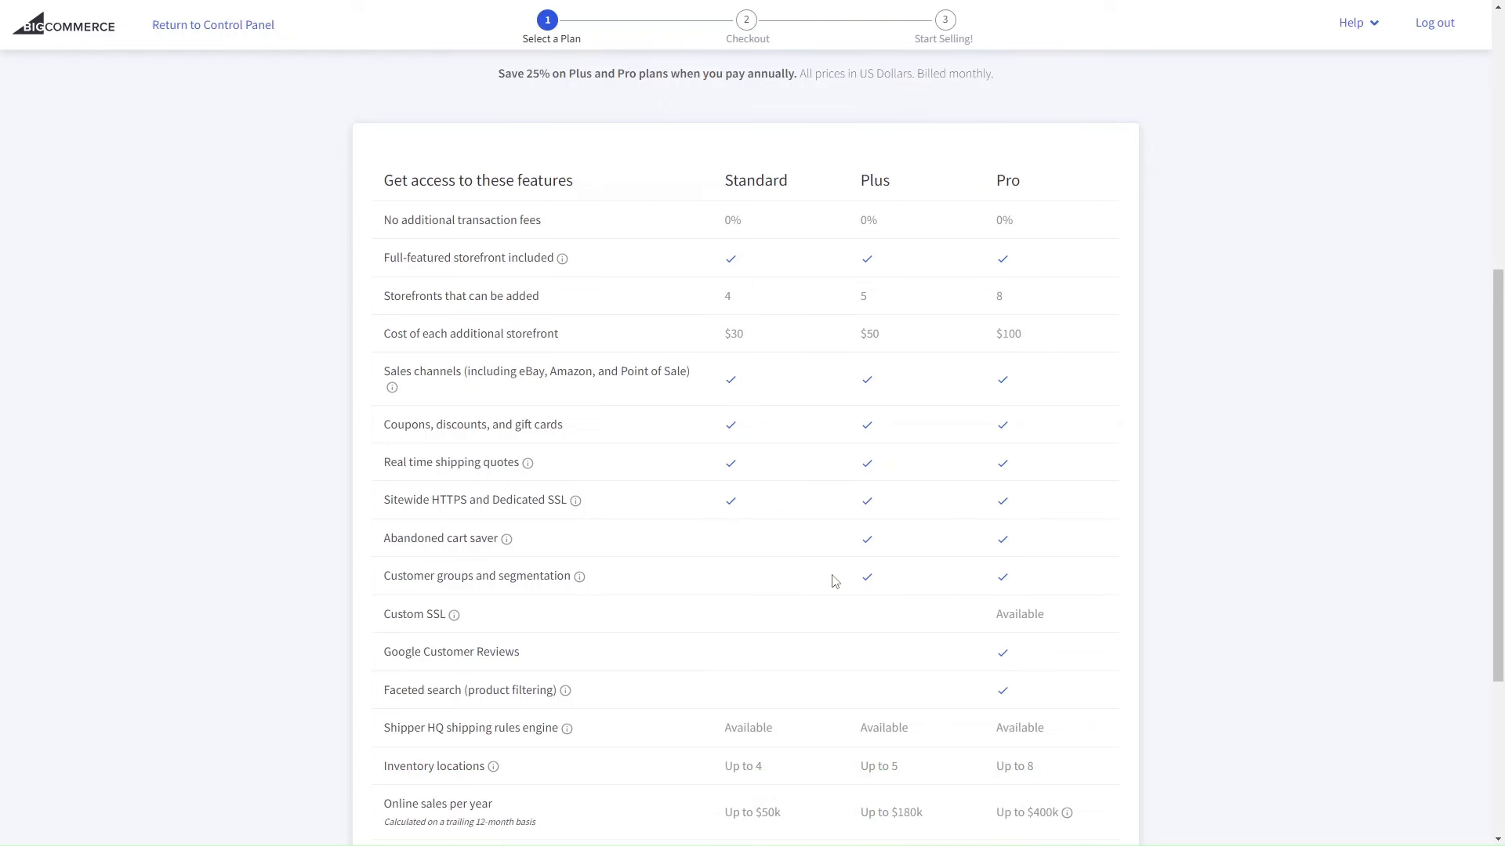
scroll(807, 544, "down", 1)
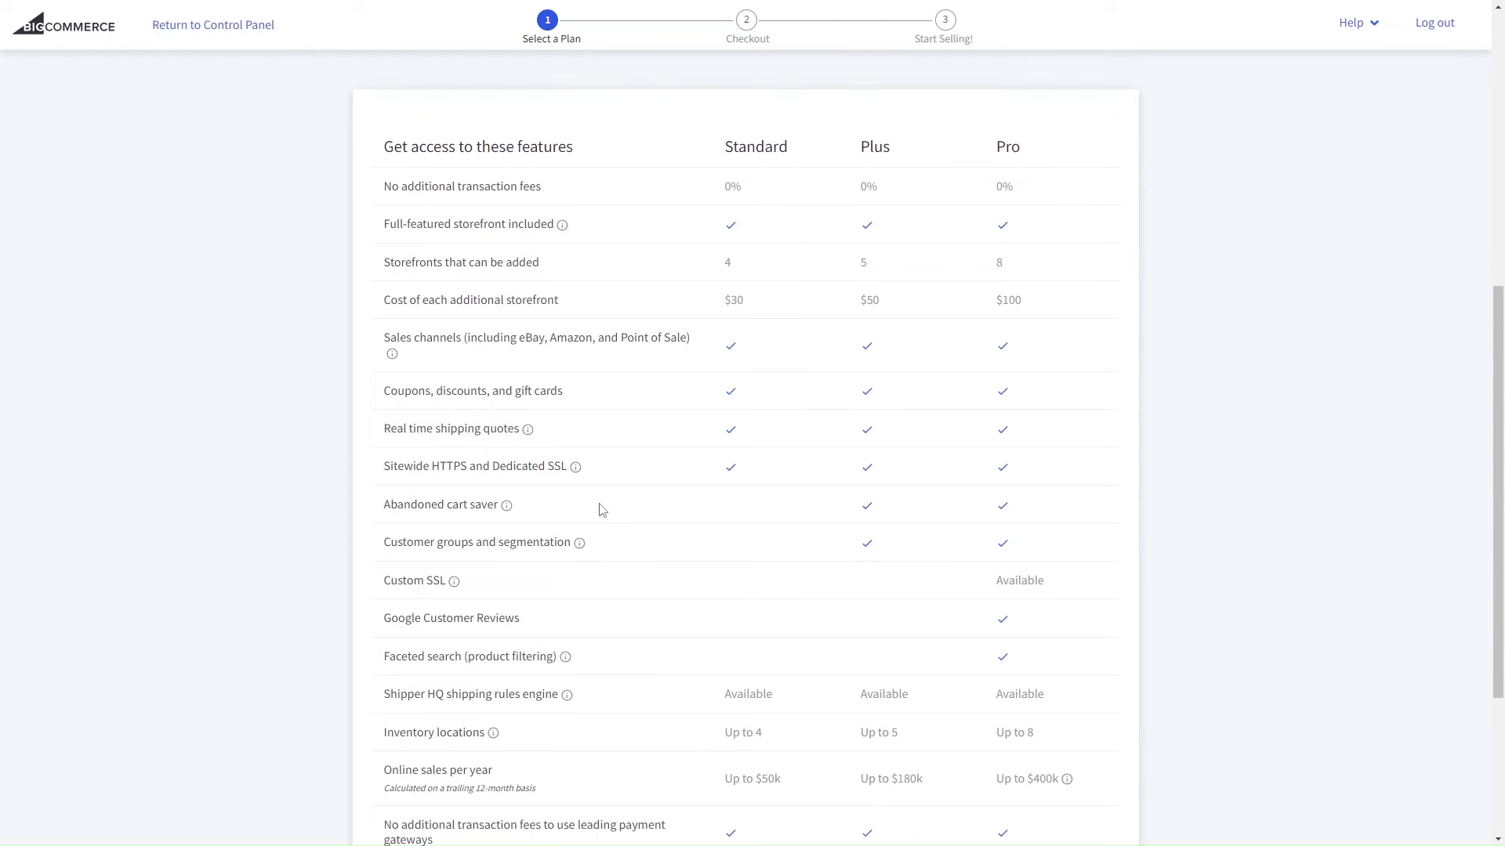
scroll(595, 434, "down", 3)
scroll(595, 433, "up", 10)
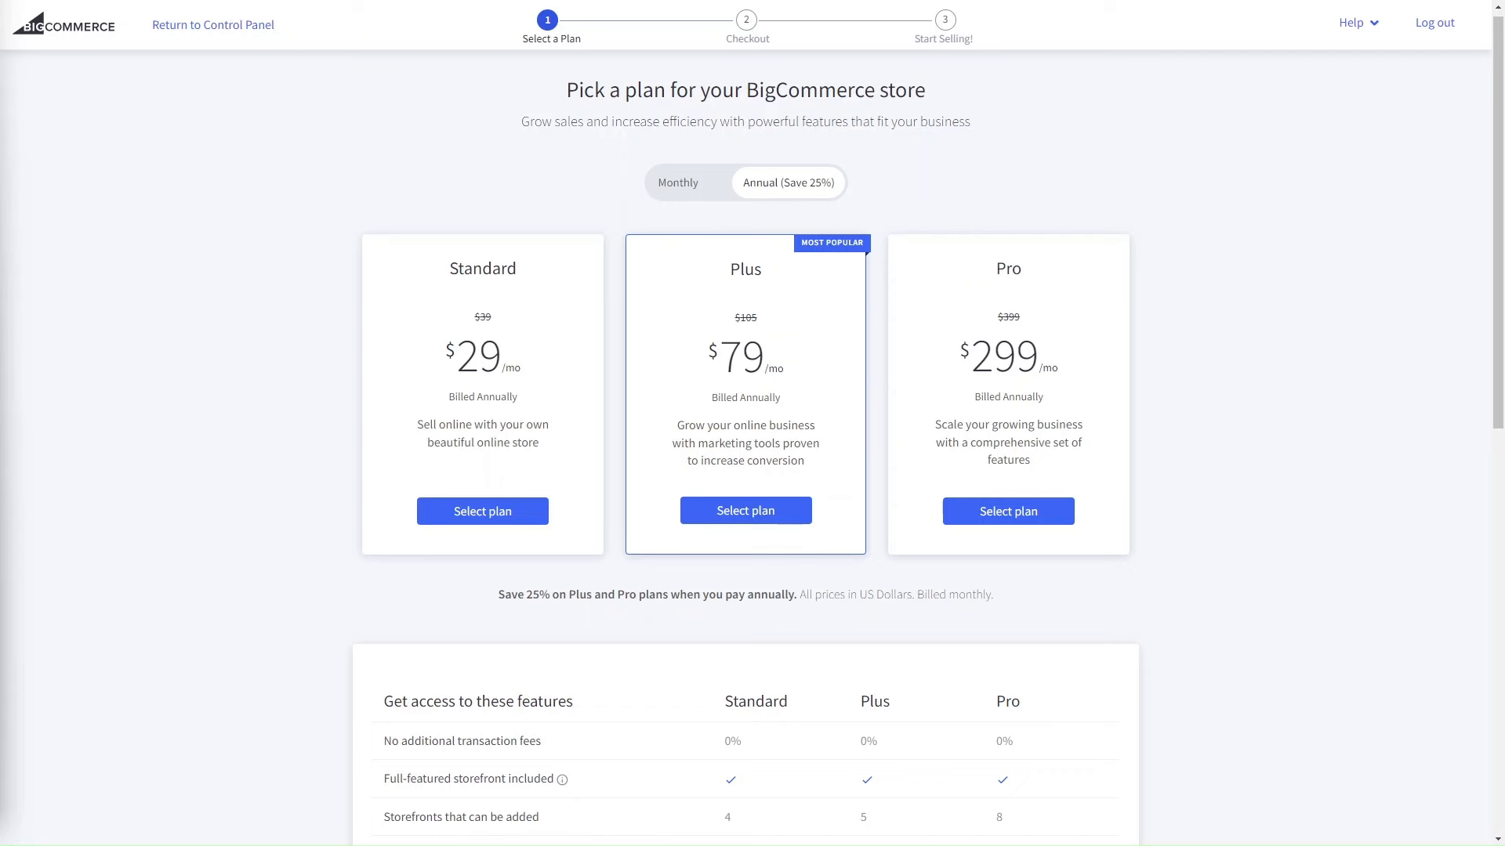
scroll(538, 546, "up", 1)
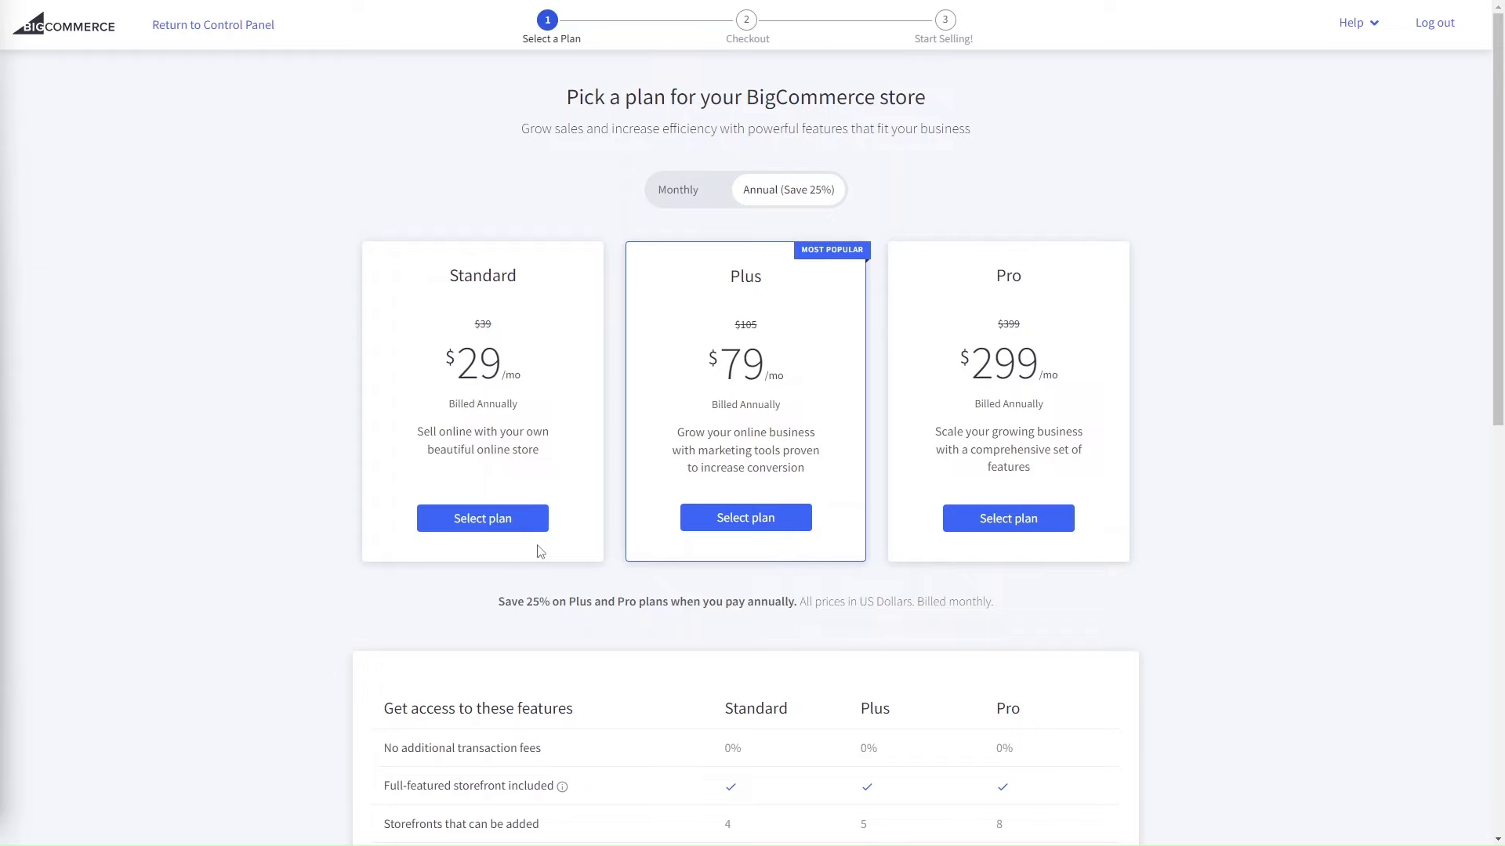
scroll(537, 551, "down", 10)
scroll(360, 394, "up", 10)
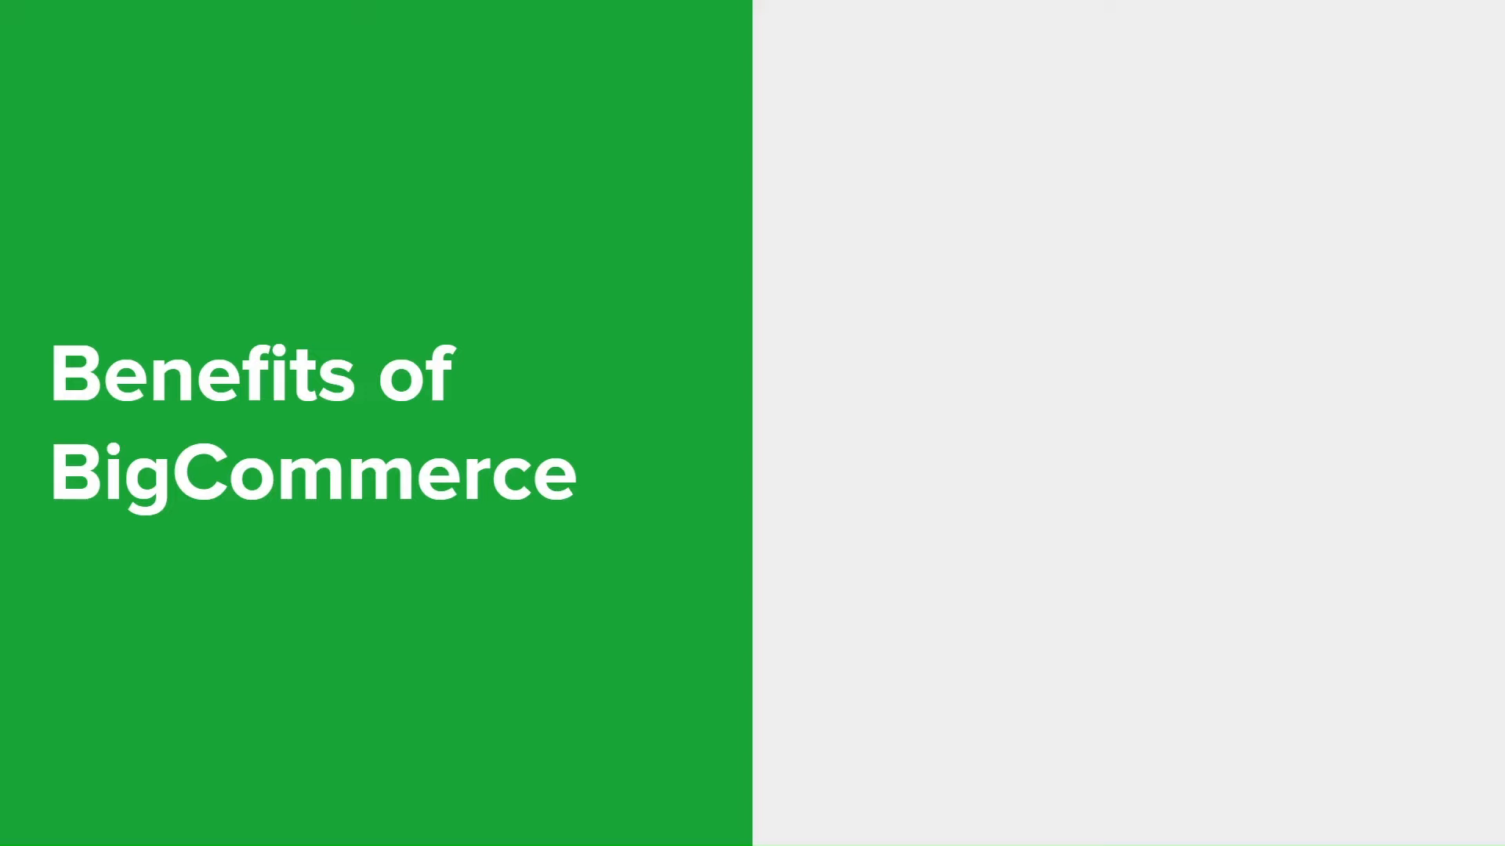
left_click(670, 381)
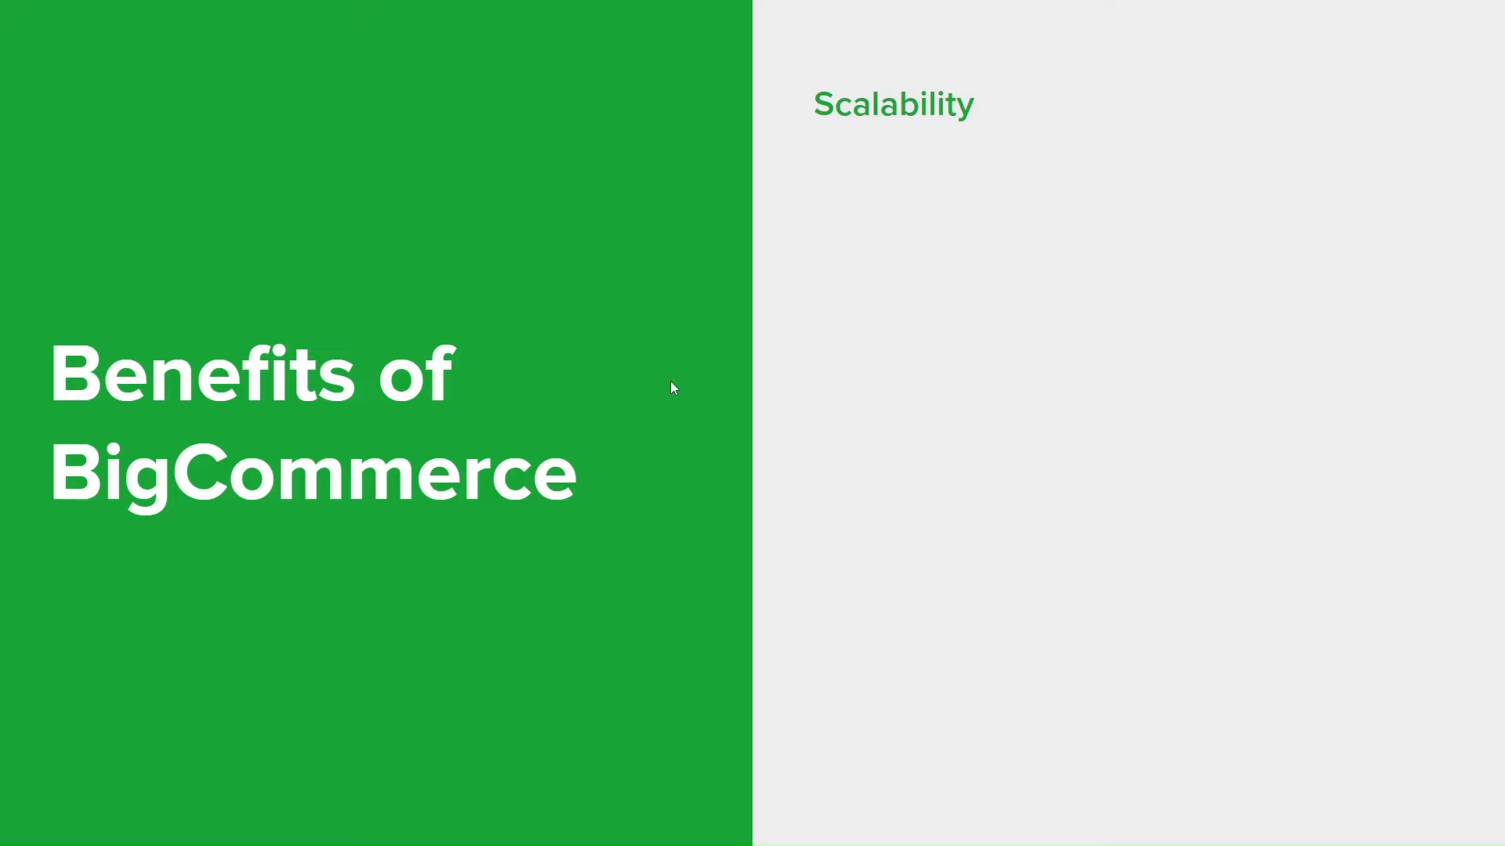